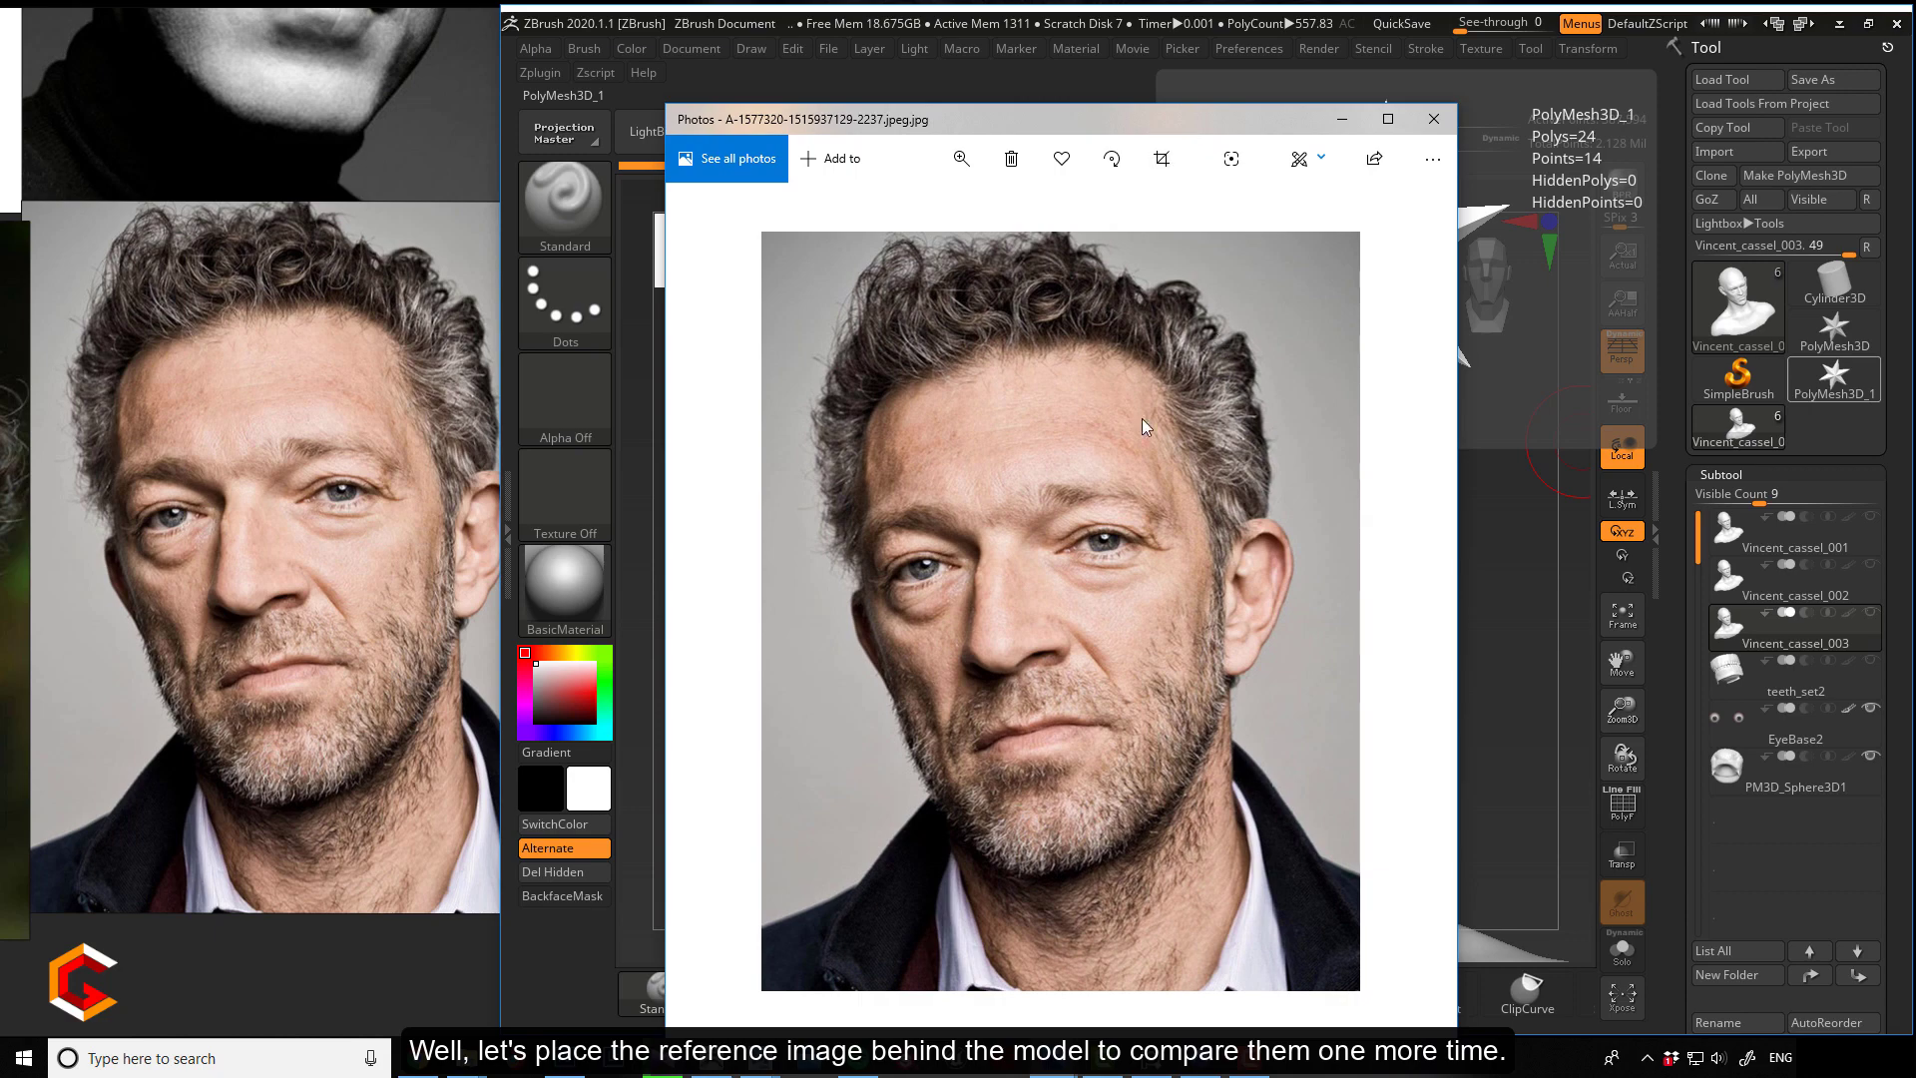
Enlarge the portrait photo in the image viewer and overlay it through the ZBrush window at a see-through value of 55.
scroll(1138, 425, "up", 3)
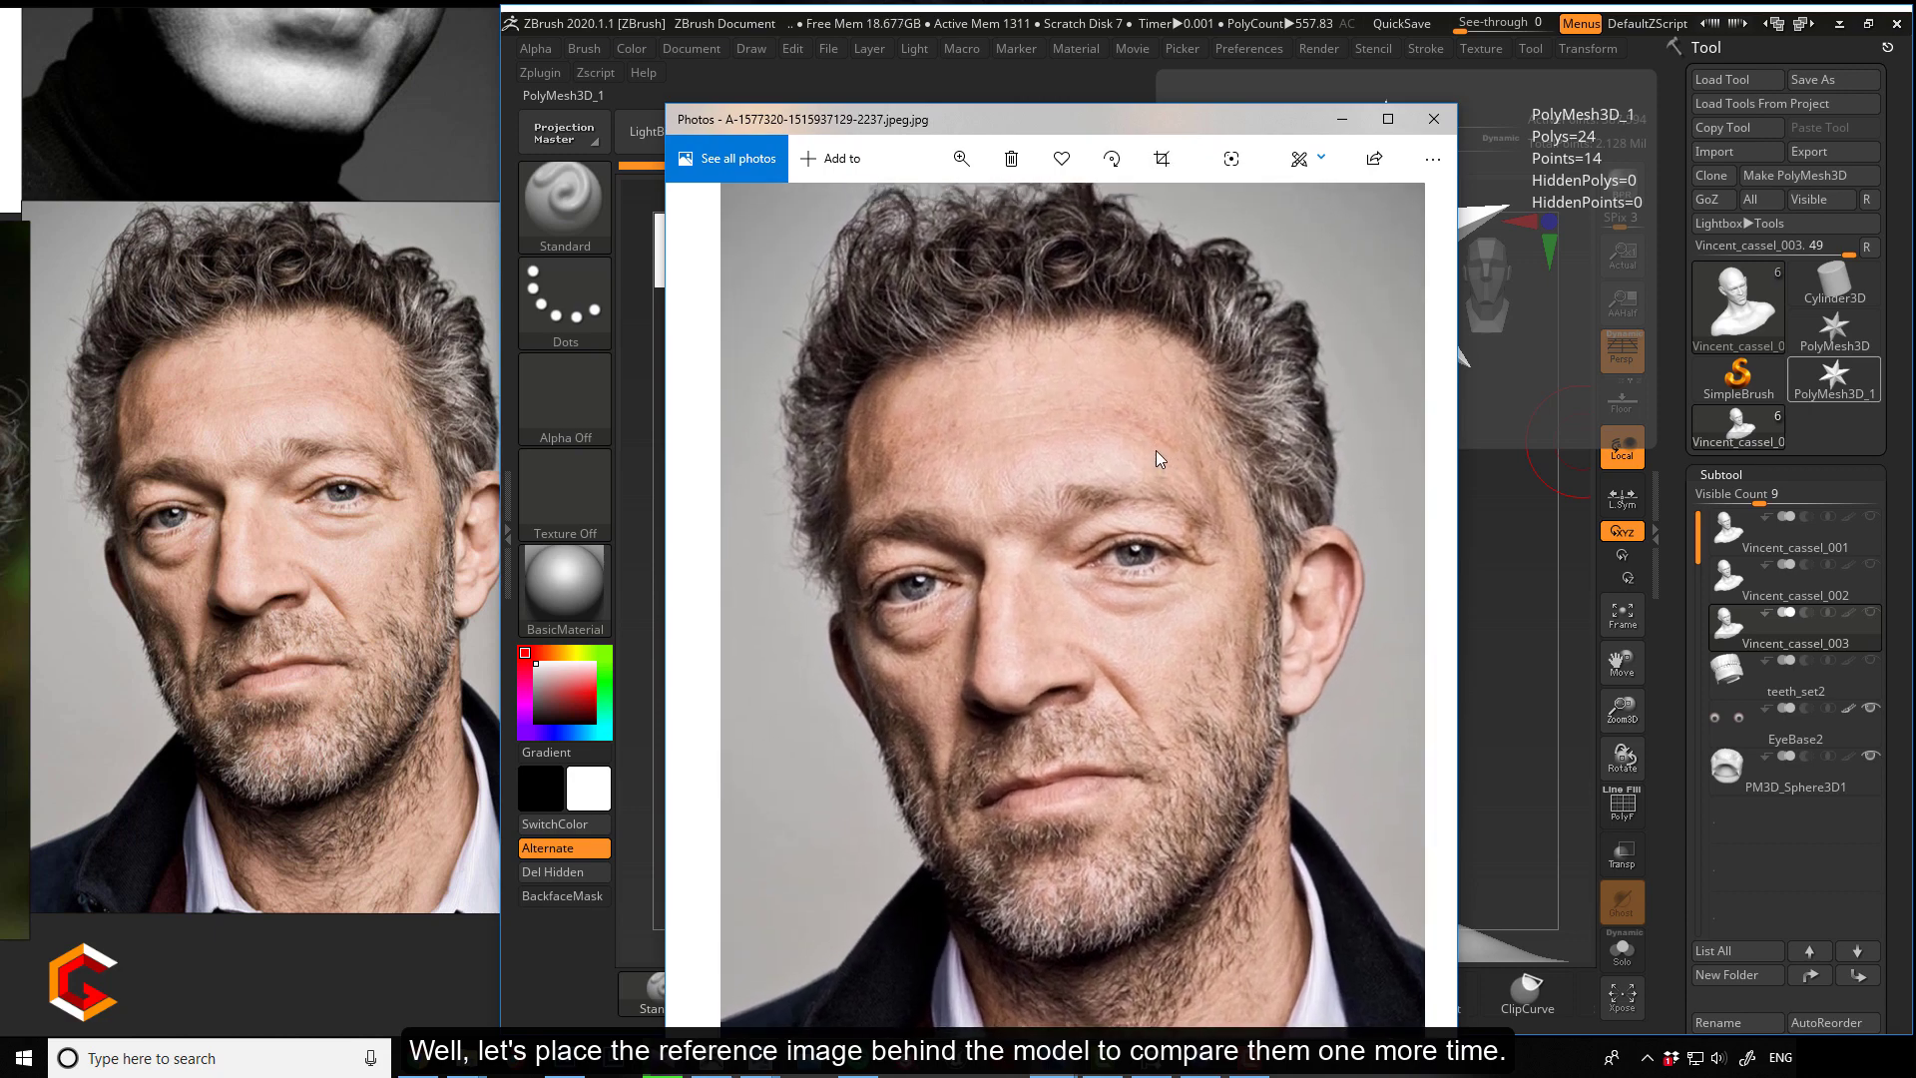
left_click(1153, 9)
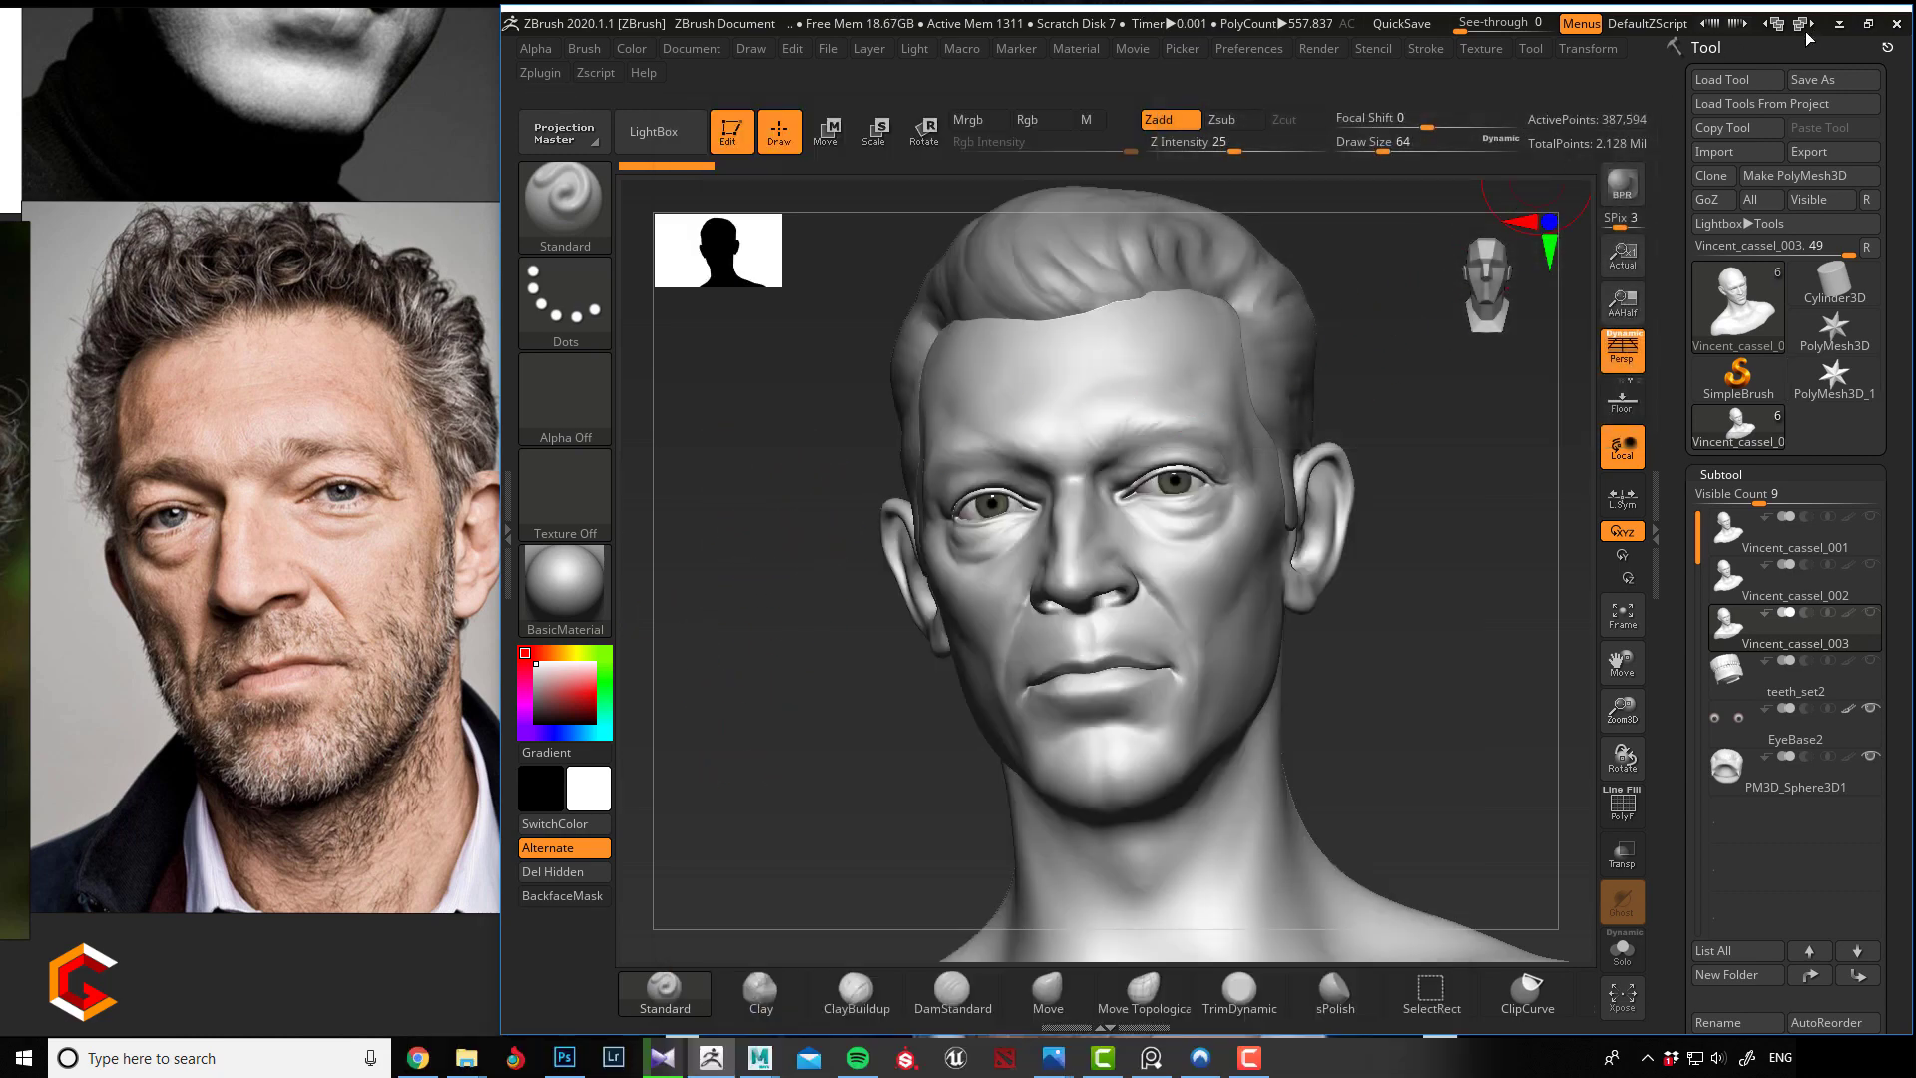
left_click_drag(1459, 24, 1509, 30)
Show the wireframe on the head mesh and lower its subdivision by two levels.
key("shift+f")
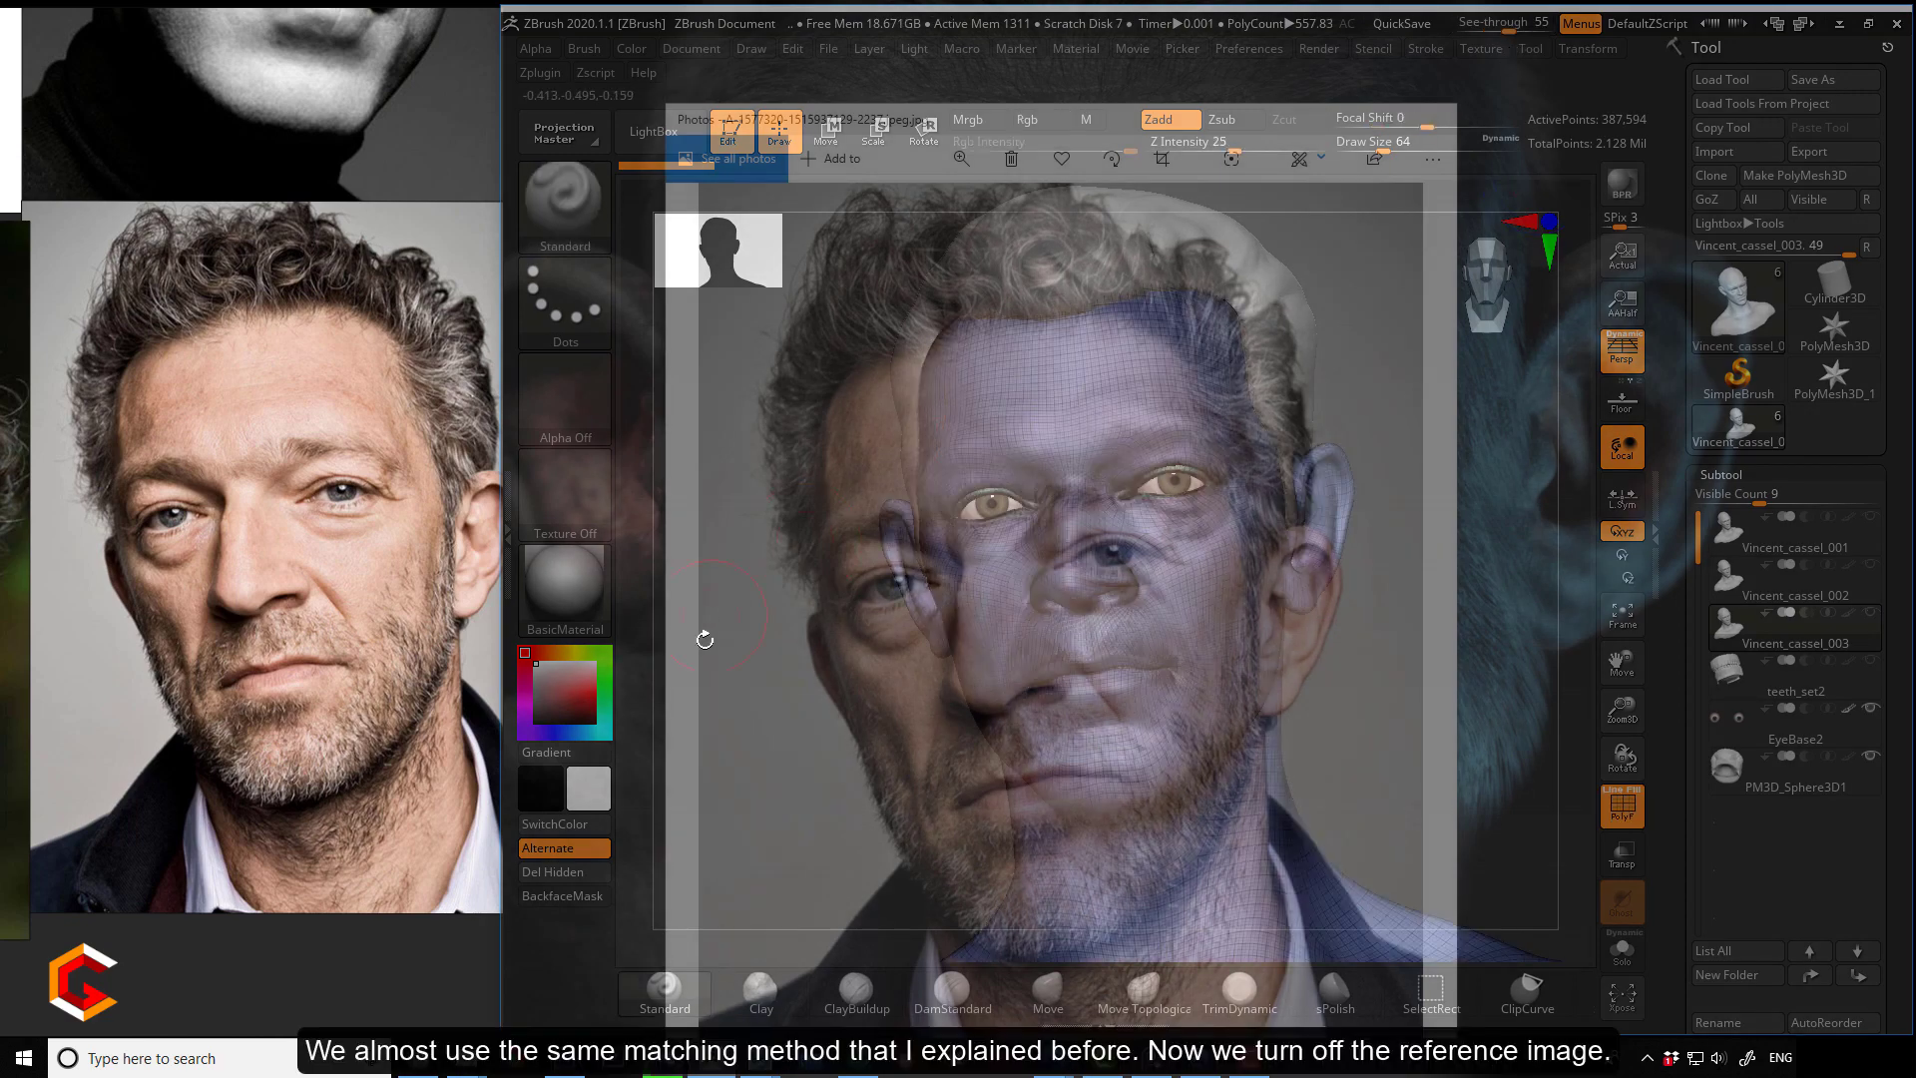
key("shift+f")
key("shift+f")
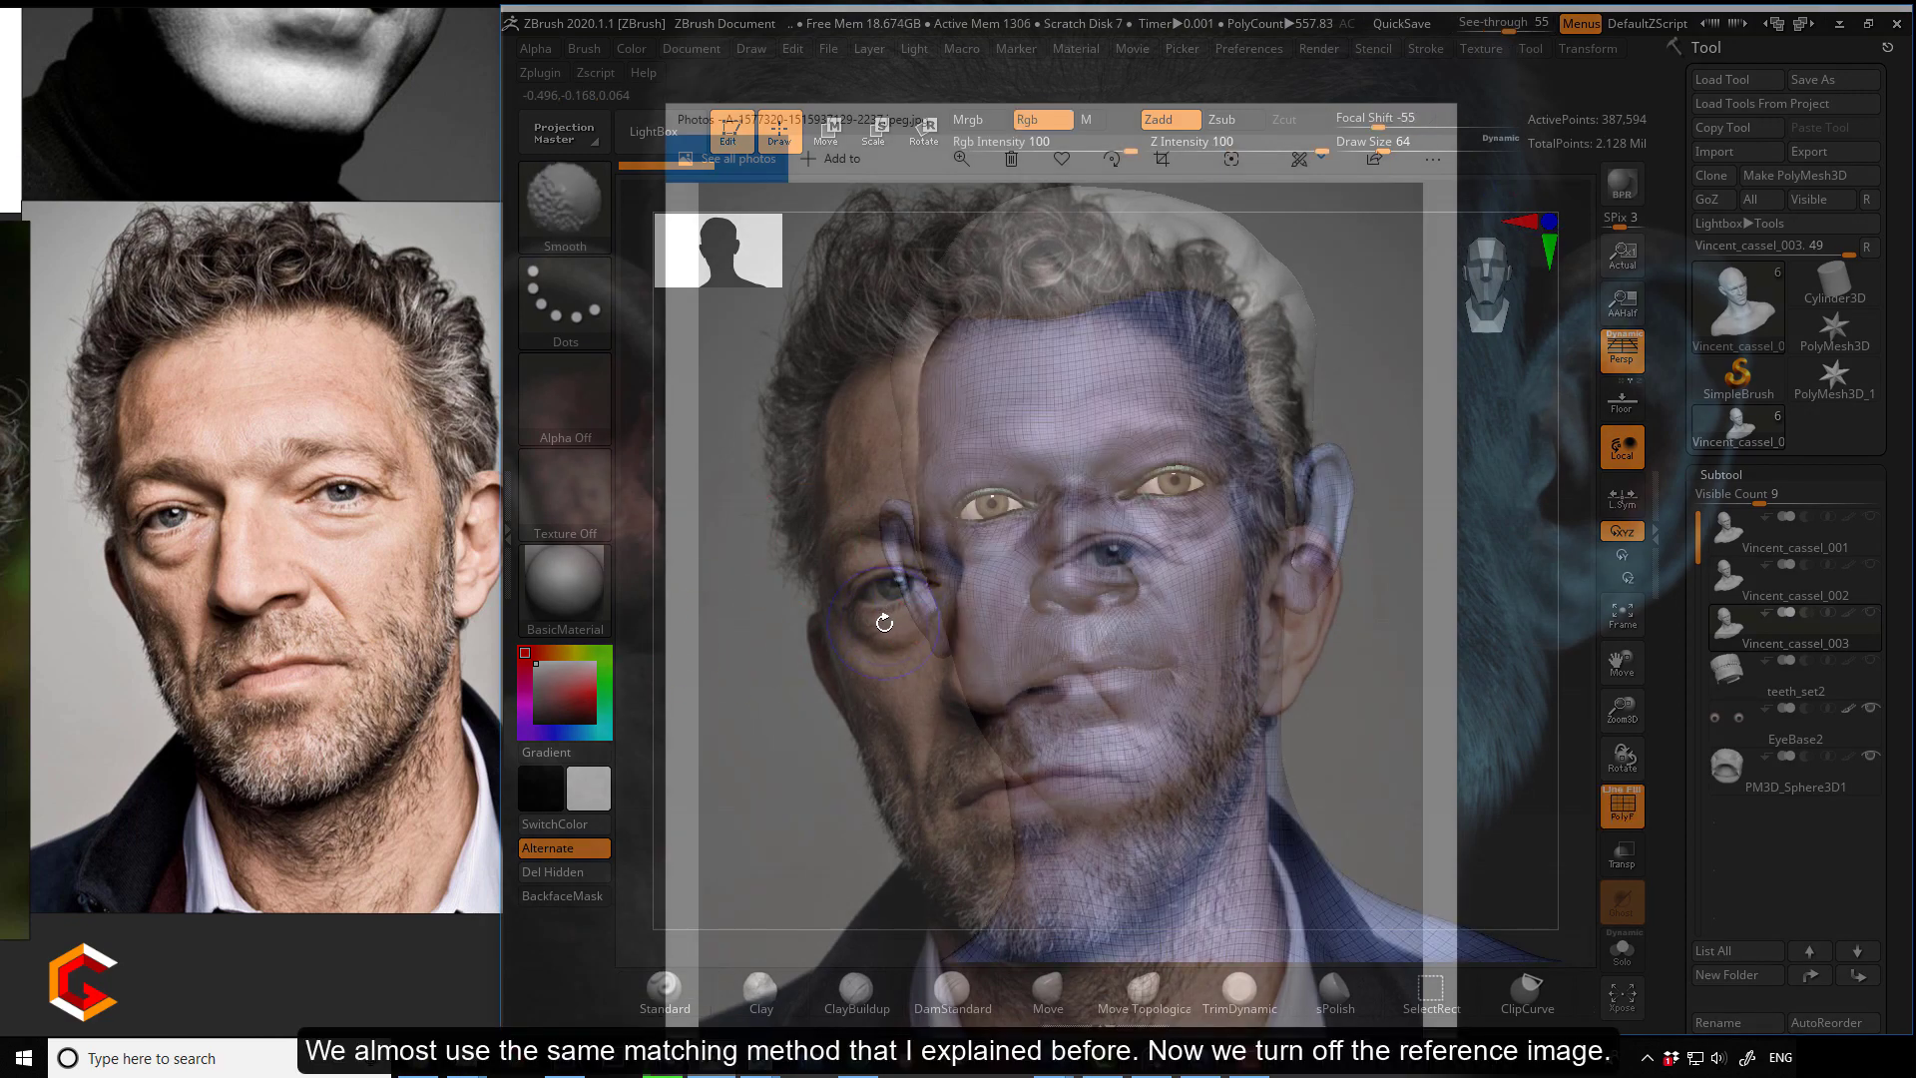
key("shift+d")
key("shift+d")
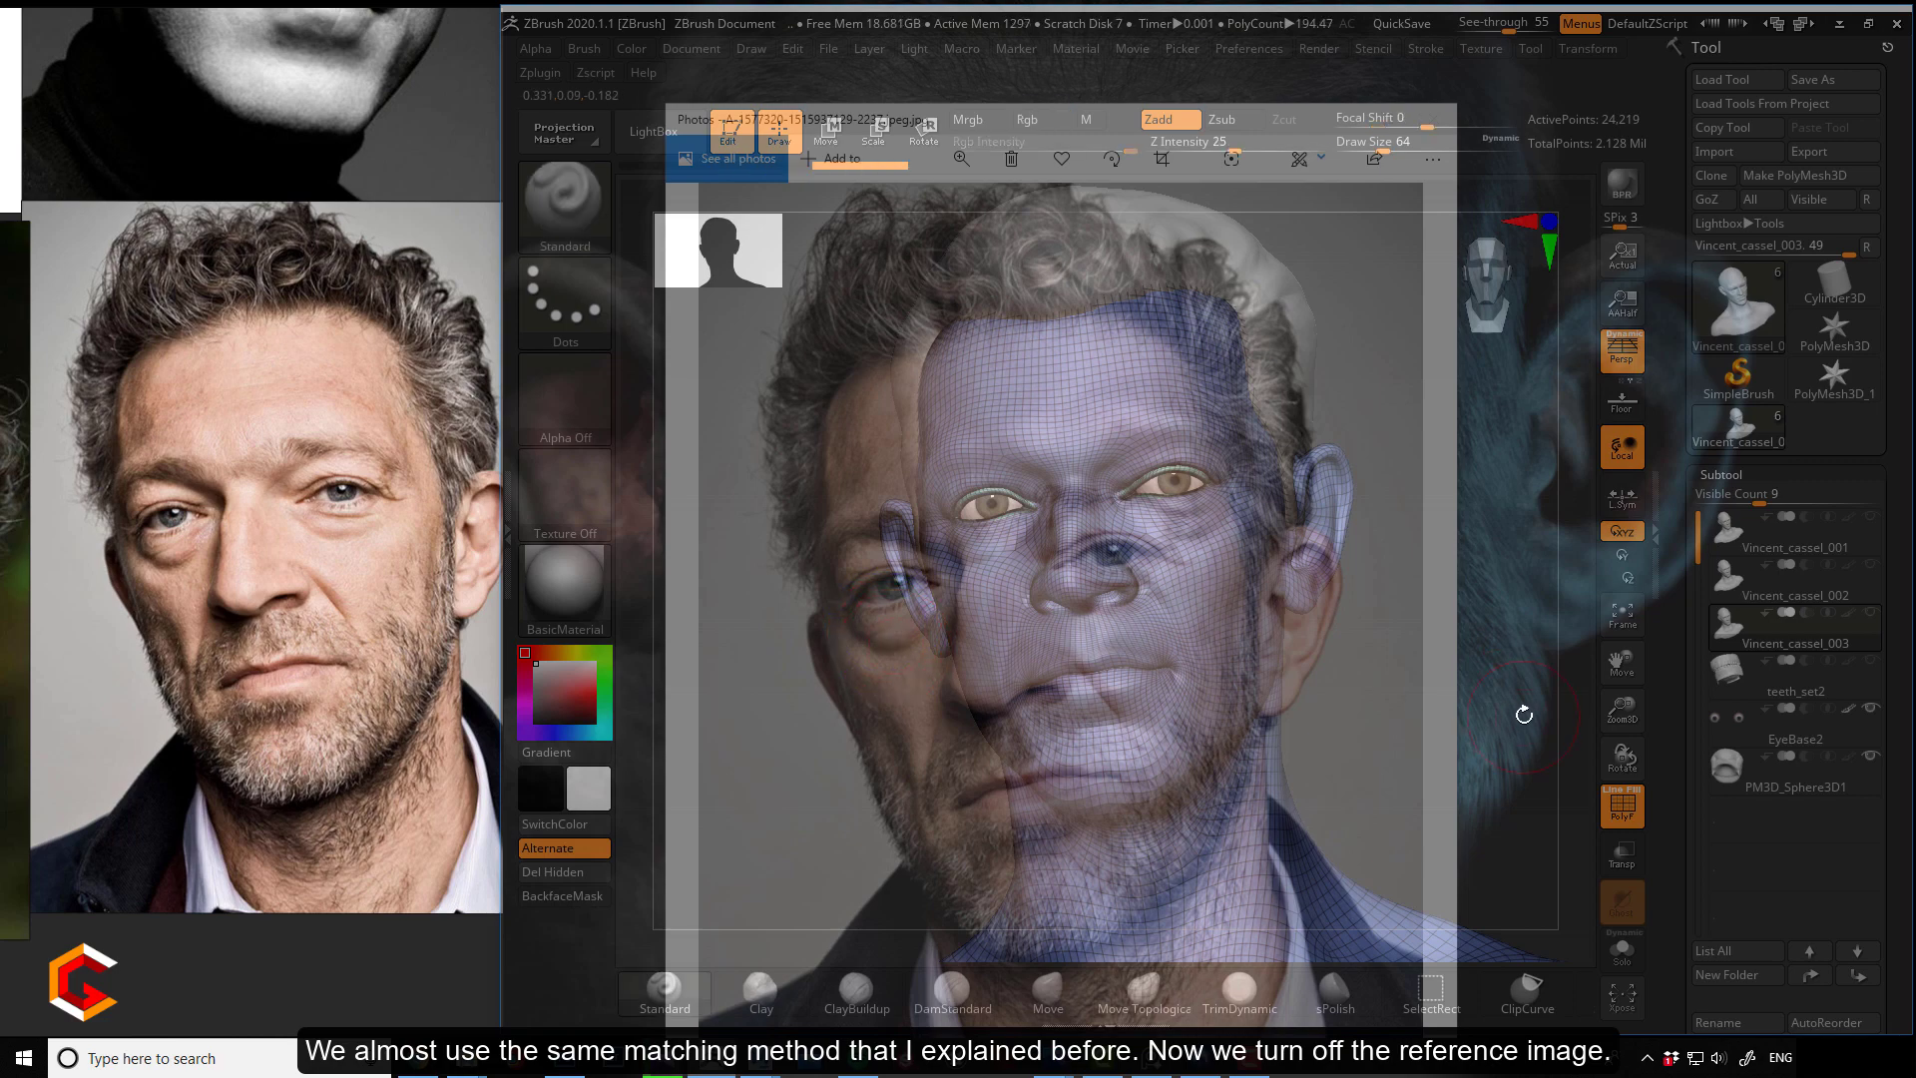
key("d")
key("shift+d")
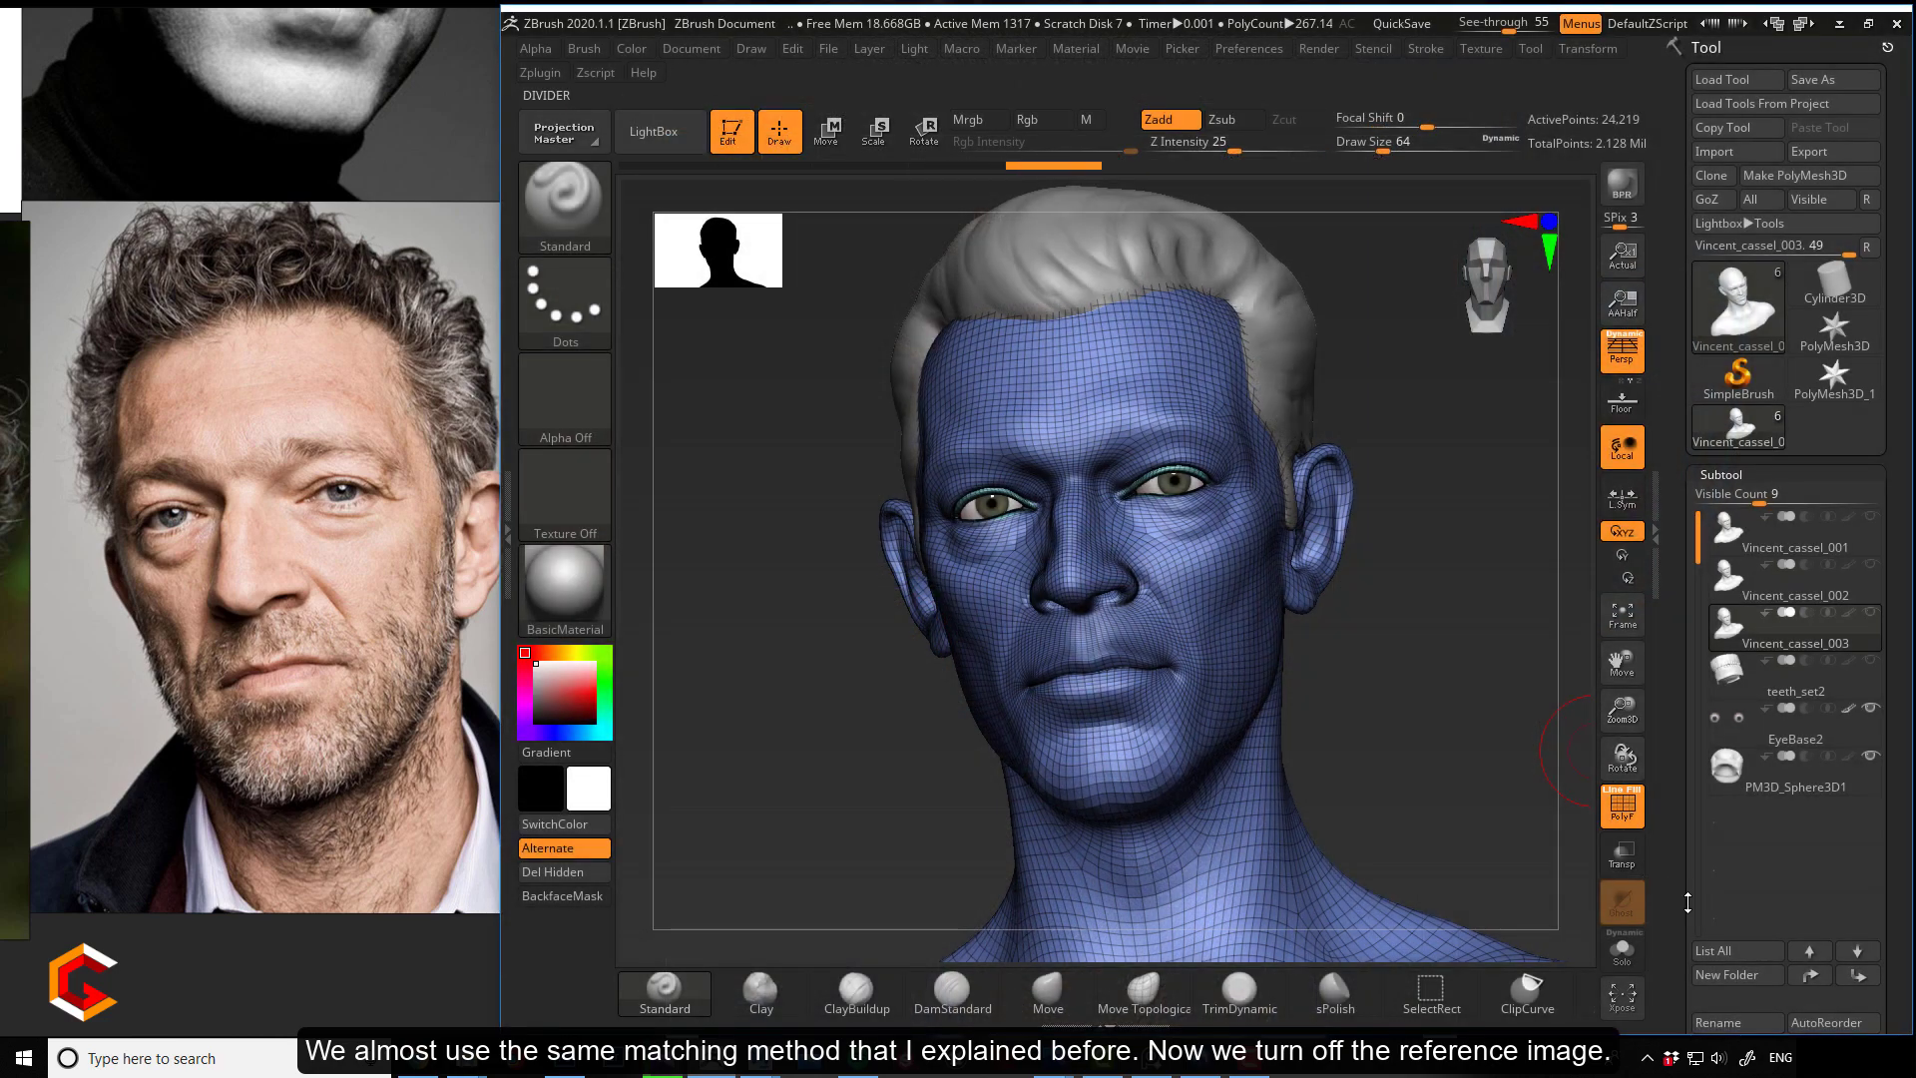
Turn off the polygroup colour fill, roughly align the head with the photo, and return see-through to 0.
left_click_drag(1678, 888, 1694, 671)
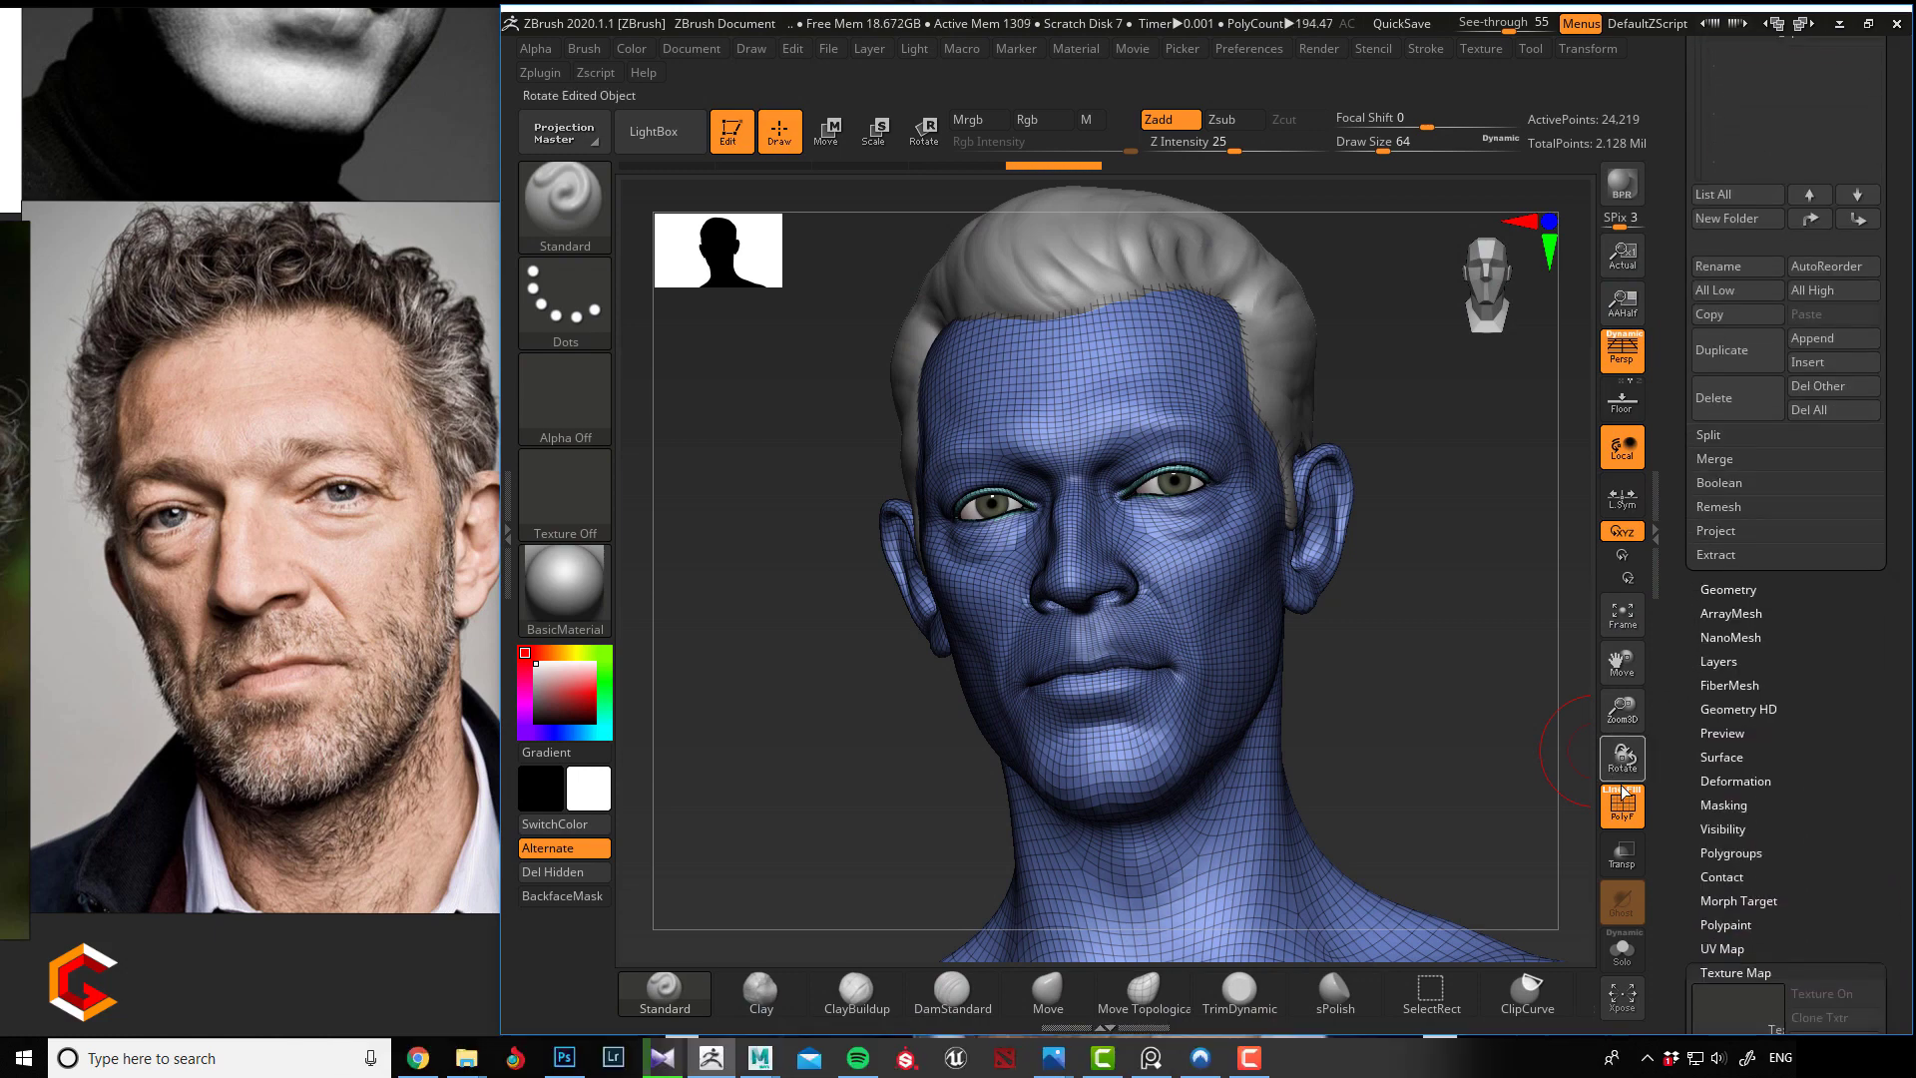
left_click(1627, 790)
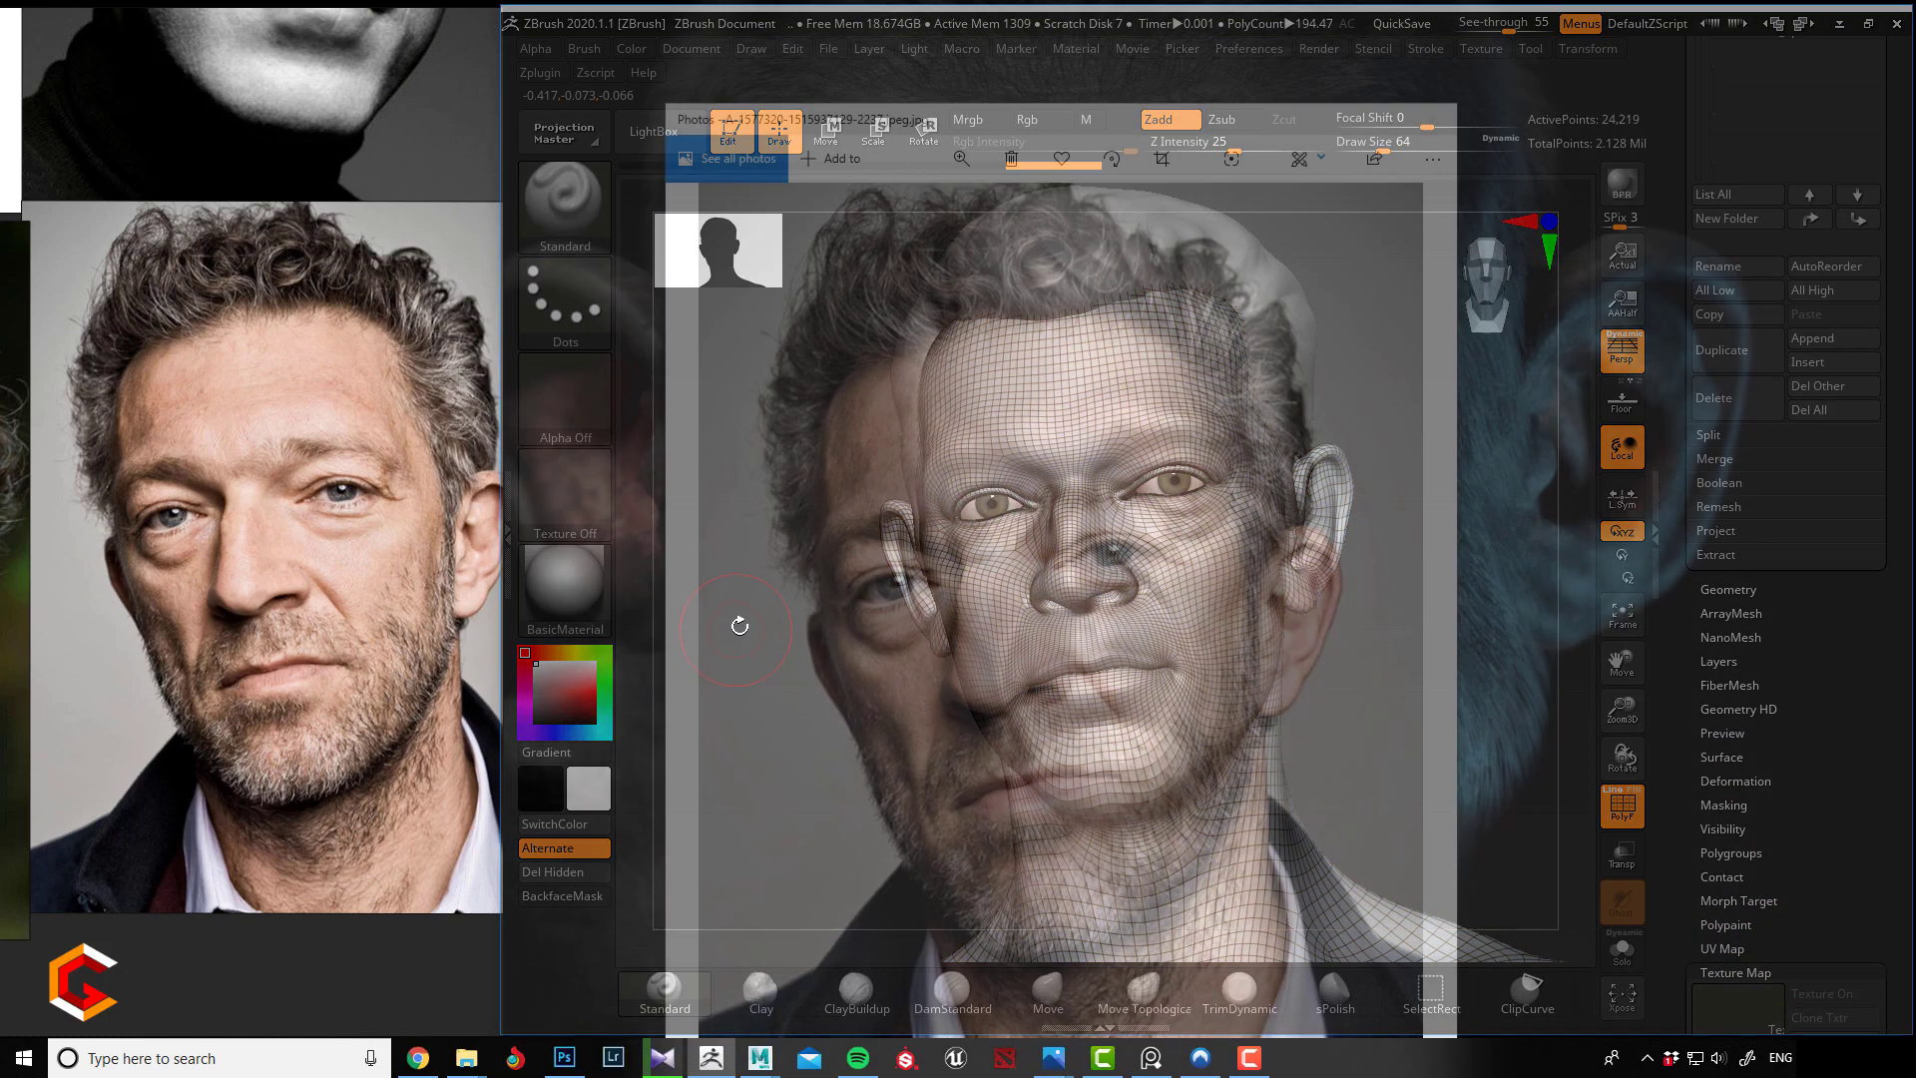
mouse_move(819, 700)
left_mouse_down()
mouse_move(763, 781)
mouse_move(746, 775)
mouse_move(770, 780)
left_mouse_up()
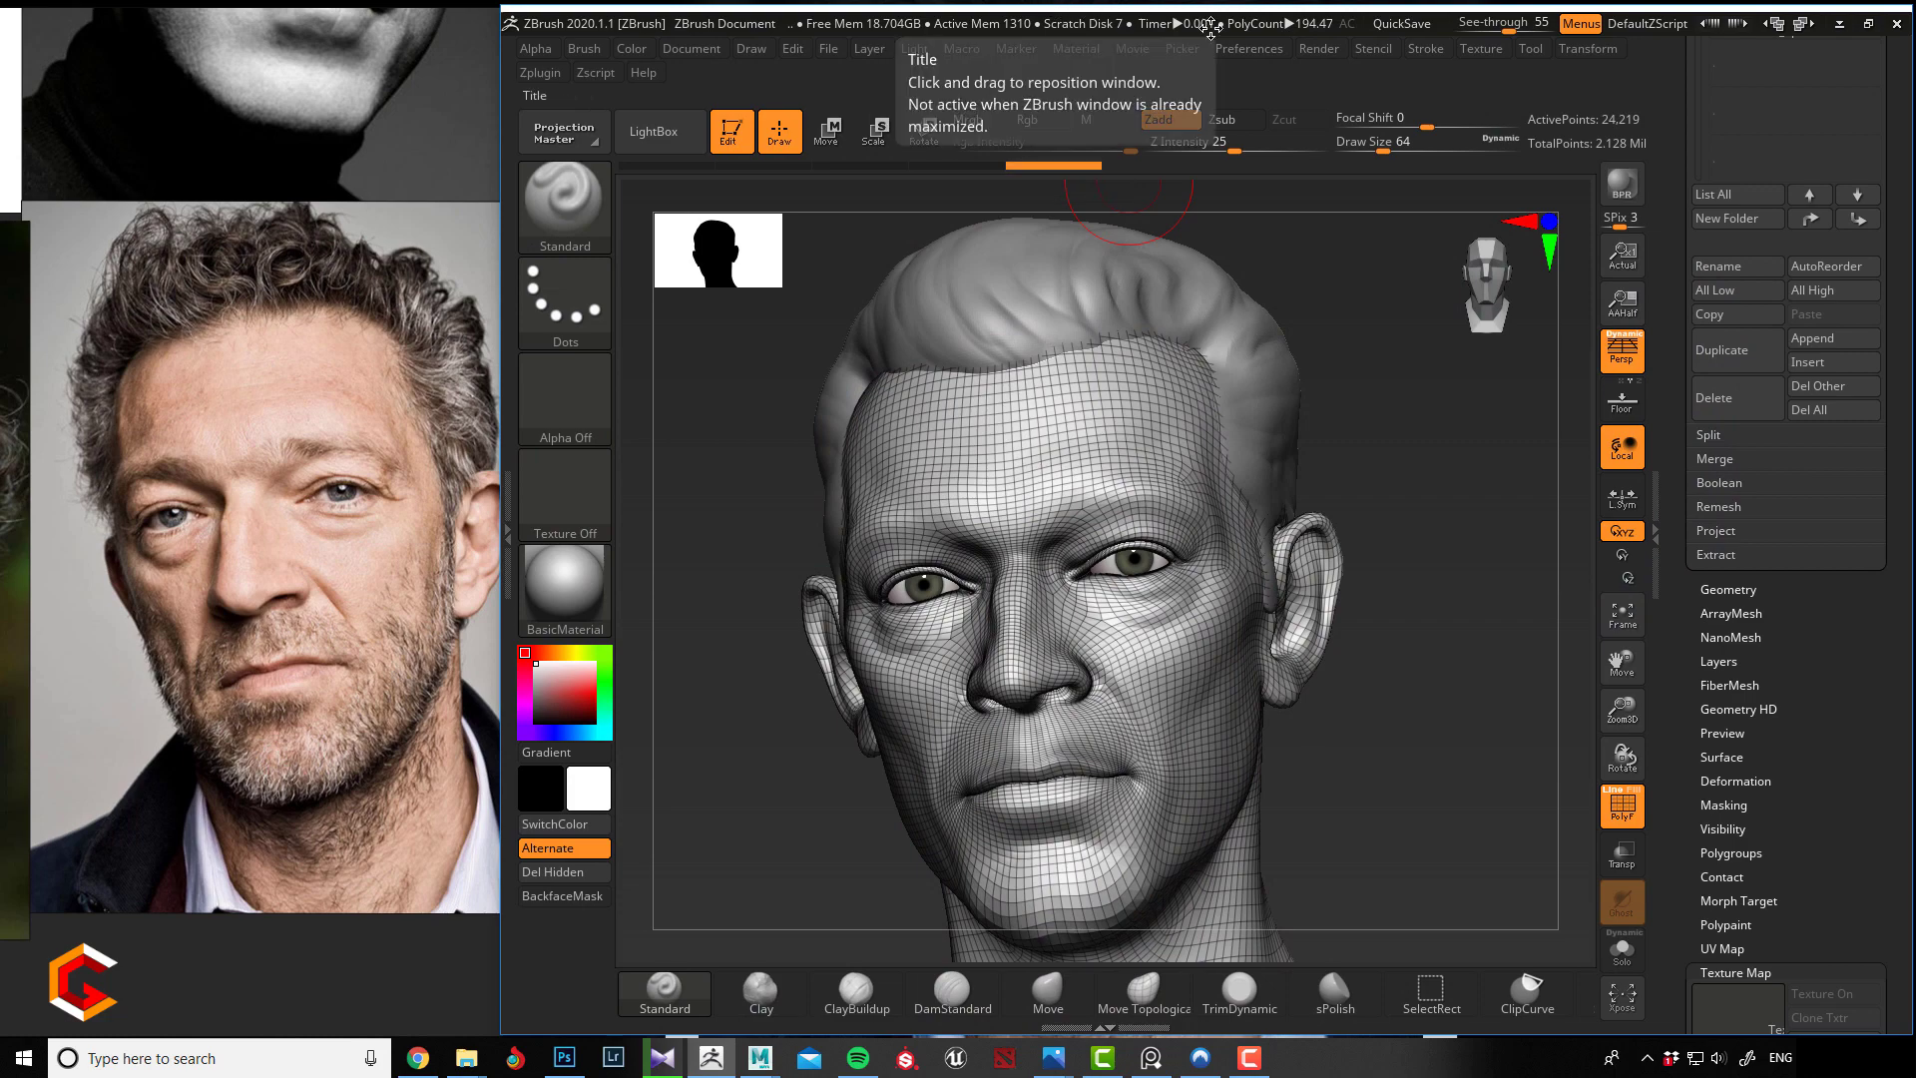
left_click_drag(1505, 22, 1457, 24)
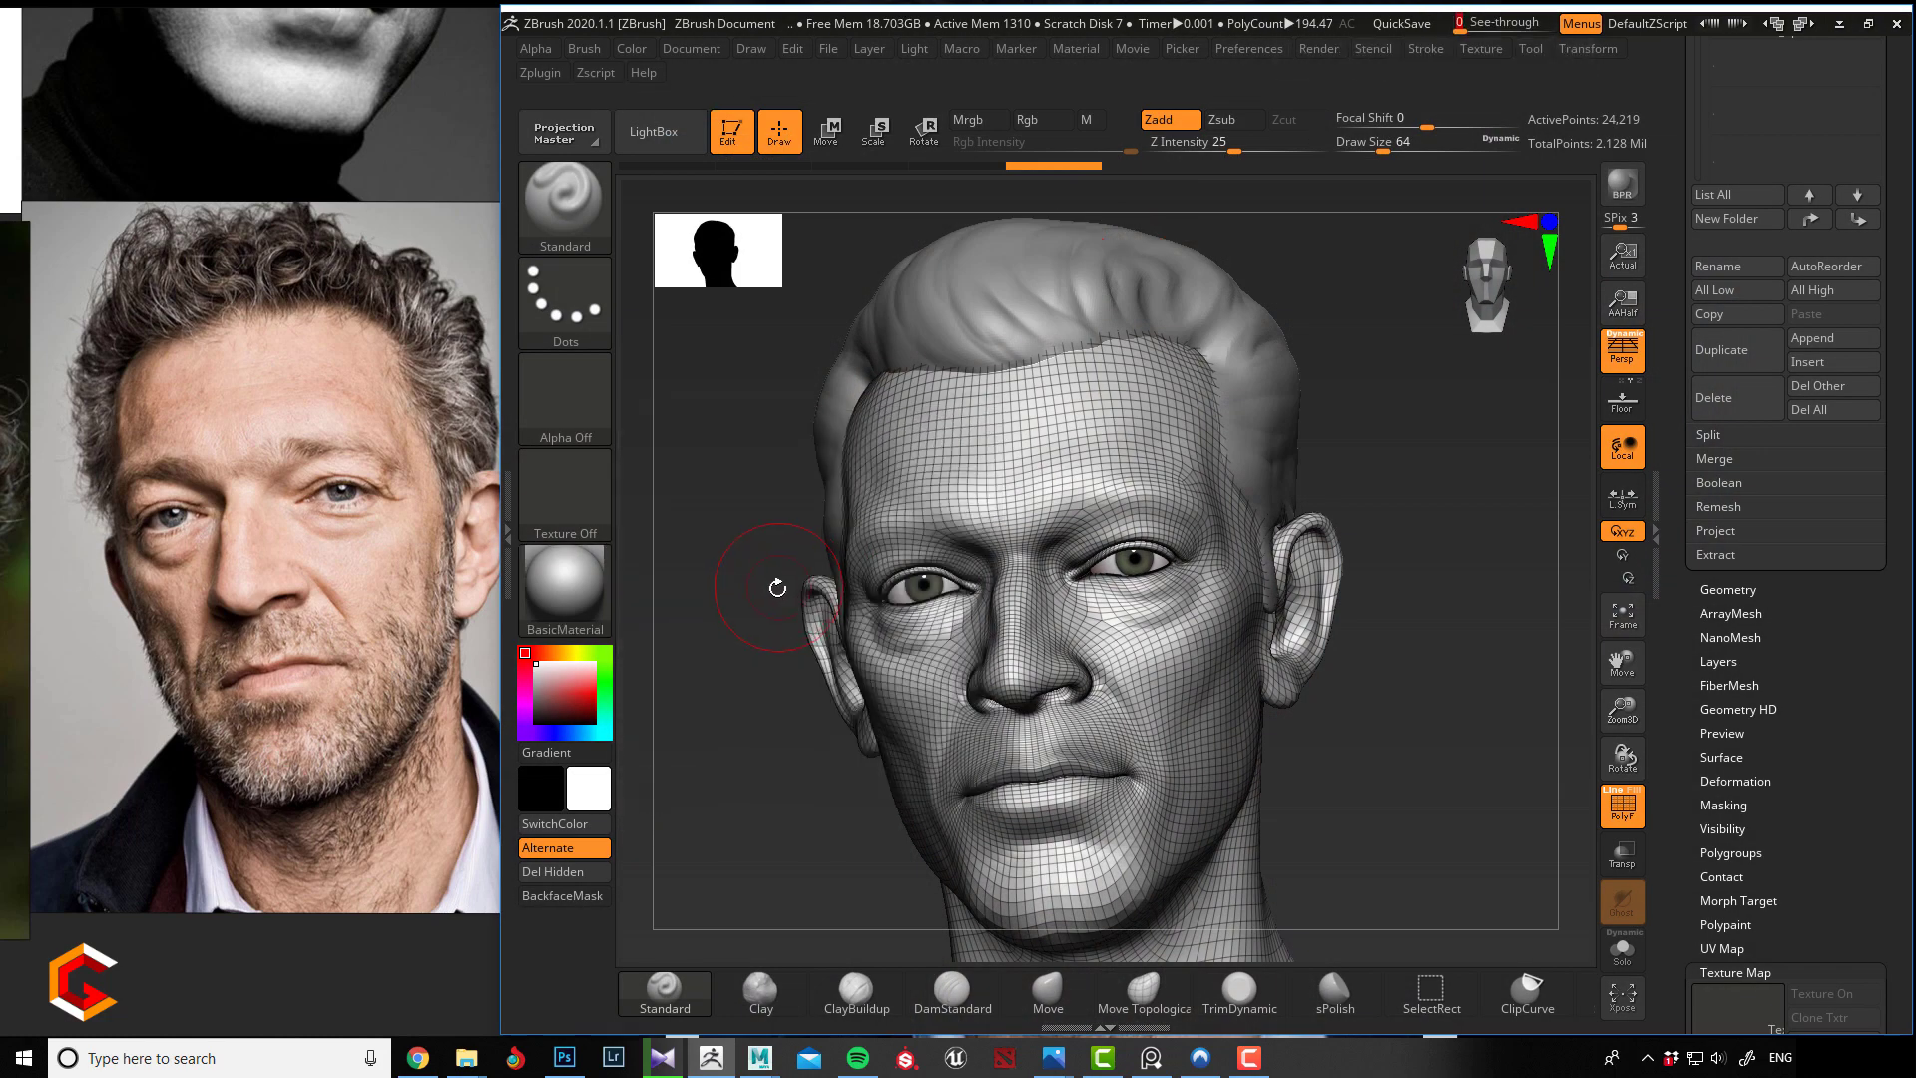
Try a 50 mm camera focal length and orbit the head to compare its perspective with the reference.
left_click(763, 48)
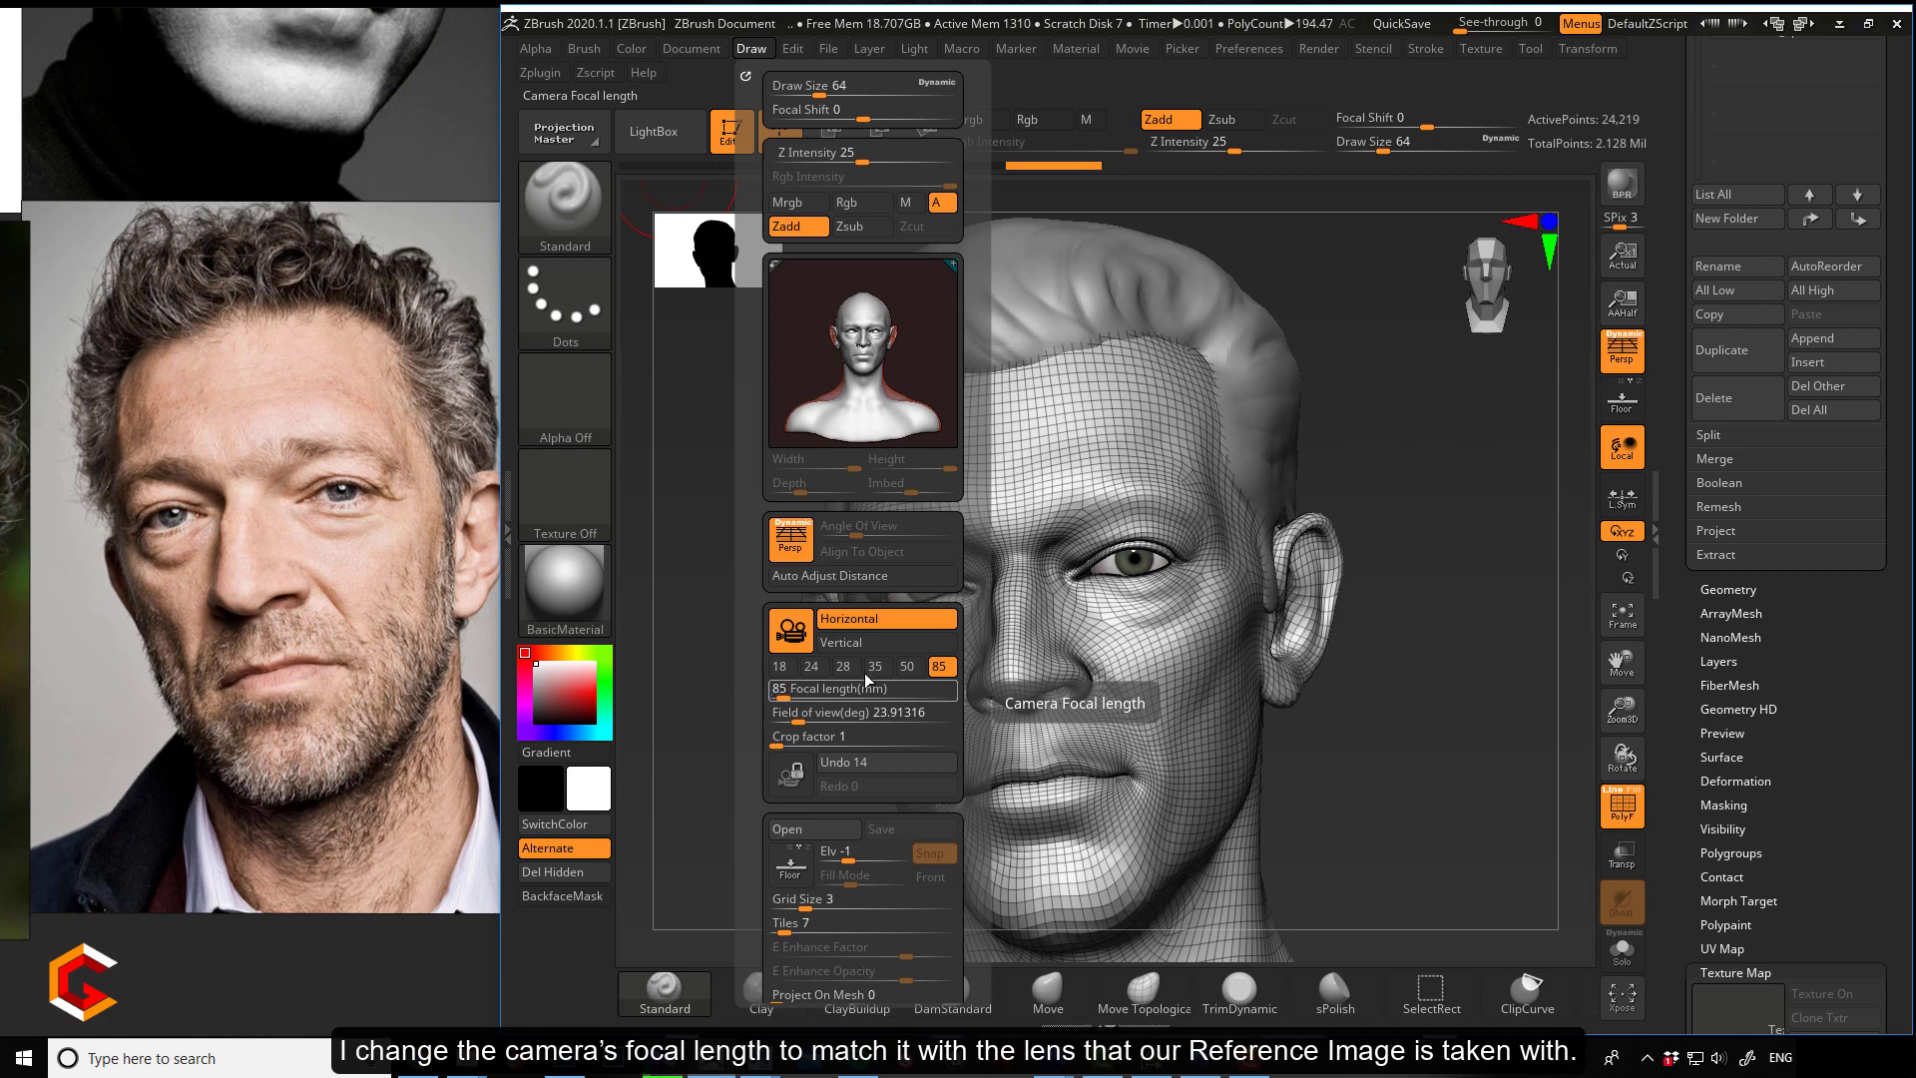
left_click(907, 665)
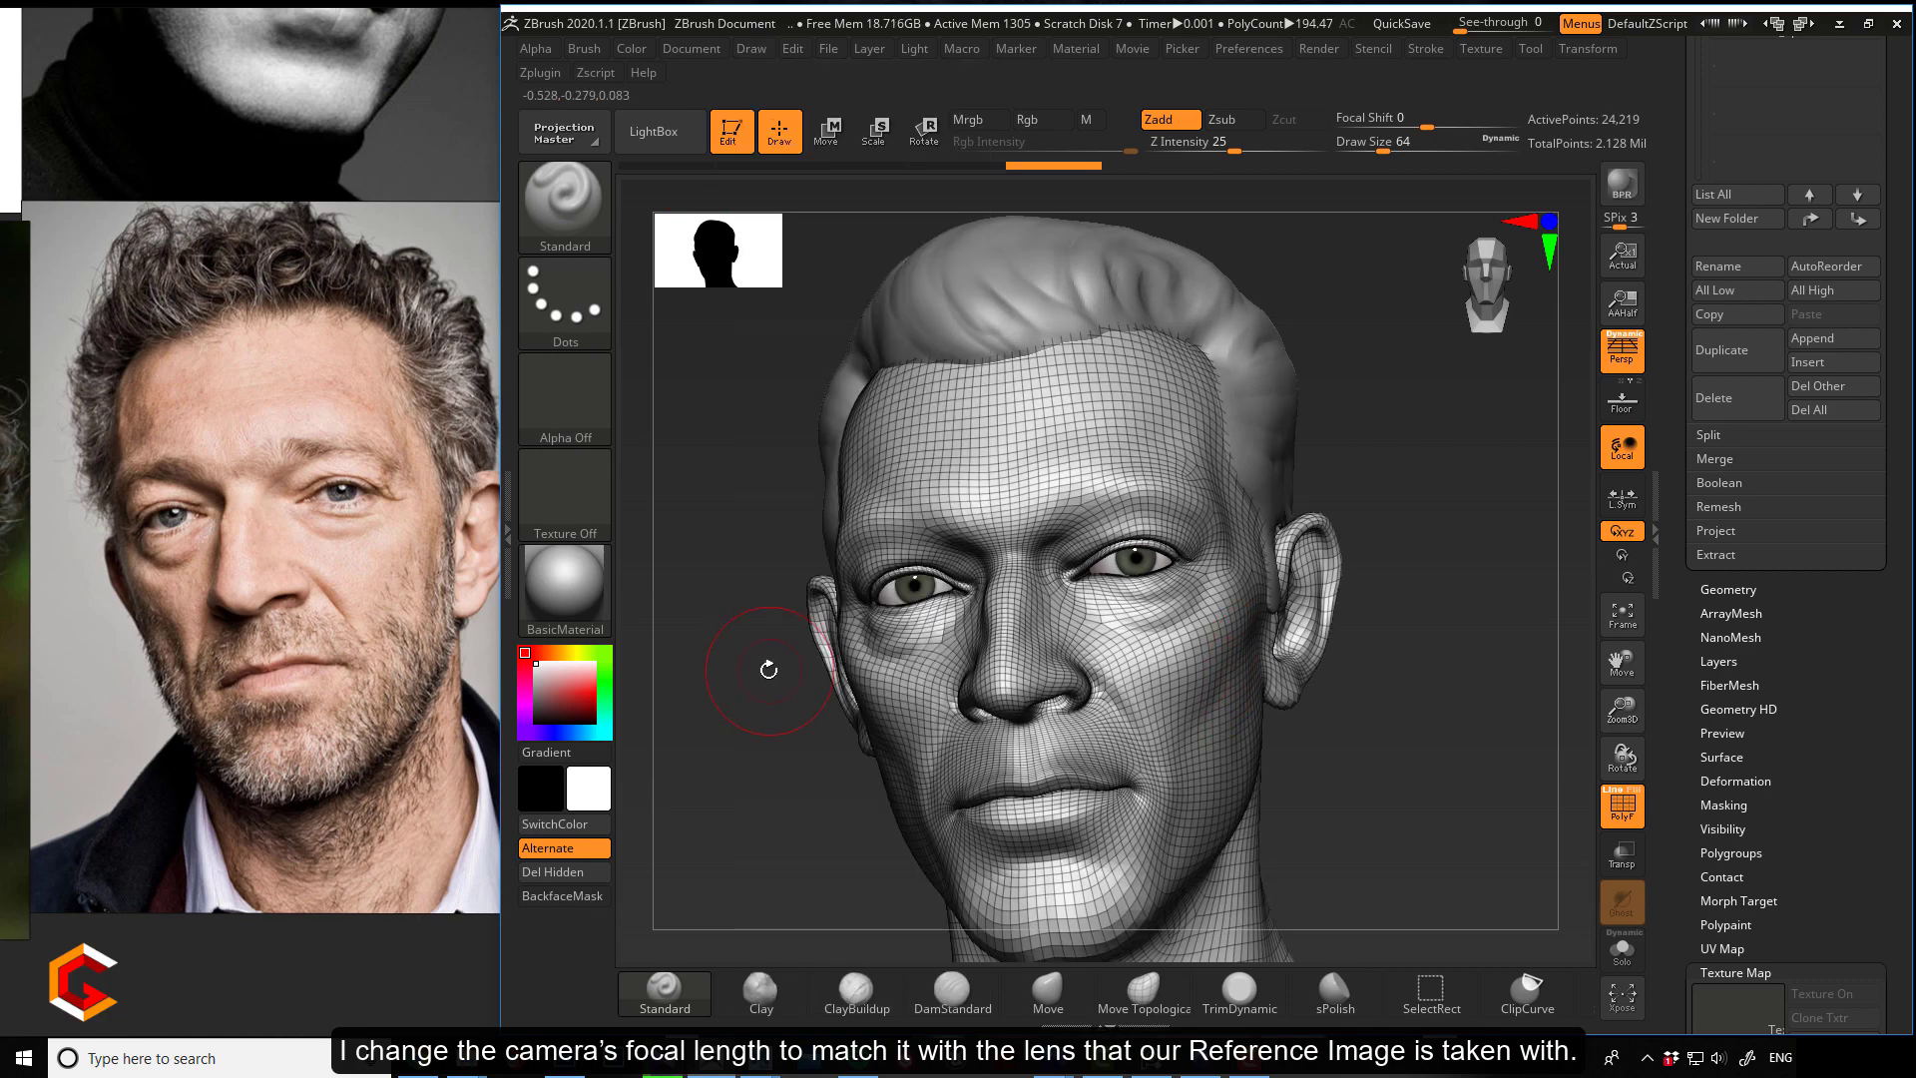
left_click_drag(767, 688, 769, 671)
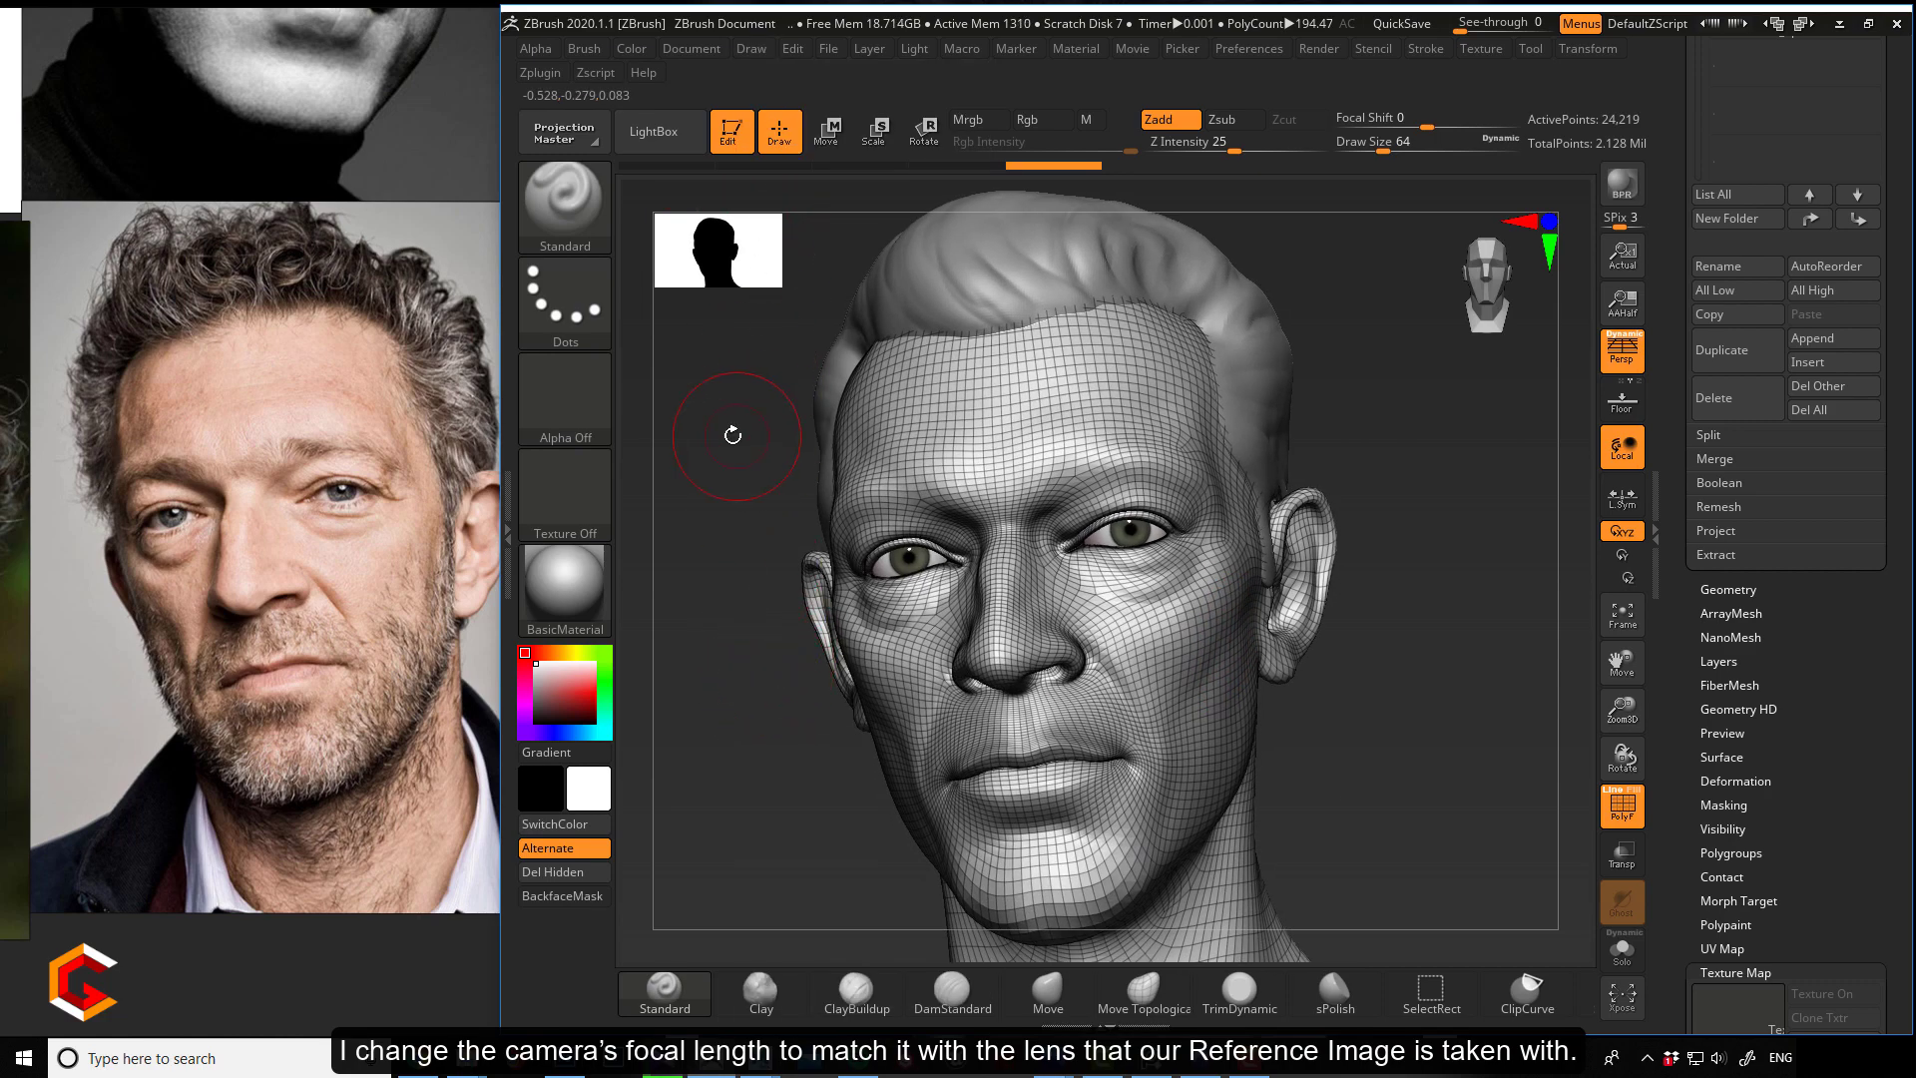
left_click_drag(733, 435, 718, 484)
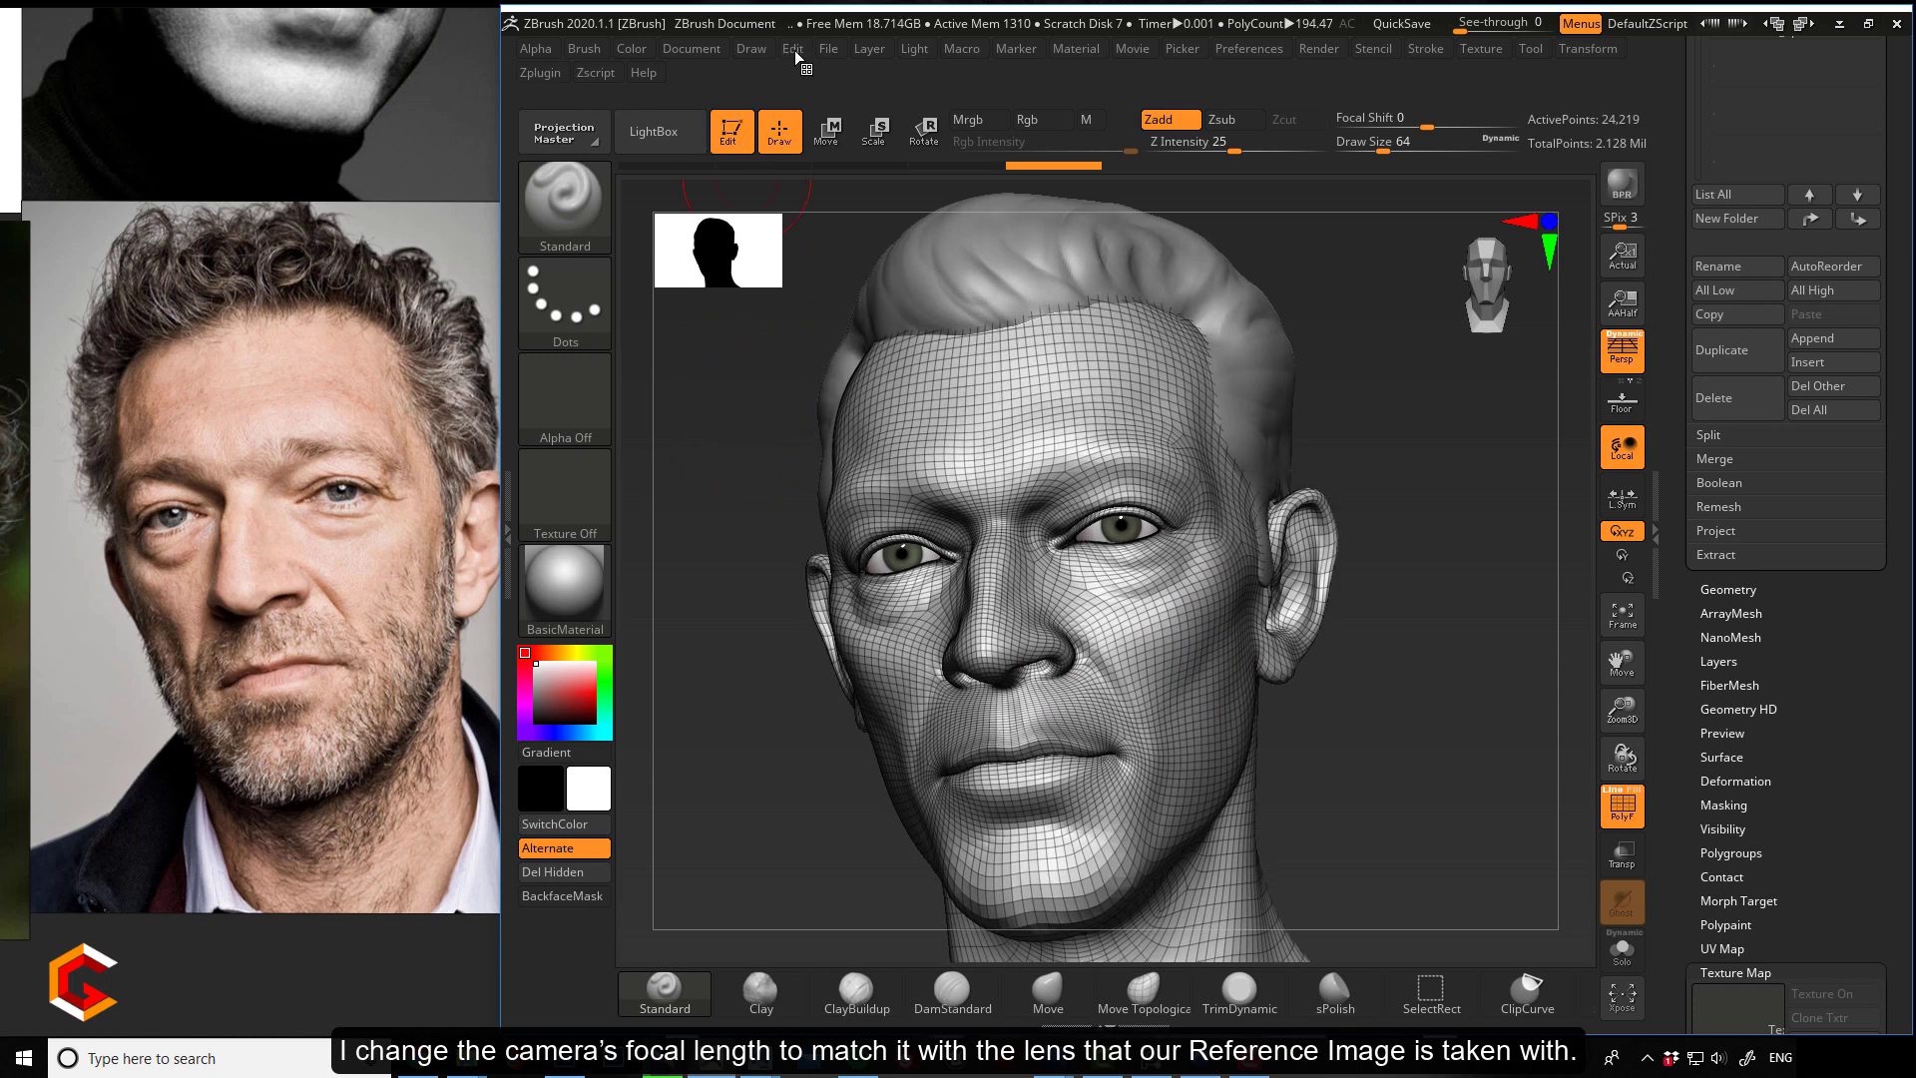
Set the camera's focal length to 24 mm and turn the head to the pose of the reference.
left_click(752, 48)
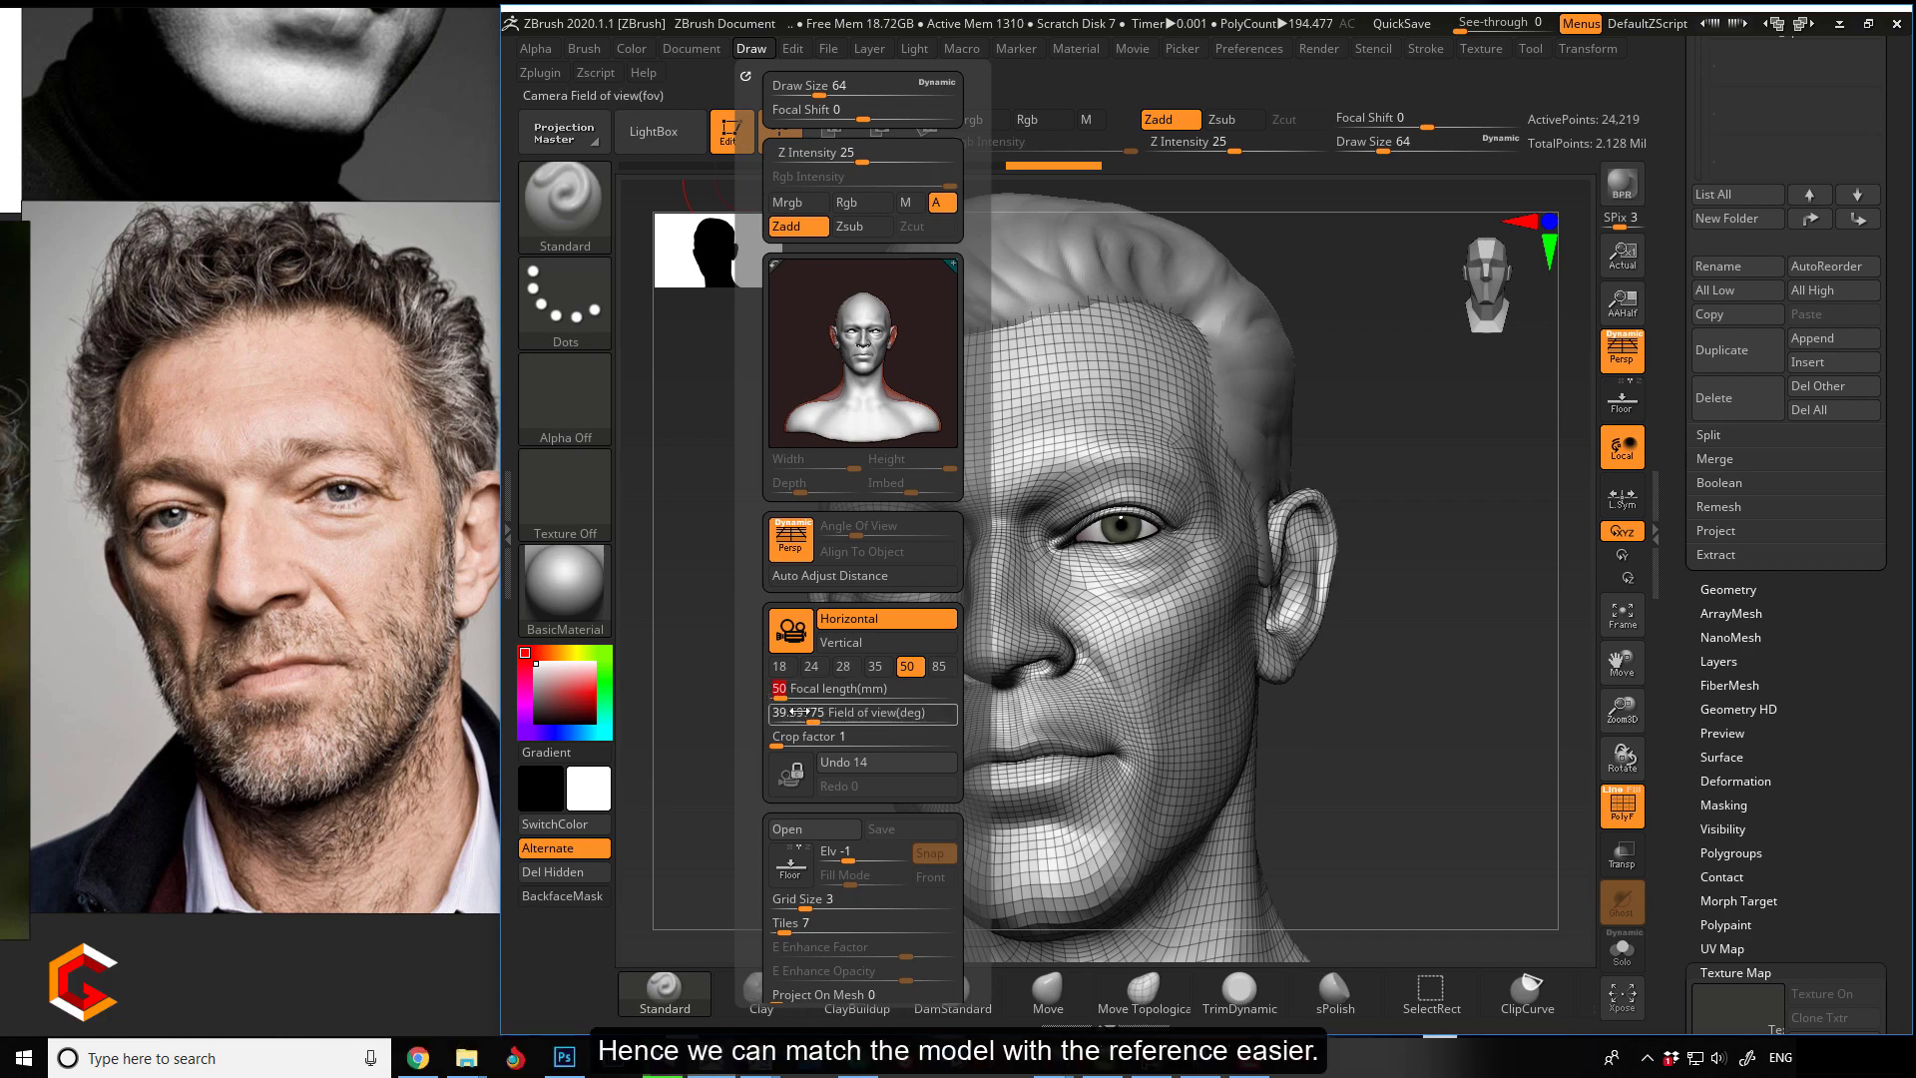
left_click(815, 667)
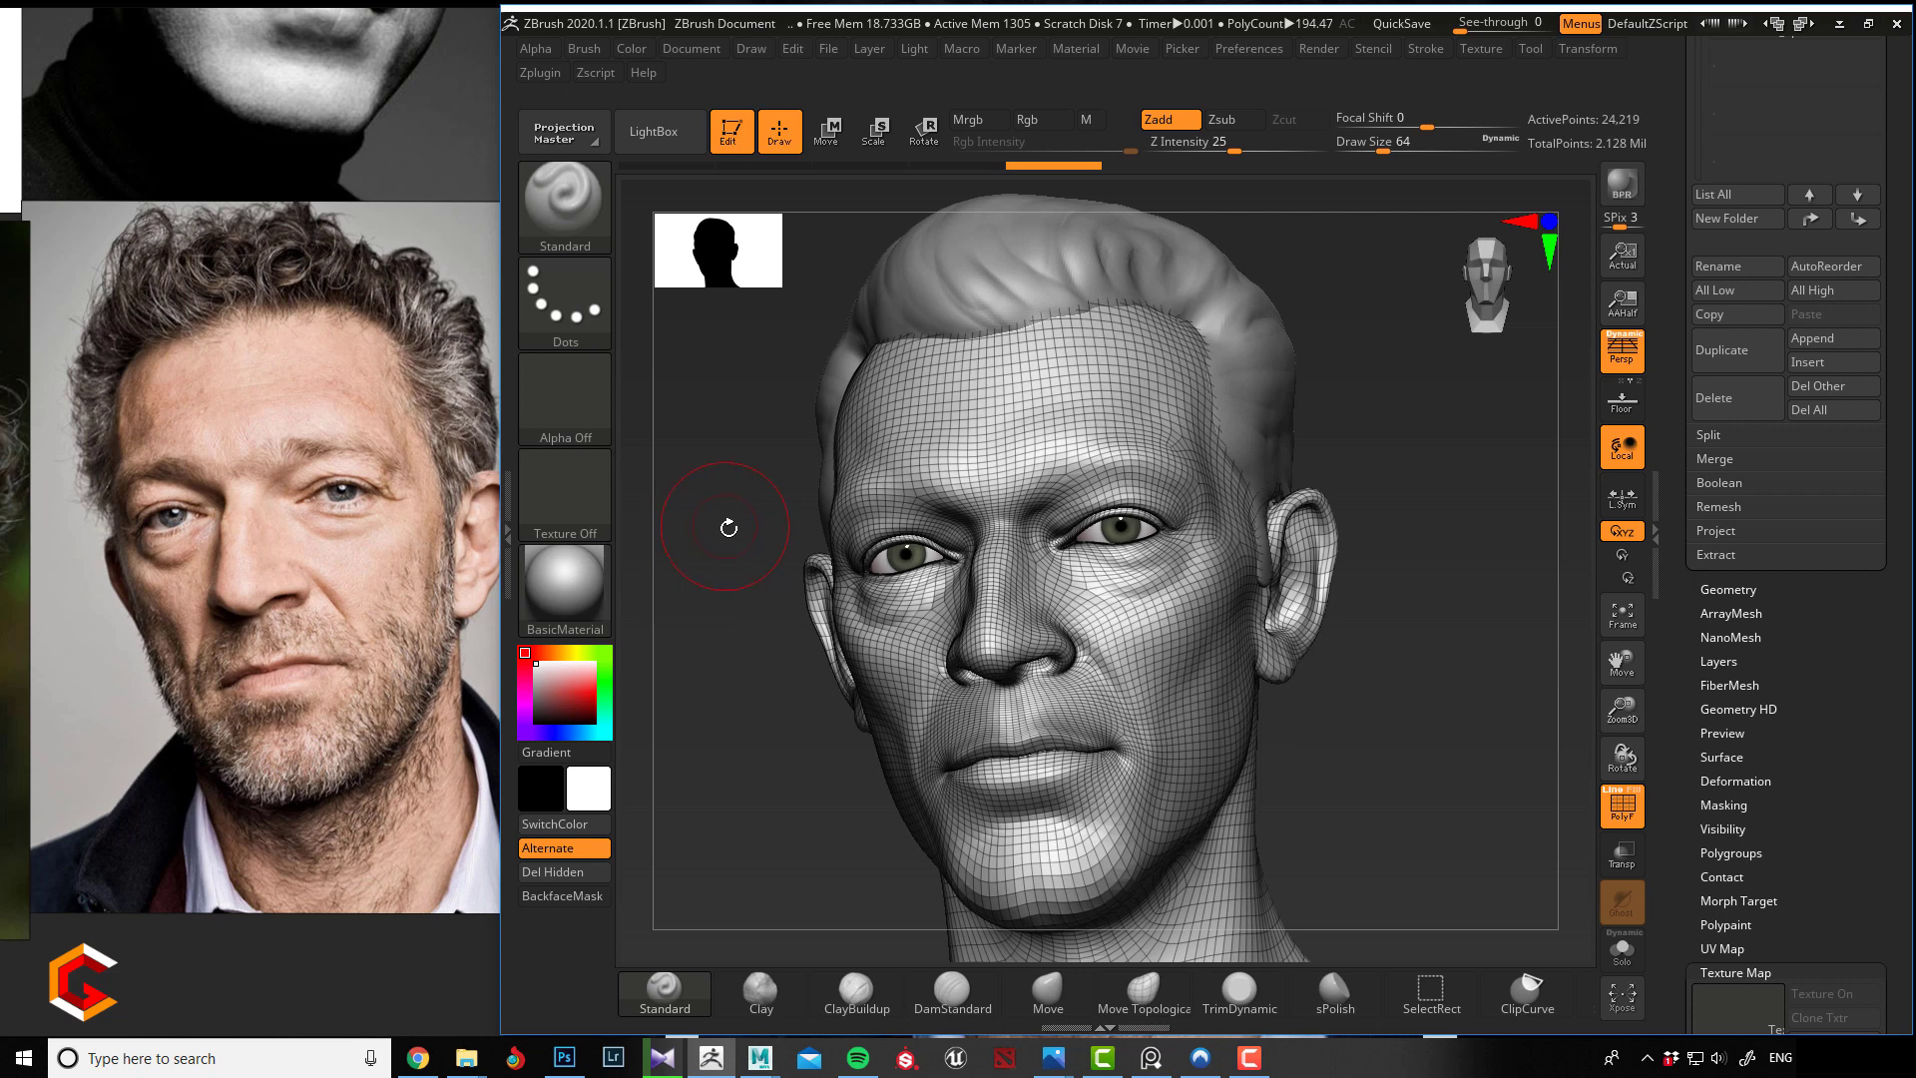
left_click(751, 49)
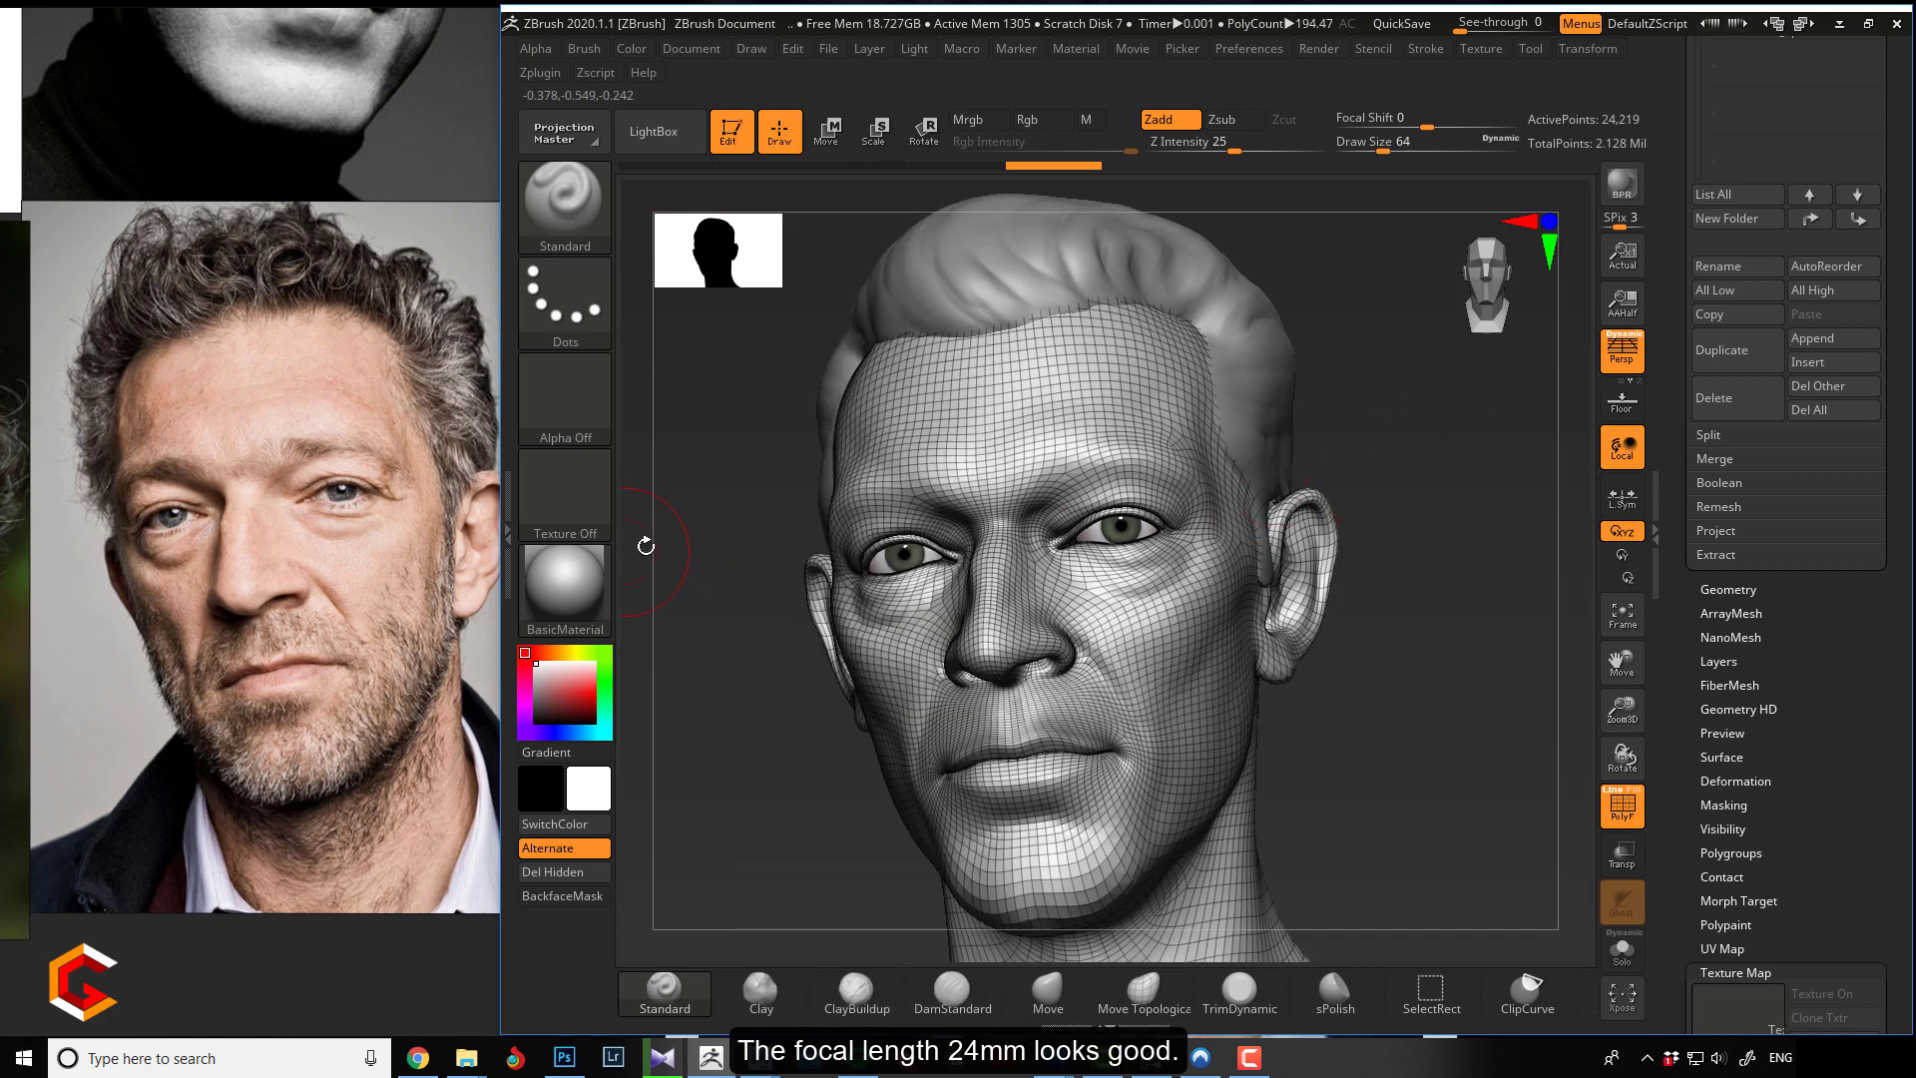
left_click_drag(698, 524, 722, 539)
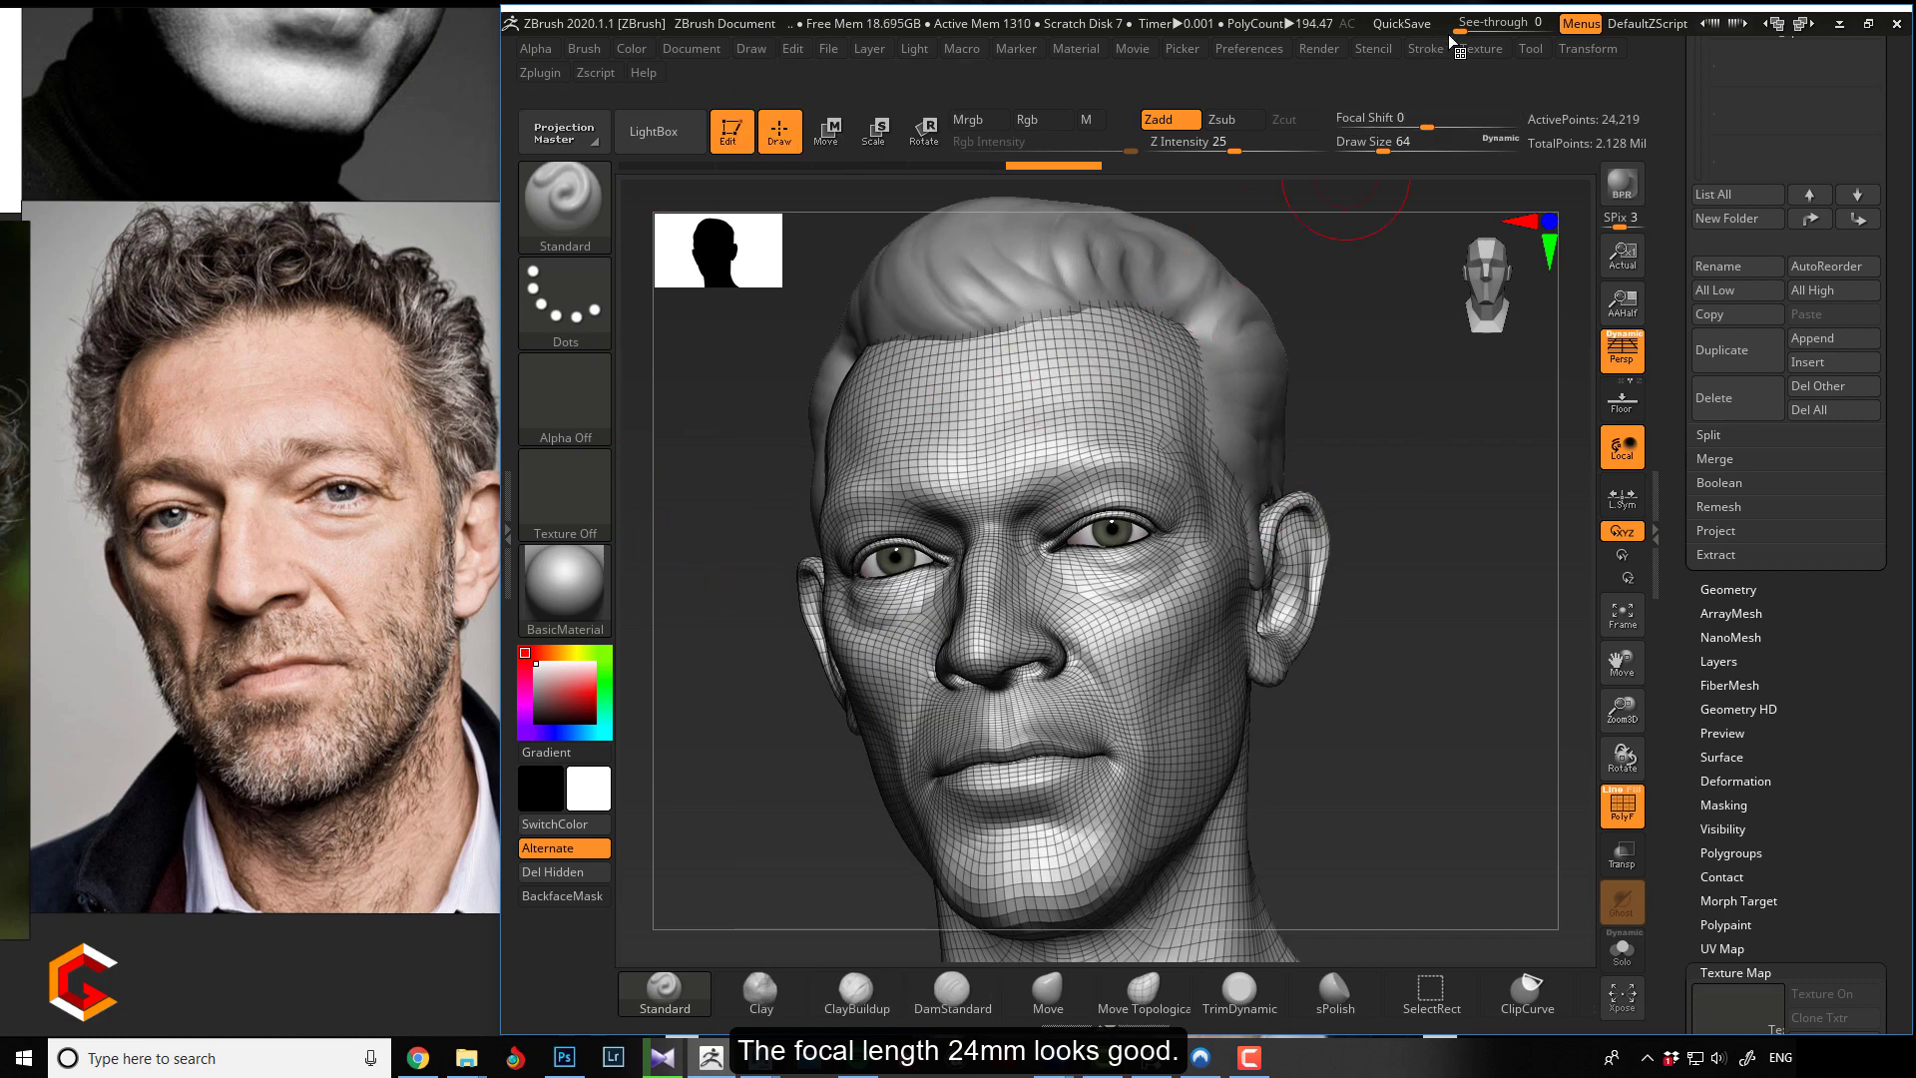
Set see-through to 51 and align the head's eyes, nose and ear with the portrait photo behind it.
left_click_drag(1460, 24, 1505, 27)
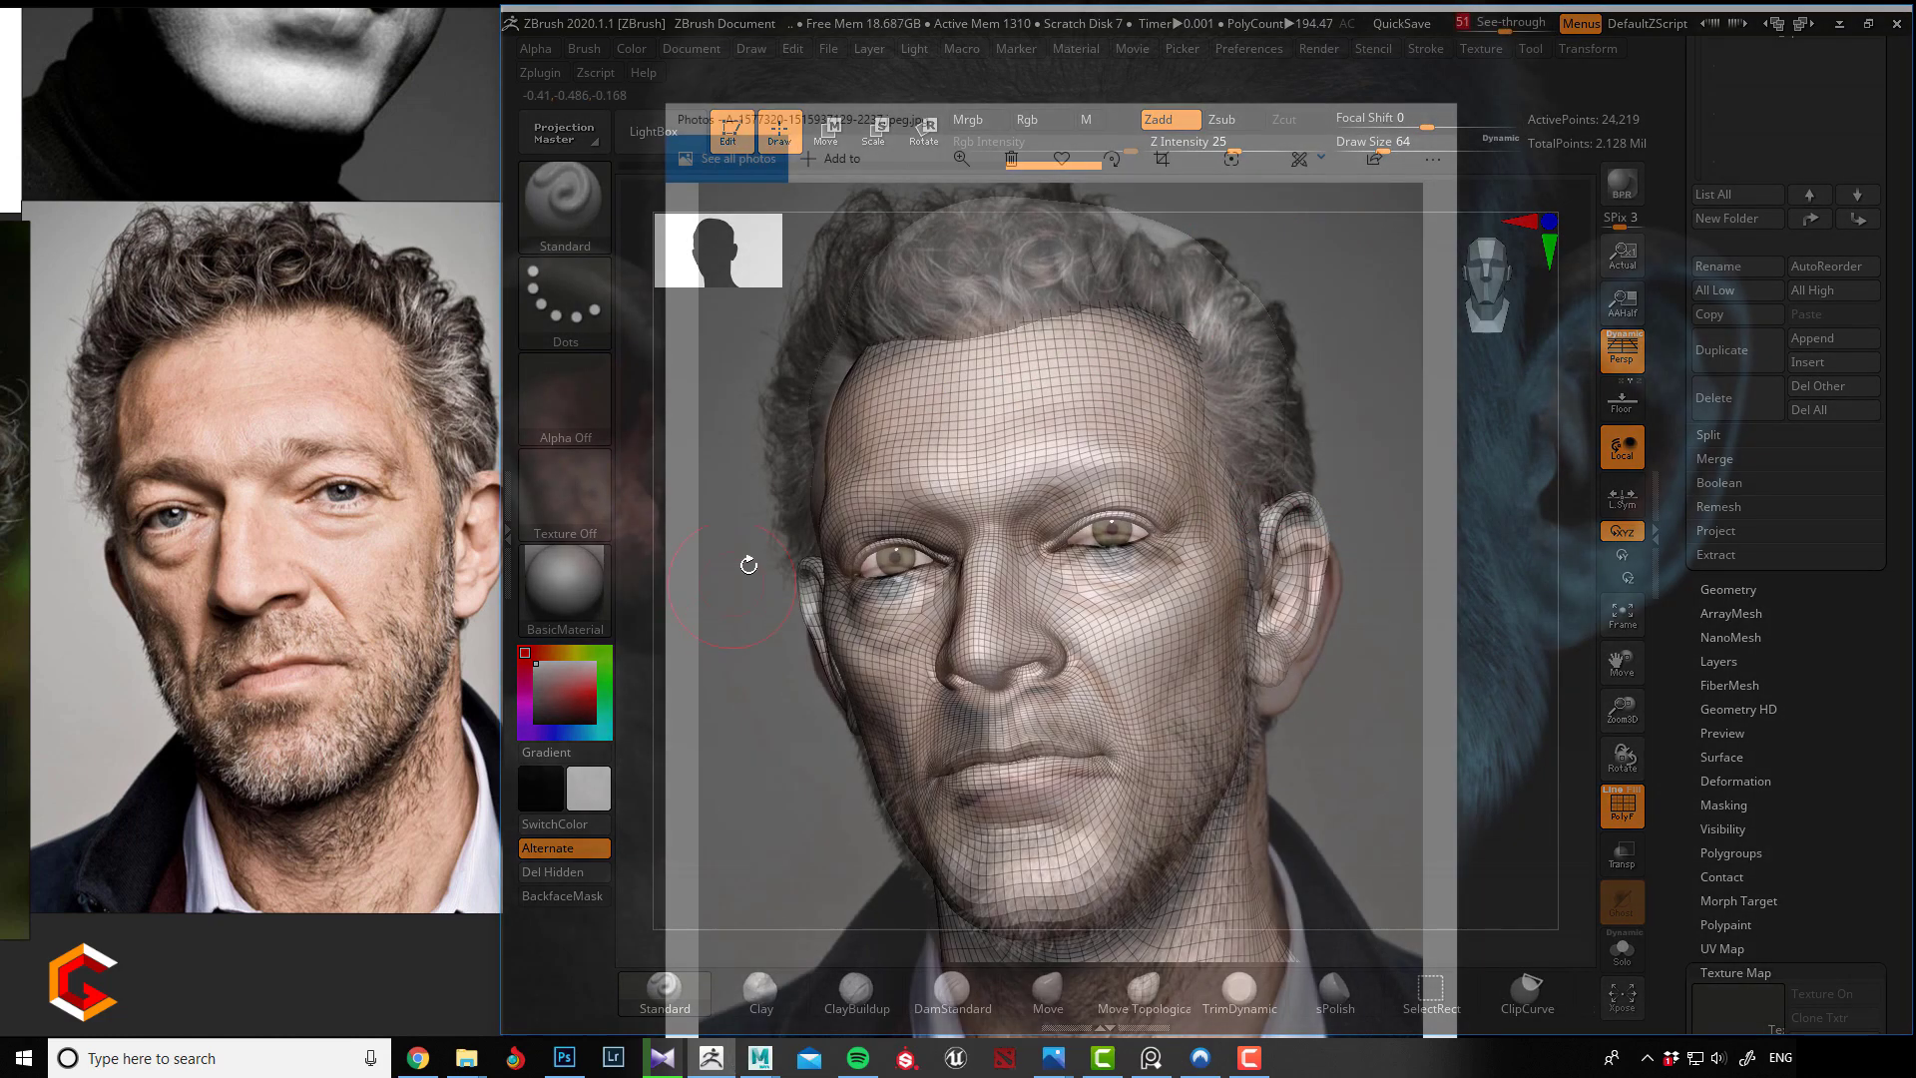
left_click_drag(748, 560, 748, 646)
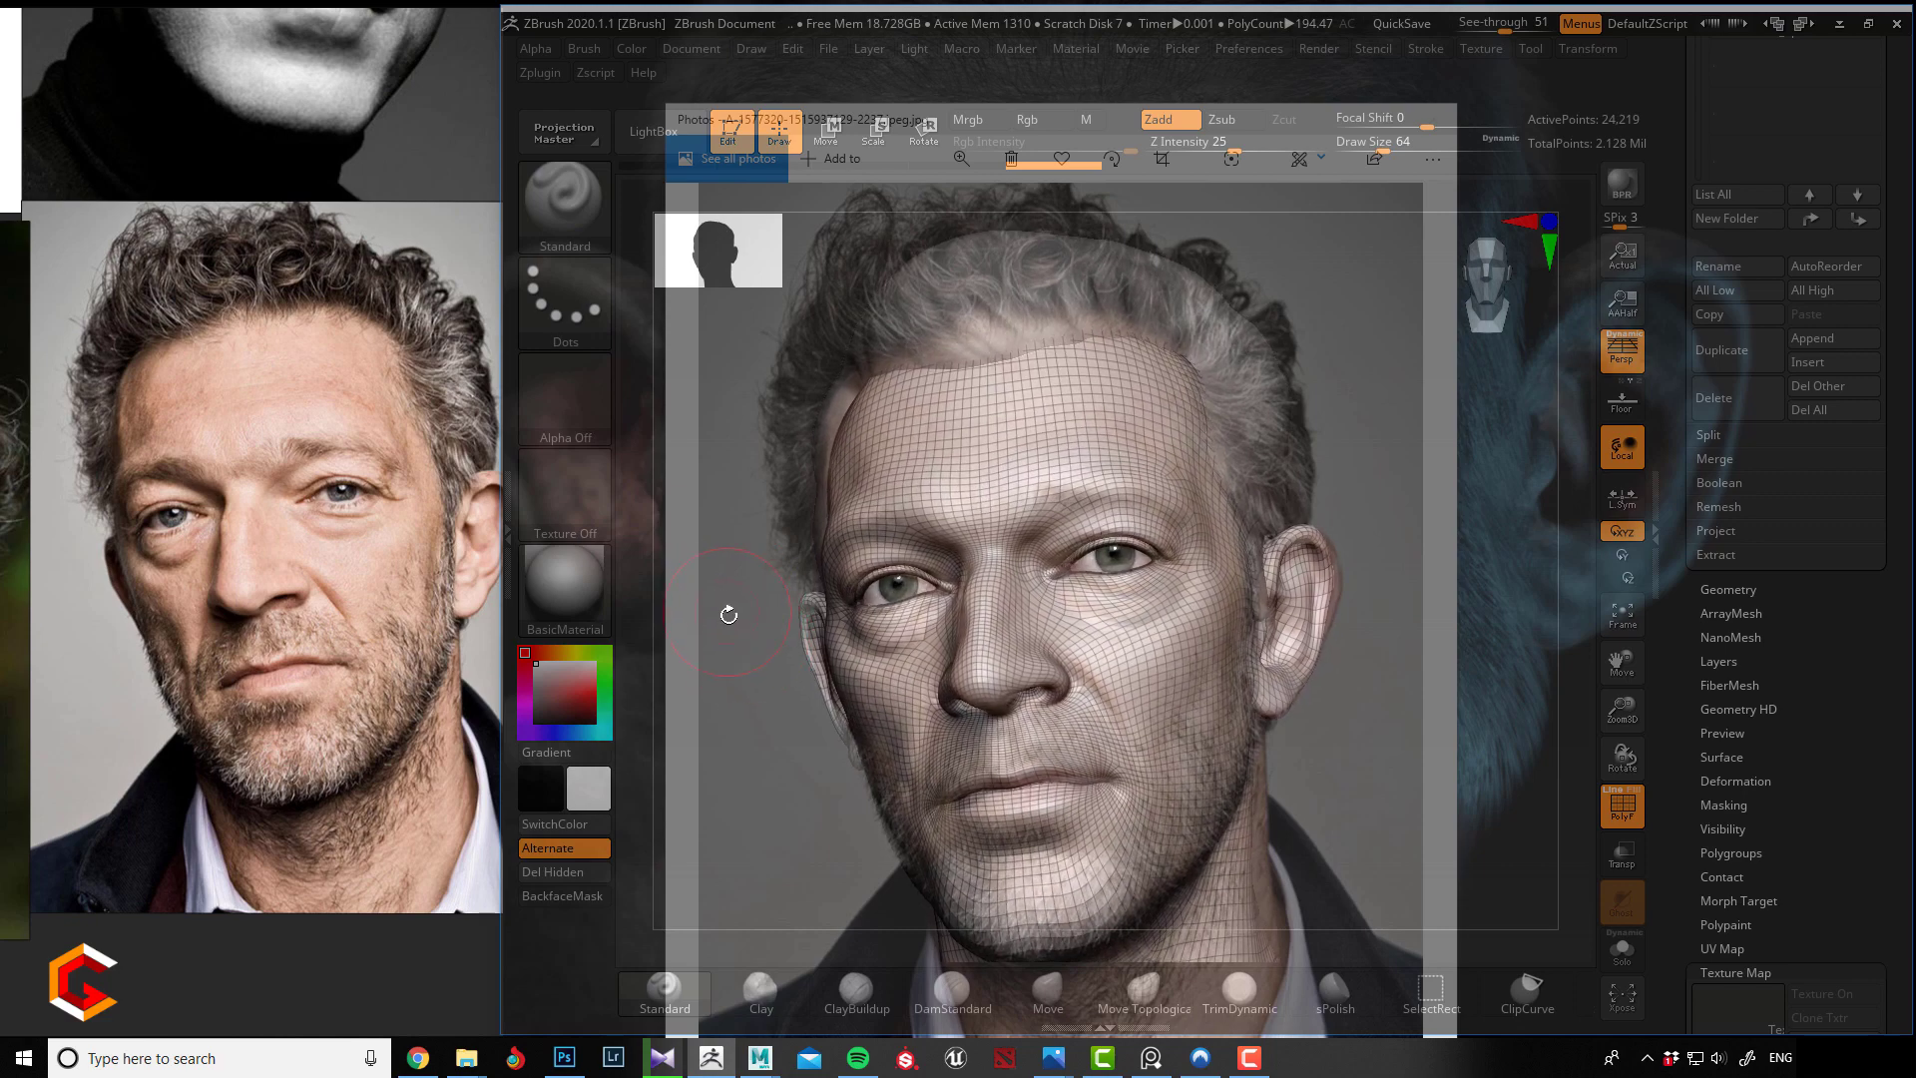
left_click_drag(728, 615, 725, 630)
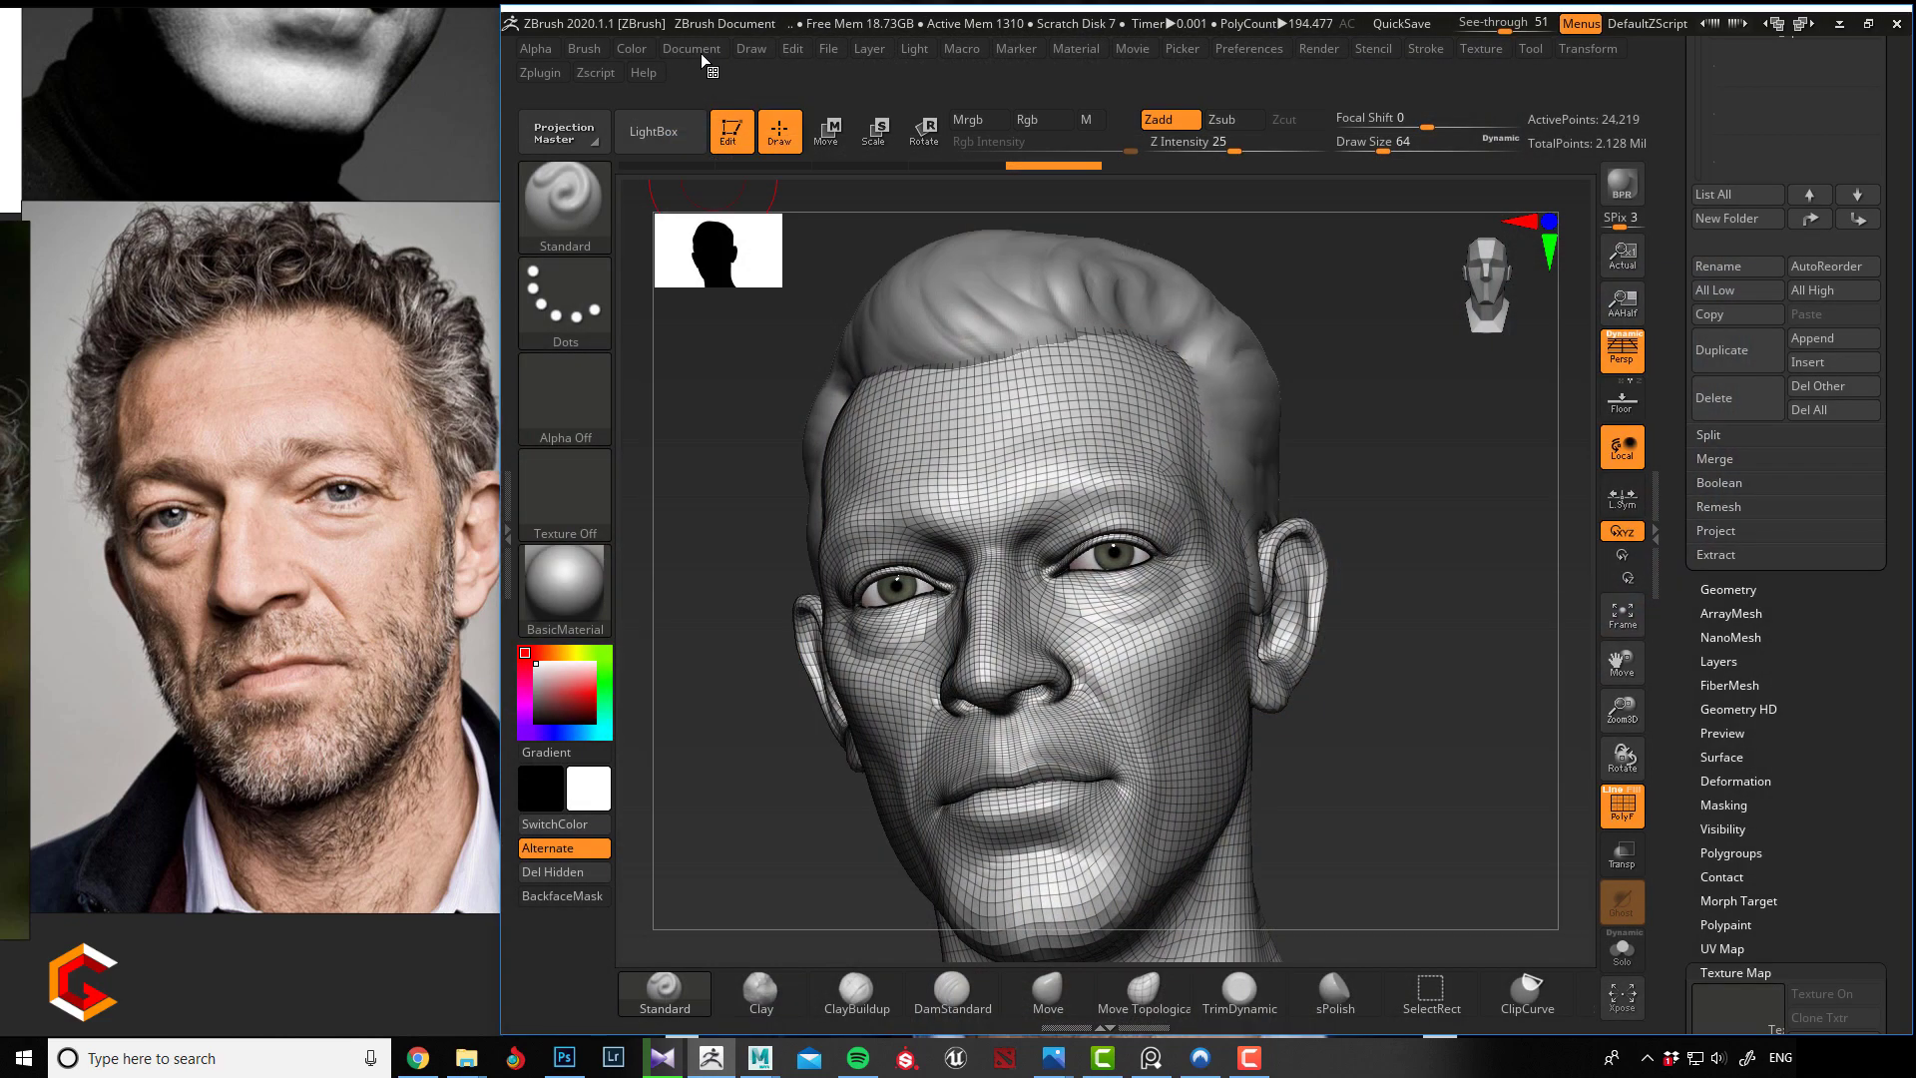
Store the matched camera view as Cust1 in the ZAppLink properties.
left_click(698, 50)
left_click(744, 745)
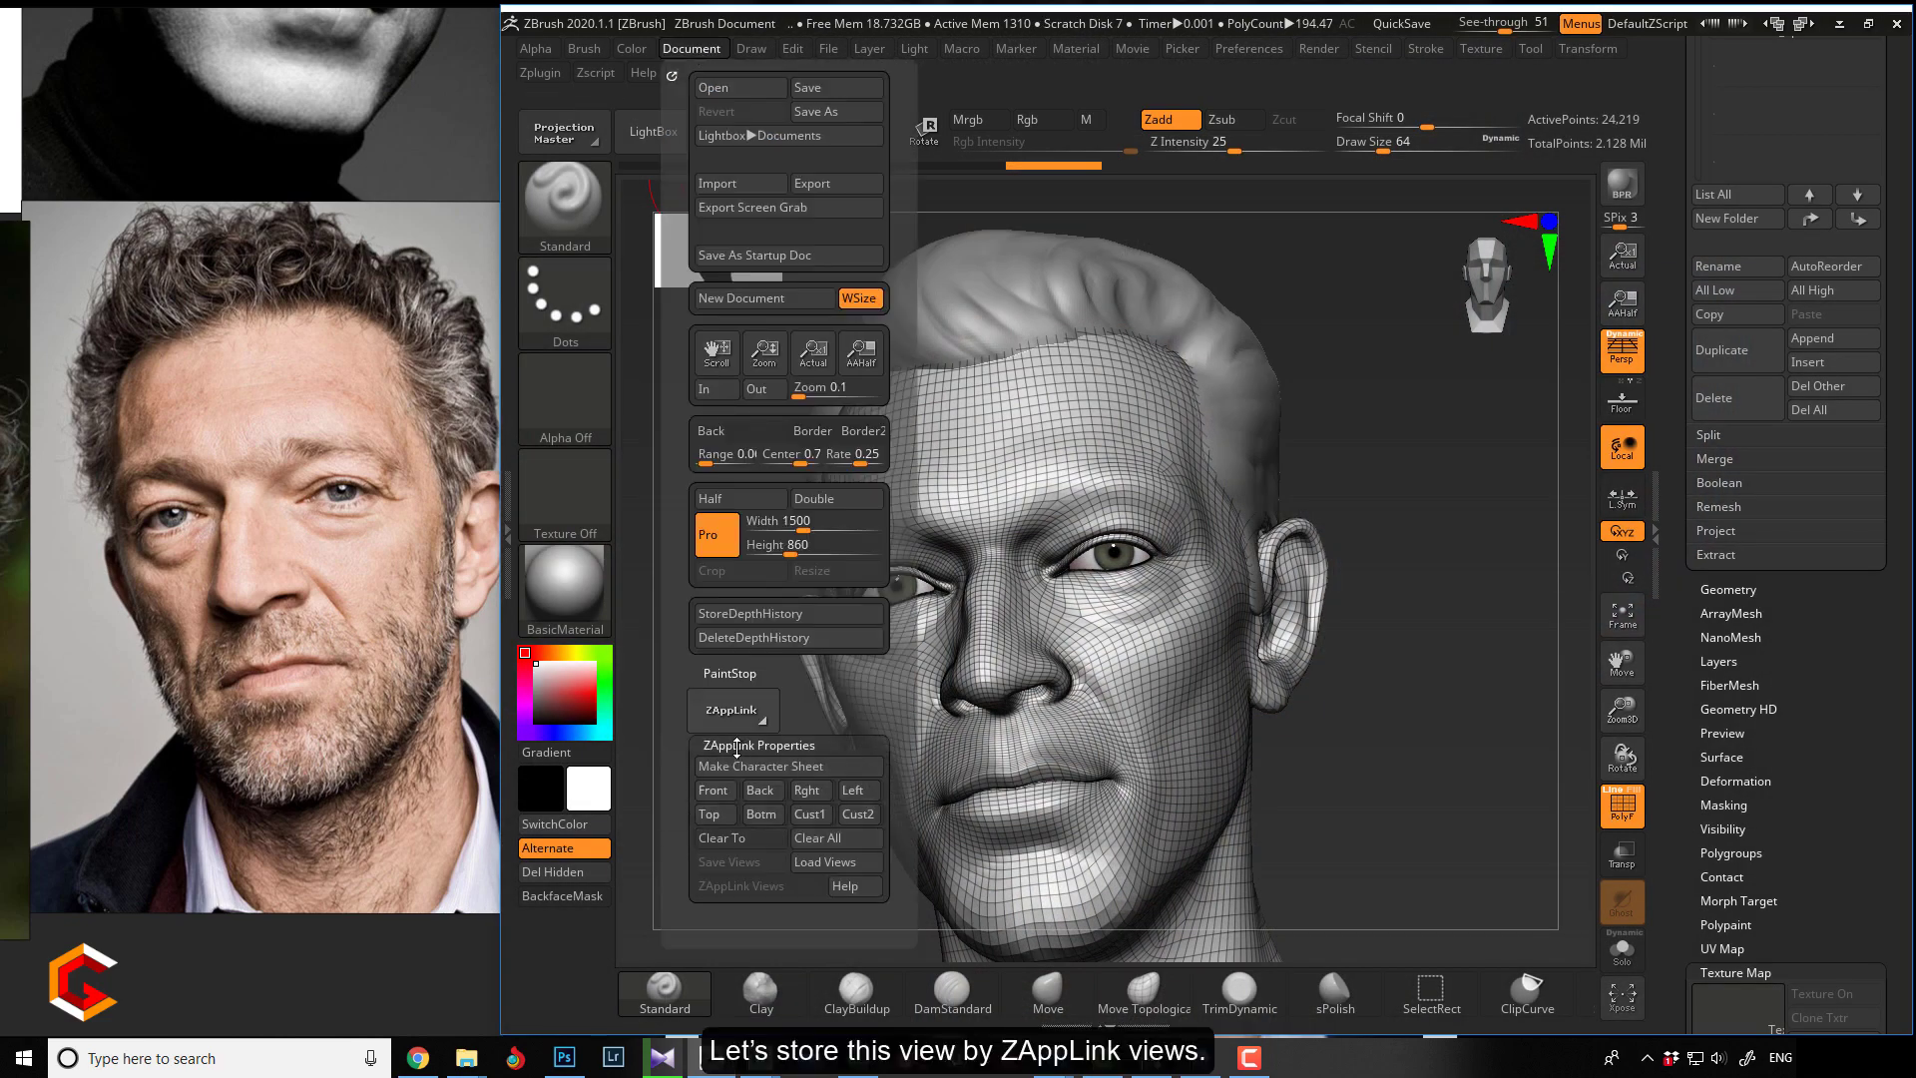
left_click(811, 814)
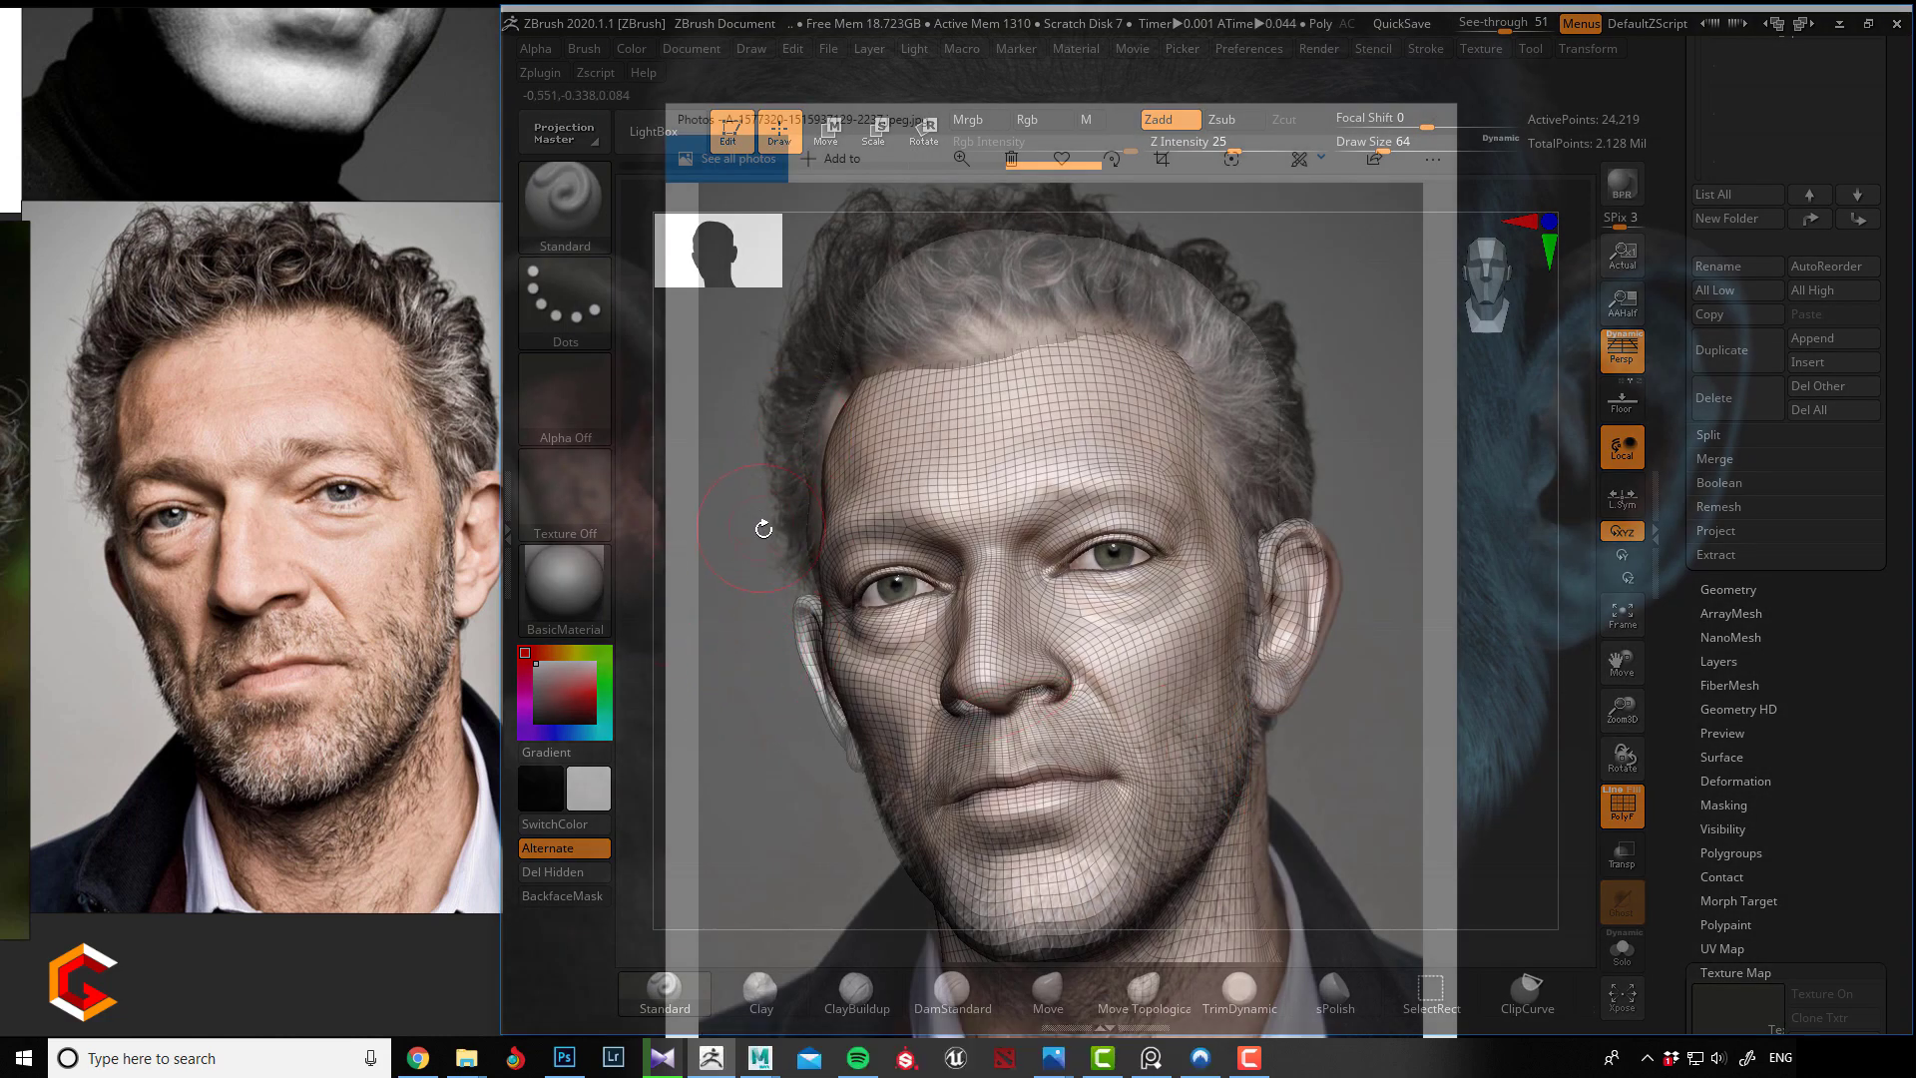
Return see-through to 0, turn off the wireframe, and hide the hair subtool PM3D_Sphere3D1.
left_click_drag(1492, 26, 1454, 27)
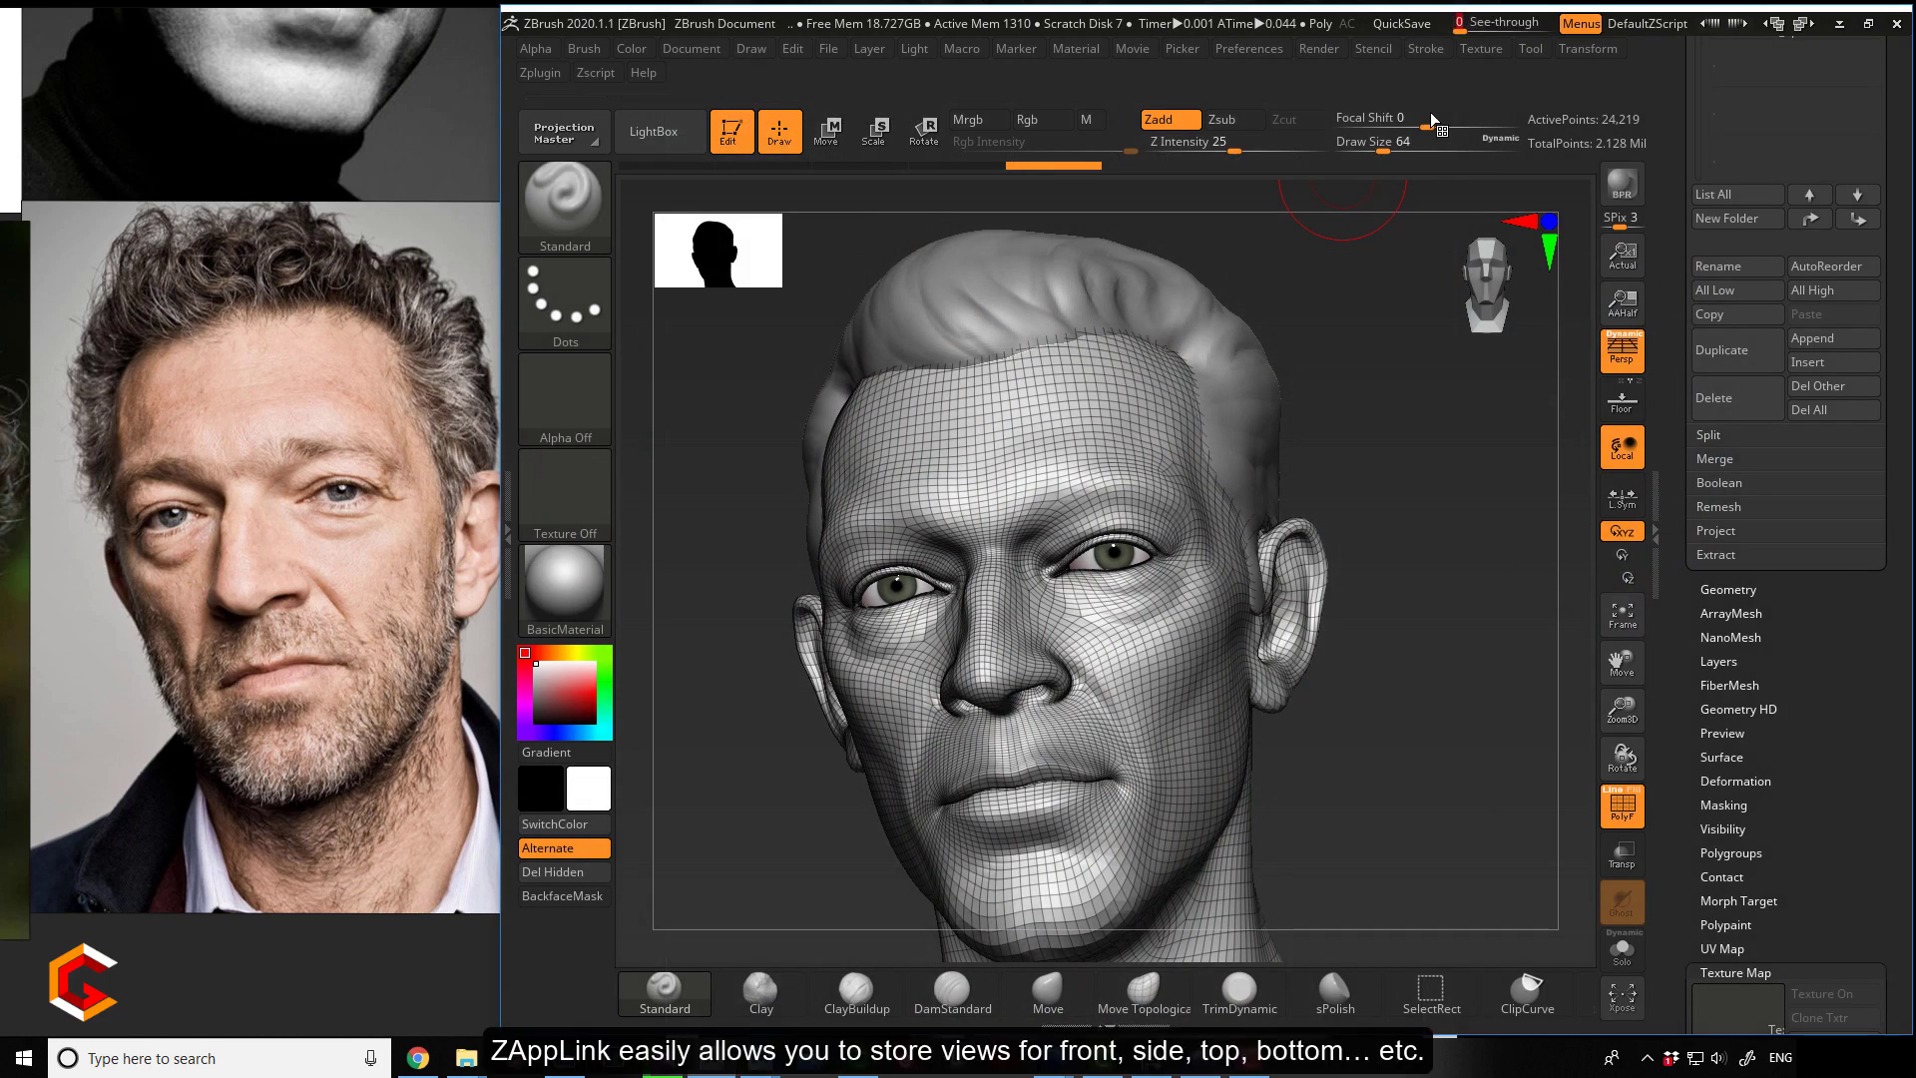
key("shift+f")
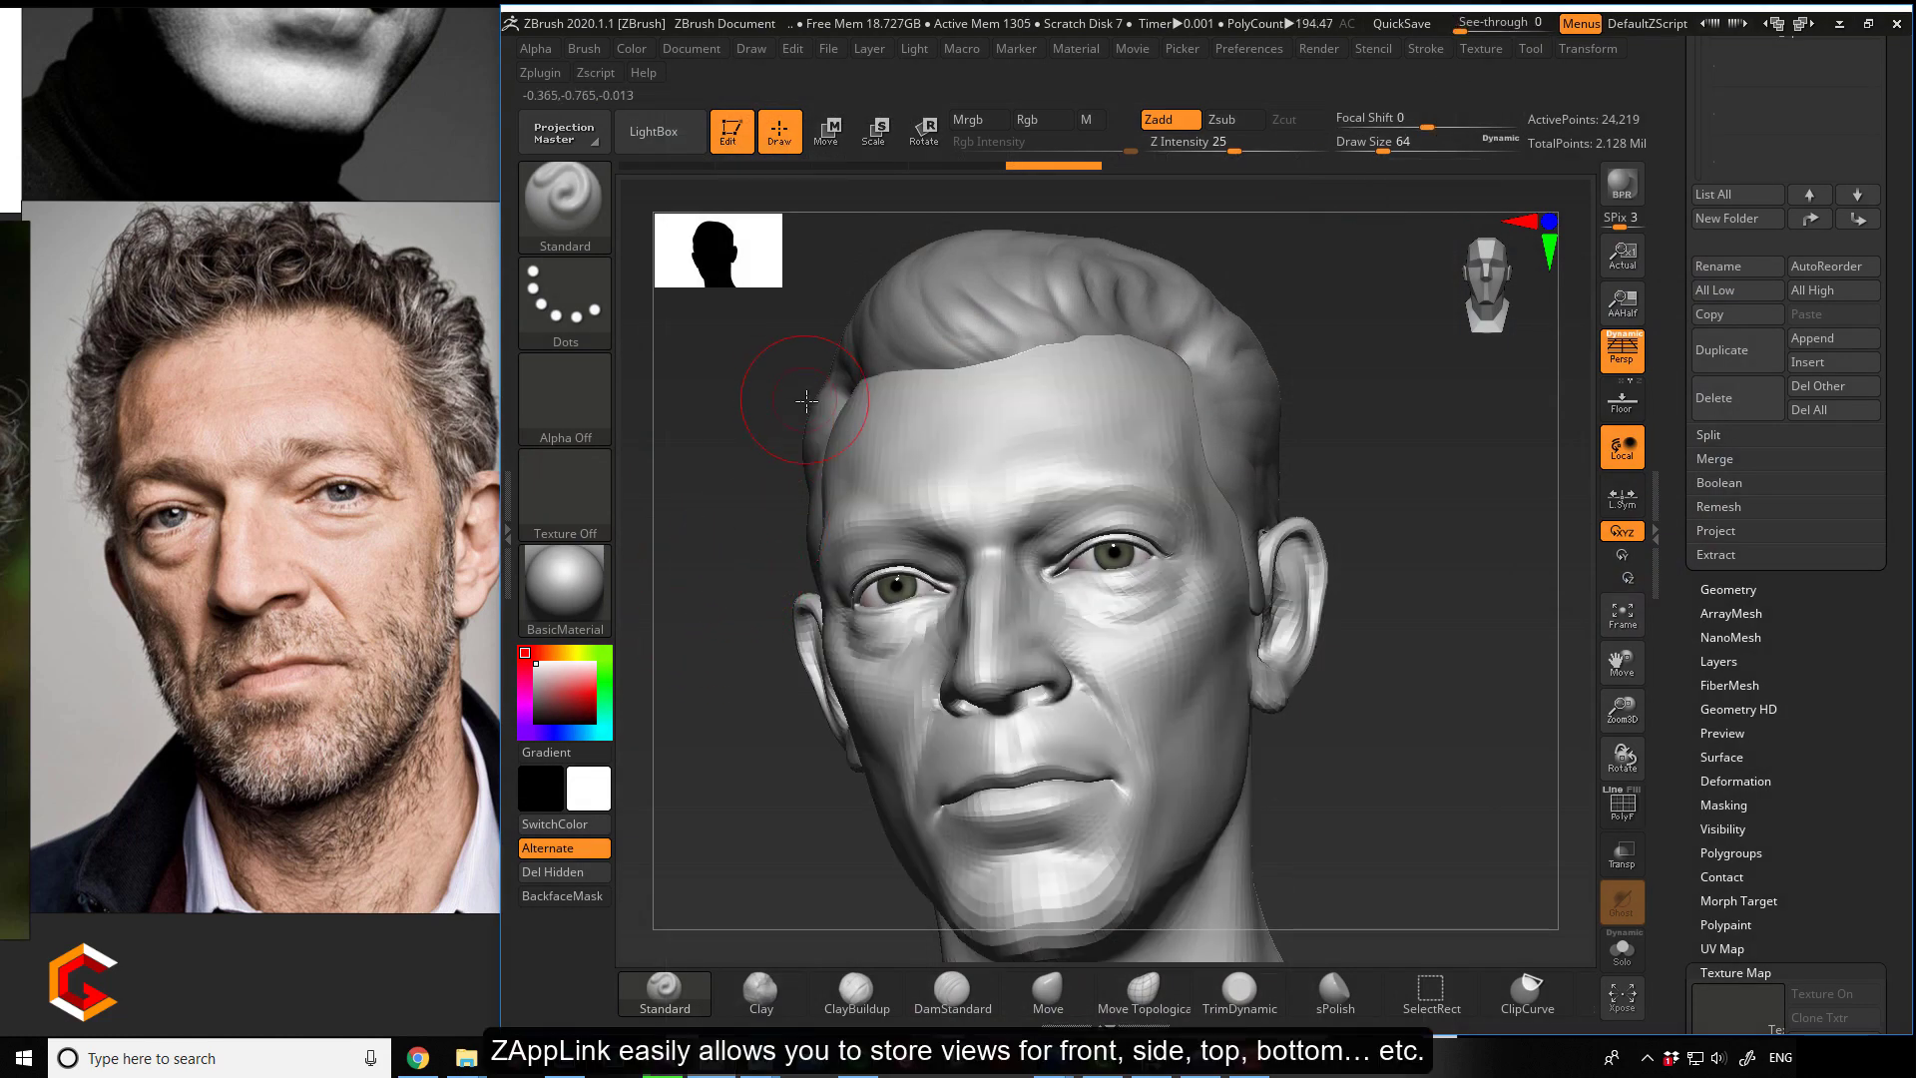
left_click_drag(1675, 383, 1666, 603)
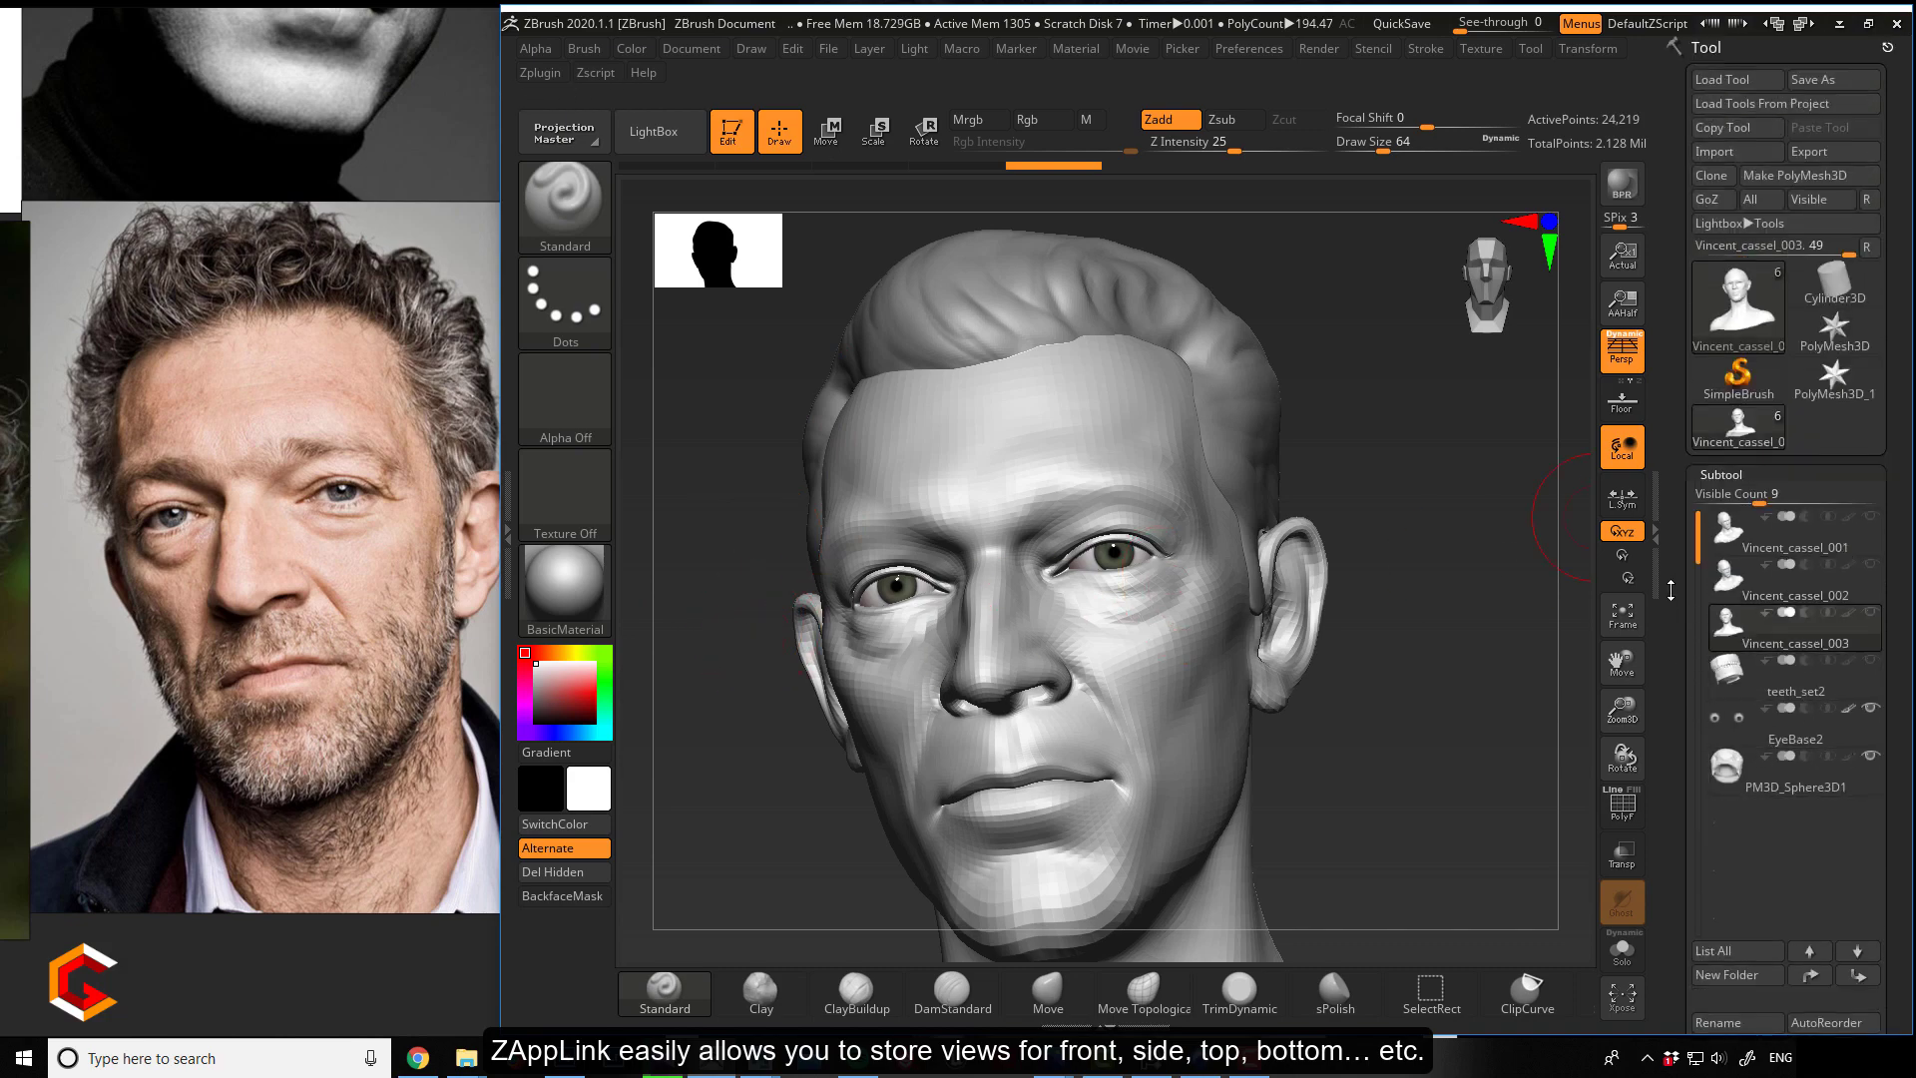
left_click(1870, 756)
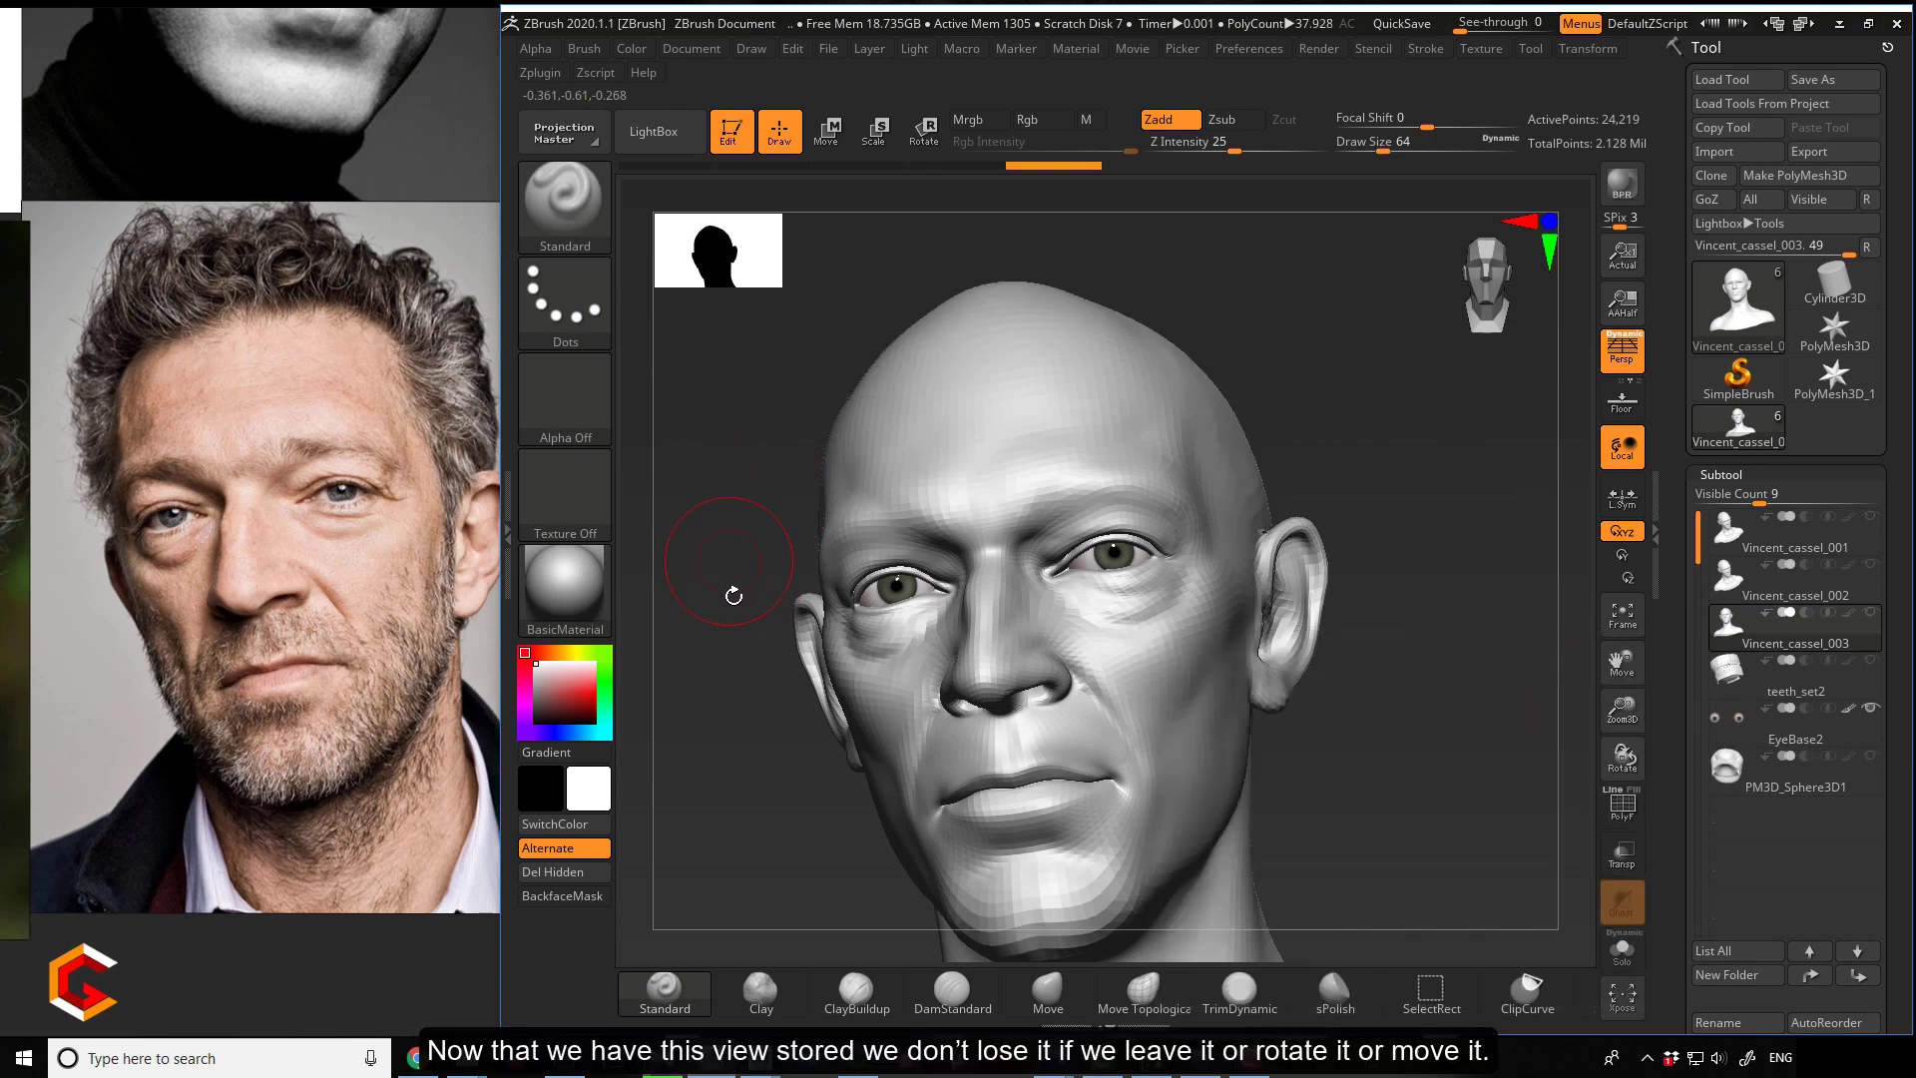
Reshape the sides of the bald skull using the Move brush enlarged to draw size 136.
left_click(1047, 990)
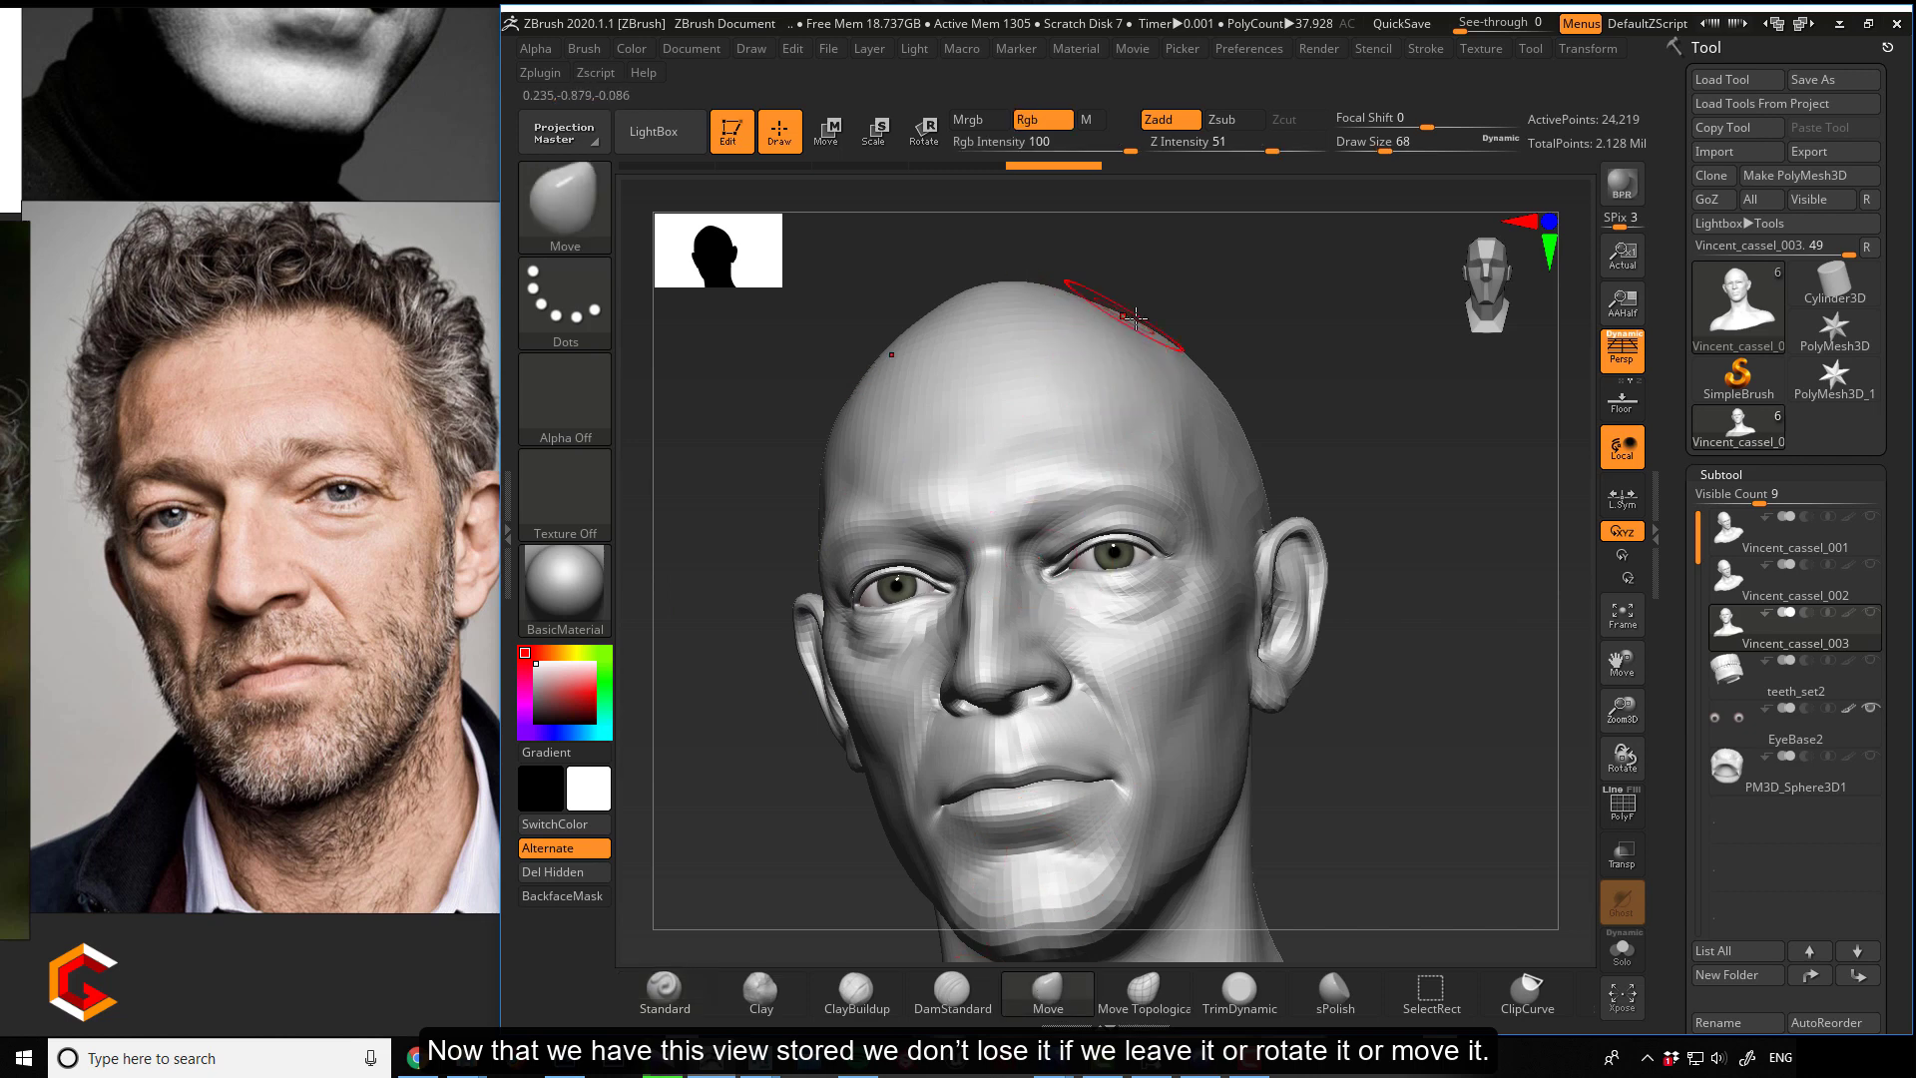
key("bracketright")
key("bracketright")
key("bracketright")
key("bracketright")
key("bracketright")
key("bracketright")
key("bracketright")
key("bracketright")
key("bracketleft")
key("bracketleft")
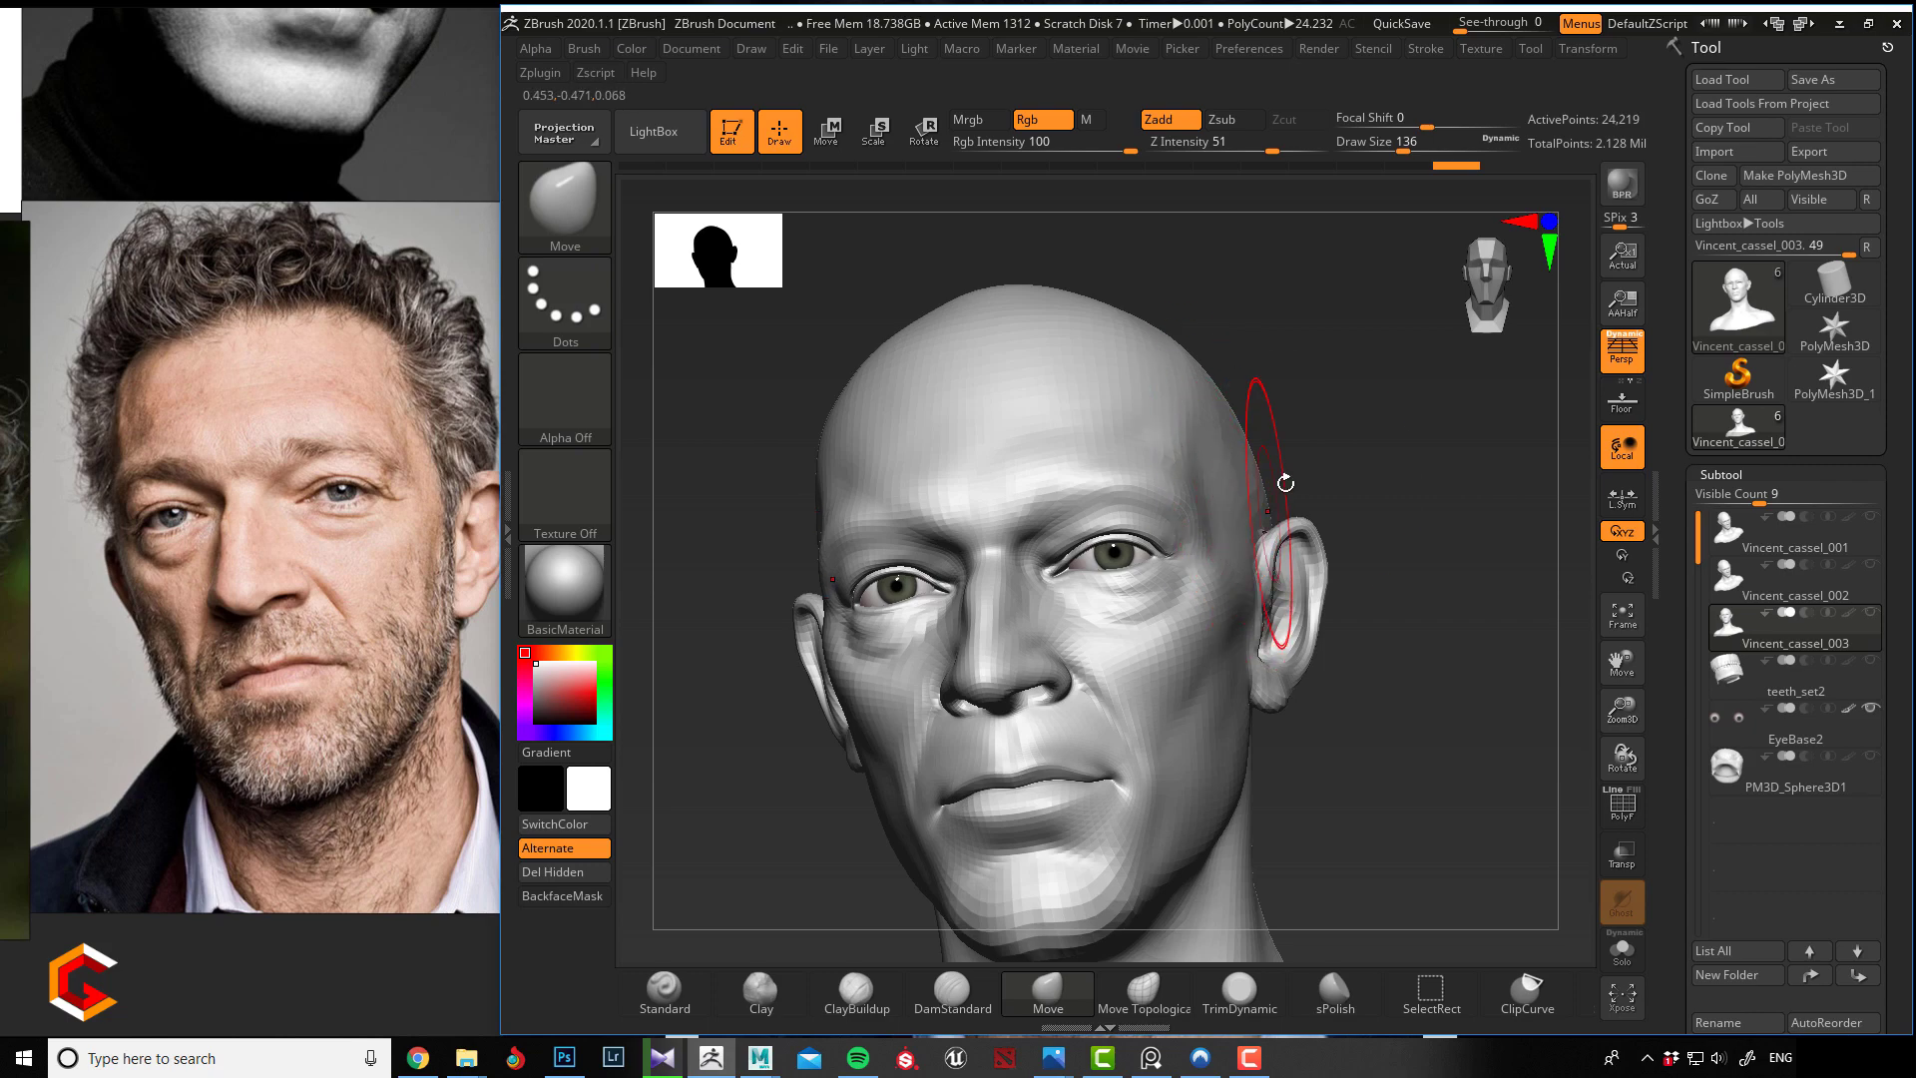
Overlay the photo at see-through 55 and refine the area around the nose with the Move brush at draw size 64.
left_click_drag(1462, 28, 1510, 52)
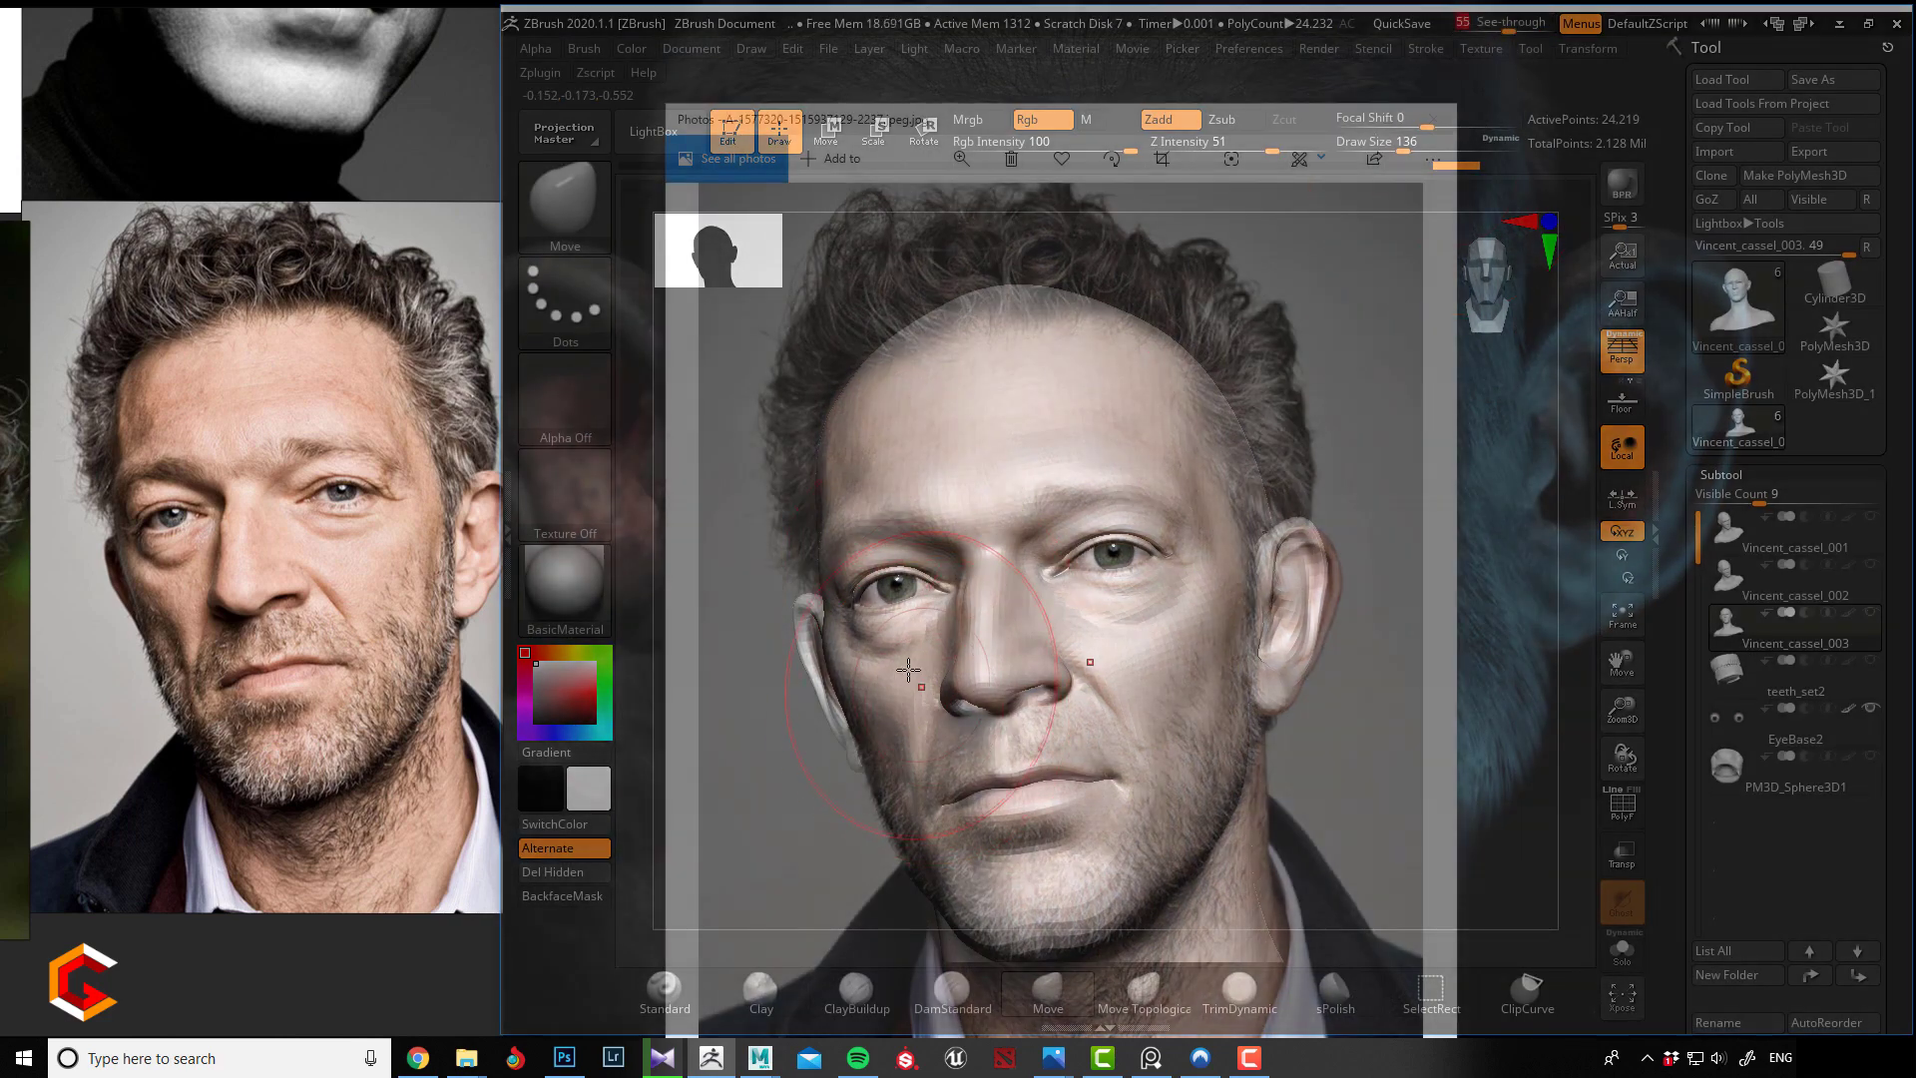
key("bracketleft")
key("bracketleft")
key("bracketleft")
key("bracketleft")
key("bracketleft")
key("bracketleft")
key("bracketright")
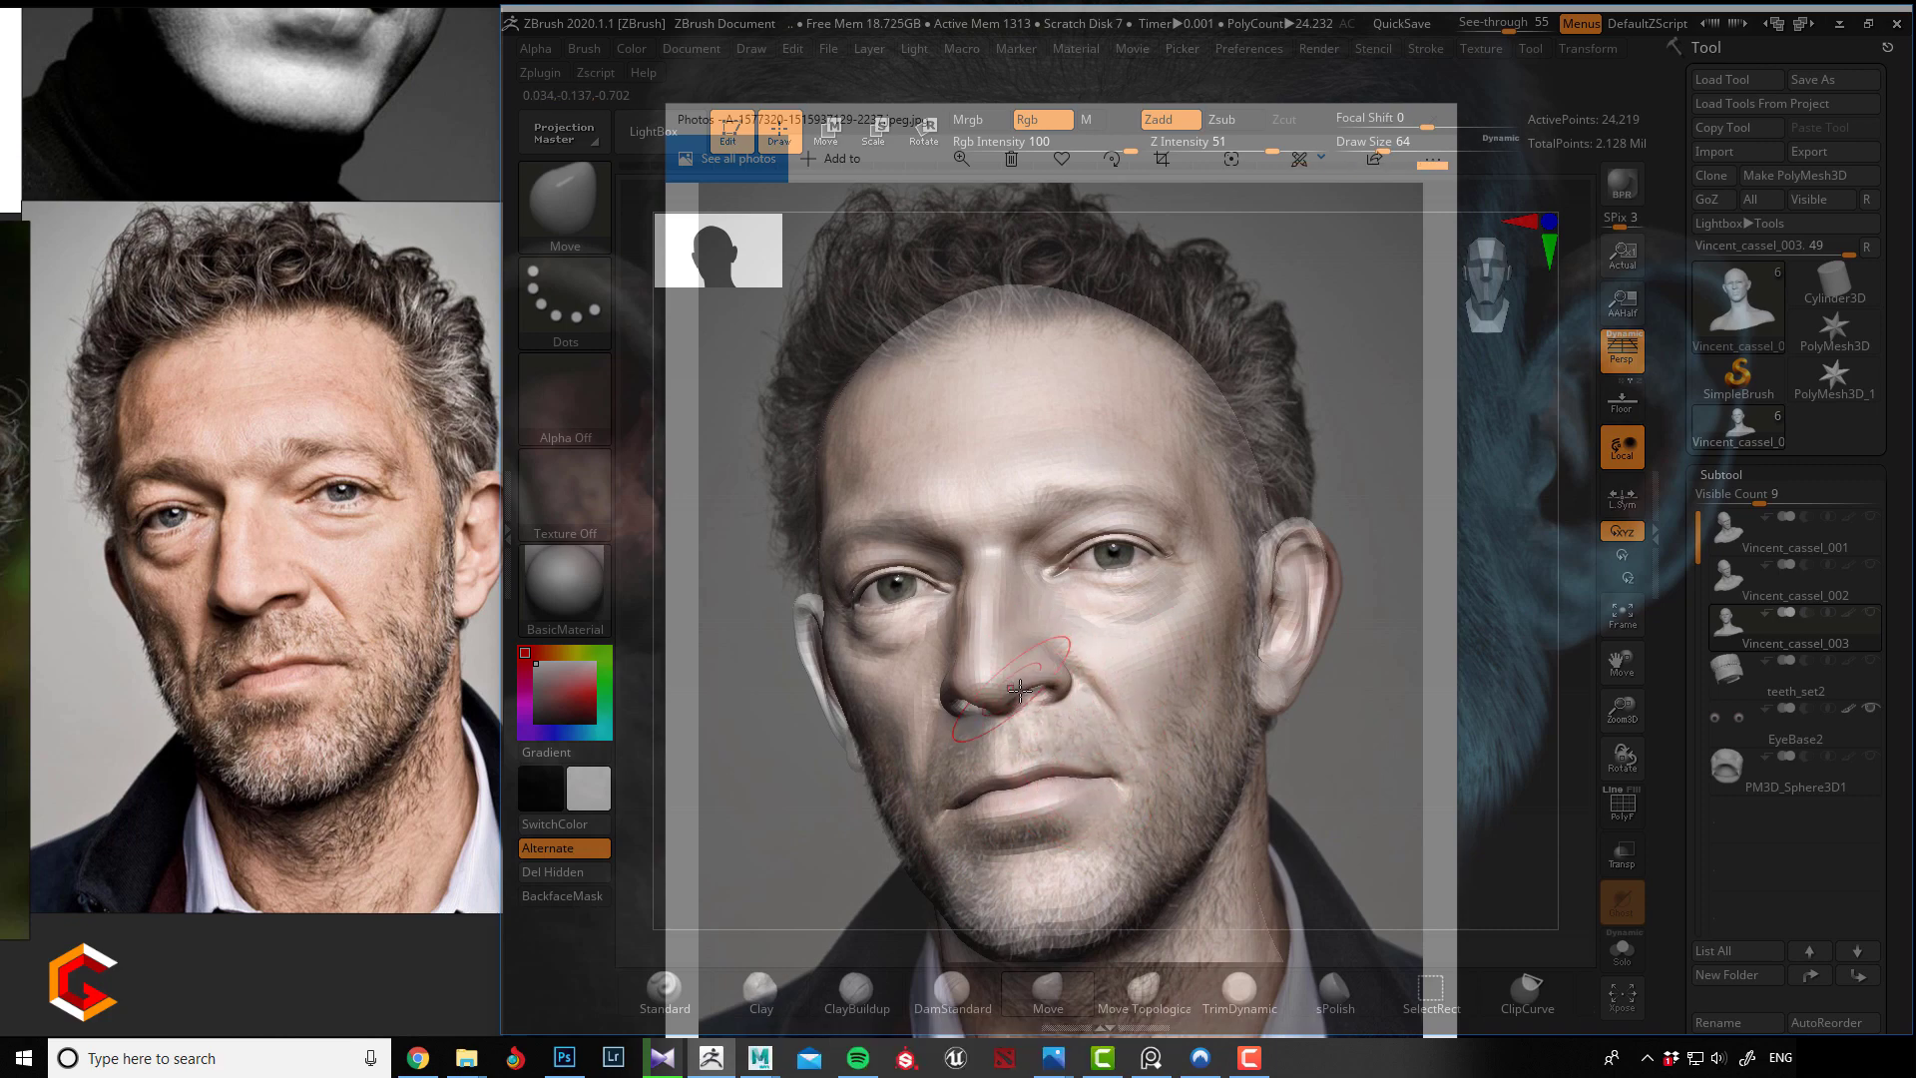
key("shift")
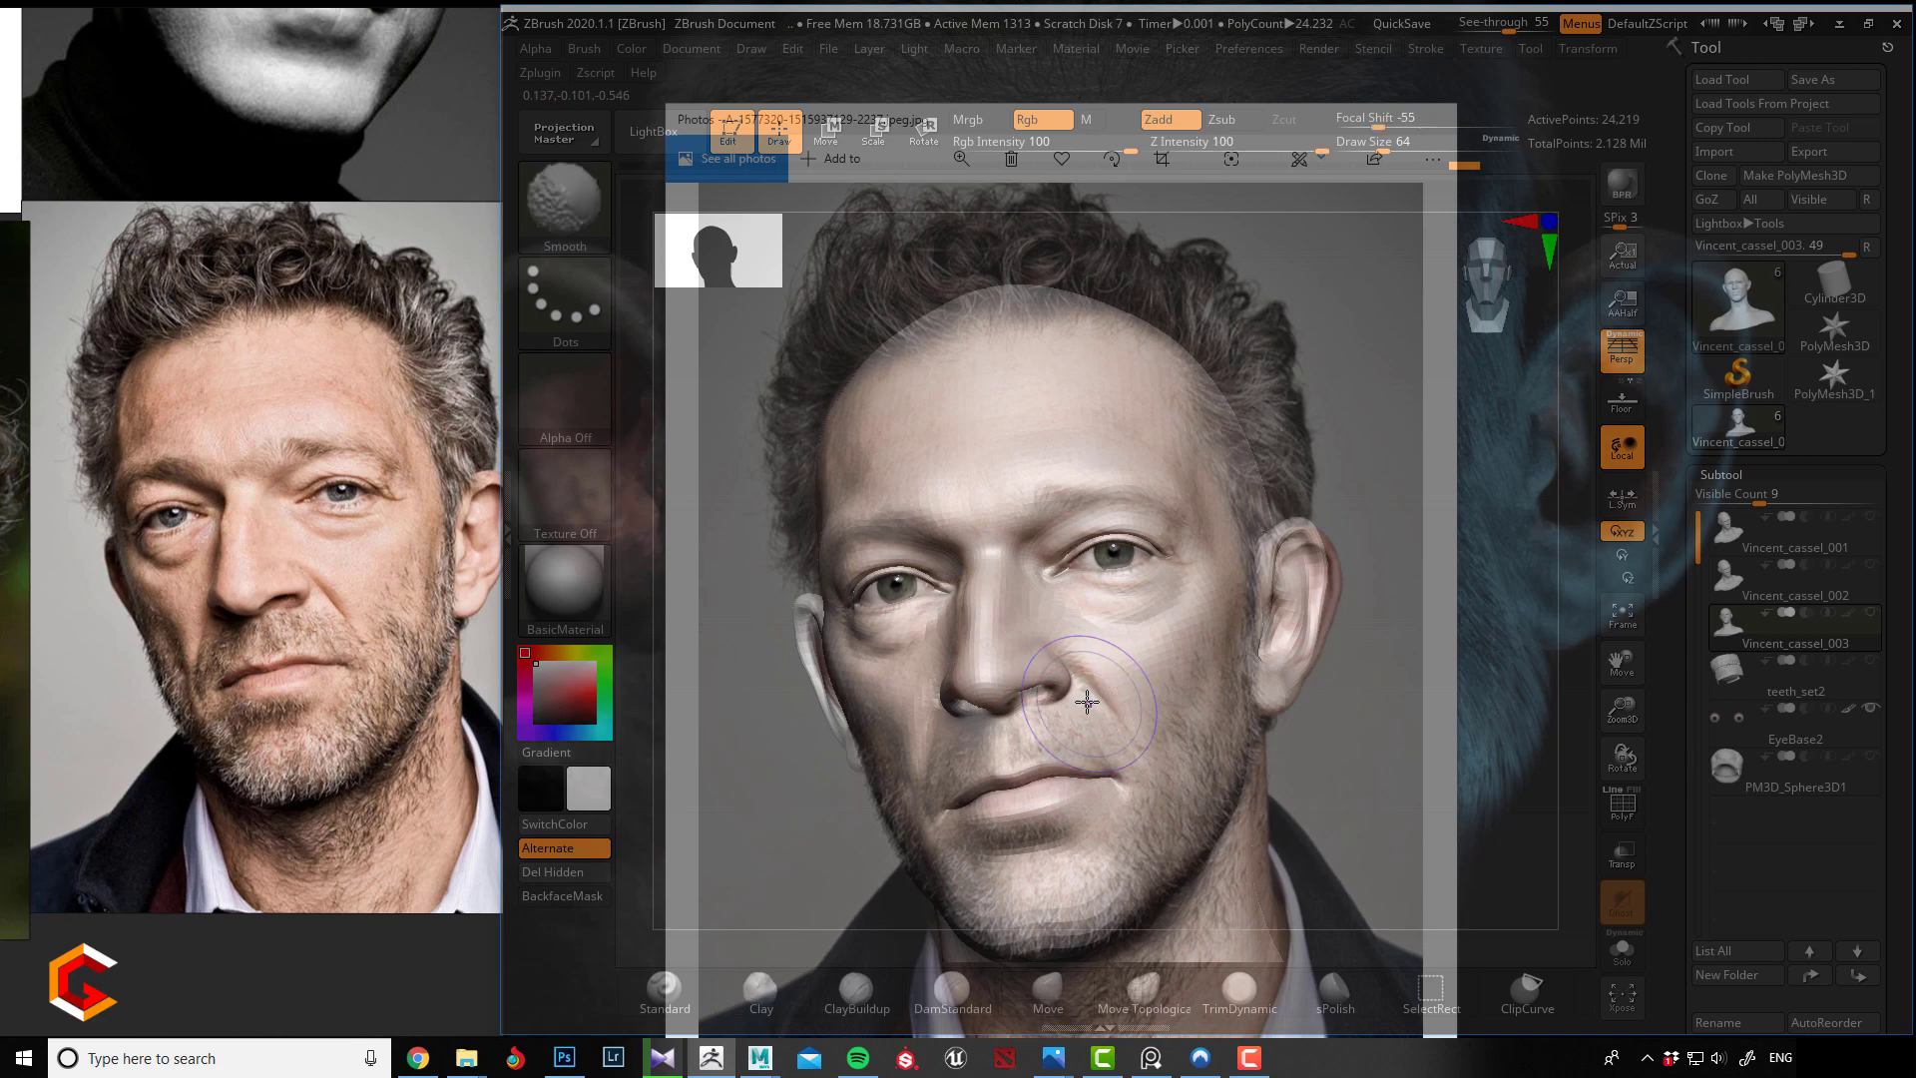
Turn on the wireframe and set see-through to 76 while fitting the face and lips to the photo.
key("shift+f")
mouse_move(1507, 29)
left_mouse_down()
mouse_move(1457, 29)
mouse_move(1542, 31)
left_mouse_up()
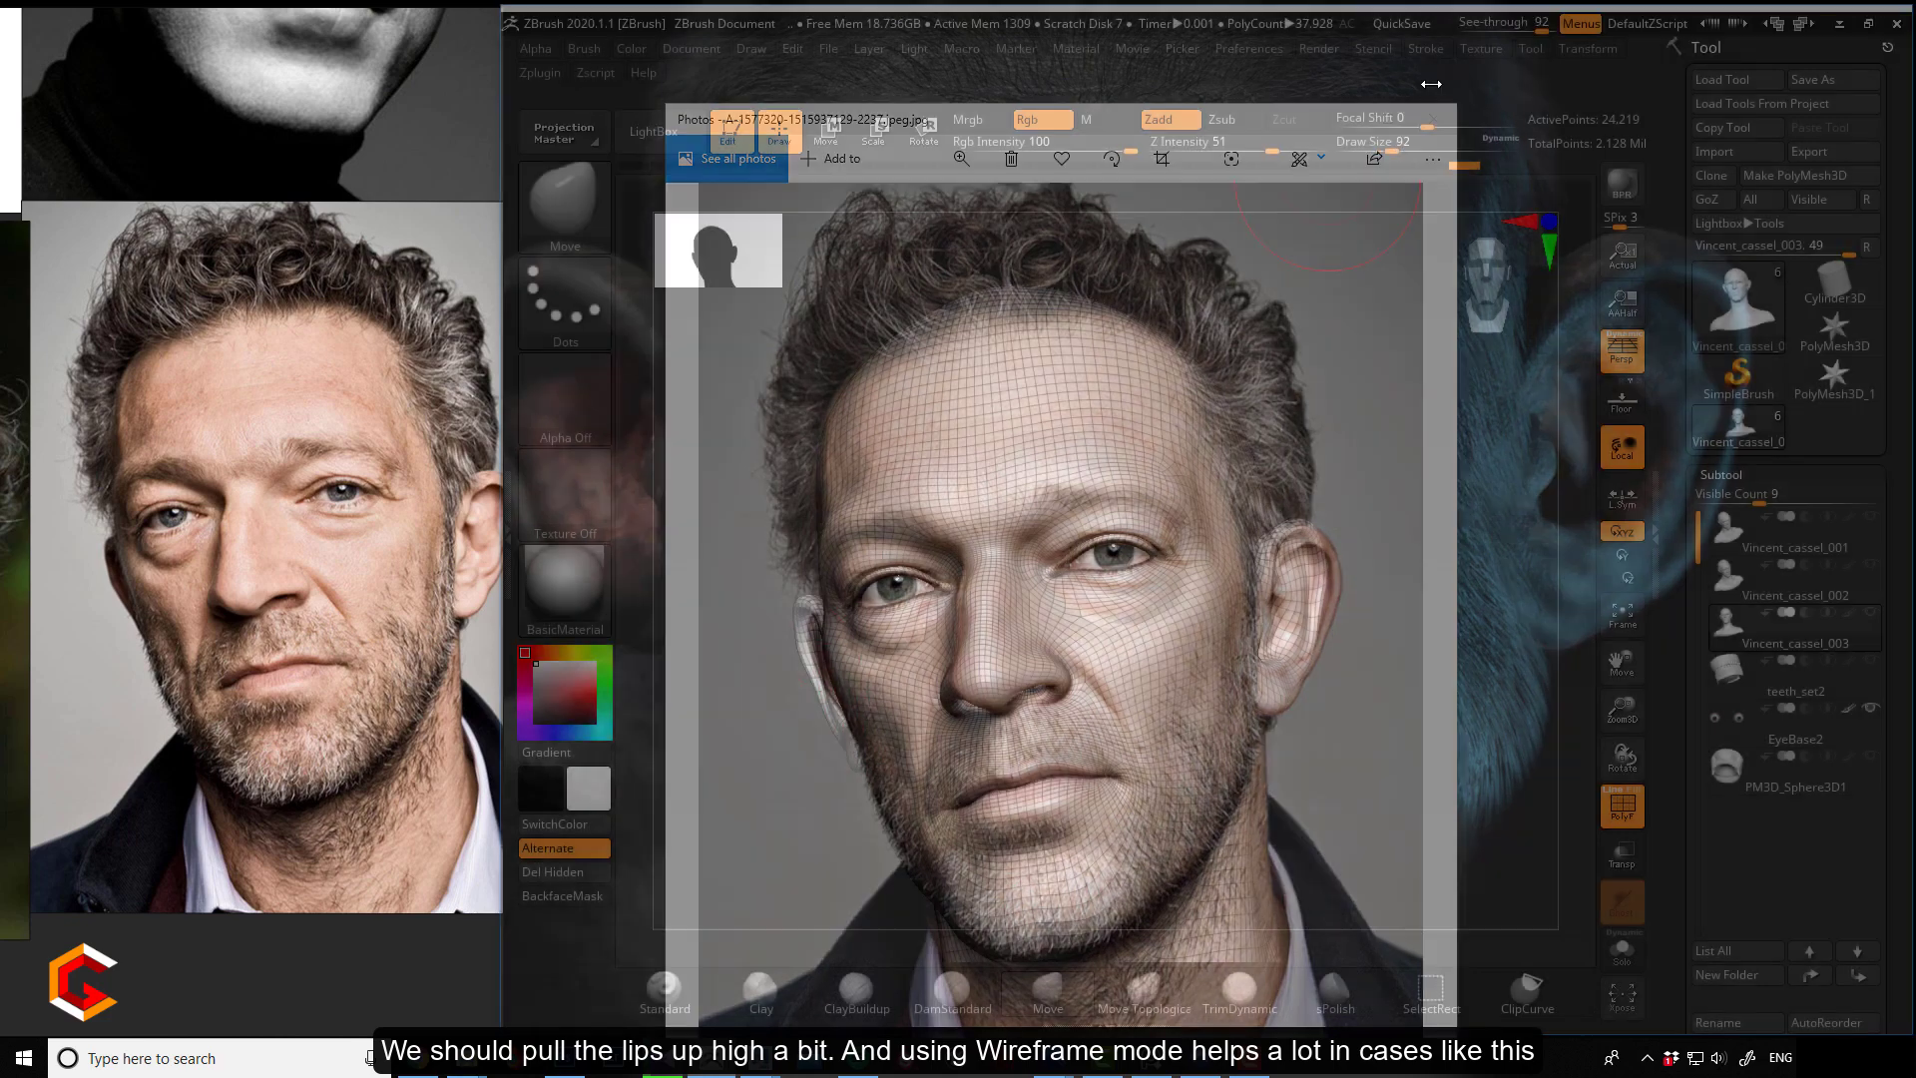
mouse_move(1542, 22)
left_mouse_down()
mouse_move(1452, 24)
mouse_move(1550, 30)
left_mouse_up()
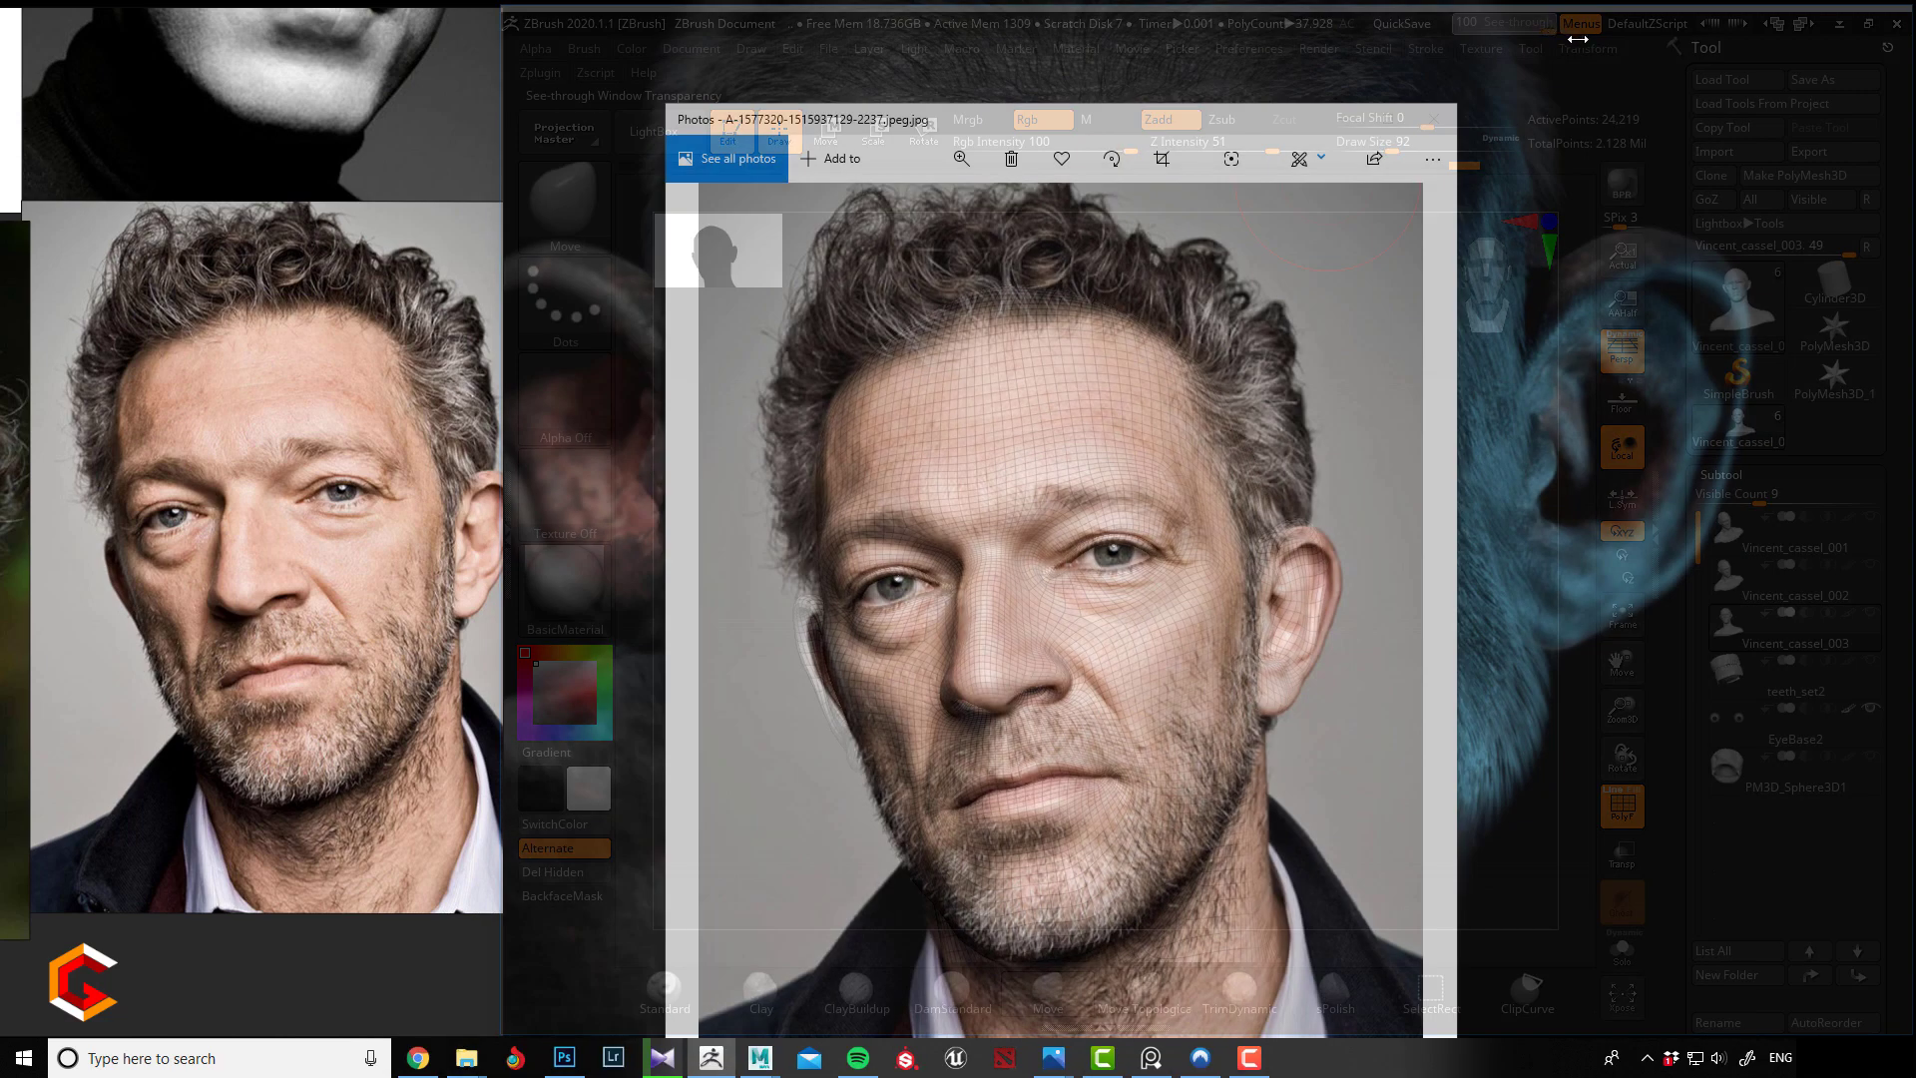
left_click_drag(1577, 38, 1529, 45)
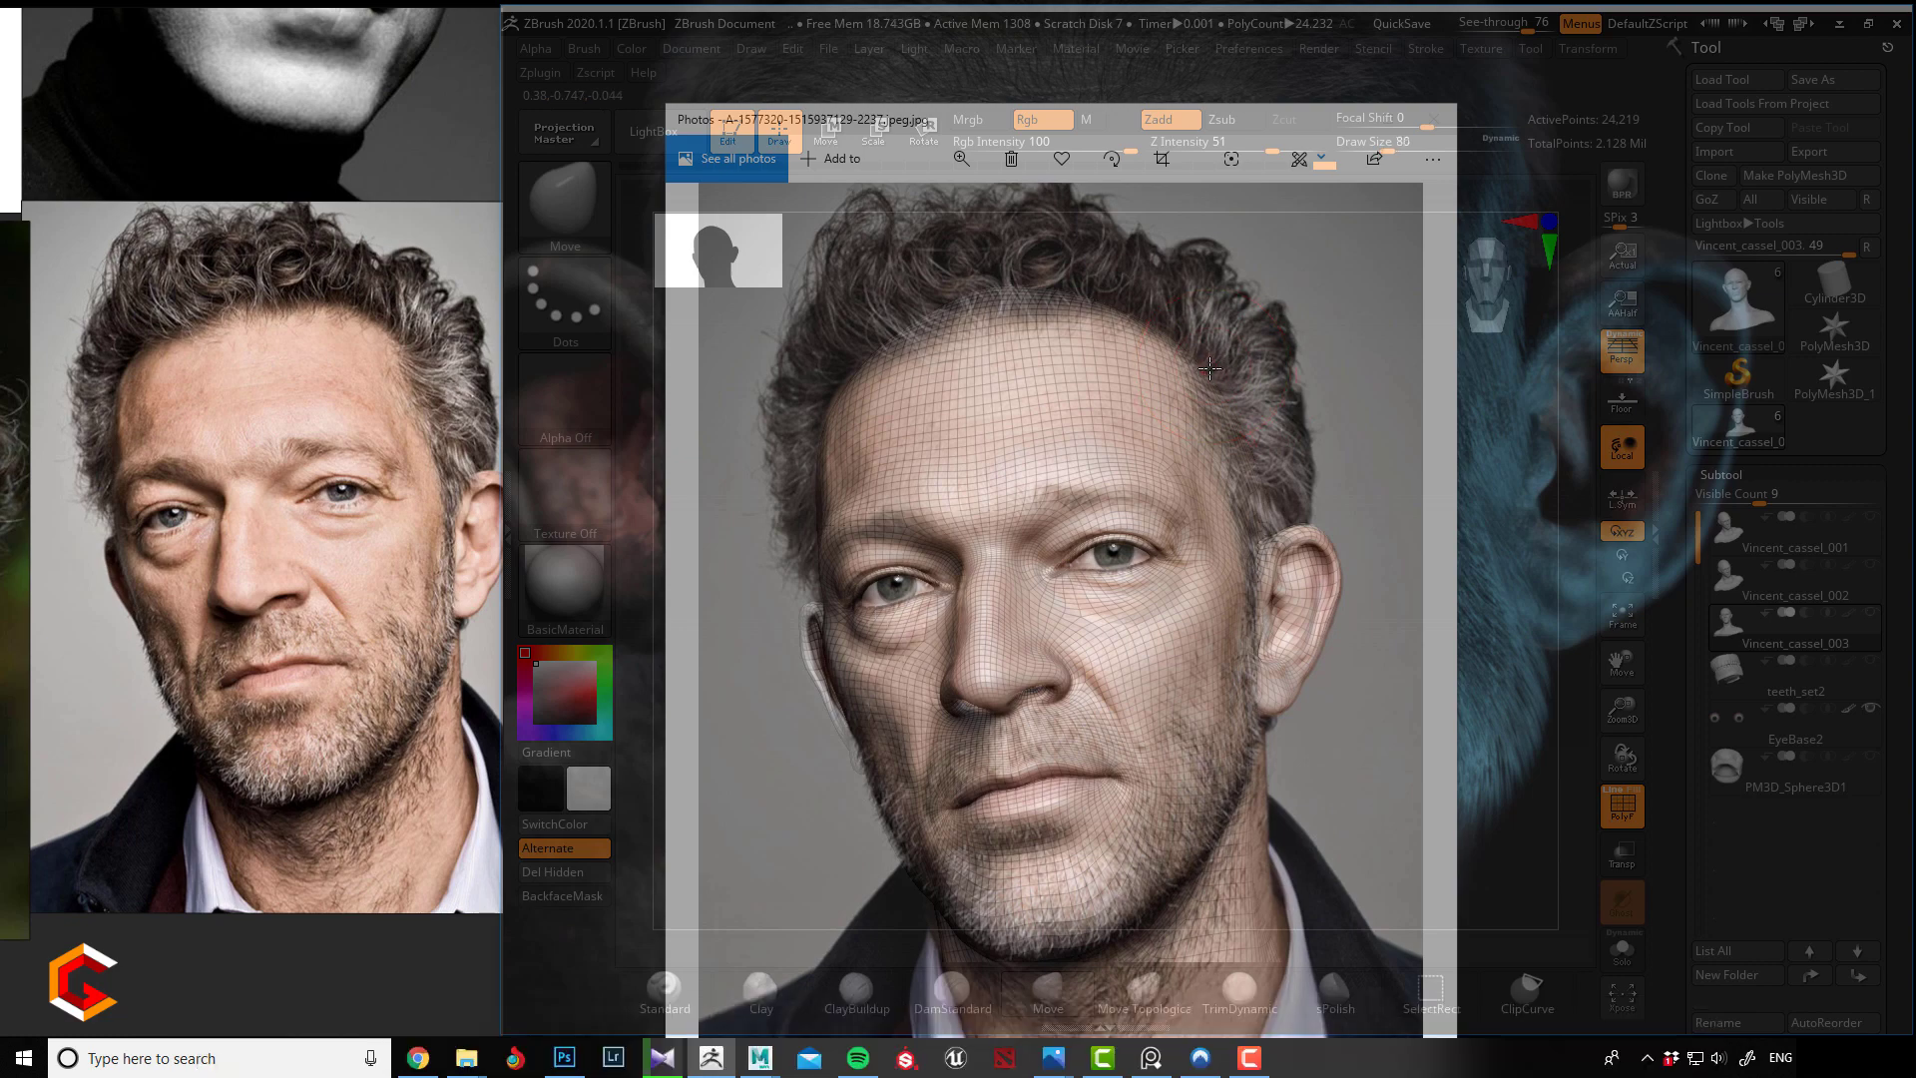
Enlarge the Move brush to draw size 96 and turn off the wireframe on the head.
key("]")
key("shift+f")
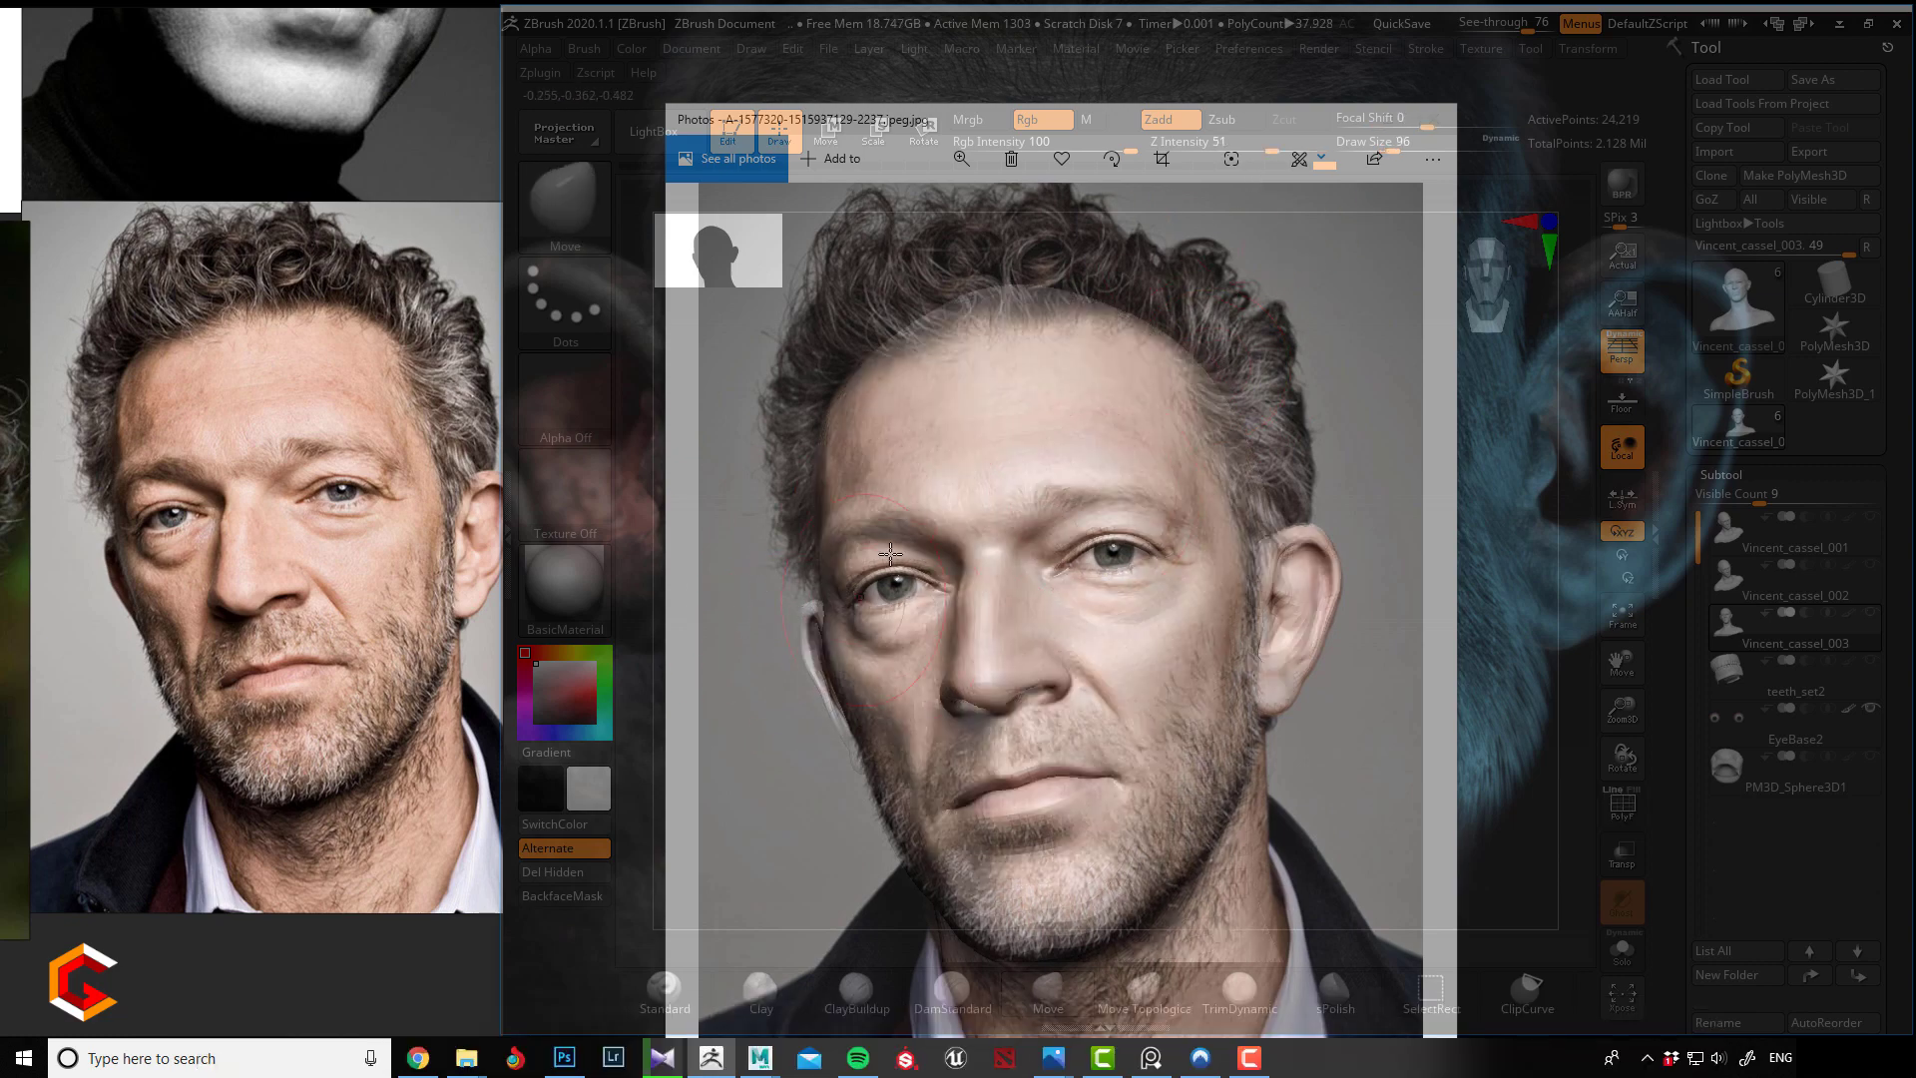
Switch to the Photos window, widen it on both sides, and enlarge the portrait so the face fills the view.
key("alt+Tab")
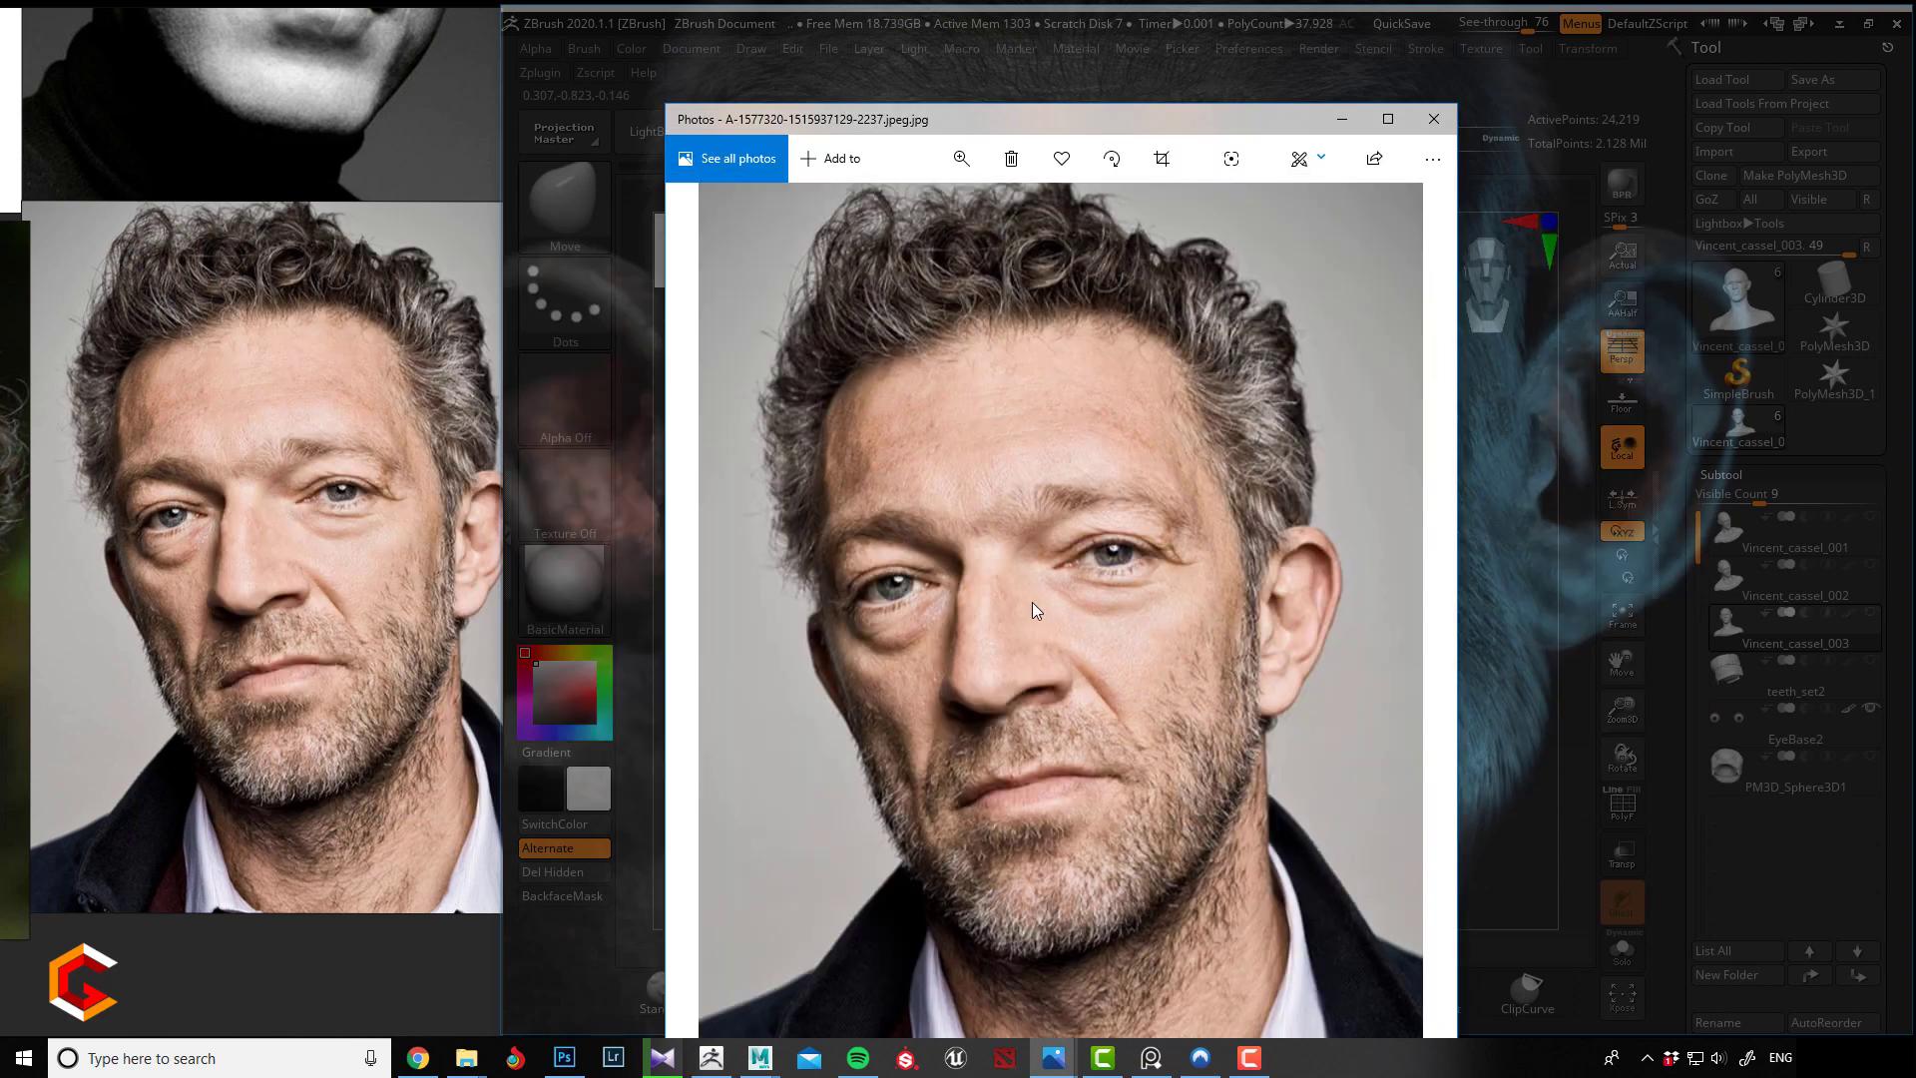
scroll(1032, 602, "up", 2)
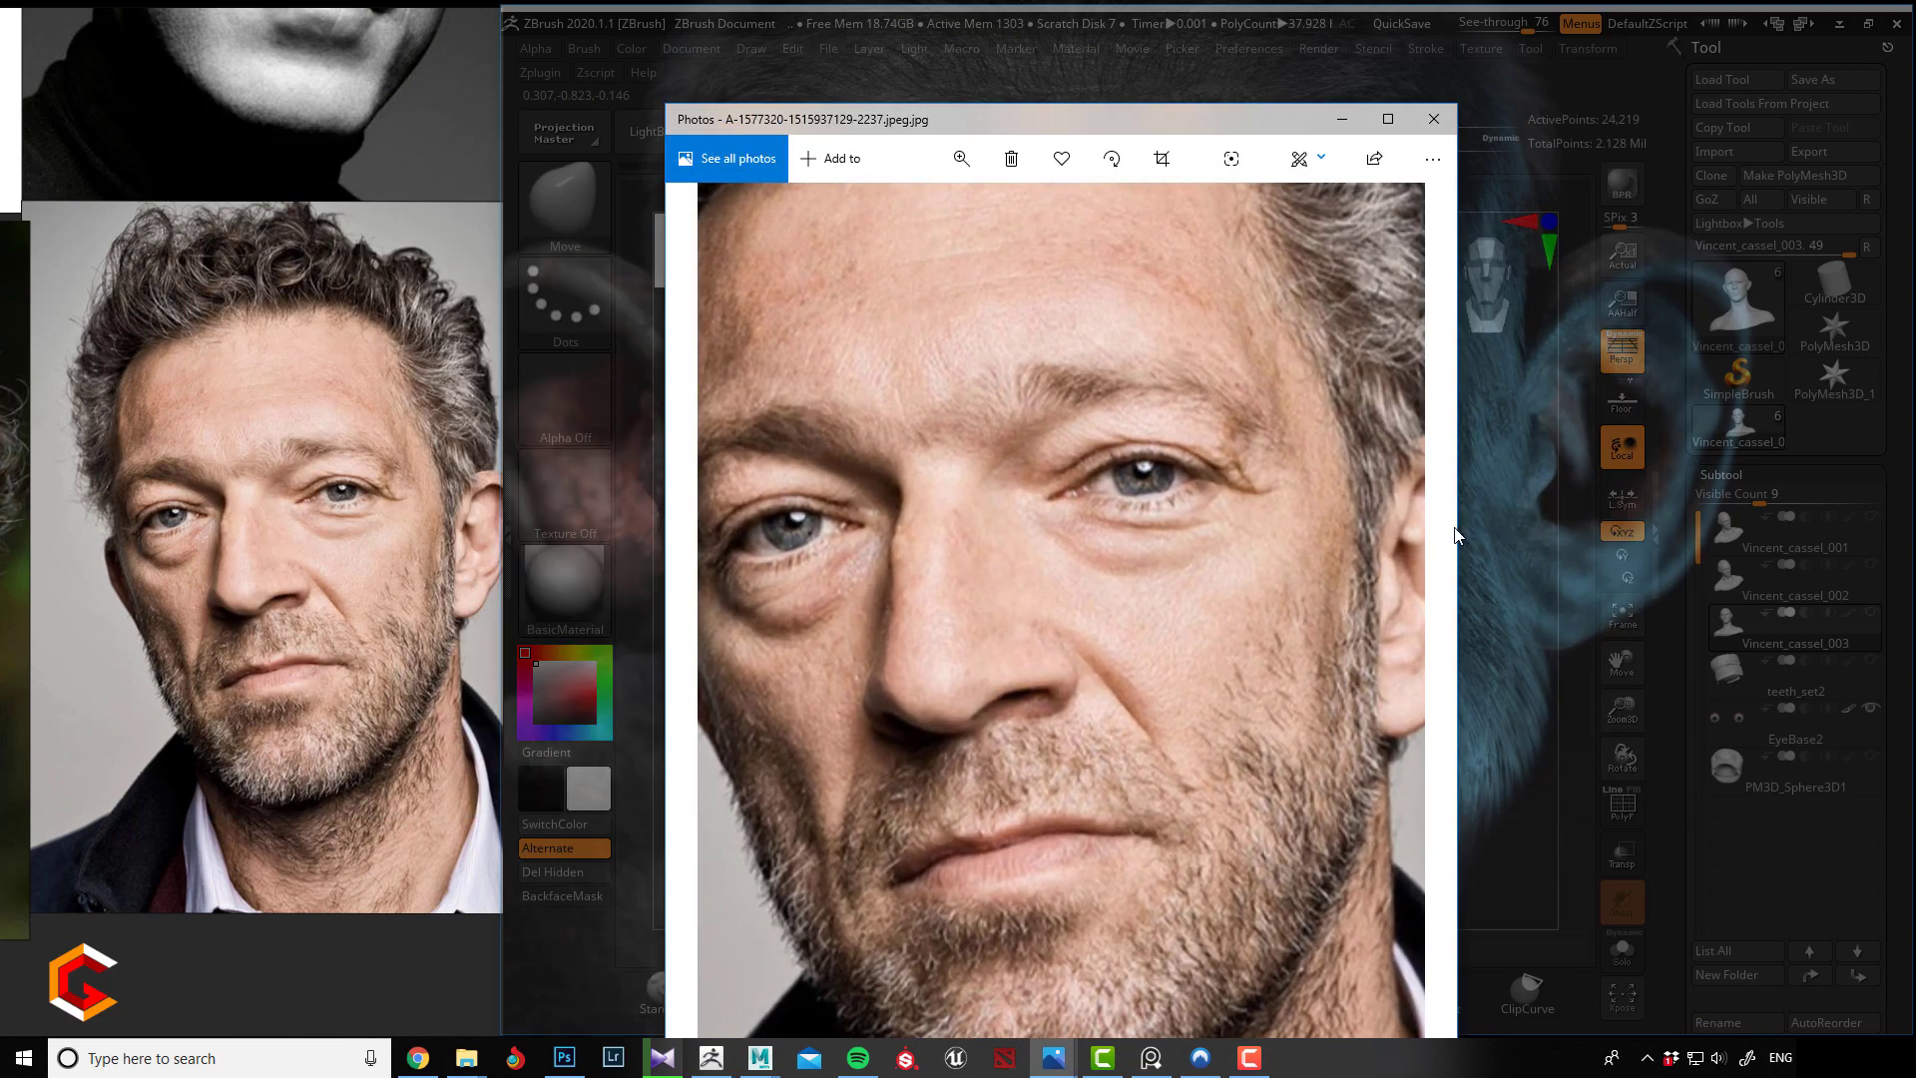
left_click_drag(1459, 529, 1697, 524)
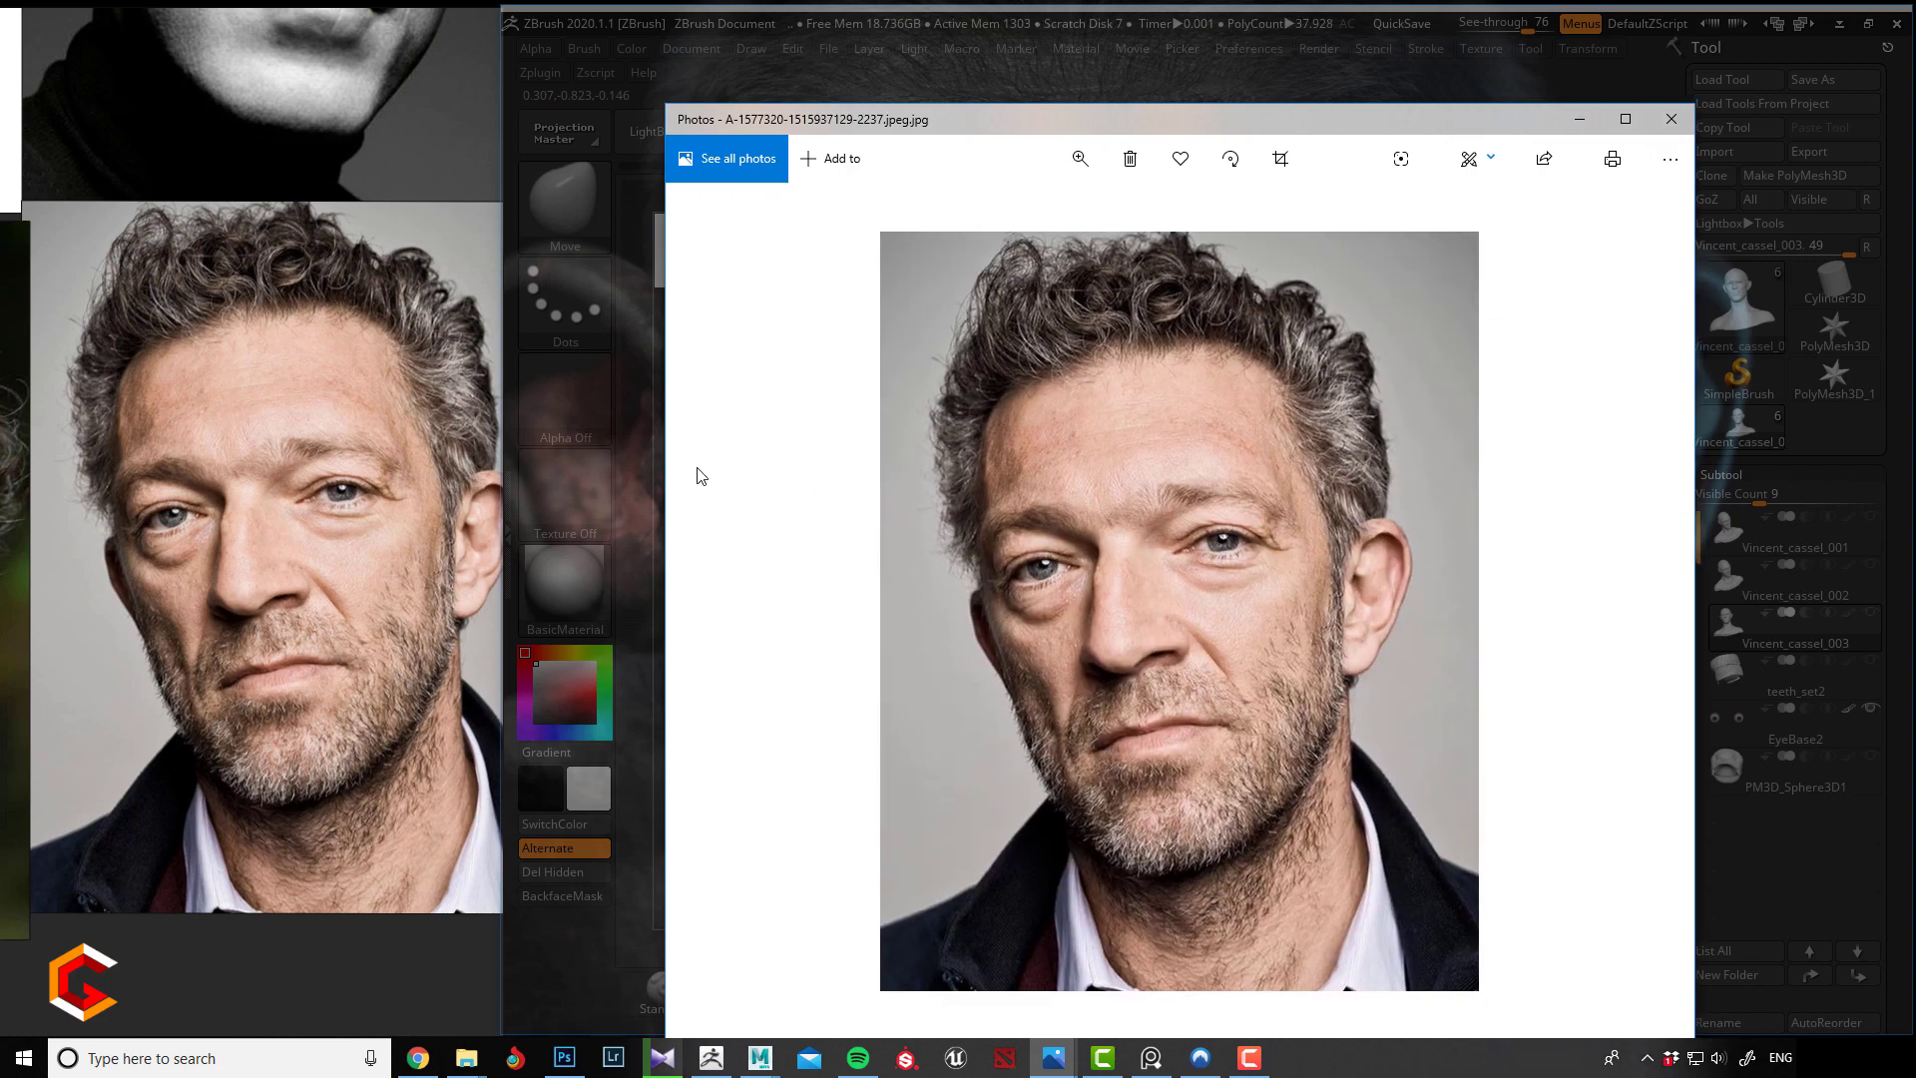
left_click_drag(661, 444, 514, 454)
scroll(1034, 662, "up", 3)
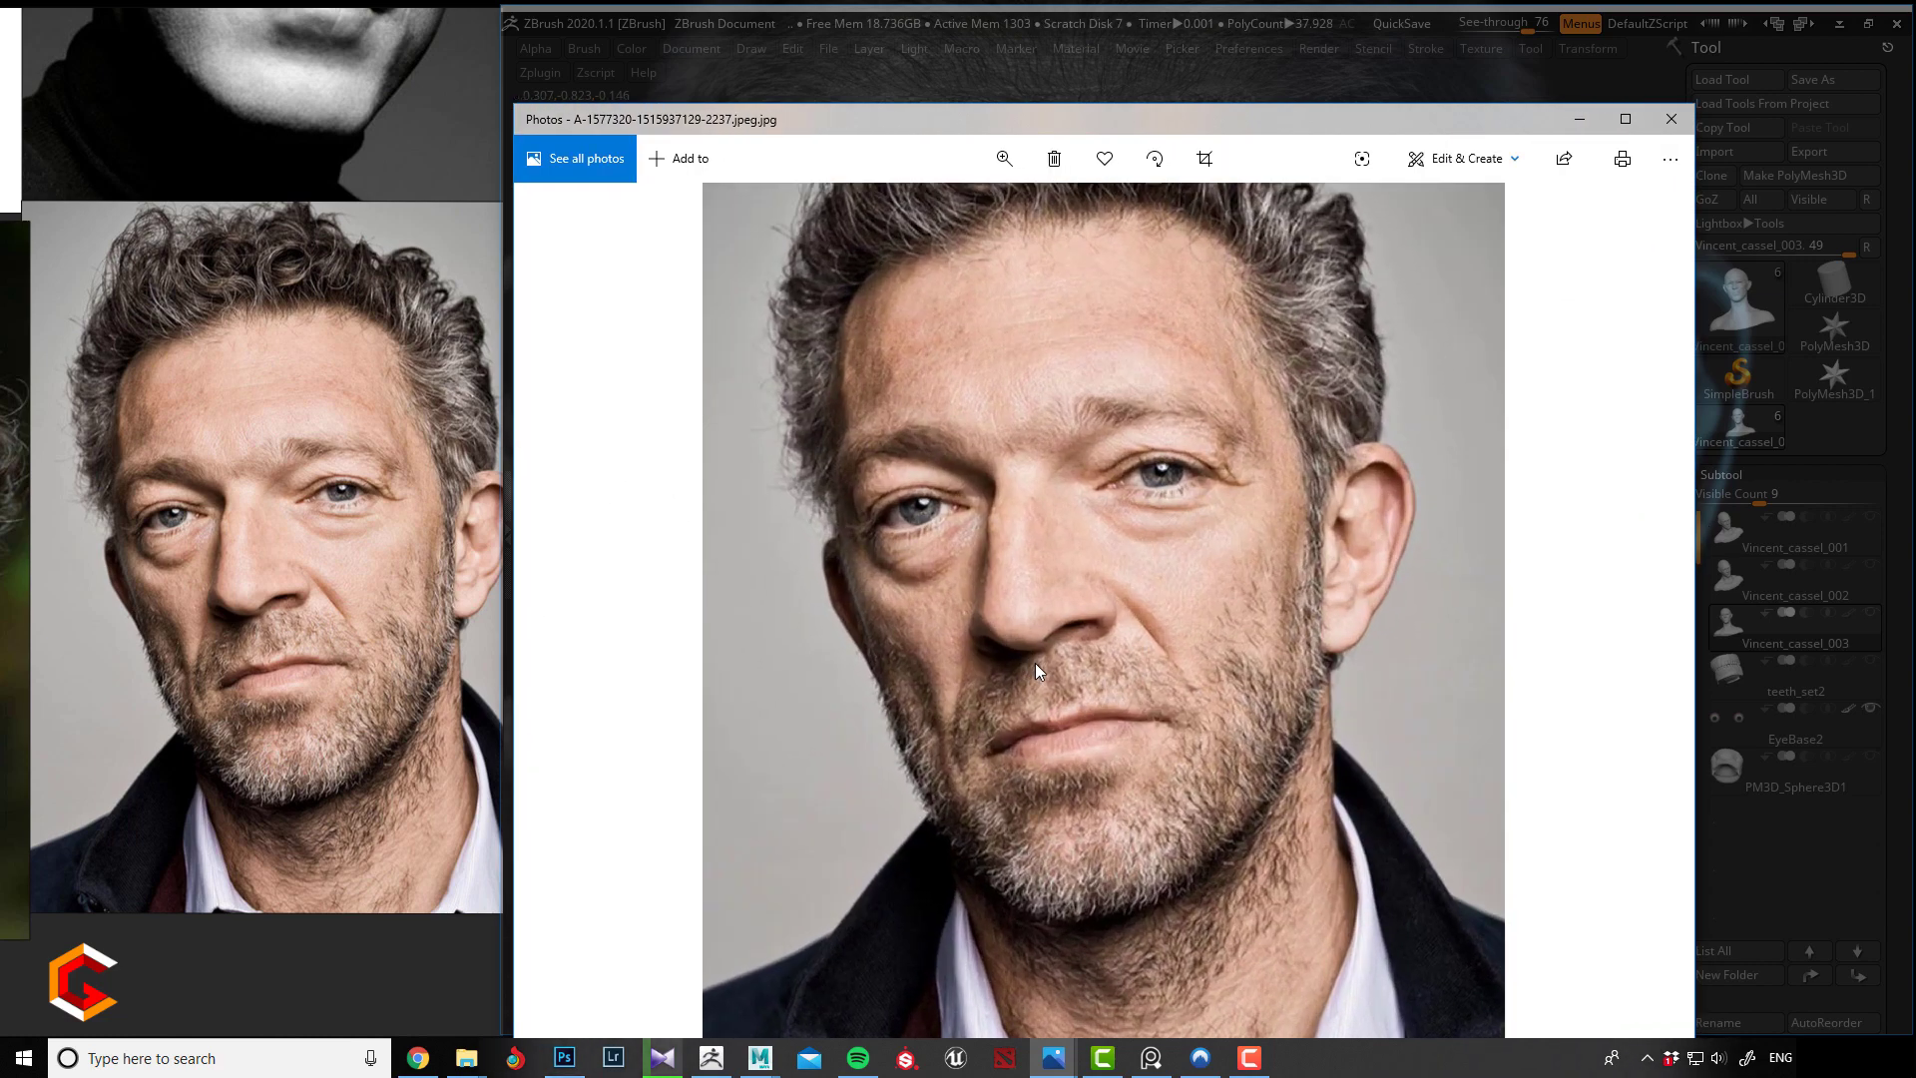
scroll(1107, 720, "up", 1)
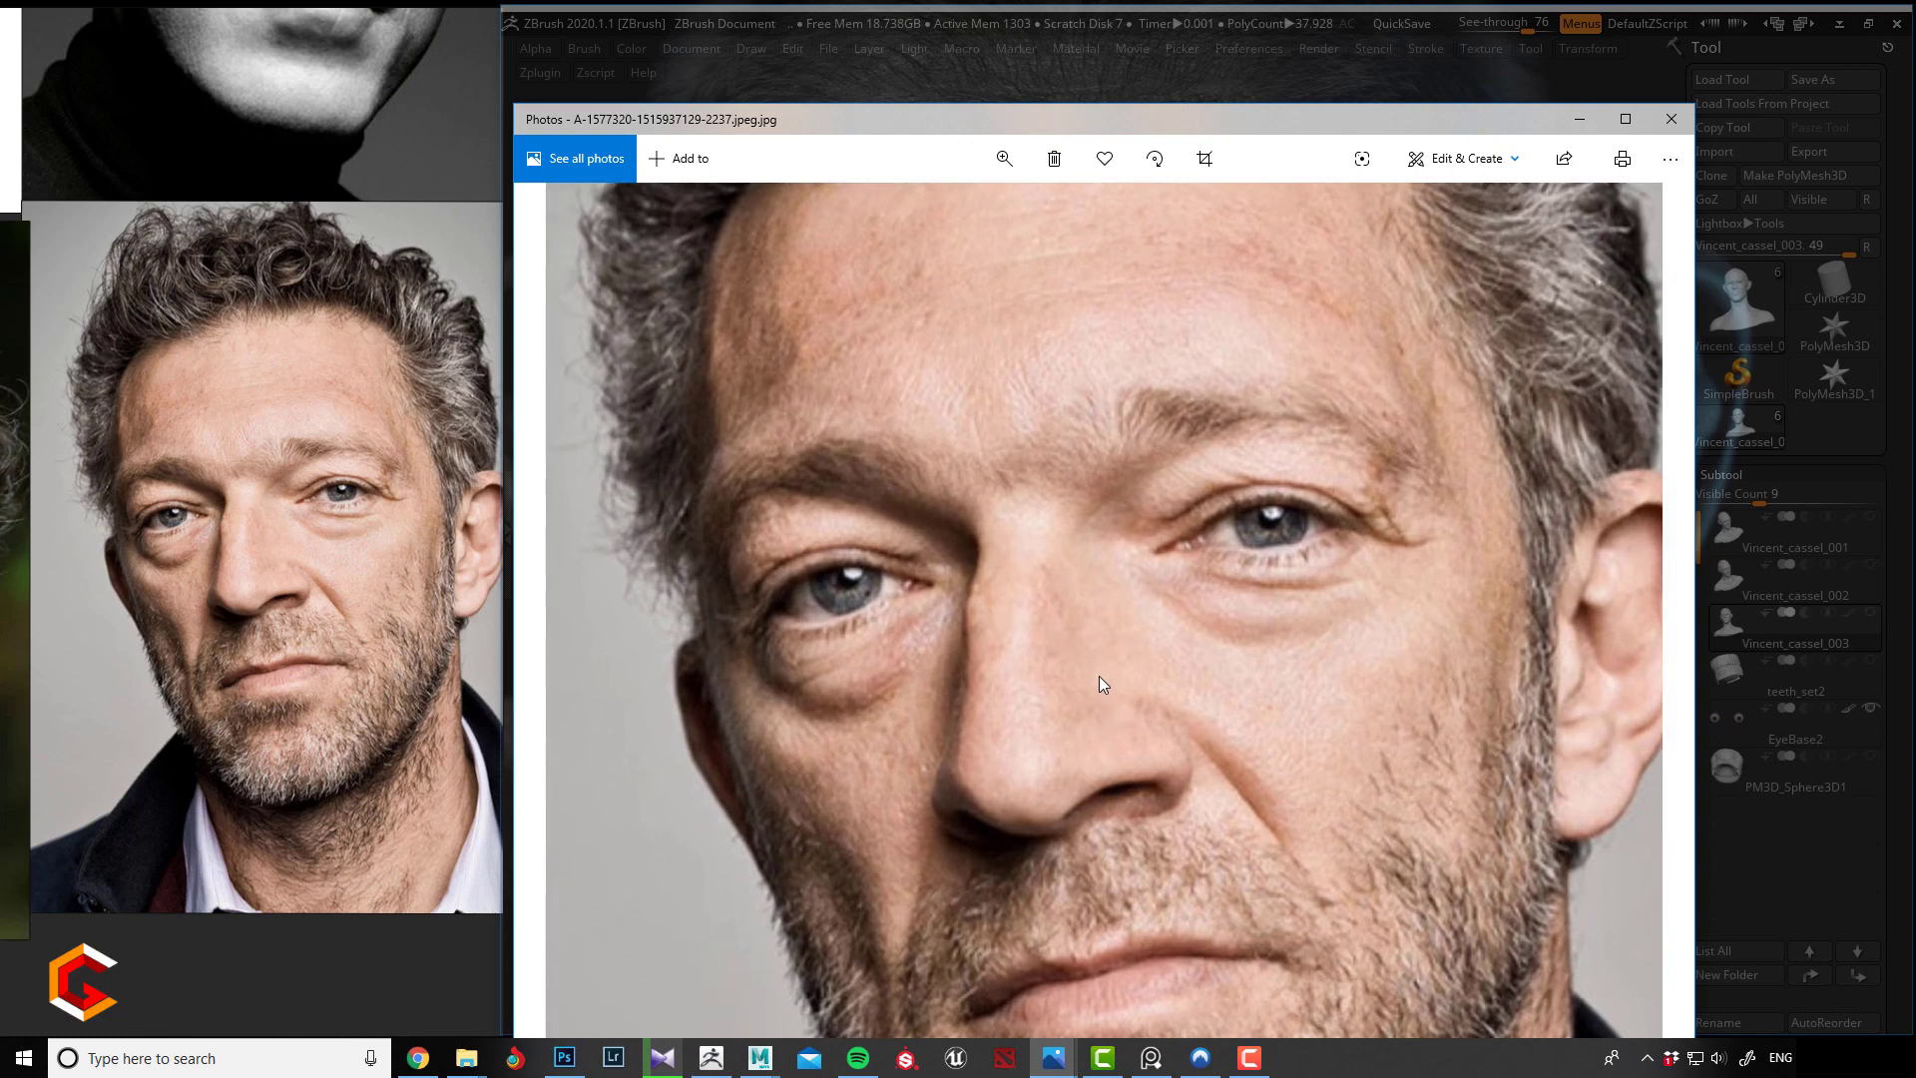
left_click_drag(1099, 675, 1105, 692)
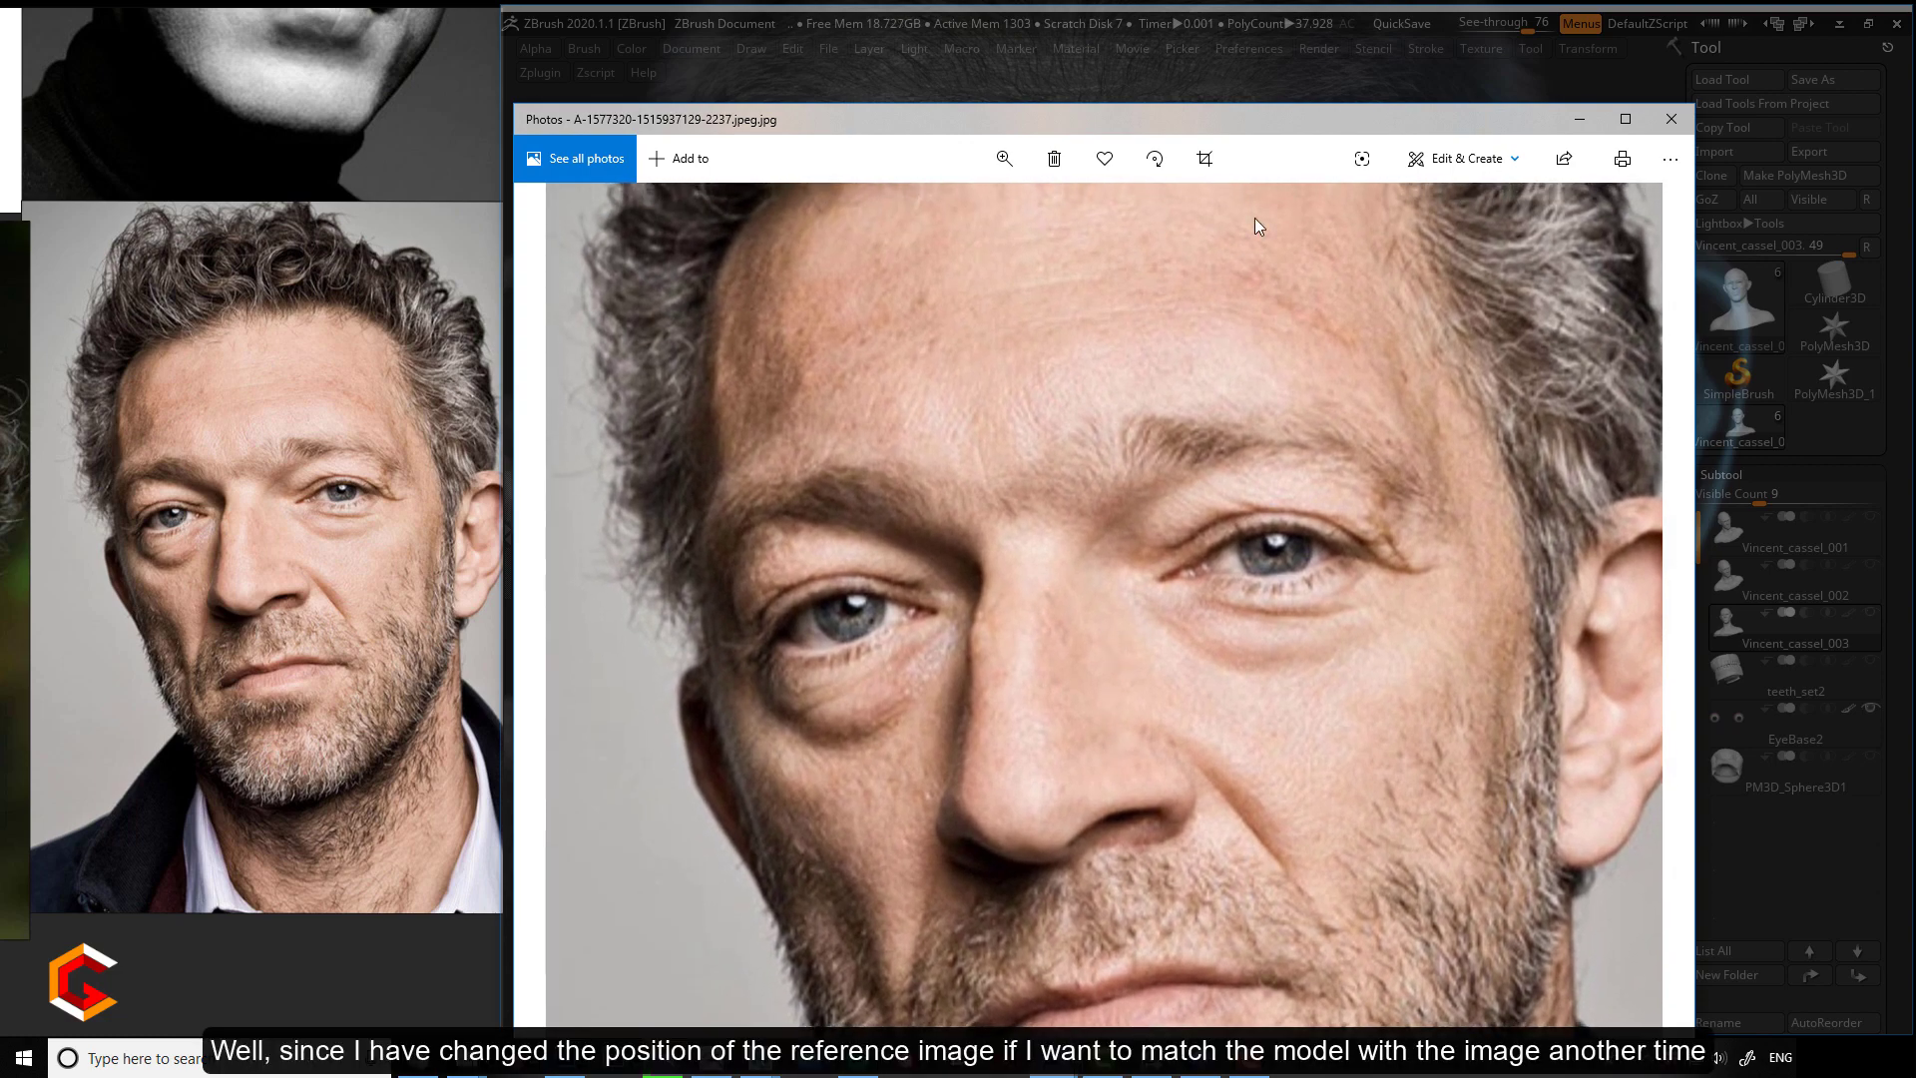
Switch back to ZBrush, realign the head with the enlarged portrait, and turn on the wireframe.
left_click(1349, 22)
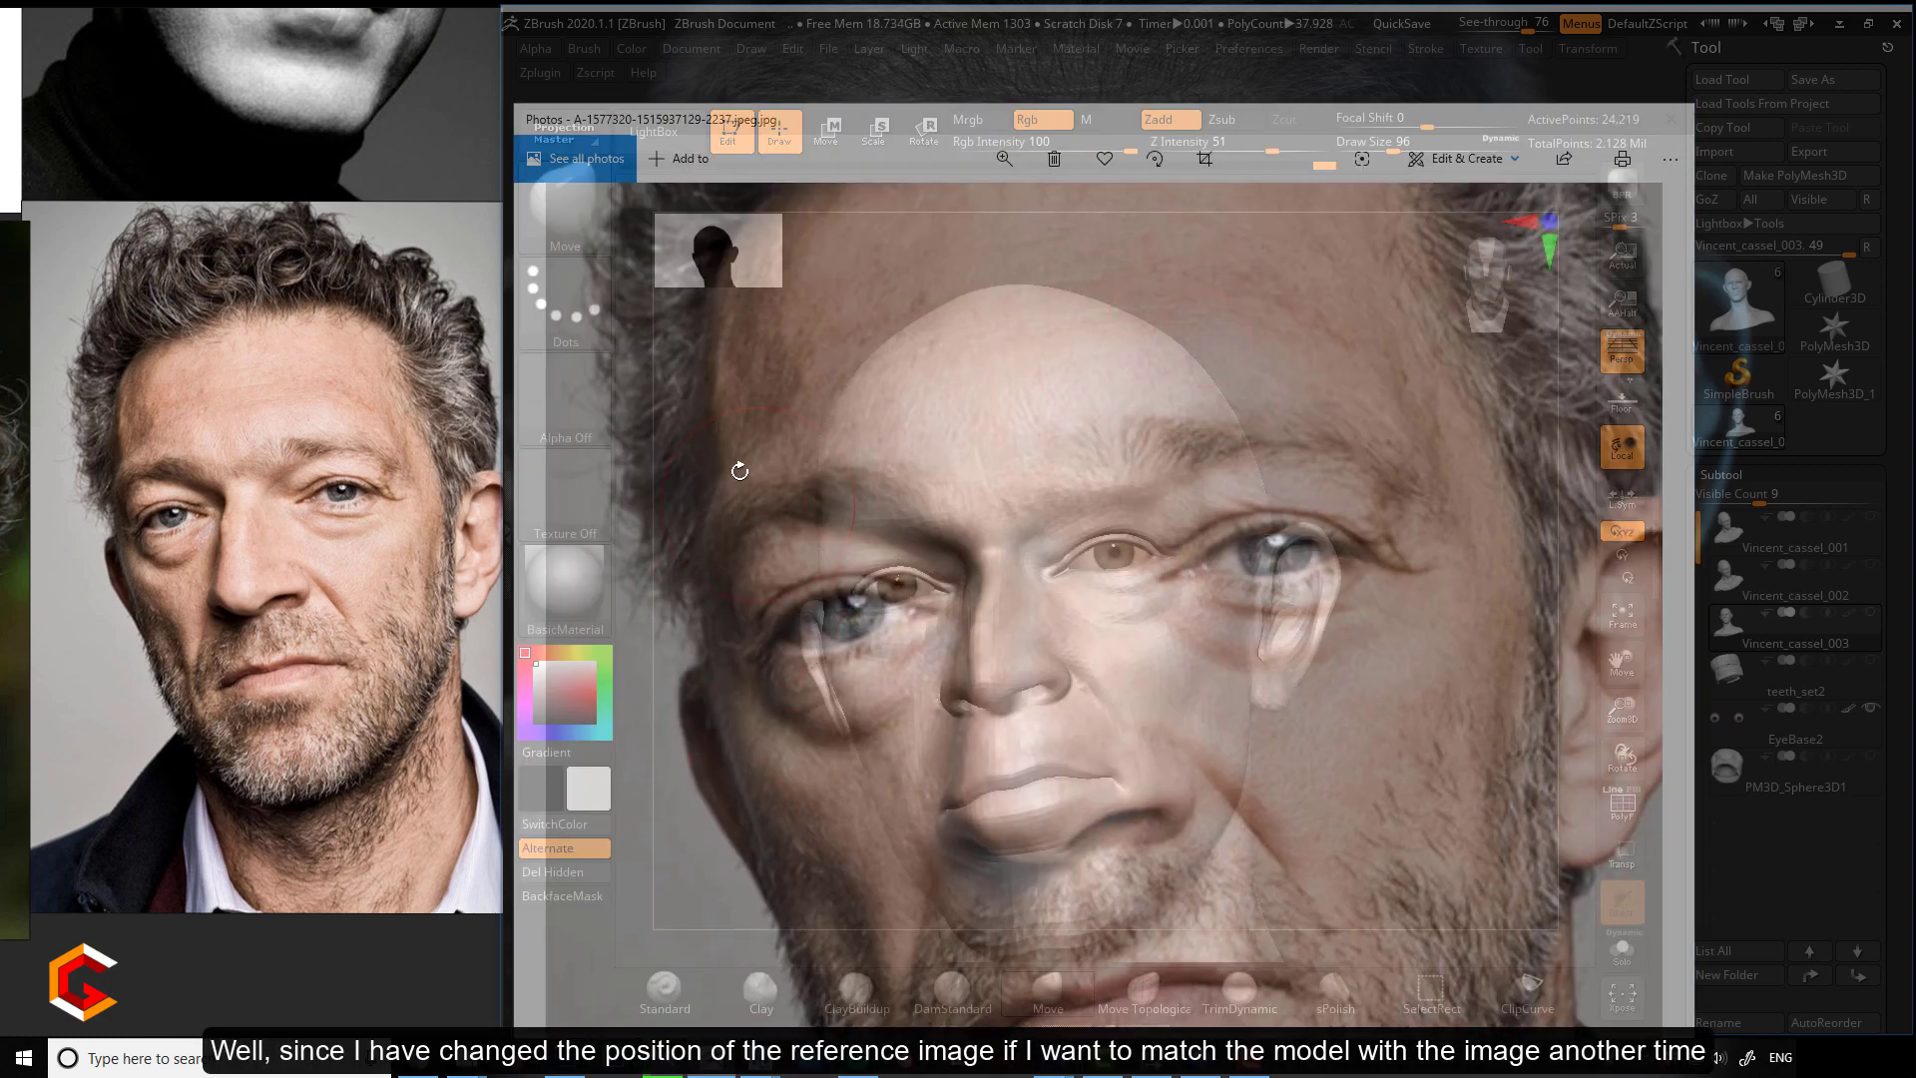
left_click_drag(729, 449, 731, 459)
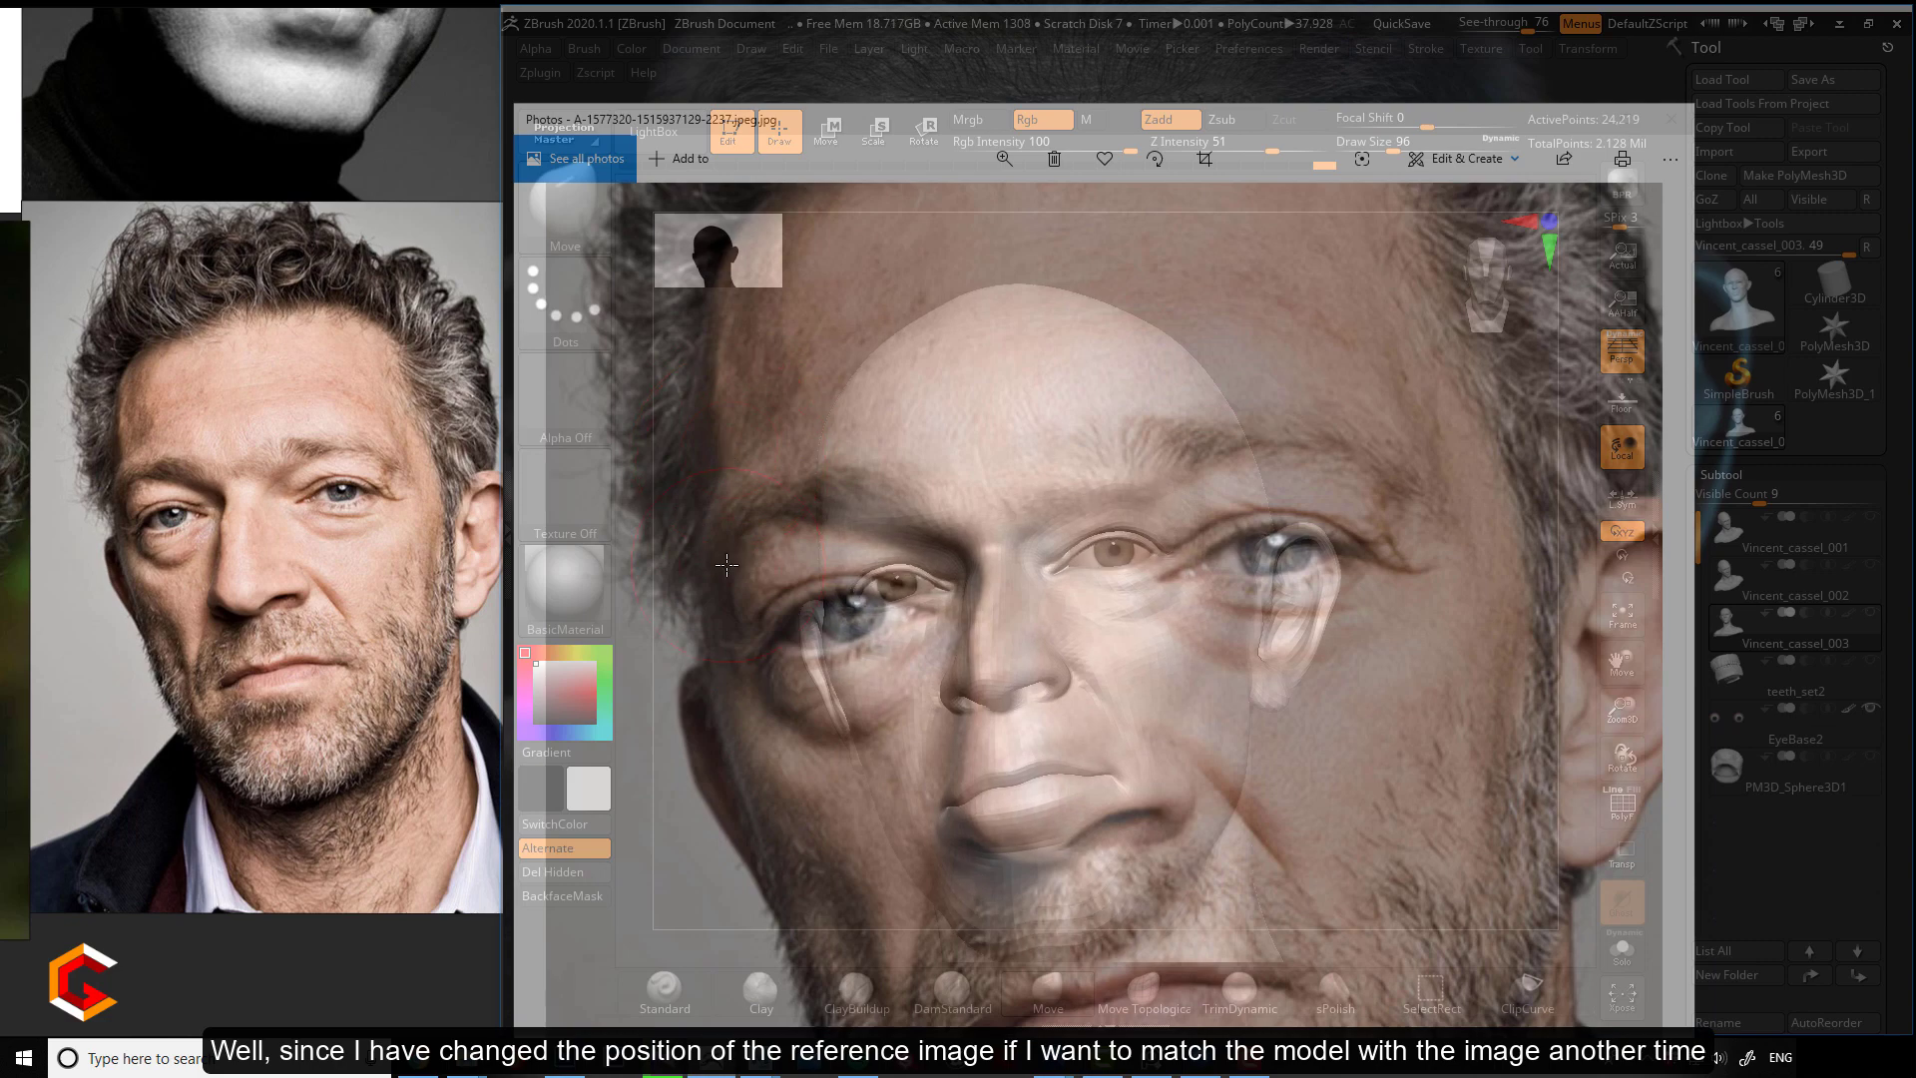
left_click_drag(727, 564, 647, 645)
key("shift+f")
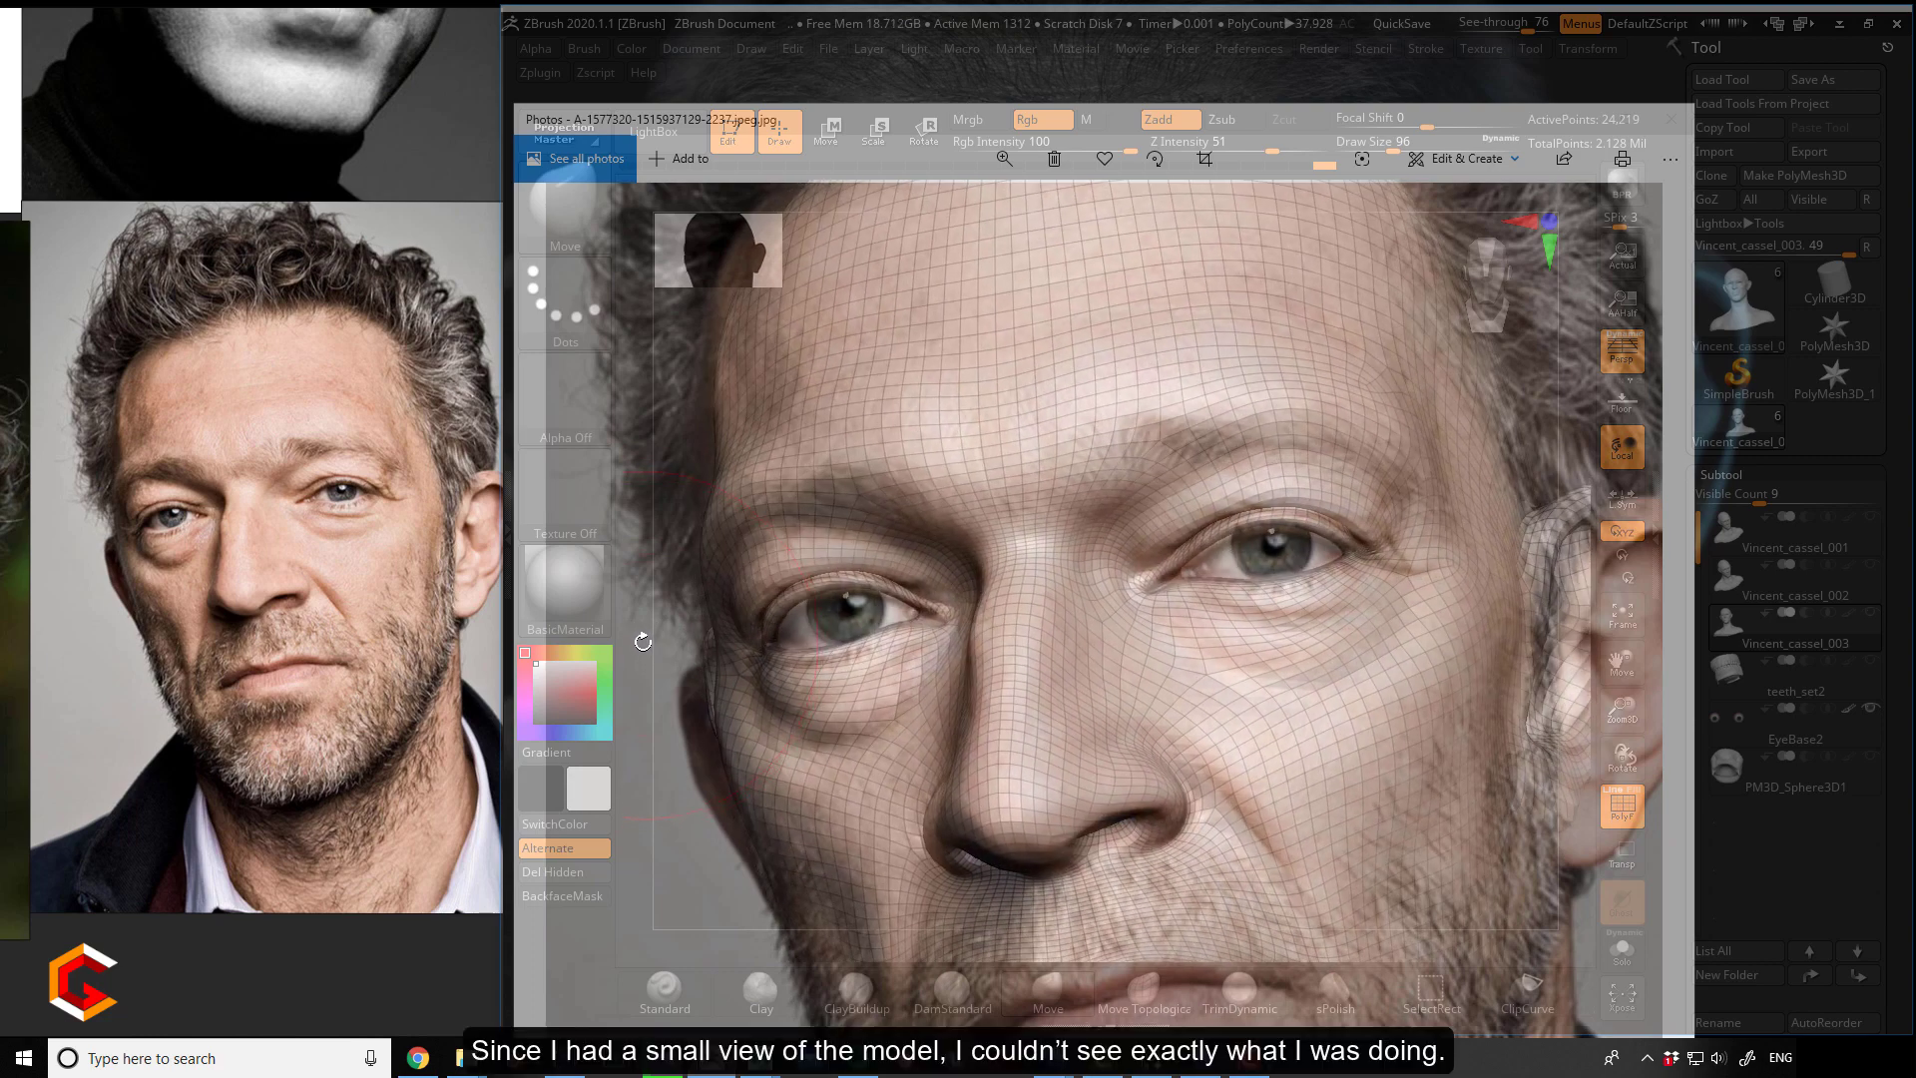
left_click_drag(647, 628, 651, 631)
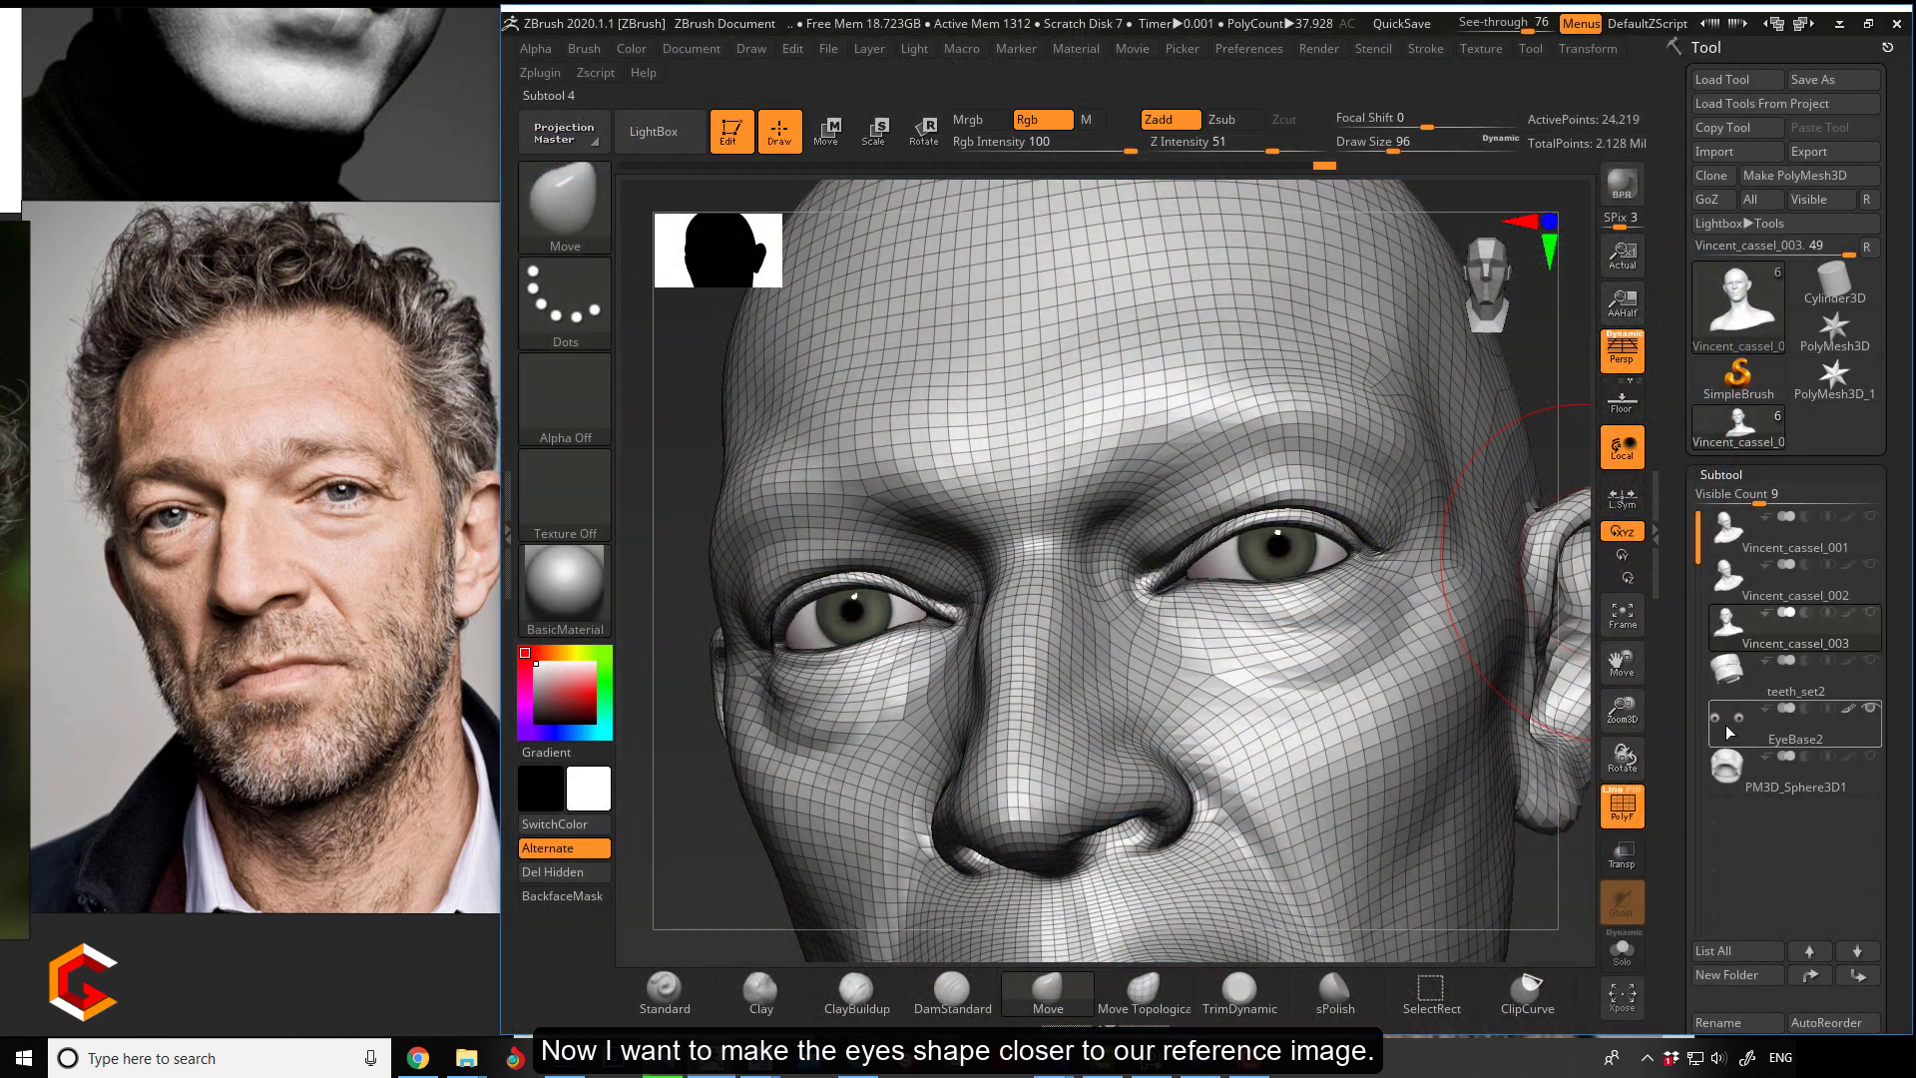
Return see-through to 0 on the EyeBase2 subtool and mask the eyeballs around the irises.
left_click(1724, 719)
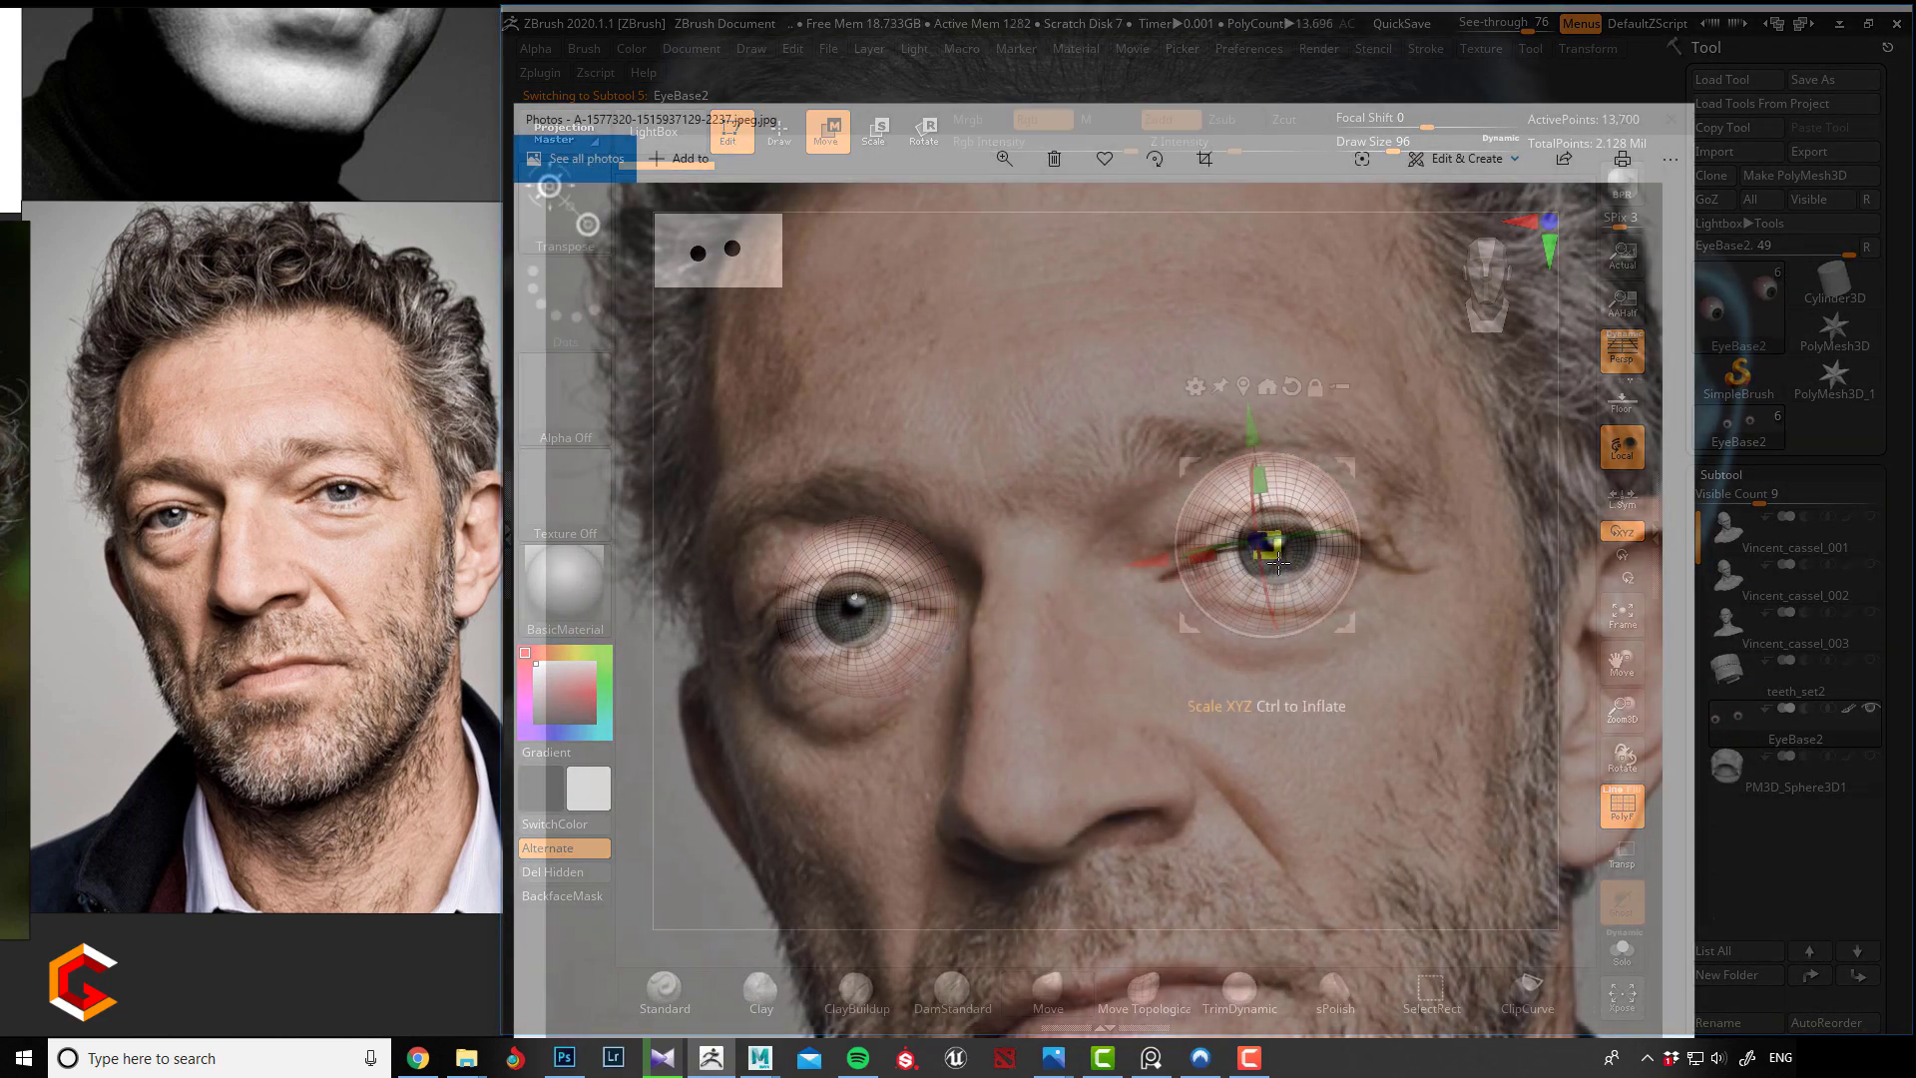
left_click_drag(1528, 23, 1423, 14)
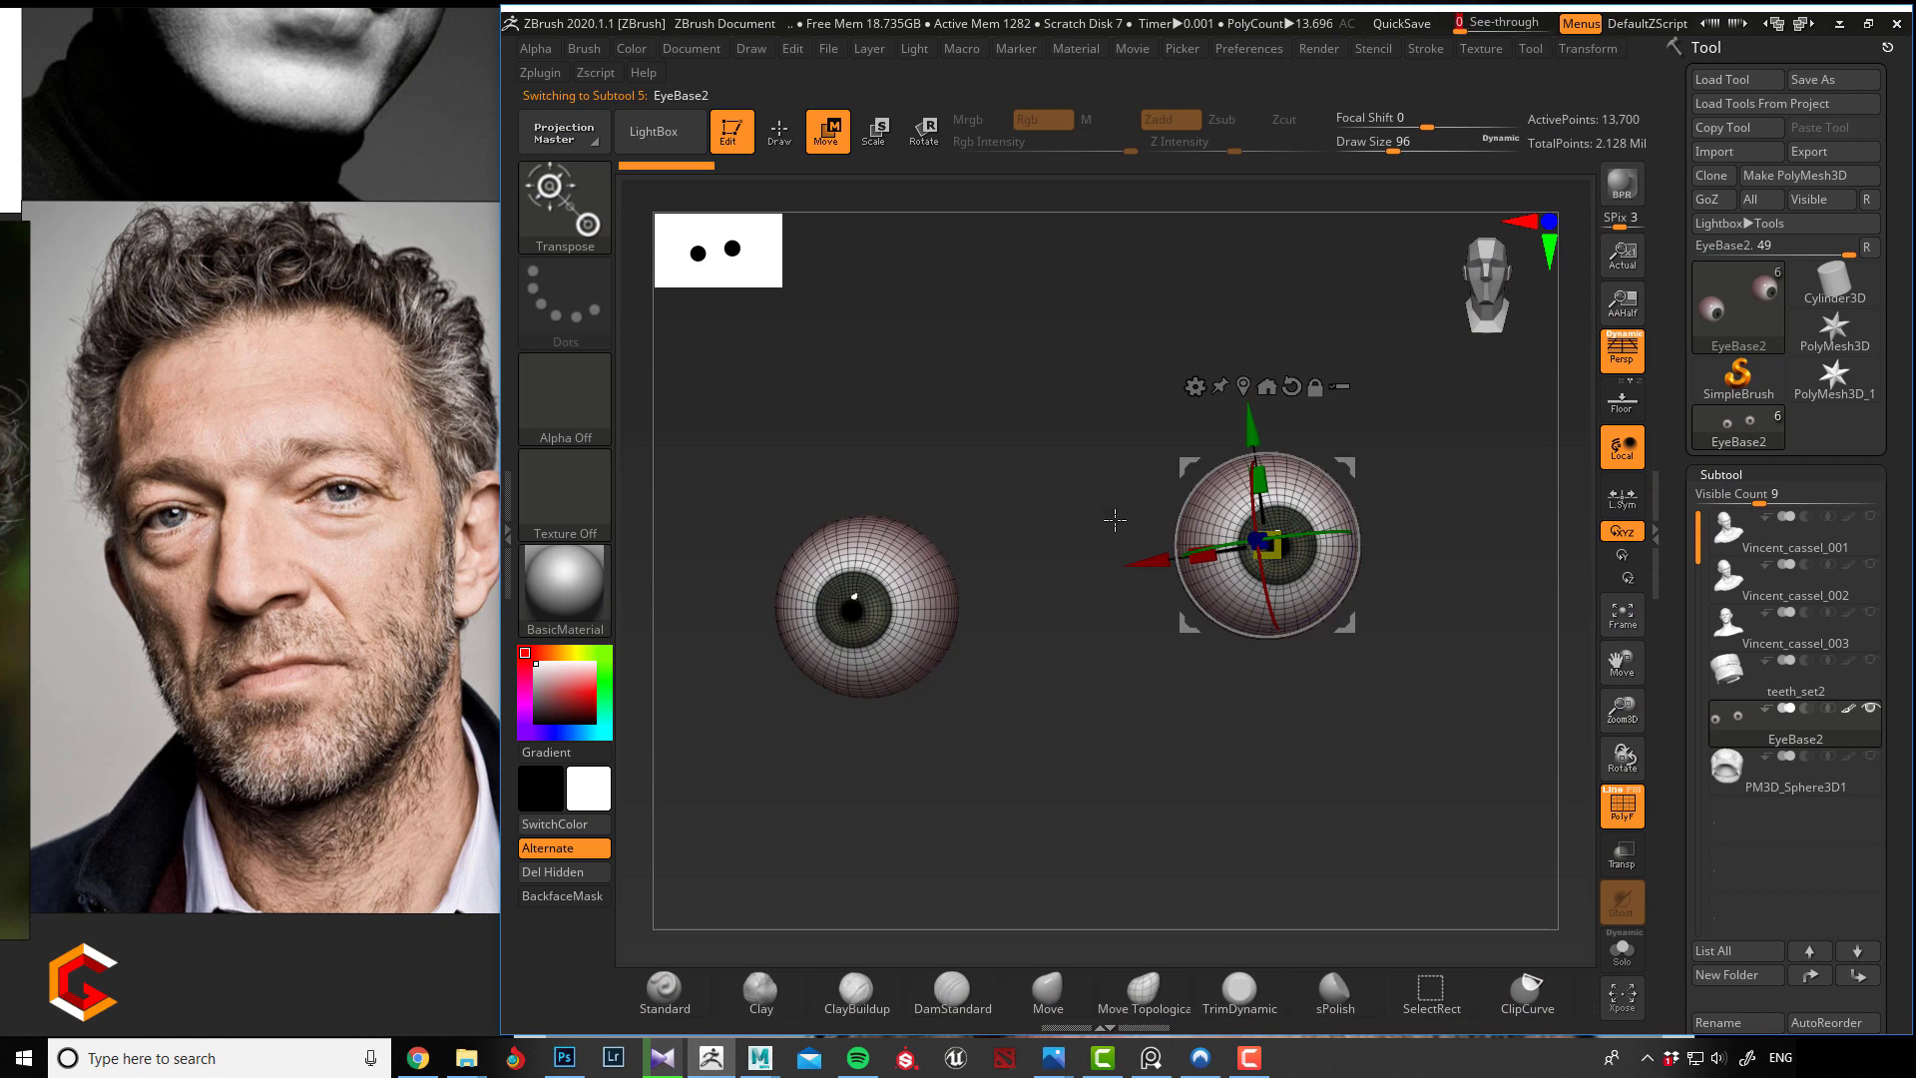
key("ctrl")
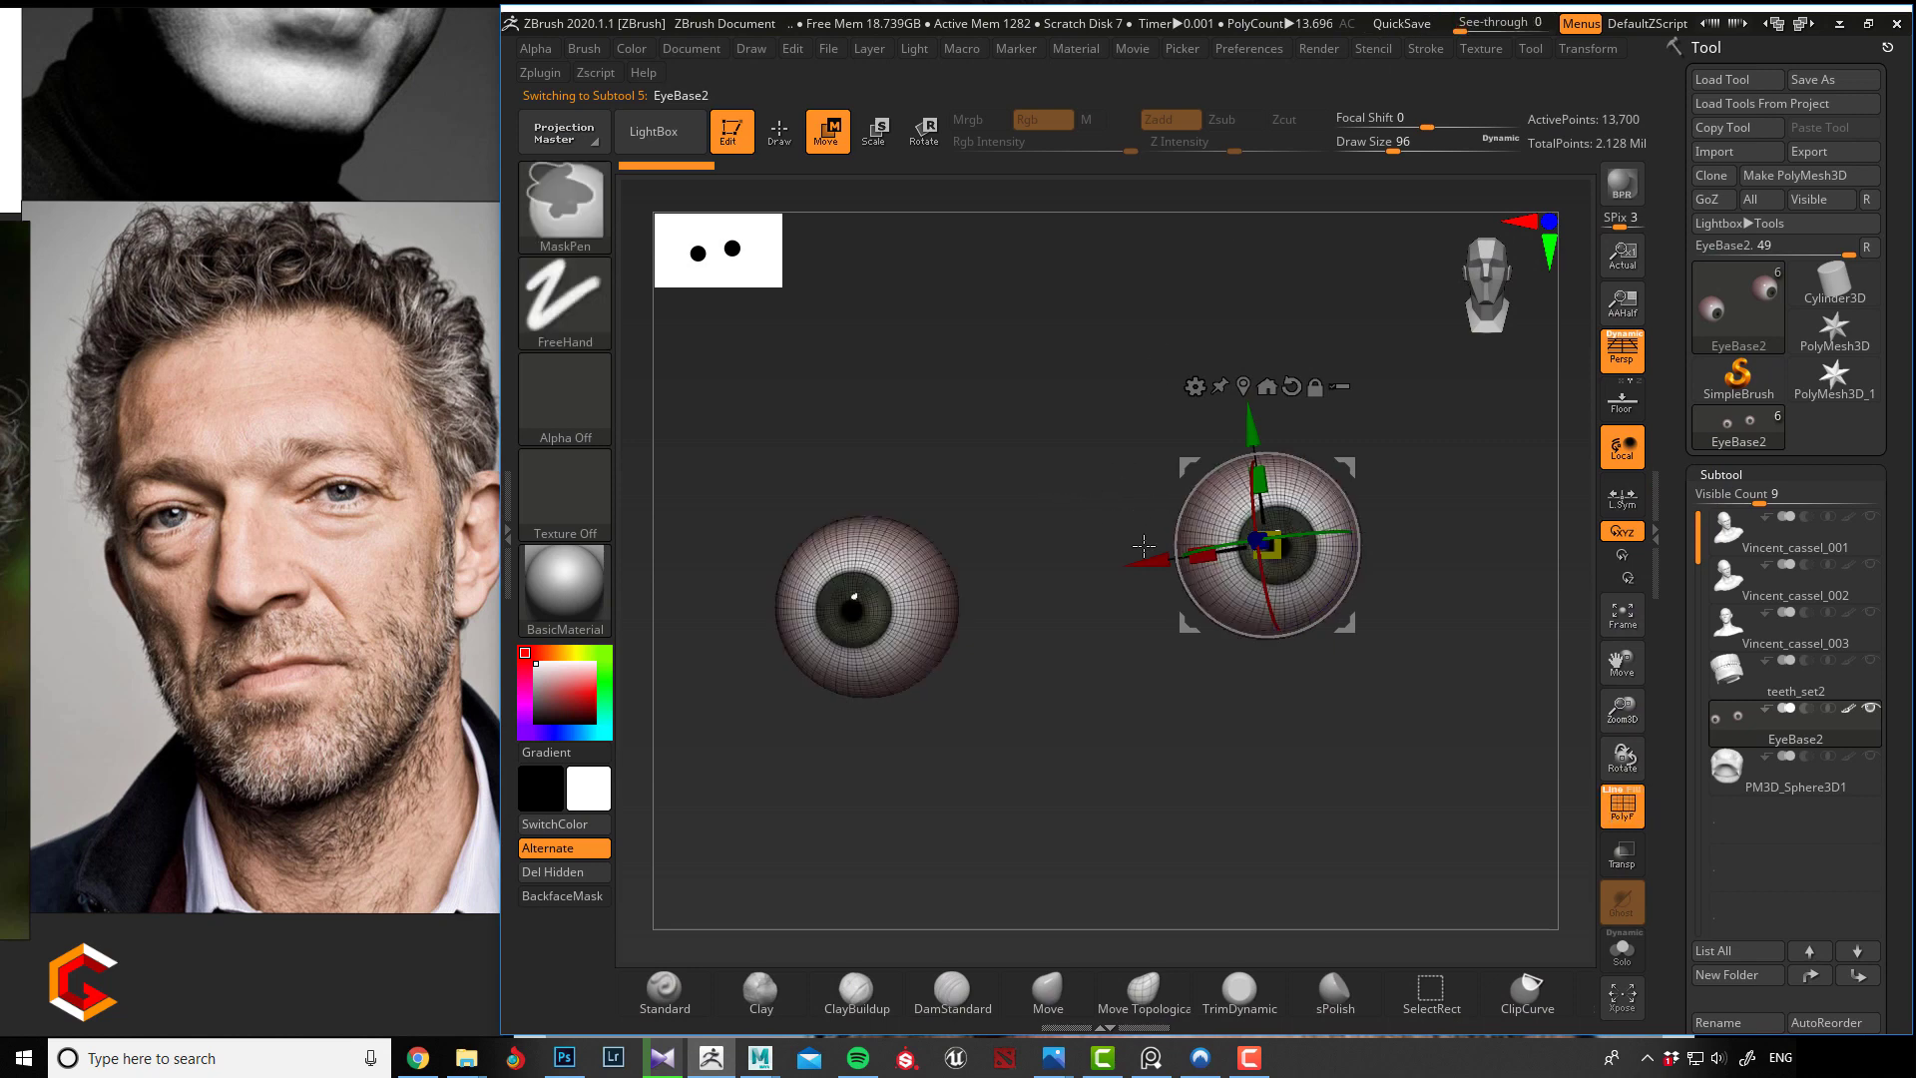
key("q")
key("w")
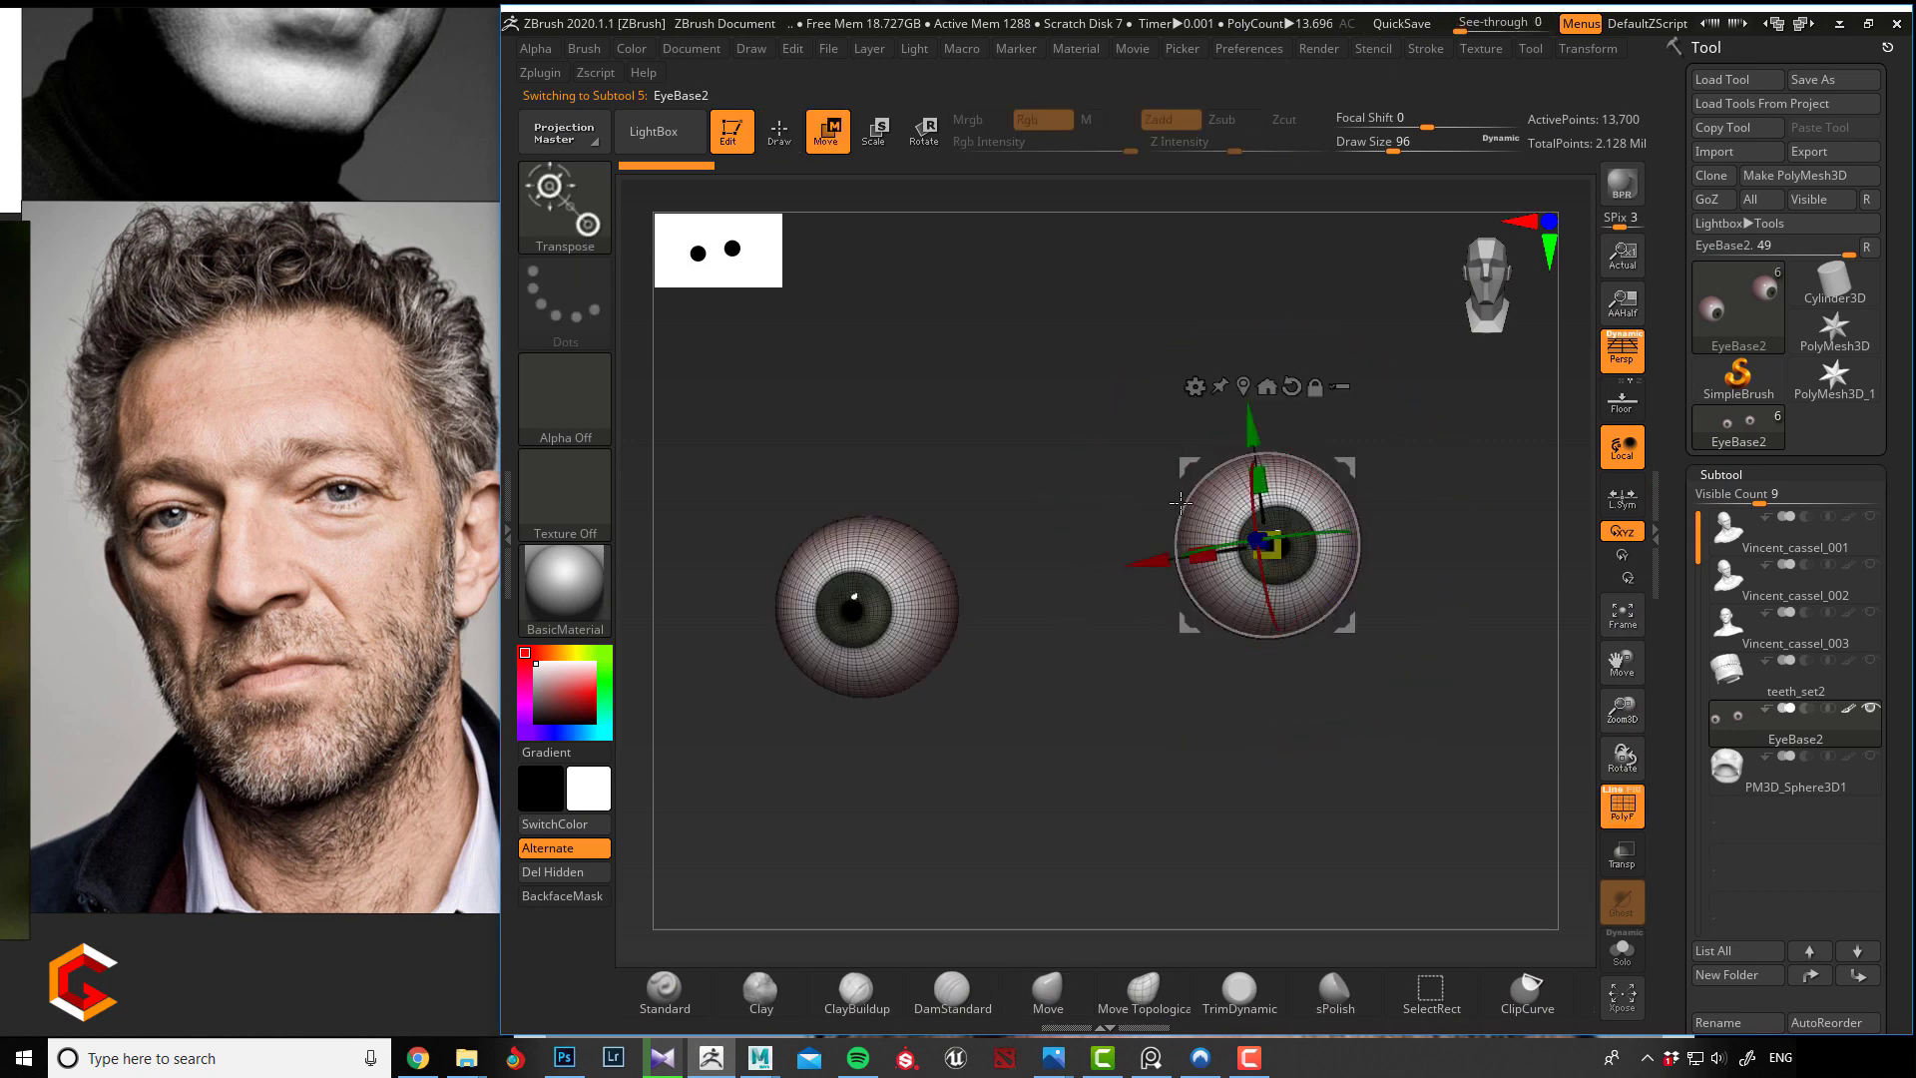
left_click_drag(1187, 469, 1010, 427, "alt")
left_click(1266, 548, "ctrl")
key("q")
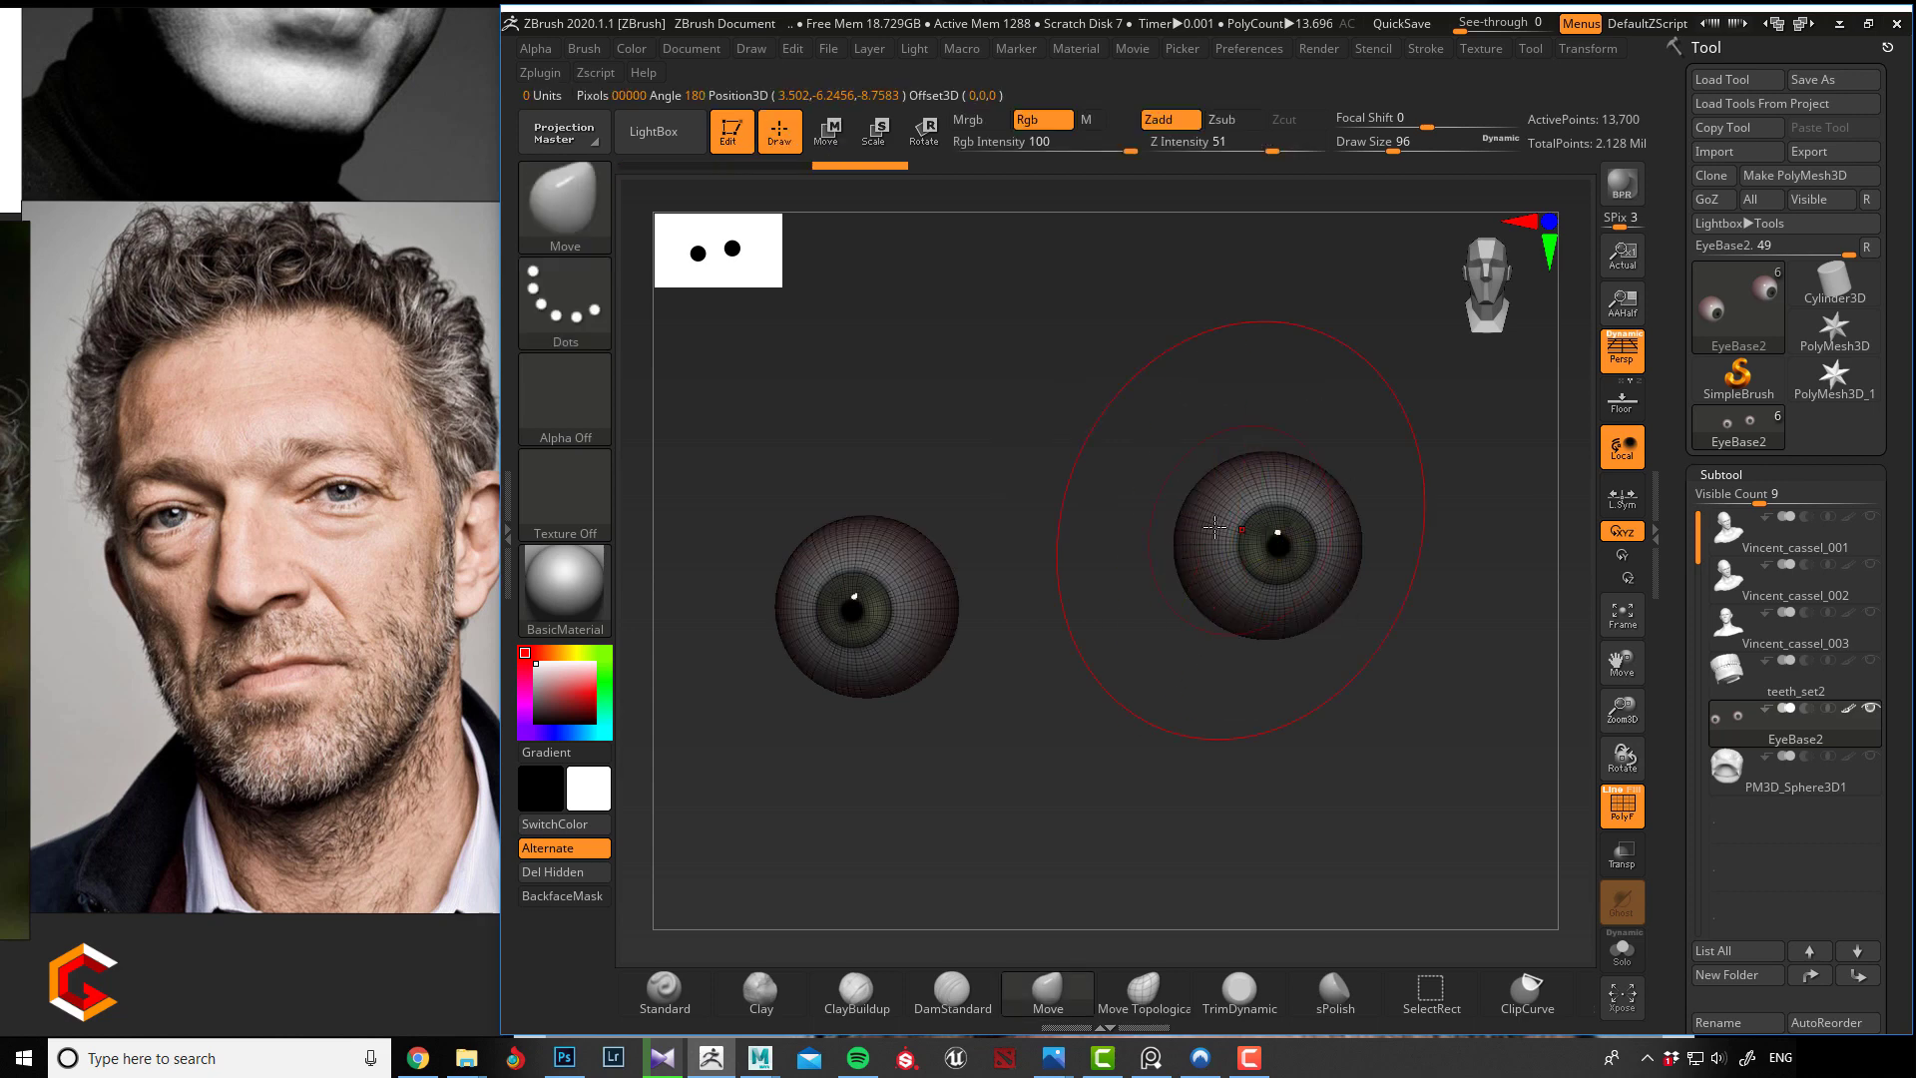
Display the wireframe with polygroup colors to examine the separate eyeball and iris groups.
key("shift+f")
key("shift+f")
key("shift+f")
key("shift+f")
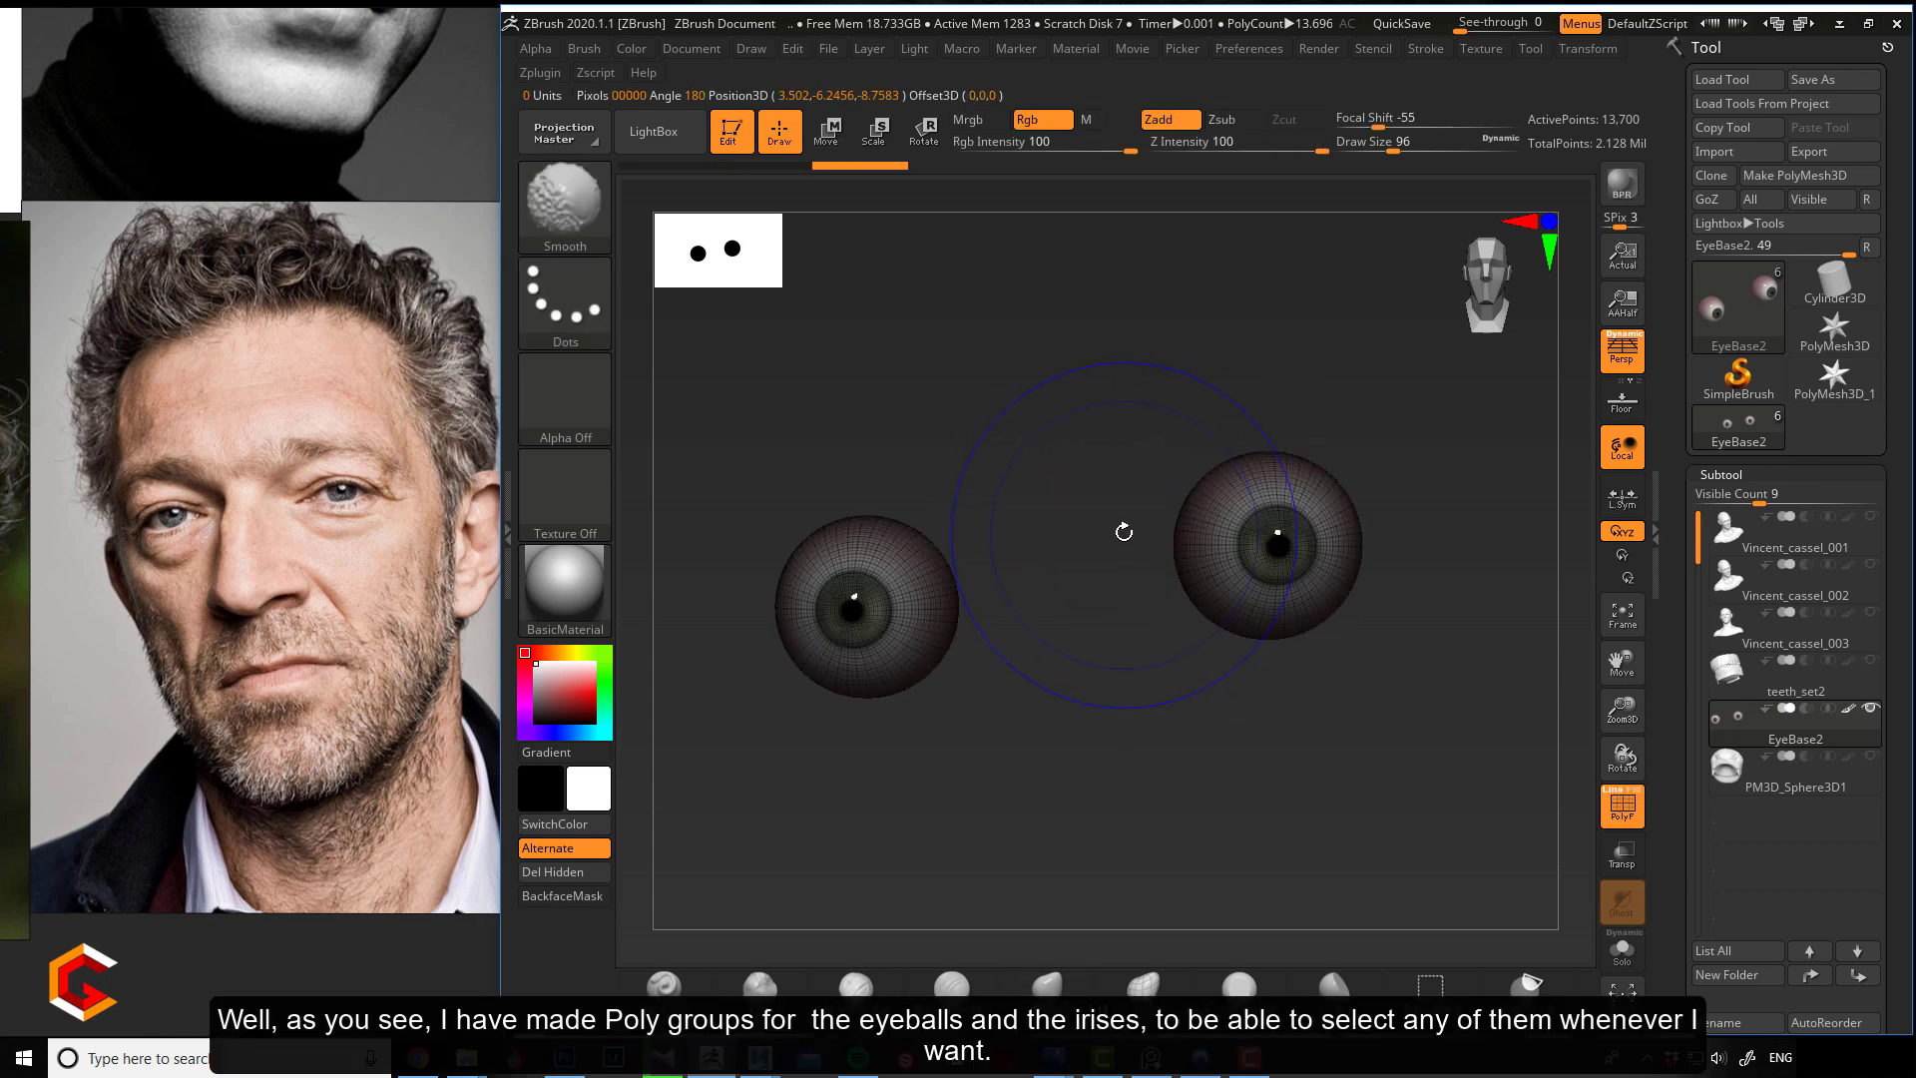
left_click(1636, 794)
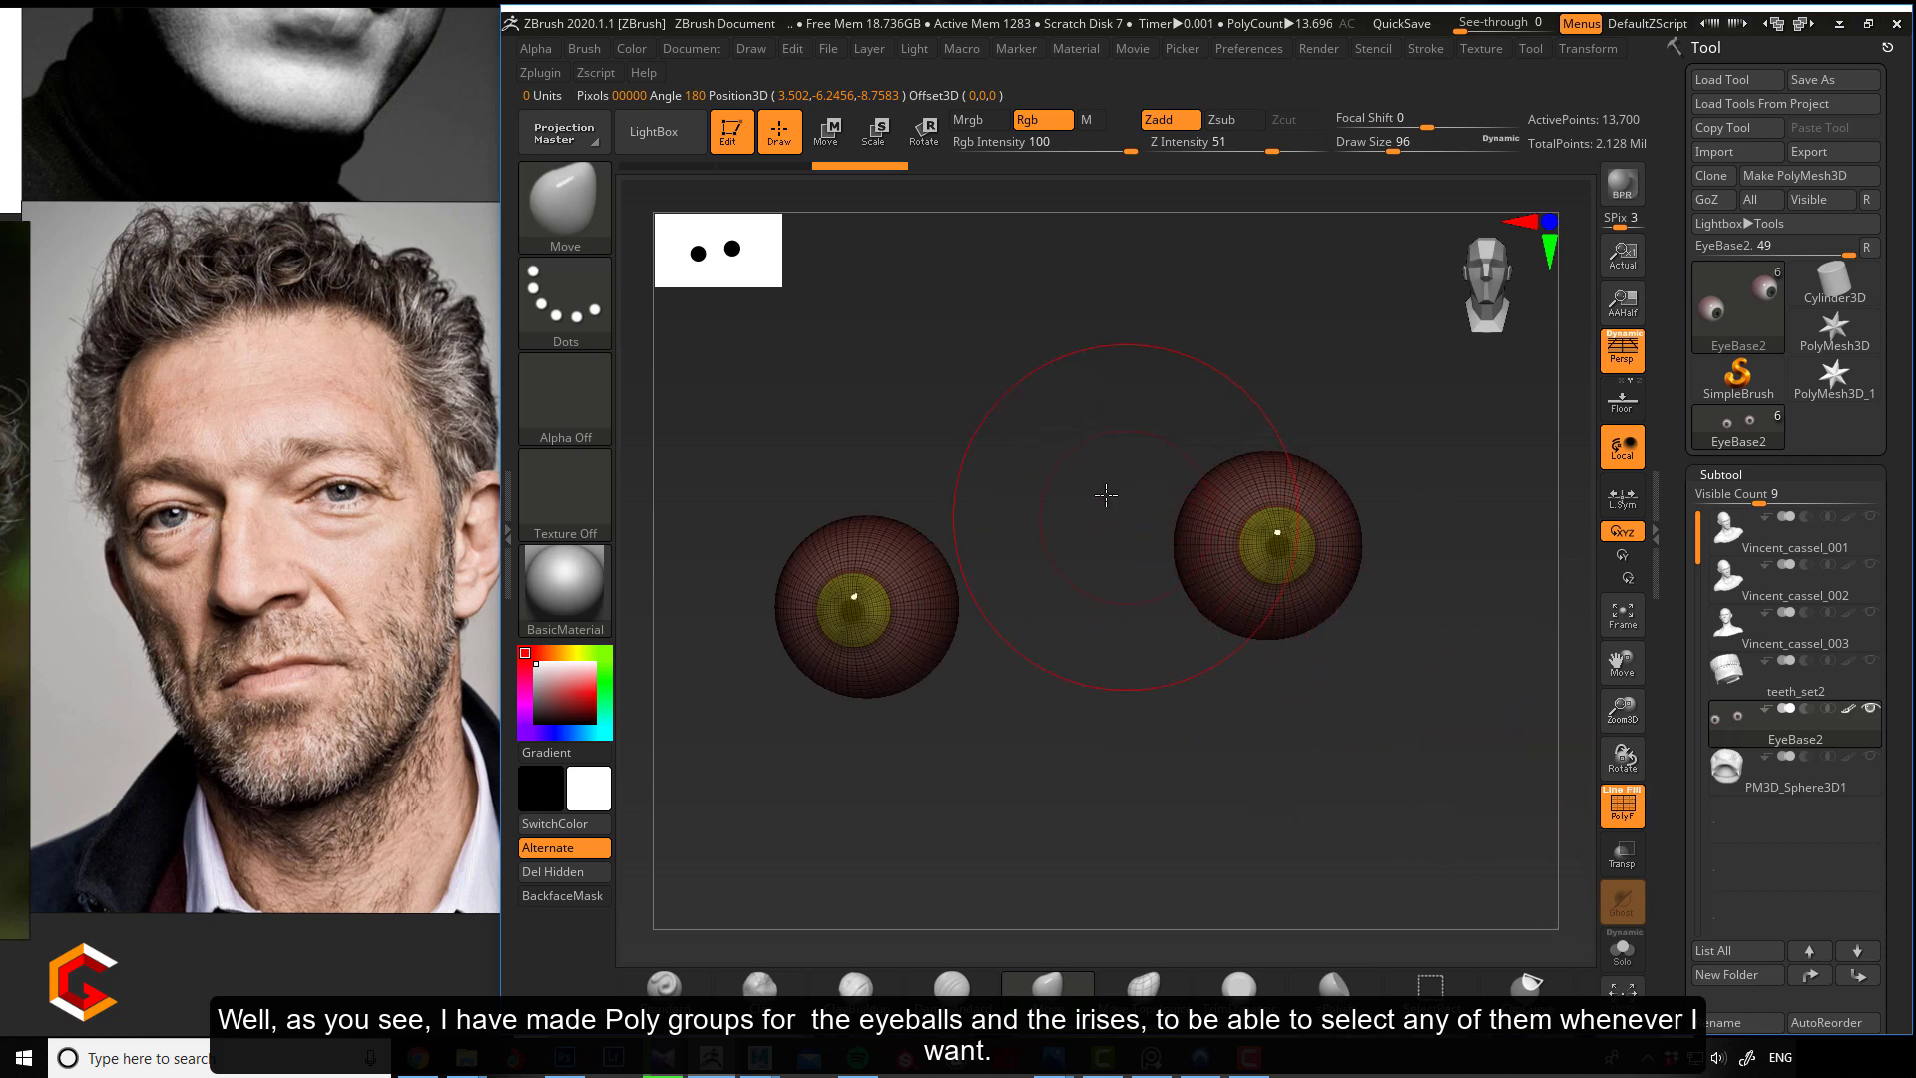
key("w")
key("shift+f")
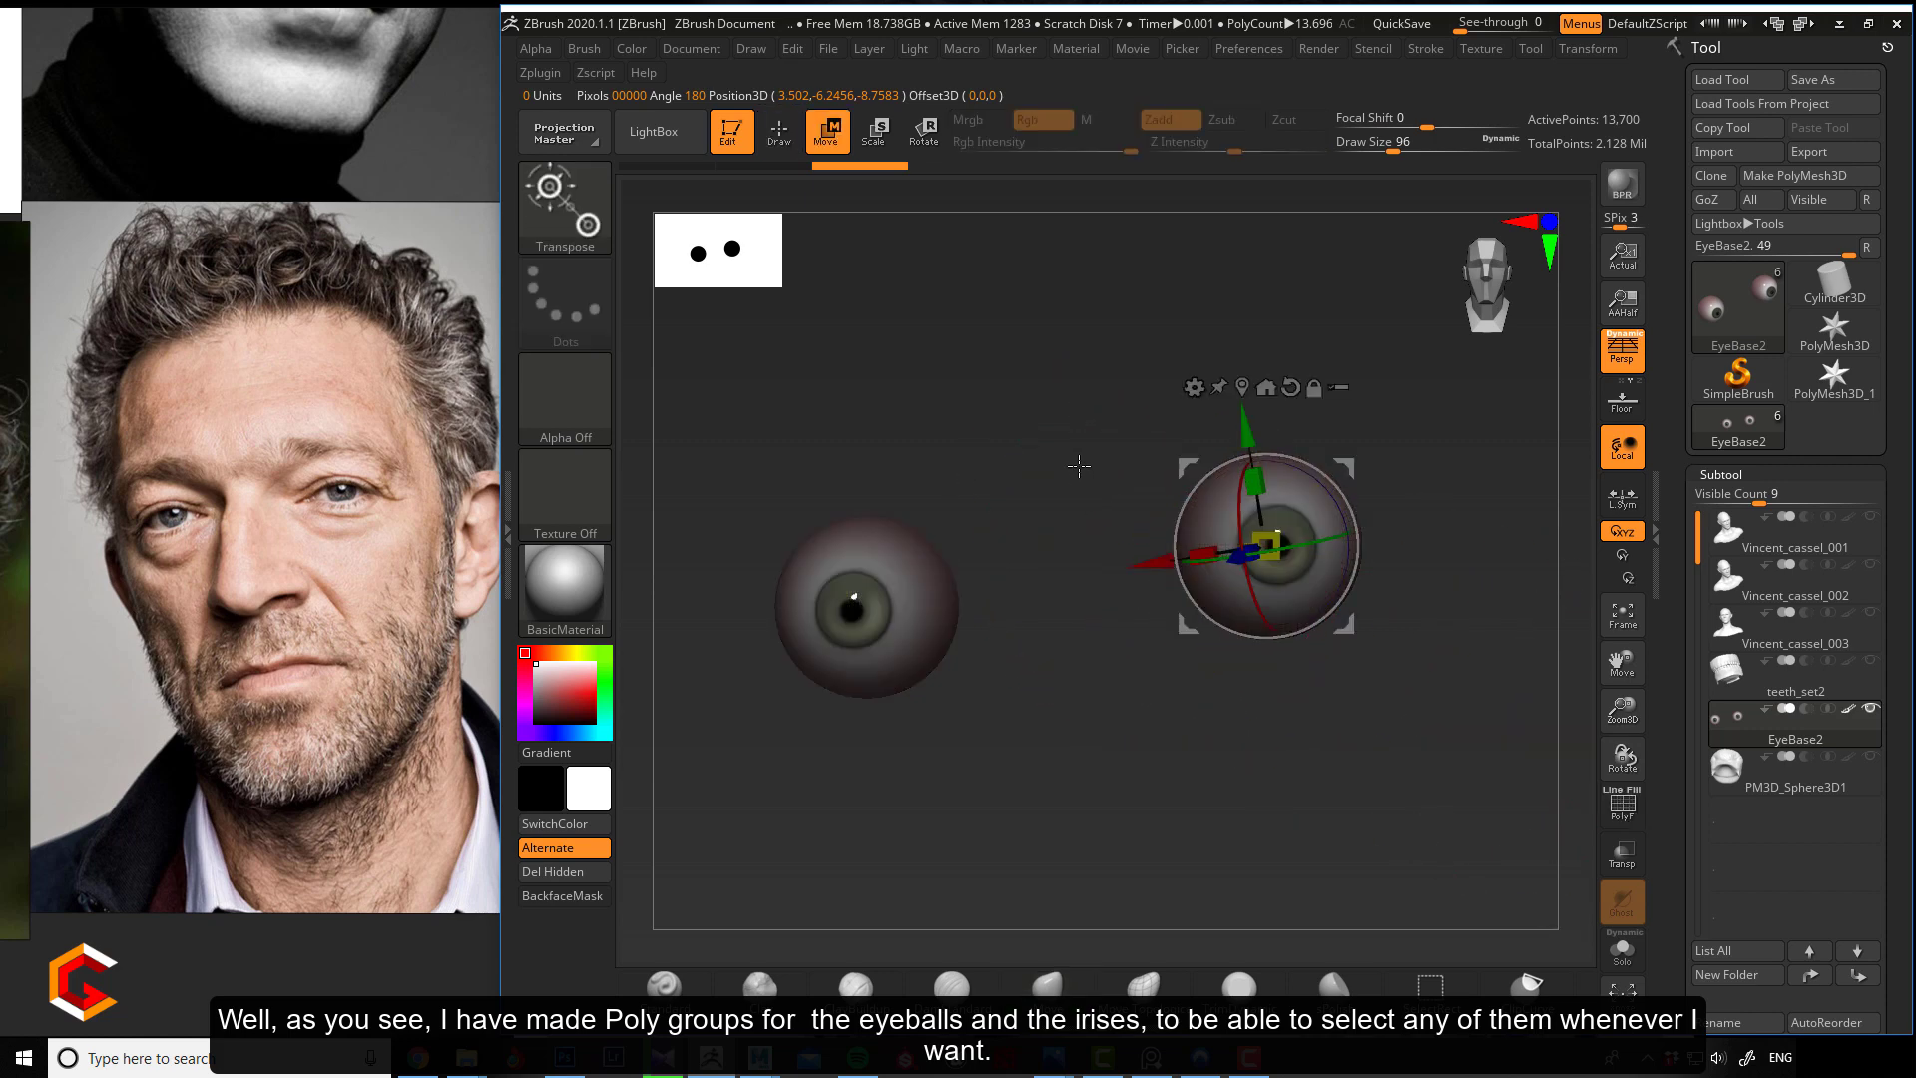
Mask the eyeballs again with only the irises free, and center the gizmo between the two irises.
left_click(1095, 519, "ctrl")
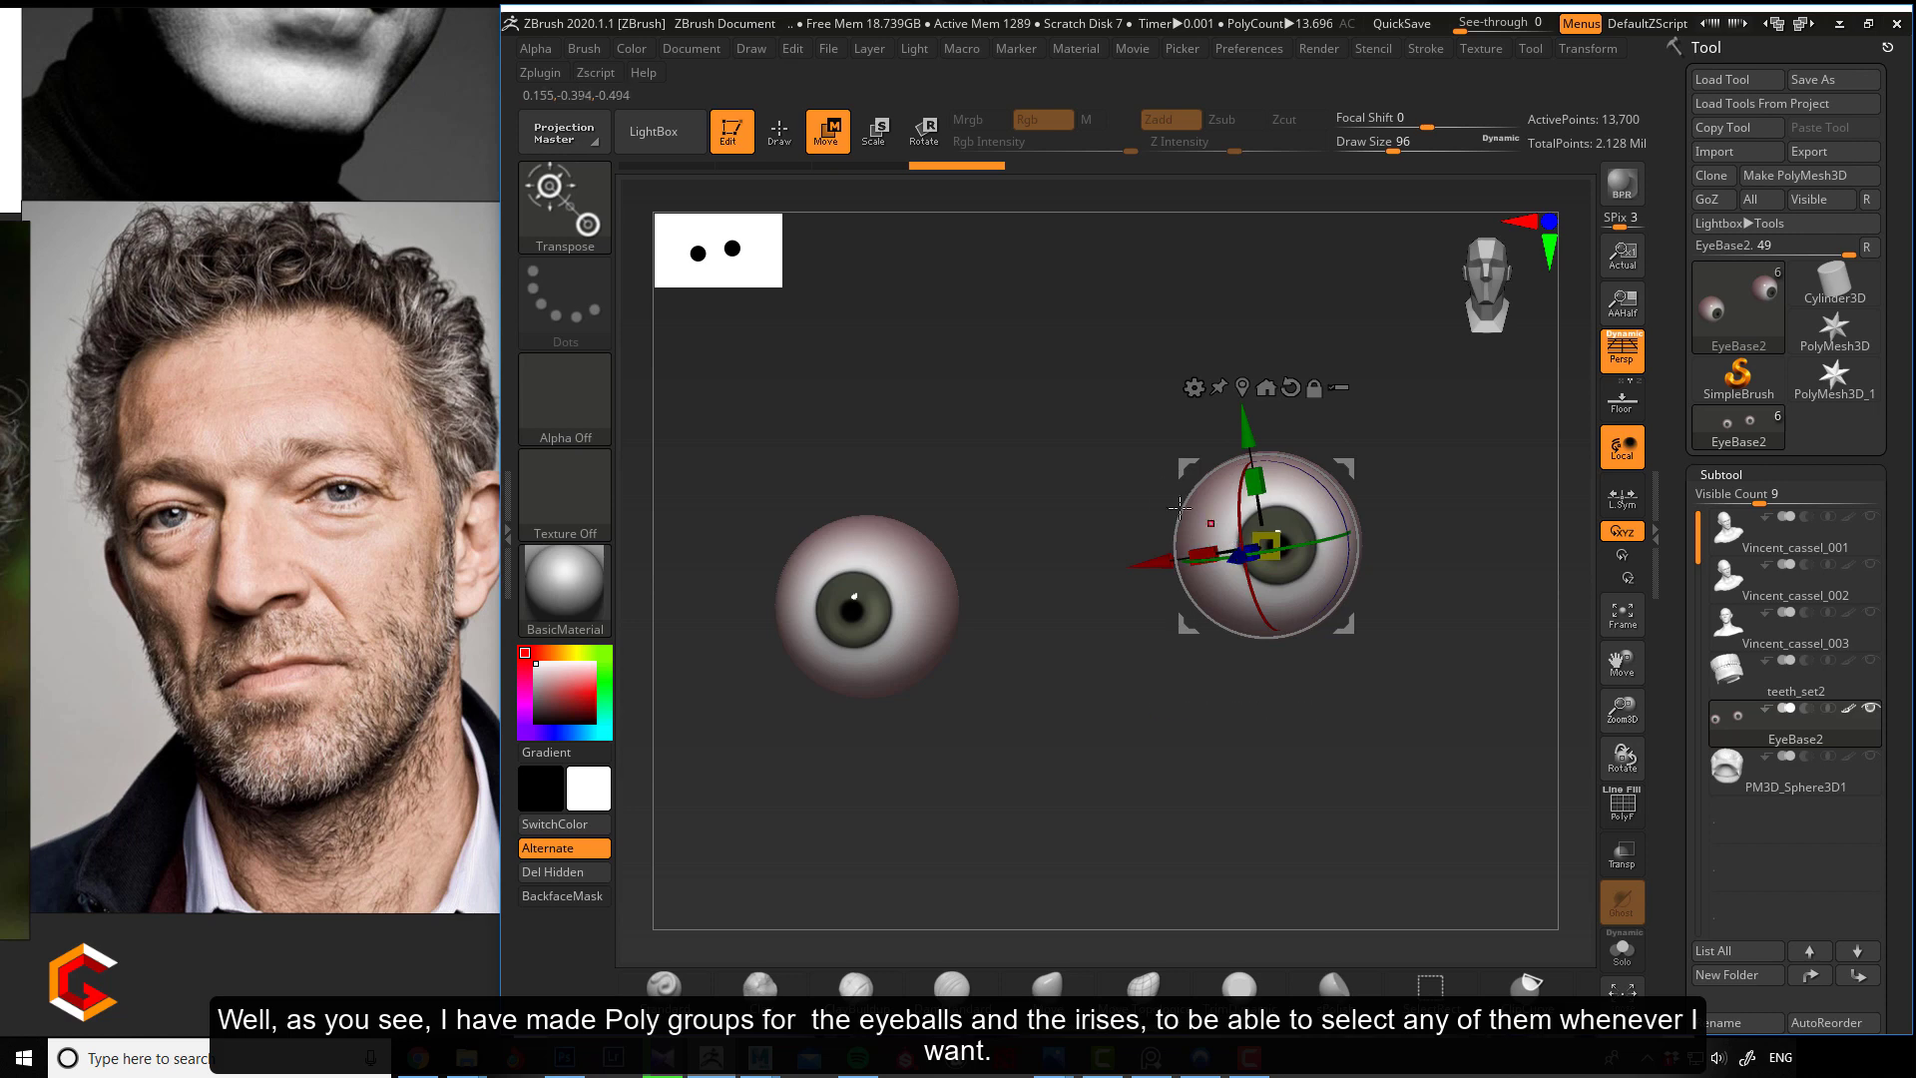
left_click_drag(1170, 462, 951, 425, "alt")
left_click(1272, 556, "ctrl")
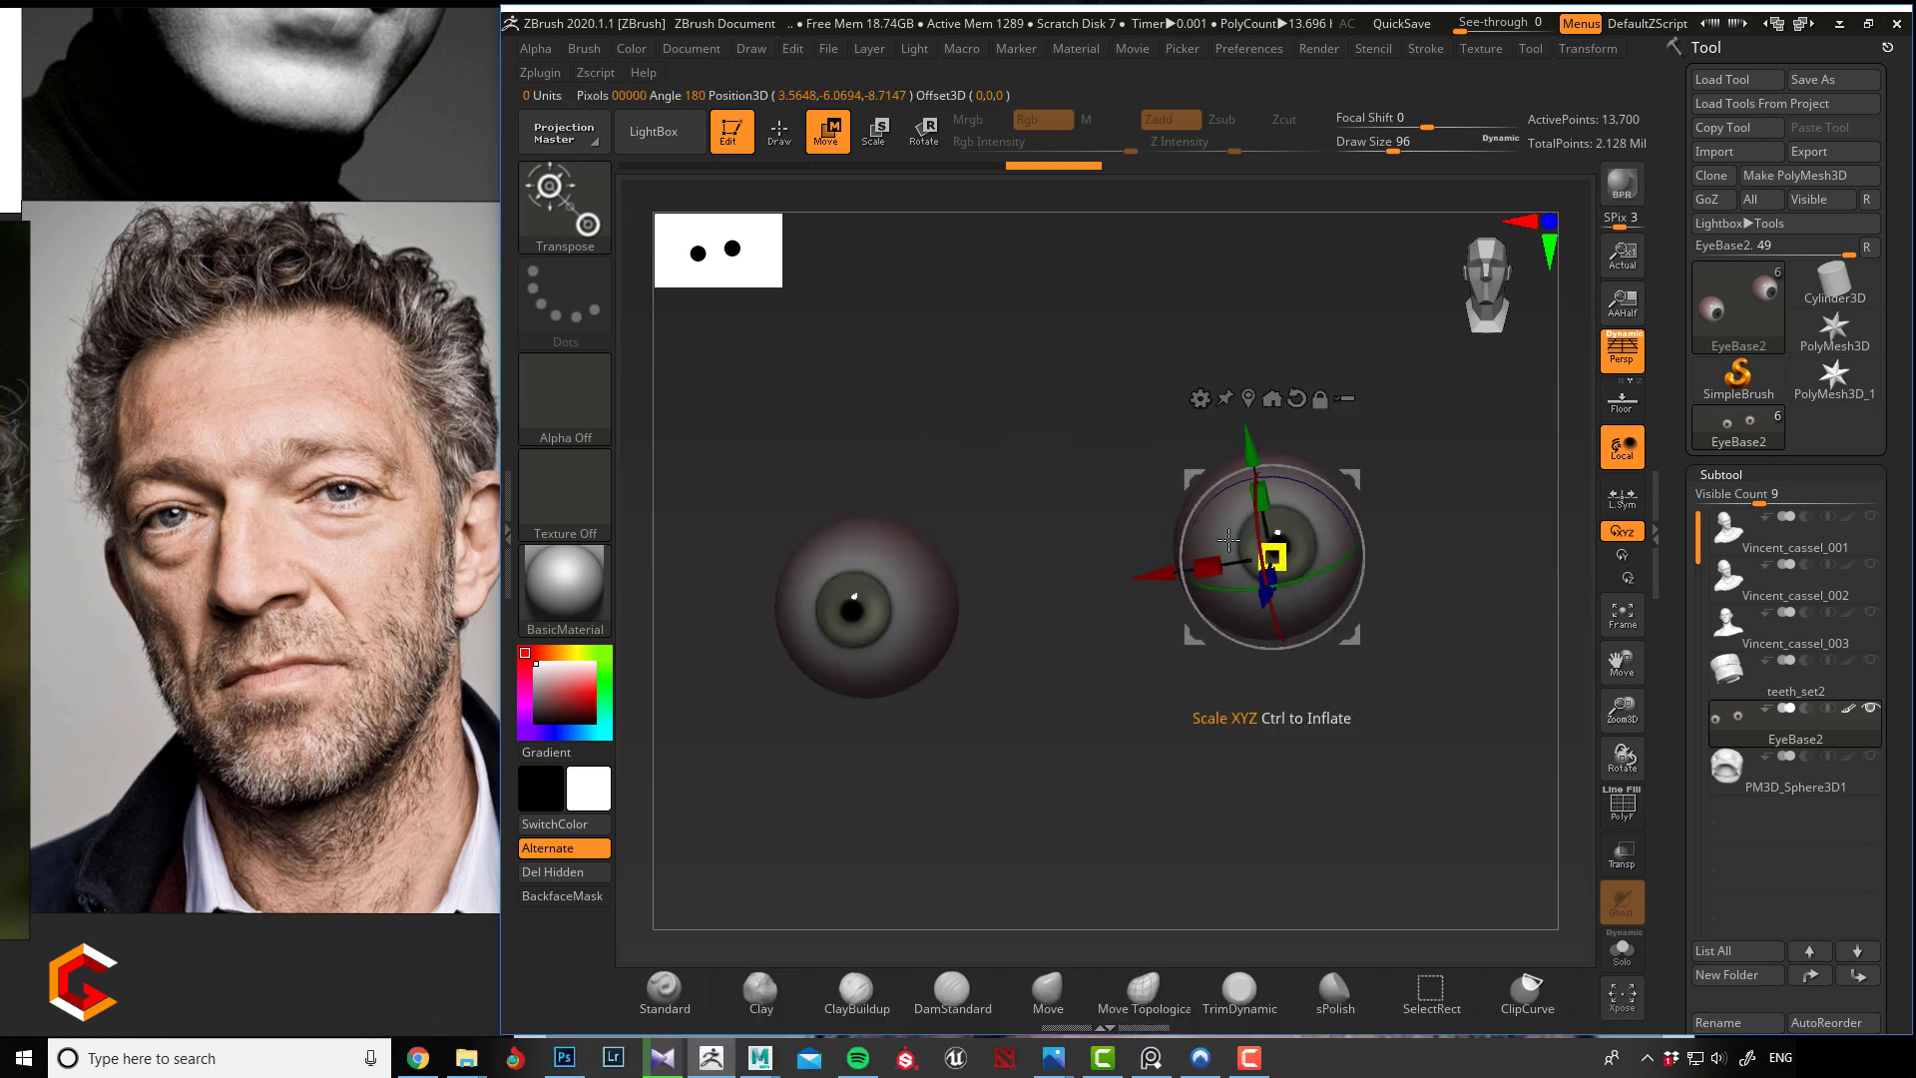
left_click(1274, 557)
left_click(1247, 398)
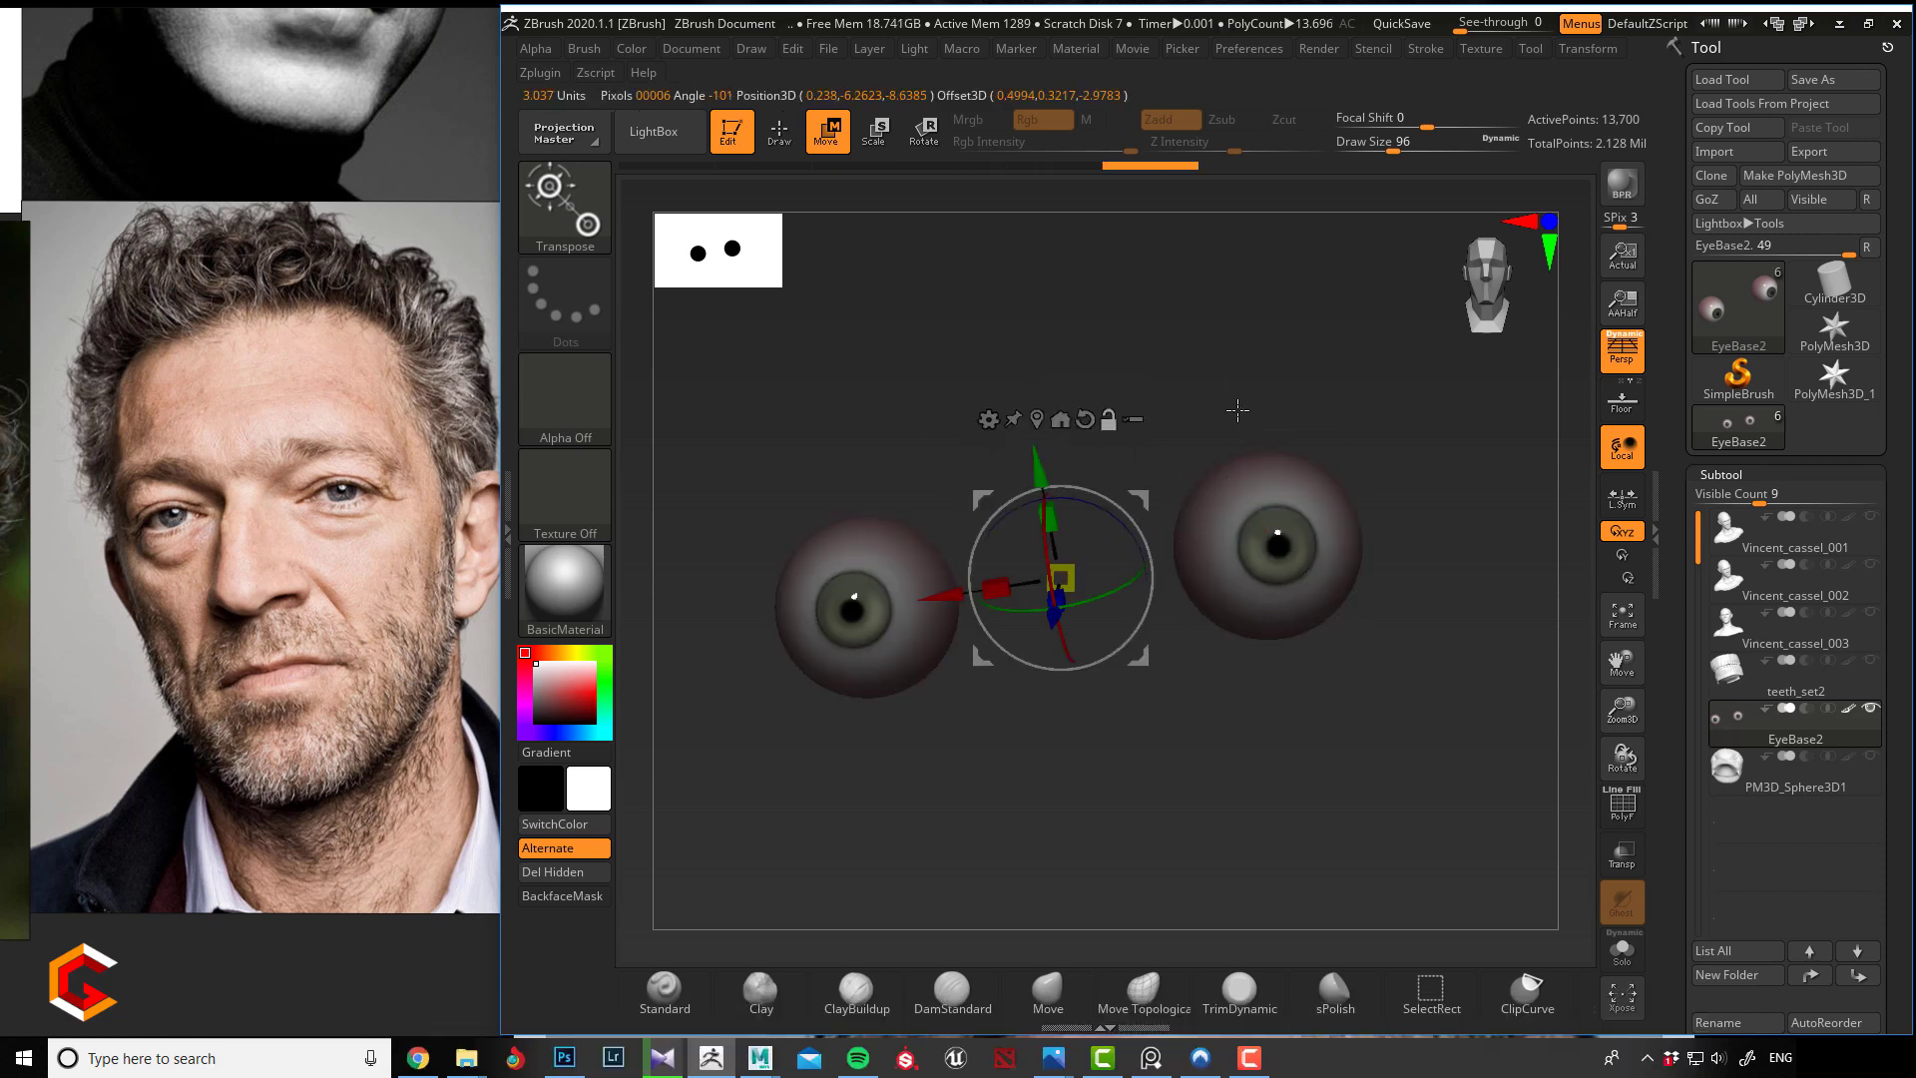
Mask the left-hand iris, center the gizmo on the right-hand iris, and reset its orientation.
key("shift+f")
left_click_drag(728, 468, 1005, 810, "ctrl")
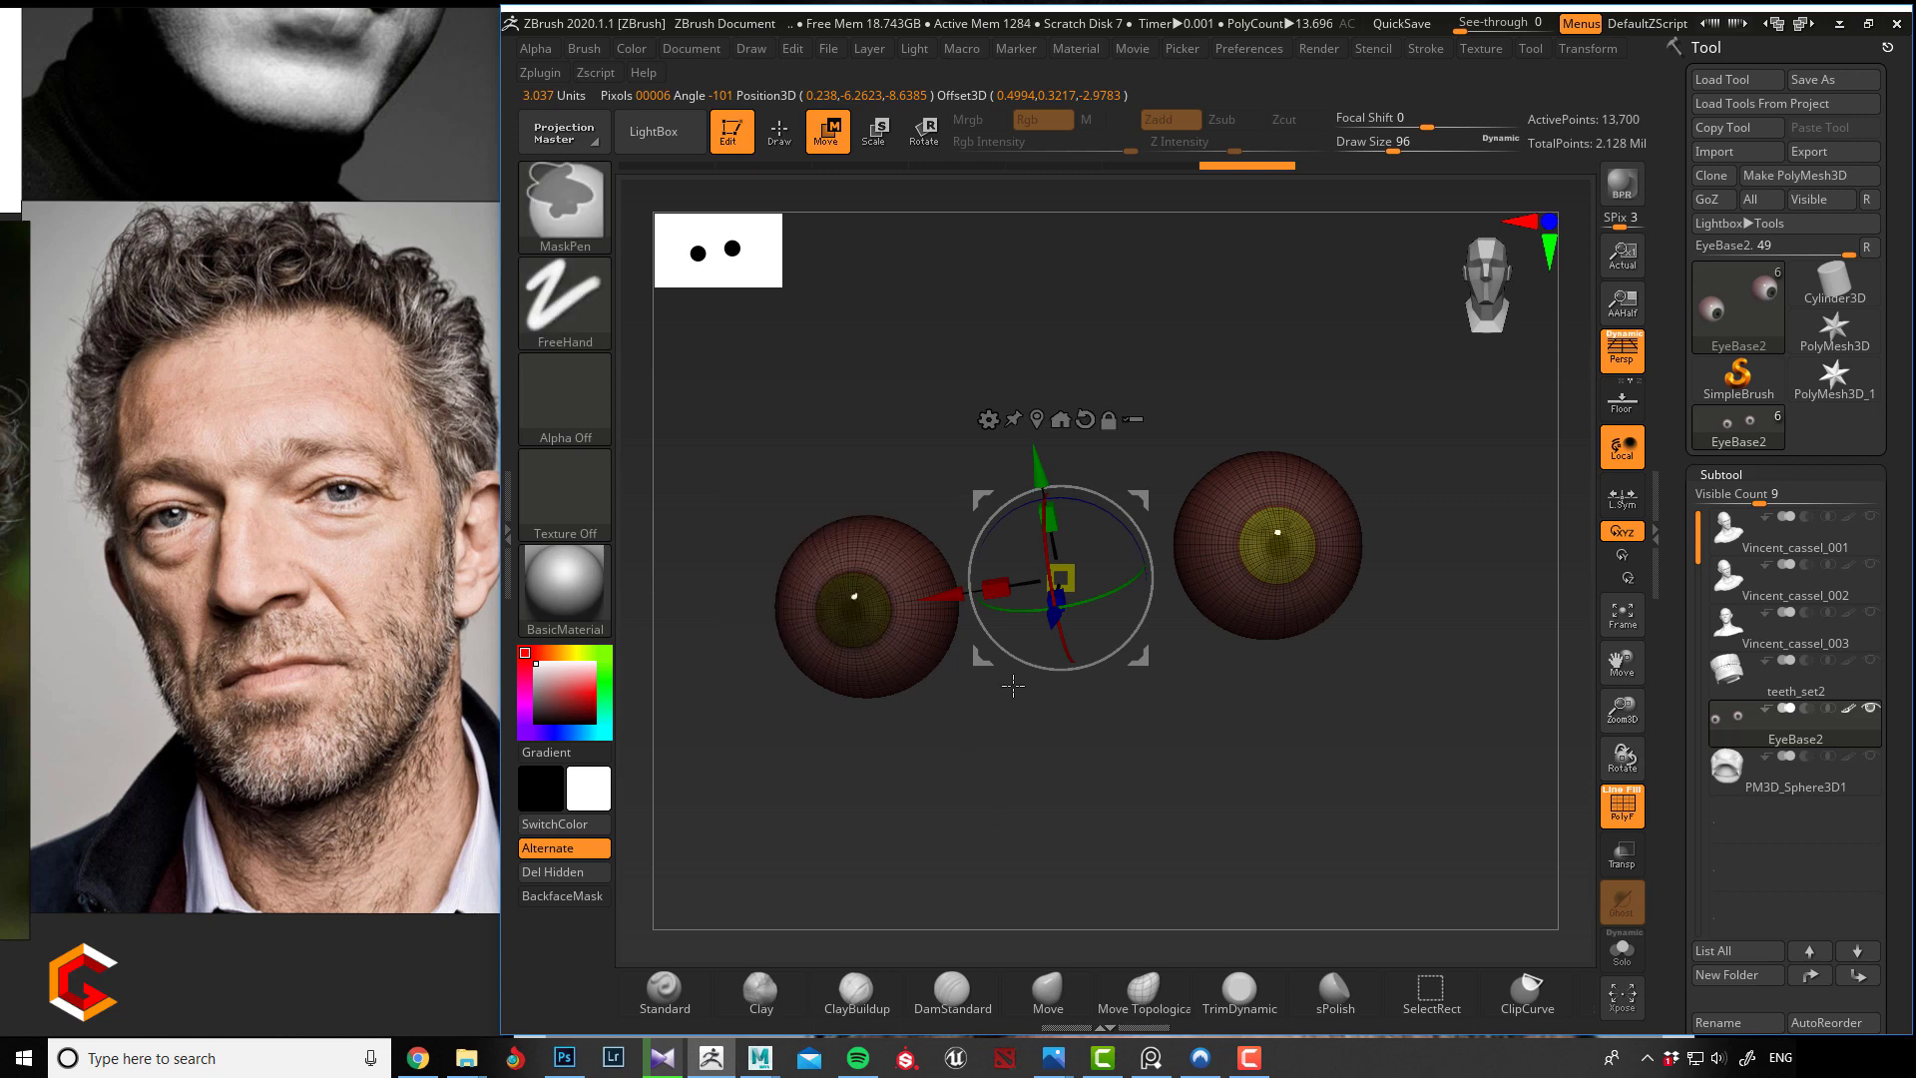
left_click(1037, 419)
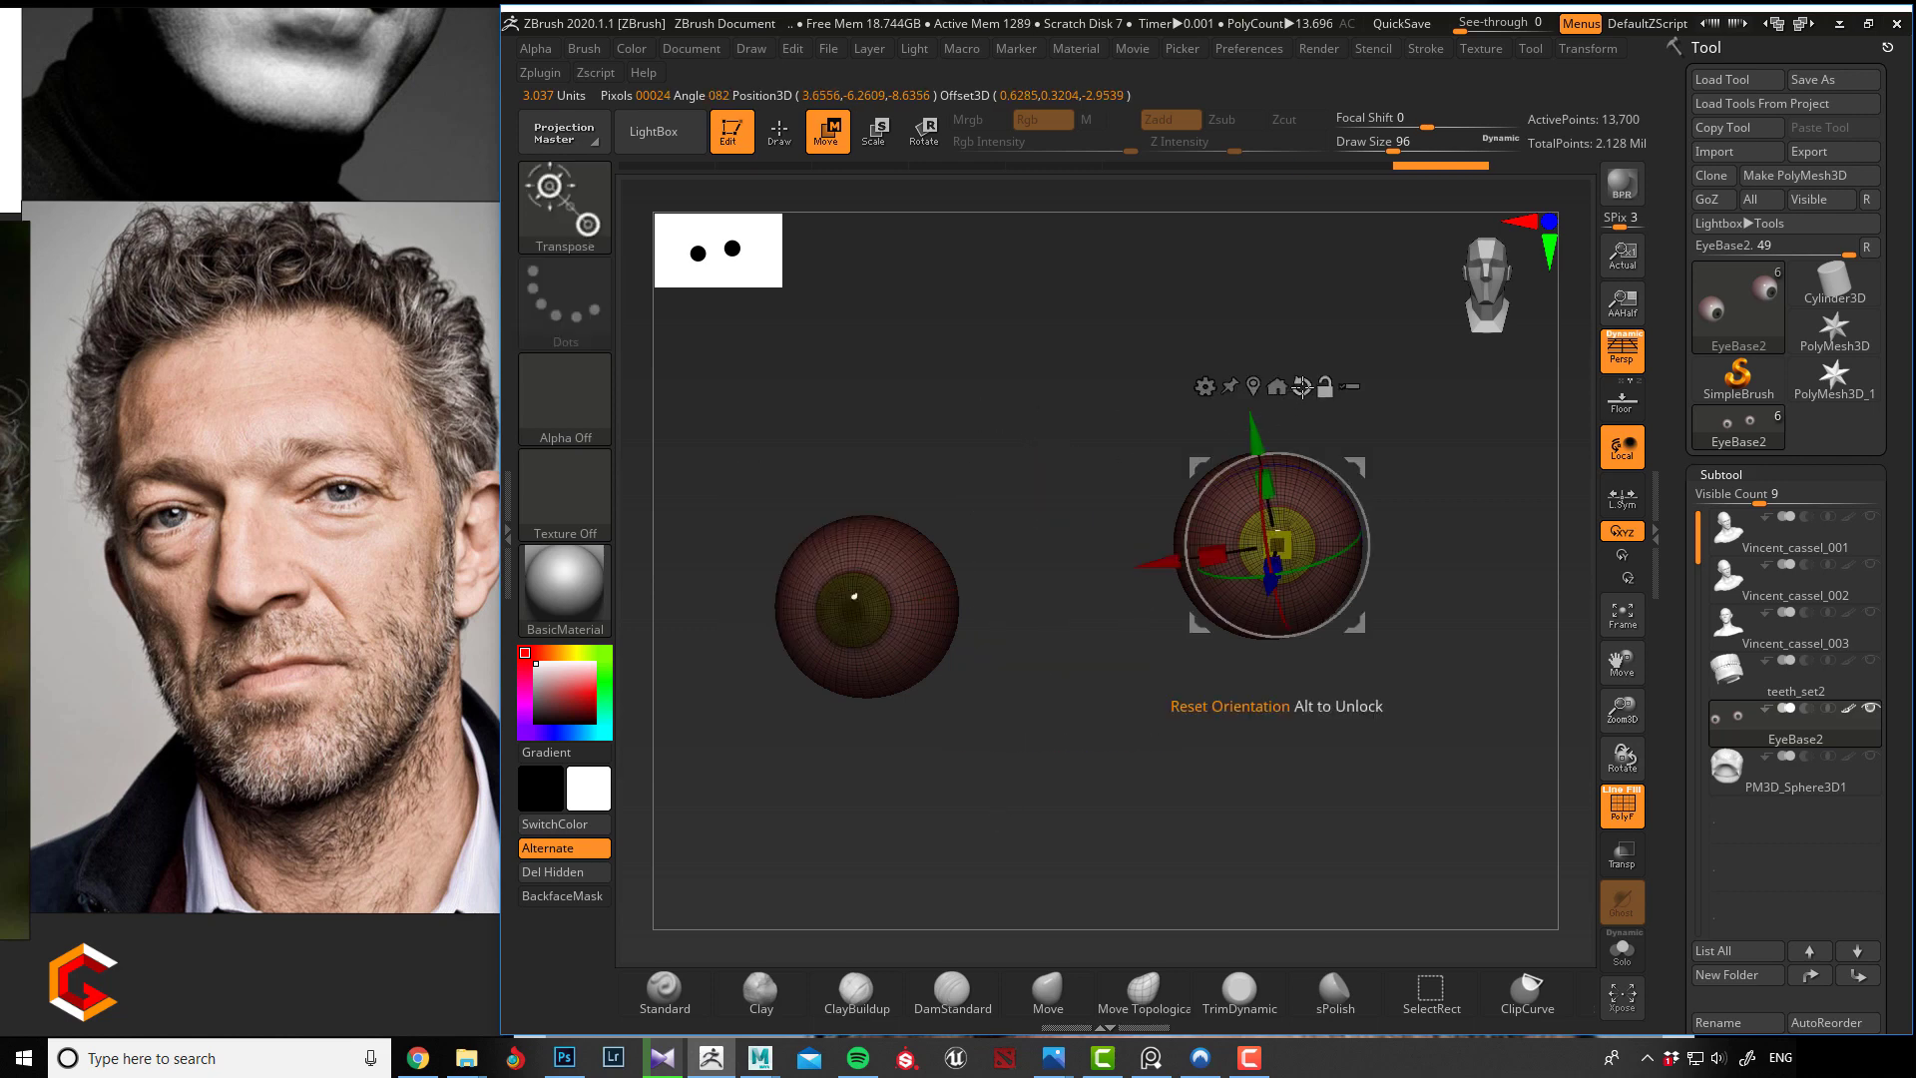
left_click(1200, 502)
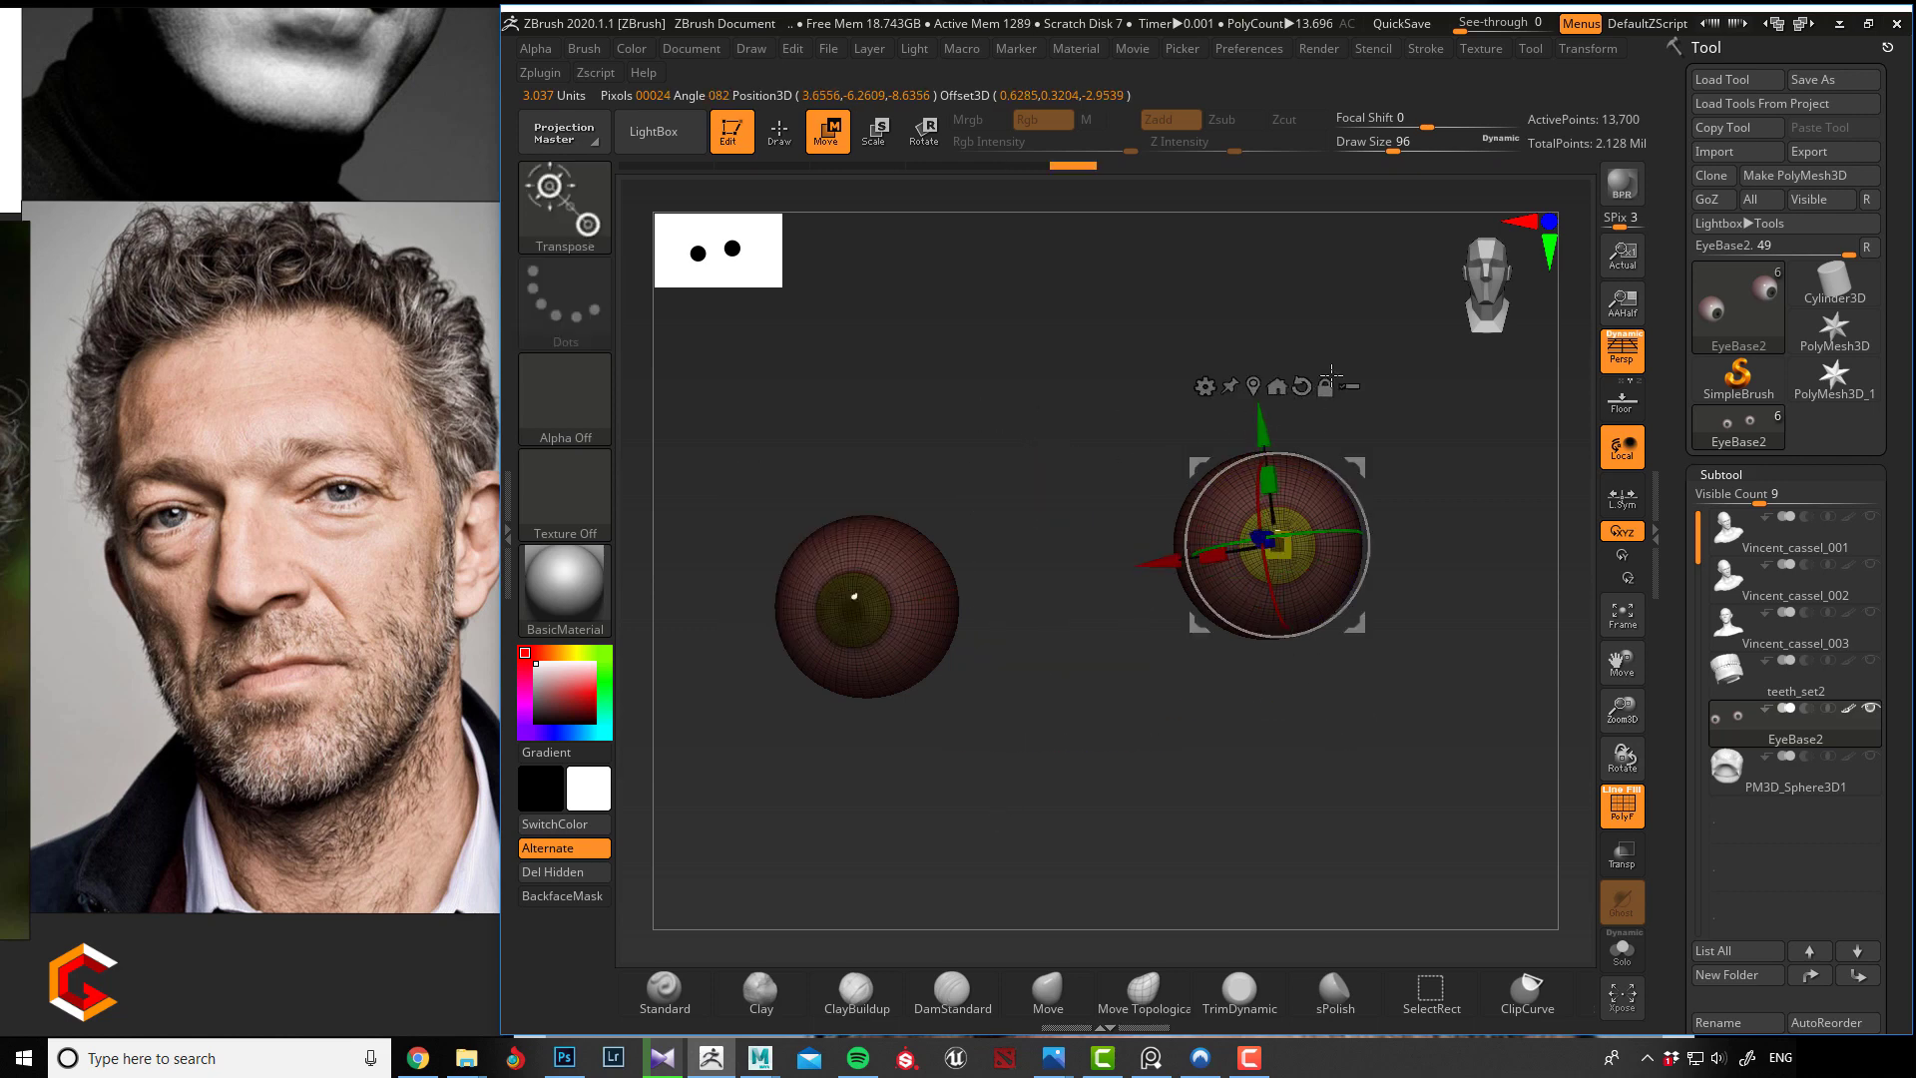
key("shift+f")
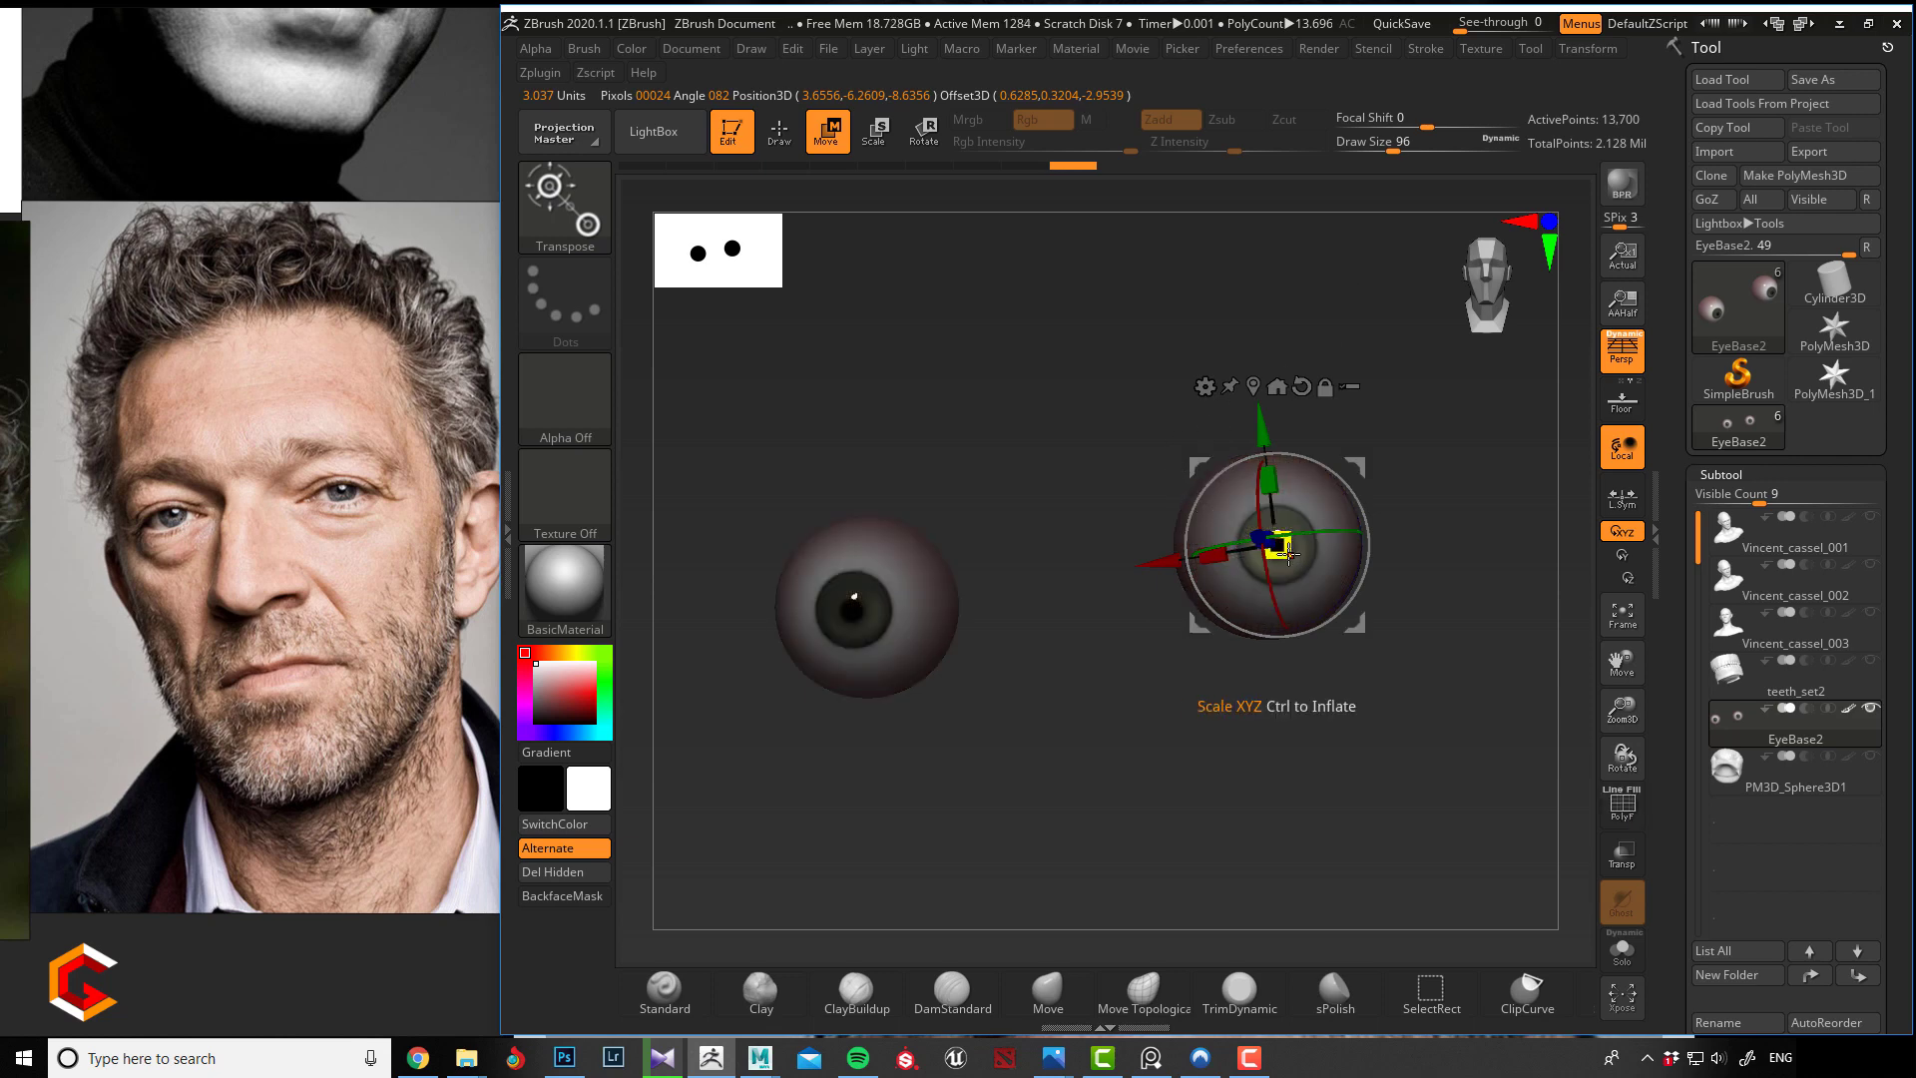
Invert the mask back and forth to check that only the right-hand iris is left unmasked.
key("q")
key("ctrl")
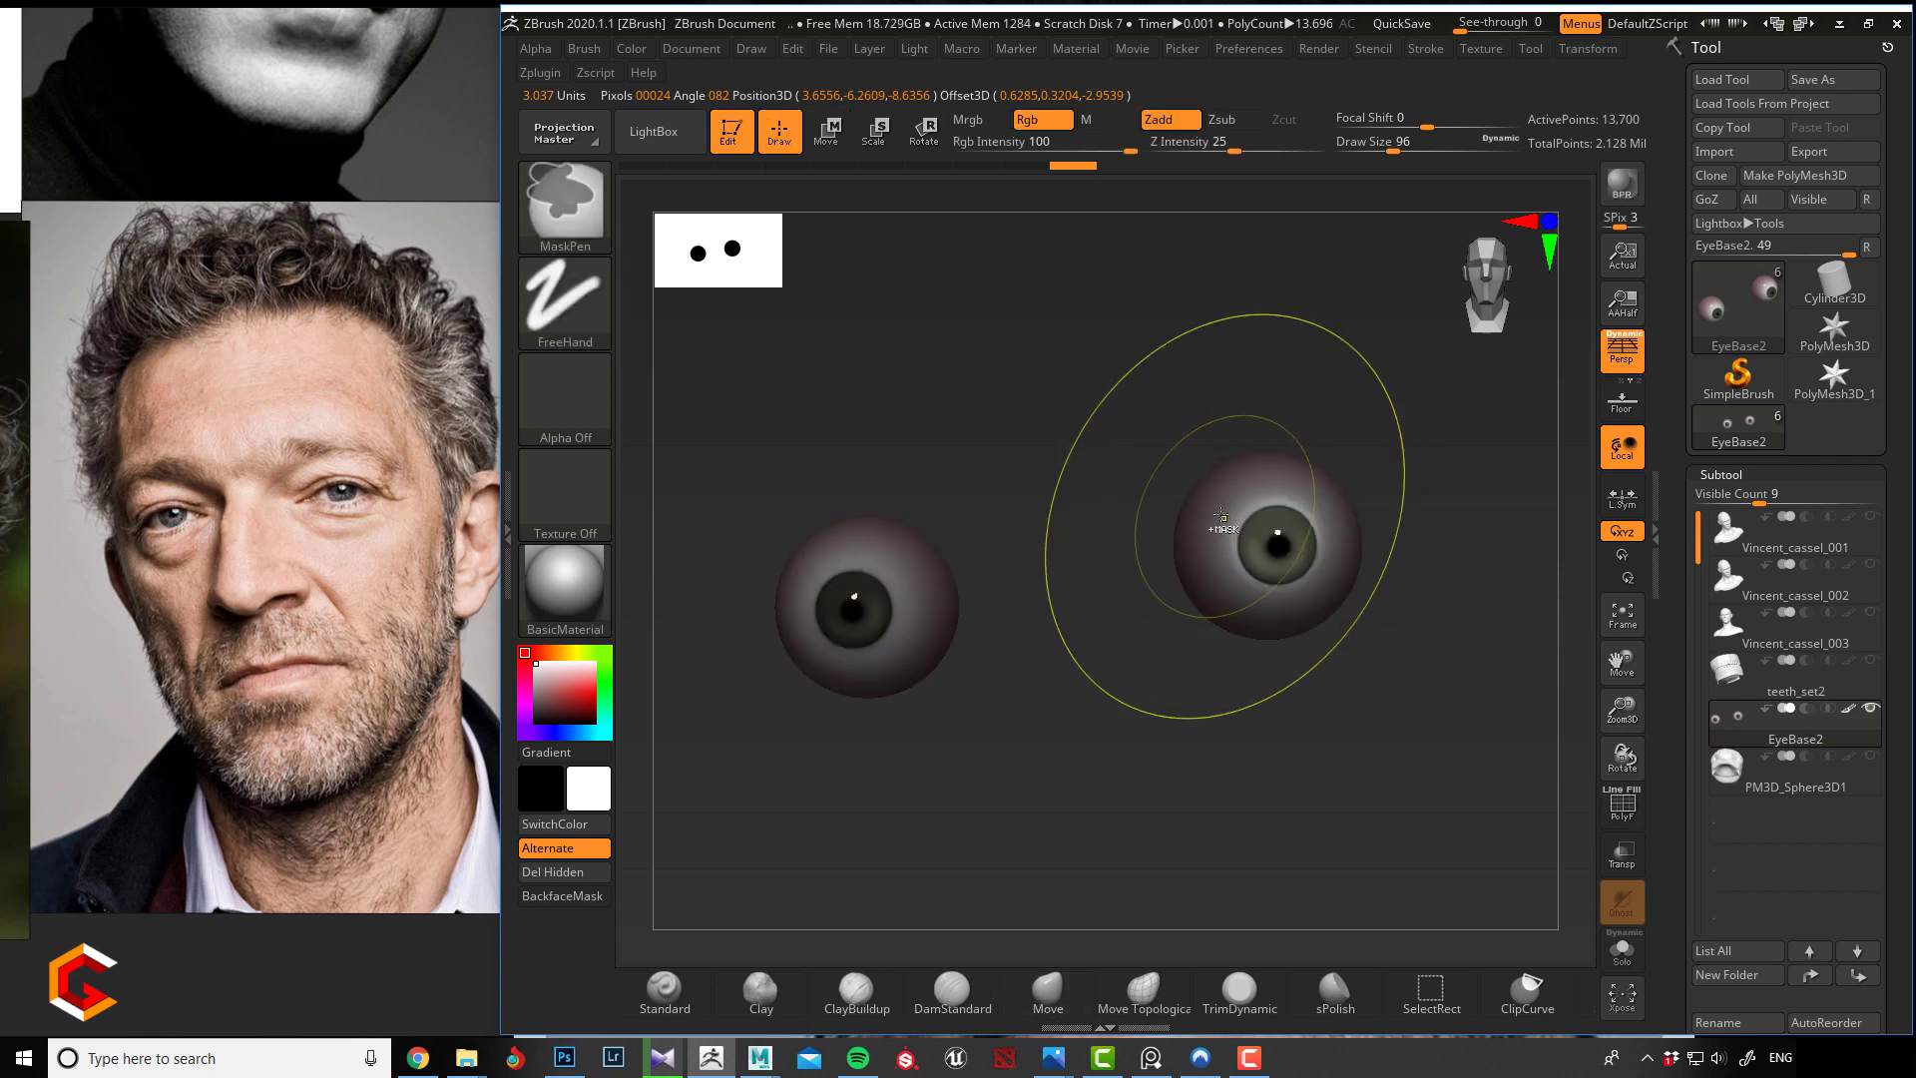
left_click(1173, 489, "ctrl")
left_click(1224, 526, "ctrl")
left_click(1221, 526, "ctrl")
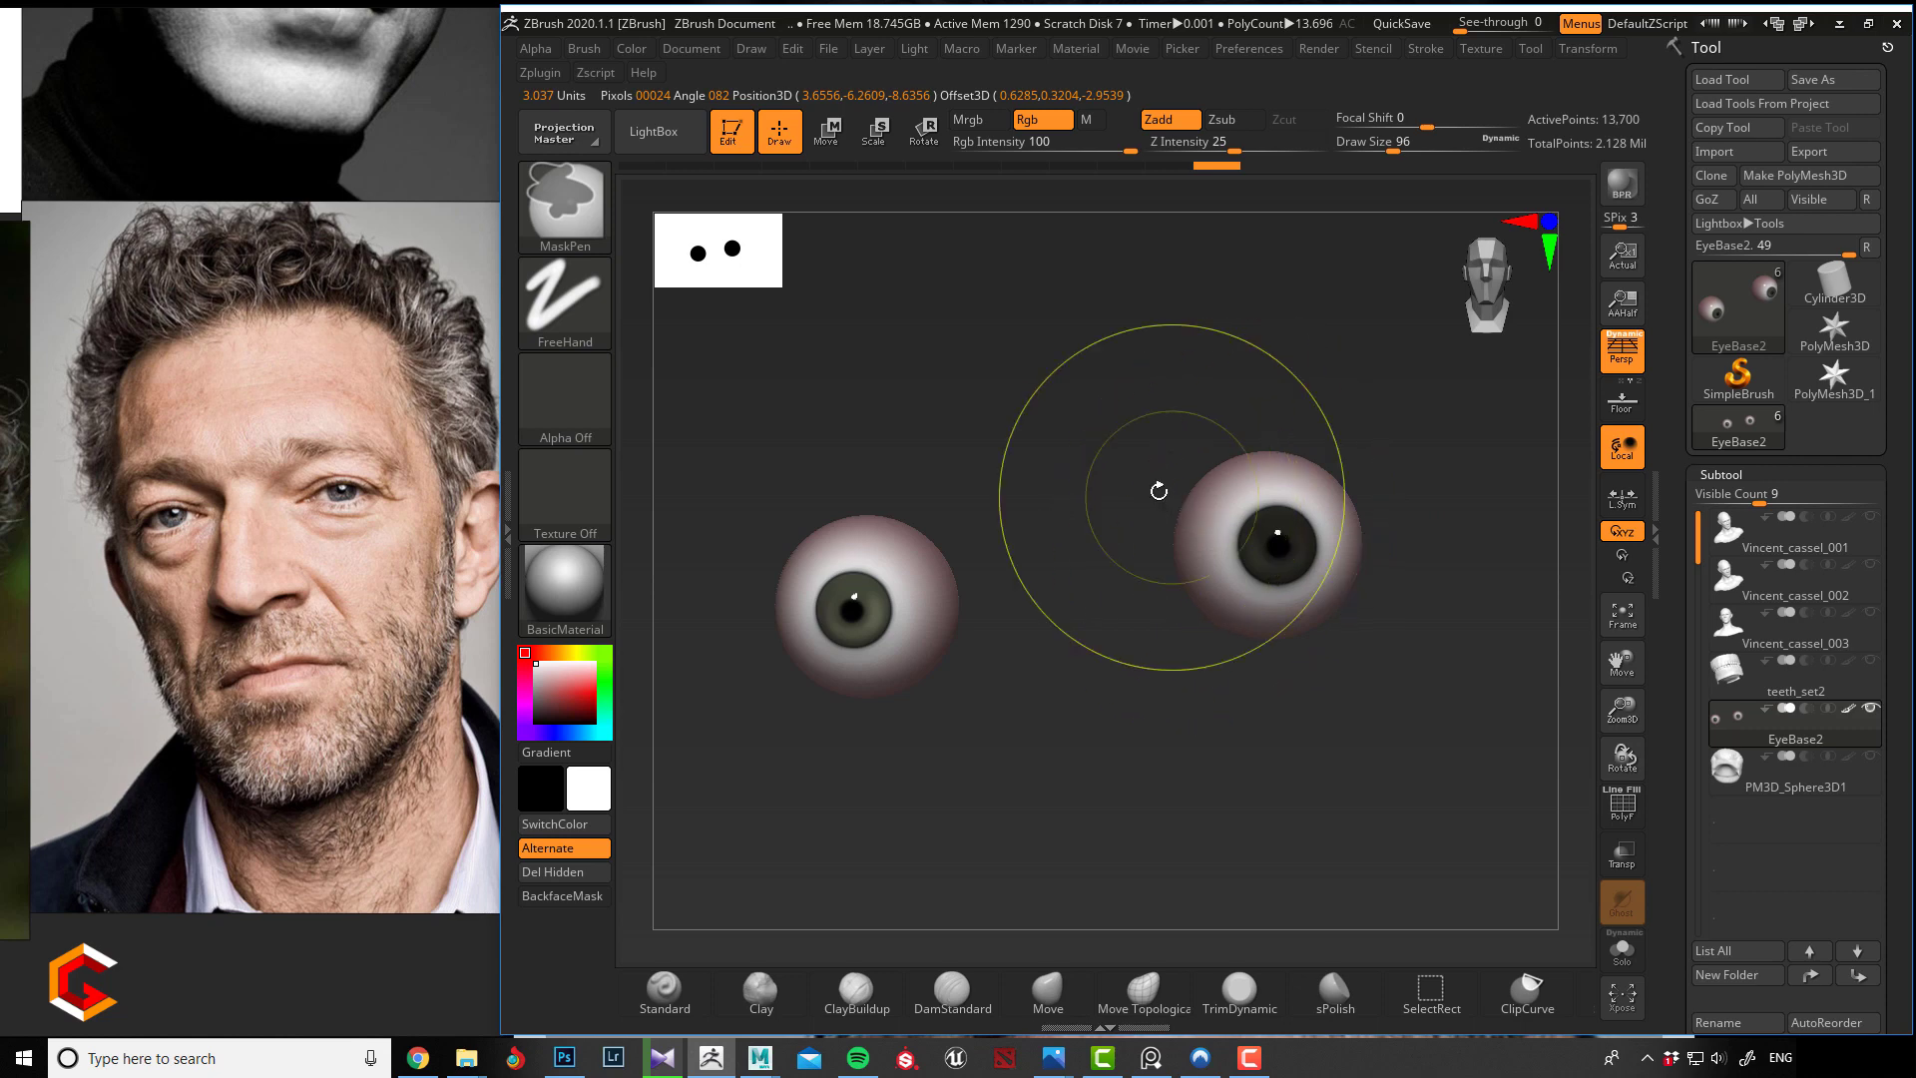
key("w")
left_click(1117, 449, "ctrl")
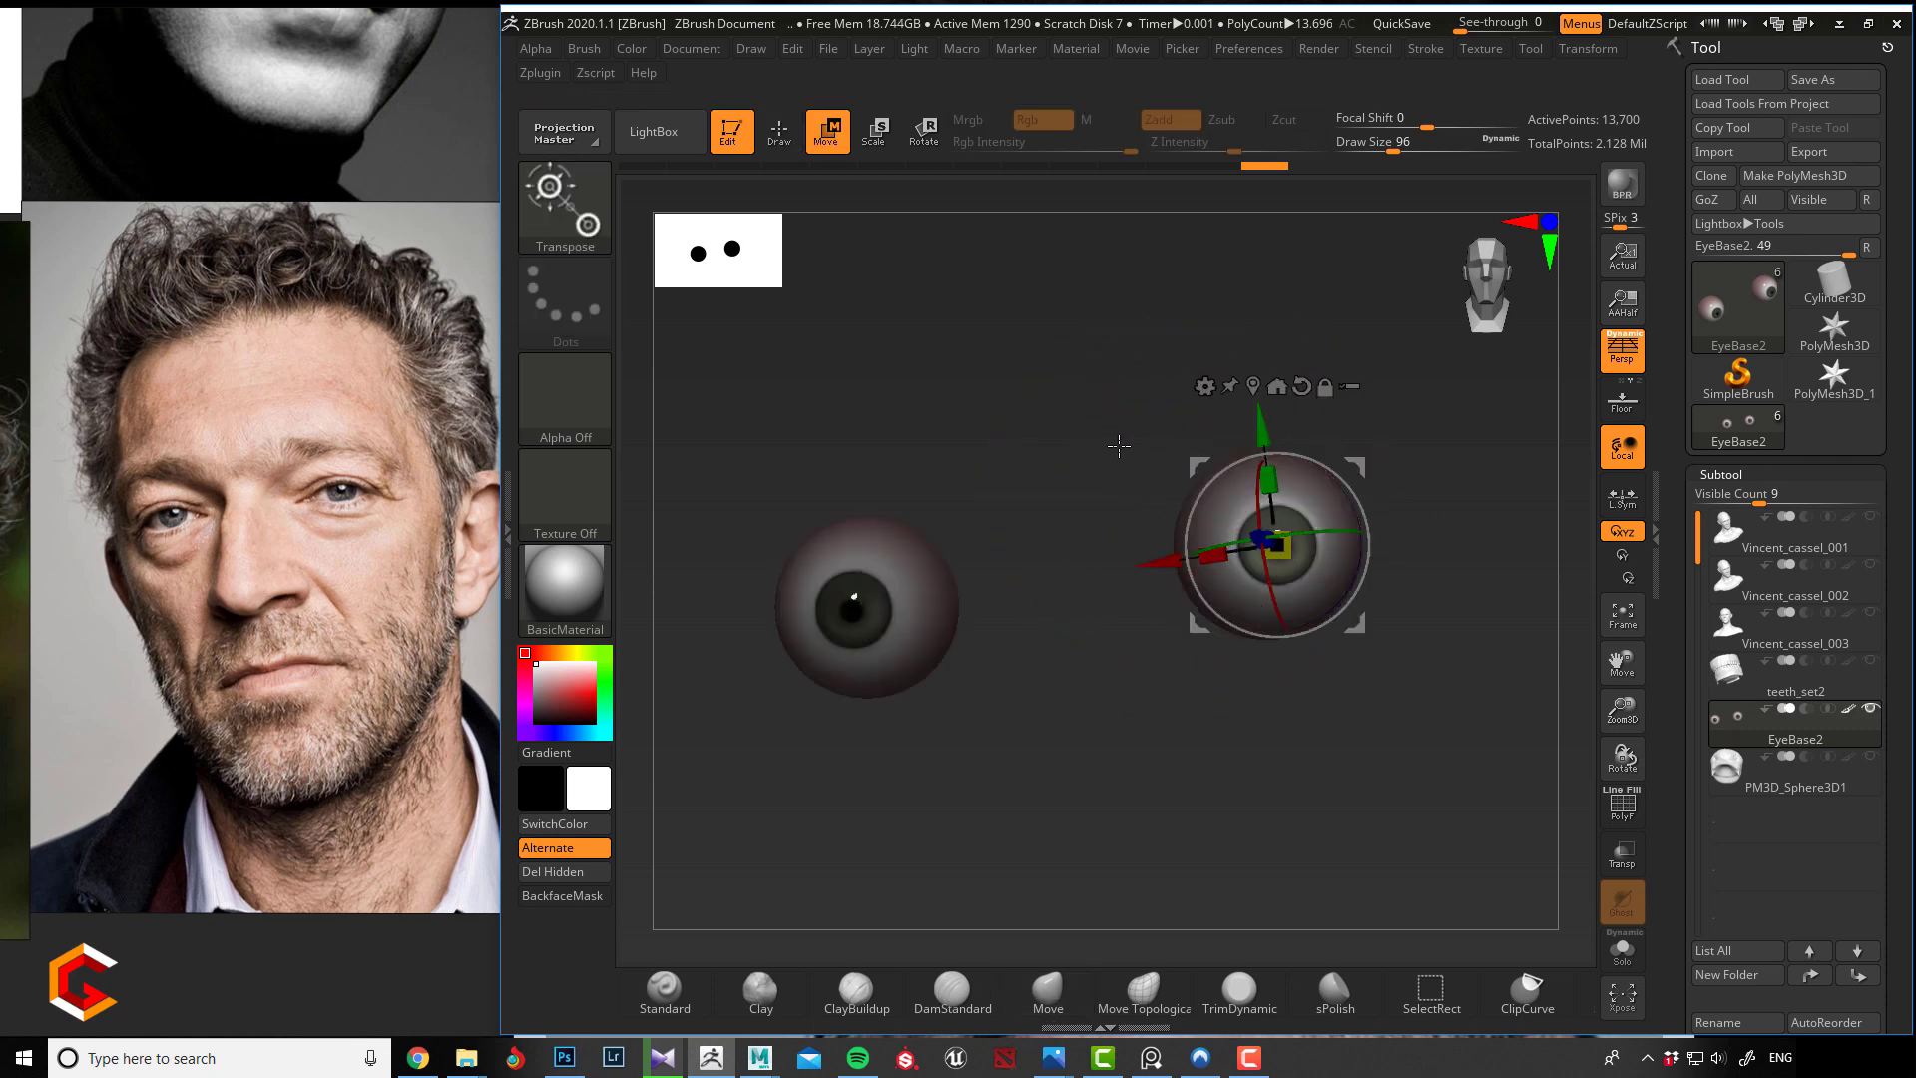
left_click(1128, 443, "ctrl")
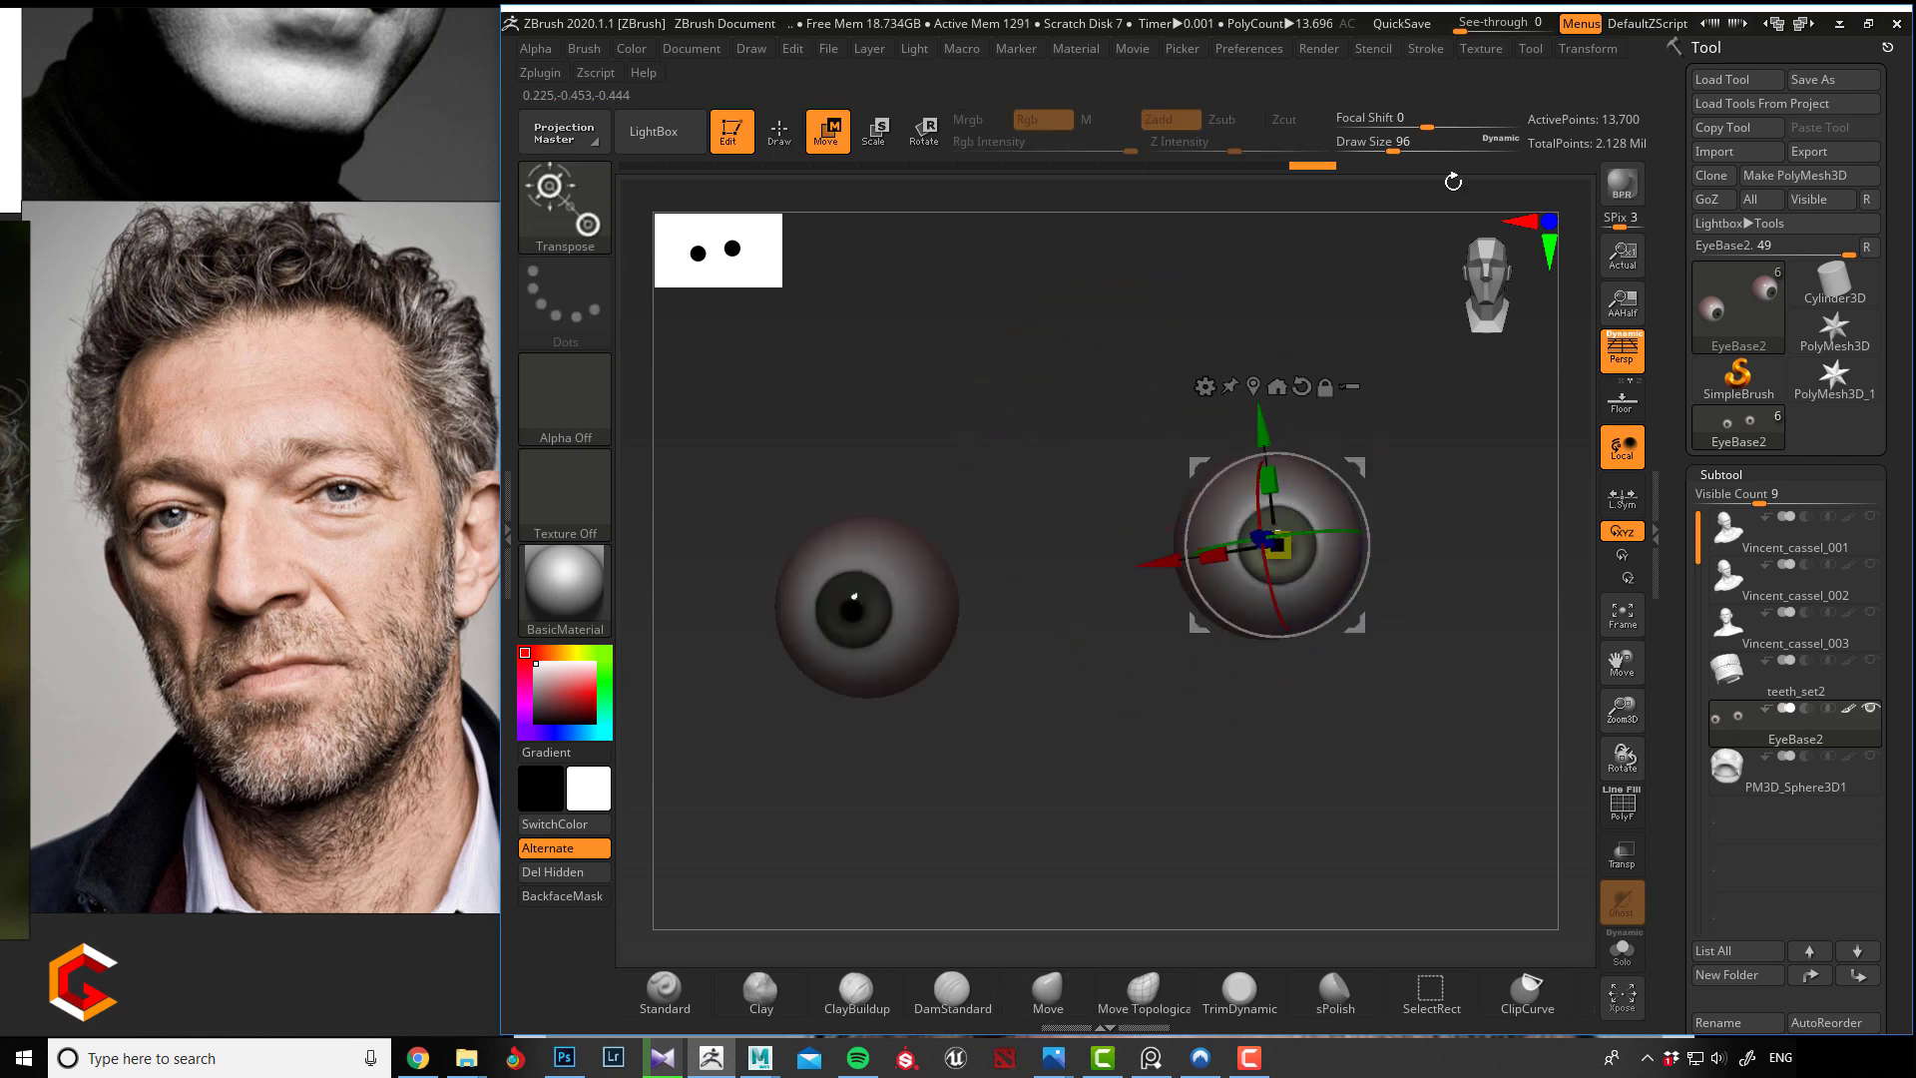
Overlay the portrait at see-through 61 and scale the right-hand iris to fit the photo.
left_click_drag(1462, 25, 1514, 38)
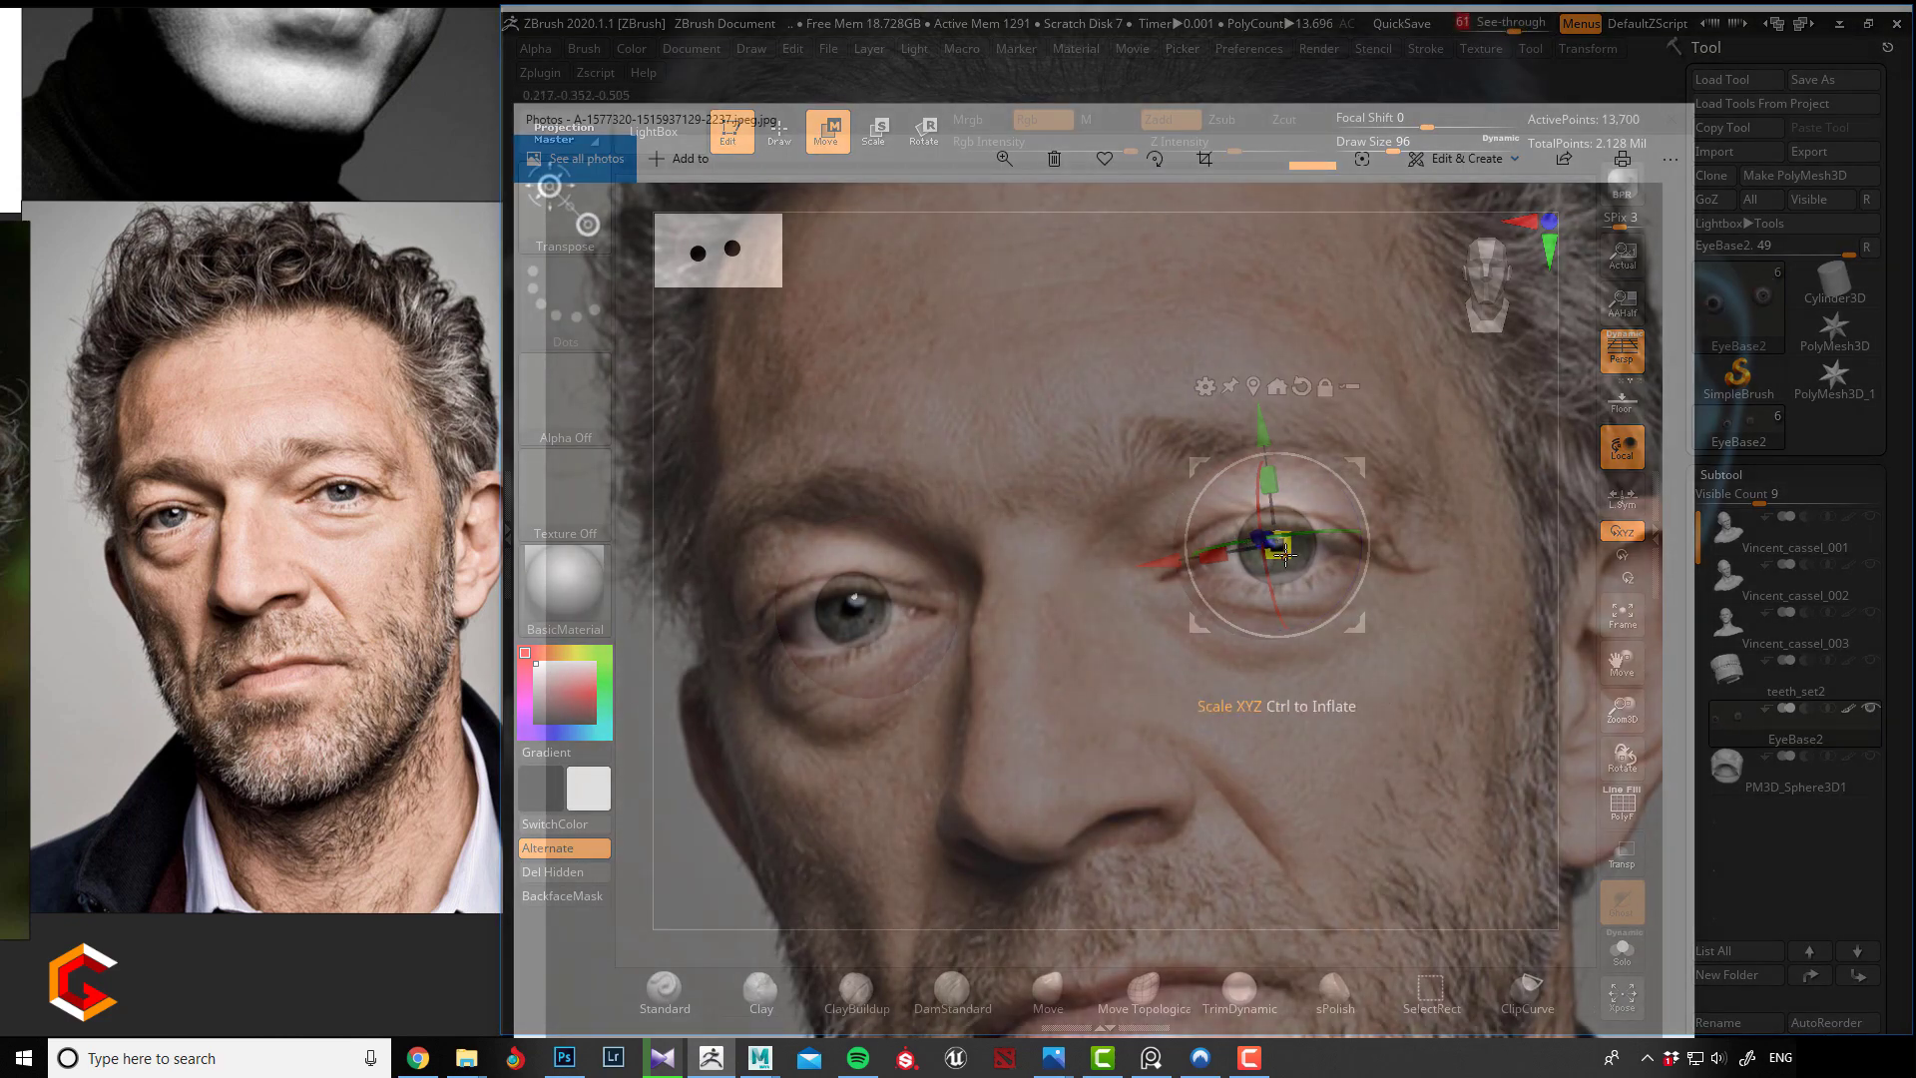
left_click_drag(1284, 552, 1280, 551)
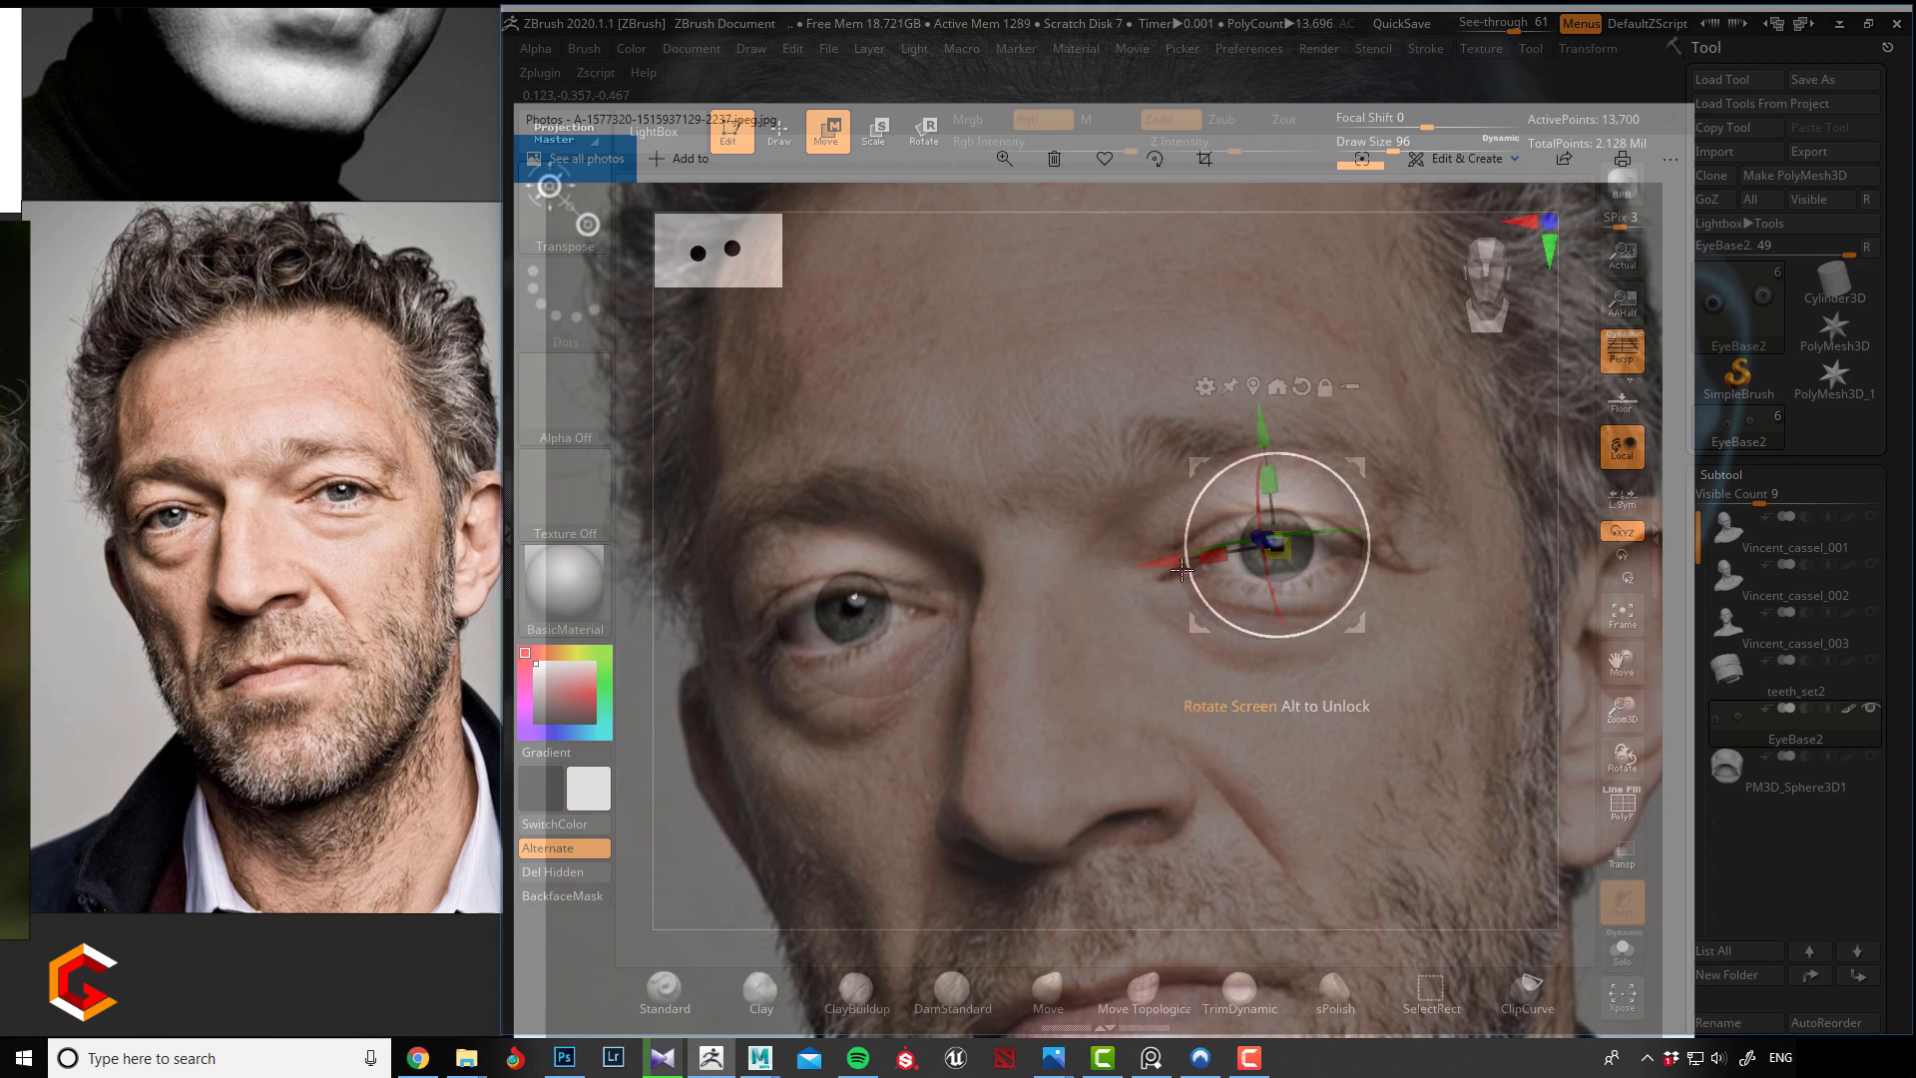
Return see-through to 0, place the gizmo on the left-hand iris, and mask everything except that iris.
left_click_drag(1513, 28, 1437, 50)
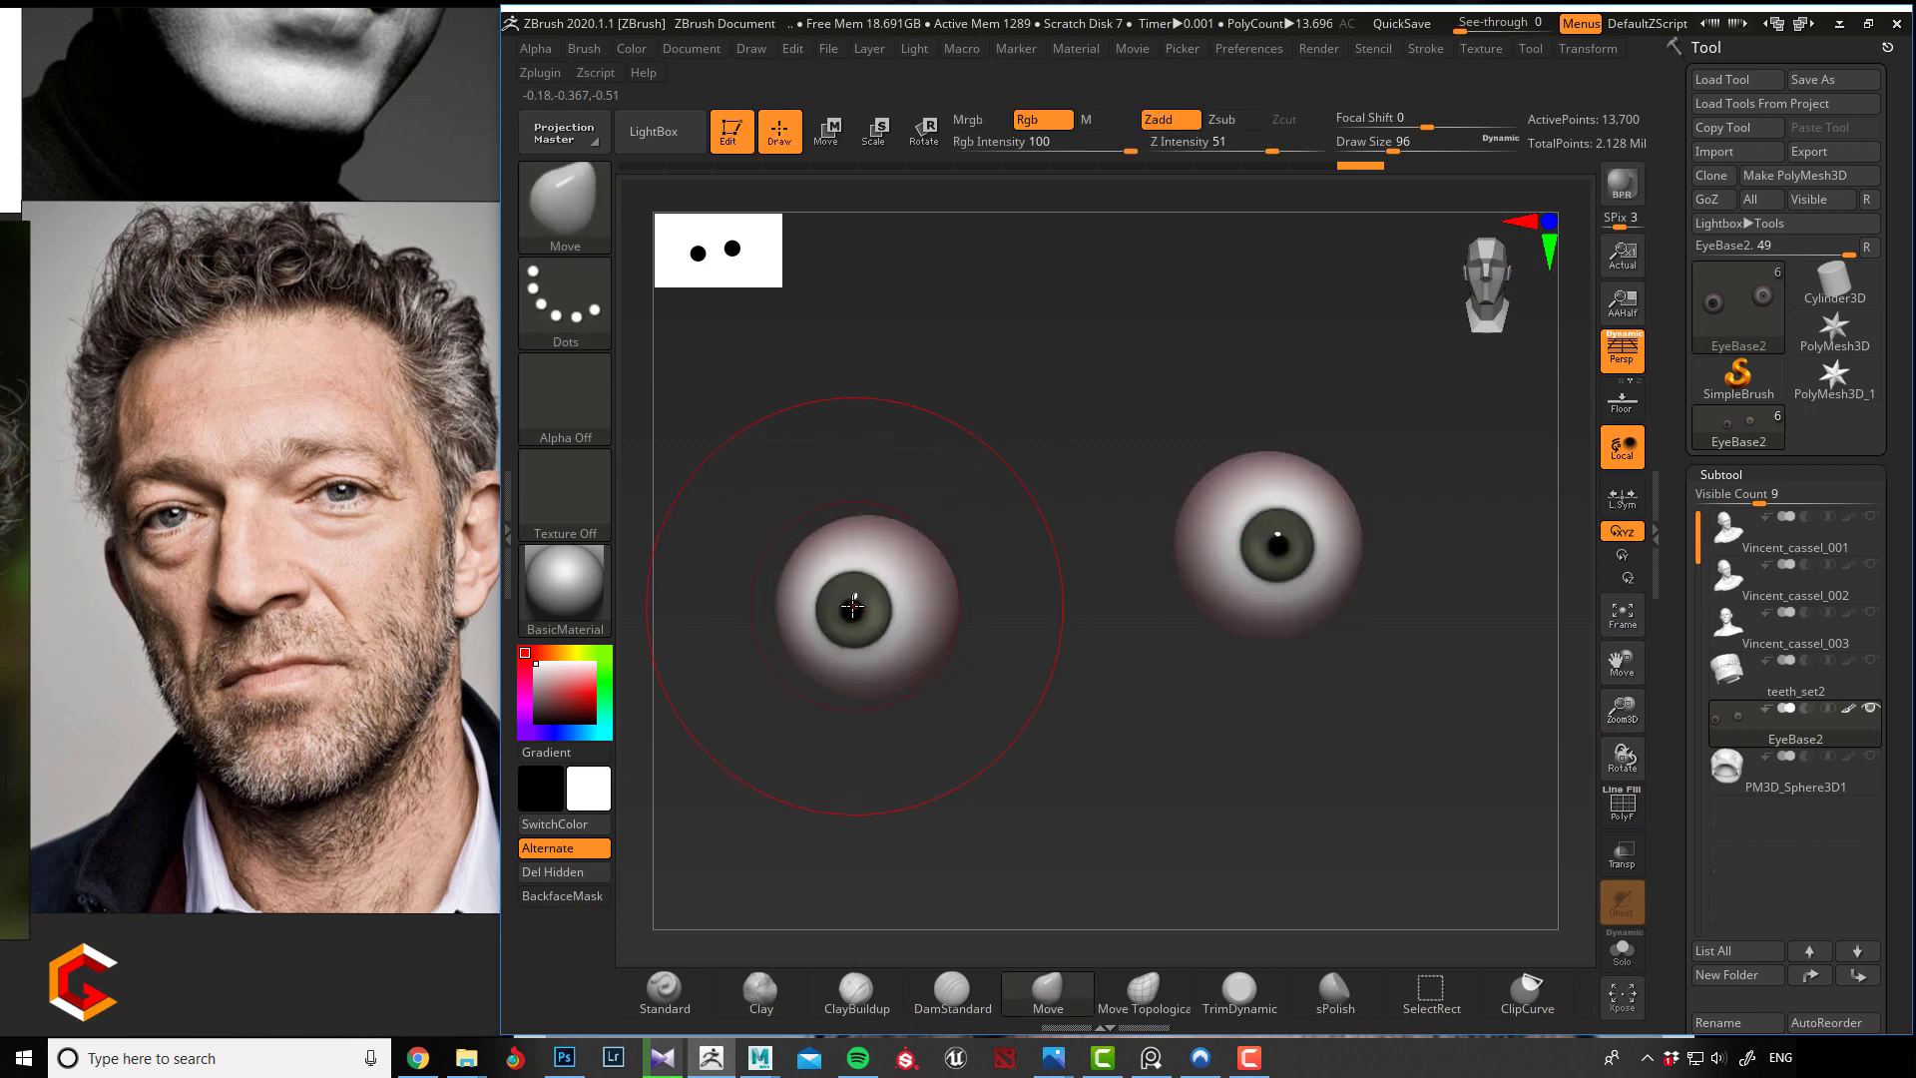
left_click(853, 610, "alt")
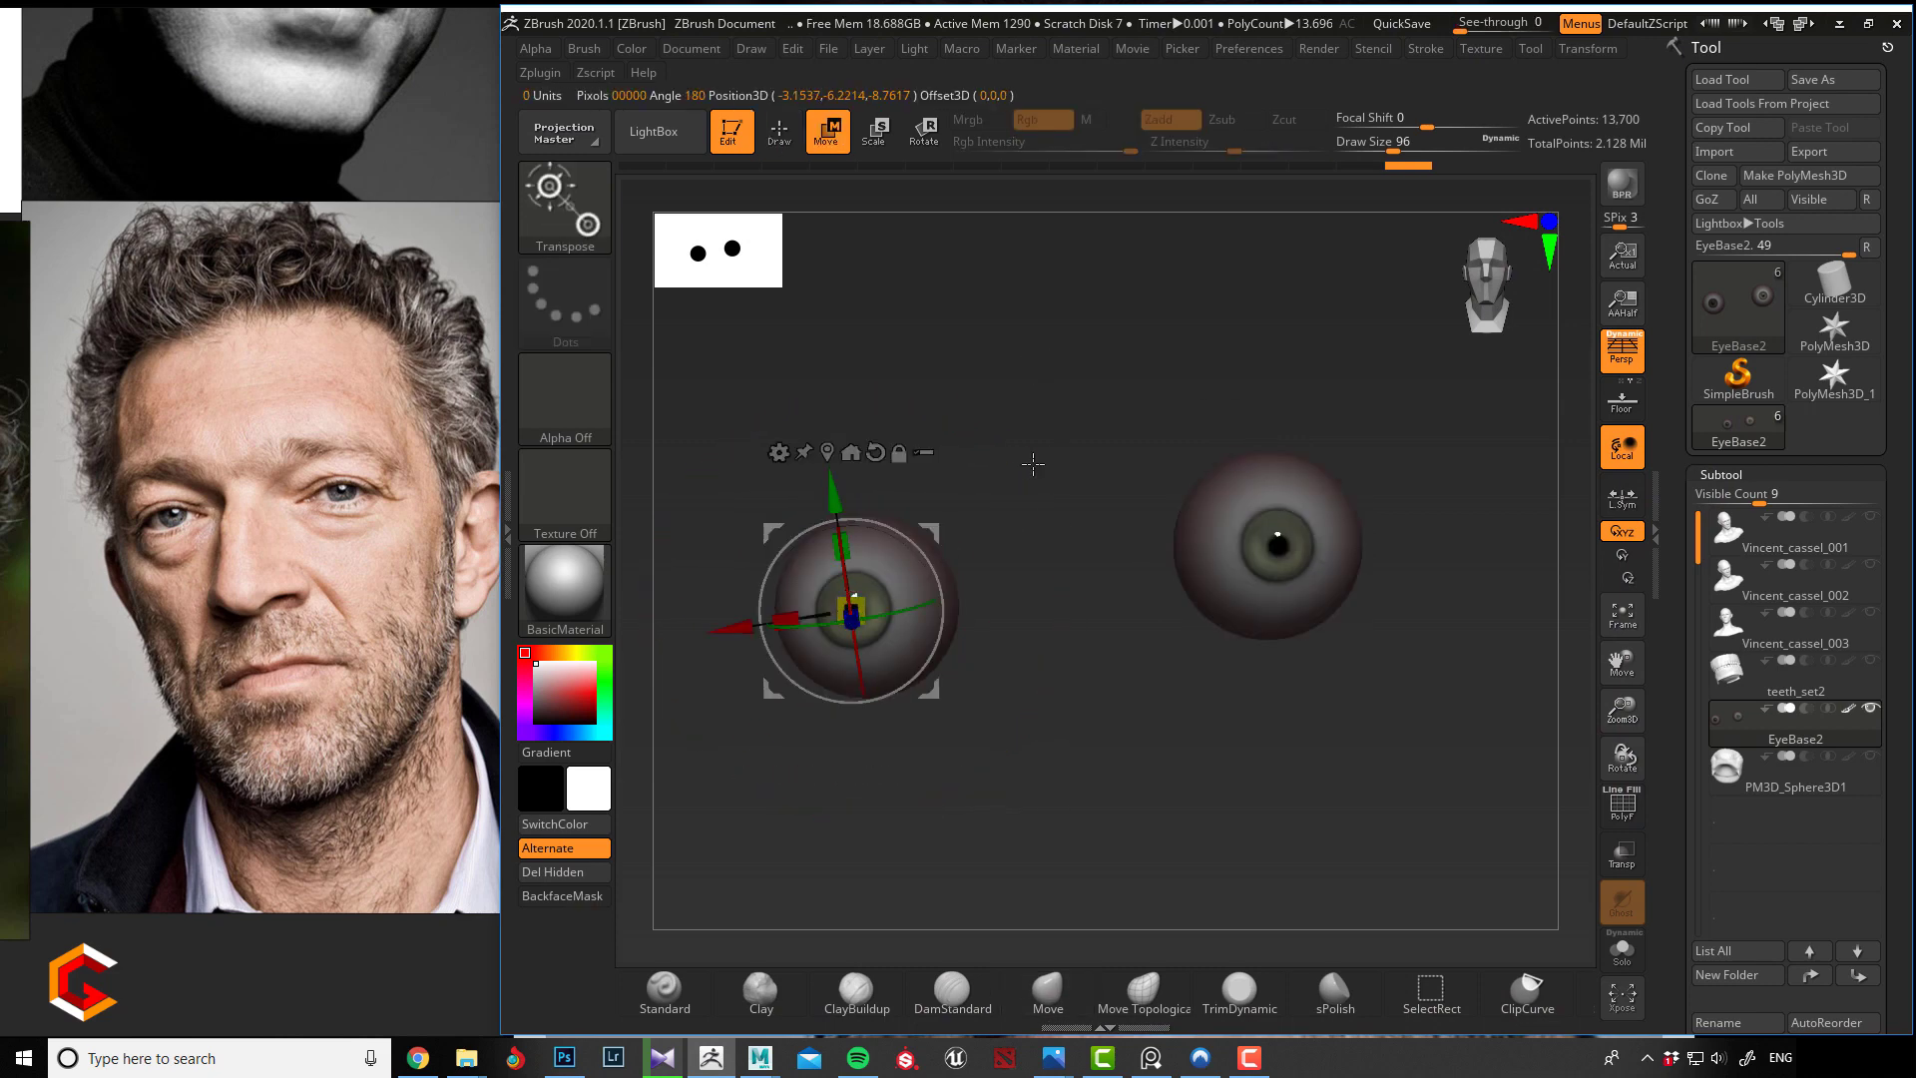
key("q")
left_click_drag(1108, 434, 1413, 796, "ctrl")
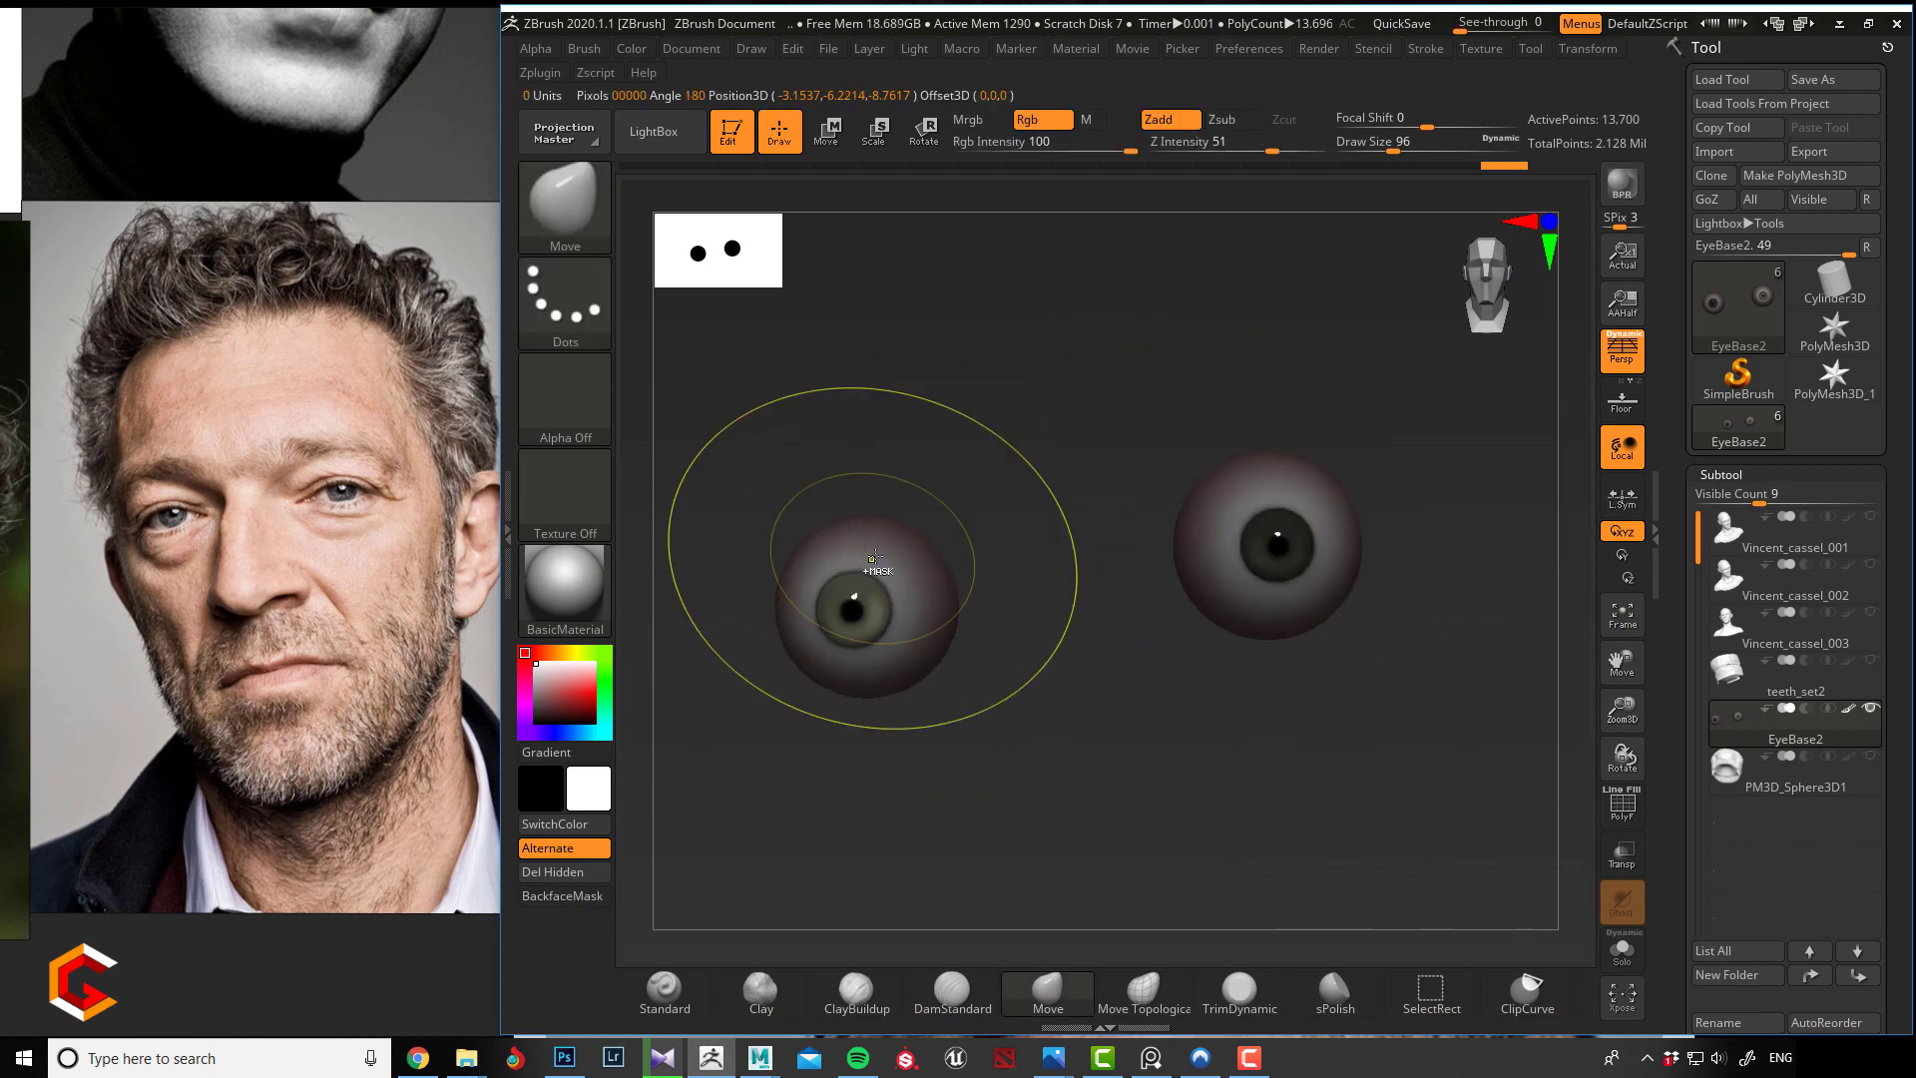
Check that the mask leaves only the left-hand iris free, activate the Move gizmo, and overlay the portrait at see-through 61.
left_click(1004, 487, "ctrl")
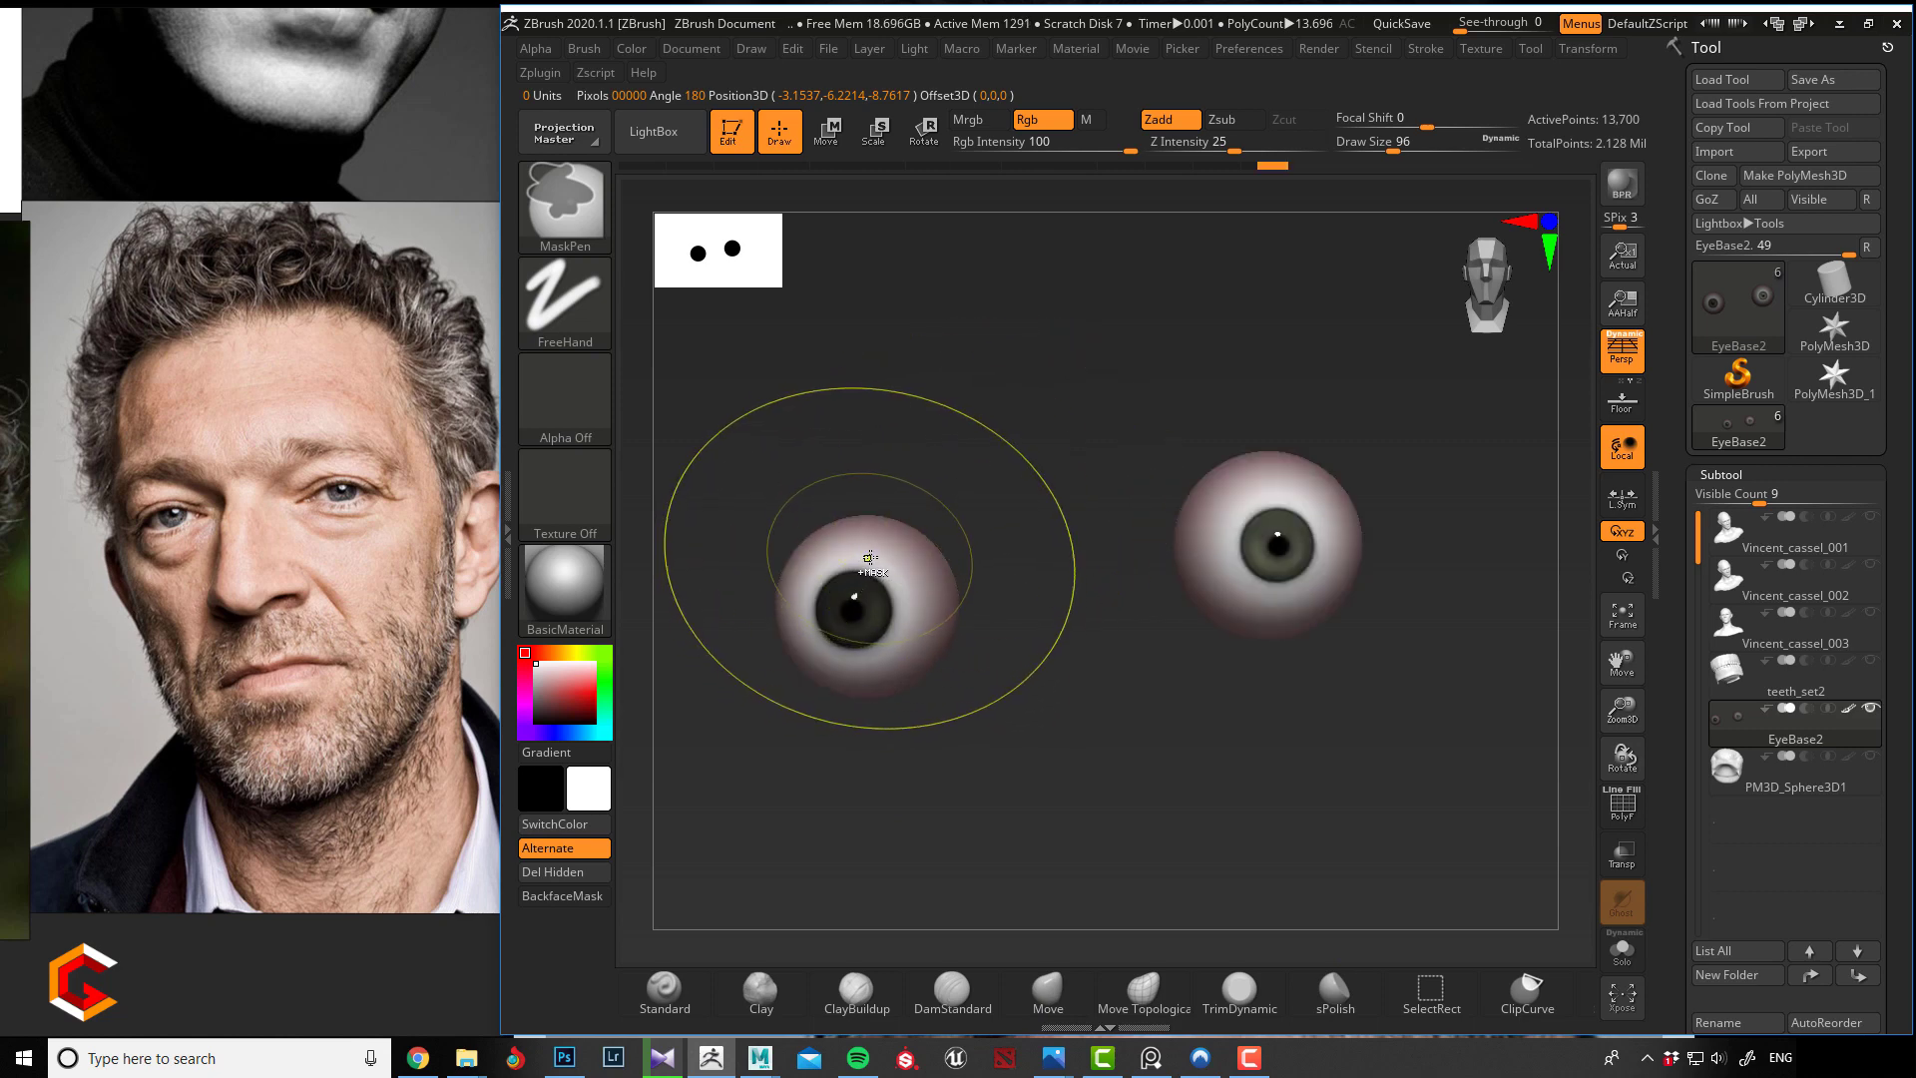
left_click(1045, 508, "ctrl")
key("w")
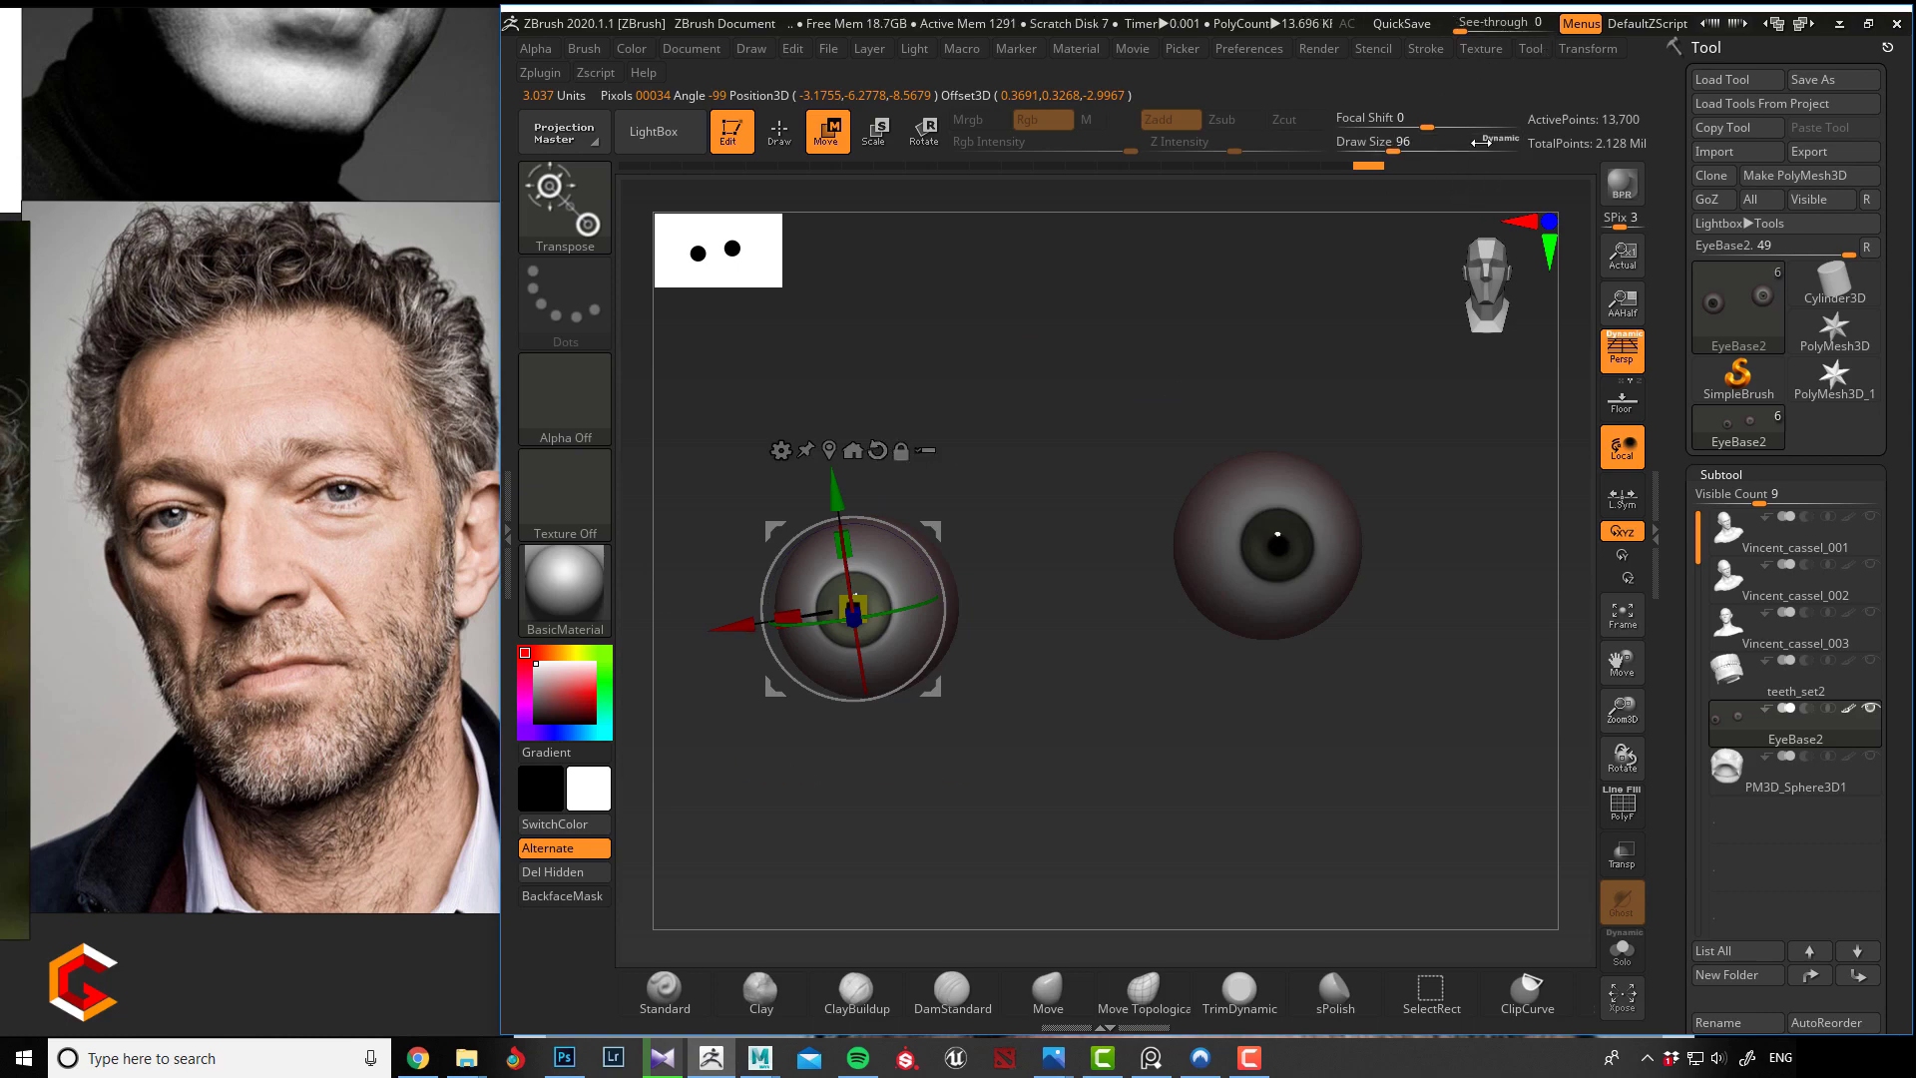
left_click_drag(1467, 32, 1510, 34)
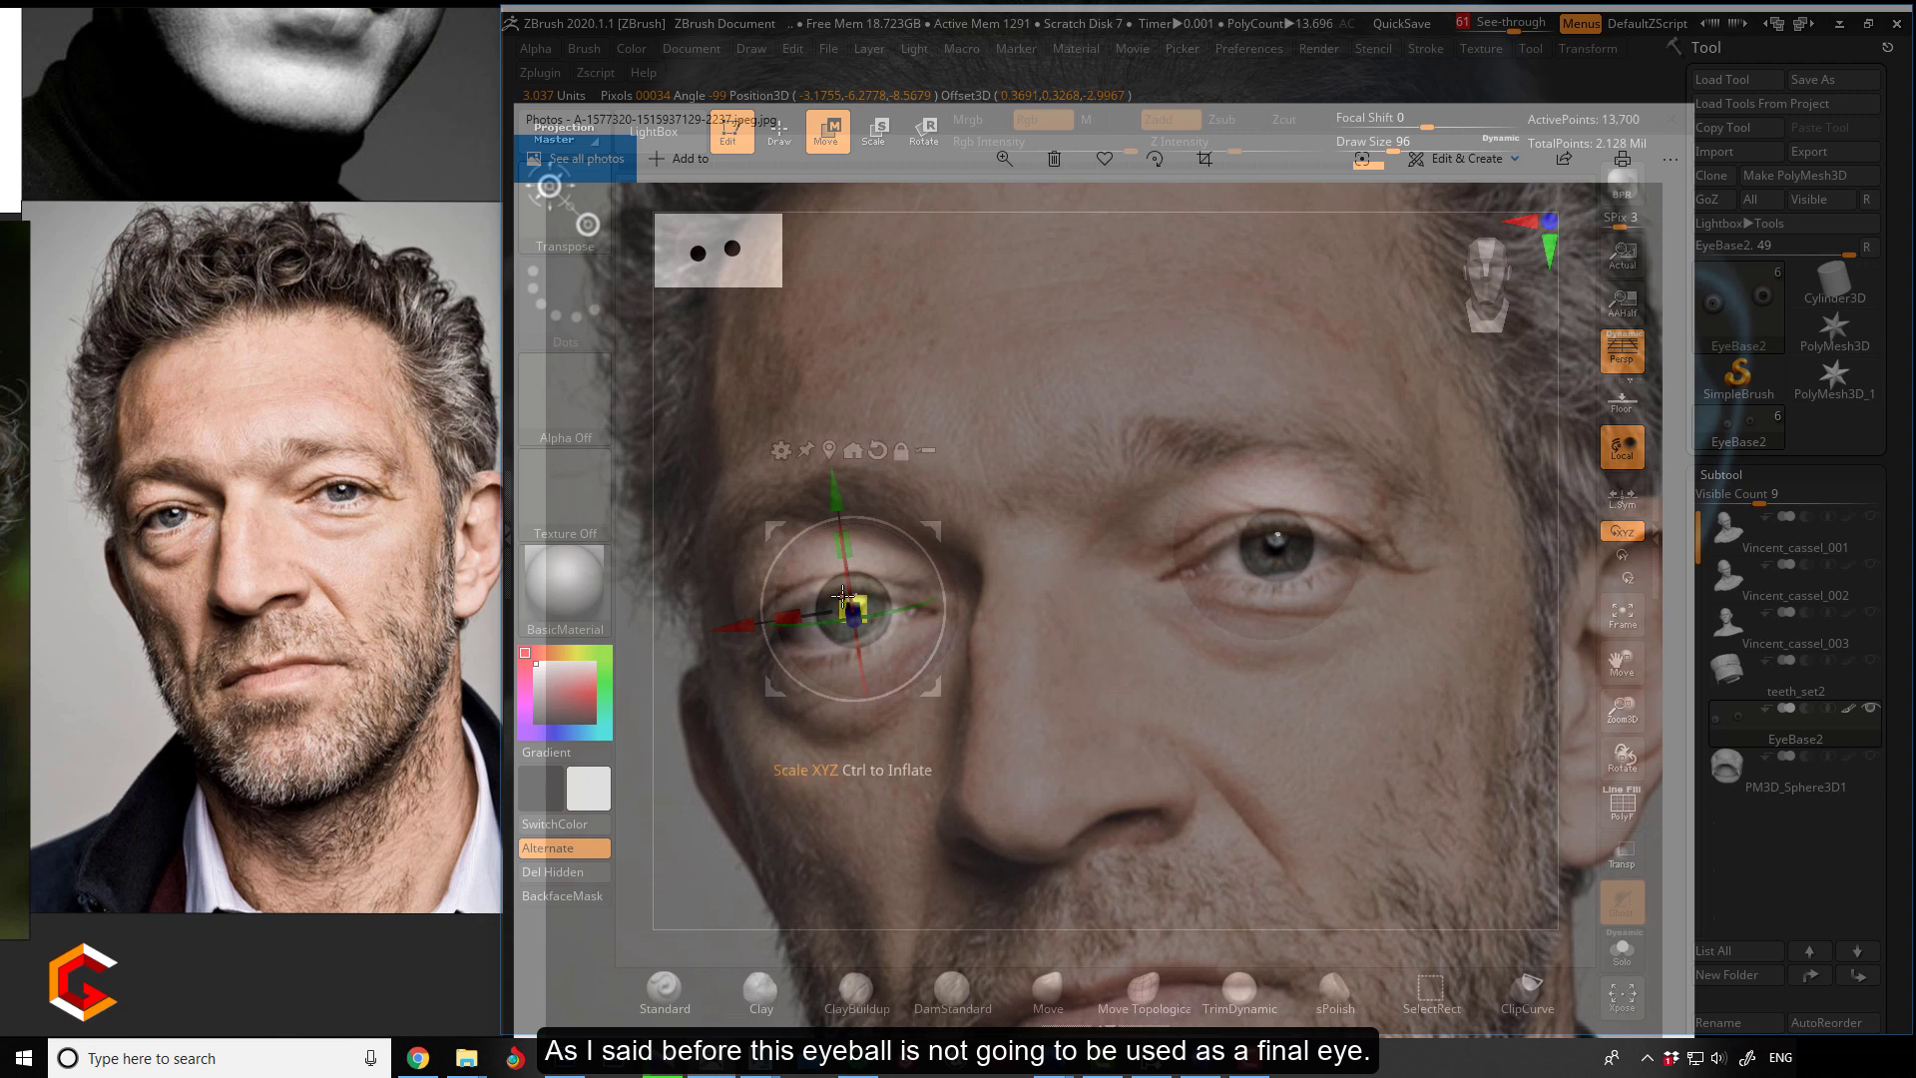
Scale the left-hand iris down uniformly to fit the photo, and return to Draw mode with the mask cleared.
left_click_drag(844, 597, 845, 597)
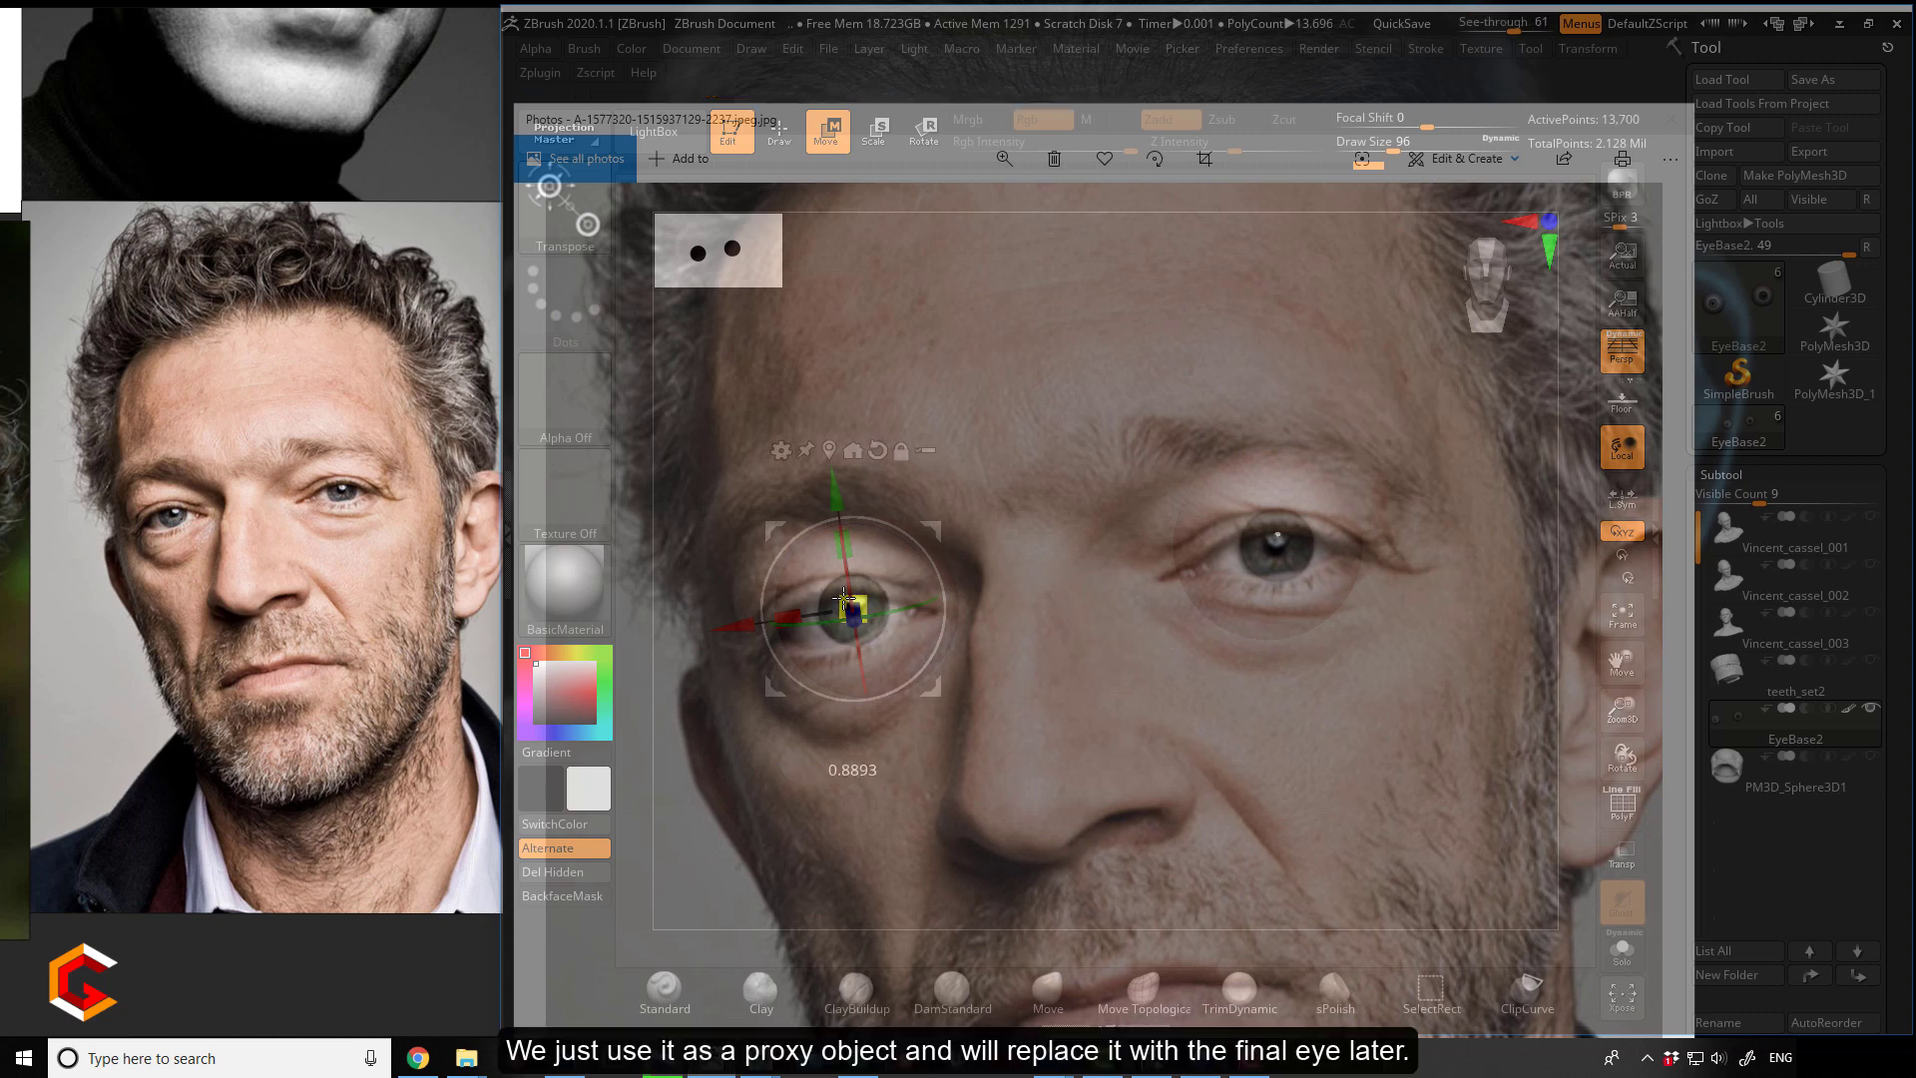
left_click_drag(844, 597, 844, 600)
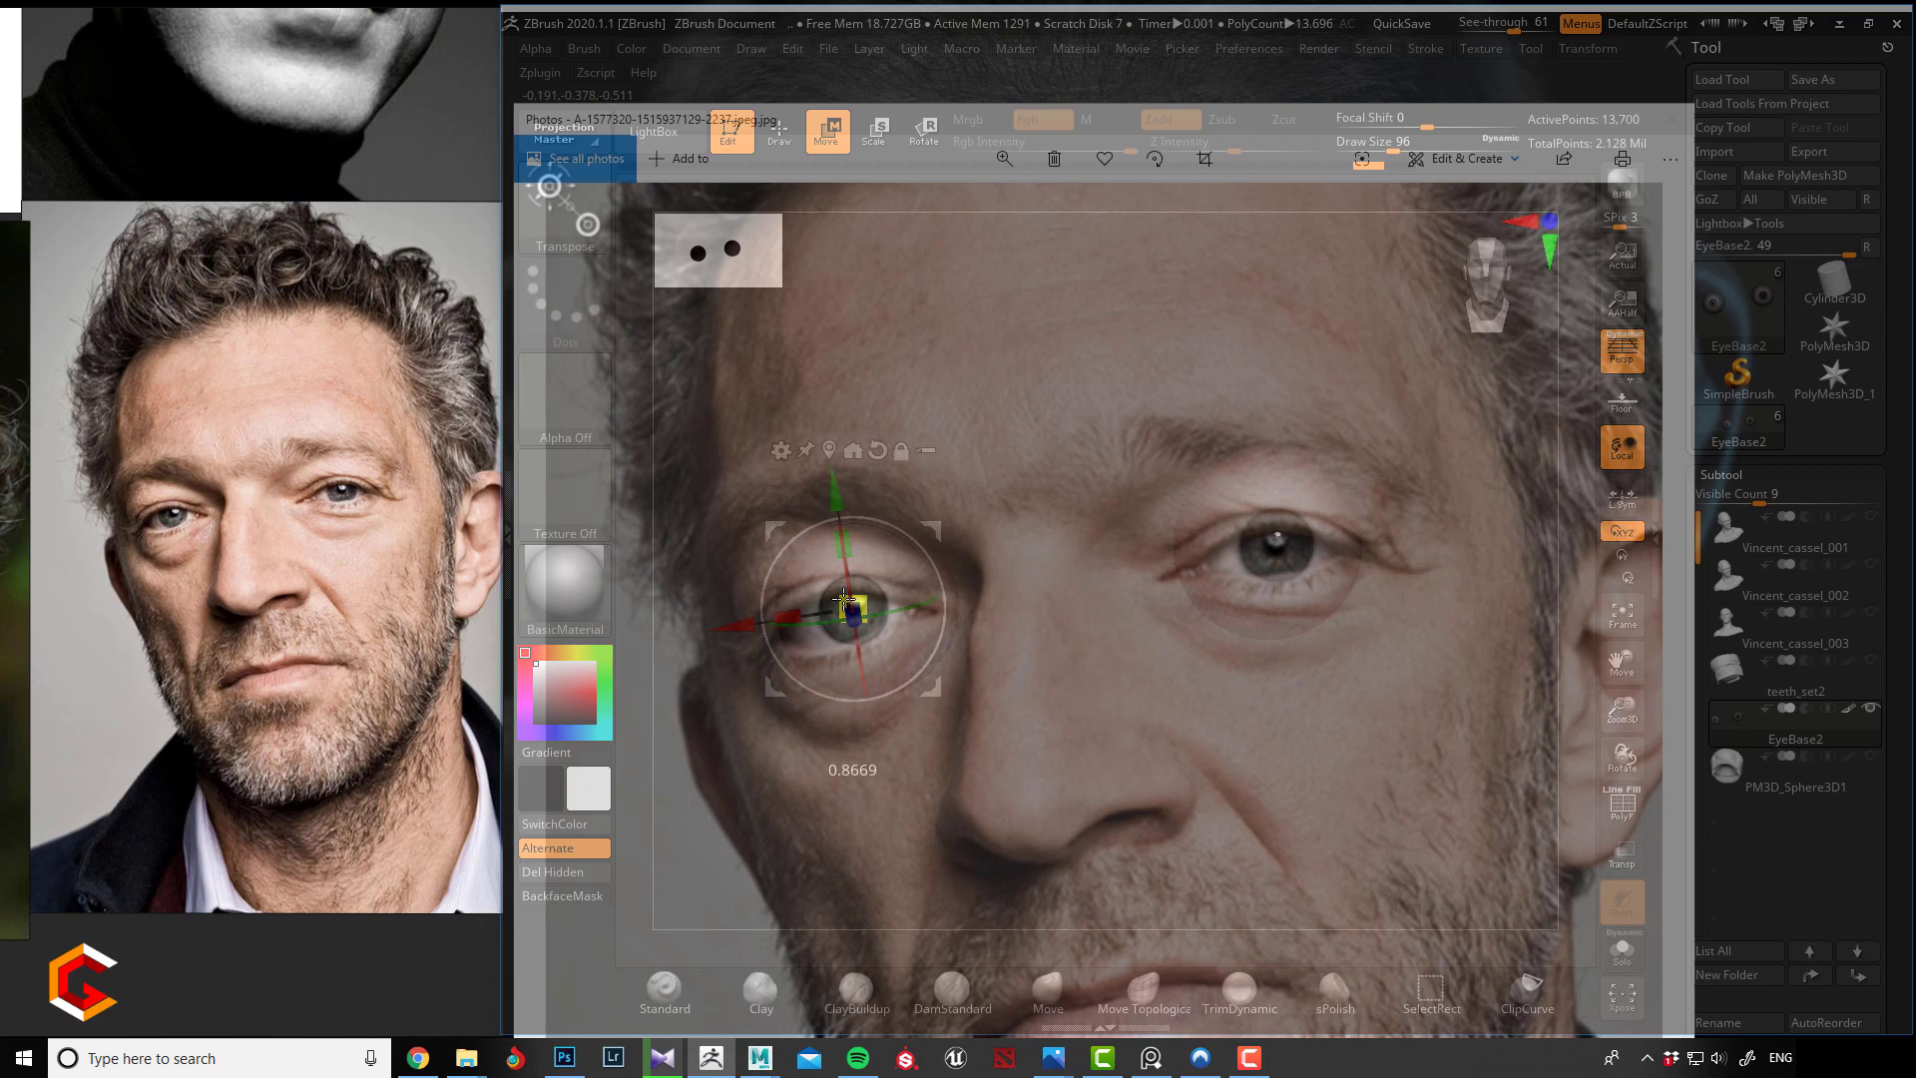
left_click_drag(844, 600, 847, 604)
key("q")
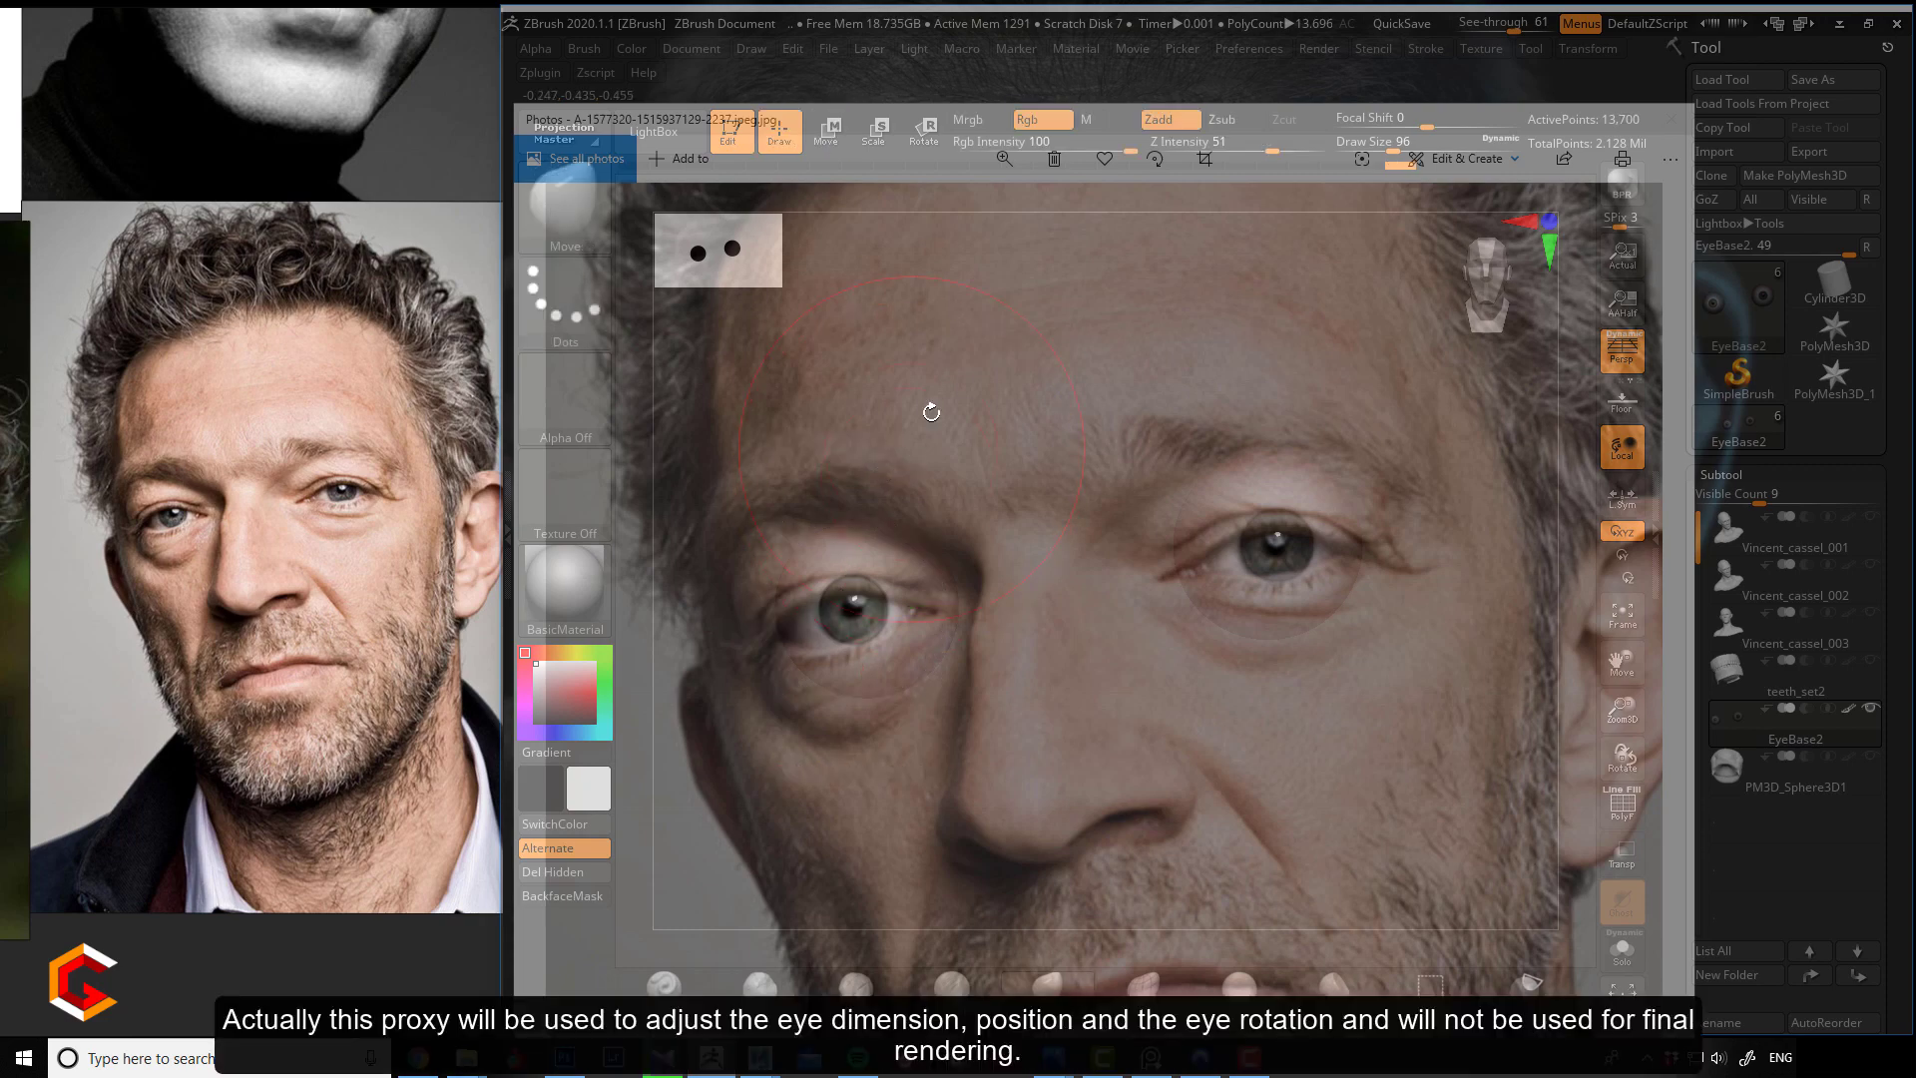
key("ctrl")
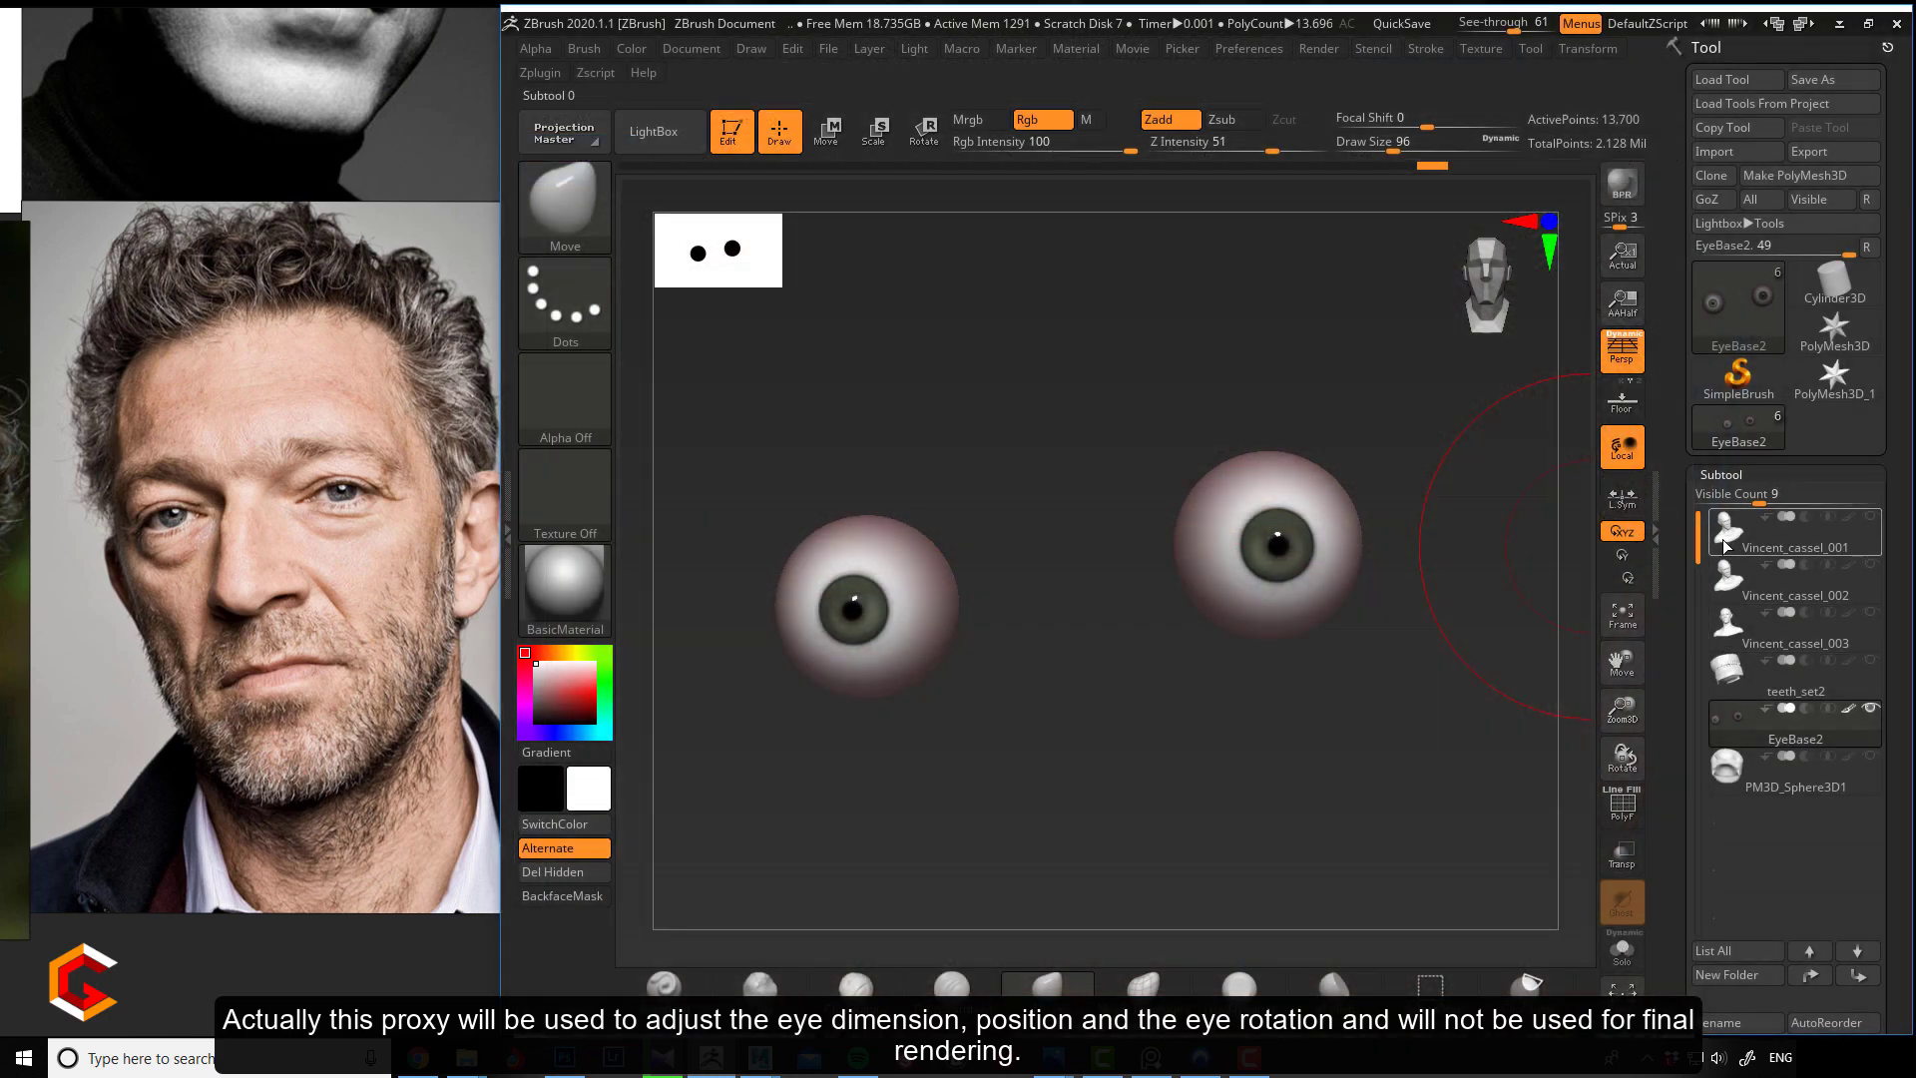
Show the head around the eyes again and make the Vincent_cassel_003 subtool active.
left_click(1728, 539)
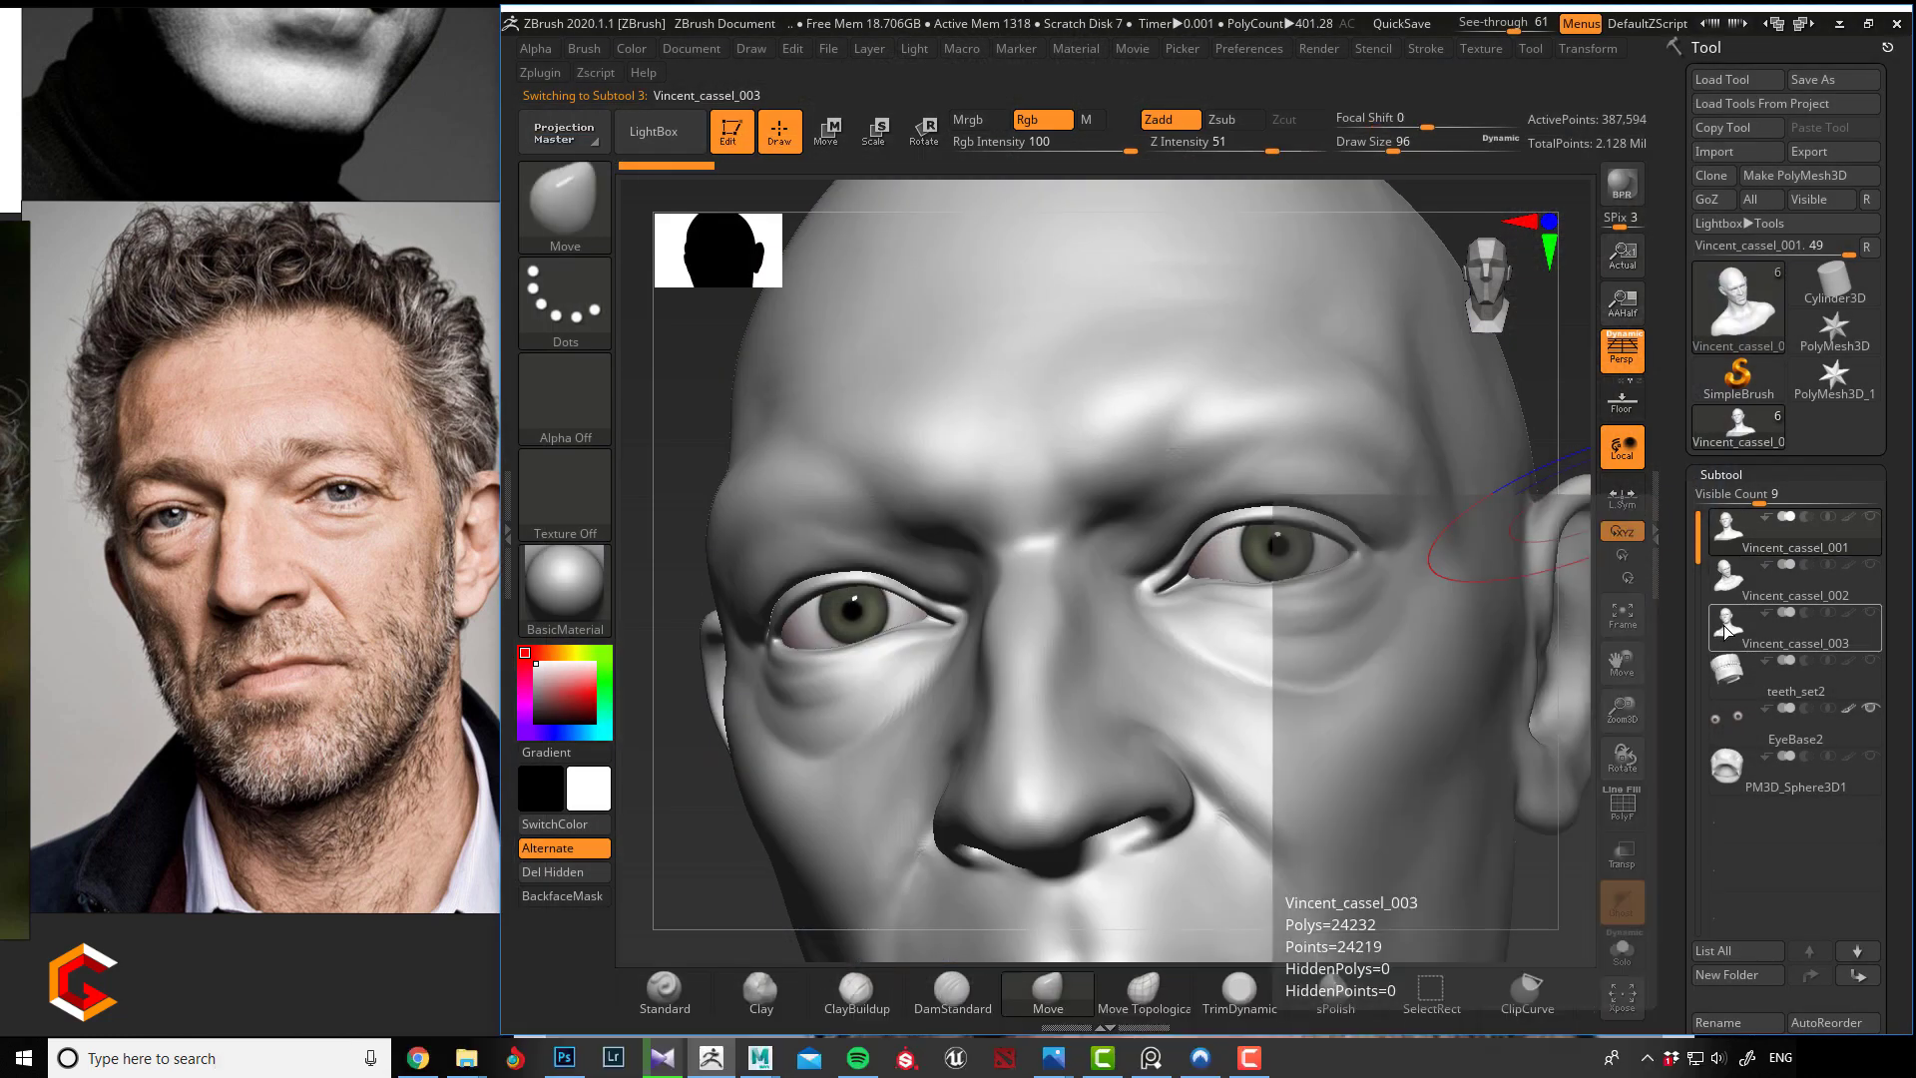
left_click(1724, 630)
key("Up")
key("Up")
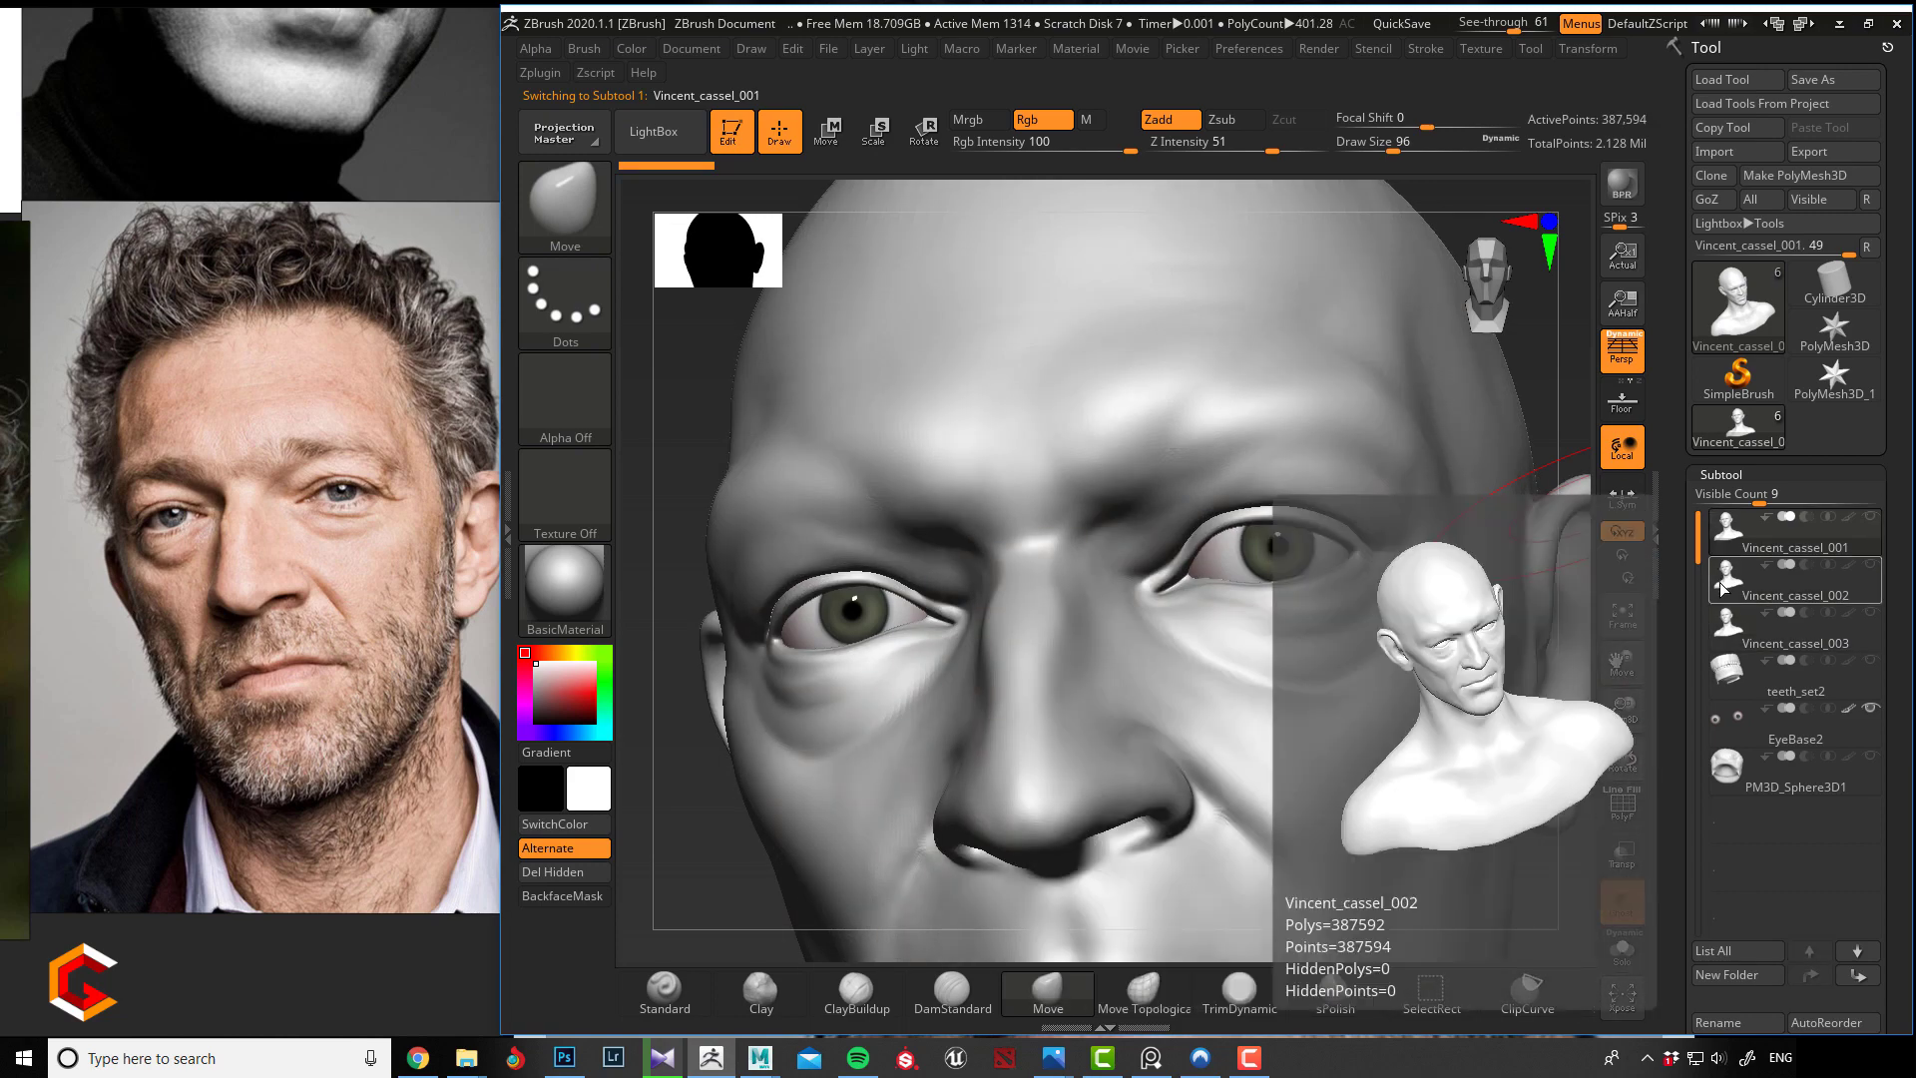
left_click(1723, 631)
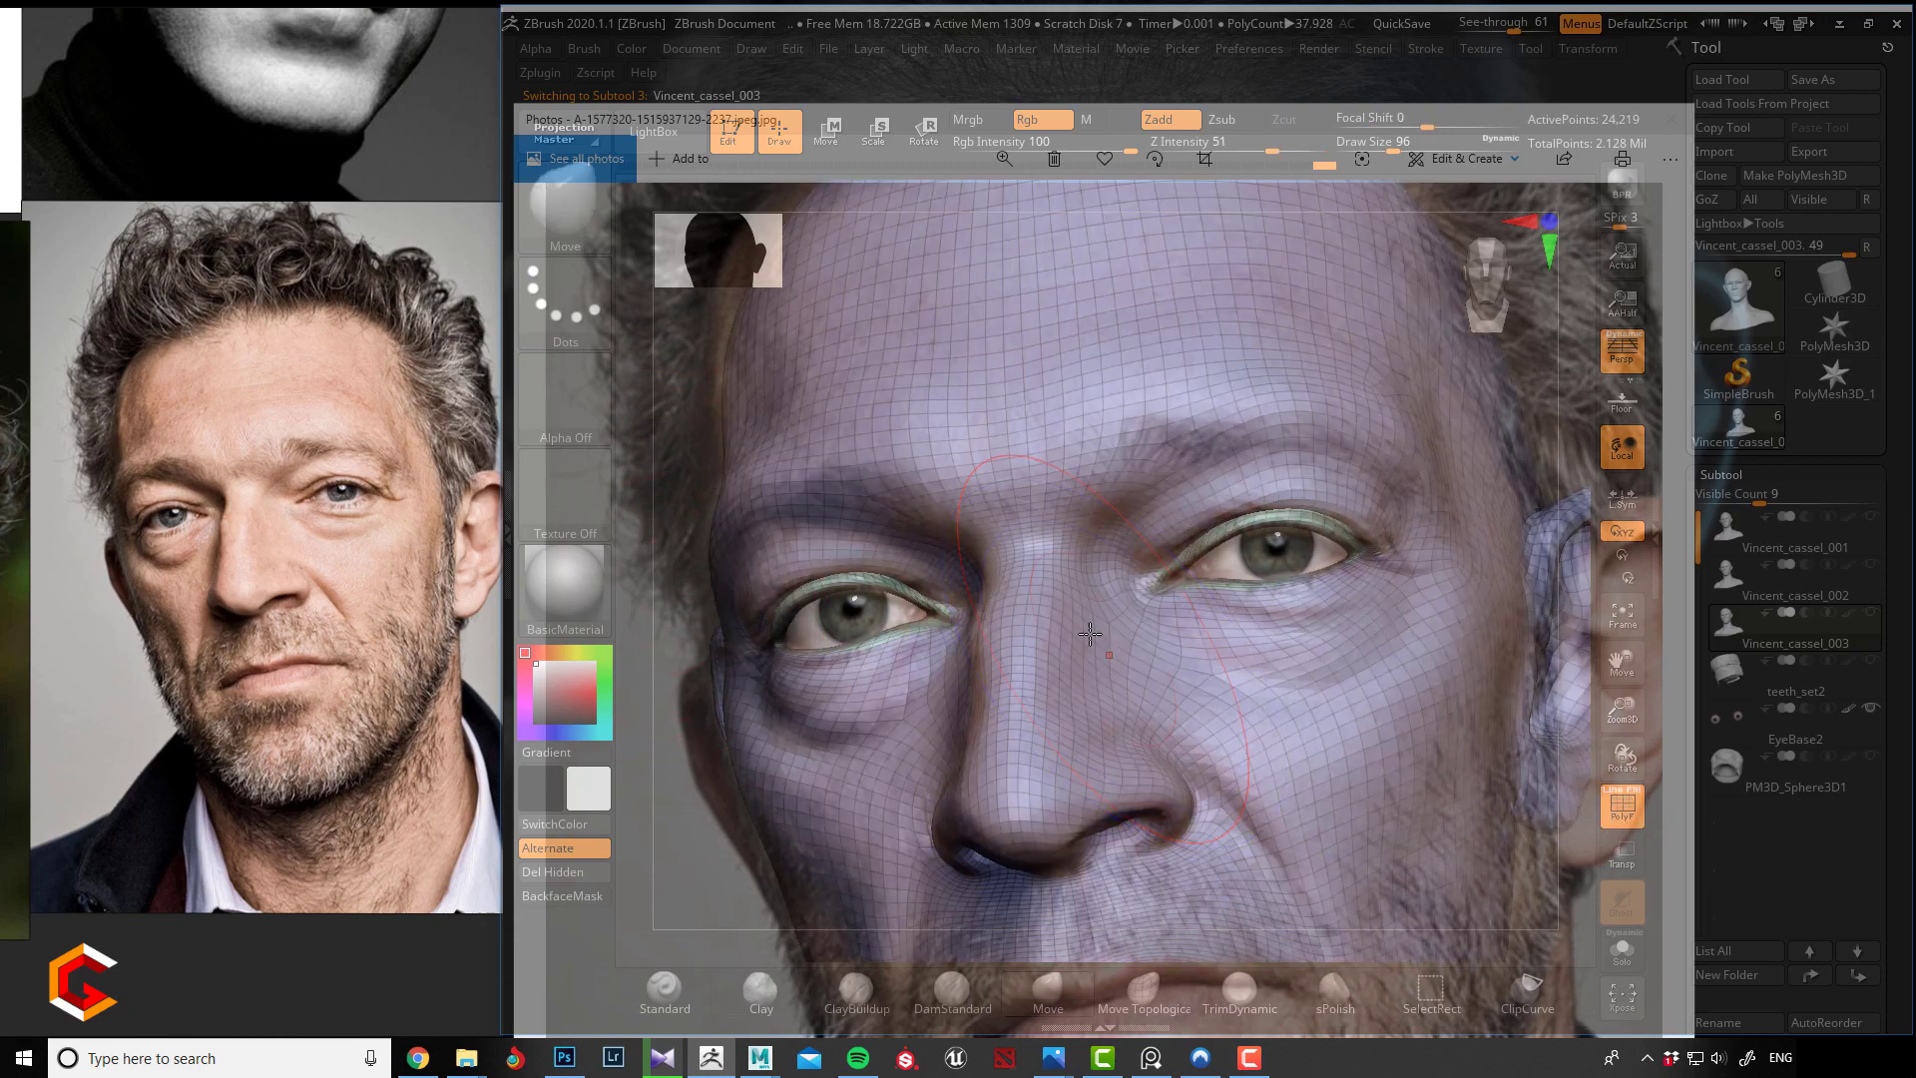
Show the head's polyframe as lines without polygroup colors, set the draw size to 32, and overlay the portrait at see-through 61.
key("shift+f")
mouse_move(1517, 45)
left_mouse_down()
mouse_move(1557, 37)
mouse_move(1519, 38)
left_mouse_up()
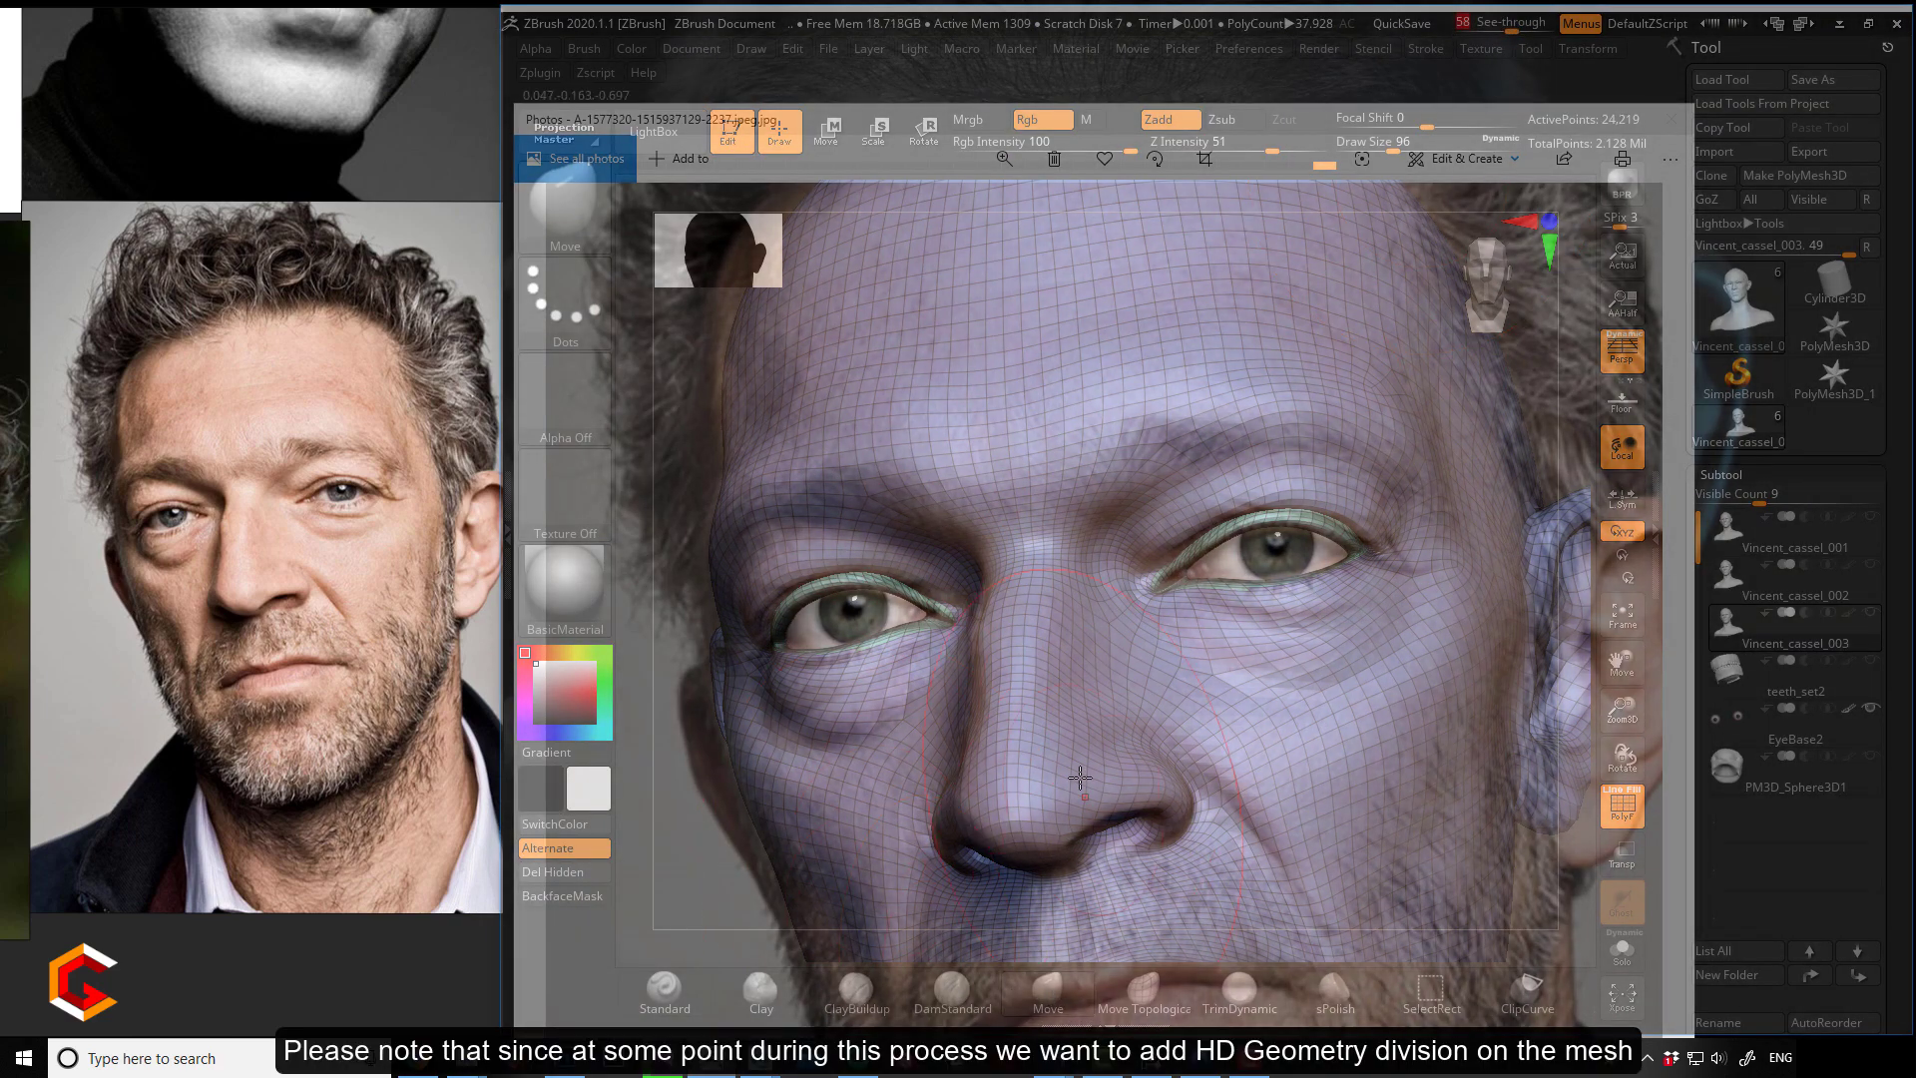
key("bracketleft")
key("bracketleft")
key("bracketleft")
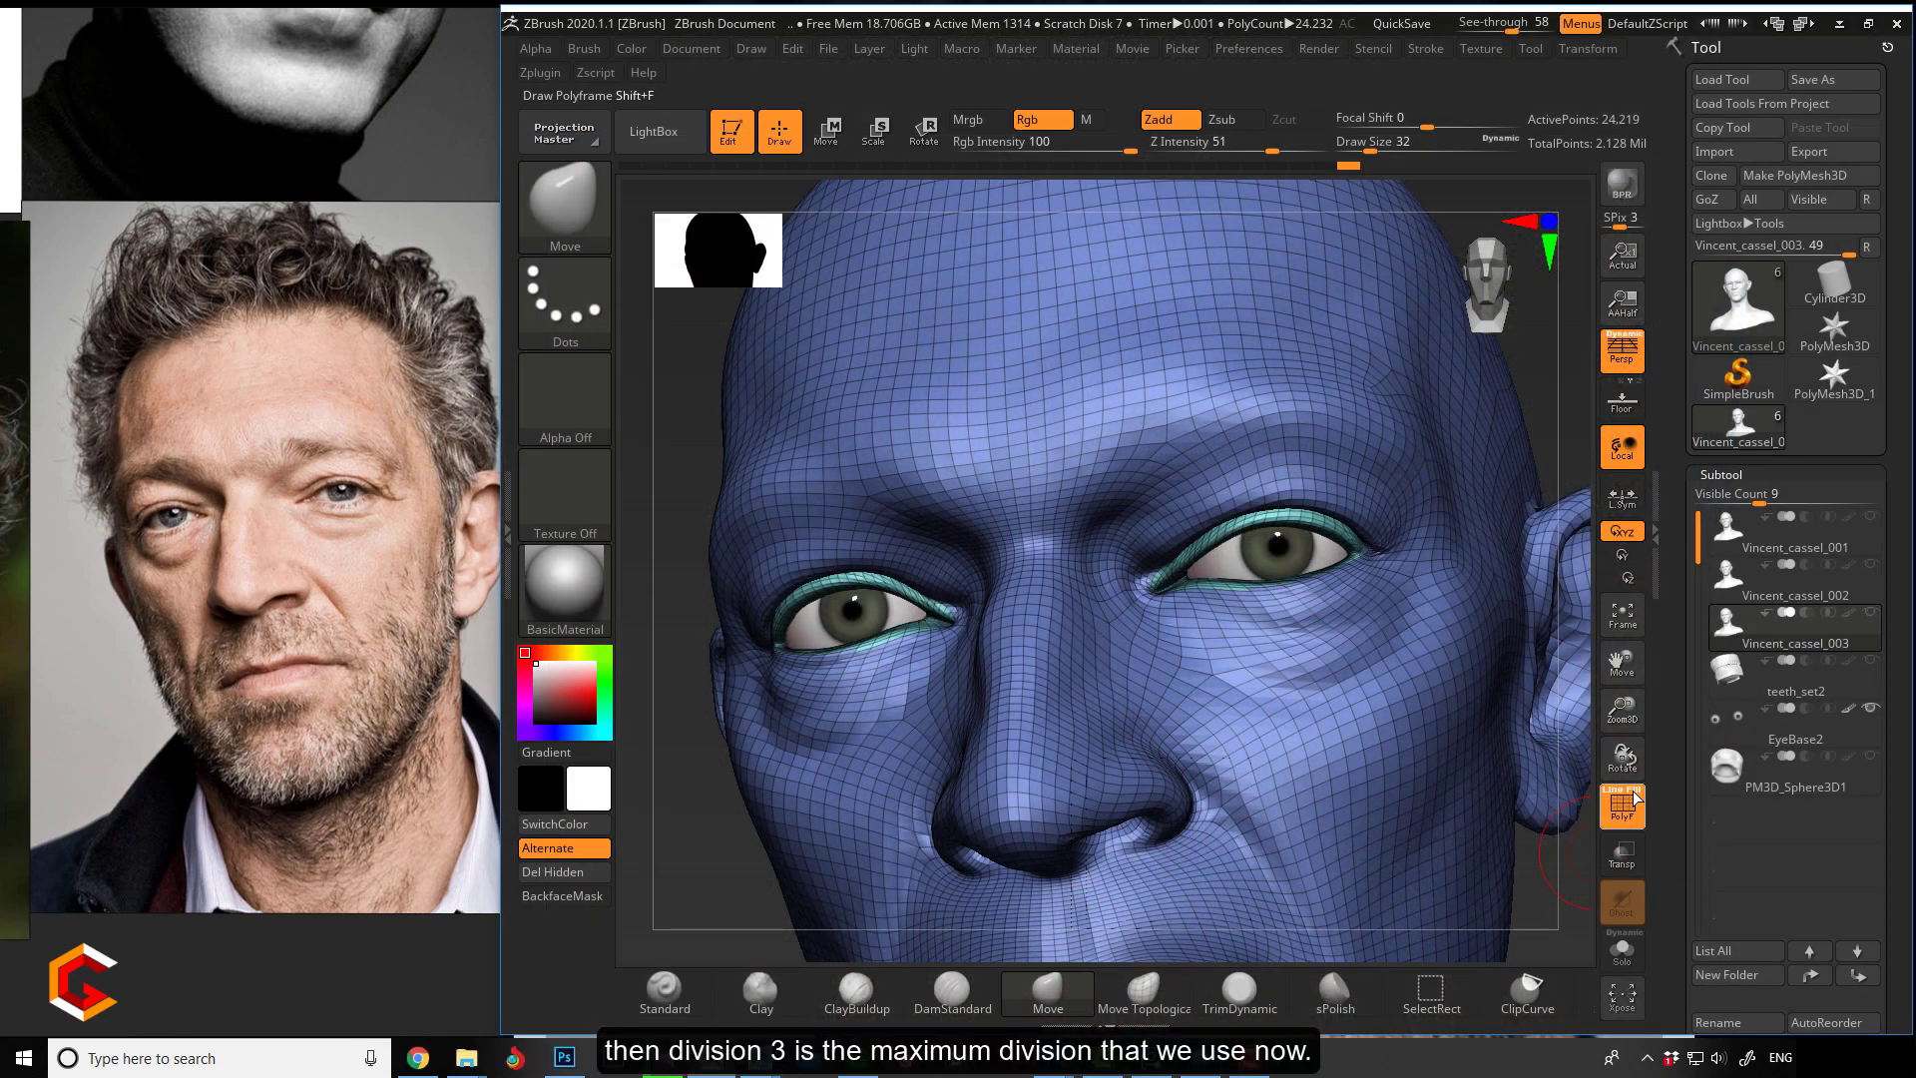
left_click(1635, 789)
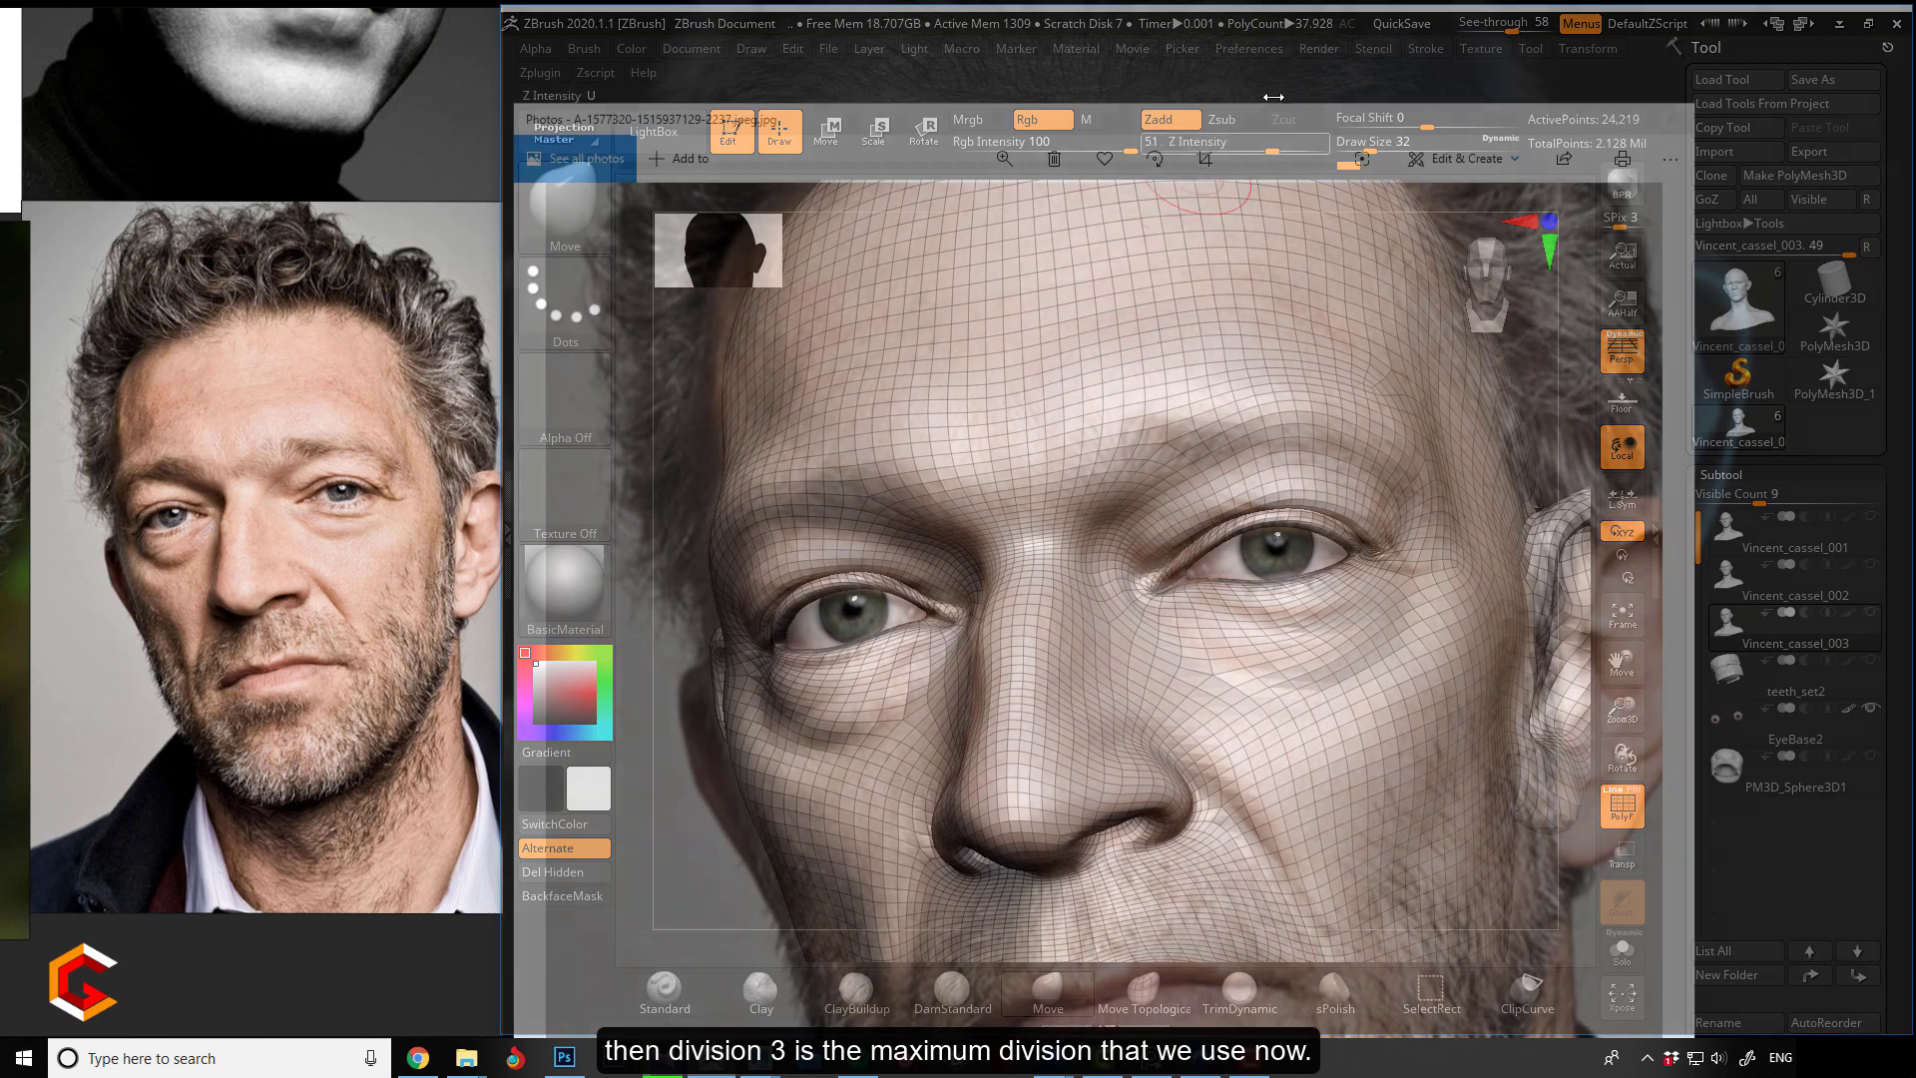
mouse_move(1509, 22)
left_mouse_down()
mouse_move(1555, 40)
mouse_move(1511, 40)
left_mouse_up()
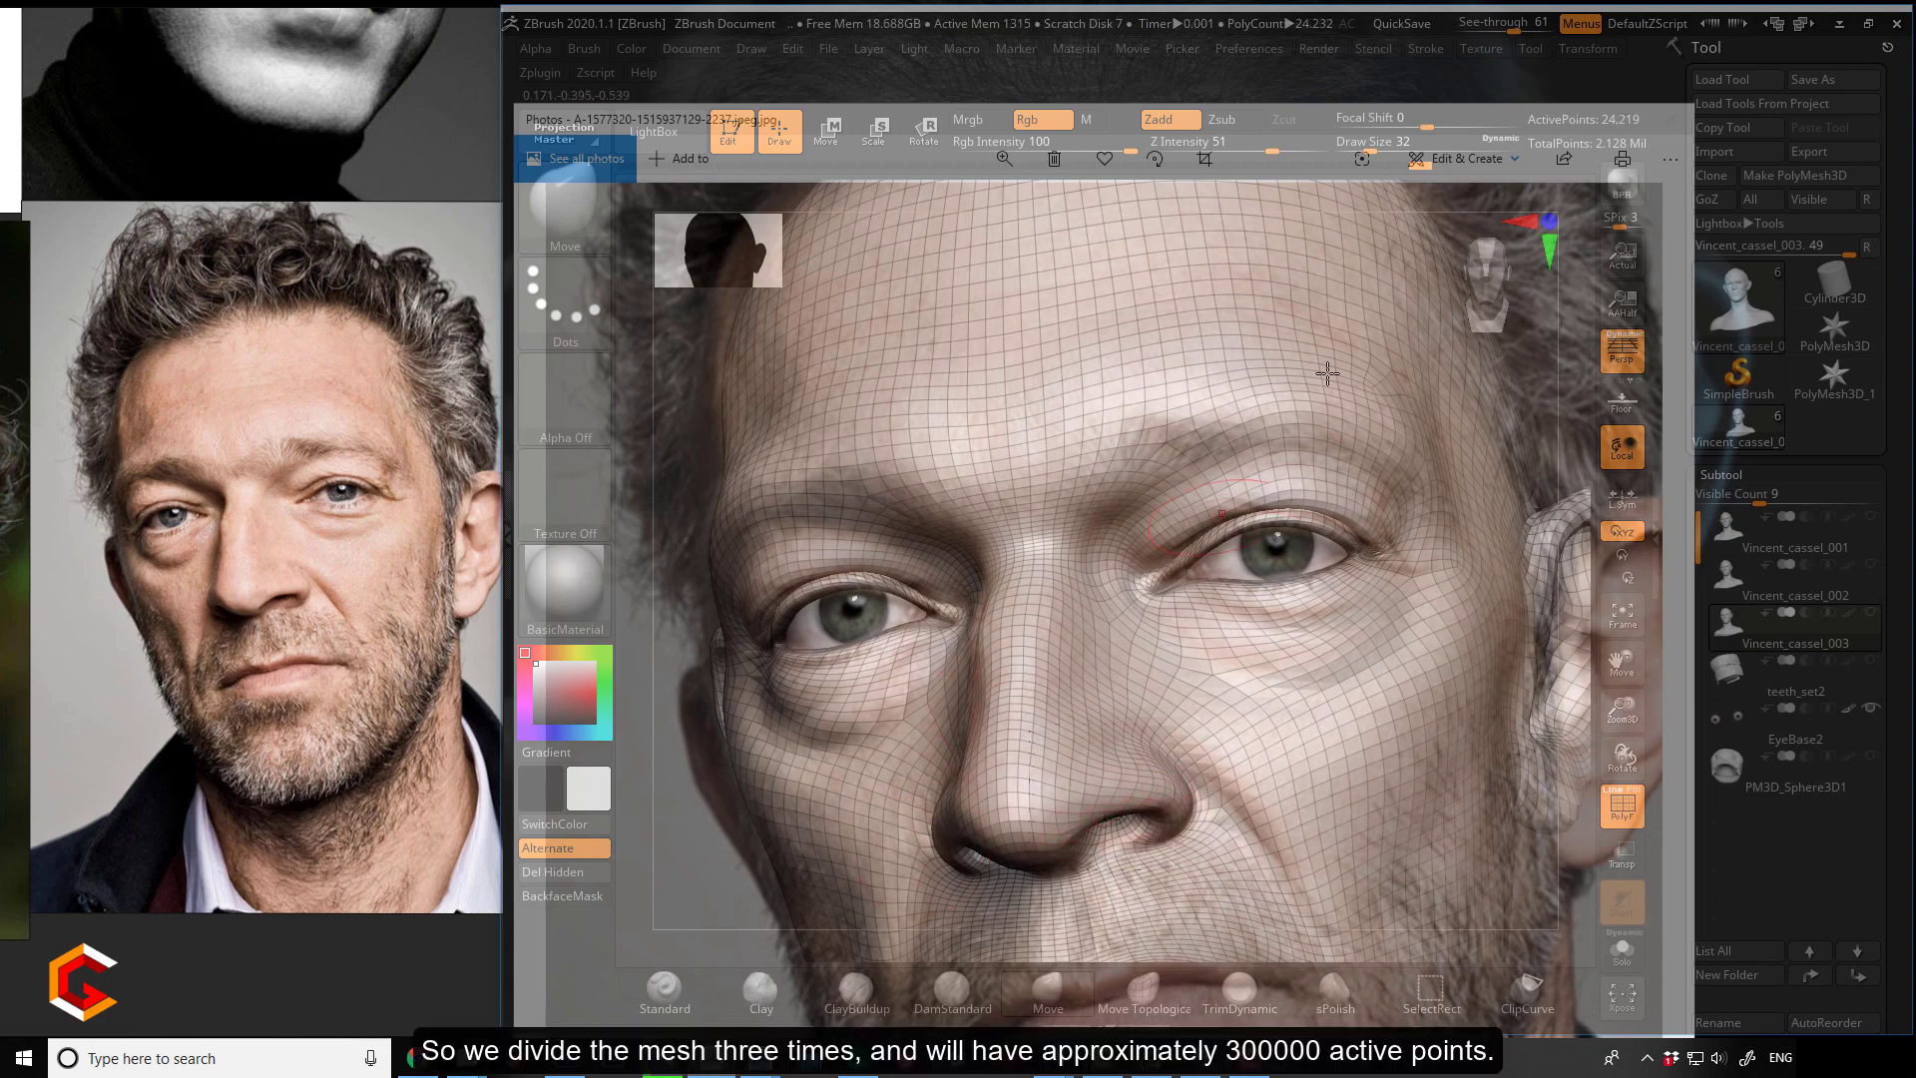
Refine the eye area against the portrait with the Move brush at see-through 60 and 100, varying the draw size.
mouse_move(1514, 32)
left_mouse_down()
mouse_move(1459, 32)
mouse_move(1547, 36)
mouse_move(1497, 36)
mouse_move(1542, 38)
mouse_move(1514, 40)
left_mouse_up()
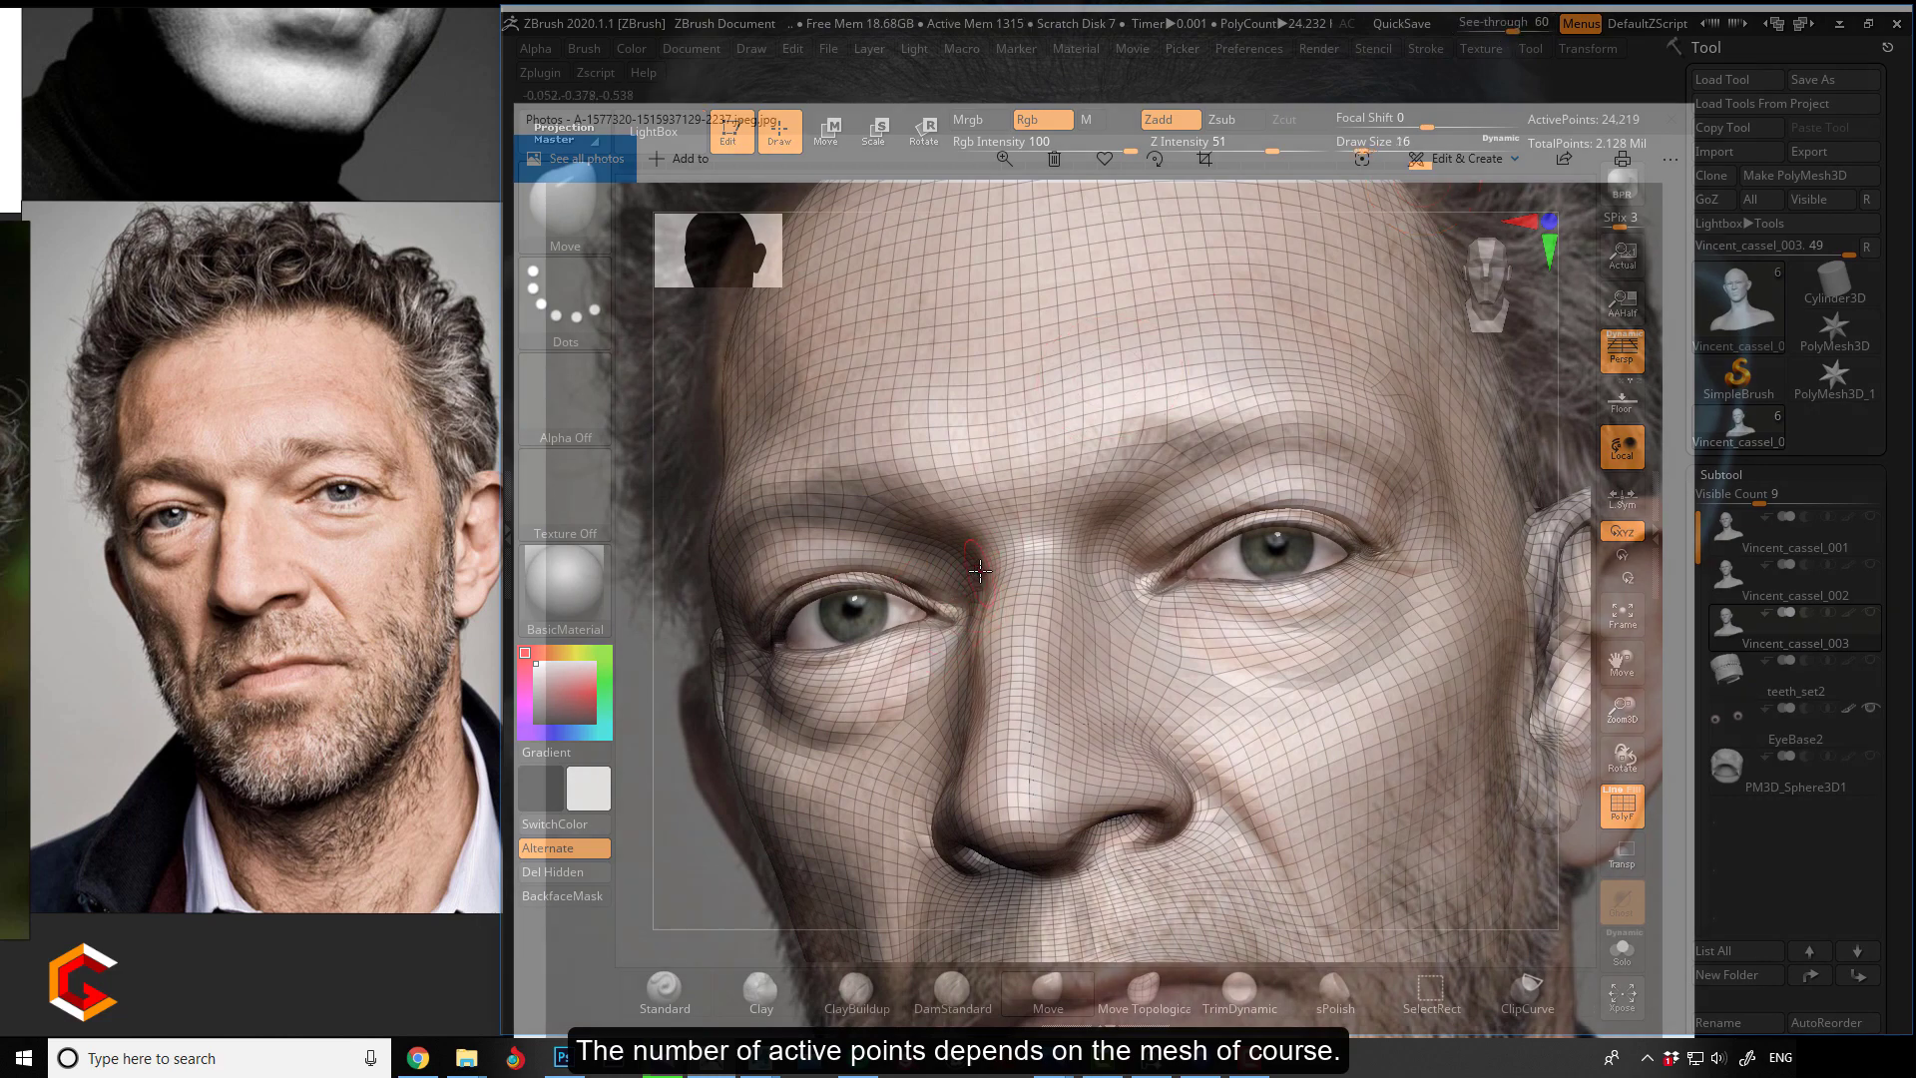
key("bracketright")
key("bracketright")
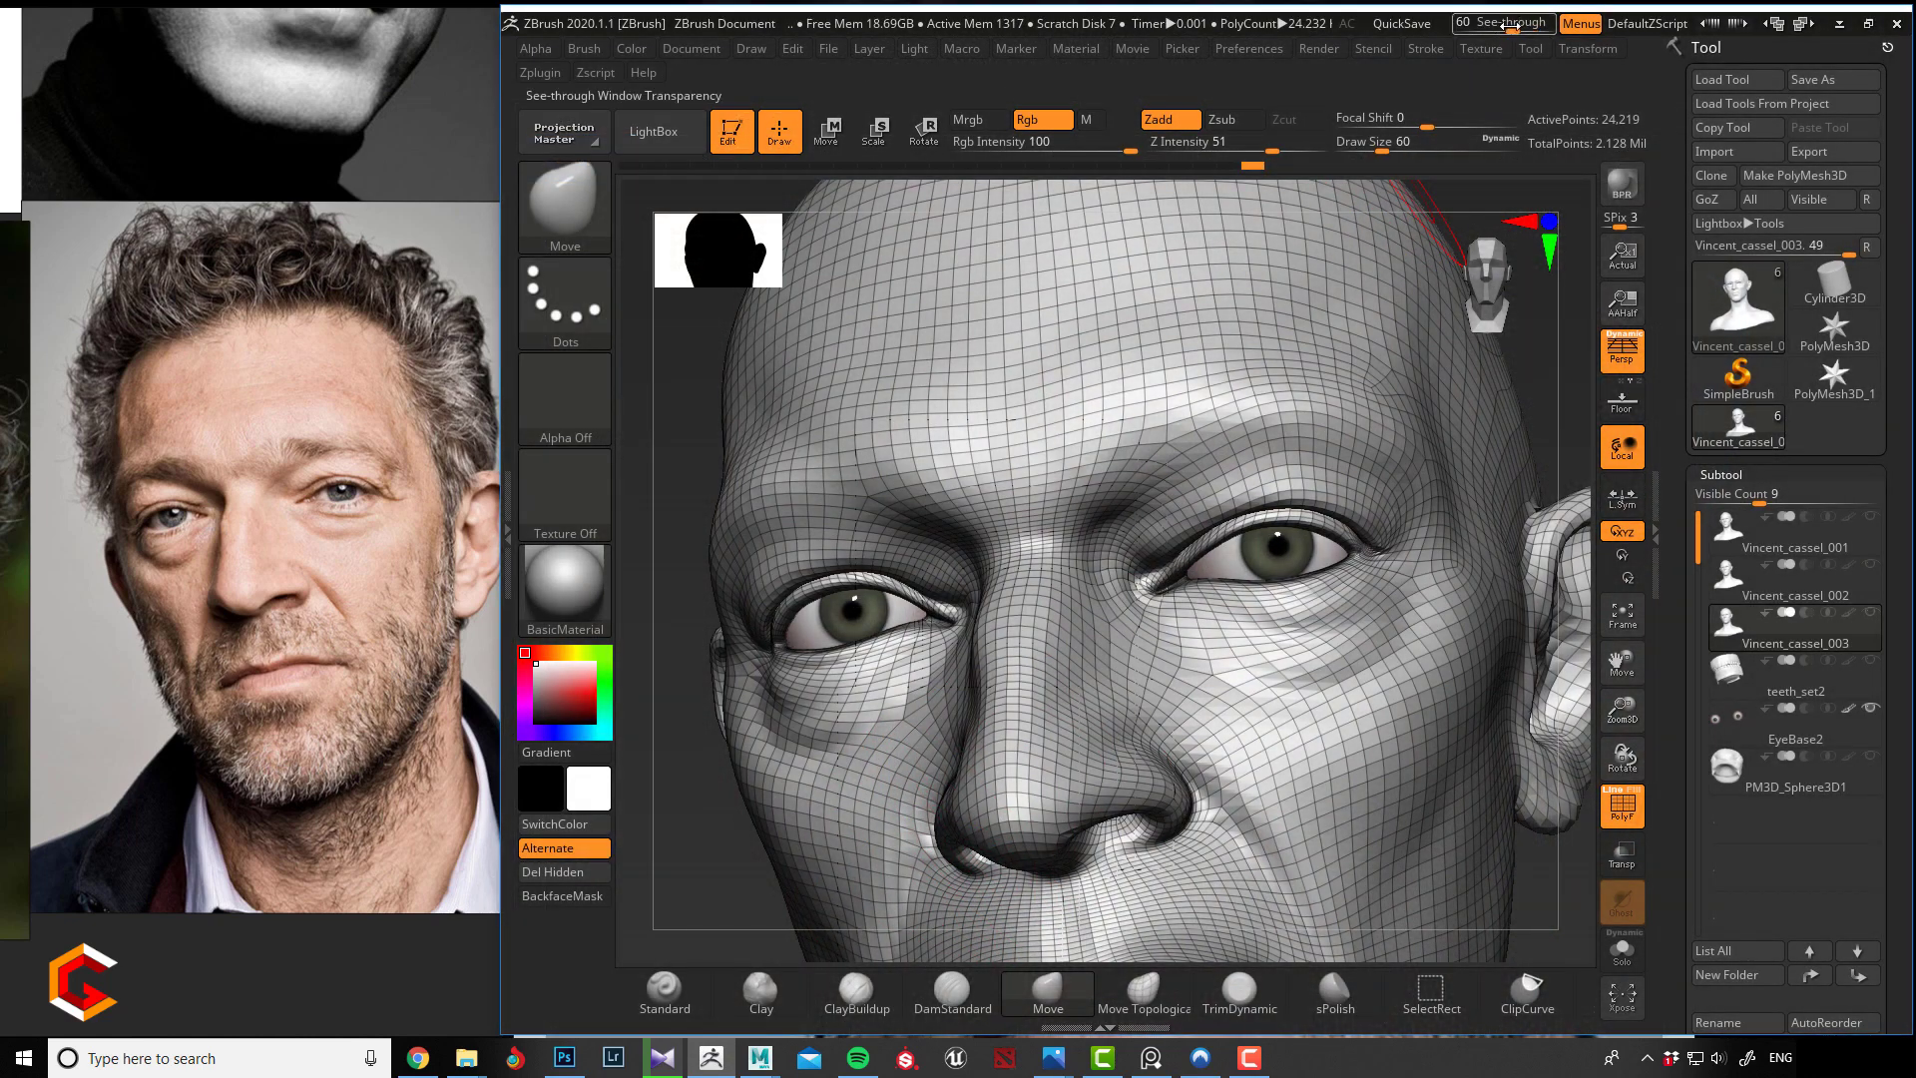
left_click_drag(1509, 25, 1553, 49)
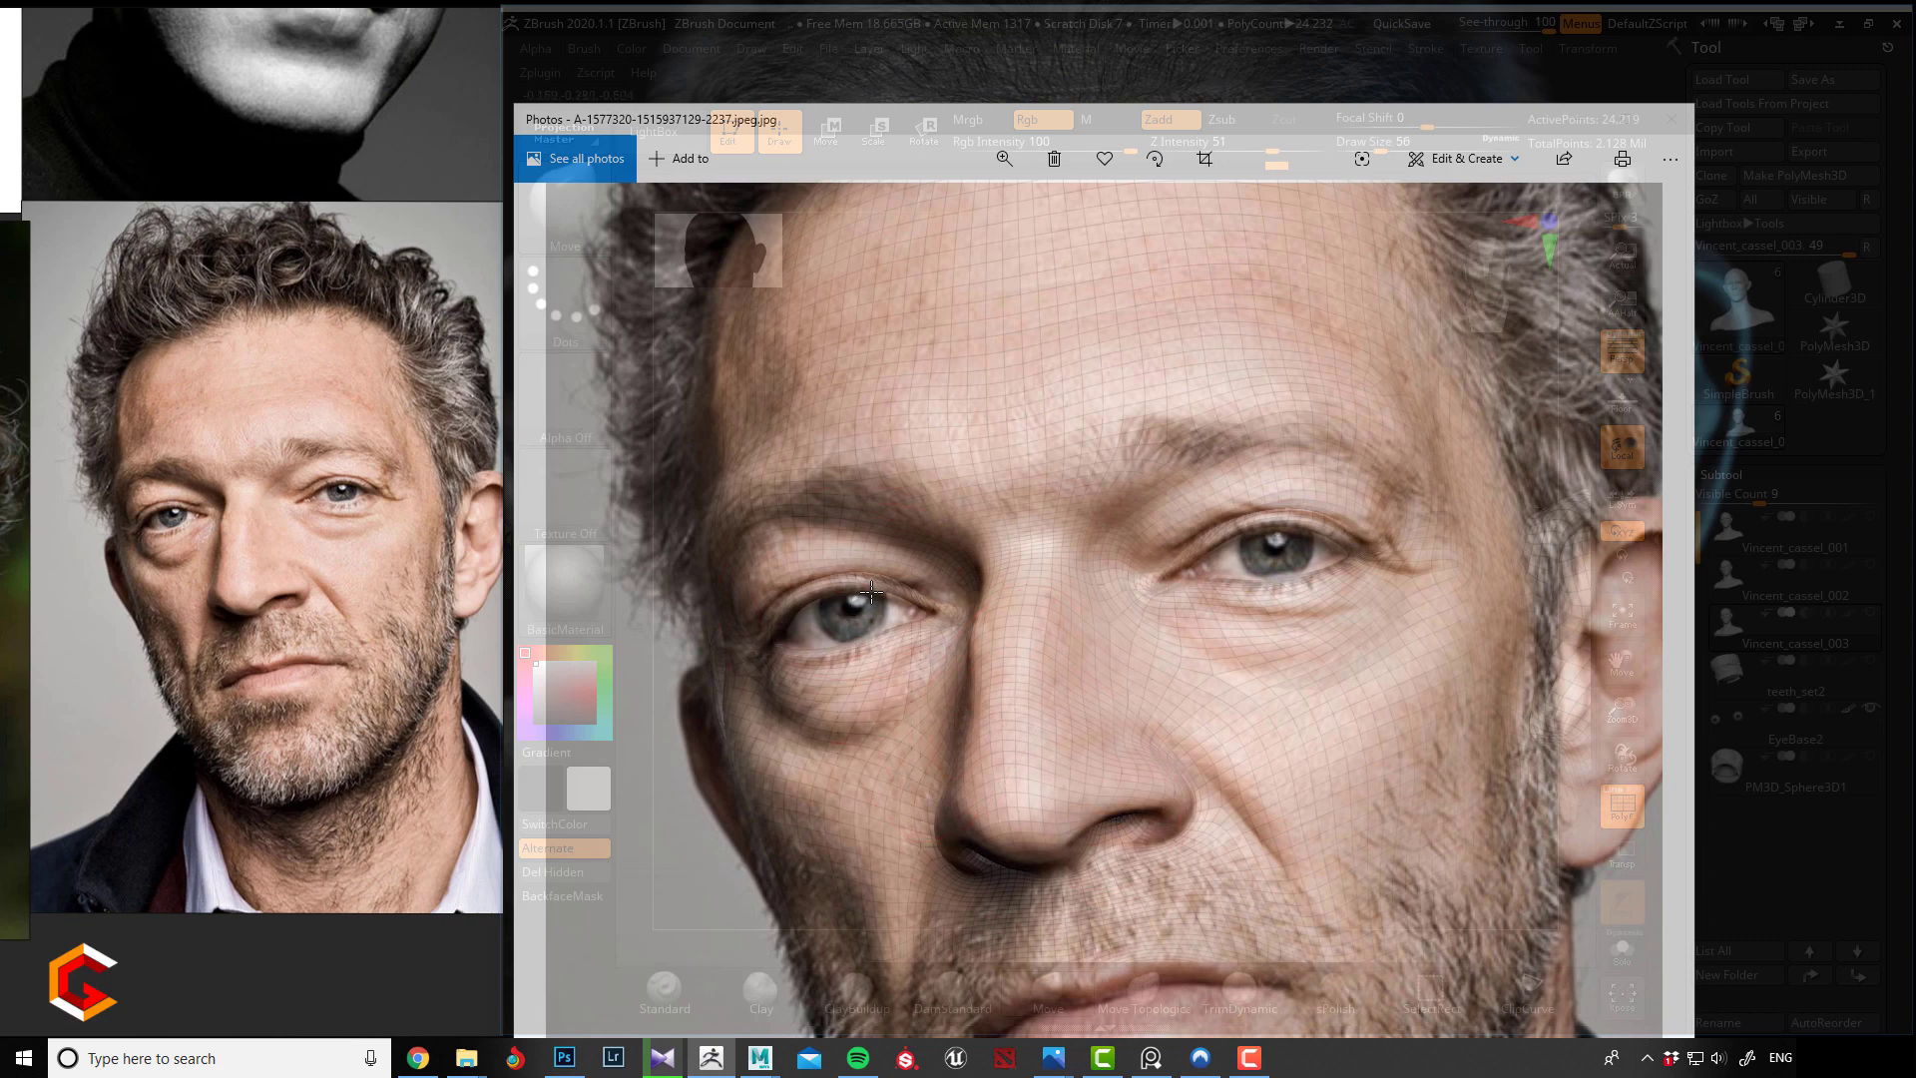
key("bracketleft")
key("bracketright")
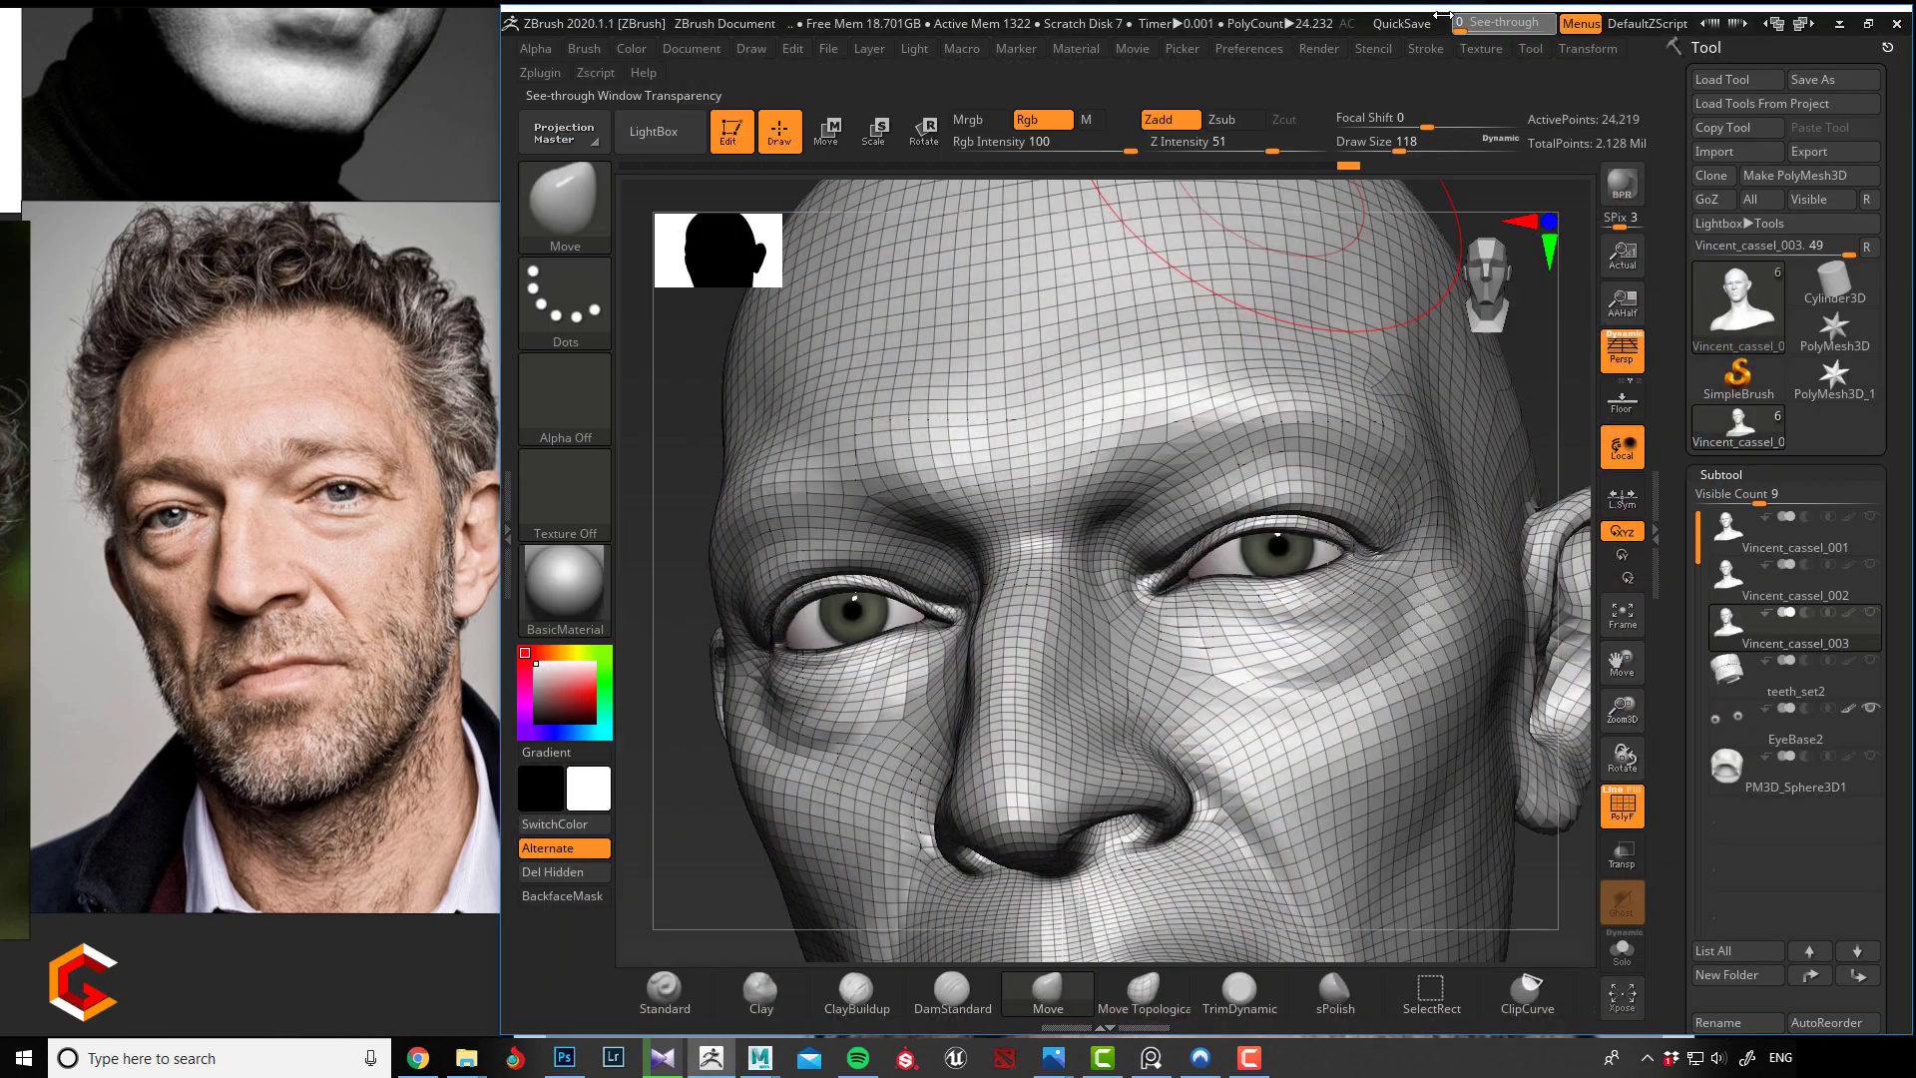
Return see-through to 0 and hide the polyframe on the head.
left_click_drag(1539, 27, 1460, 25)
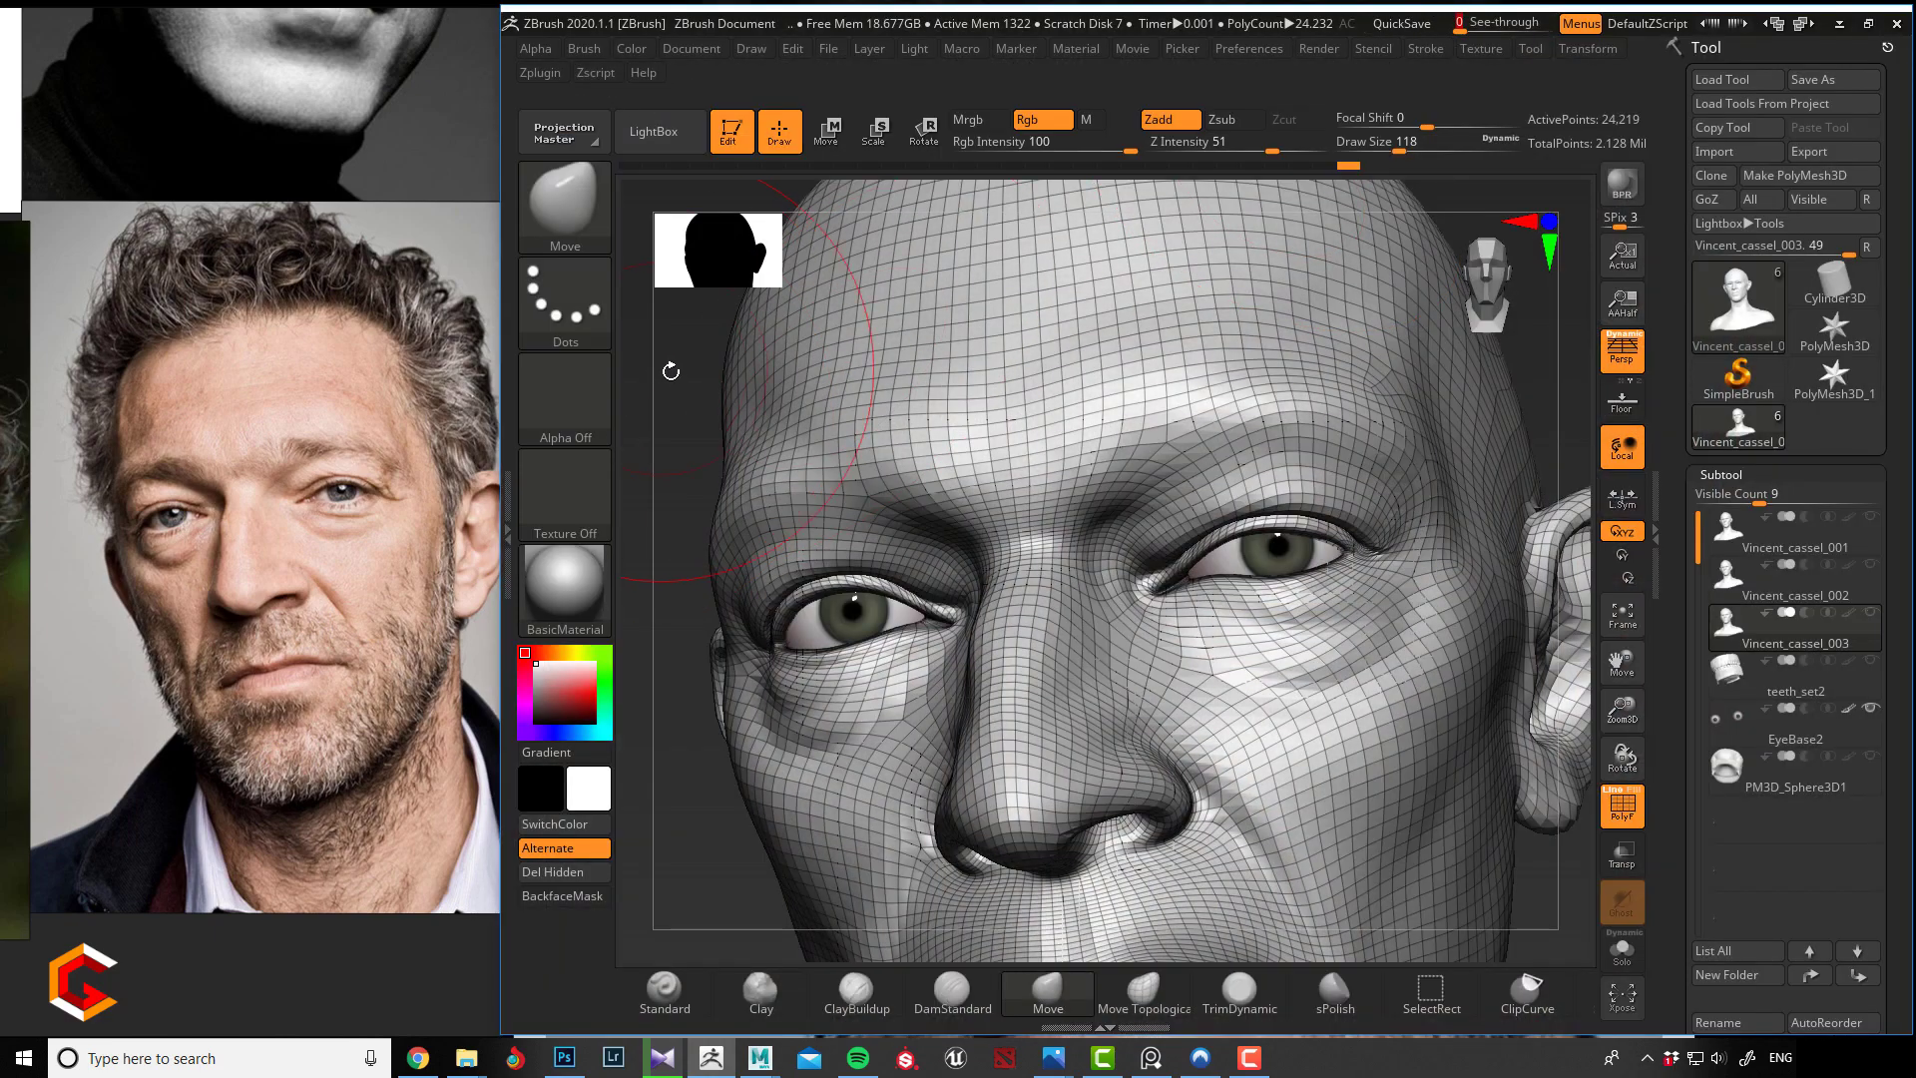
key("f")
left_click_drag(719, 518, 767, 475)
key("ctrl")
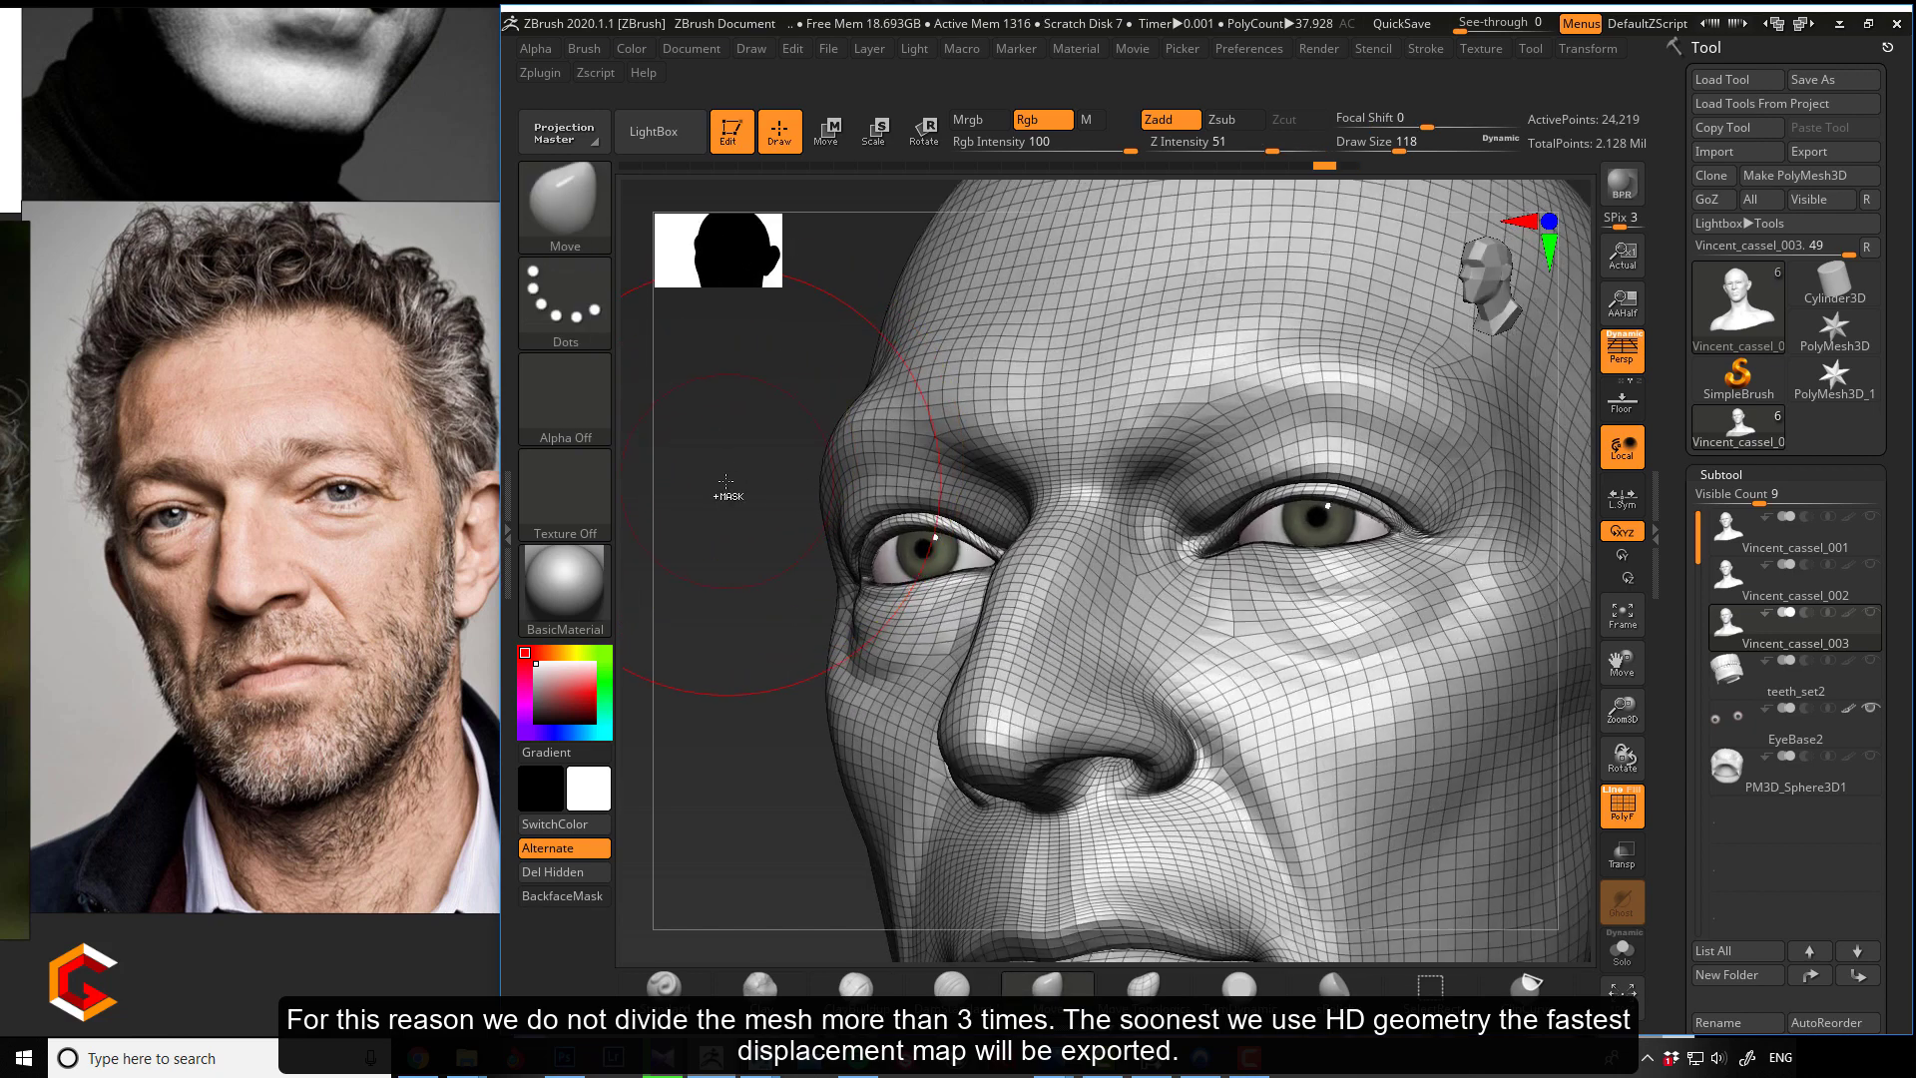
key("ctrl+shift")
key("shift+d")
key("shift+f")
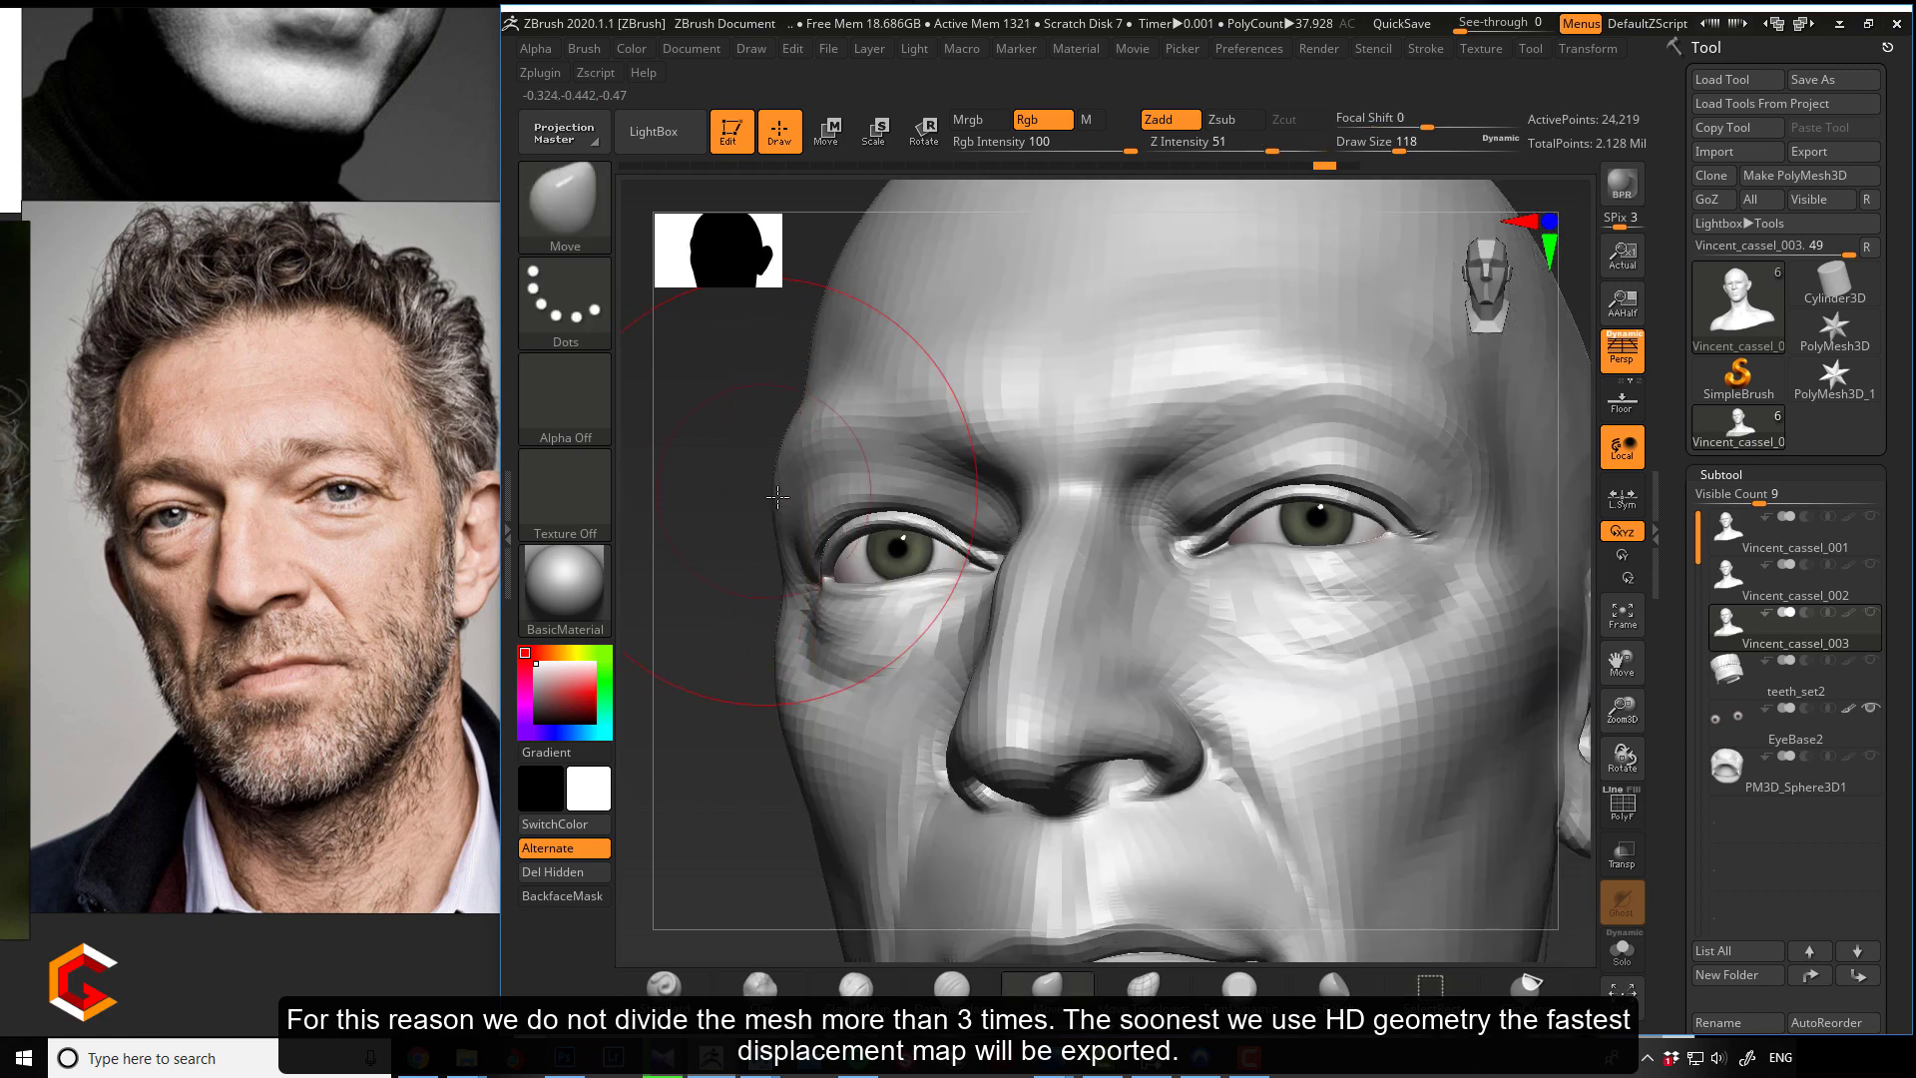
Reduce the Move brush's draw size to 34 and reshape the upper eyelid of the right-hand eye from a three-quarter view.
key("bracketleft")
key("bracketleft")
key("bracketleft")
key("bracketleft")
key("bracketleft")
key("bracketleft")
key("bracketleft")
key("bracketleft")
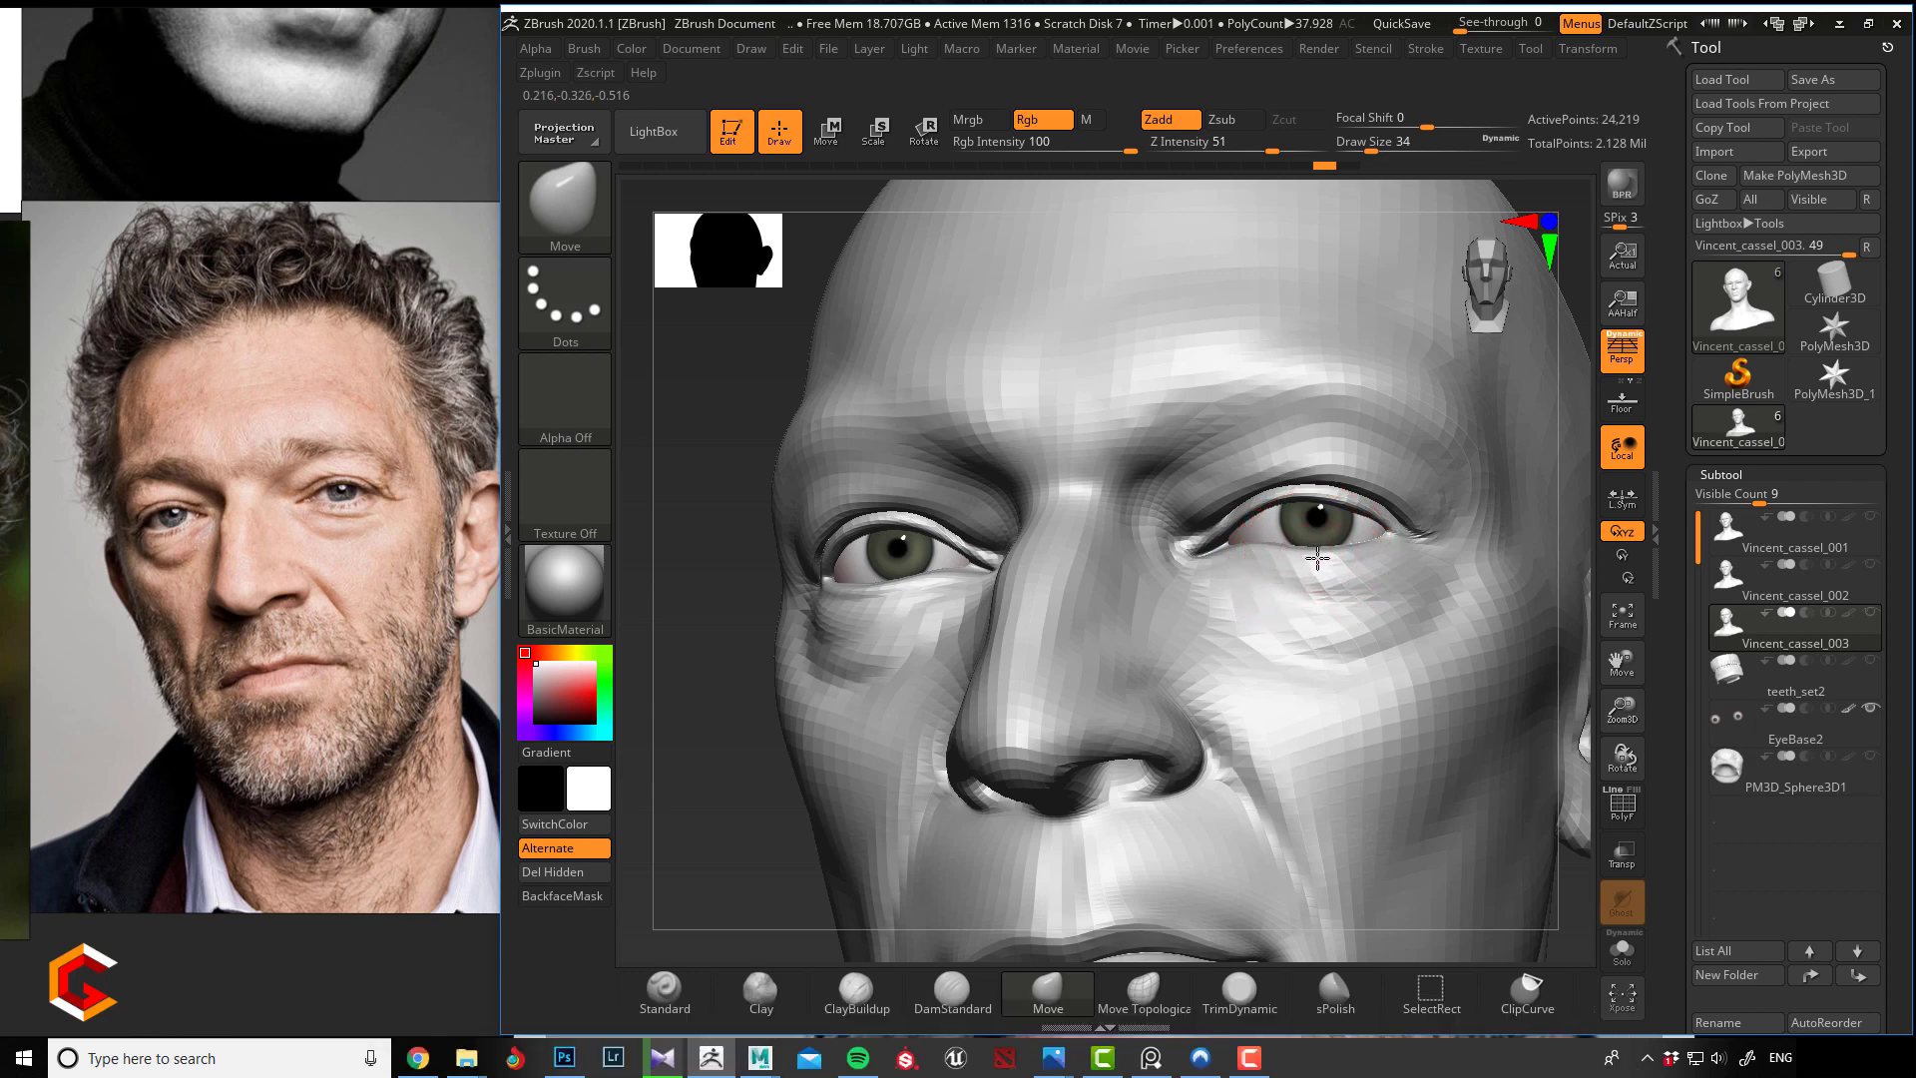
left_click_drag(705, 500, 748, 491)
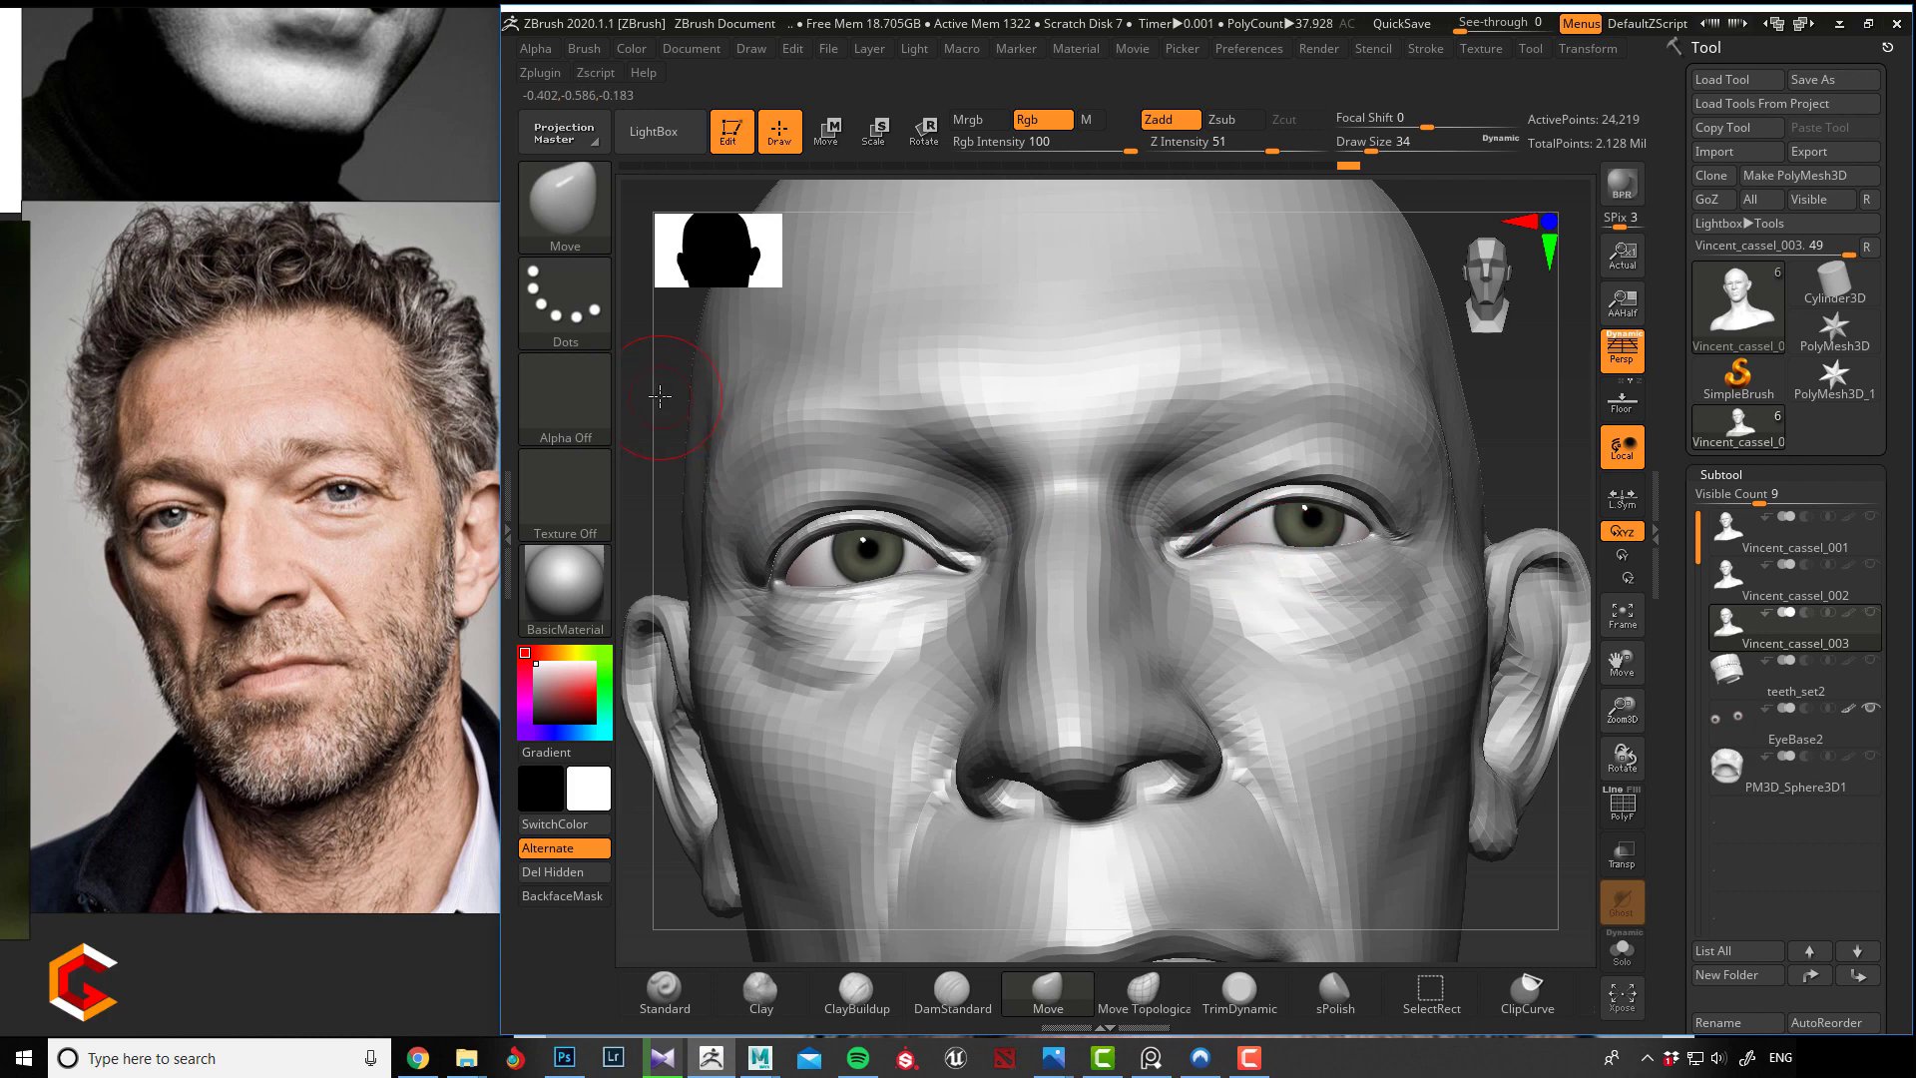
left_click_drag(671, 401, 789, 429)
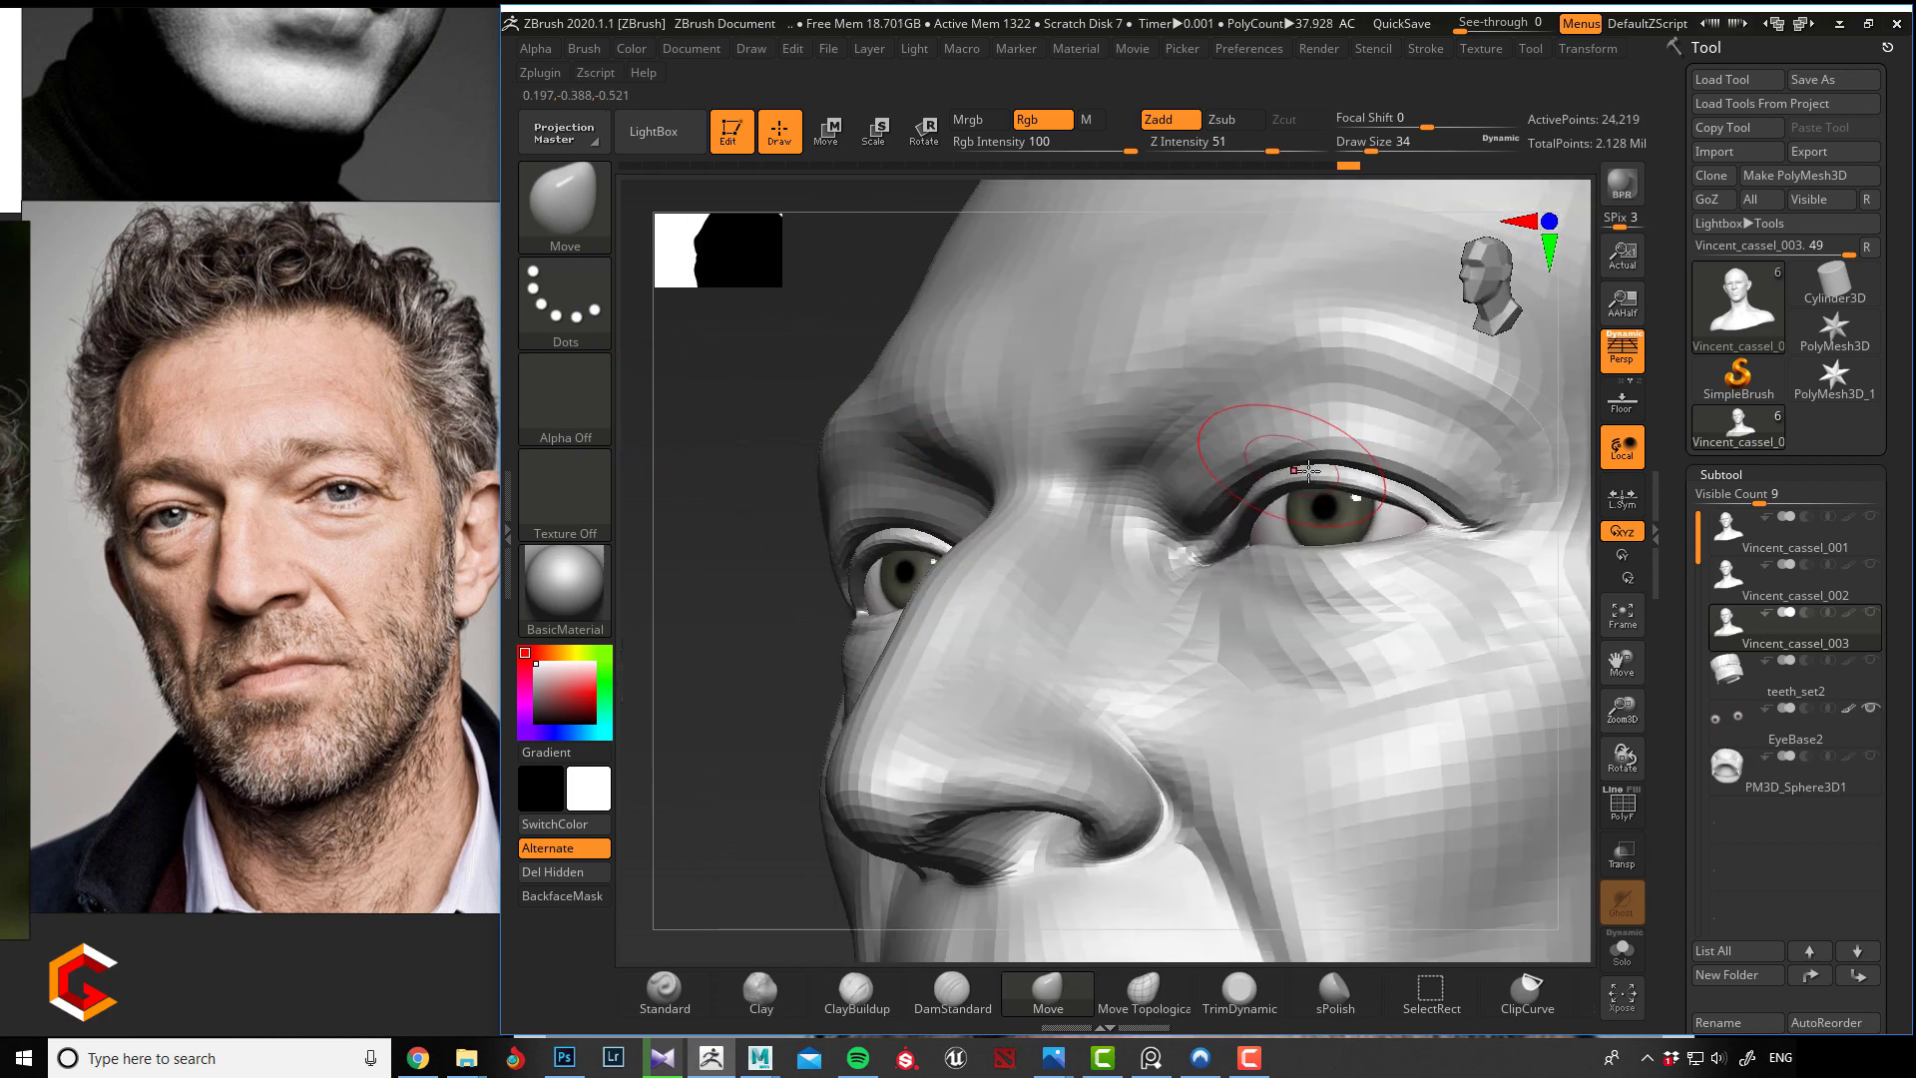
mouse_move(1336, 483)
left_mouse_down()
mouse_move(1352, 478)
mouse_move(1328, 474)
left_mouse_up()
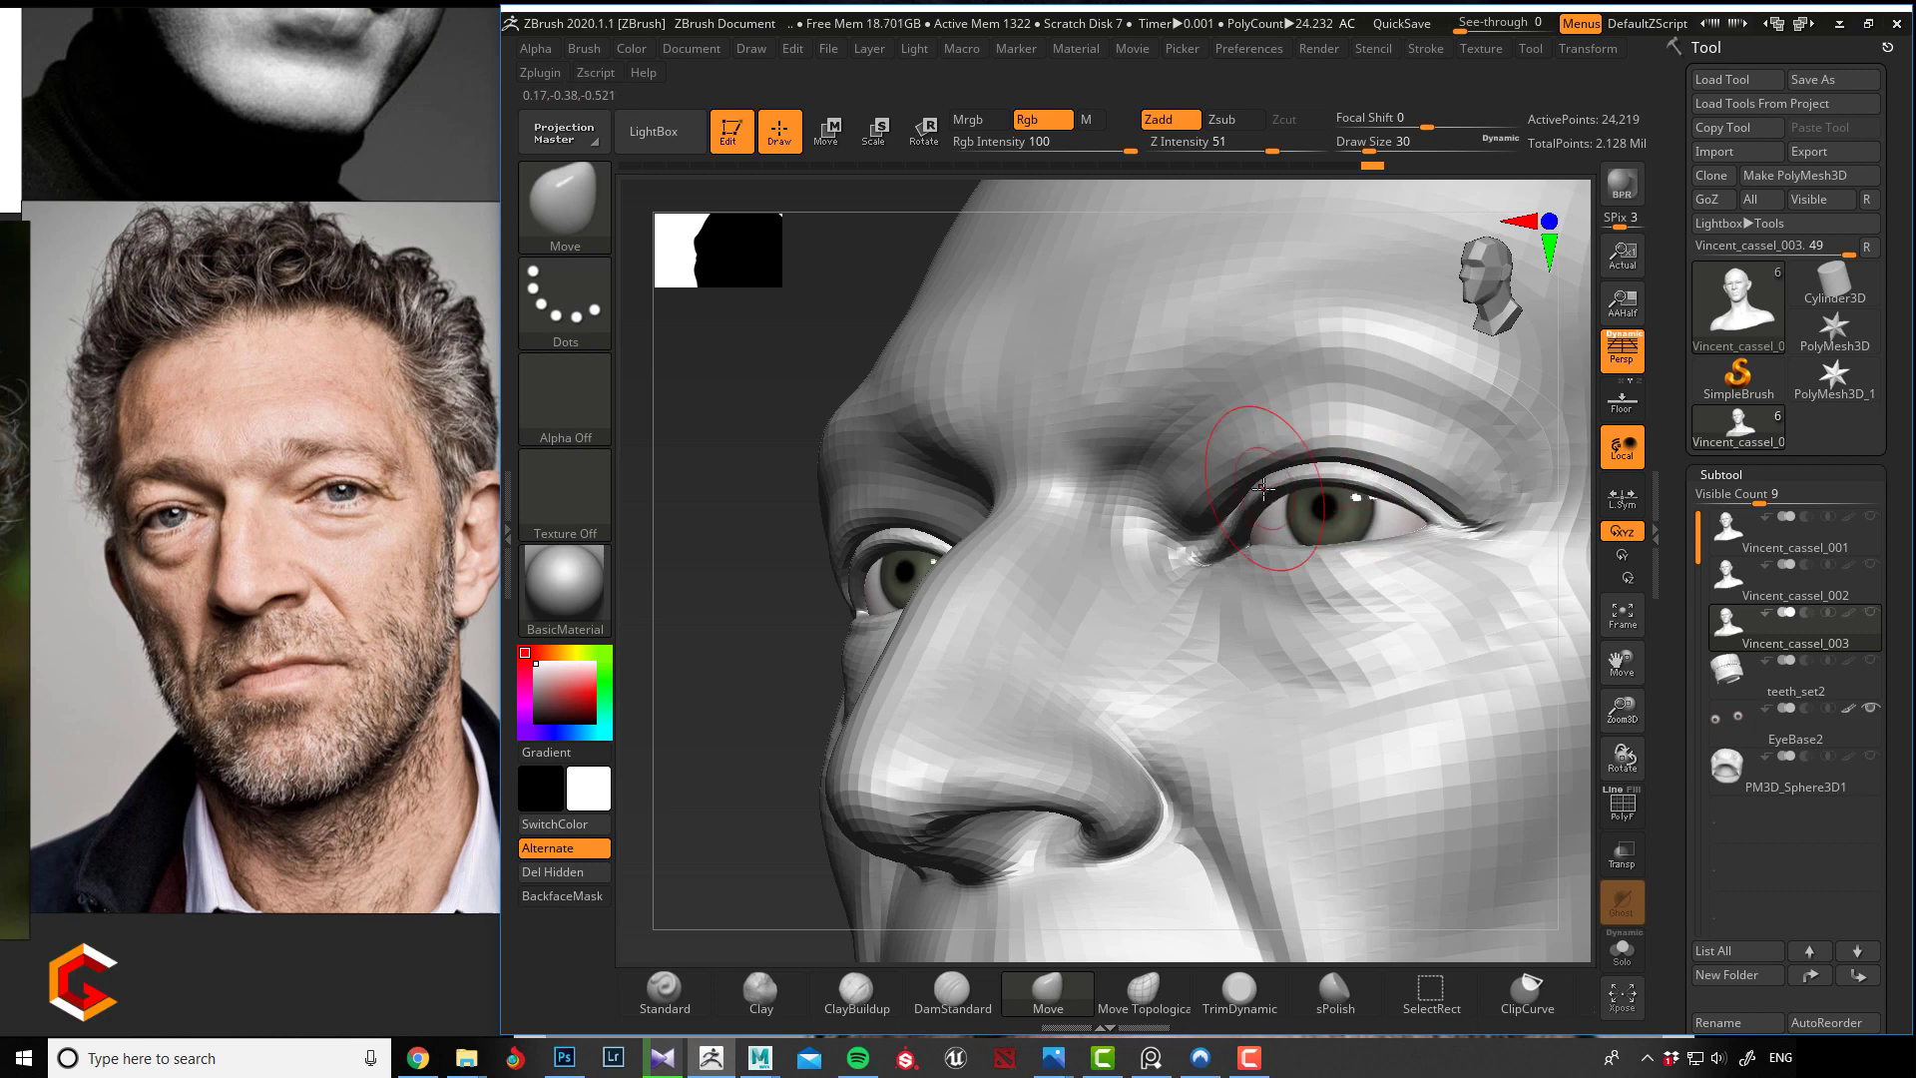
mouse_move(729, 423)
left_mouse_down("alt")
mouse_move(770, 465)
mouse_move(735, 440)
mouse_move(761, 496)
mouse_move(776, 474)
mouse_move(788, 496)
mouse_move(706, 421)
mouse_move(744, 458)
mouse_move(719, 437)
left_mouse_up("alt")
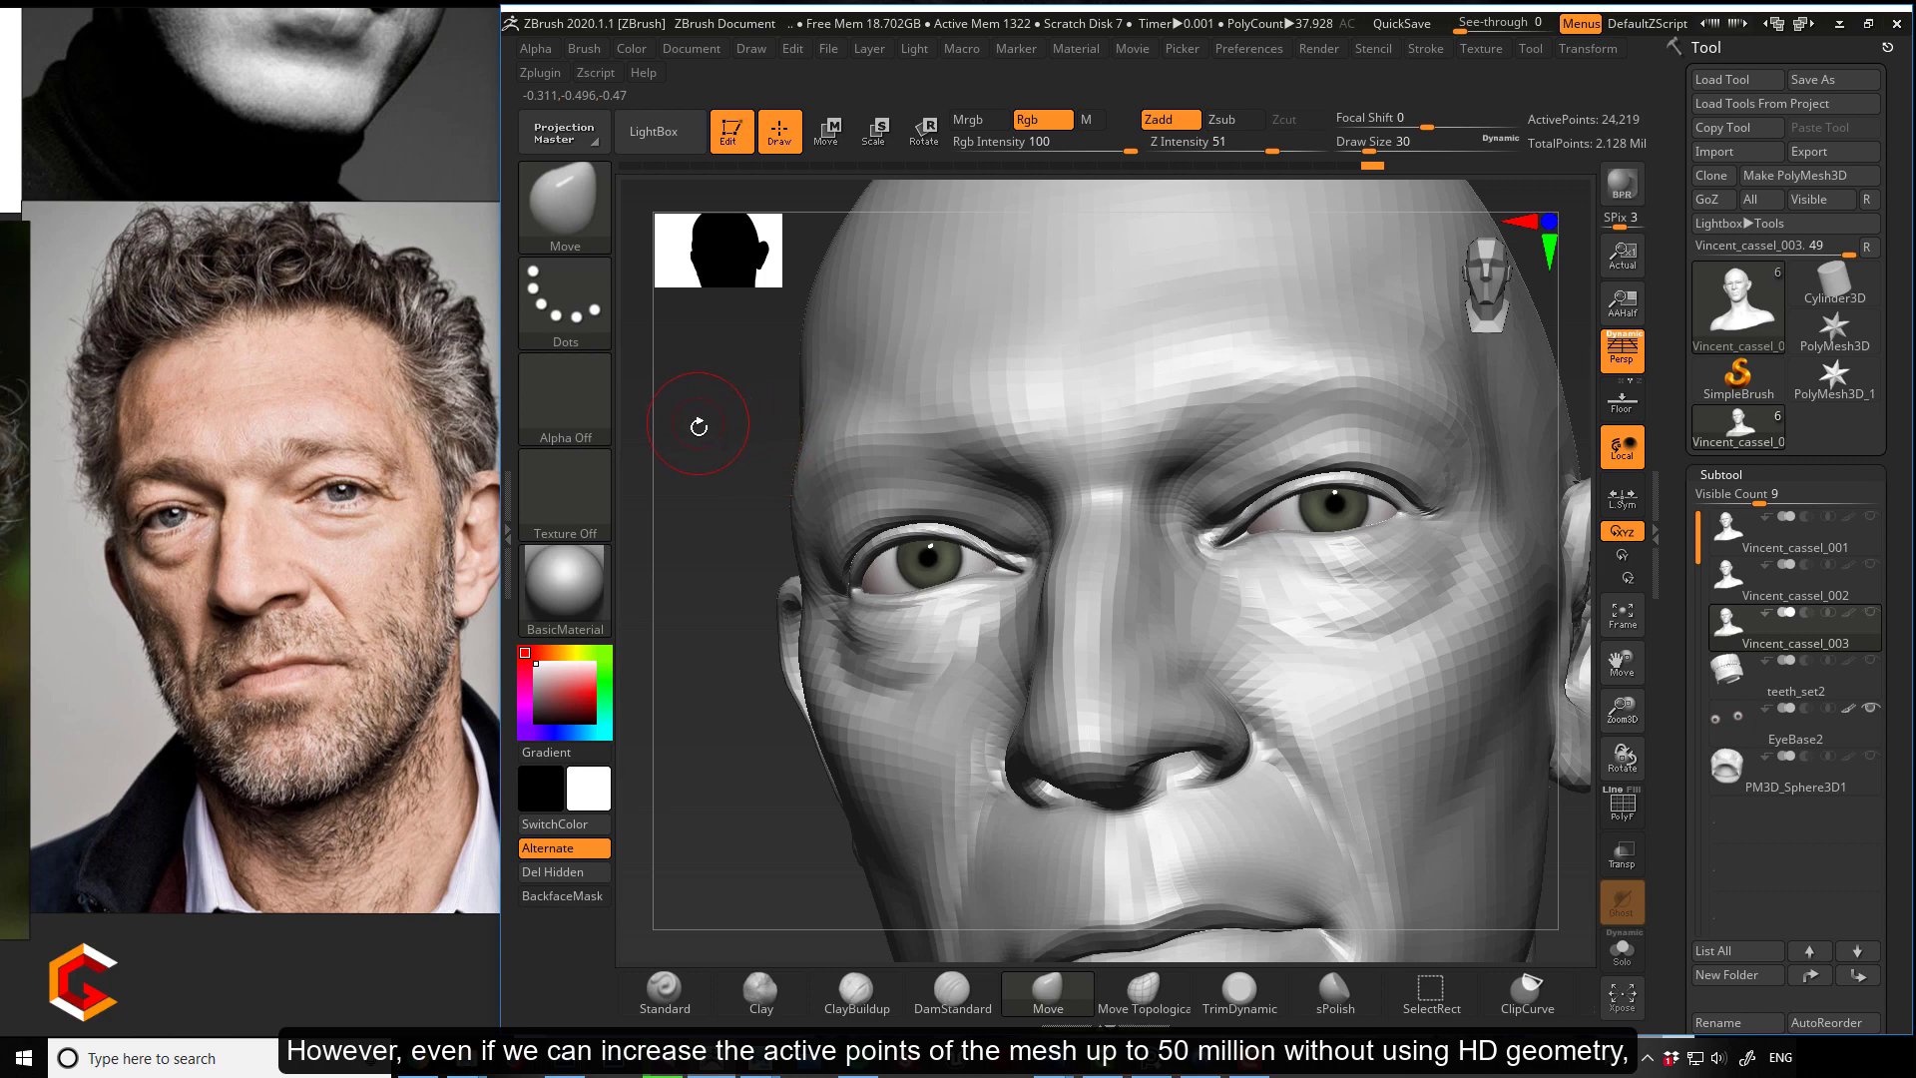
Reshape the upper back contour of the skull with the Move brush at draw sizes 158 and 170.
left_click_drag(704, 429, 881, 483)
key("bracketright")
key("bracketright")
key("bracketright")
key("bracketright")
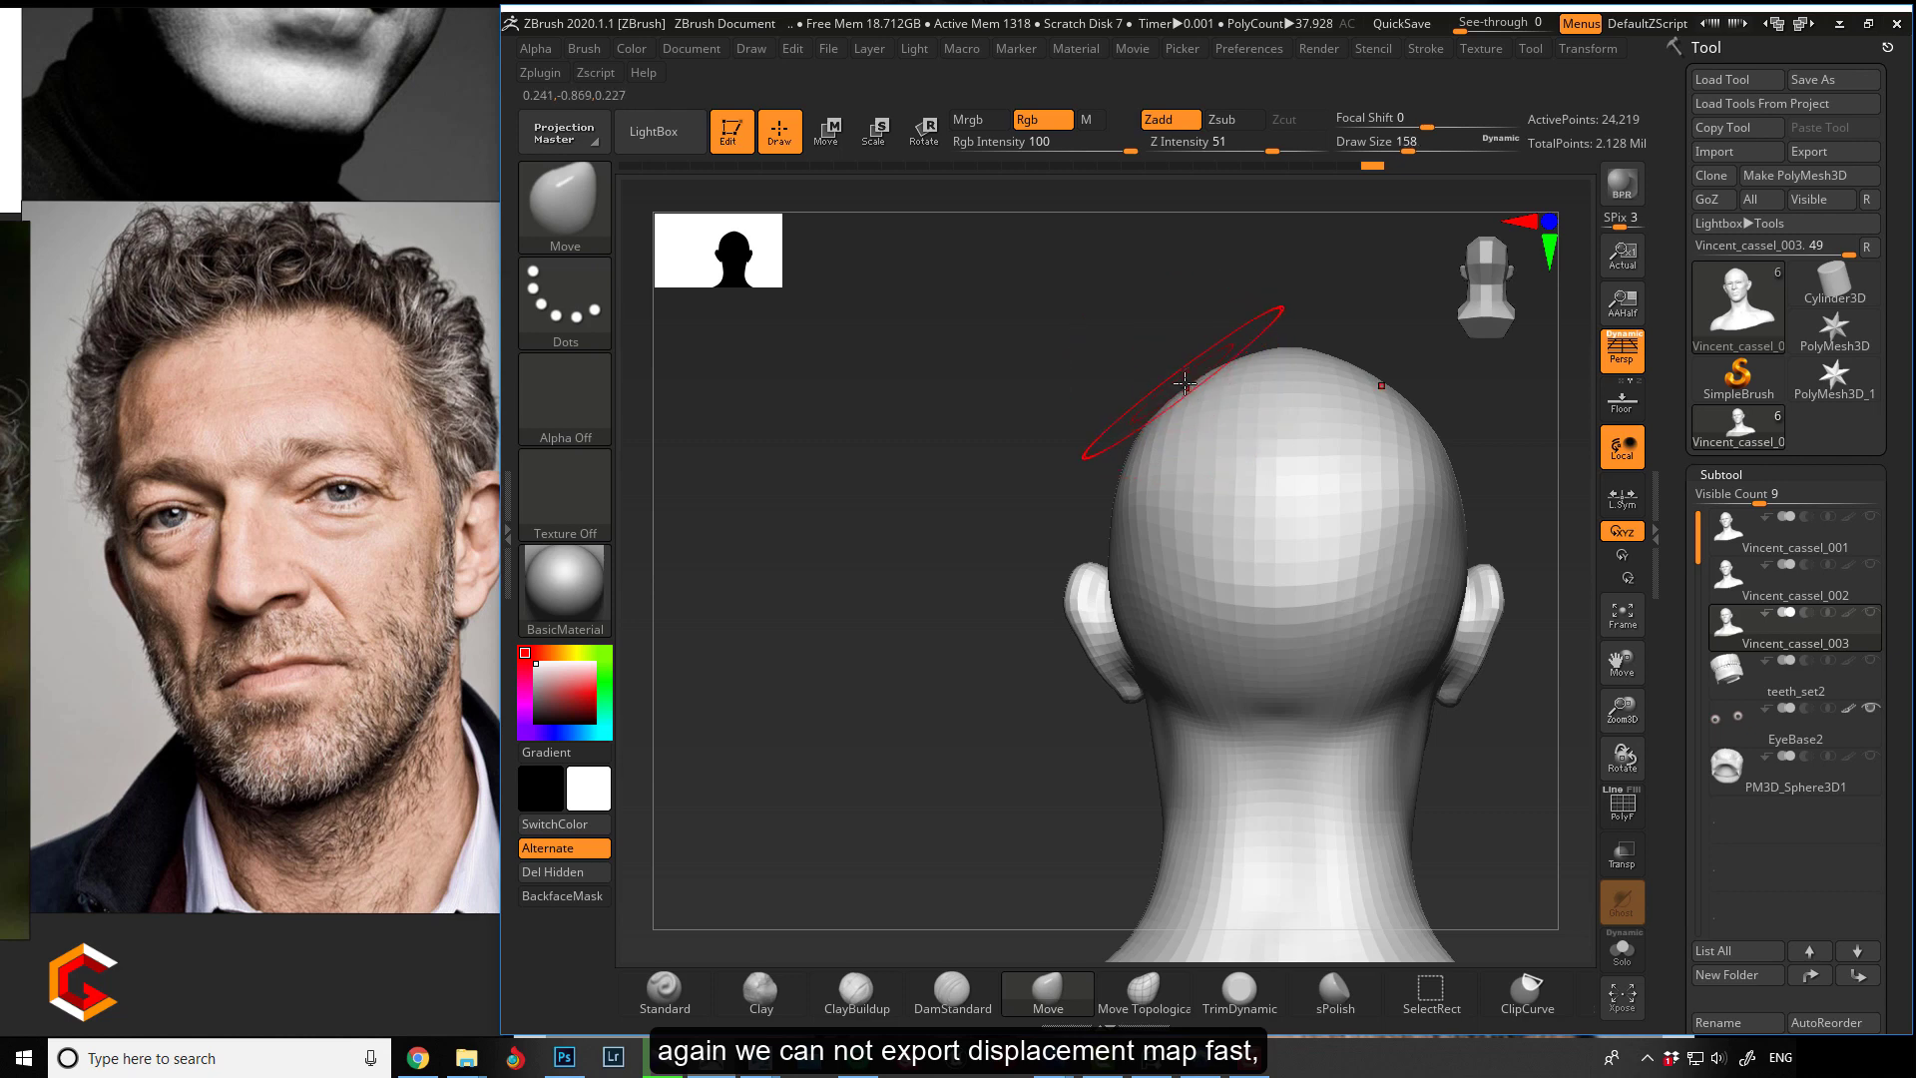
left_click_drag(1172, 392, 1168, 387)
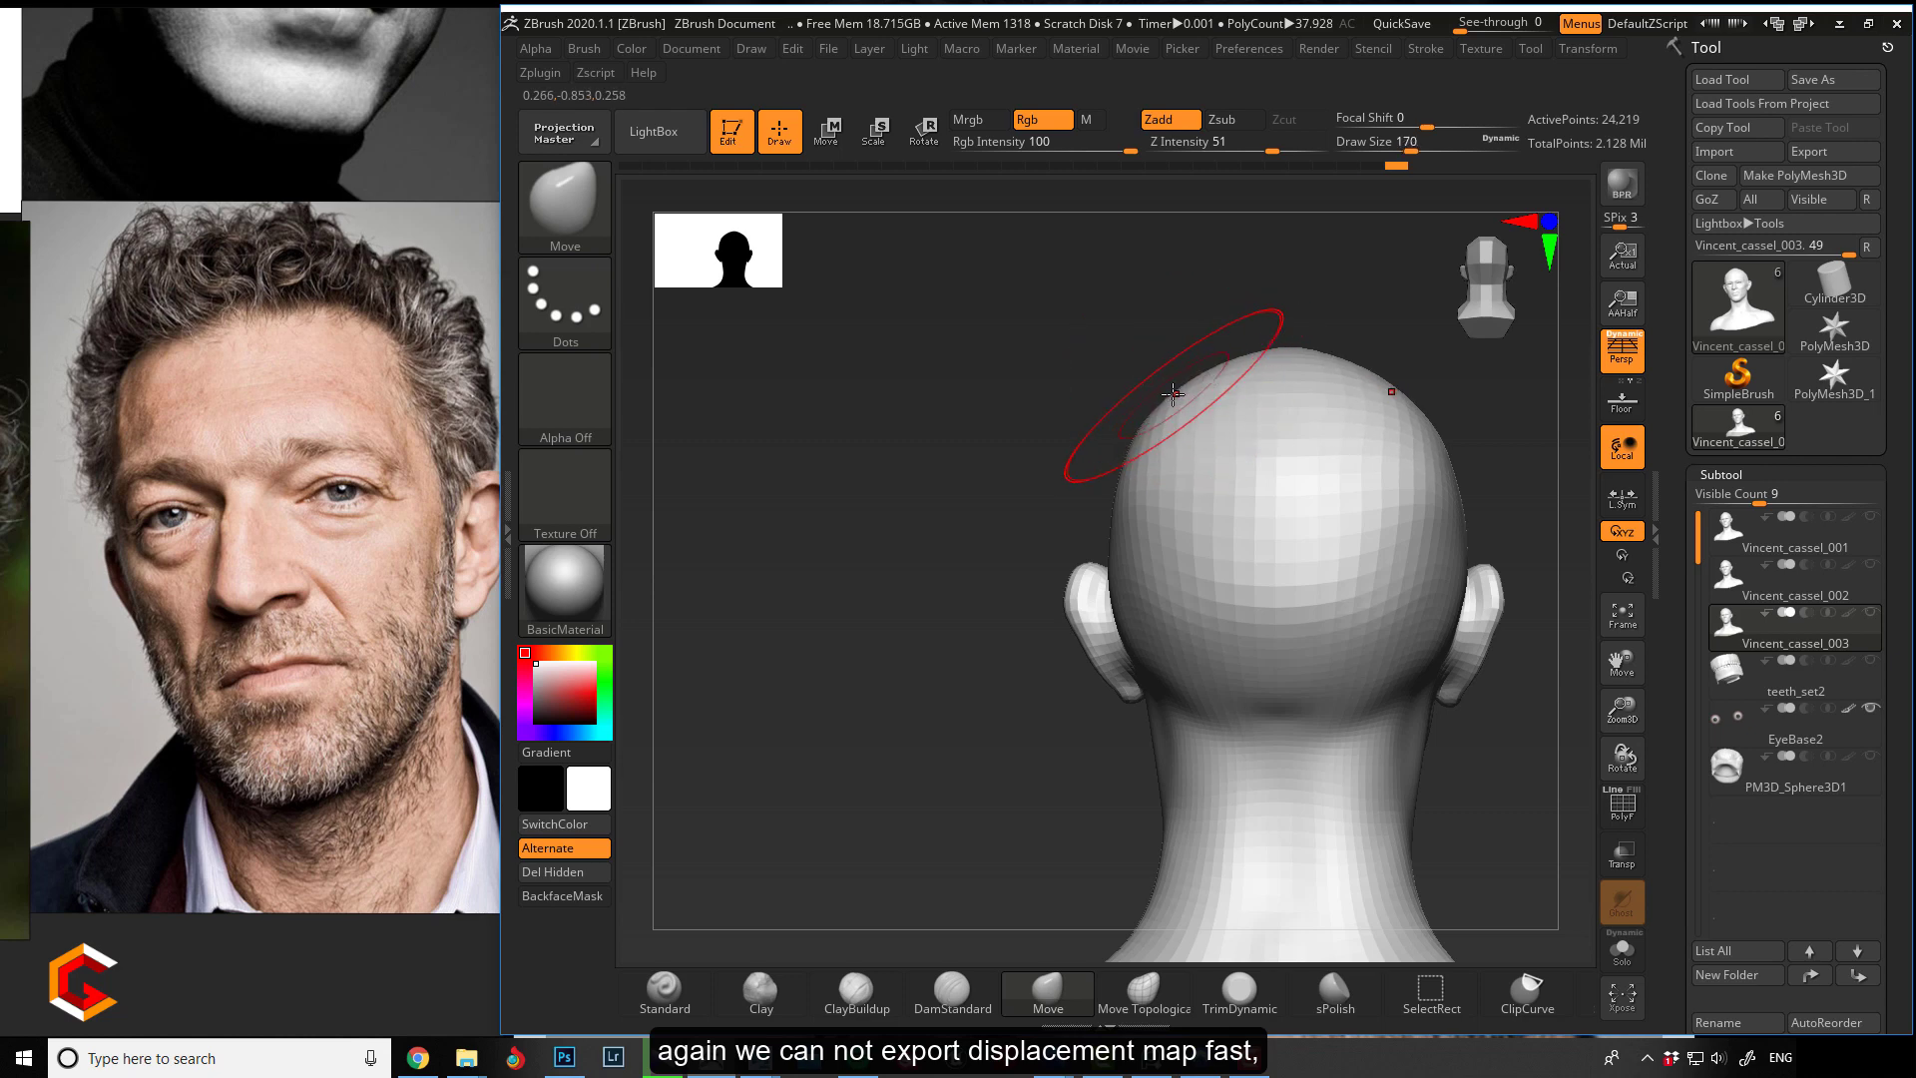
mouse_move(1032, 423)
left_mouse_down()
mouse_move(1061, 436)
mouse_move(1065, 494)
left_mouse_up()
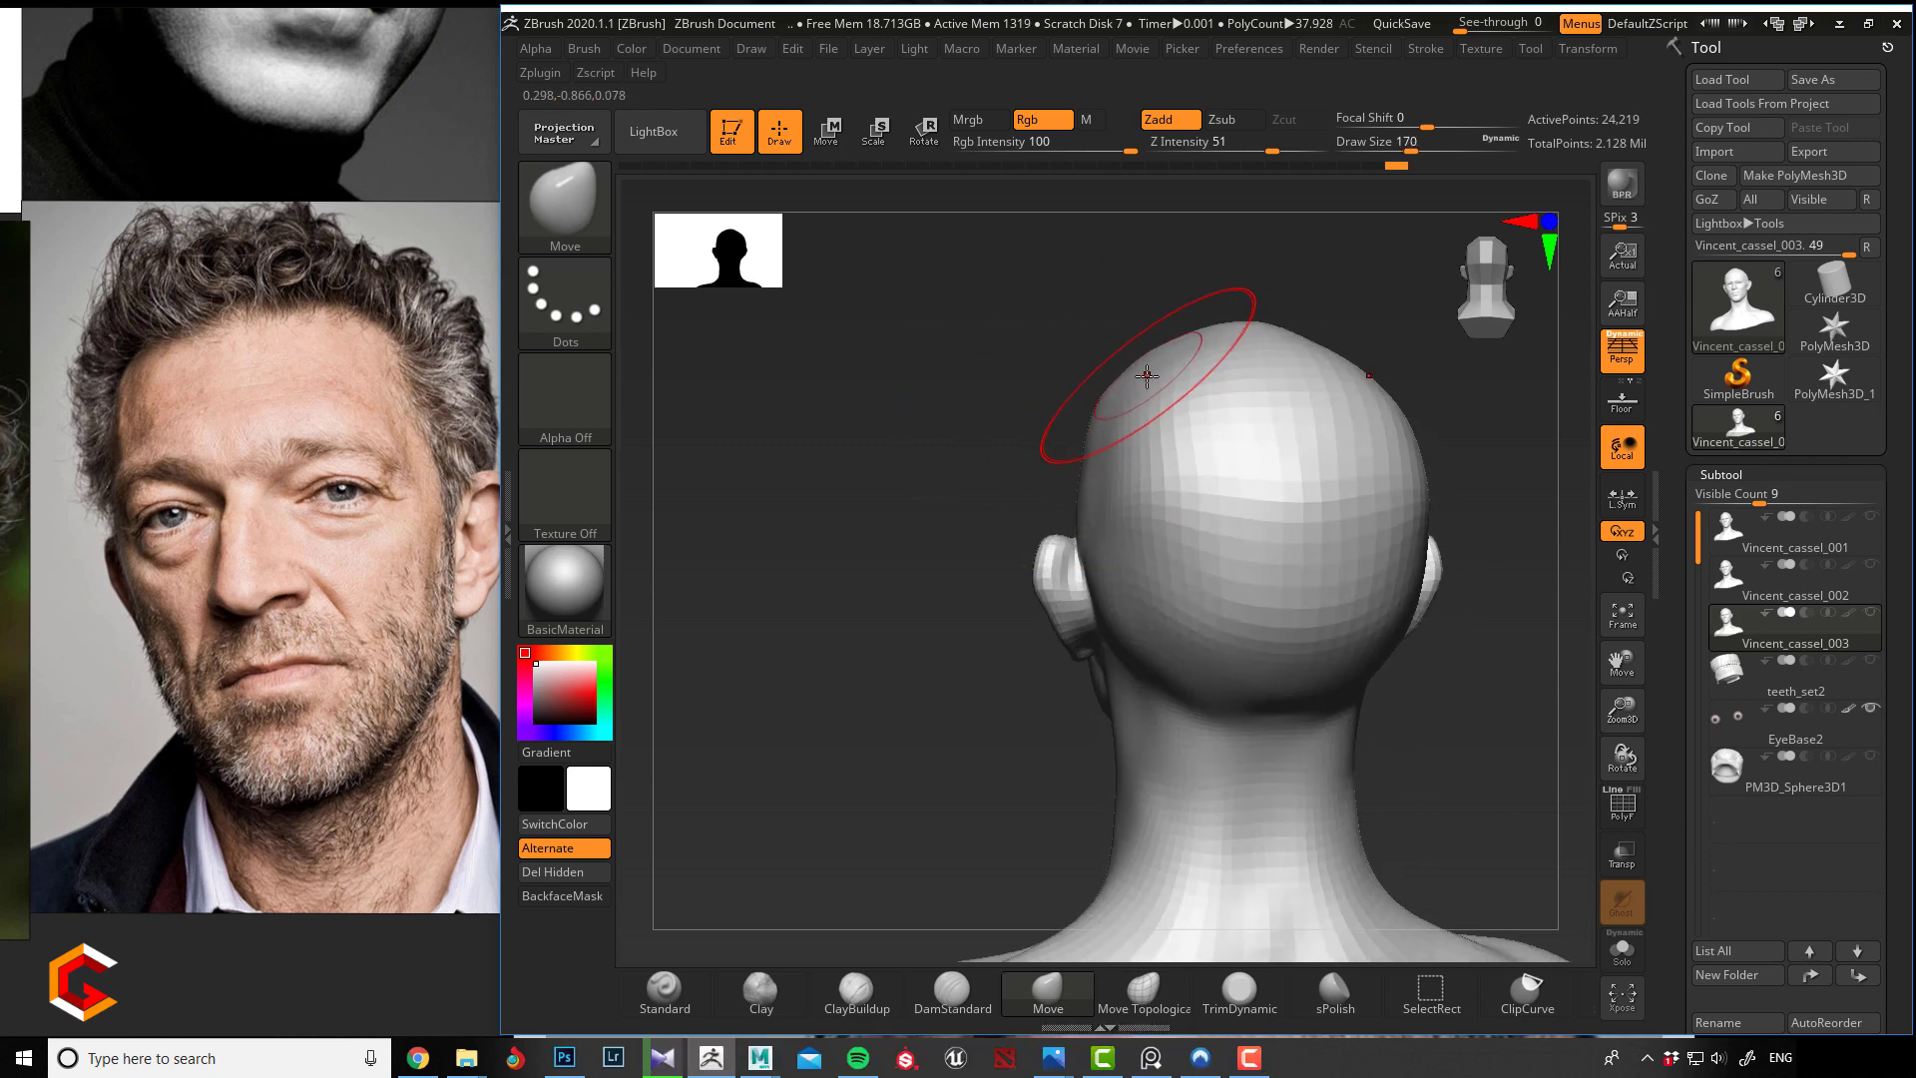
left_click_drag(988, 396, 884, 478)
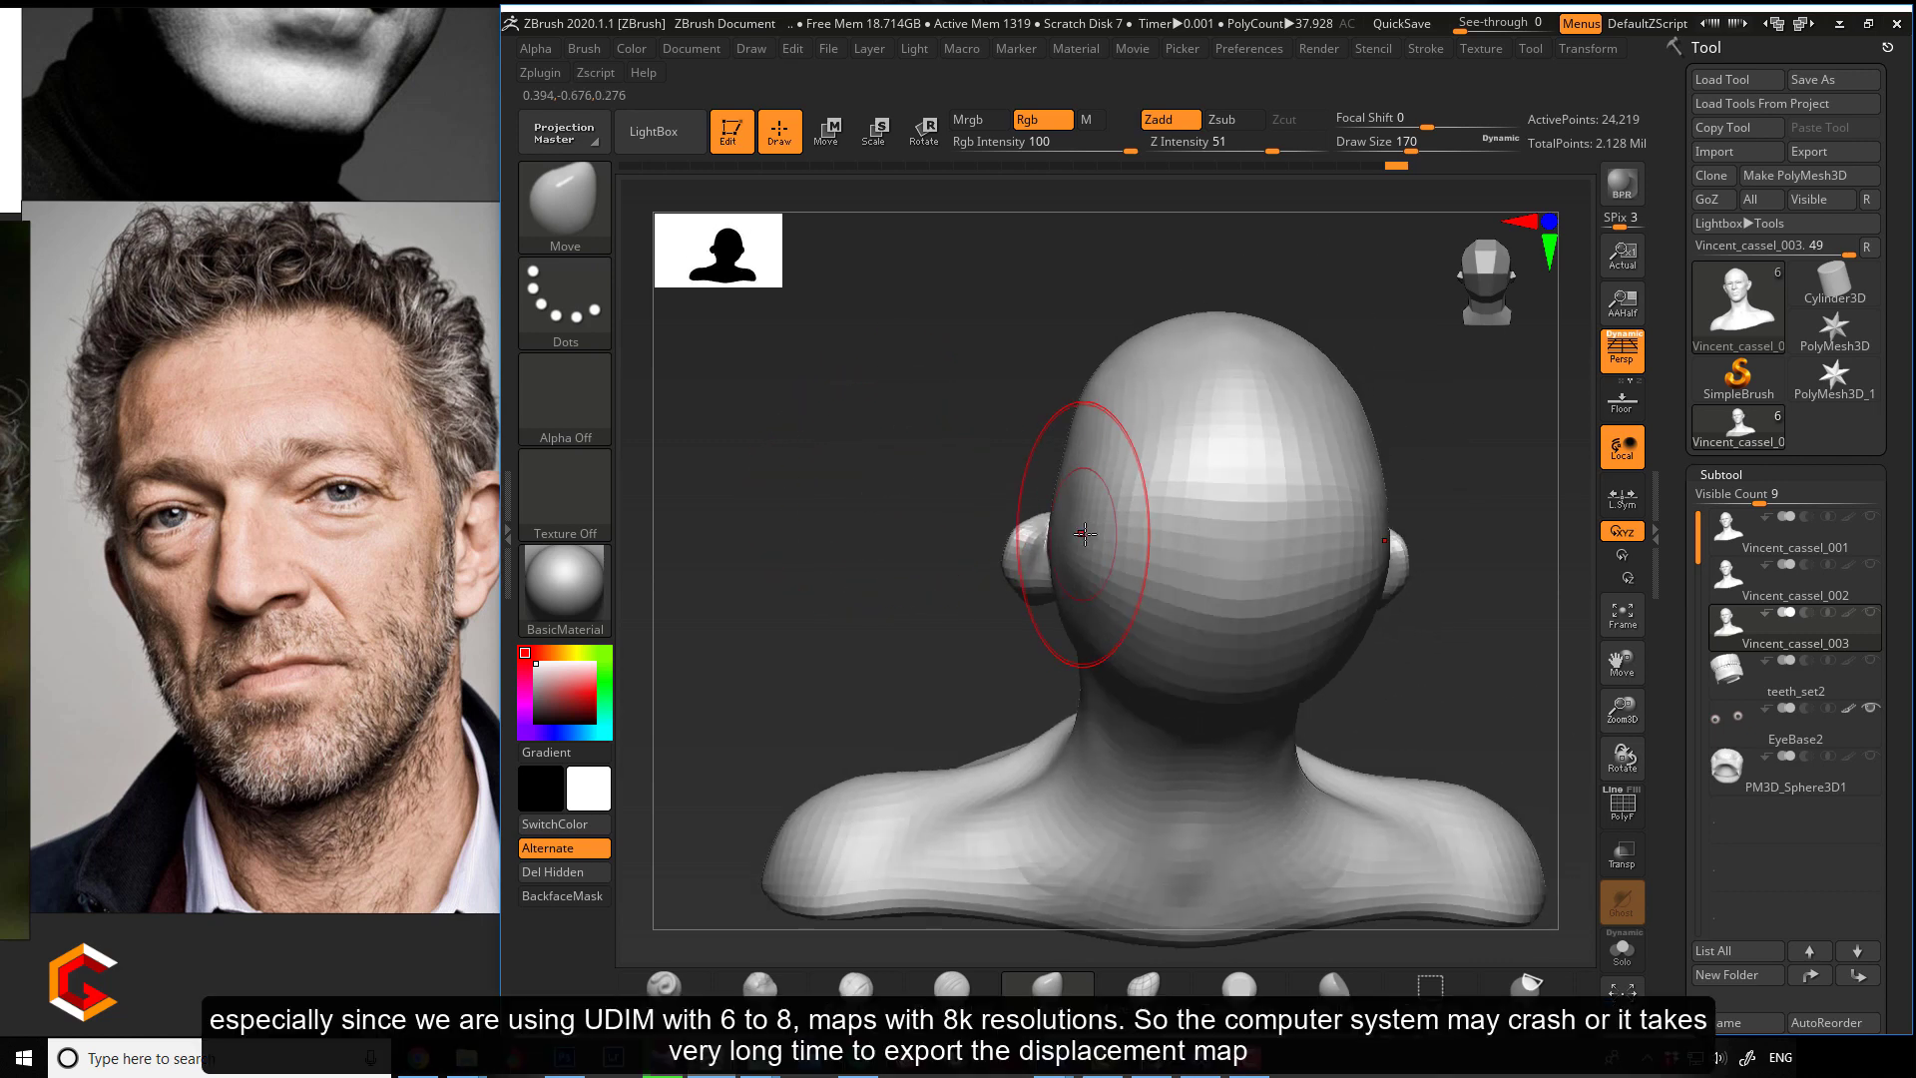
Set the draw size to 146 and smooth the back of the skull from the side and rear.
left_click_drag(1027, 543, 903, 552)
mouse_move(865, 614)
left_mouse_down()
mouse_move(813, 612)
mouse_move(872, 539)
mouse_move(894, 559)
mouse_move(878, 578)
mouse_move(912, 582)
mouse_move(924, 558)
mouse_move(795, 658)
mouse_move(1288, 614)
mouse_move(1207, 580)
left_mouse_up()
key("bracketleft")
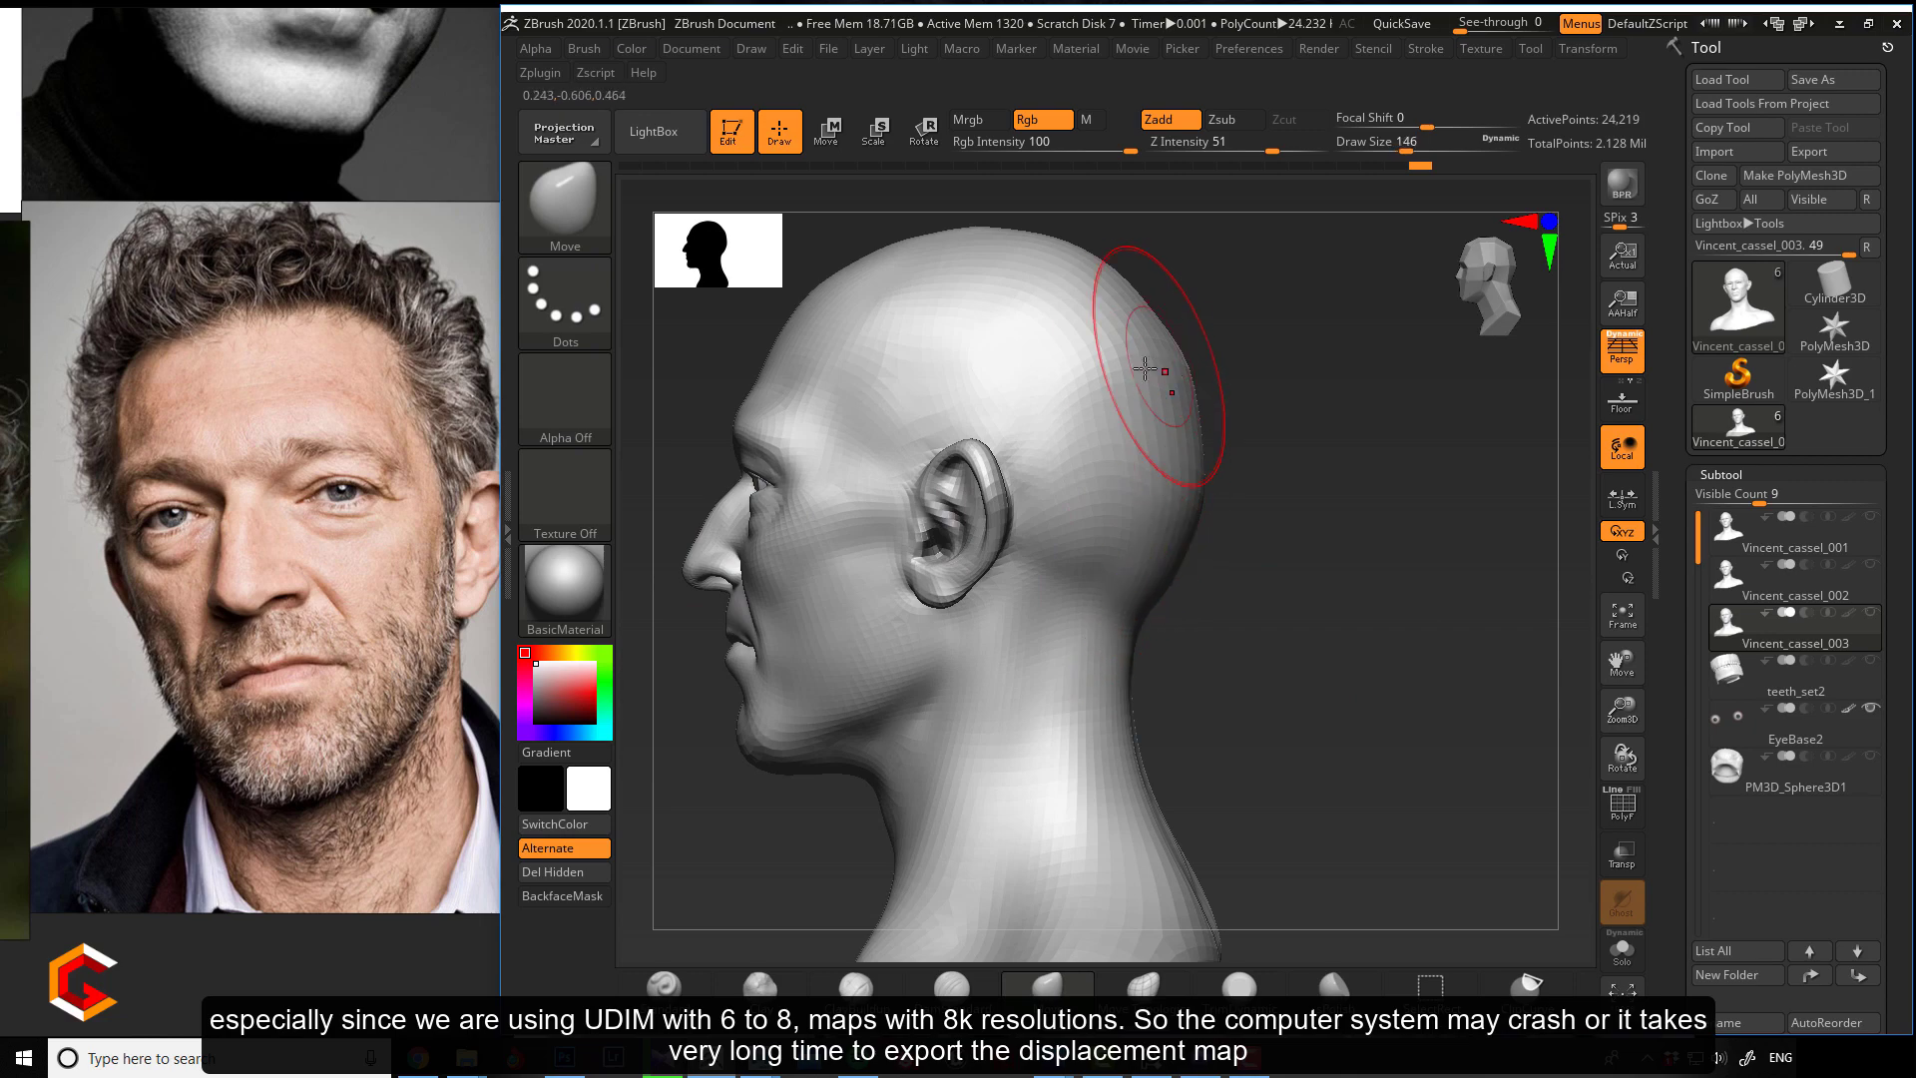
key("shift")
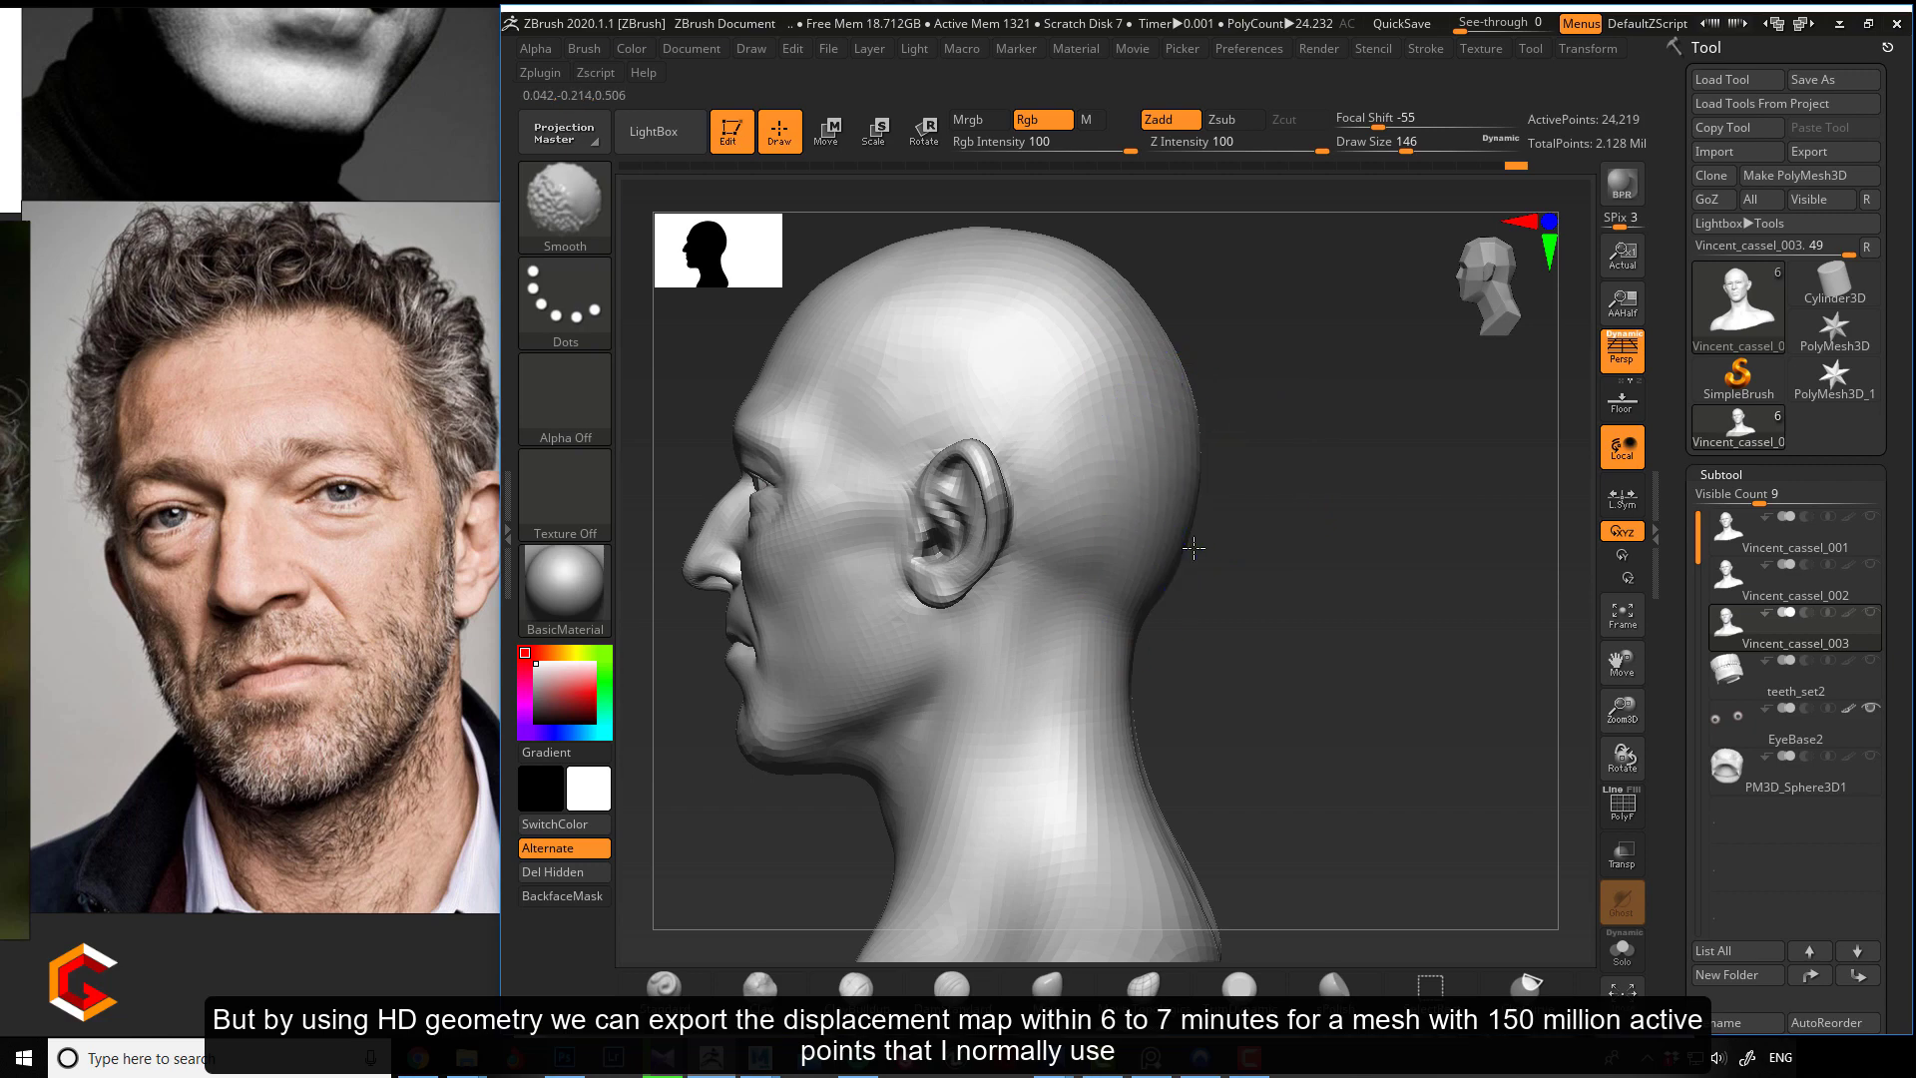
left_click_drag(1193, 547, 1240, 505, "shift")
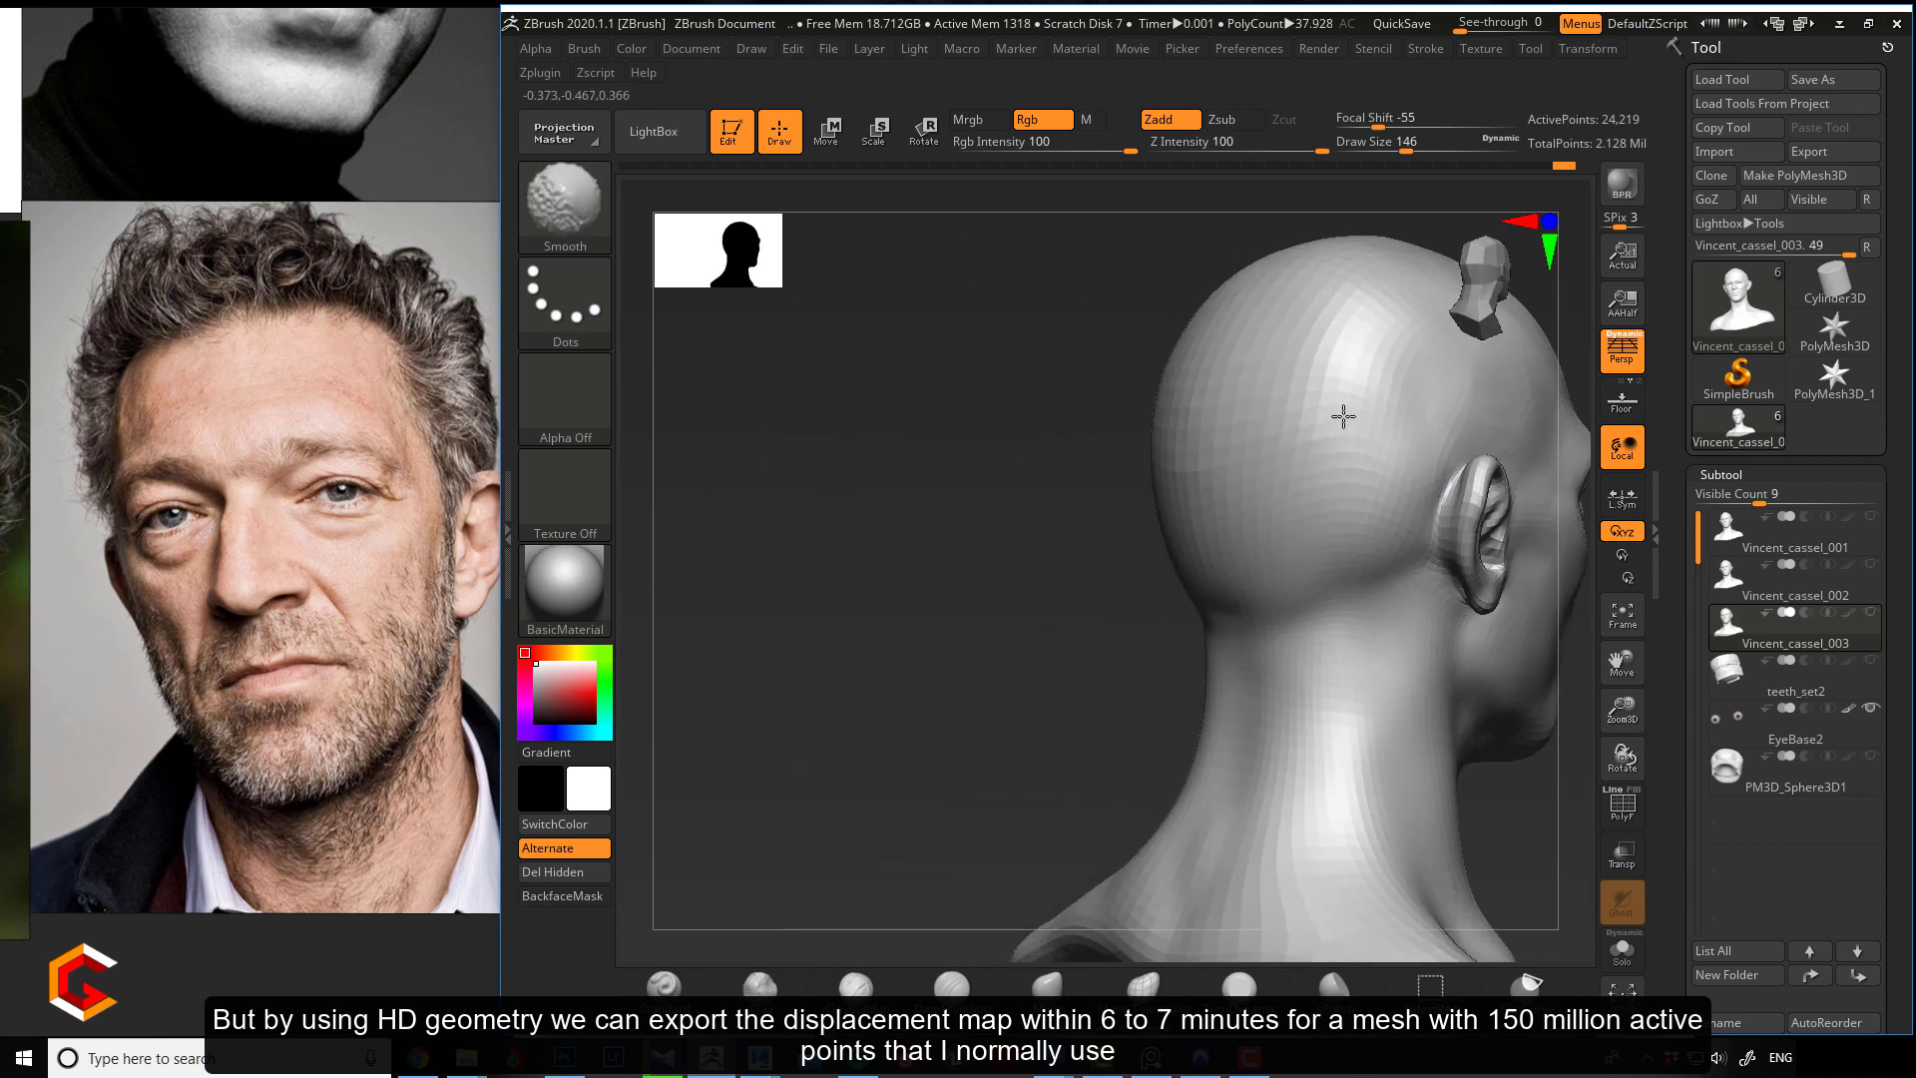
left_click_drag(1343, 416, 1317, 360, "shift")
Reduce the Move brush's draw size to 38 and adjust the outer corner of the eye from a three-quarter view.
mouse_move(1009, 500)
left_mouse_down()
mouse_move(932, 565)
mouse_move(881, 556)
mouse_move(877, 599)
mouse_move(859, 608)
mouse_move(860, 573)
mouse_move(826, 612)
mouse_move(826, 590)
mouse_move(932, 553)
left_mouse_up()
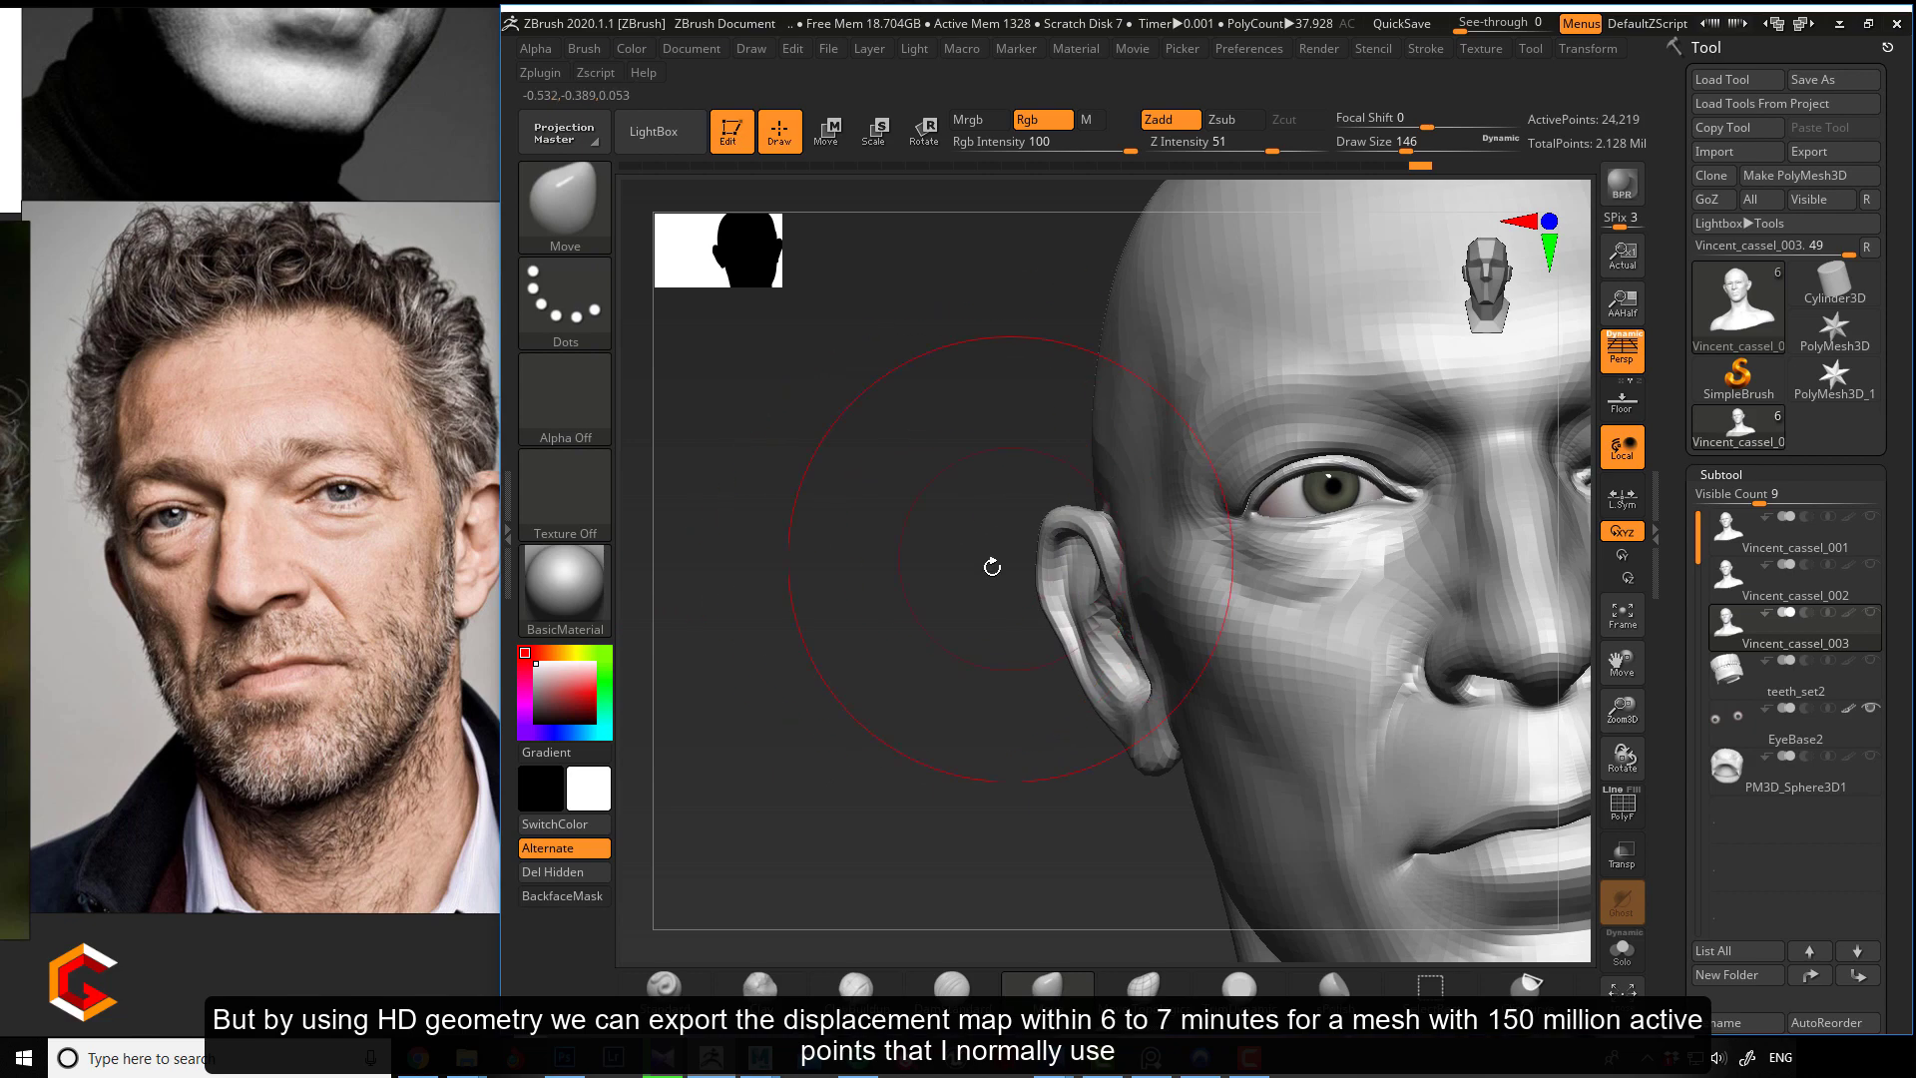
key("o")
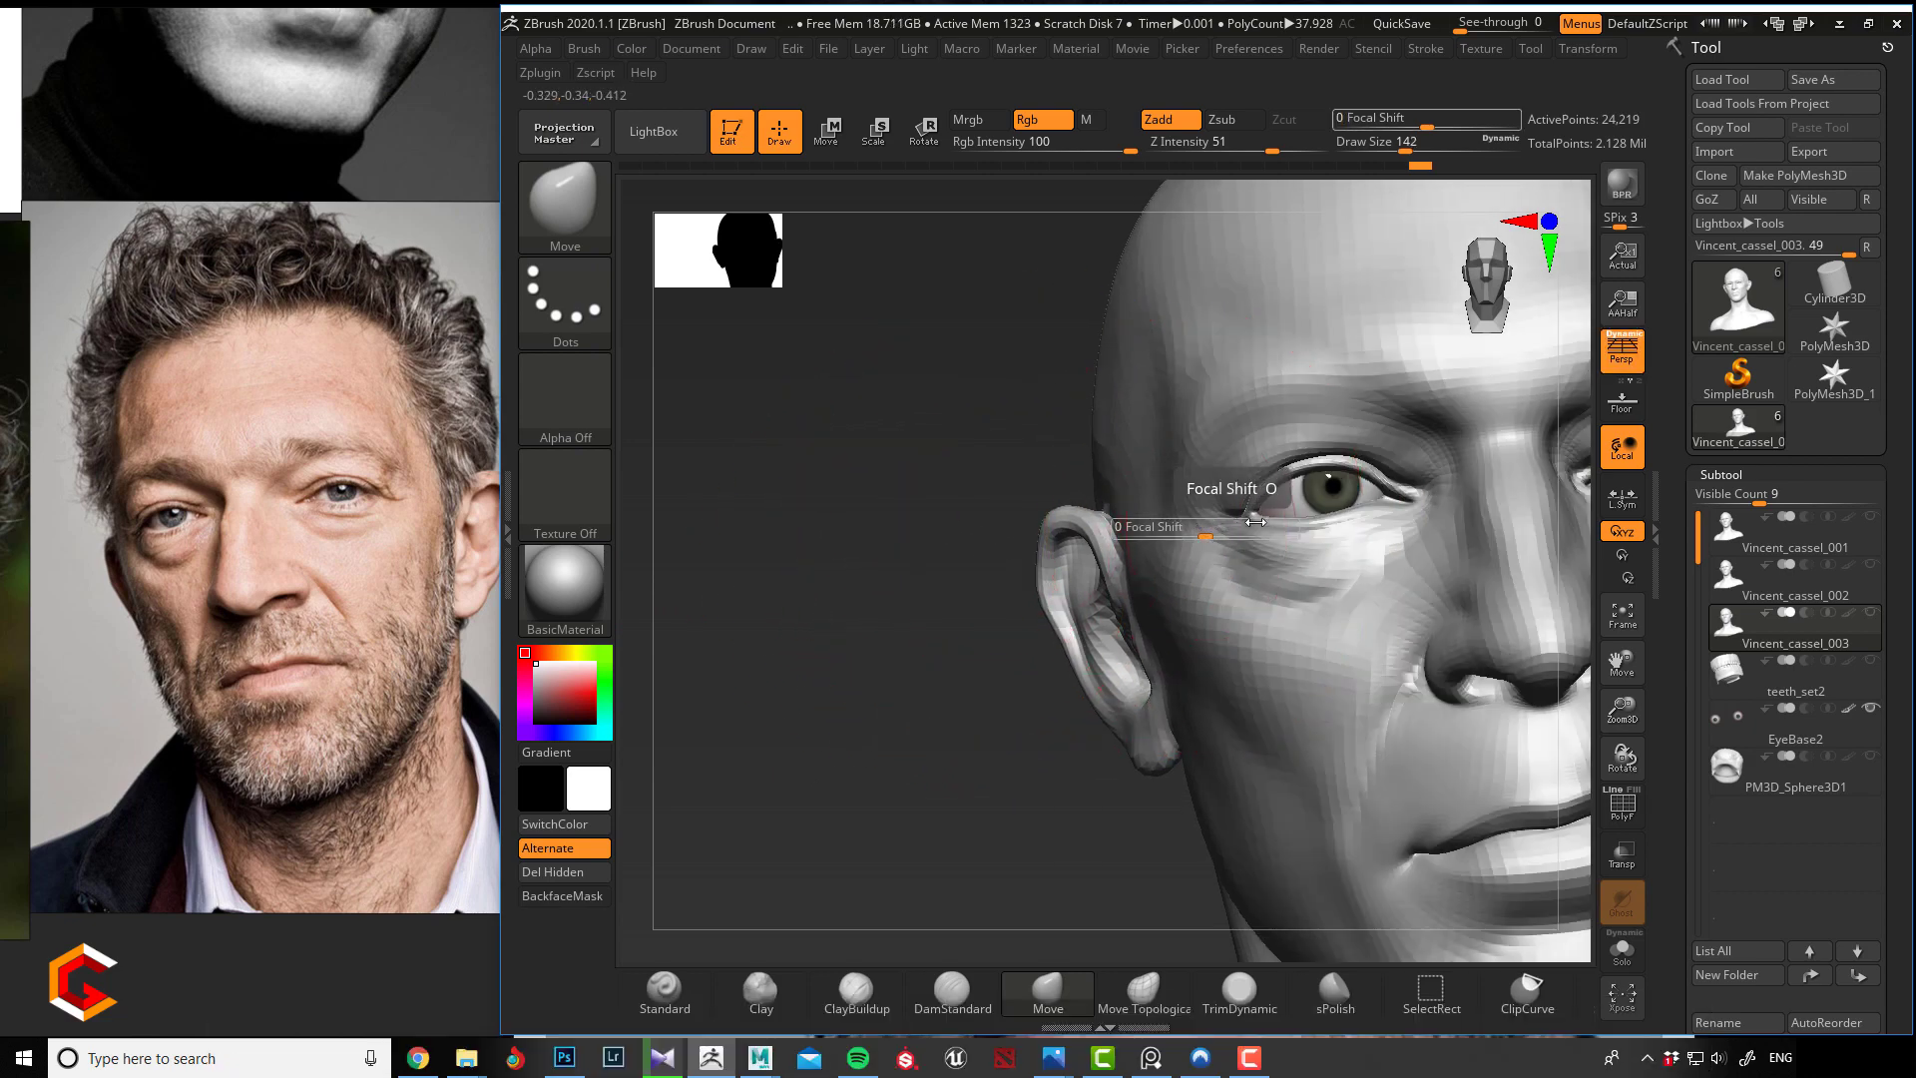
key("bracketleft")
key("bracketleft")
key("bracketleft")
key("bracketleft")
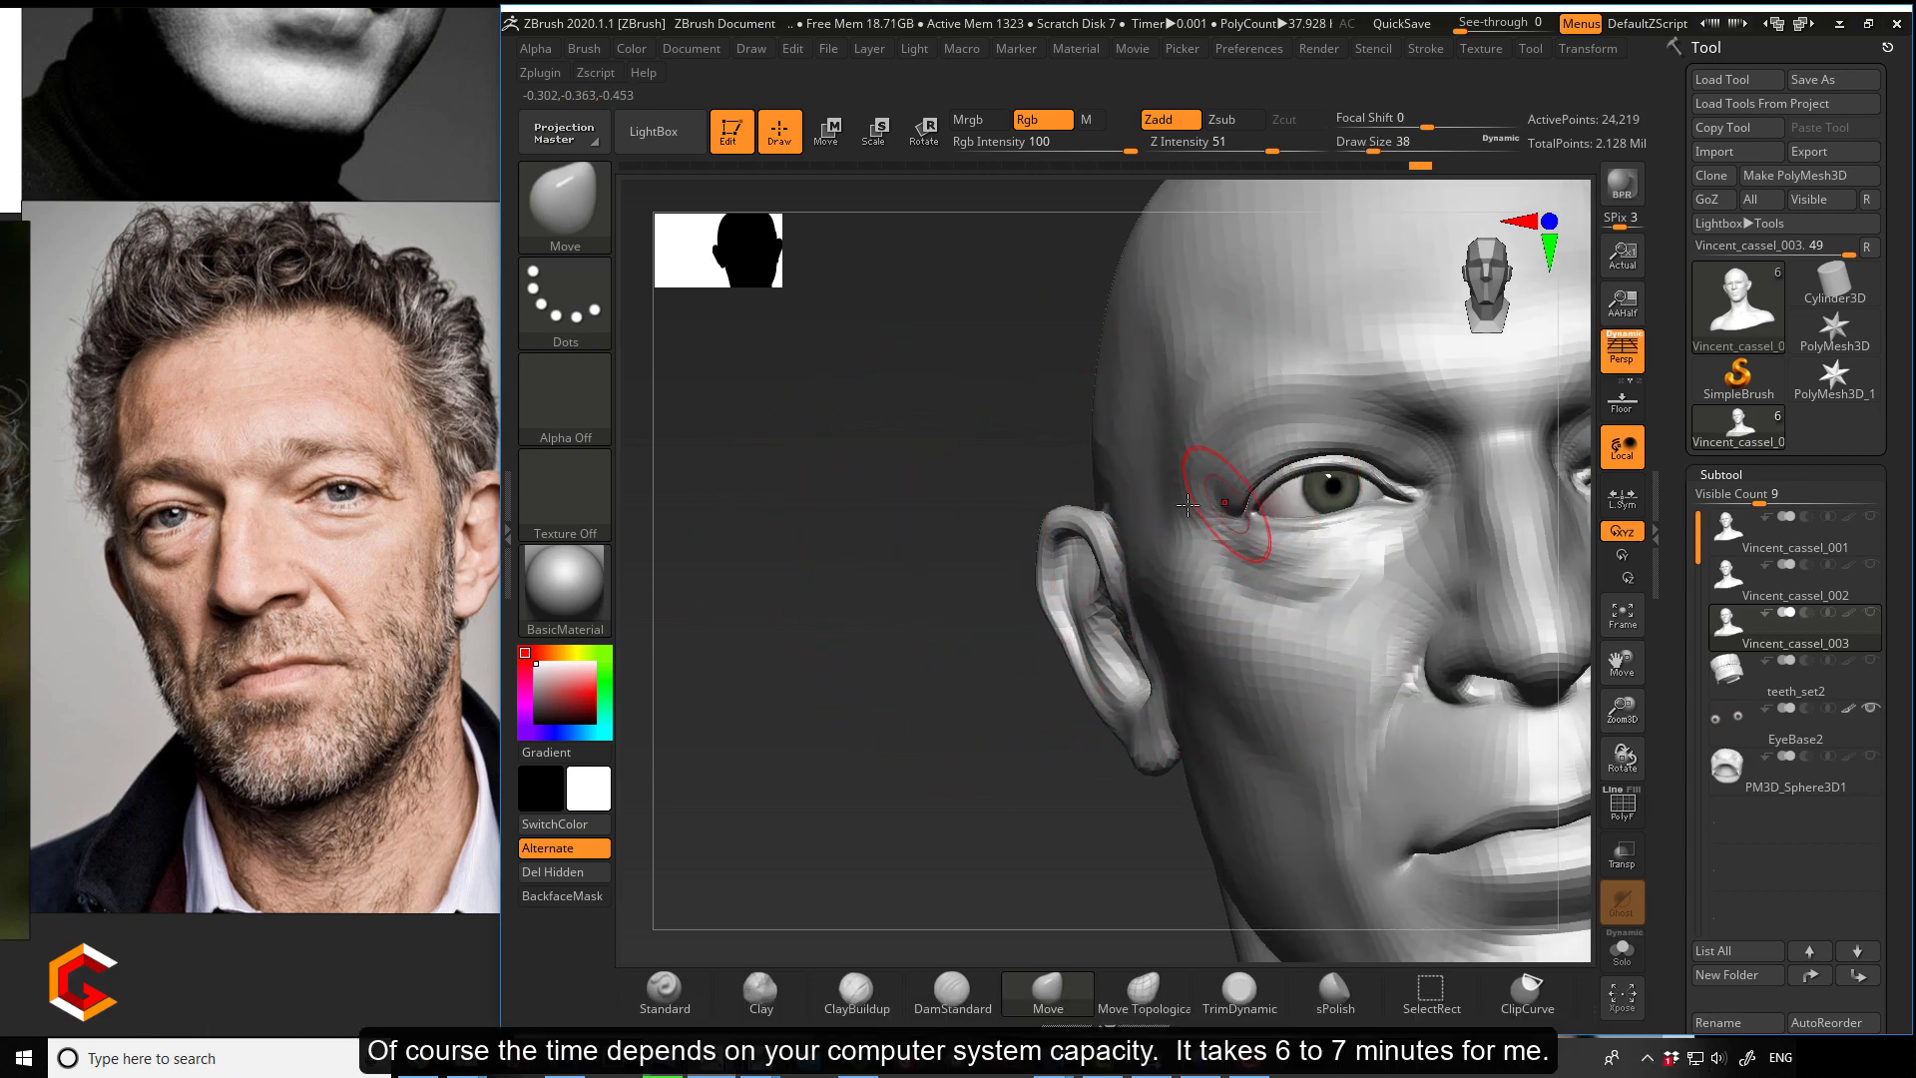
mouse_move(857, 555)
left_mouse_down()
mouse_move(845, 514)
mouse_move(706, 624)
left_mouse_up()
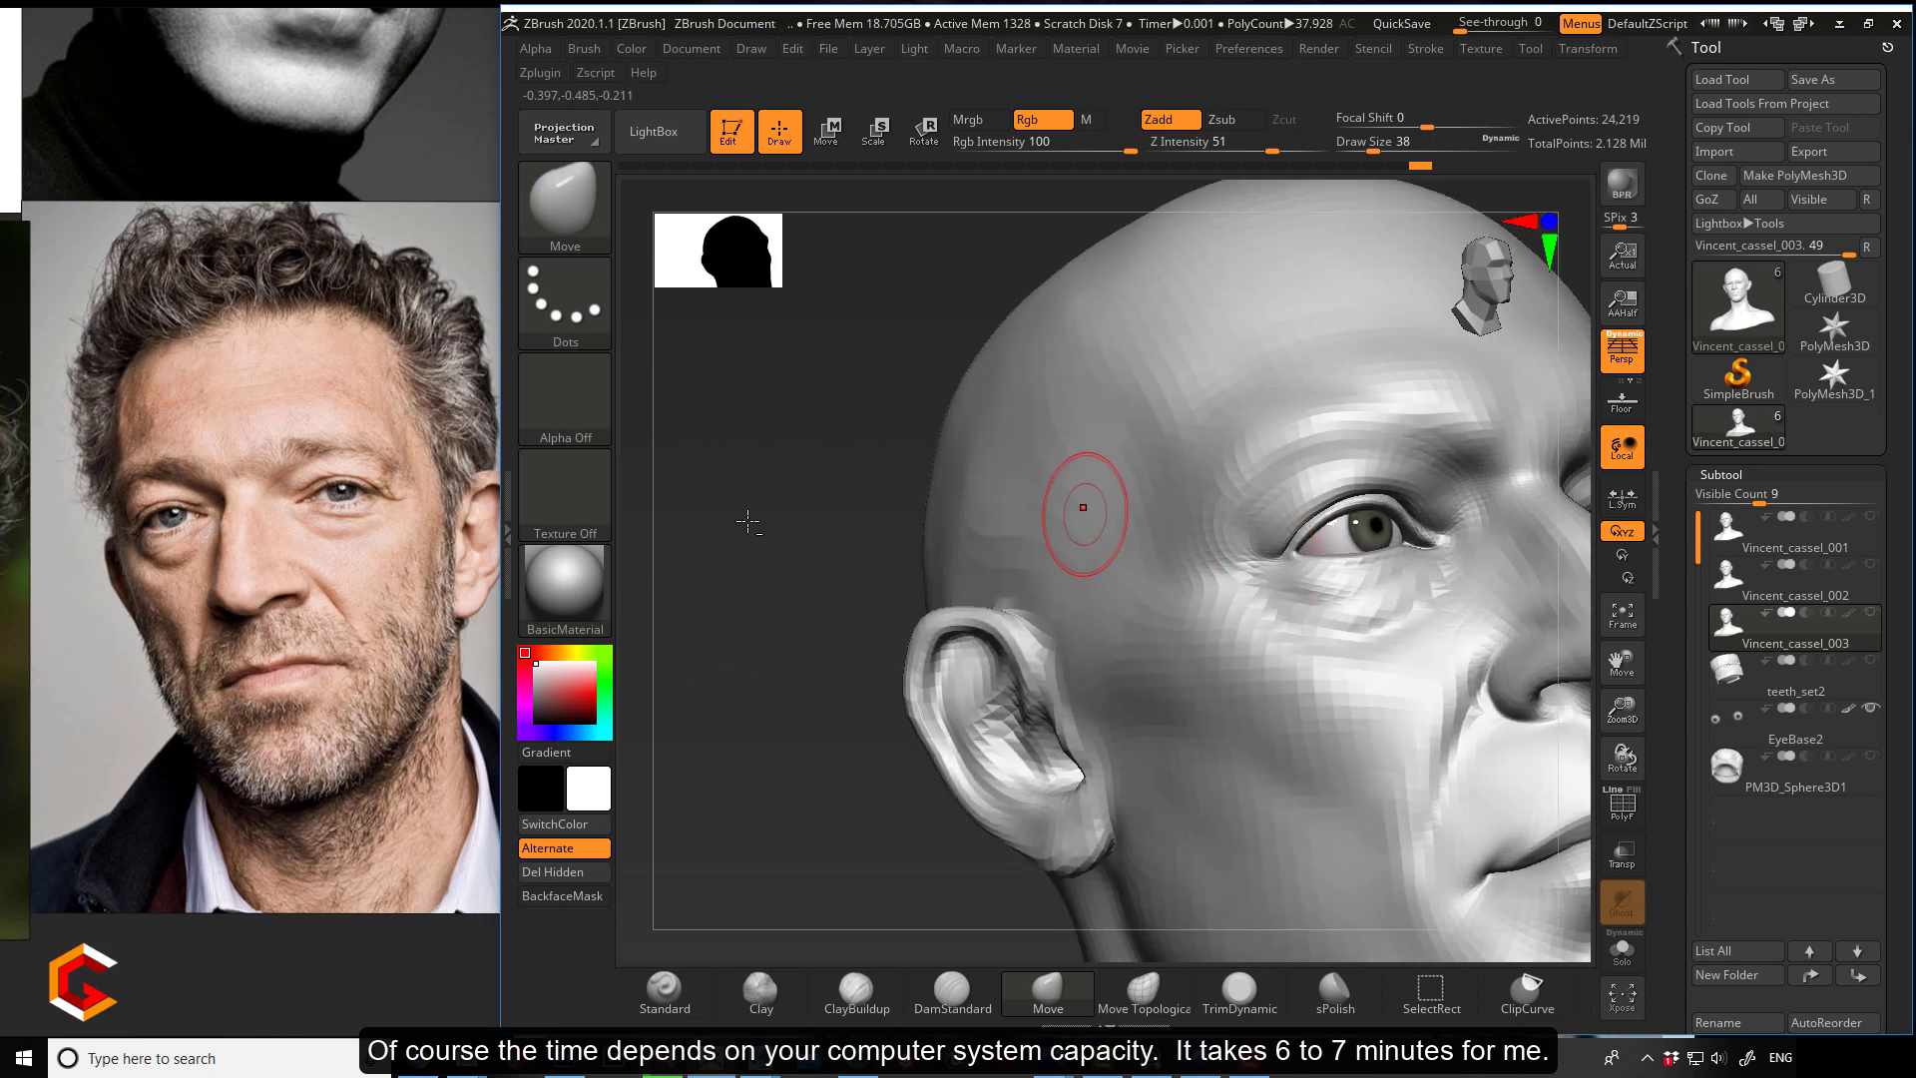
left_click_drag(749, 521, 846, 408)
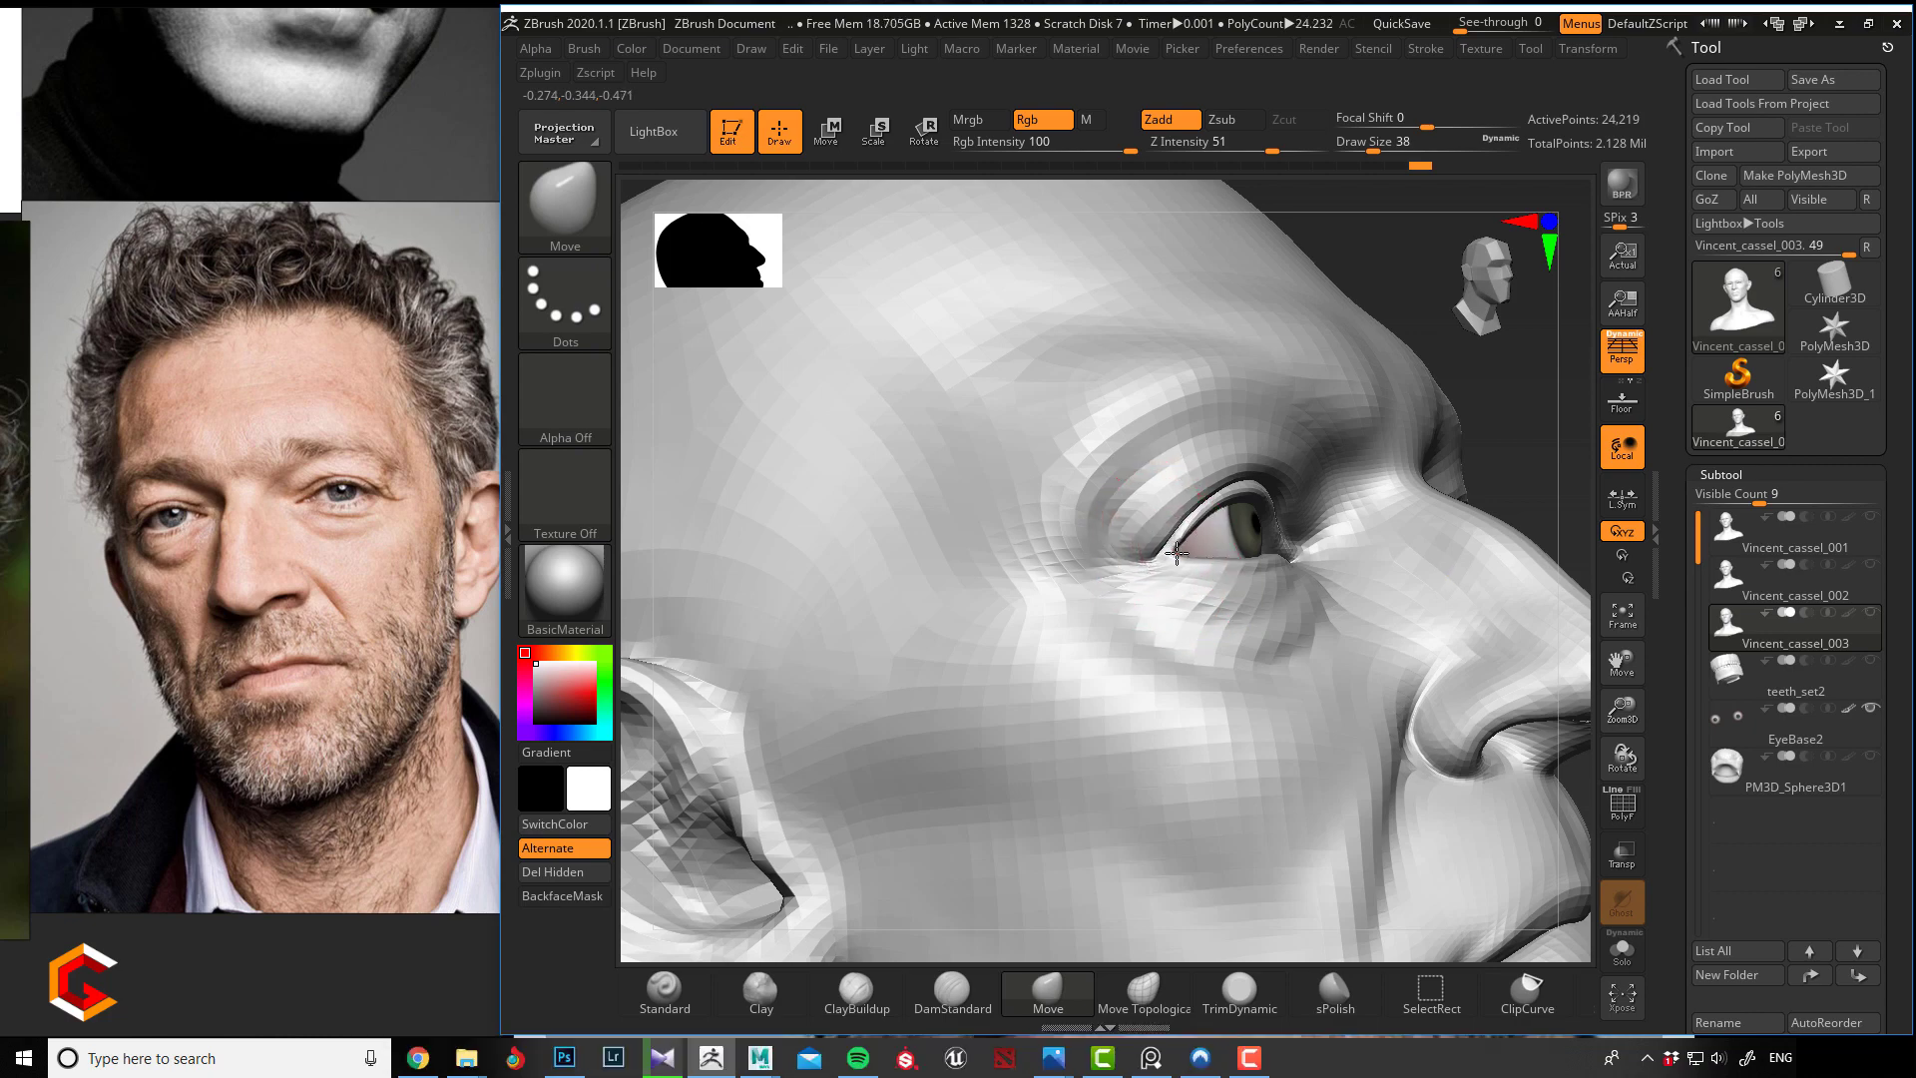
Refine the outer eyelid corner with the Move brush at draw size 26, working from the side and front.
left_click_drag(1521, 454, 1422, 417)
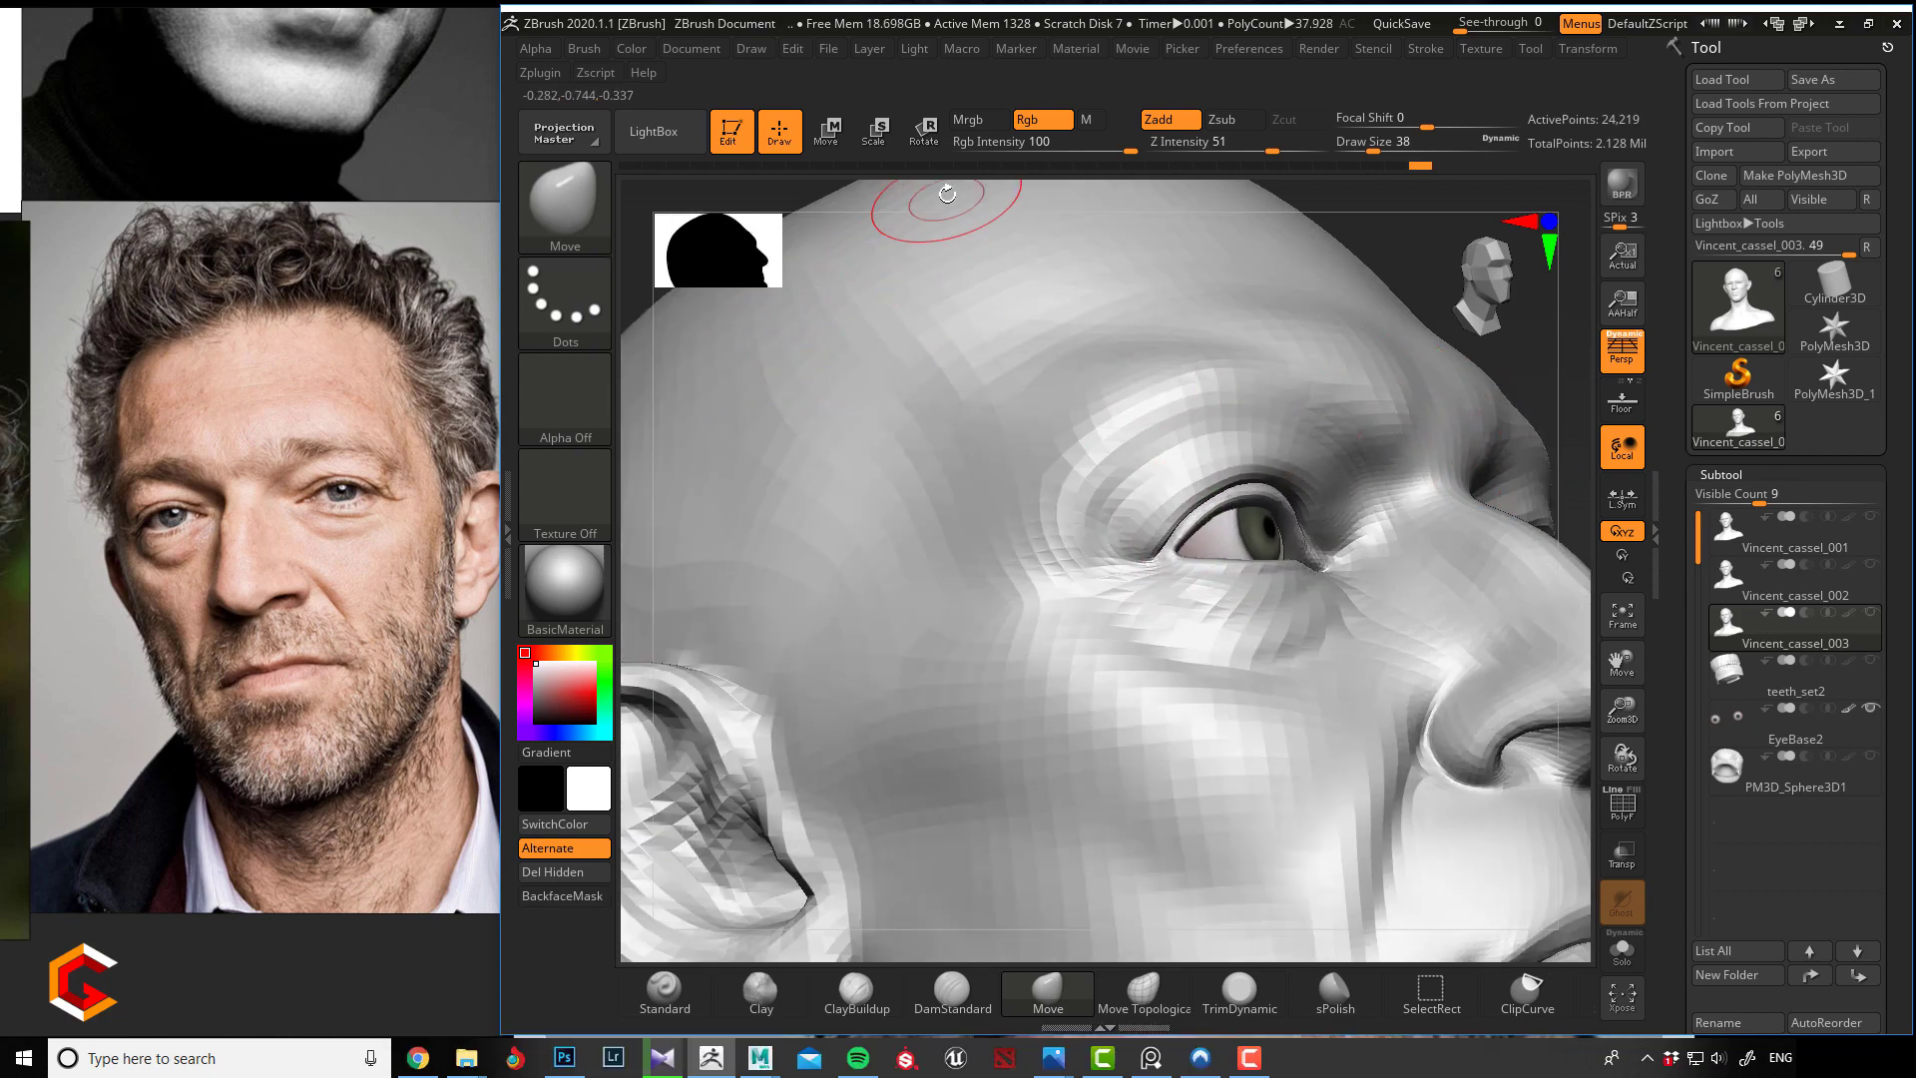
left_click_drag(944, 193, 969, 320, "alt")
left_click_drag(1175, 552, 1175, 551)
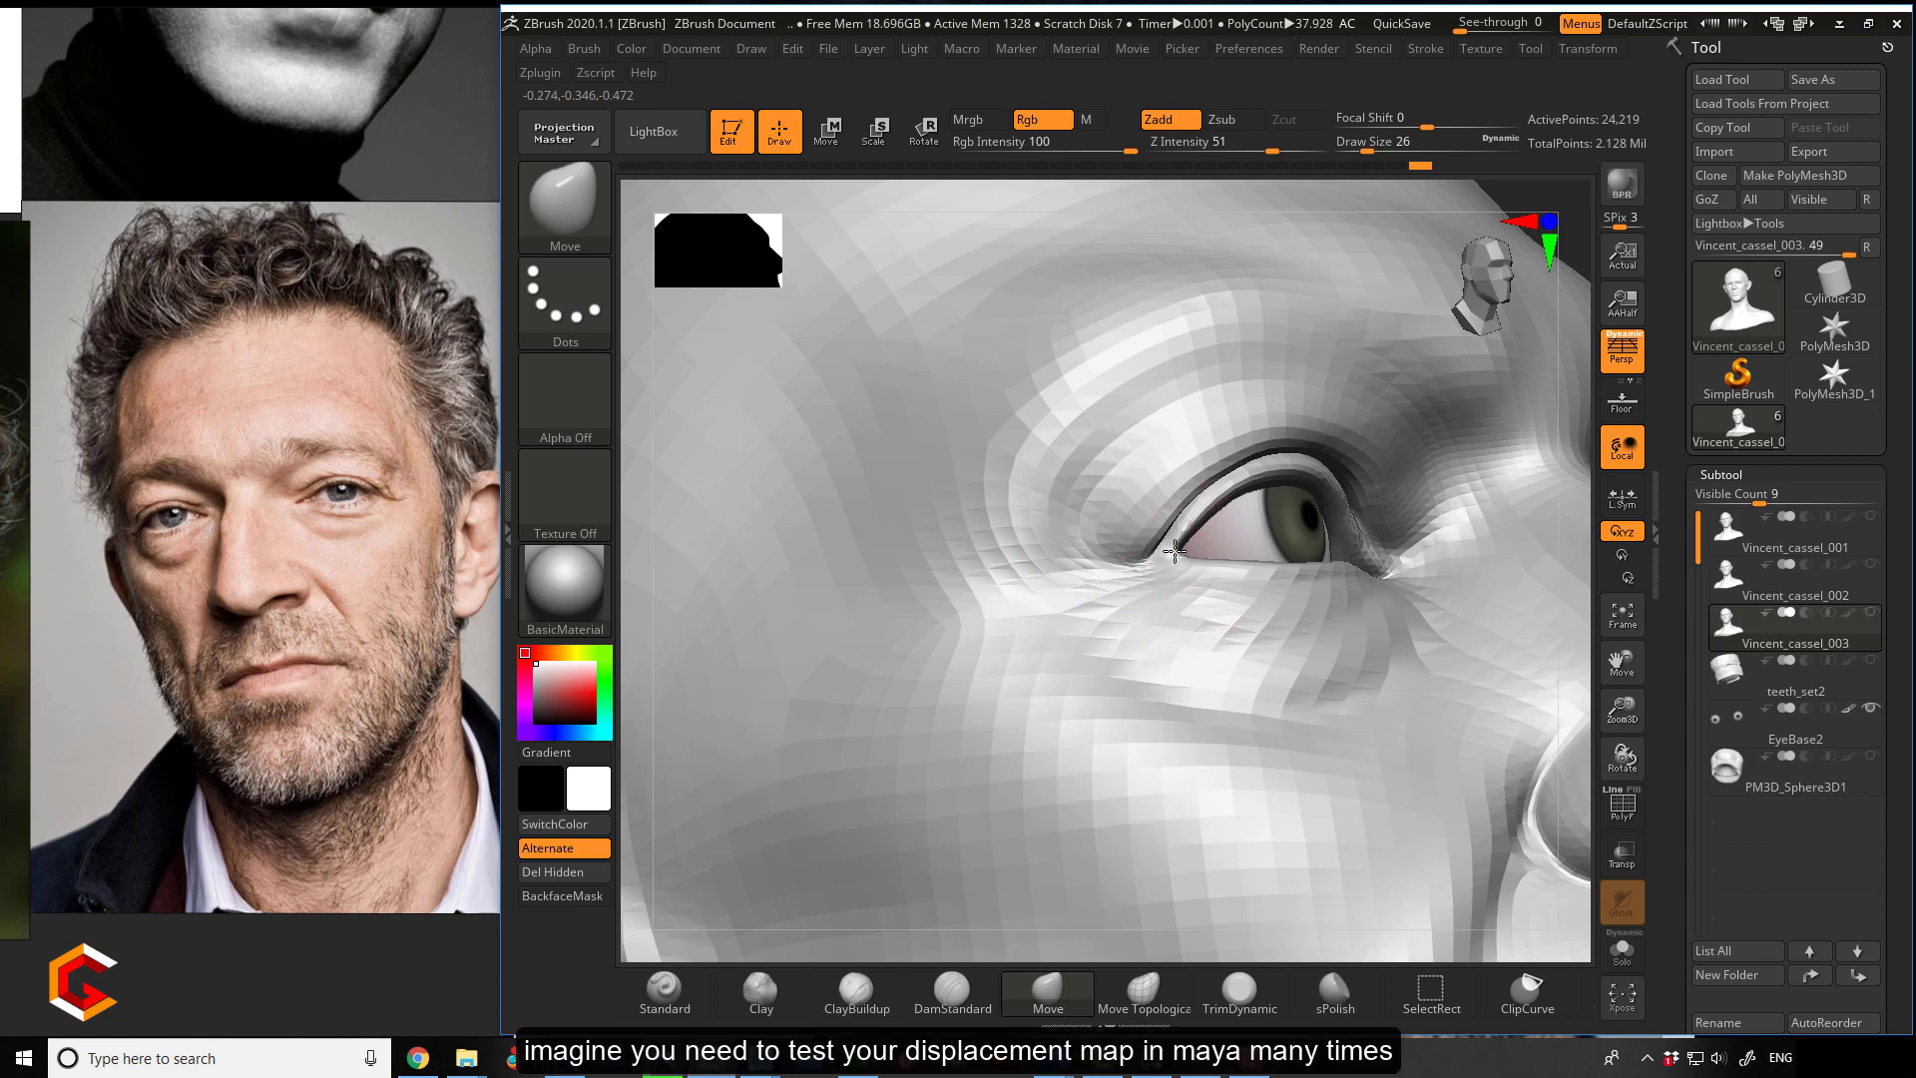
left_click_drag(1069, 192, 1013, 195)
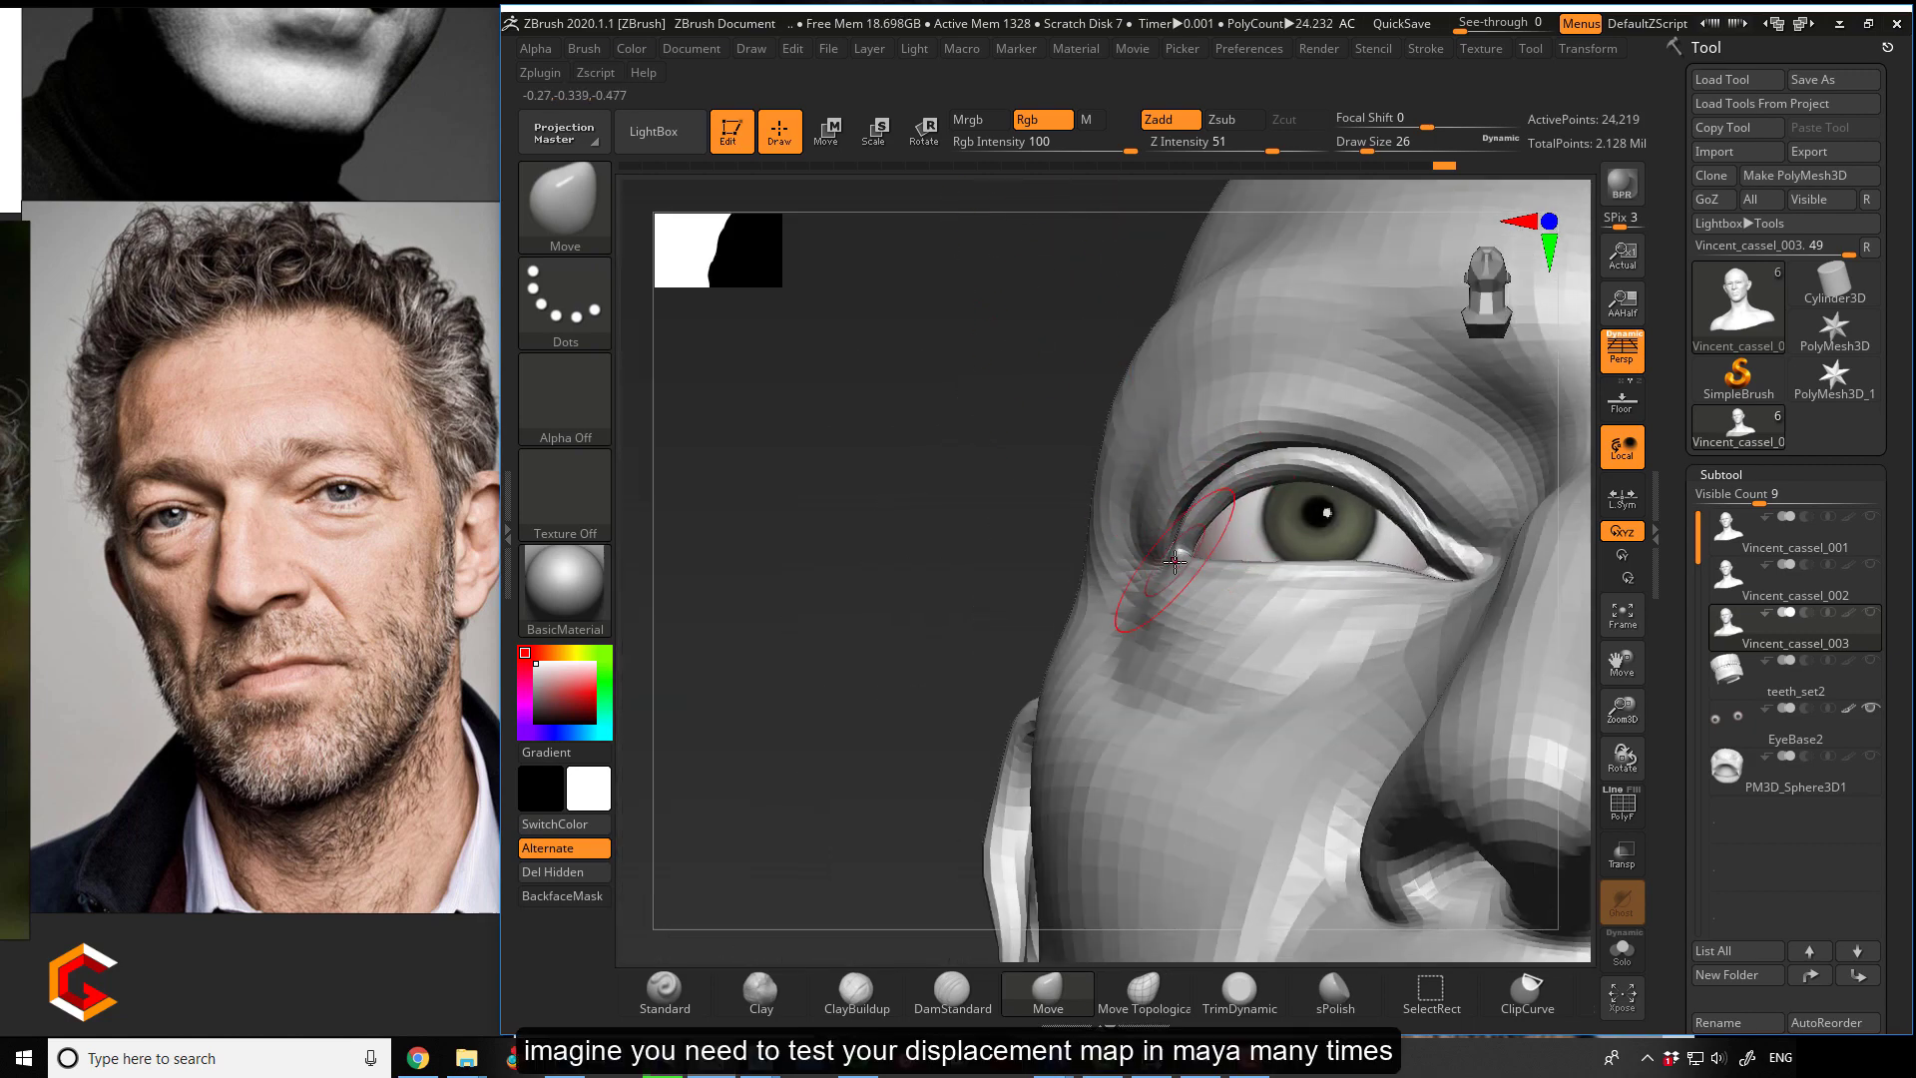
left_click_drag(948, 519, 1048, 525)
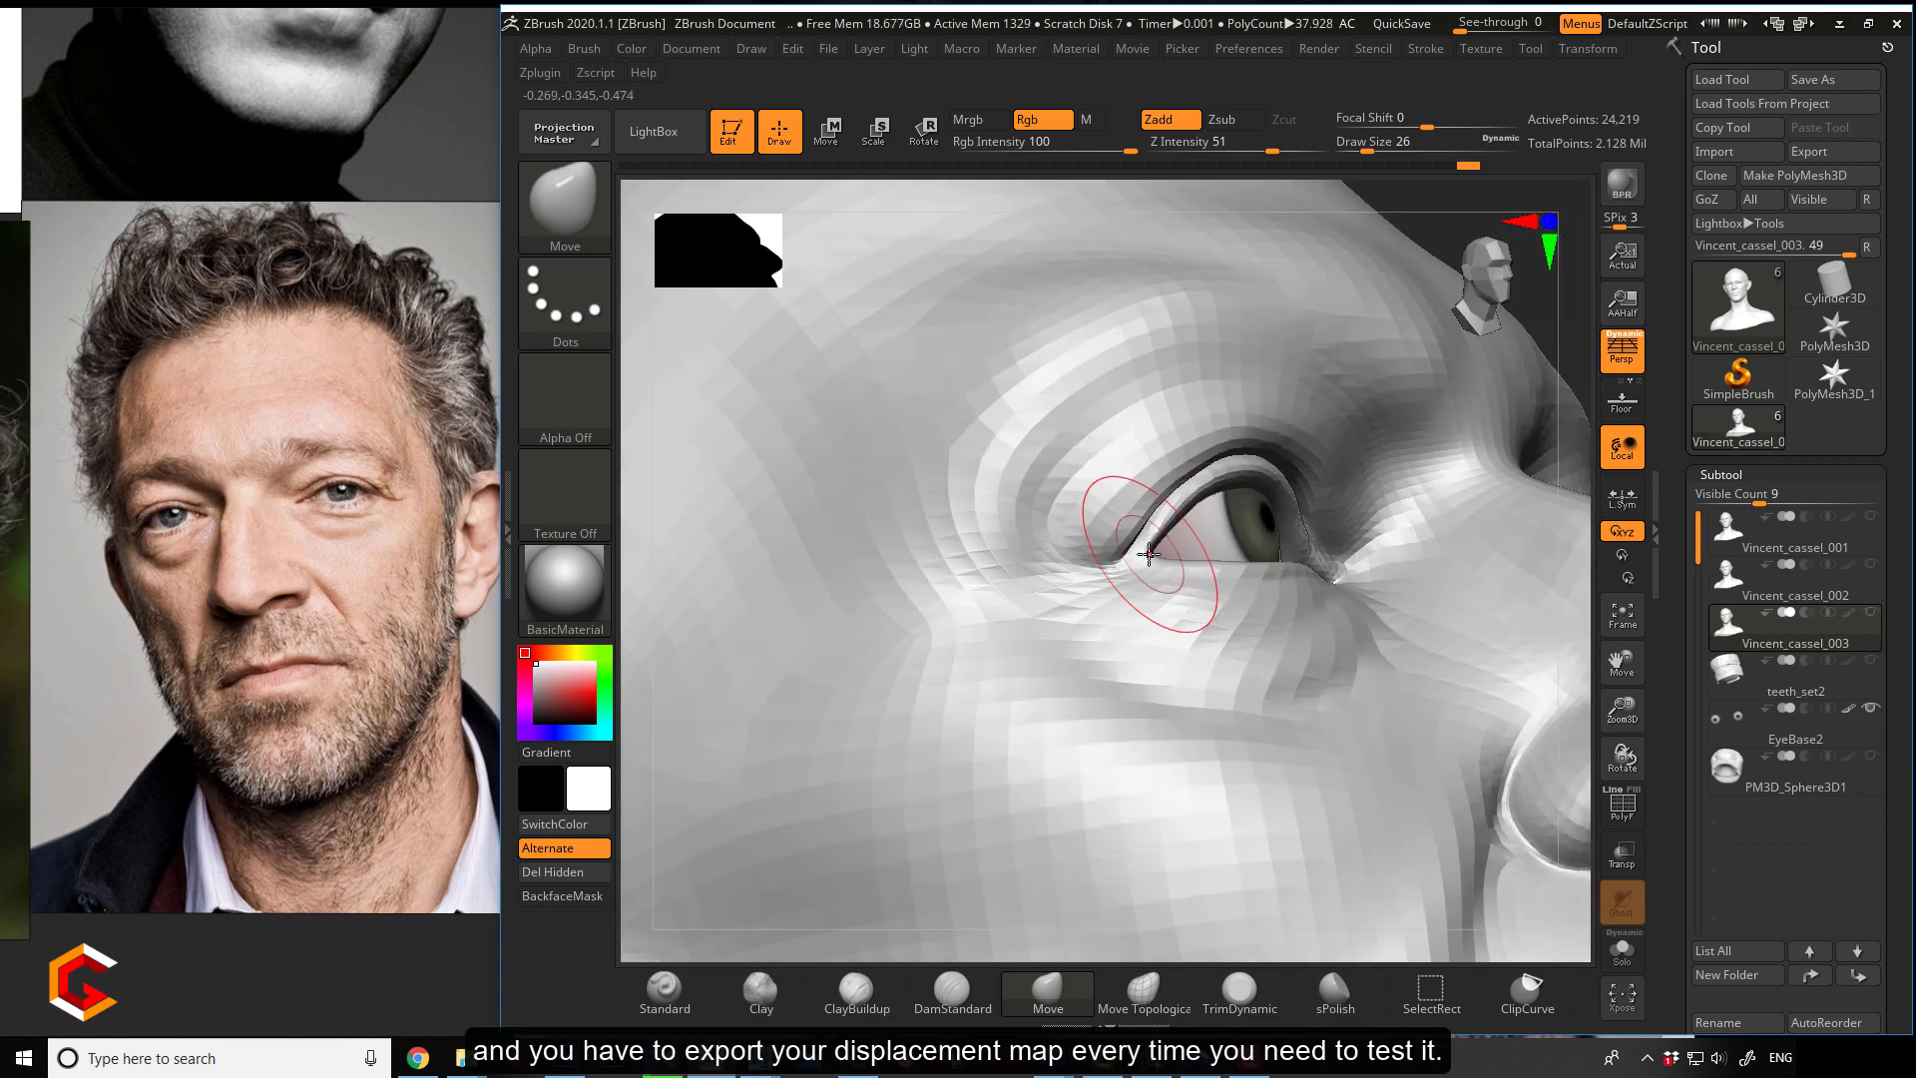
mouse_move(1135, 191)
left_mouse_down("alt")
mouse_move(742, 464)
mouse_move(870, 596)
mouse_move(847, 667)
mouse_move(832, 625)
mouse_move(775, 753)
mouse_move(852, 718)
left_mouse_up("alt")
Smooth the cheek around the mouth corners on both sides of the face at draw size 26.
key("shift")
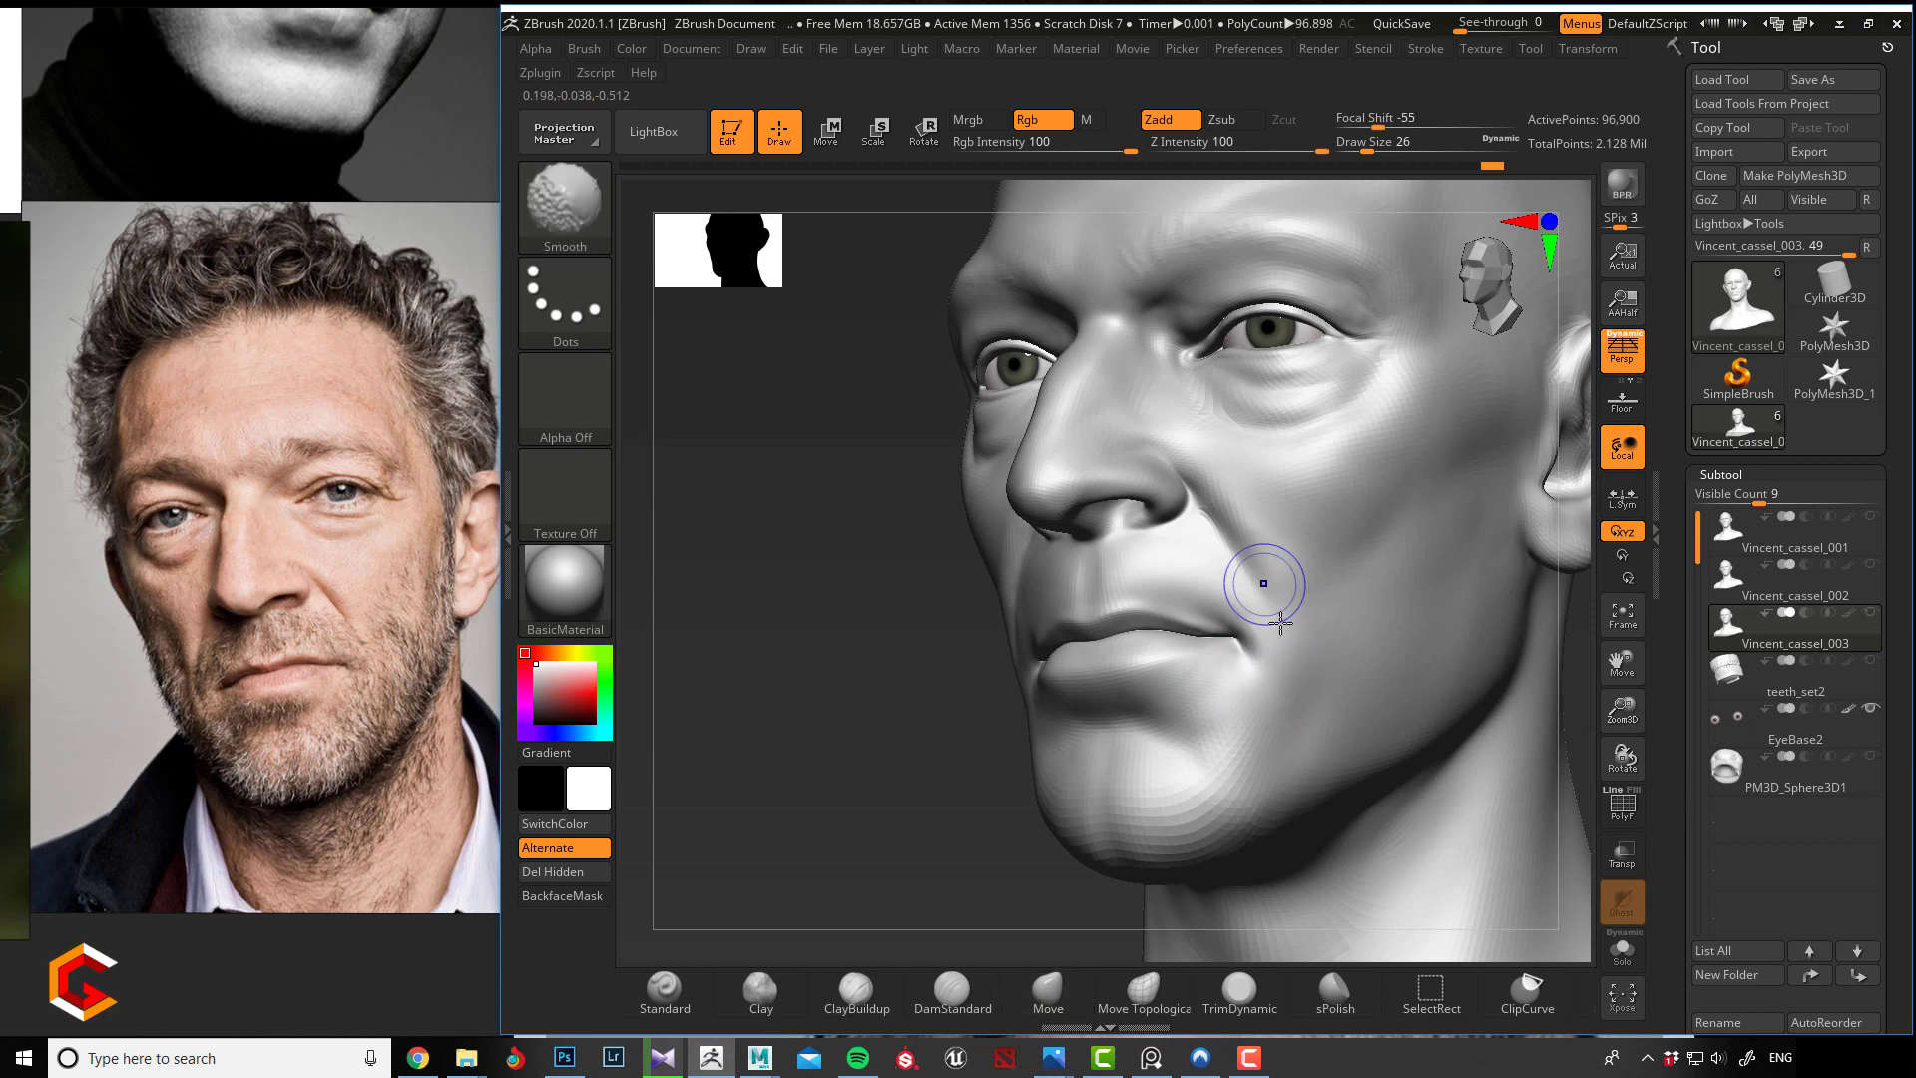
left_click_drag(1011, 677, 938, 678, "shift")
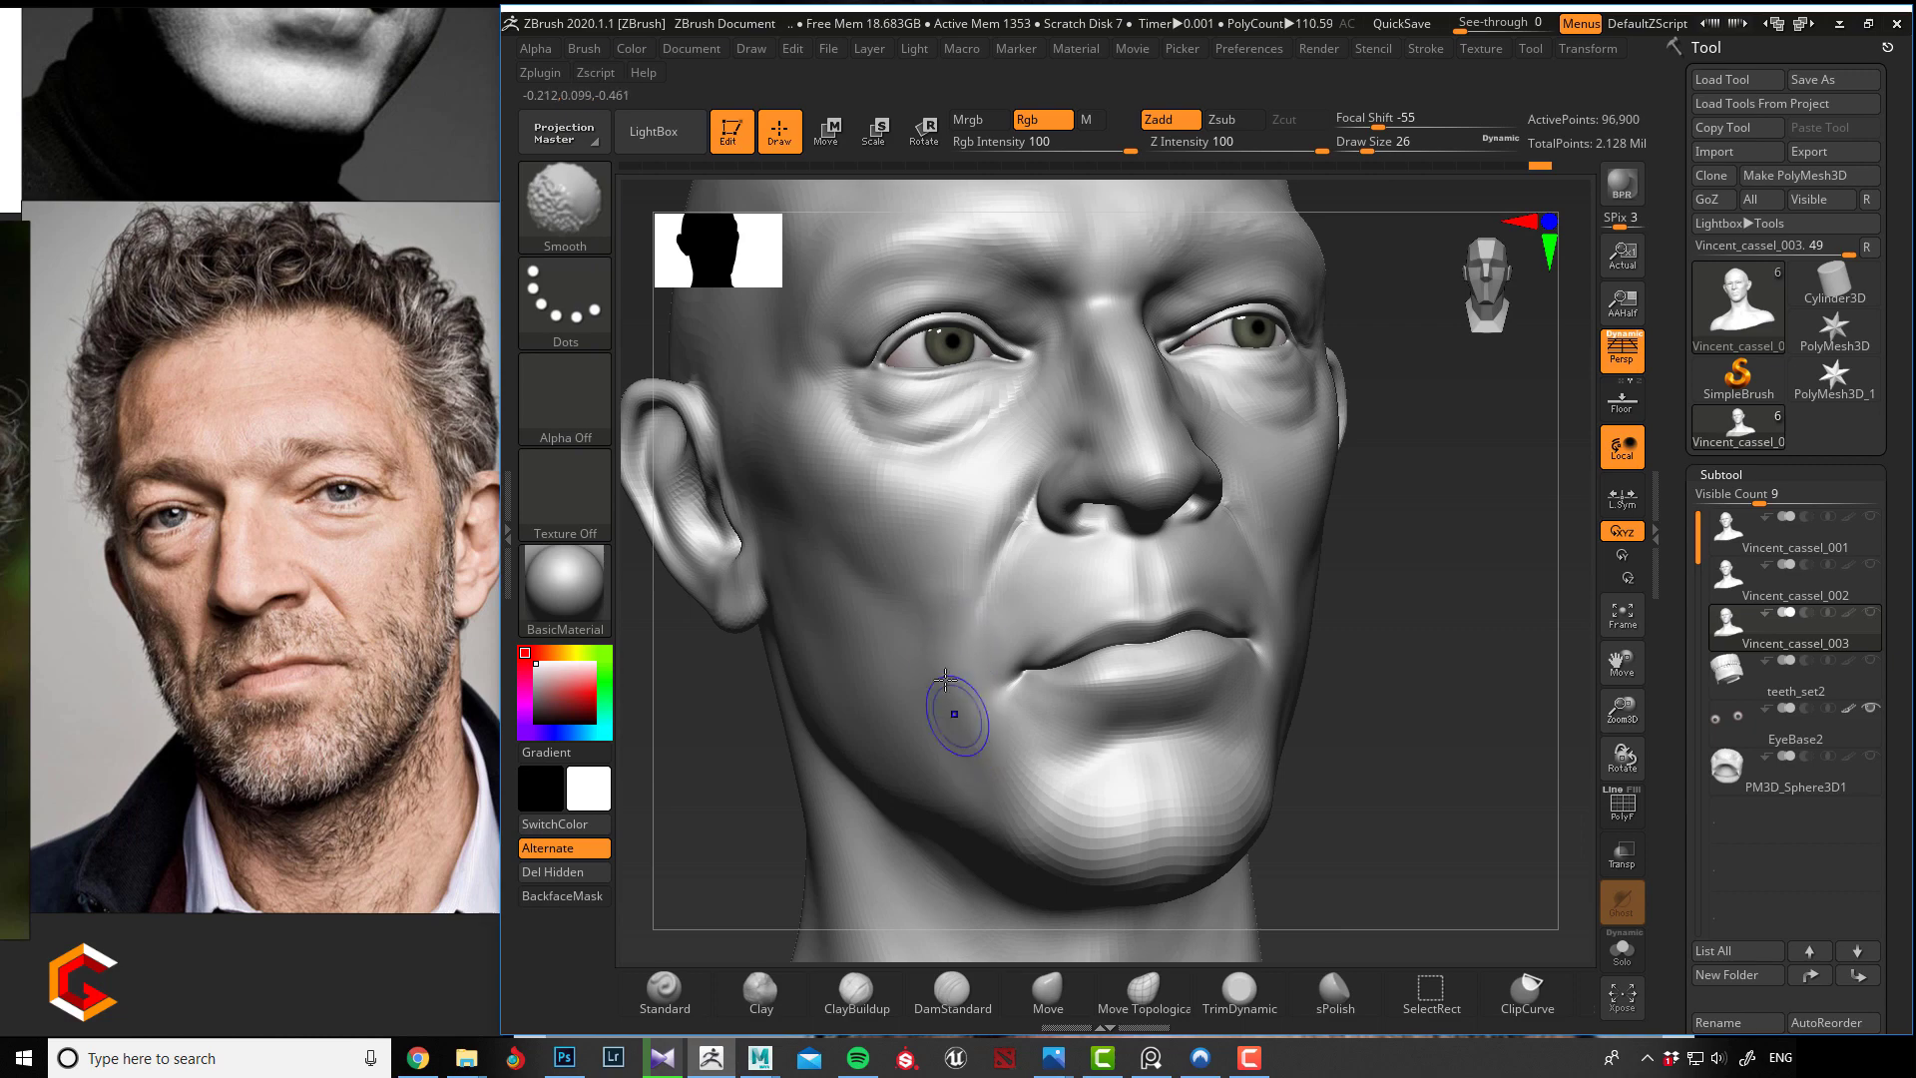
mouse_move(685, 688)
left_mouse_down()
mouse_move(705, 672)
mouse_move(830, 705)
left_mouse_up()
Carve subtle creases down the cheek beside the mouth with DamStandard at Z Intensity 15 and draw size 38.
left_click(952, 988)
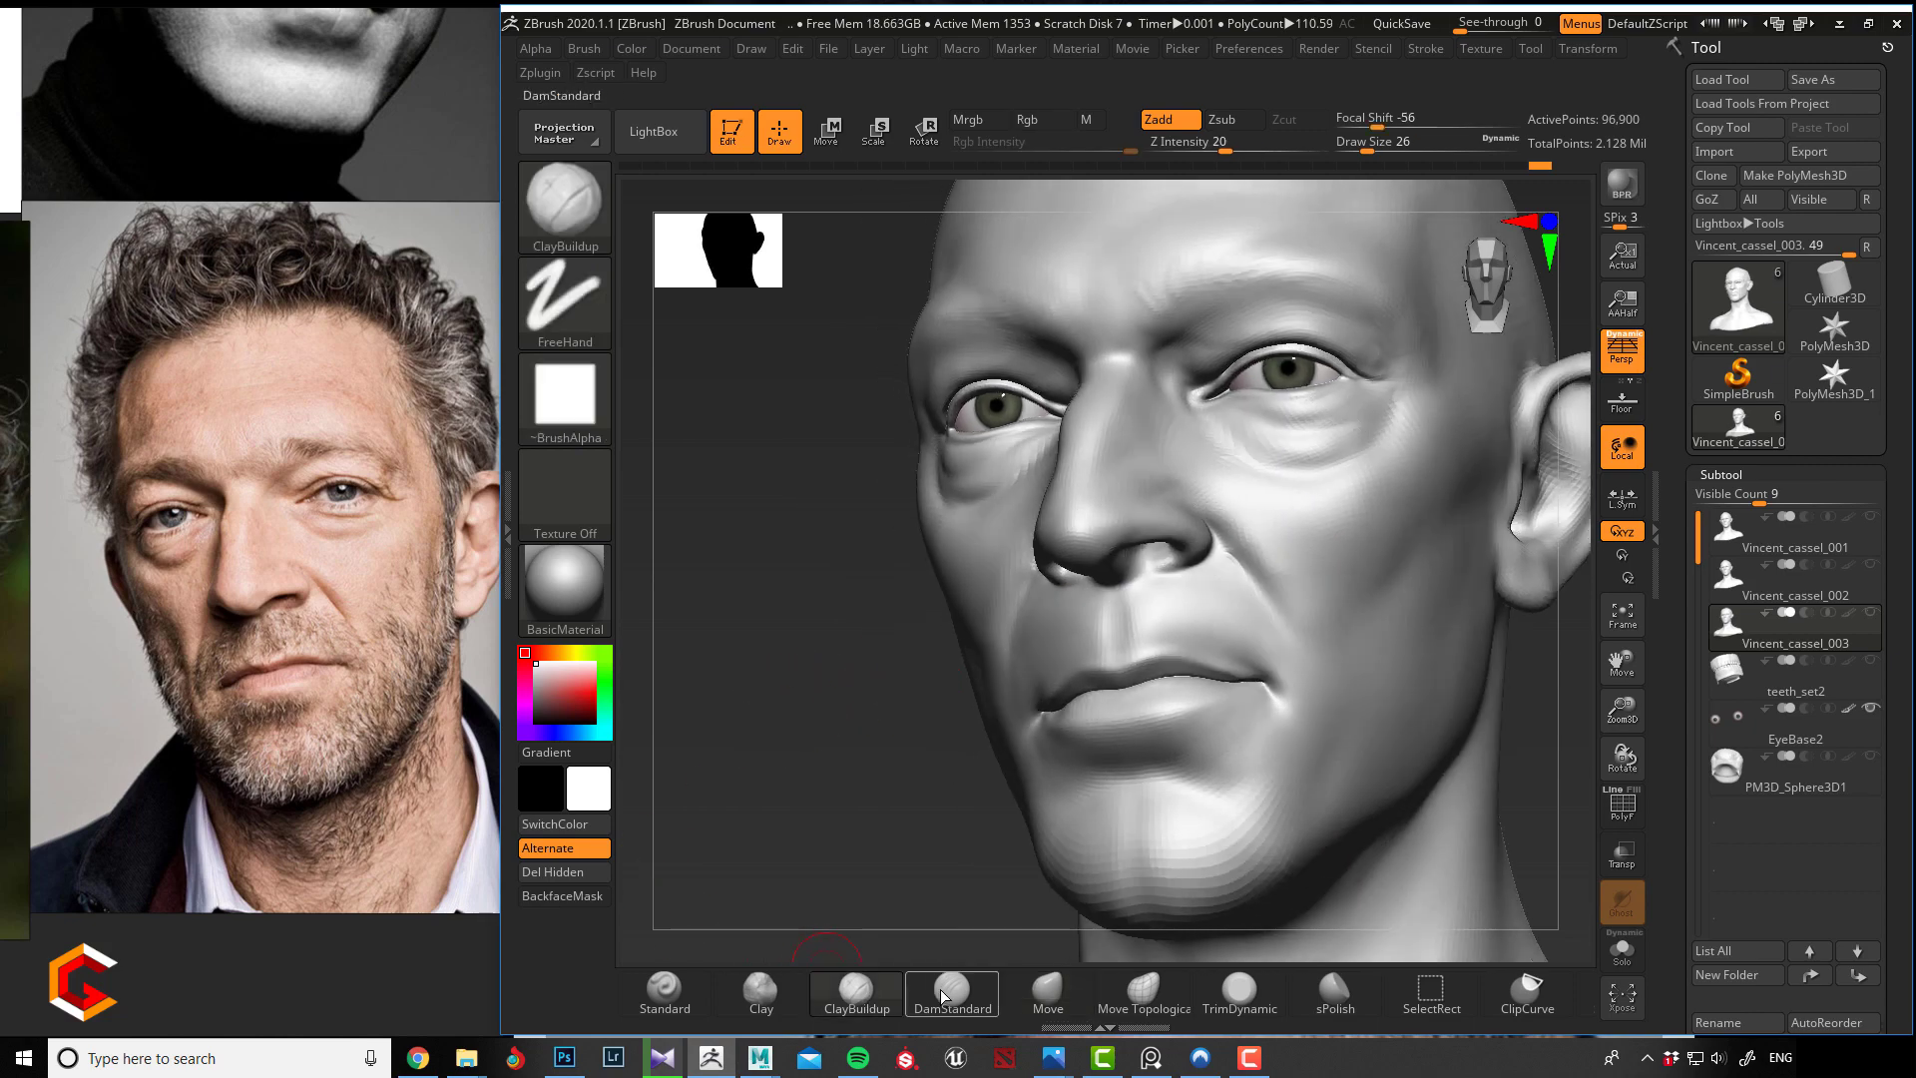
left_click_drag(1229, 142, 1216, 143)
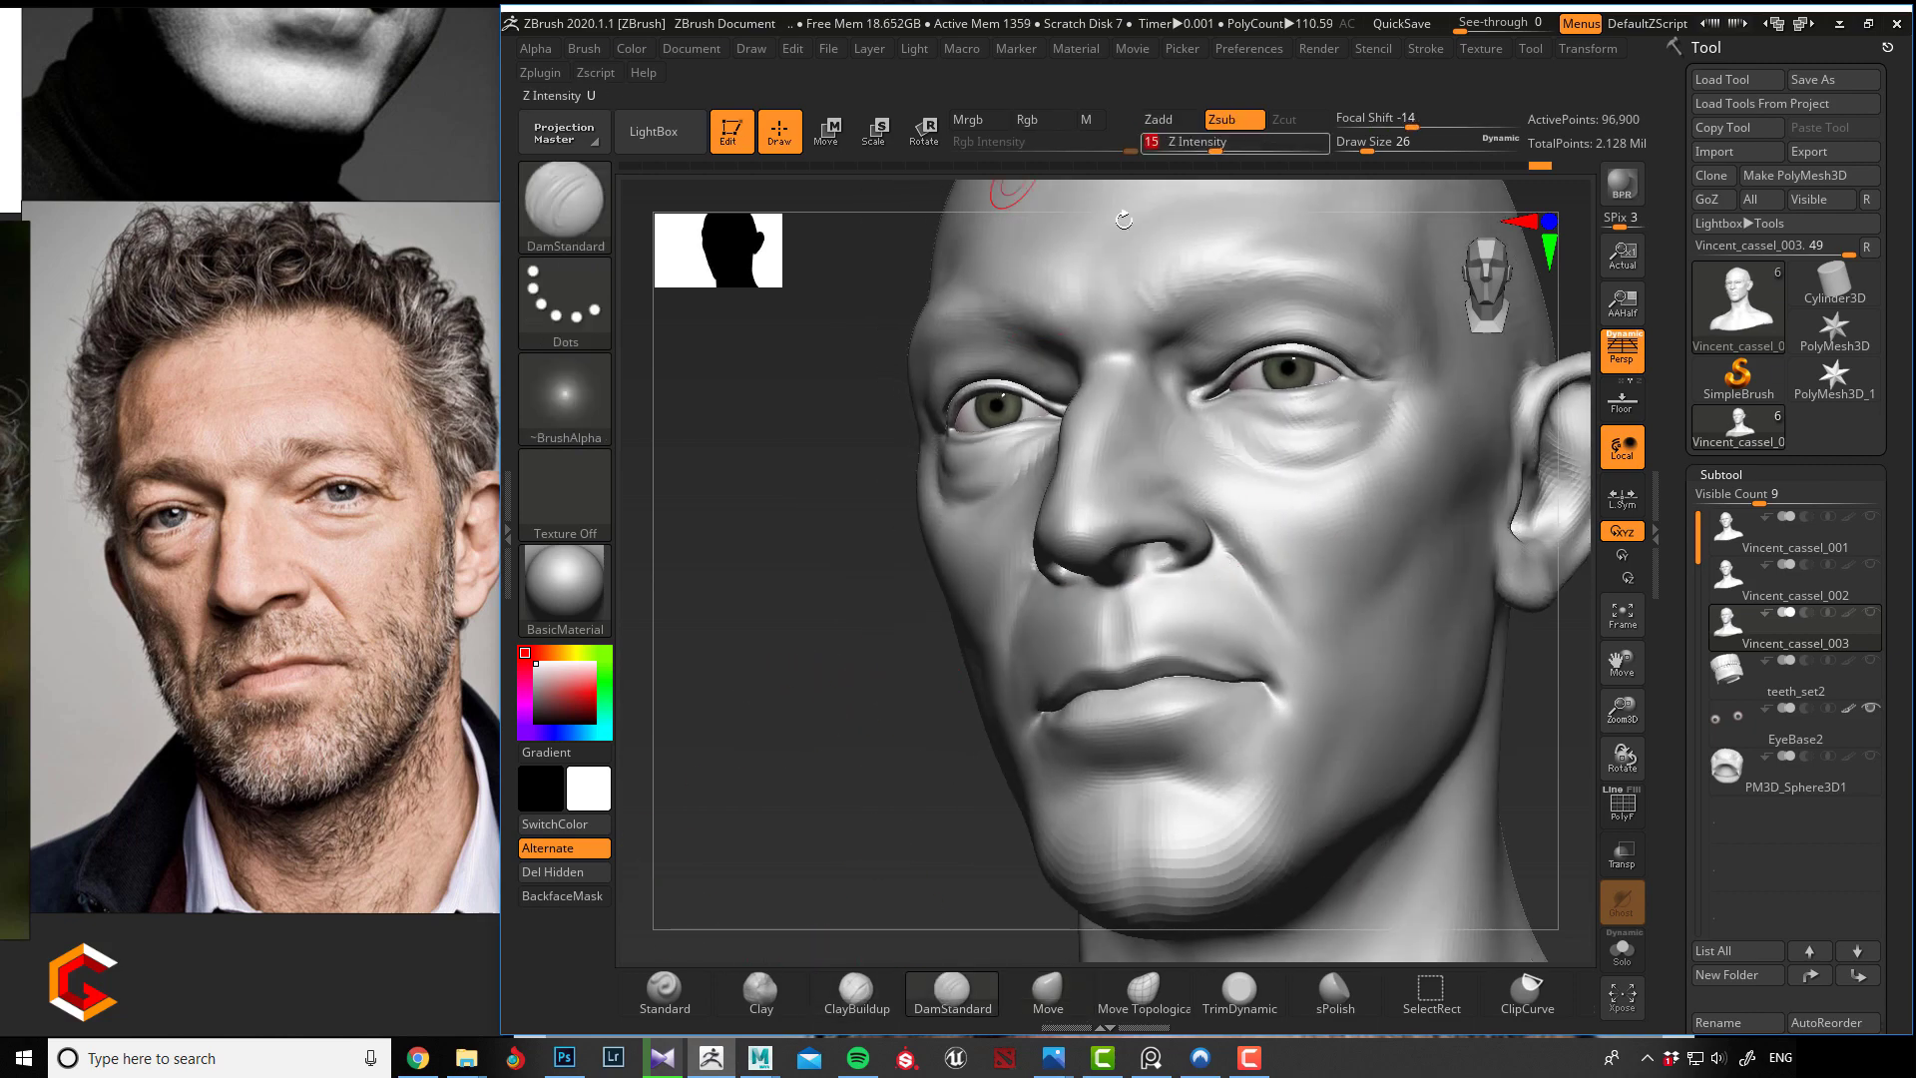
left_click_drag(920, 584, 954, 586)
key("]")
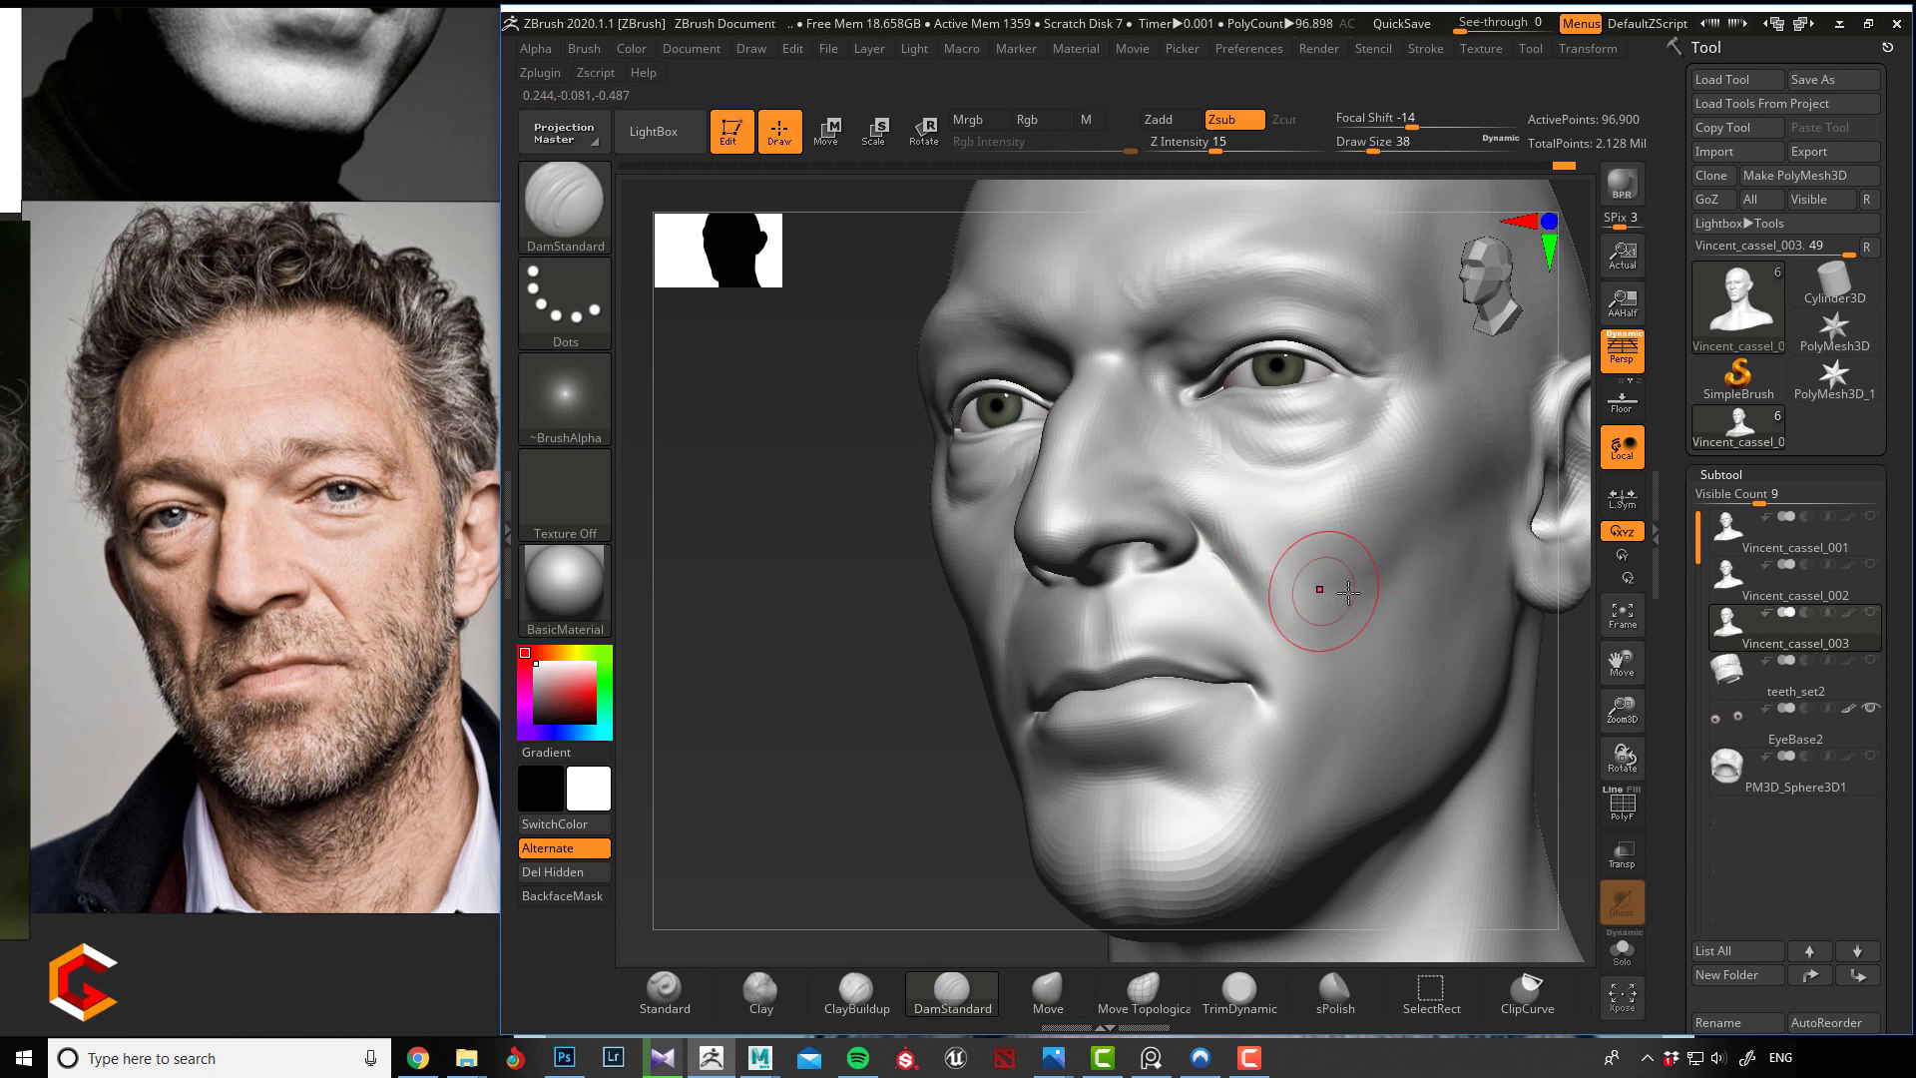
mouse_move(1399, 569)
left_mouse_down("shift")
mouse_move(1301, 548)
mouse_move(1287, 565)
mouse_move(1289, 707)
left_mouse_up("shift")
left_click_drag(1339, 617, 1320, 762)
mouse_move(1288, 644)
left_mouse_down()
mouse_move(1313, 709)
mouse_move(1302, 746)
mouse_move(1303, 660)
left_mouse_up()
Refine and soften the under-eye and cheek creases on the opposite side with DamStandard and Smooth at draw size 38.
mouse_move(654, 675)
left_mouse_down()
mouse_move(831, 694)
mouse_move(817, 723)
mouse_move(834, 715)
mouse_move(810, 691)
left_mouse_up()
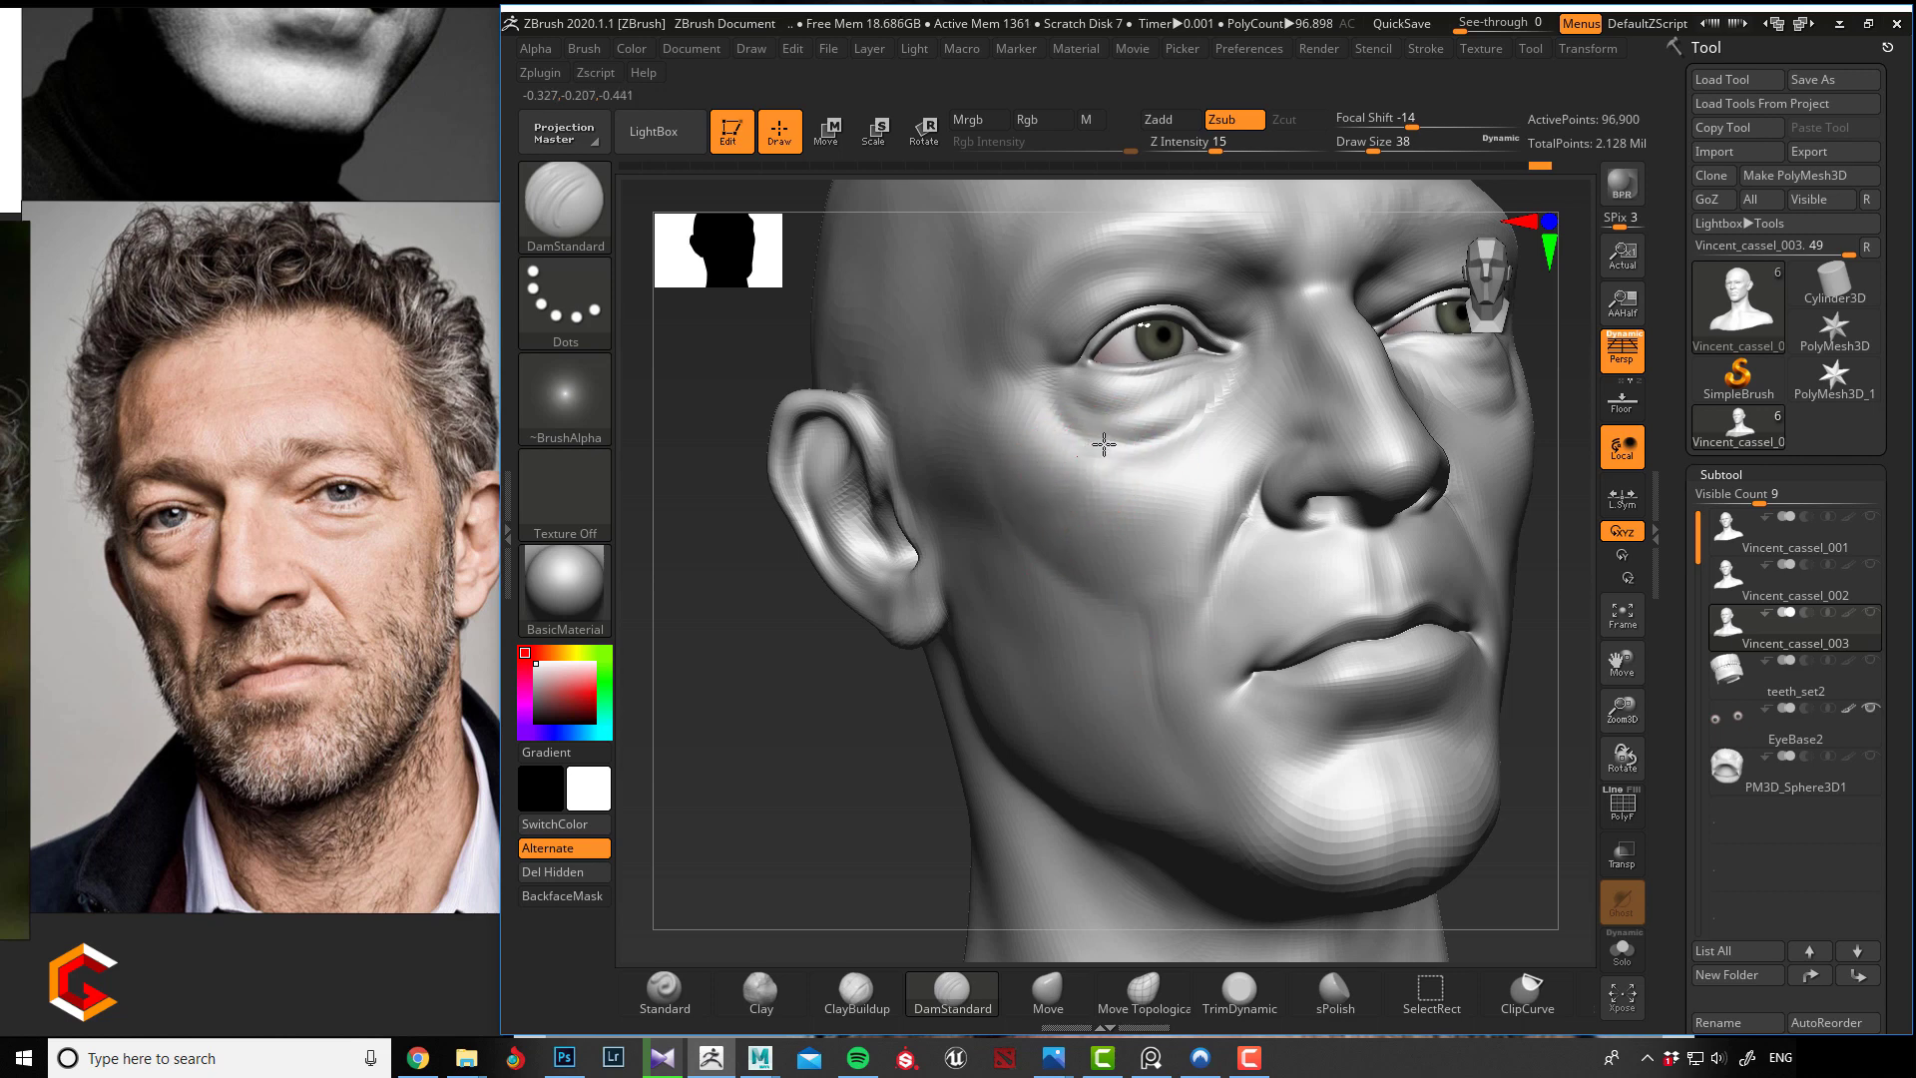
key("shift")
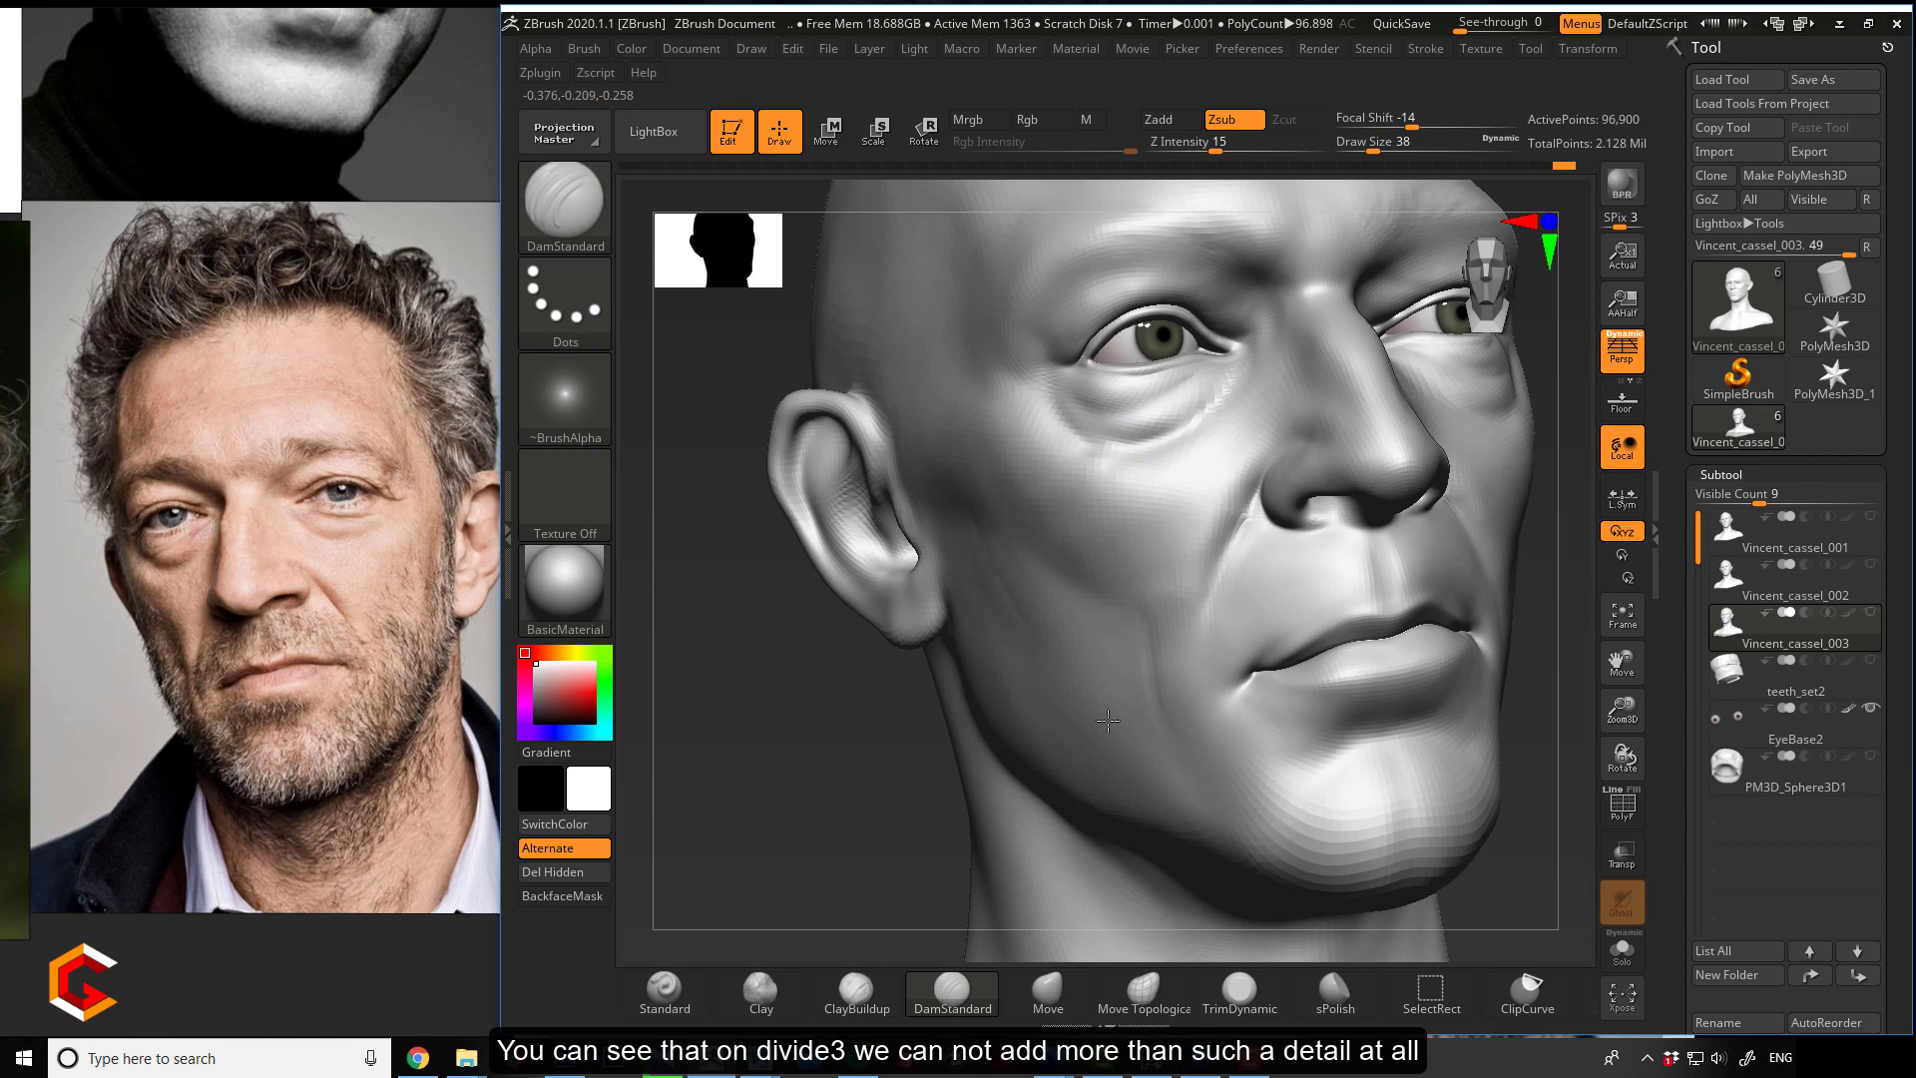
key("shift")
left_click_drag(778, 759, 998, 679)
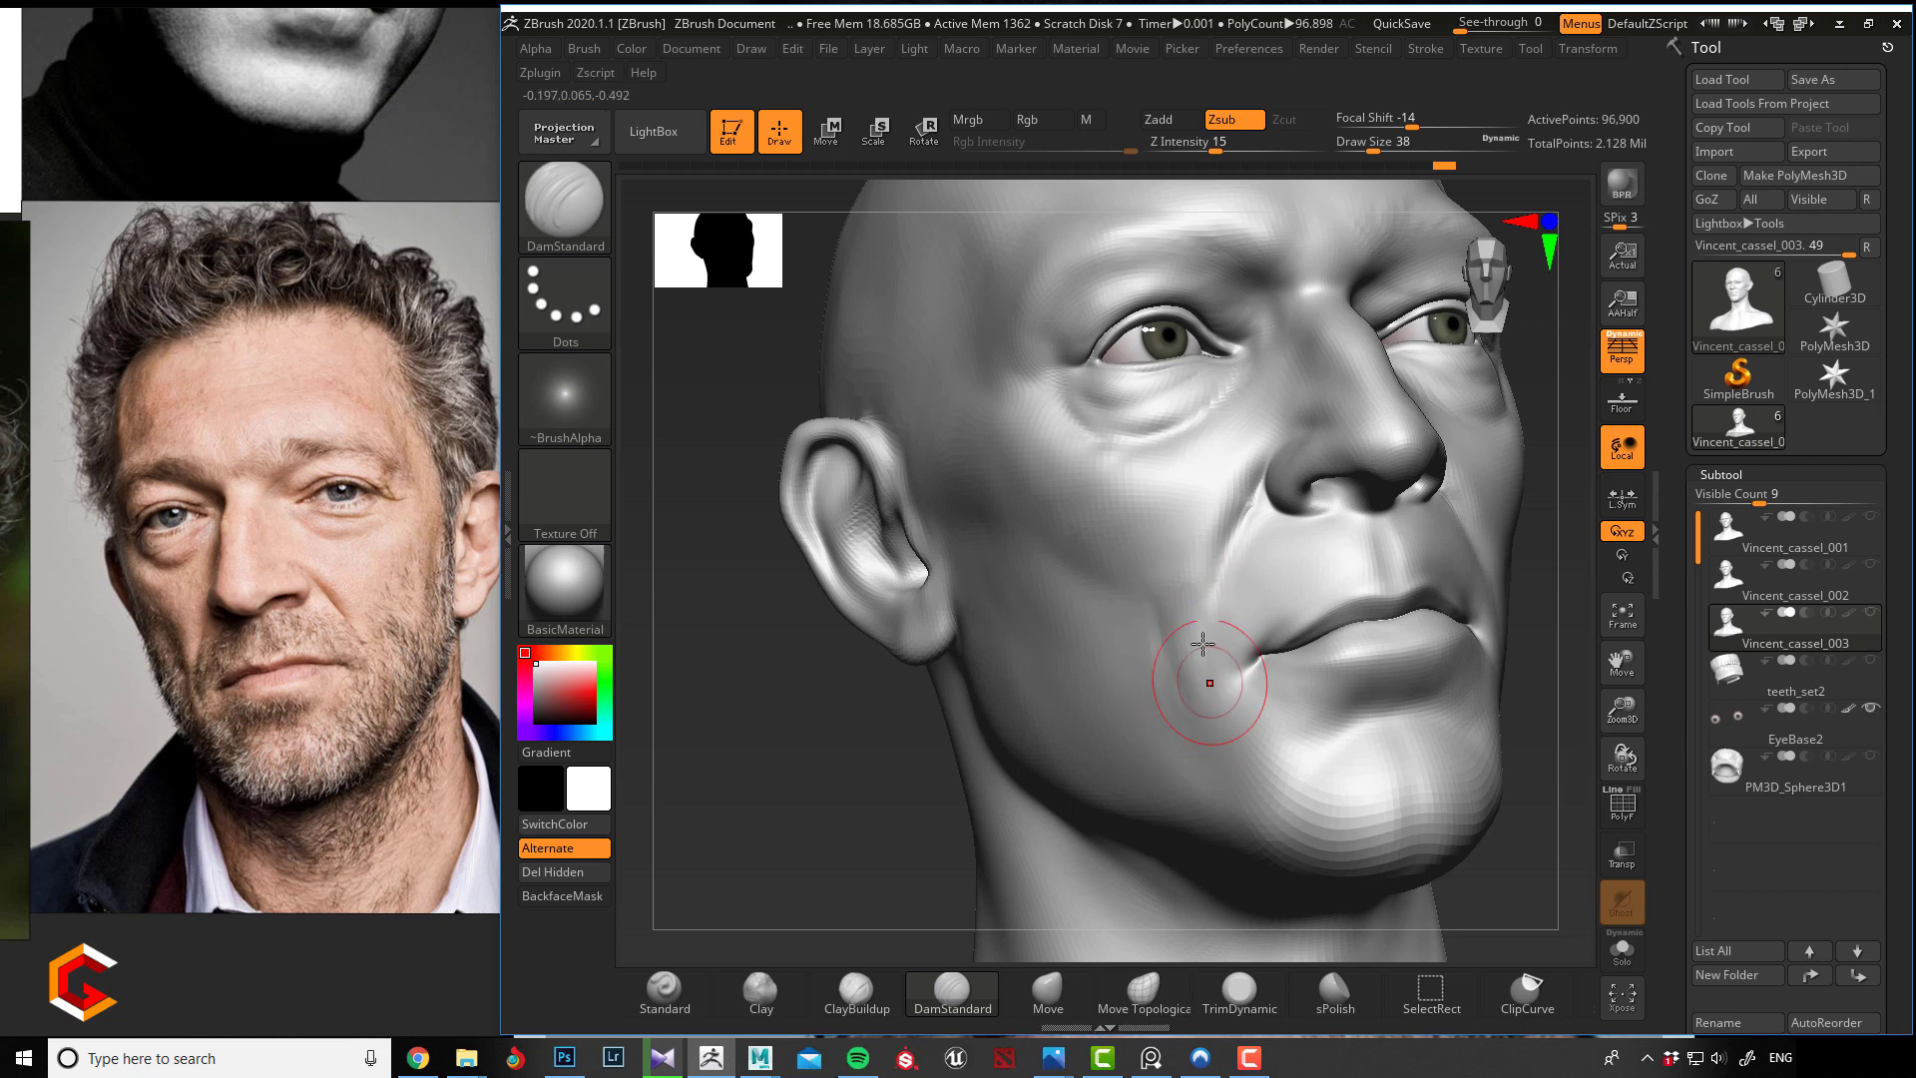
key("shift")
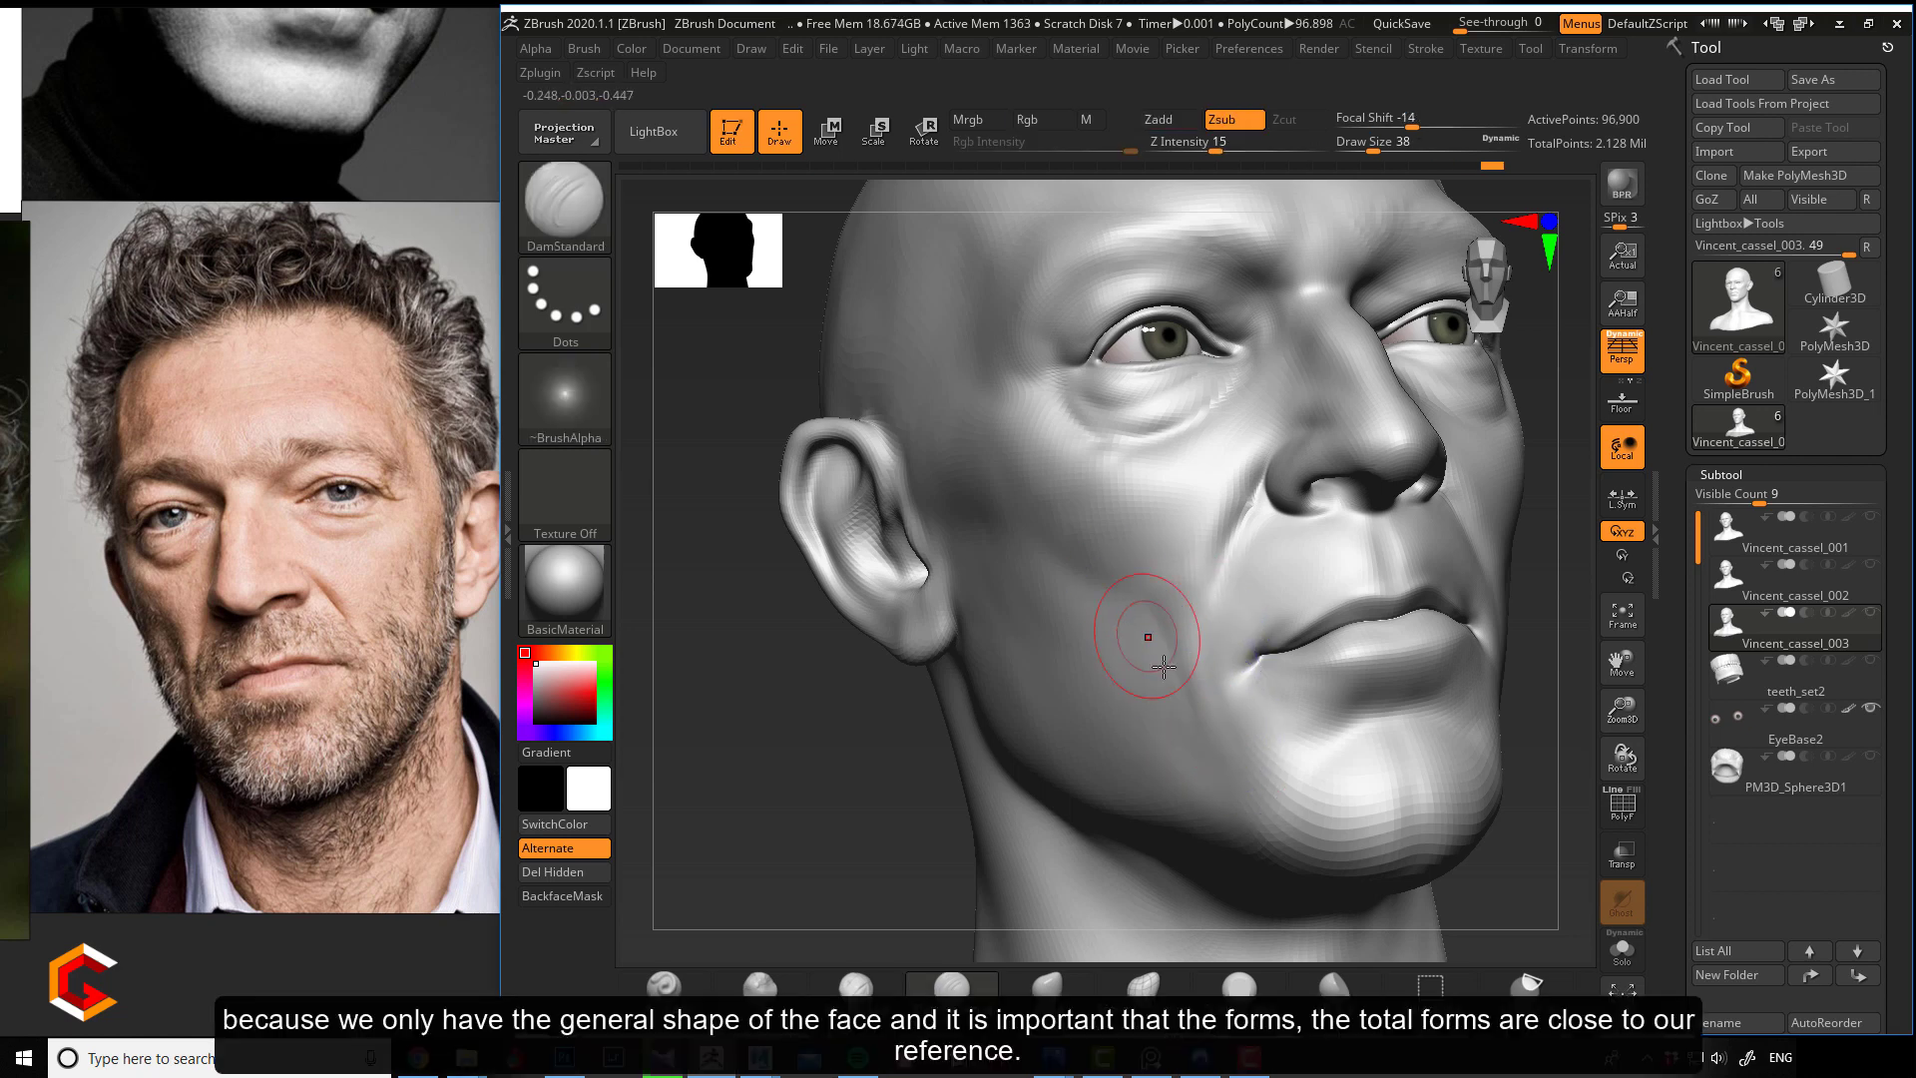
key("shift")
left_click_drag(843, 745, 885, 736)
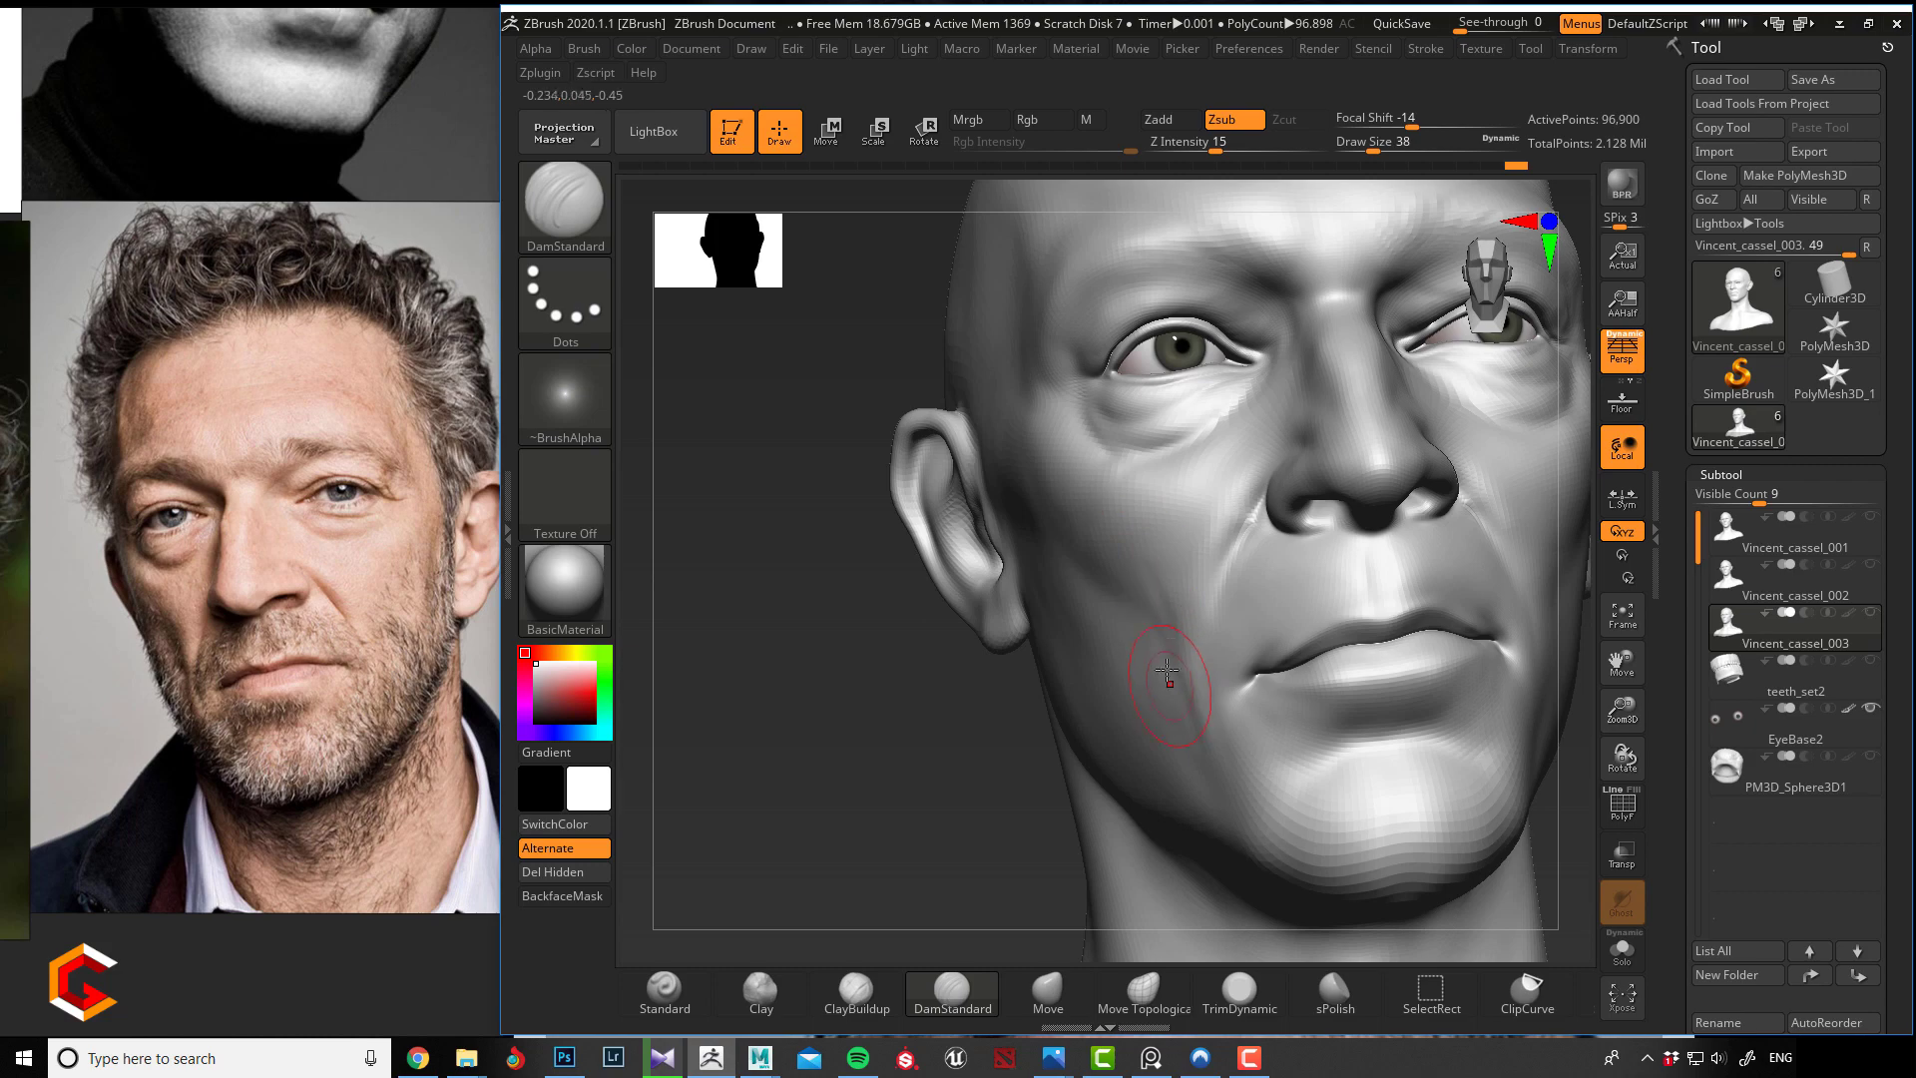
Reduce the draw size to 22 and smooth the upper lip area below the nose.
mouse_move(902, 706)
left_mouse_down()
mouse_move(912, 738)
mouse_move(894, 731)
mouse_move(923, 703)
mouse_move(857, 702)
mouse_move(1009, 633)
left_mouse_up()
key("bracketleft")
key("bracketleft")
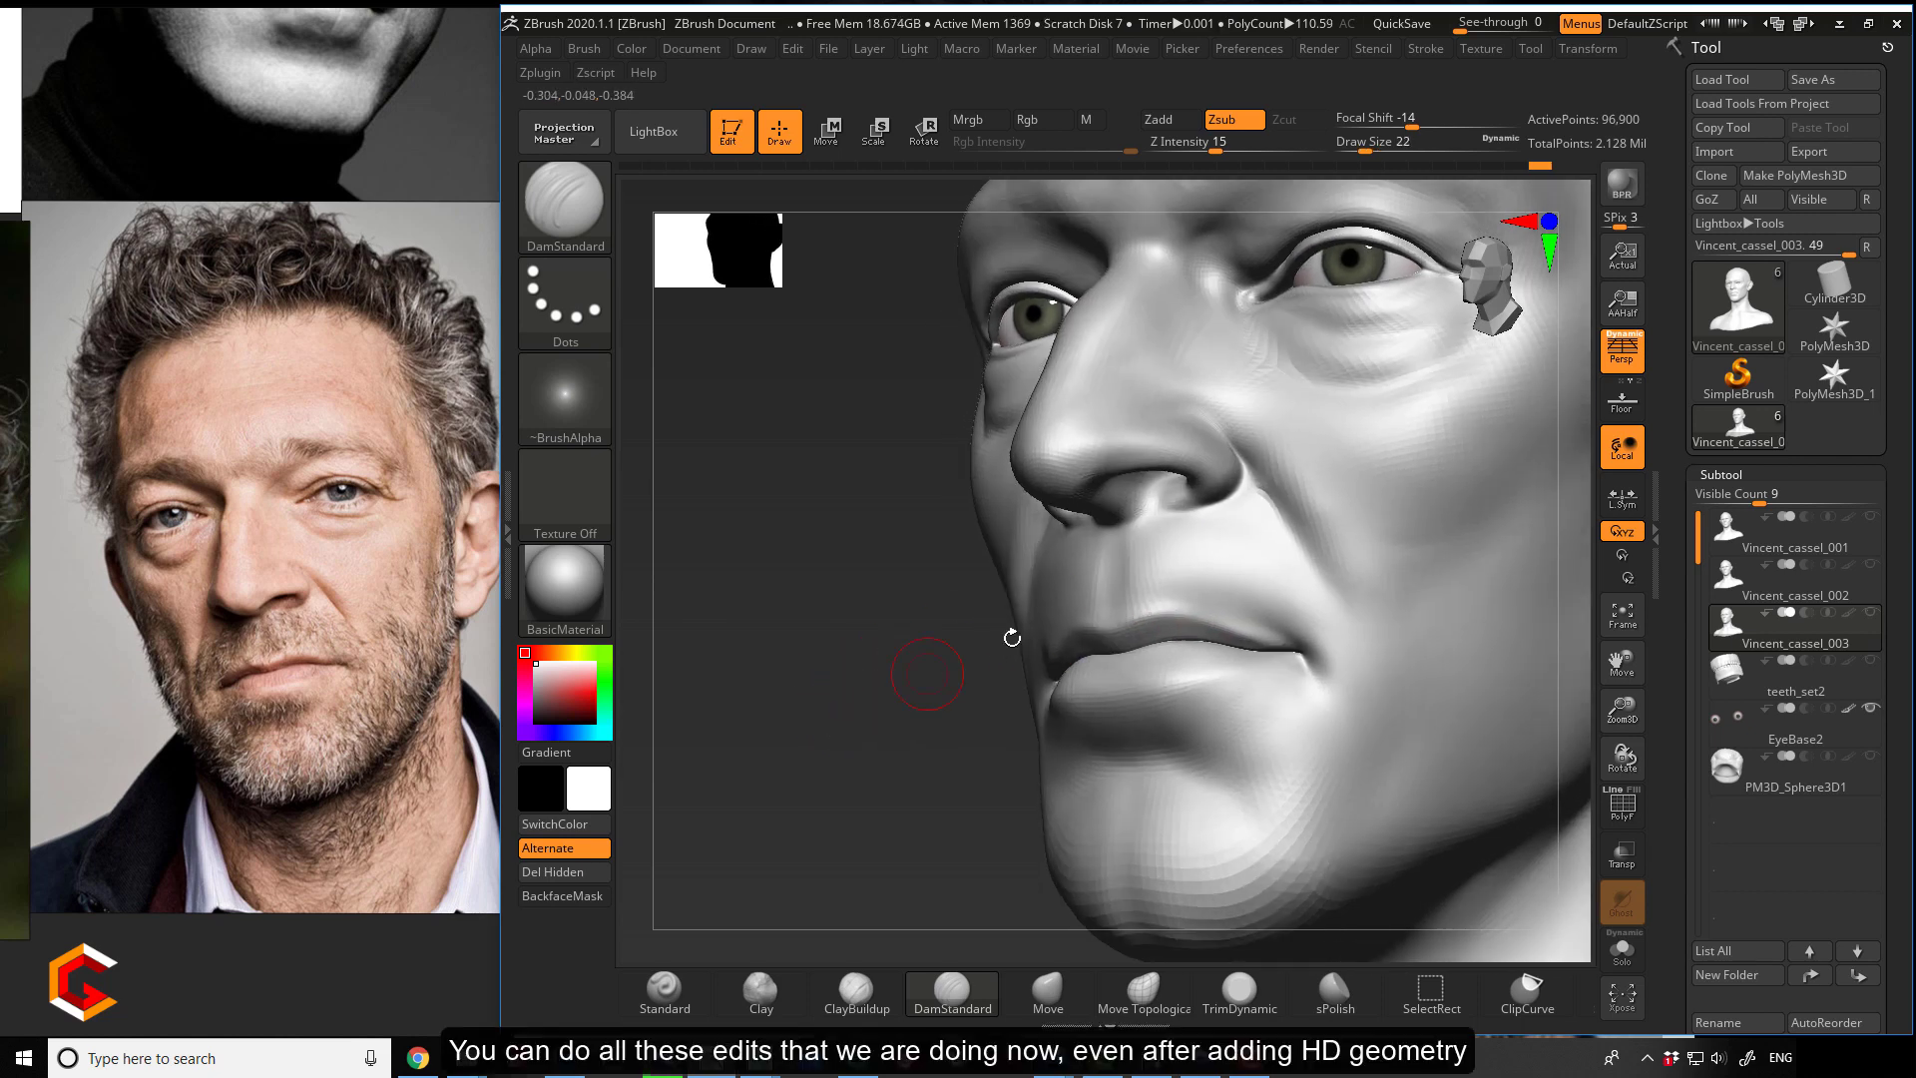
key("shift")
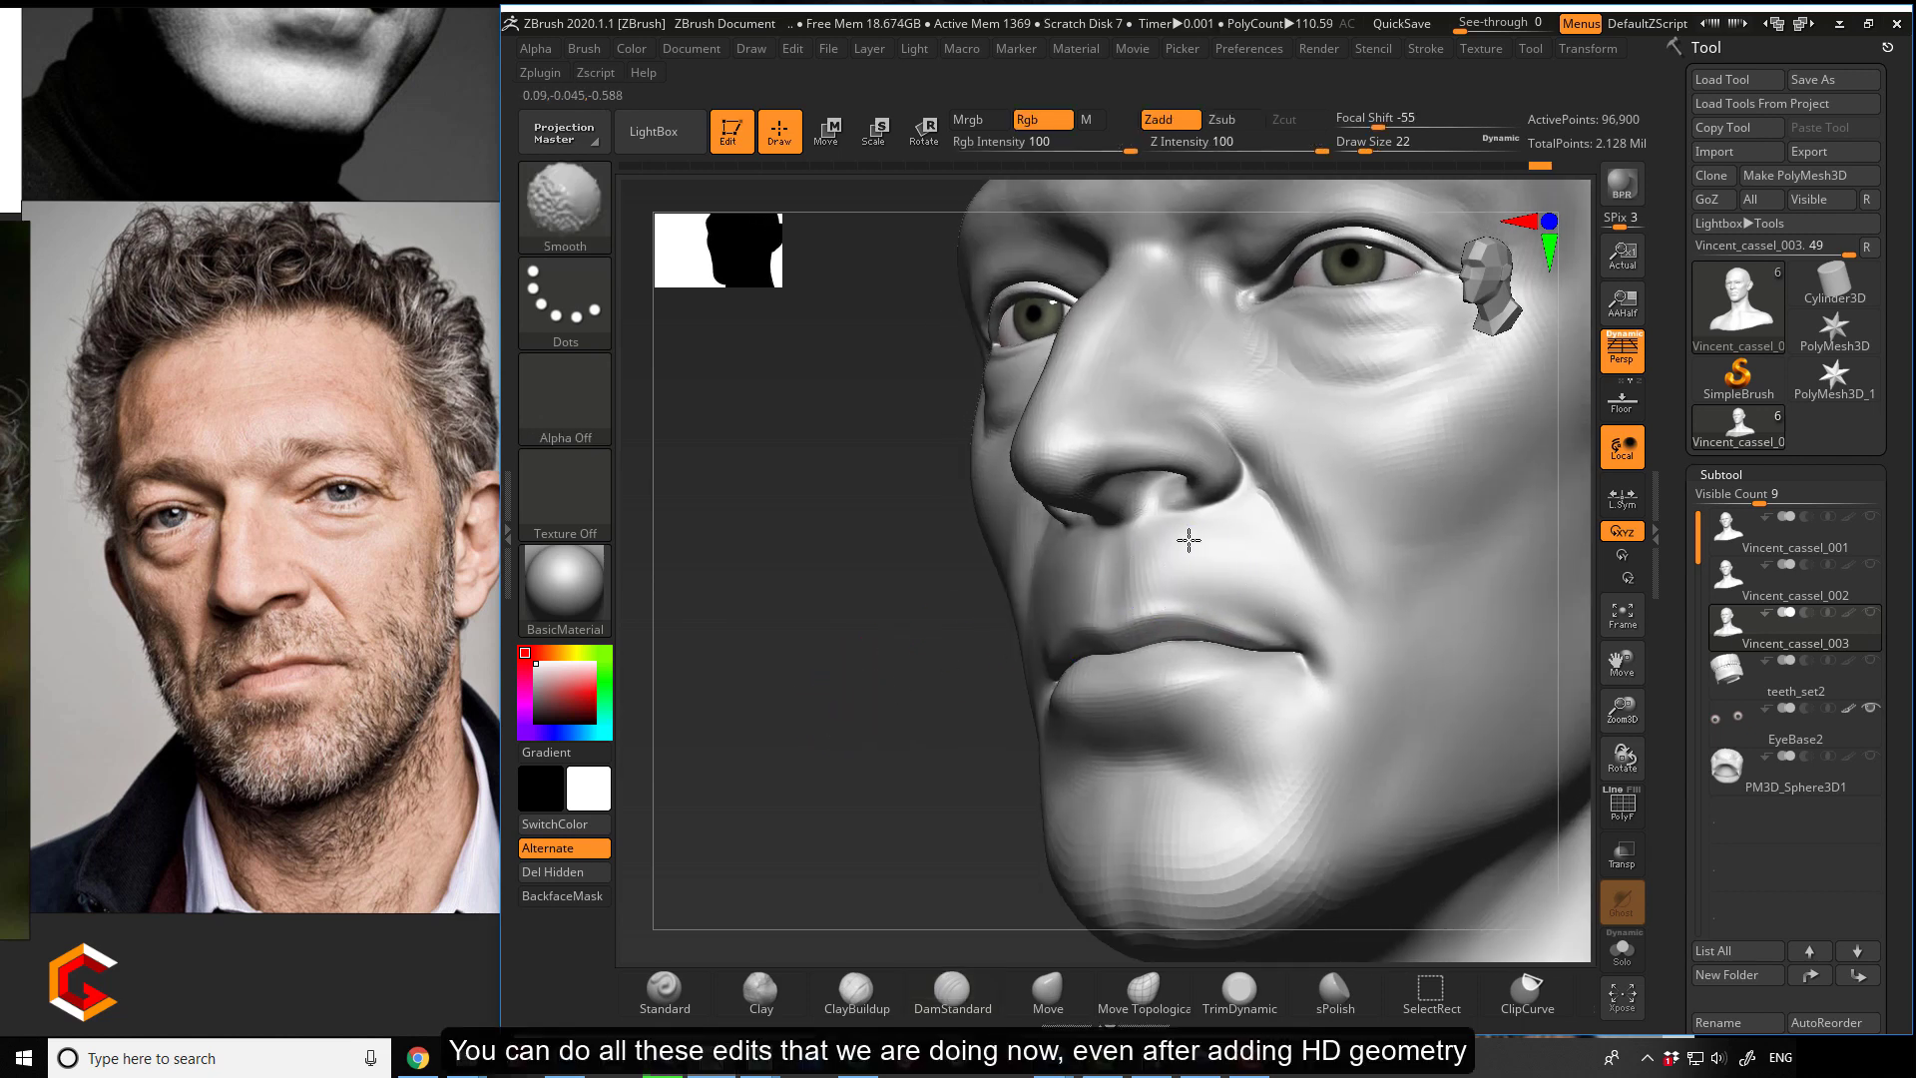
mouse_move(868, 642)
left_mouse_down()
mouse_move(998, 759)
mouse_move(797, 901)
left_mouse_up()
Build up and smooth the area between nose and mouth corner using ClayBuildup with Alpha Off and Z Intensity 3.
left_click(856, 986)
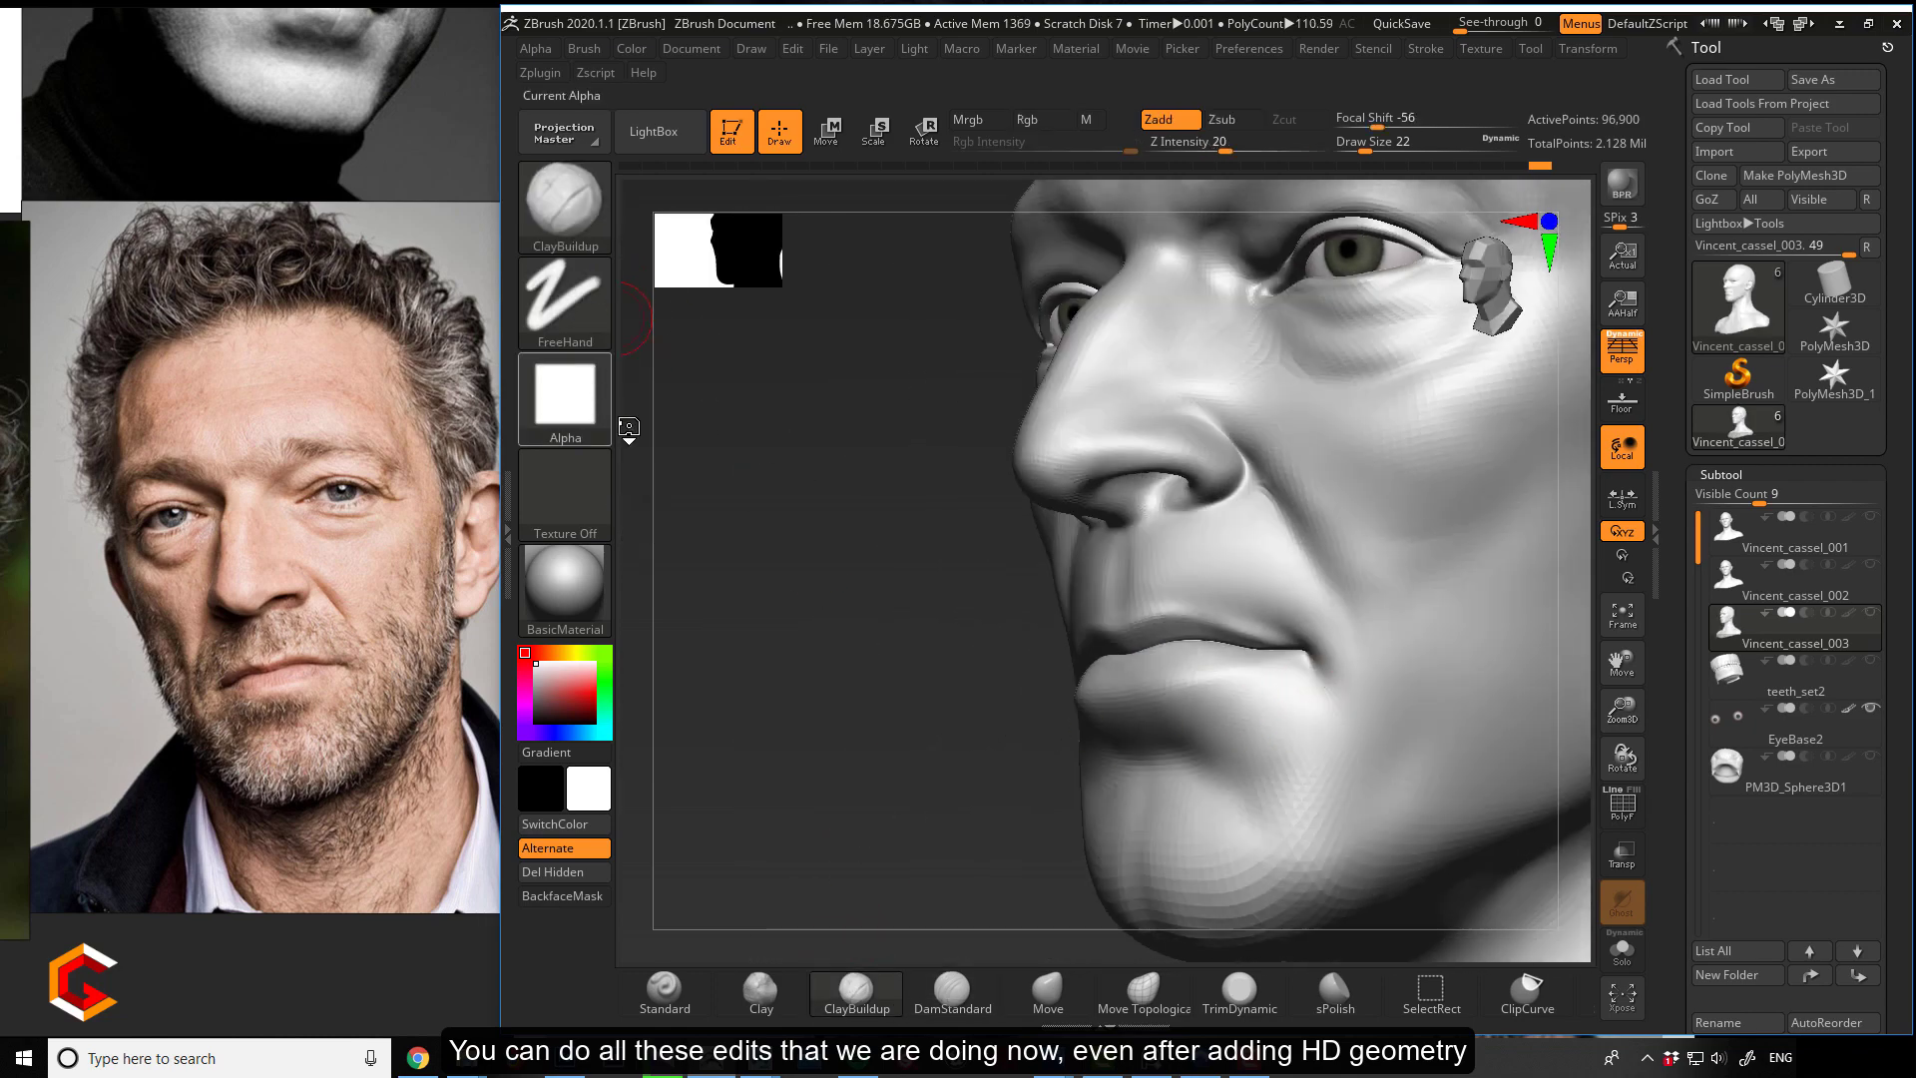
left_click(565, 394)
left_click(686, 452)
left_click_drag(1213, 142, 1180, 142)
left_click_drag(848, 590, 1211, 569)
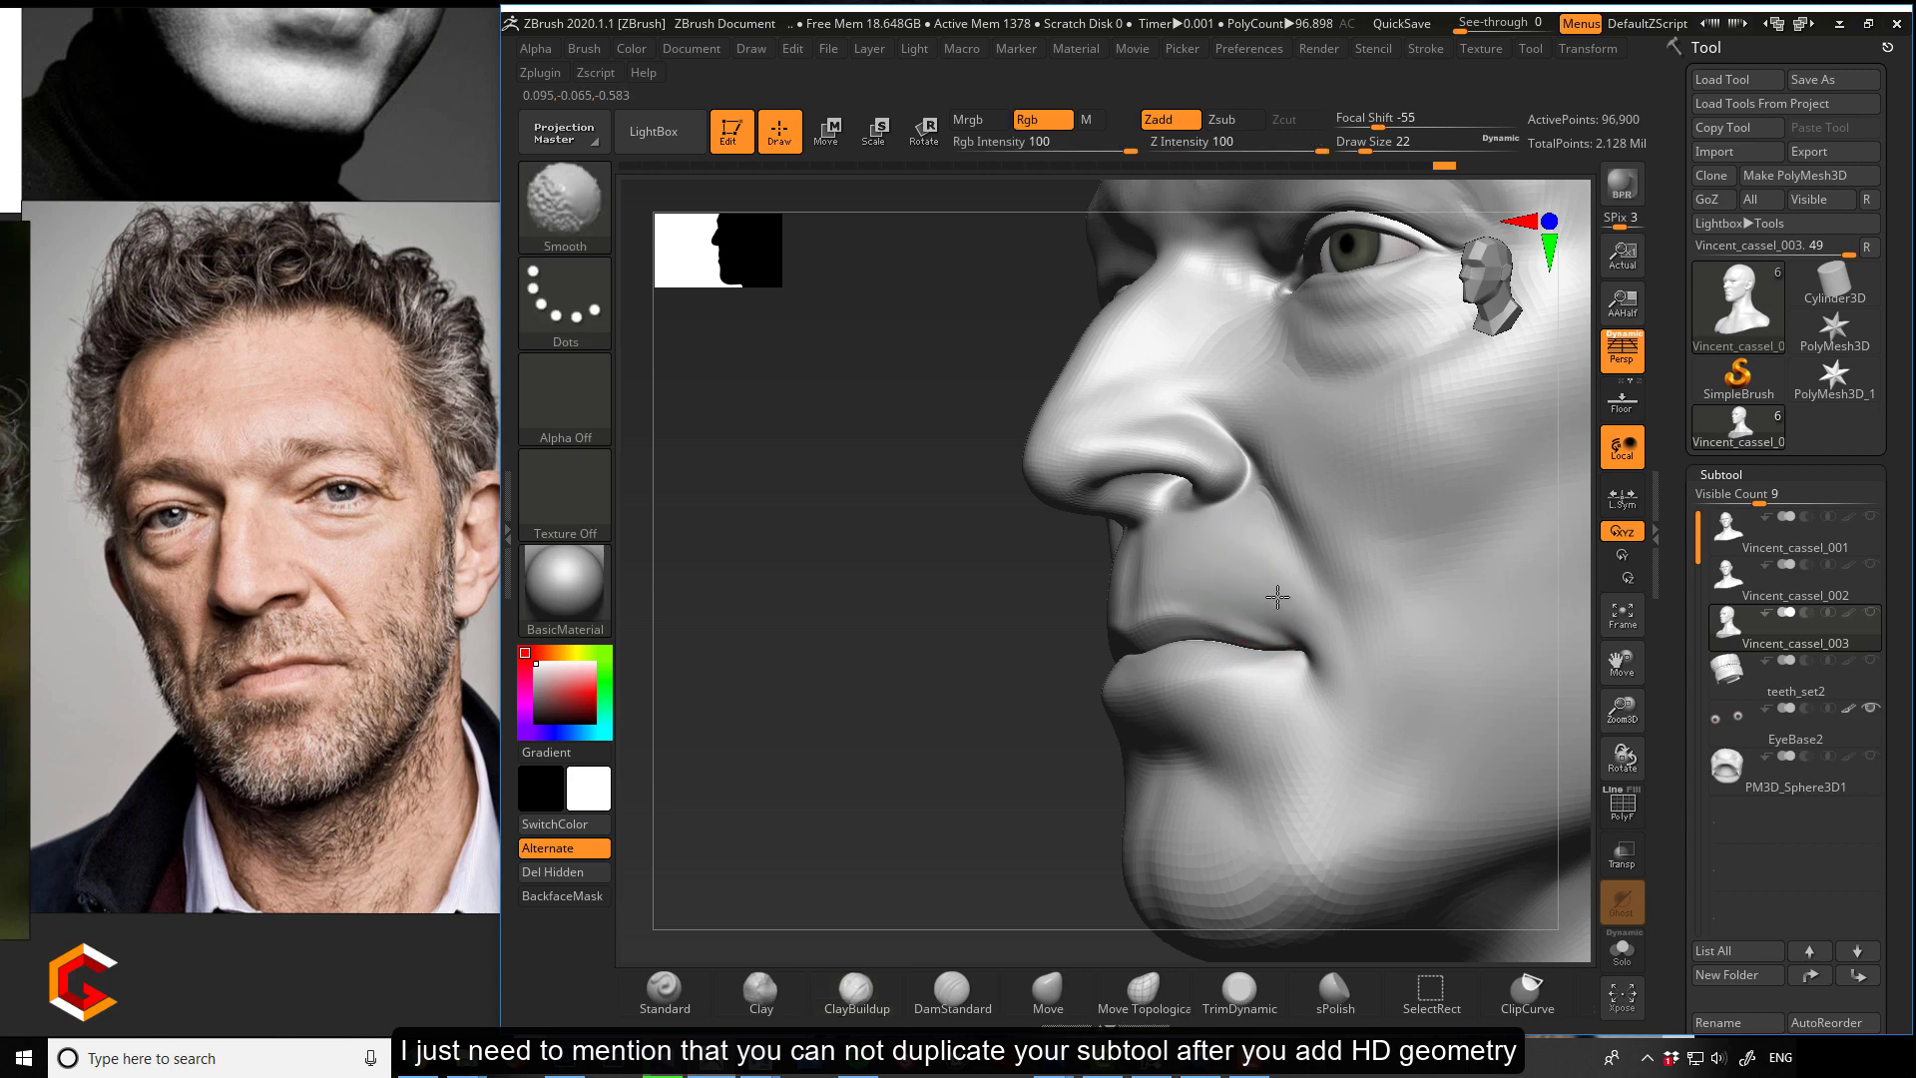
mouse_move(898, 662)
left_mouse_down()
mouse_move(905, 687)
mouse_move(877, 679)
mouse_move(903, 704)
mouse_move(1103, 676)
left_mouse_up()
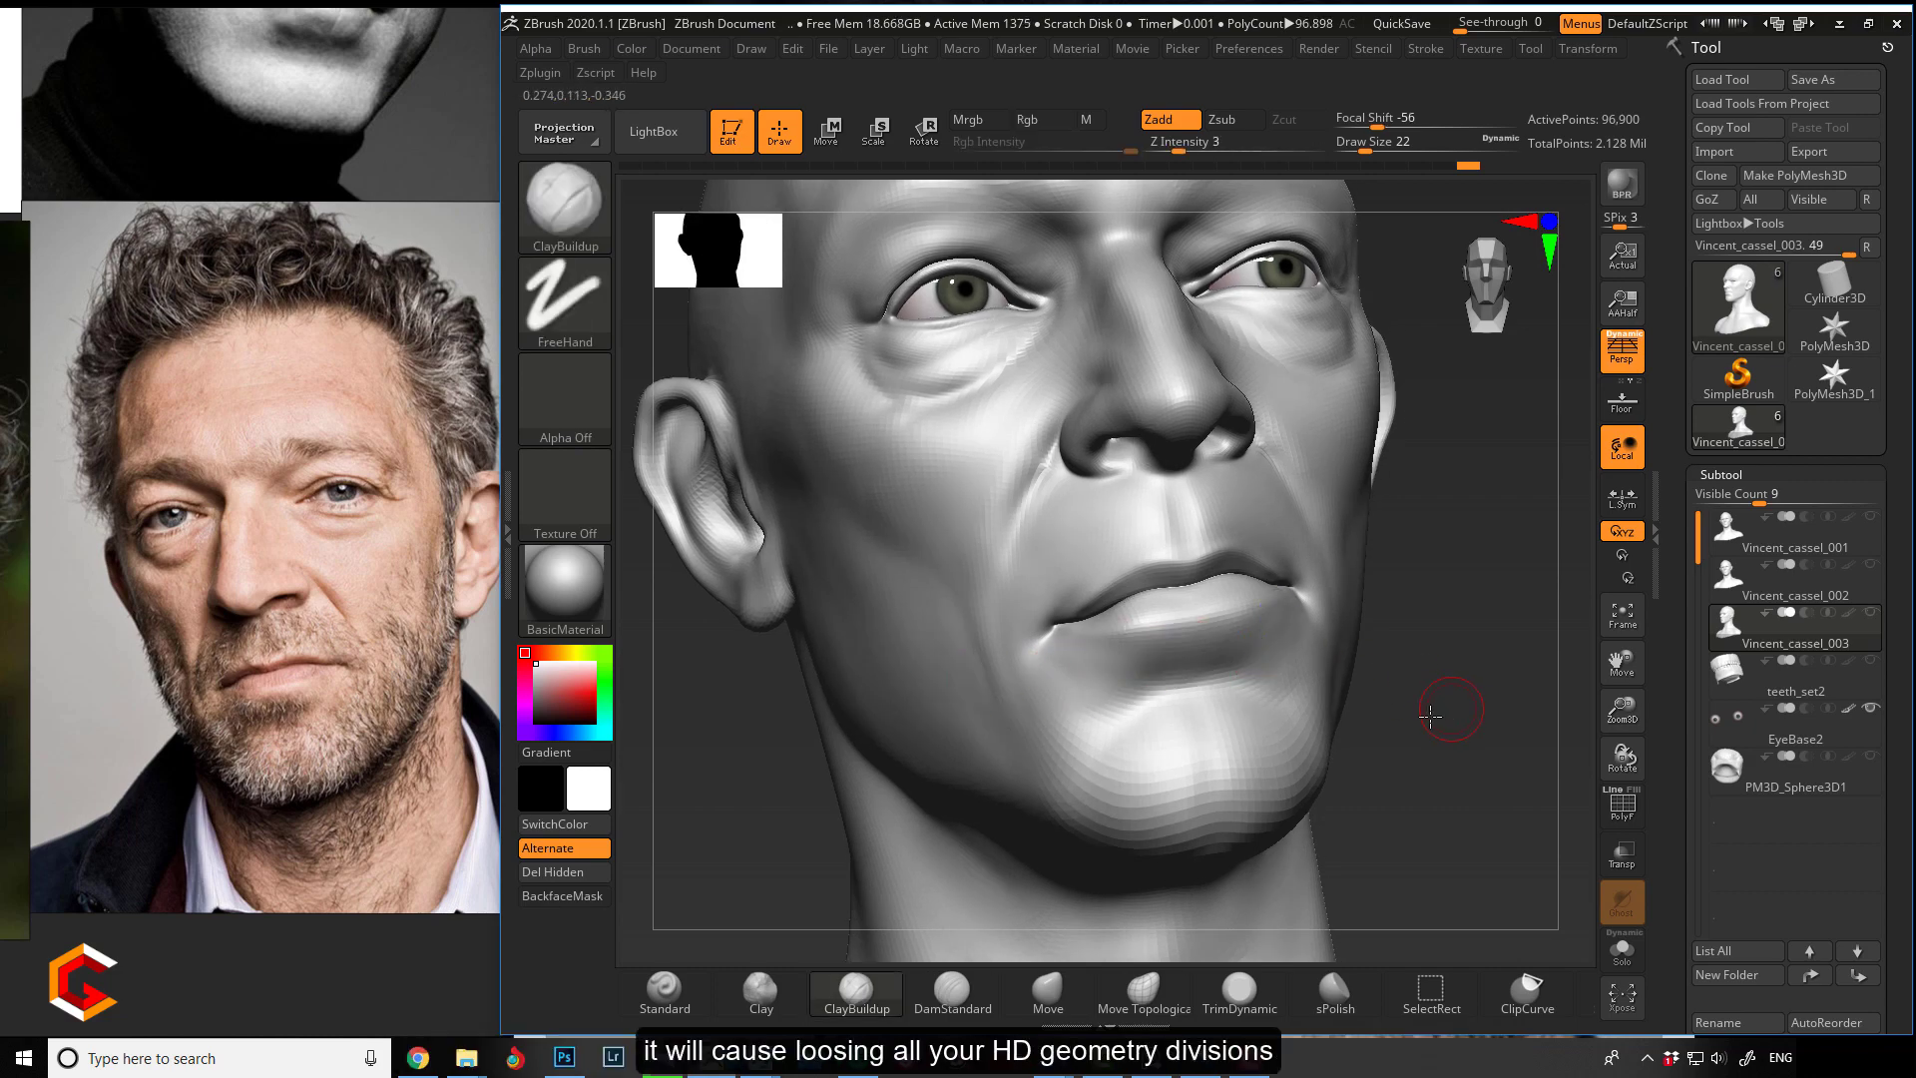
Build up and smooth the upper cheek below the eye bag and along the nasolabial fold with ClayBuildup at draw sizes 30 and 22.
mouse_move(1425, 704)
left_mouse_down()
mouse_move(907, 612)
mouse_move(819, 683)
mouse_move(796, 659)
mouse_move(809, 638)
mouse_move(783, 651)
mouse_move(839, 590)
left_mouse_up()
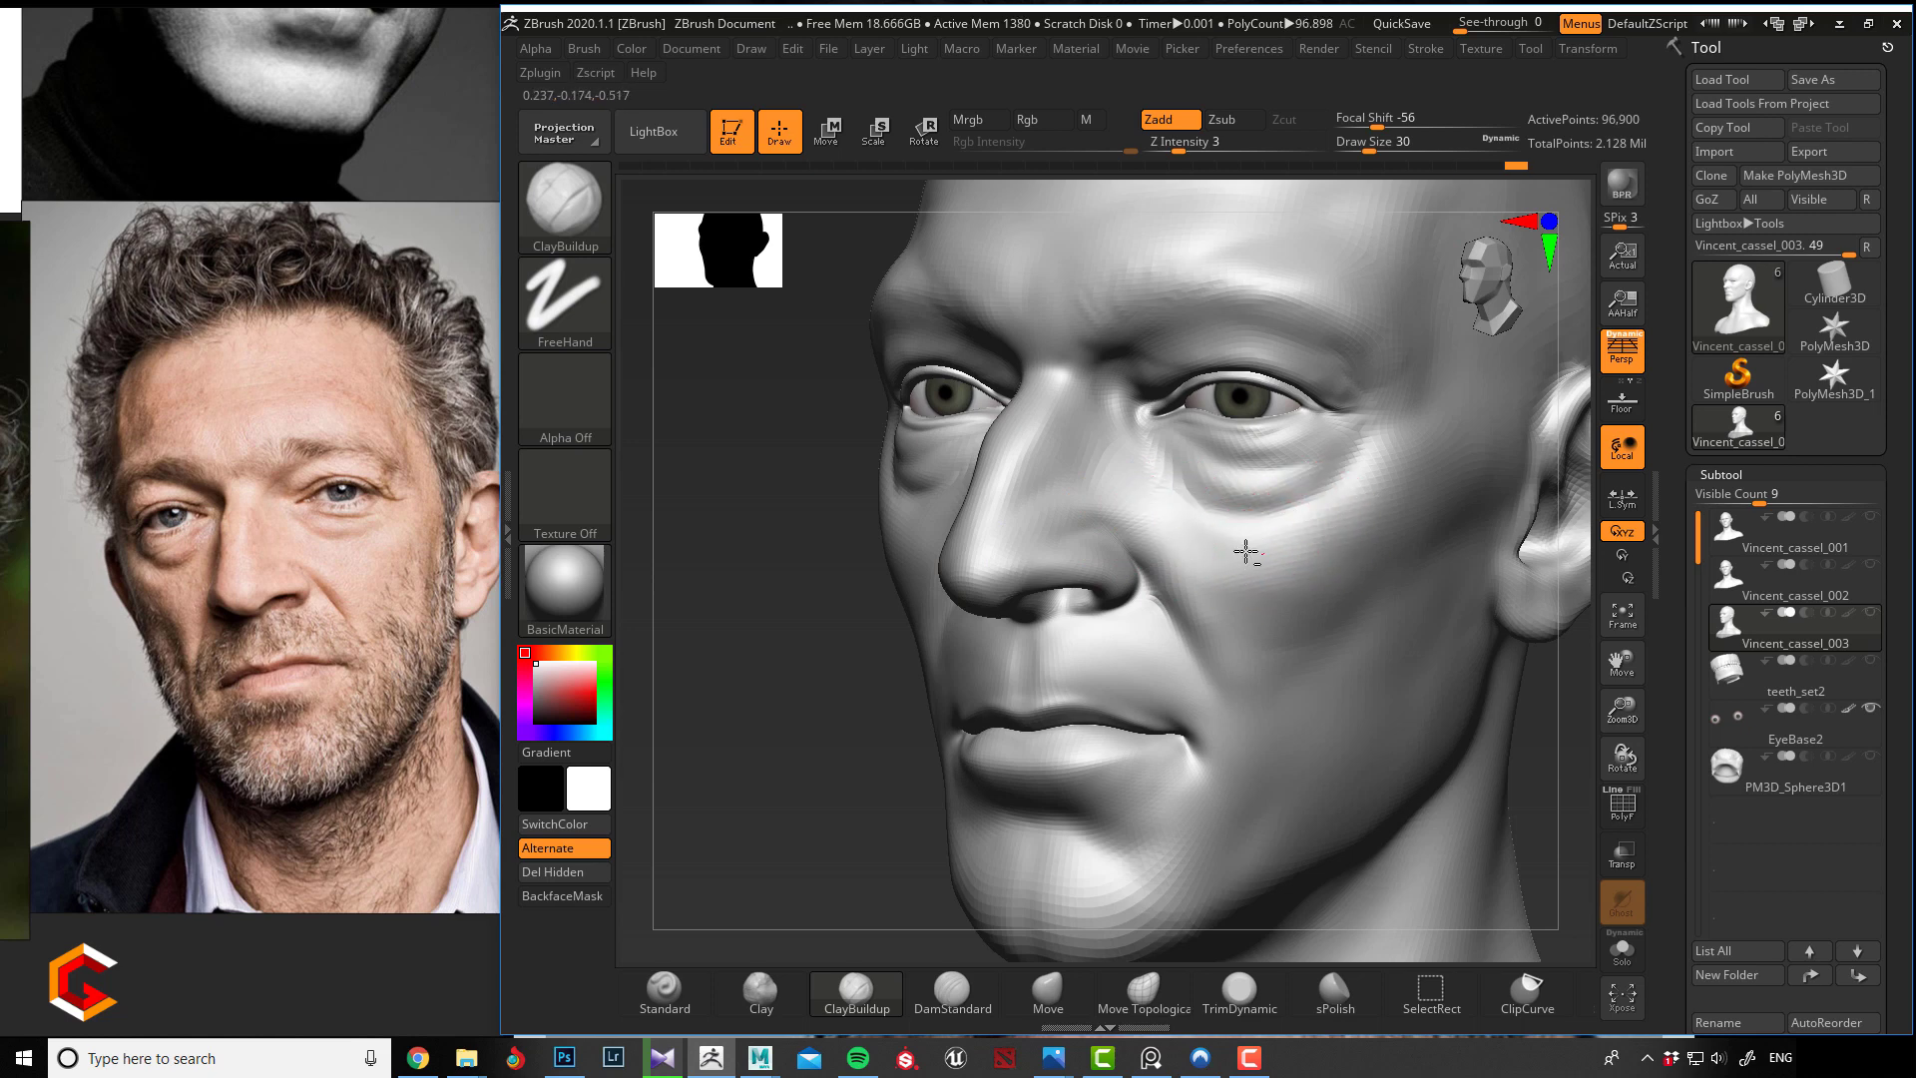
key("bracketleft")
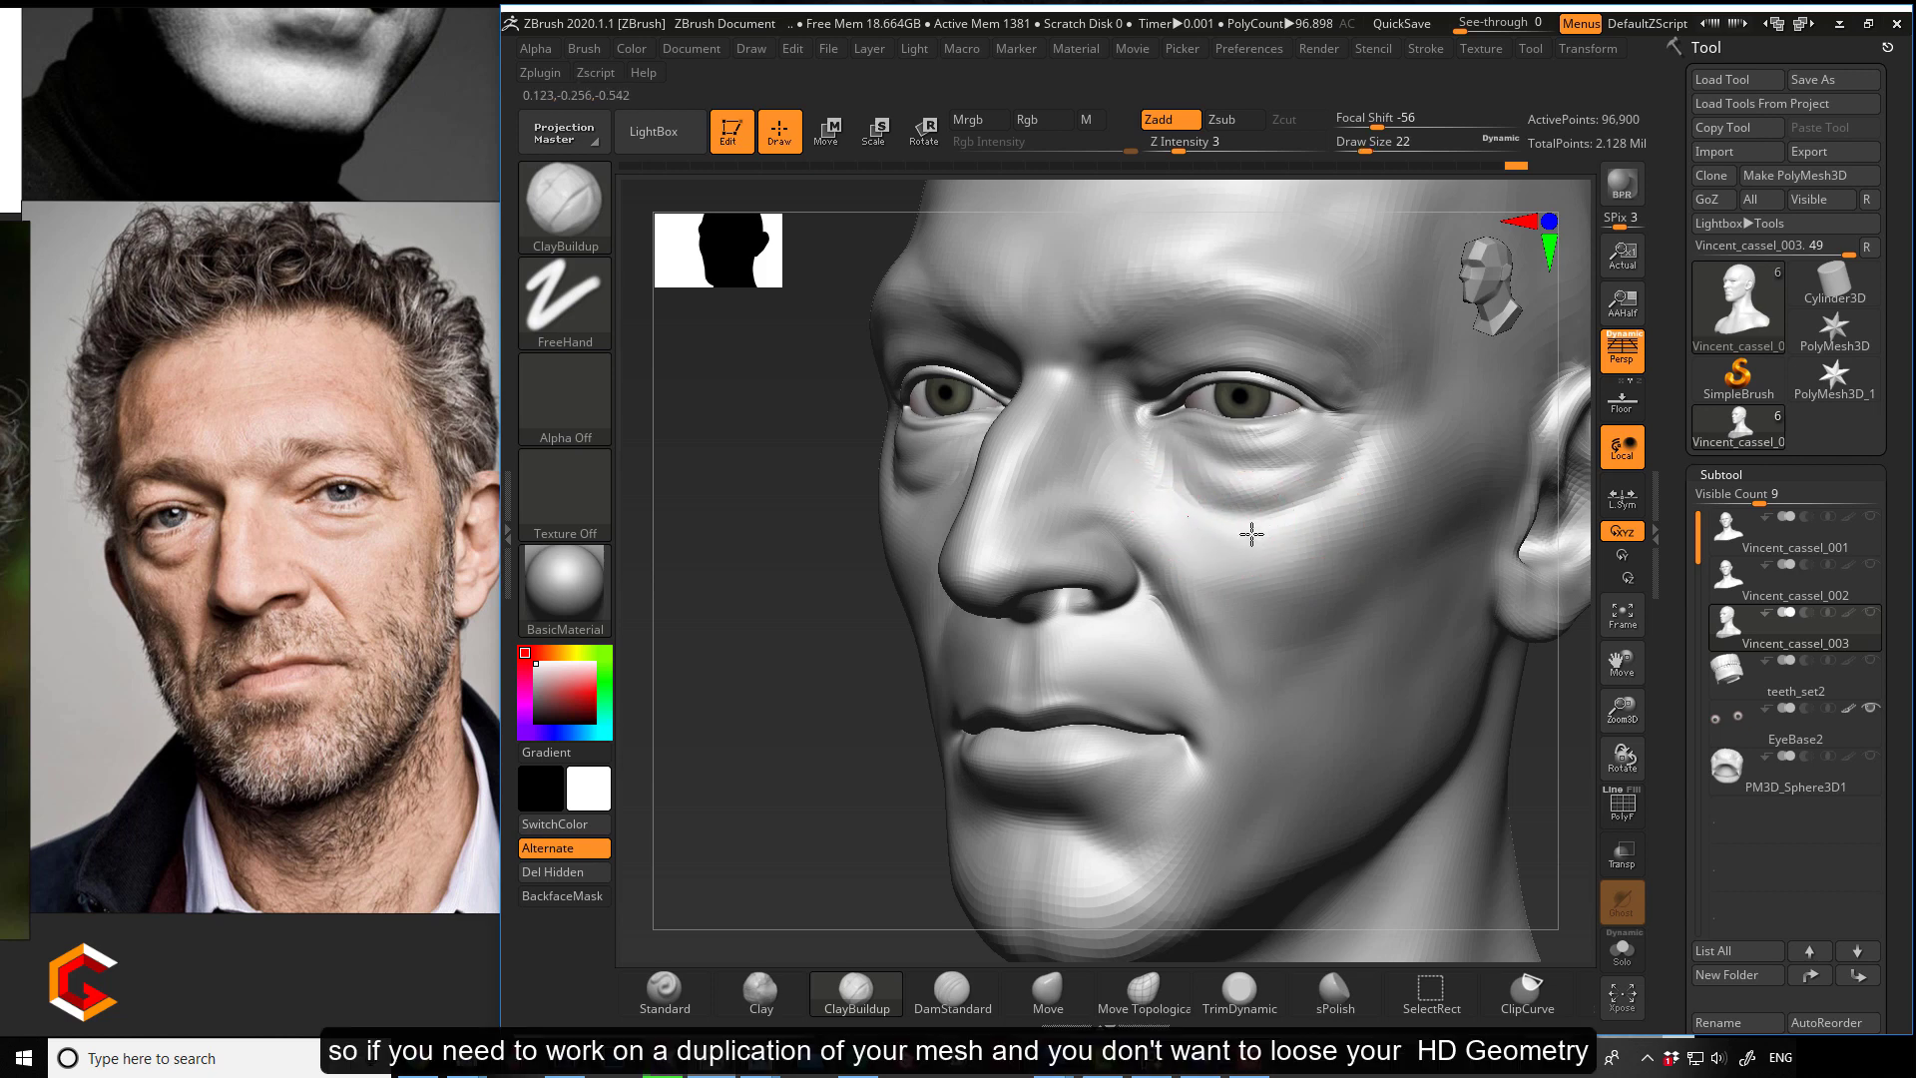
key("shift")
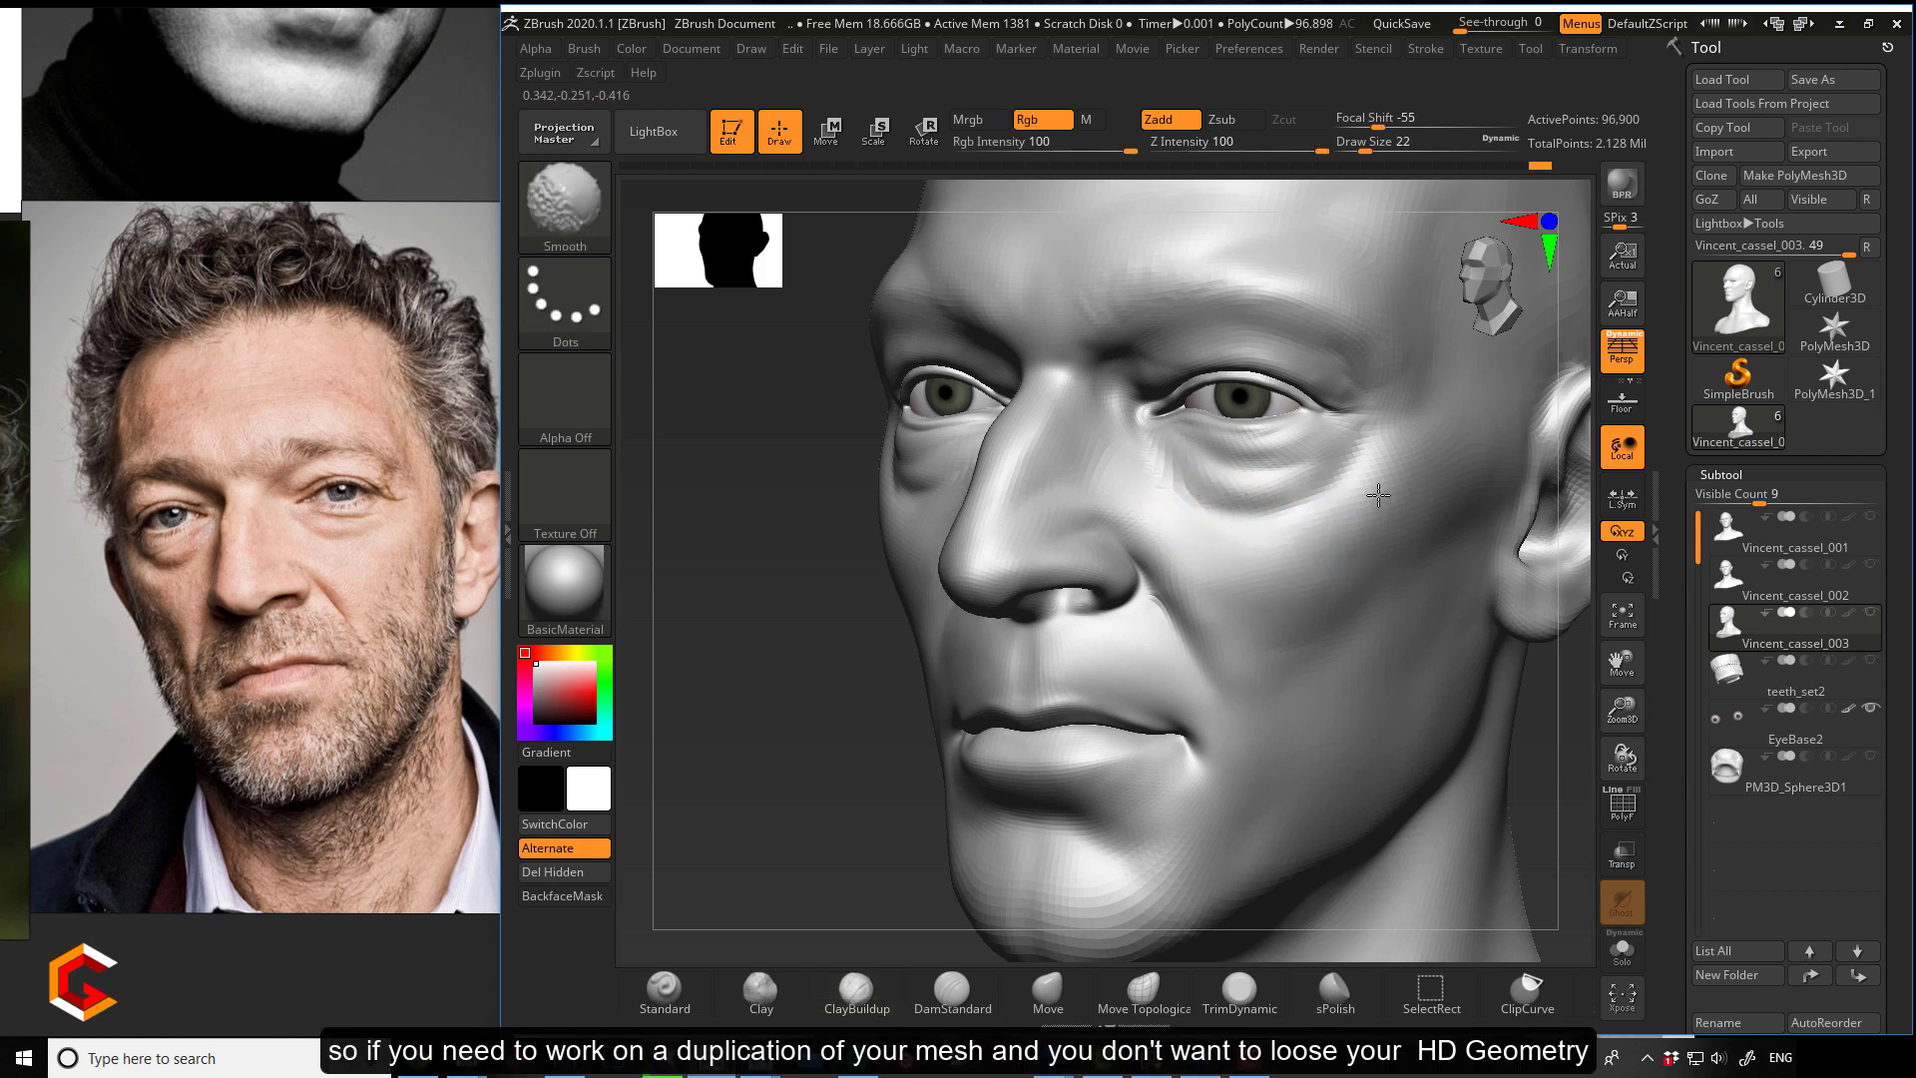
left_click_drag(1202, 521, 1278, 538, "shift")
mouse_move(1158, 485)
left_mouse_down()
mouse_move(1181, 569)
mouse_move(1279, 558)
left_mouse_up()
mouse_move(1170, 504)
left_mouse_down()
mouse_move(1305, 532)
mouse_move(1263, 544)
left_mouse_up()
left_click_drag(1147, 535, 1224, 637)
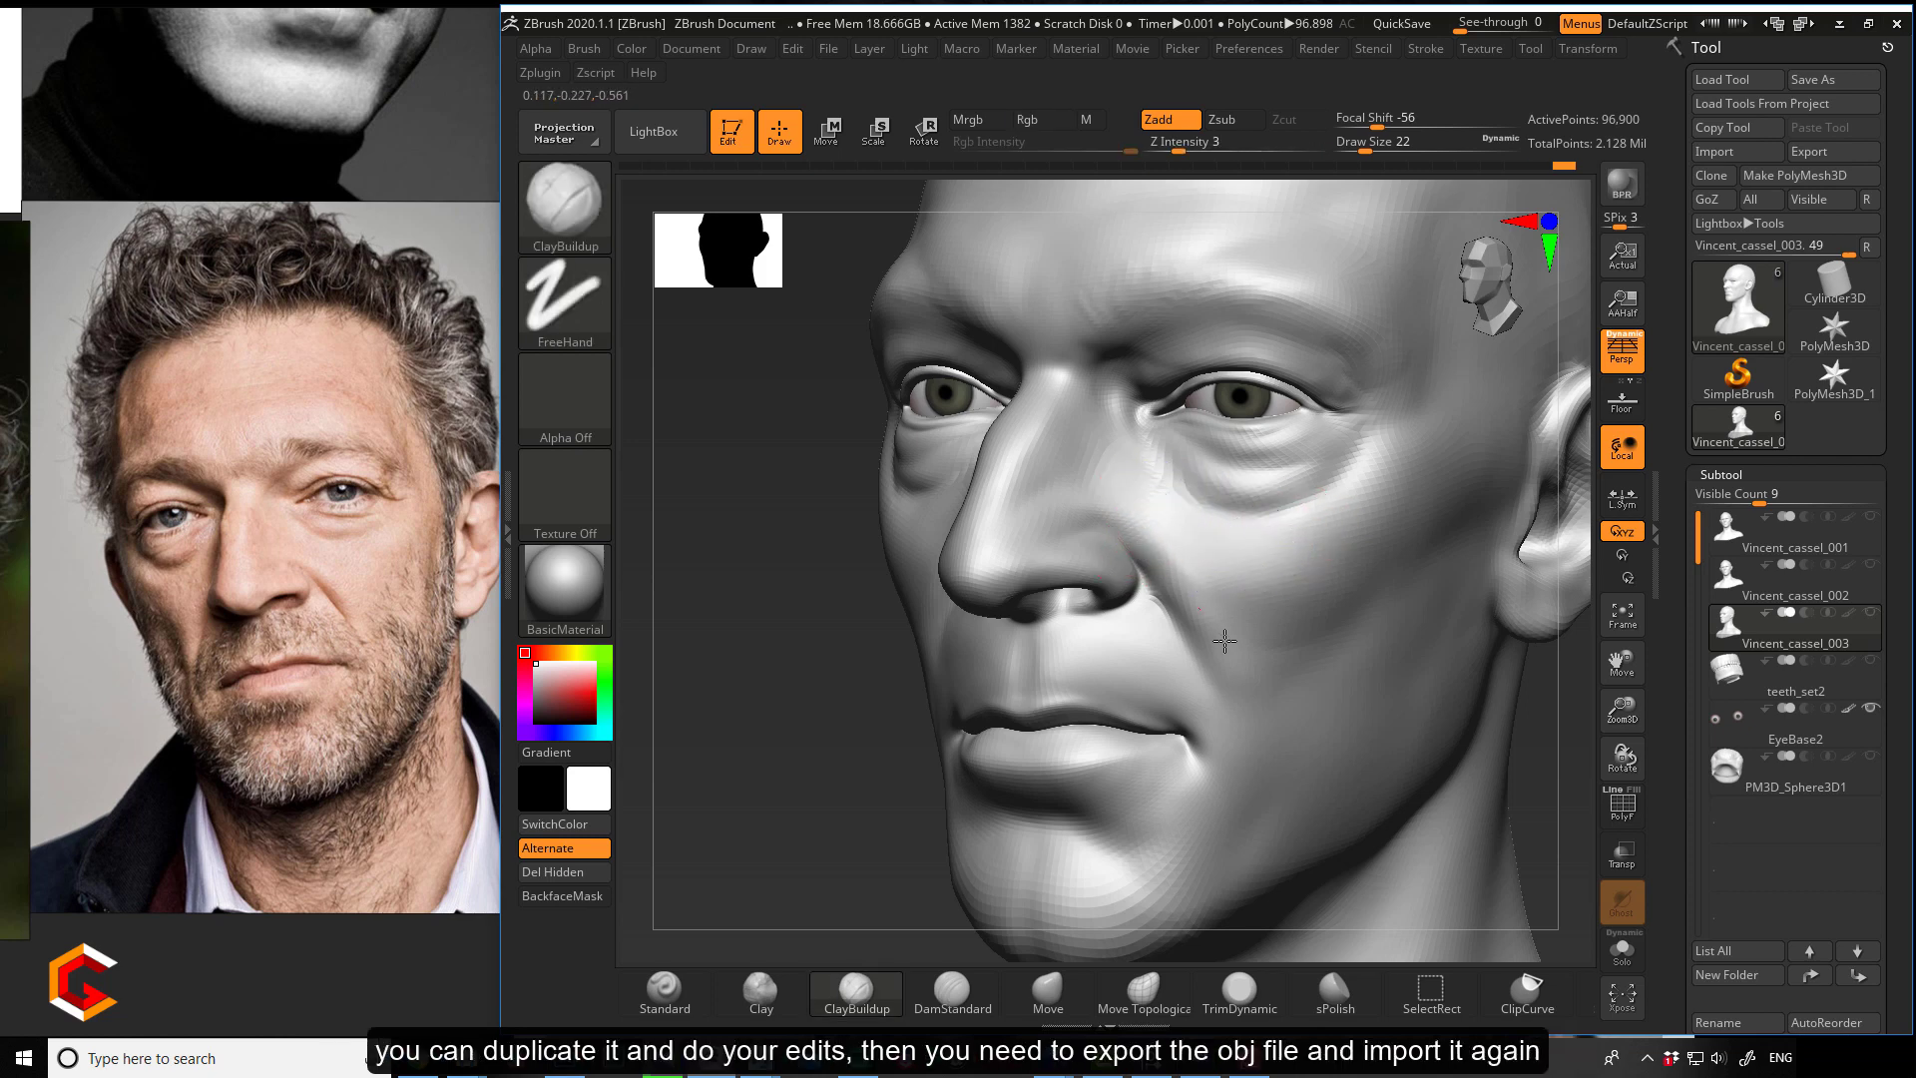
left_click_drag(1146, 519, 1232, 626, "shift")
Refine the cheek surface with ClayBuildup at draw sizes 14 and 26, and smooth the side of the cheek.
left_click_drag(820, 625, 878, 595)
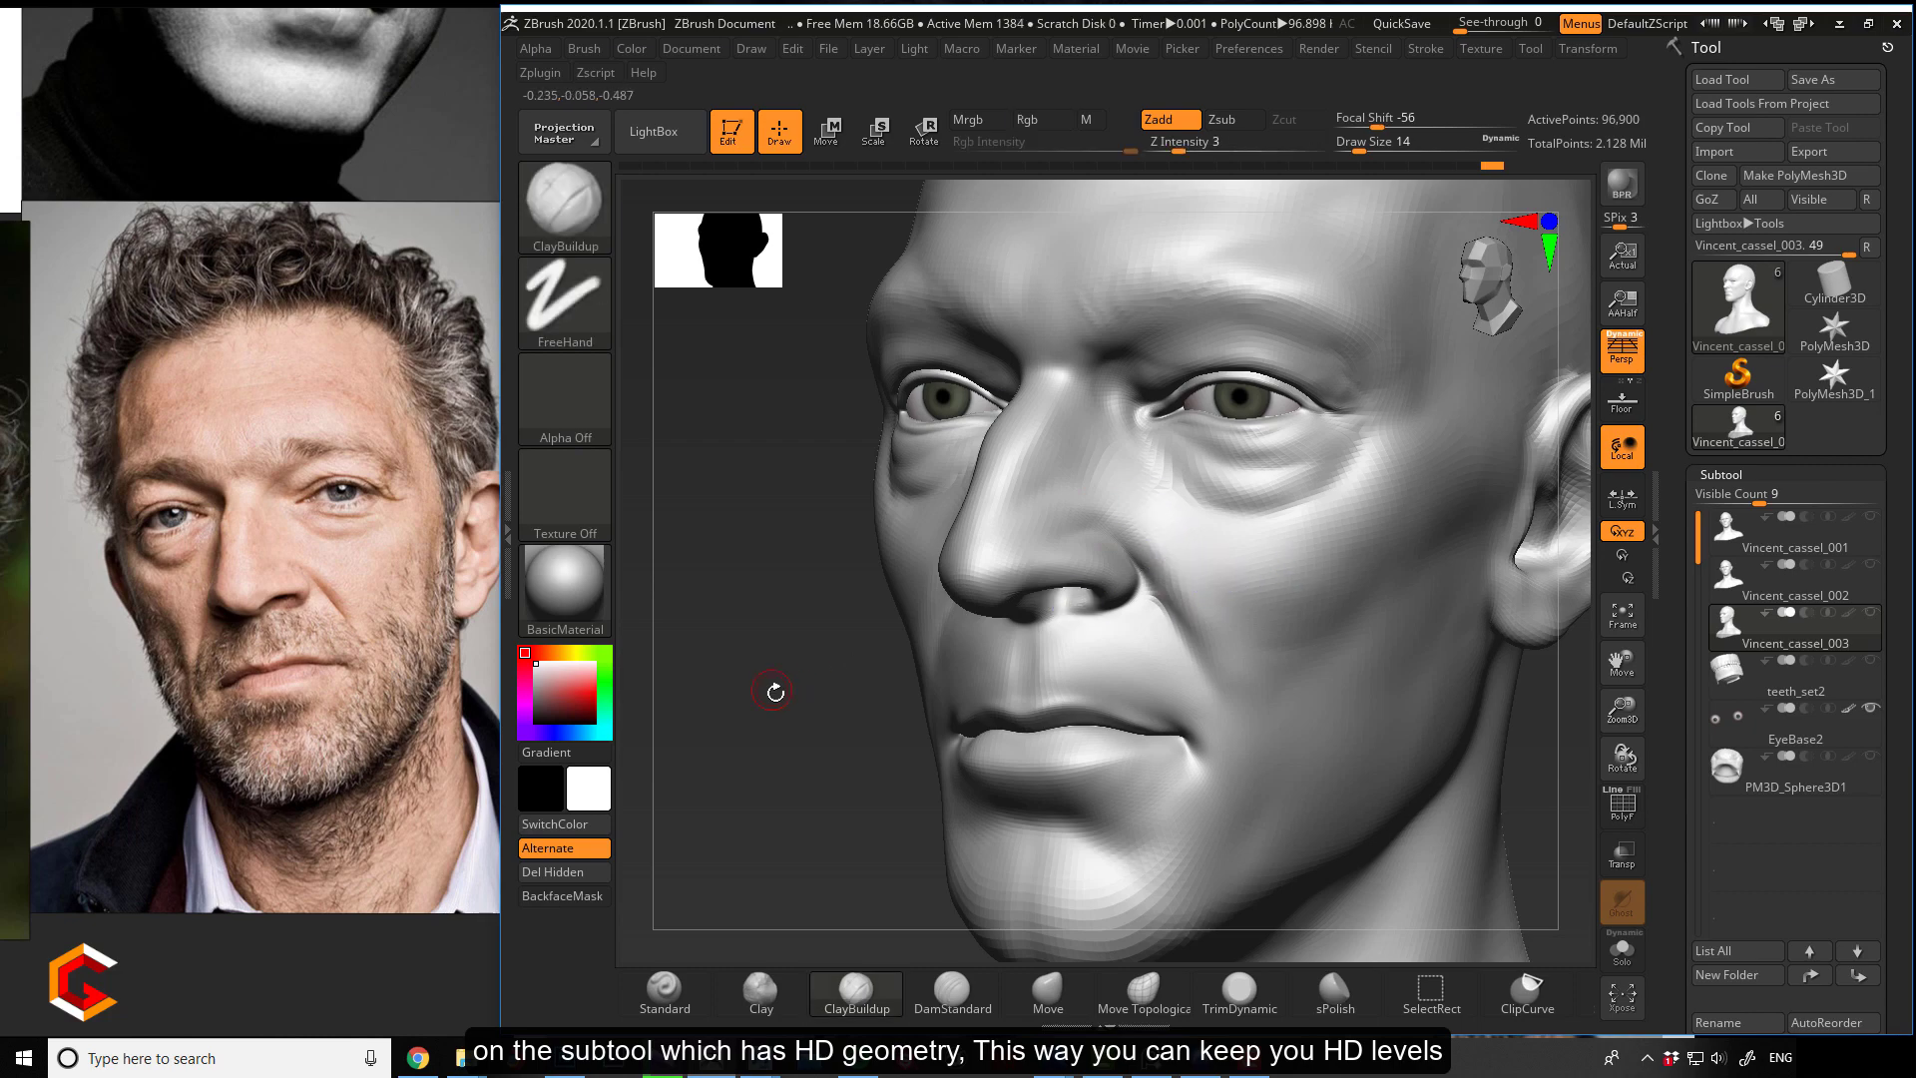
left_click_drag(774, 692, 1251, 585)
left_click_drag(874, 672, 856, 673)
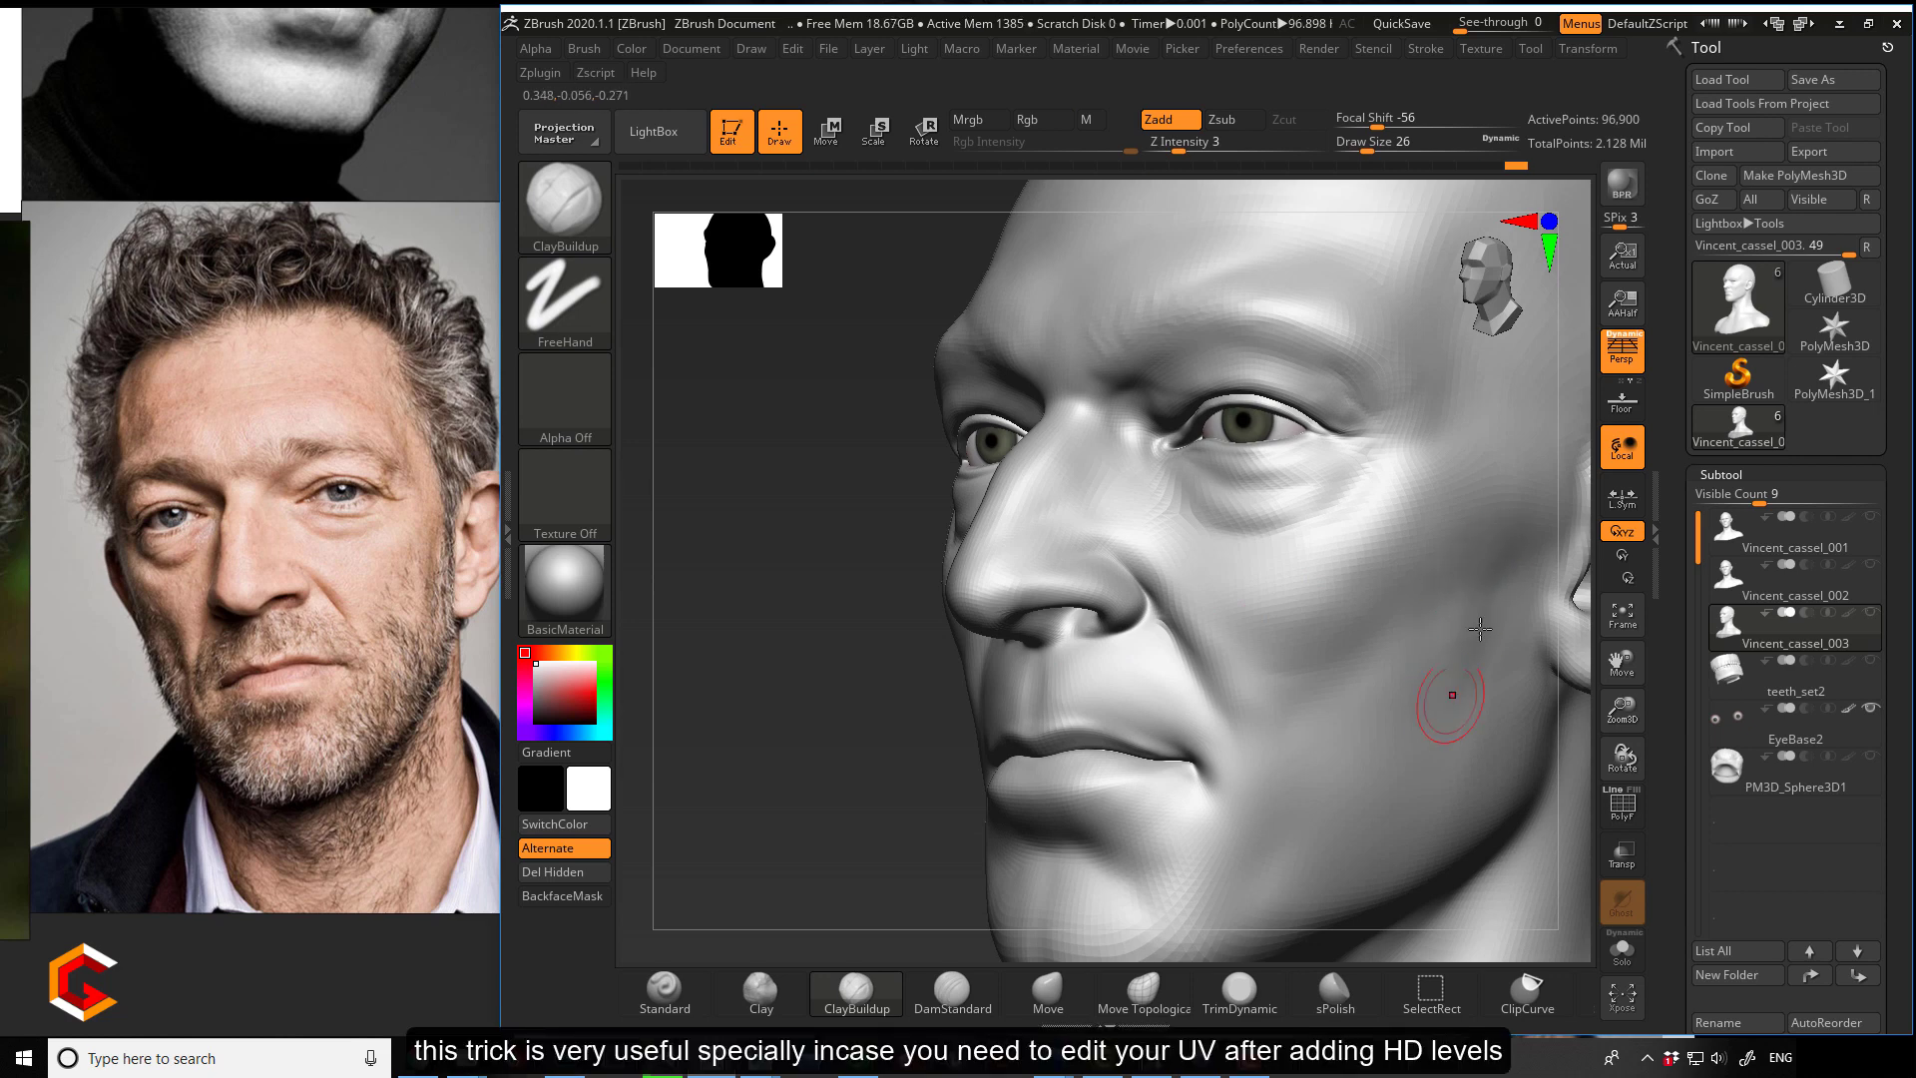
key("shift")
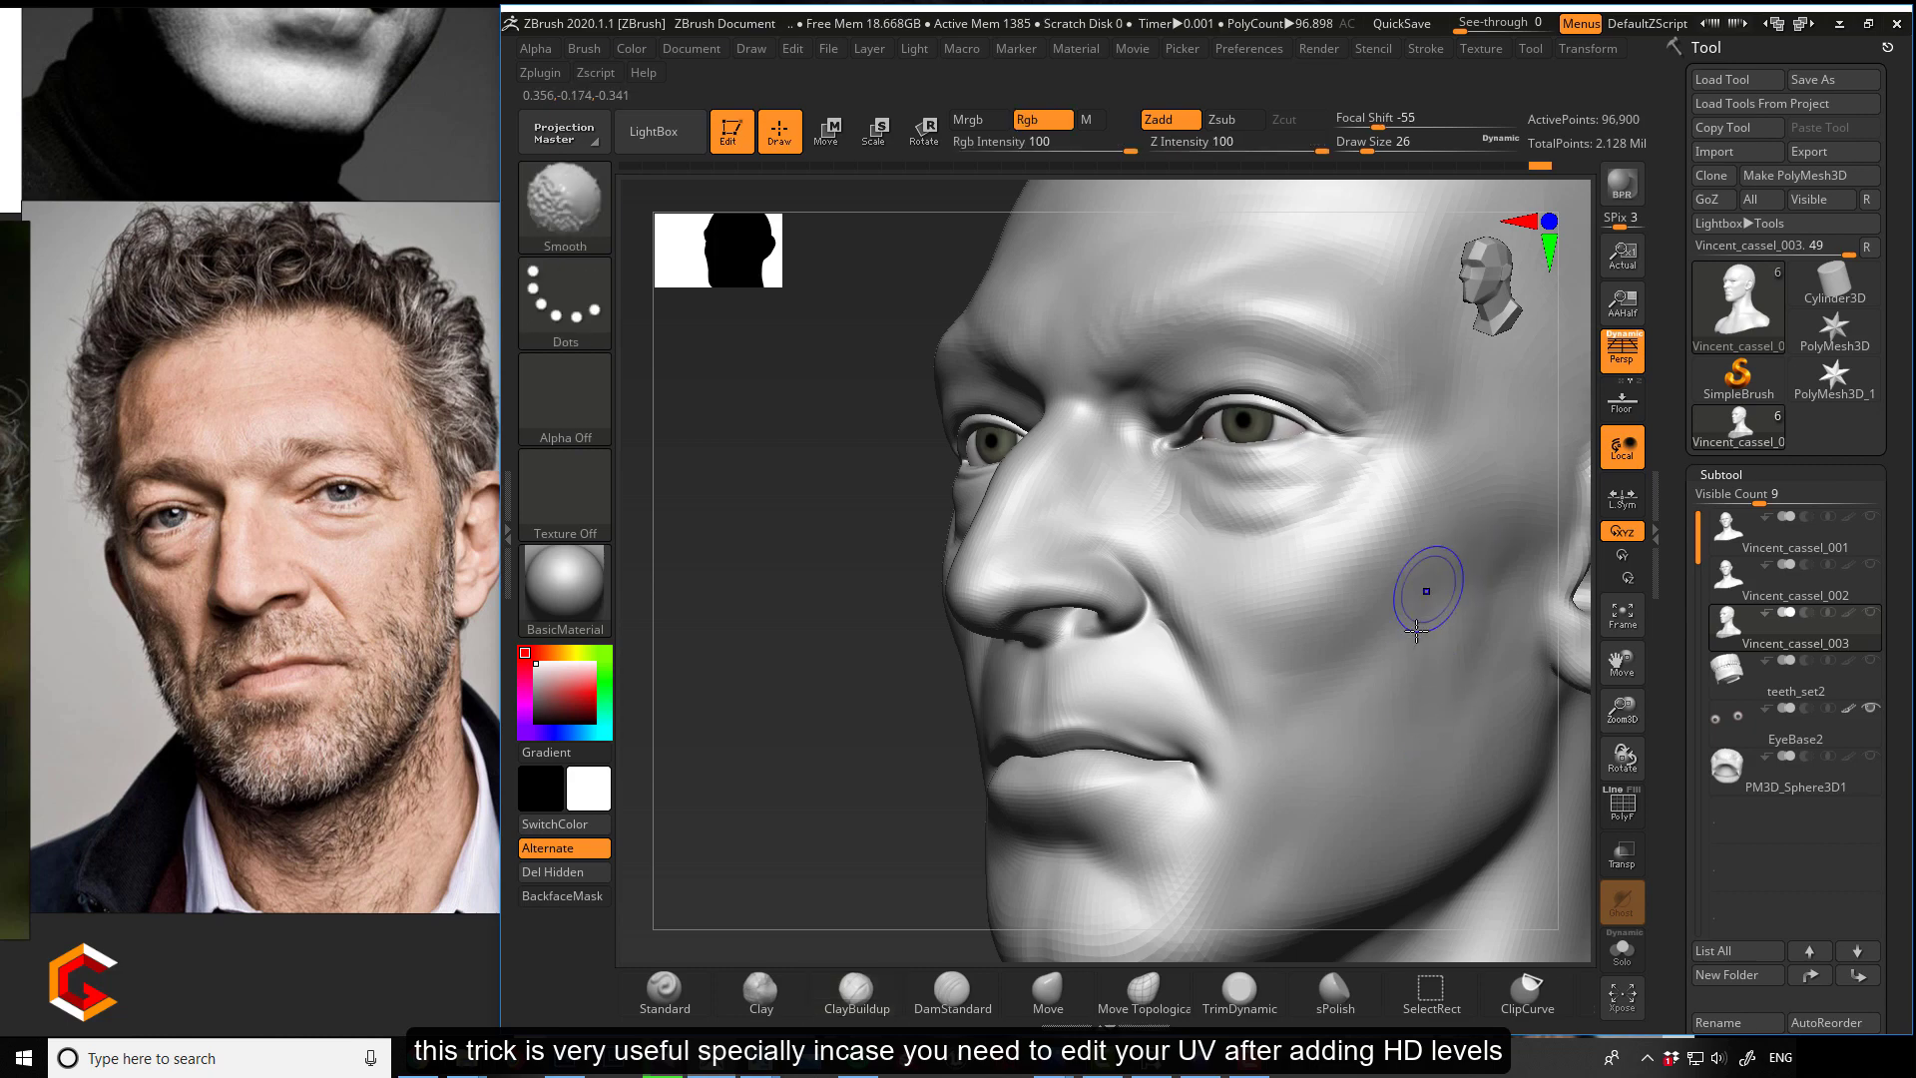
Add soft volume to the side of the cheek with ClayBuildup at draw size 42, and reduce the draw size to 34.
mouse_move(791, 632)
left_mouse_down()
mouse_move(878, 688)
mouse_move(849, 667)
left_mouse_up()
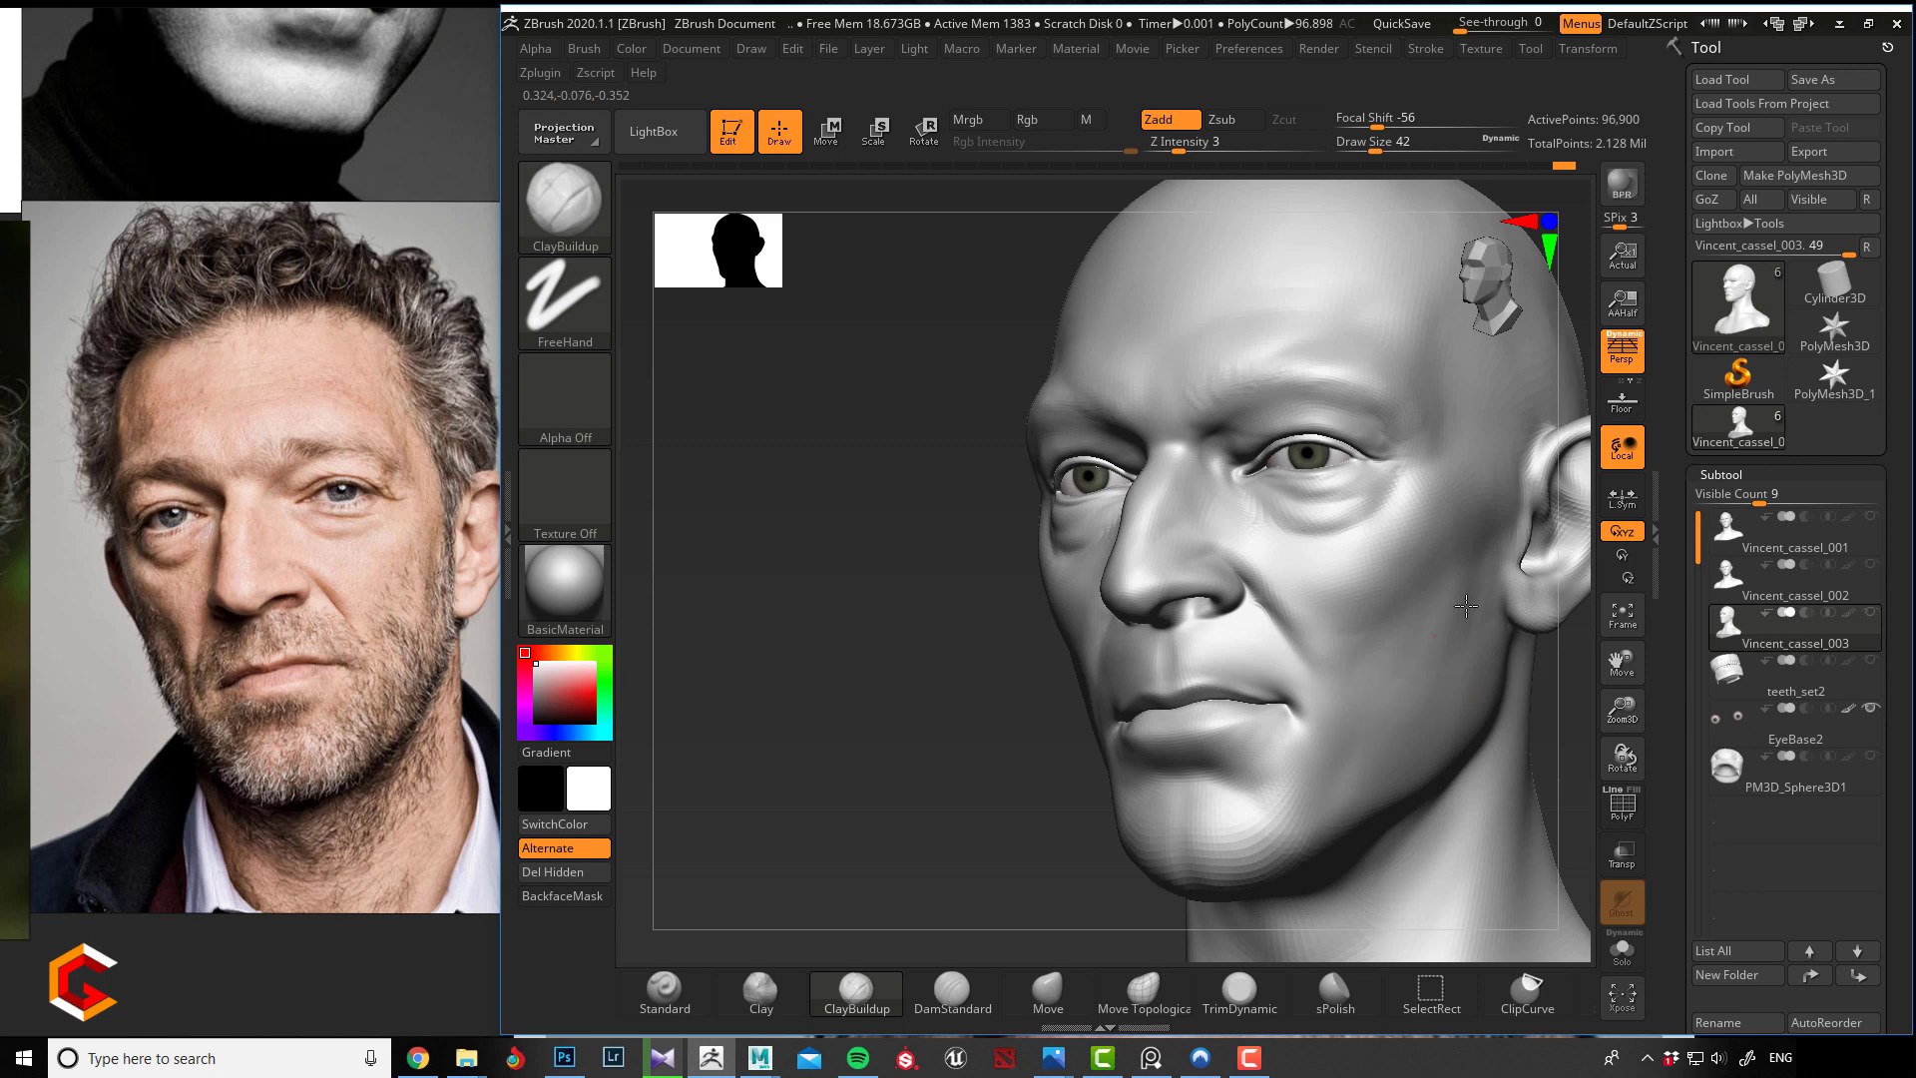
mouse_move(1466, 606)
left_mouse_down()
mouse_move(1464, 663)
mouse_move(1467, 612)
left_mouse_up()
left_click_drag(1415, 711, 1447, 694)
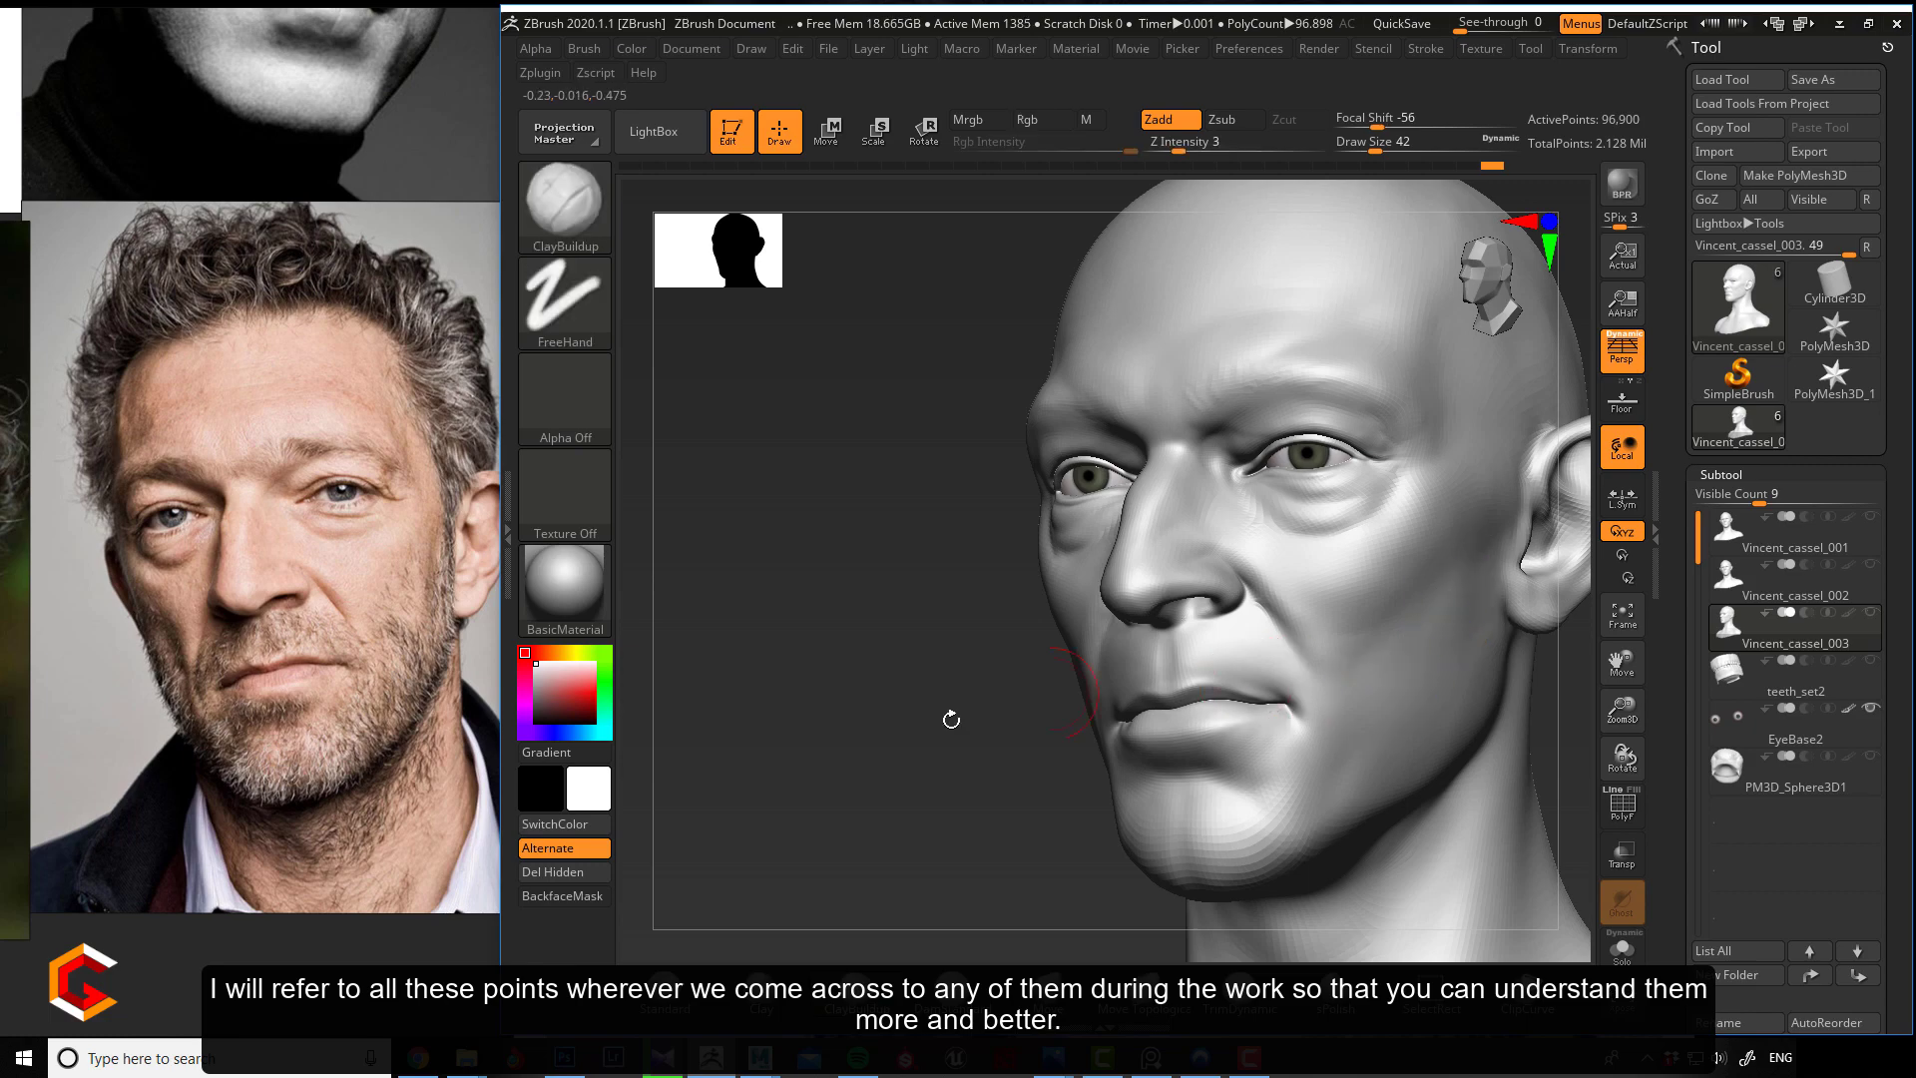
mouse_move(950, 719)
left_mouse_down()
mouse_move(874, 745)
mouse_move(920, 706)
mouse_move(949, 718)
left_mouse_up()
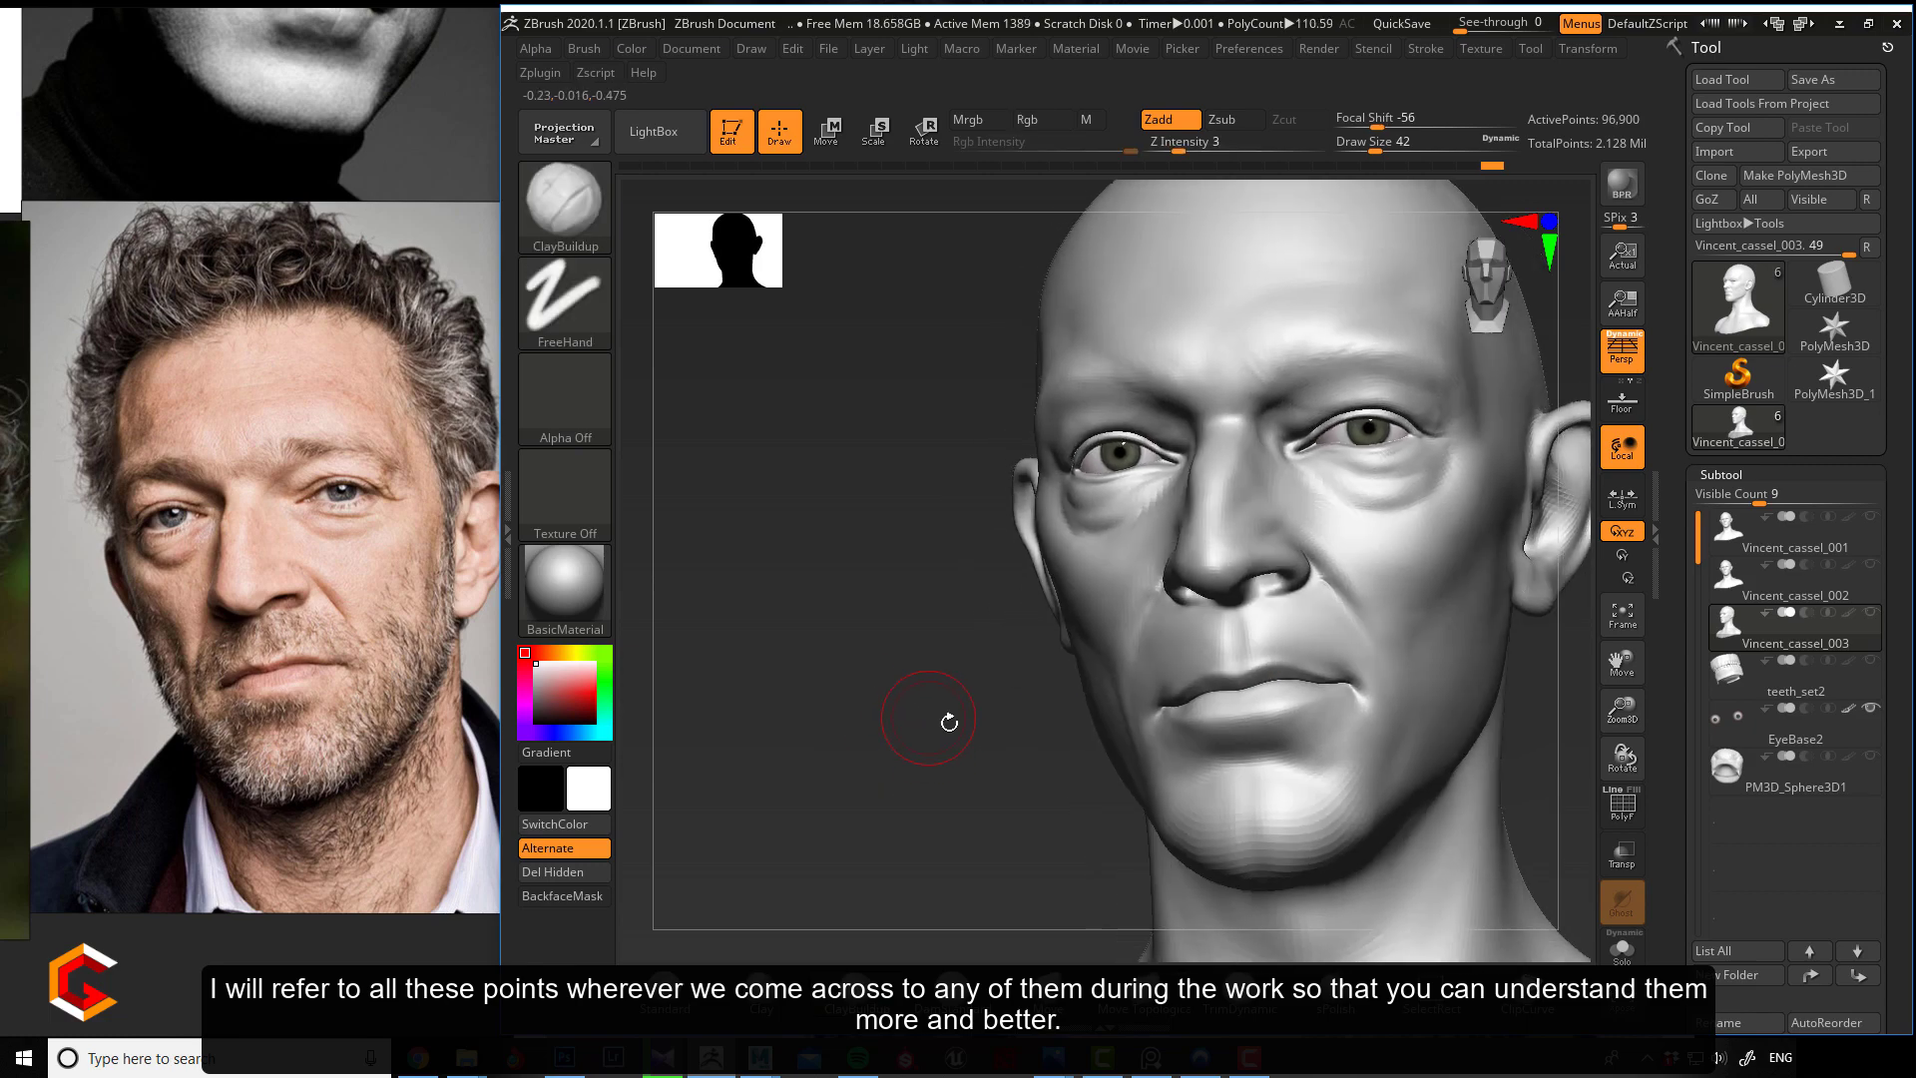
key("bracketleft")
key("bracketleft")
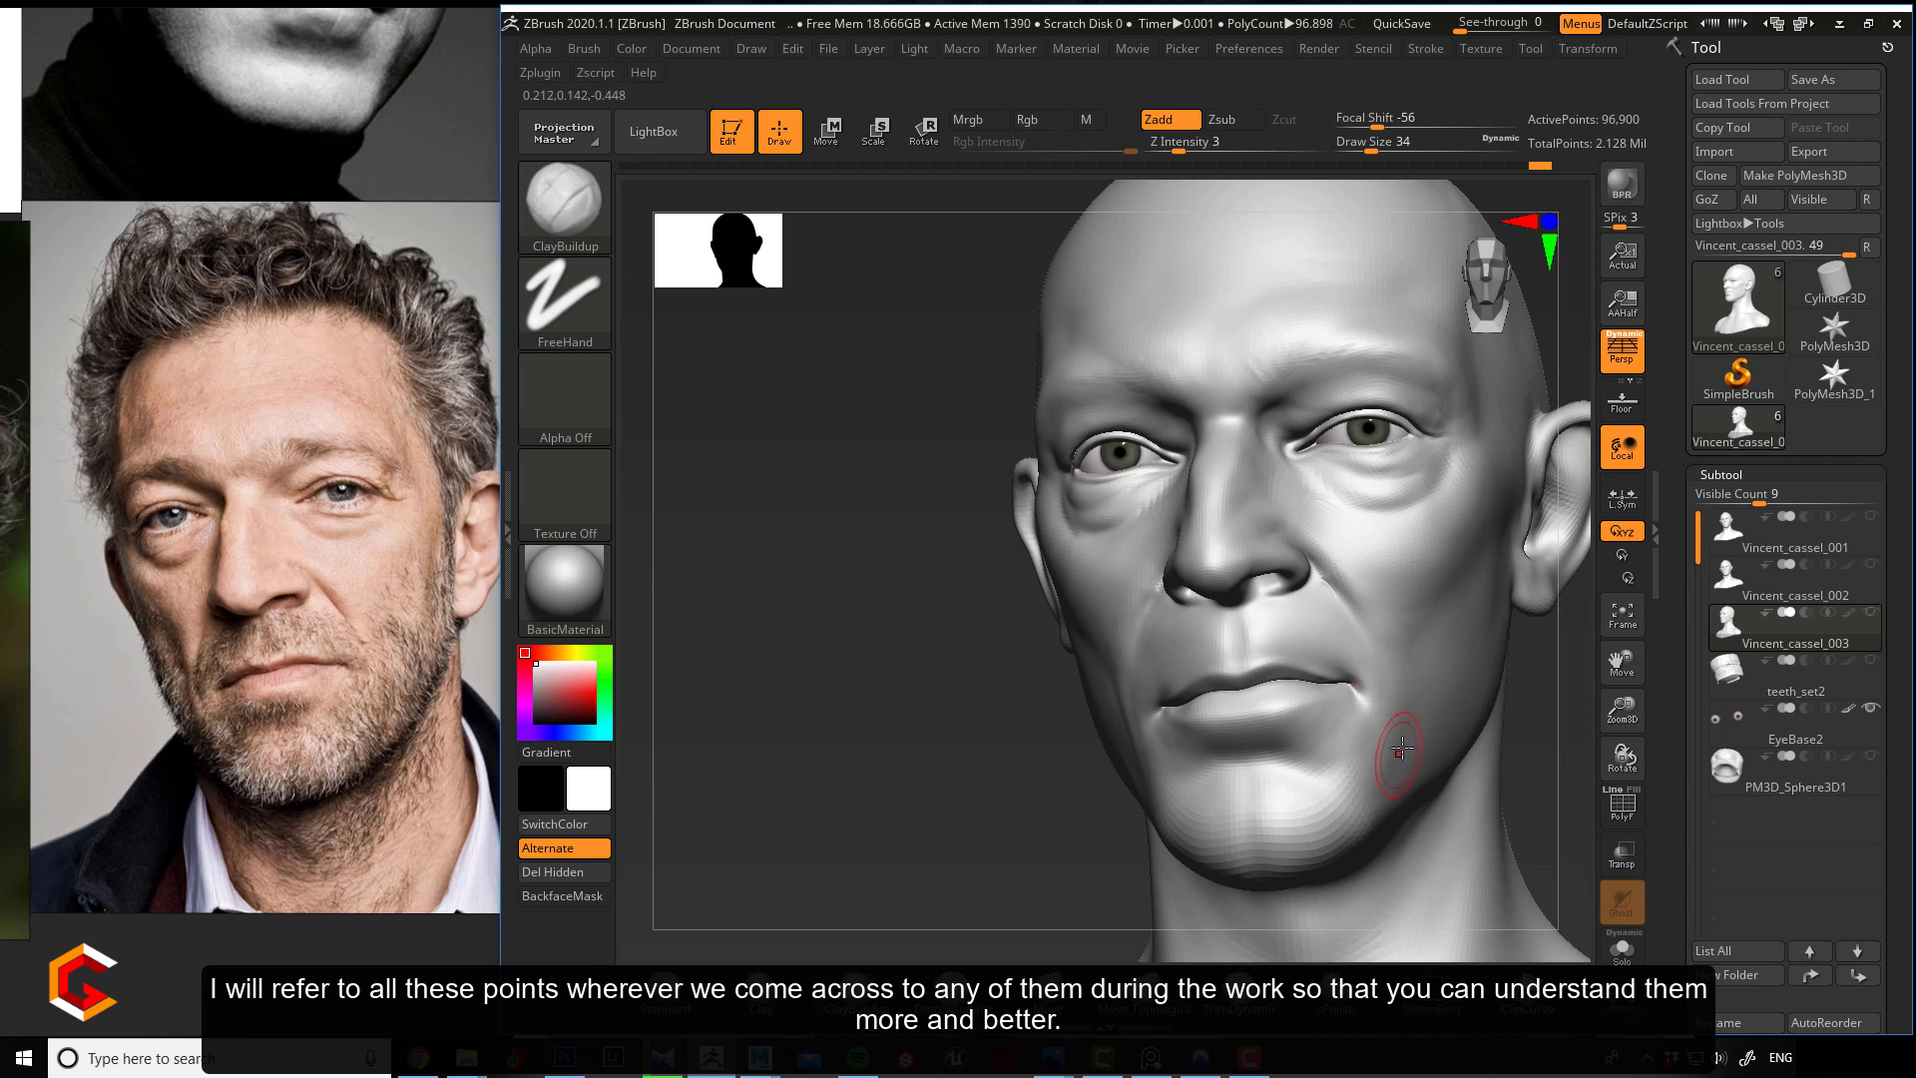
Build up and smooth the side of the cheek toward the jaw with ClayBuildup at draw size 34.
mouse_move(928, 738)
left_mouse_down()
mouse_move(870, 731)
mouse_move(1098, 709)
left_mouse_up()
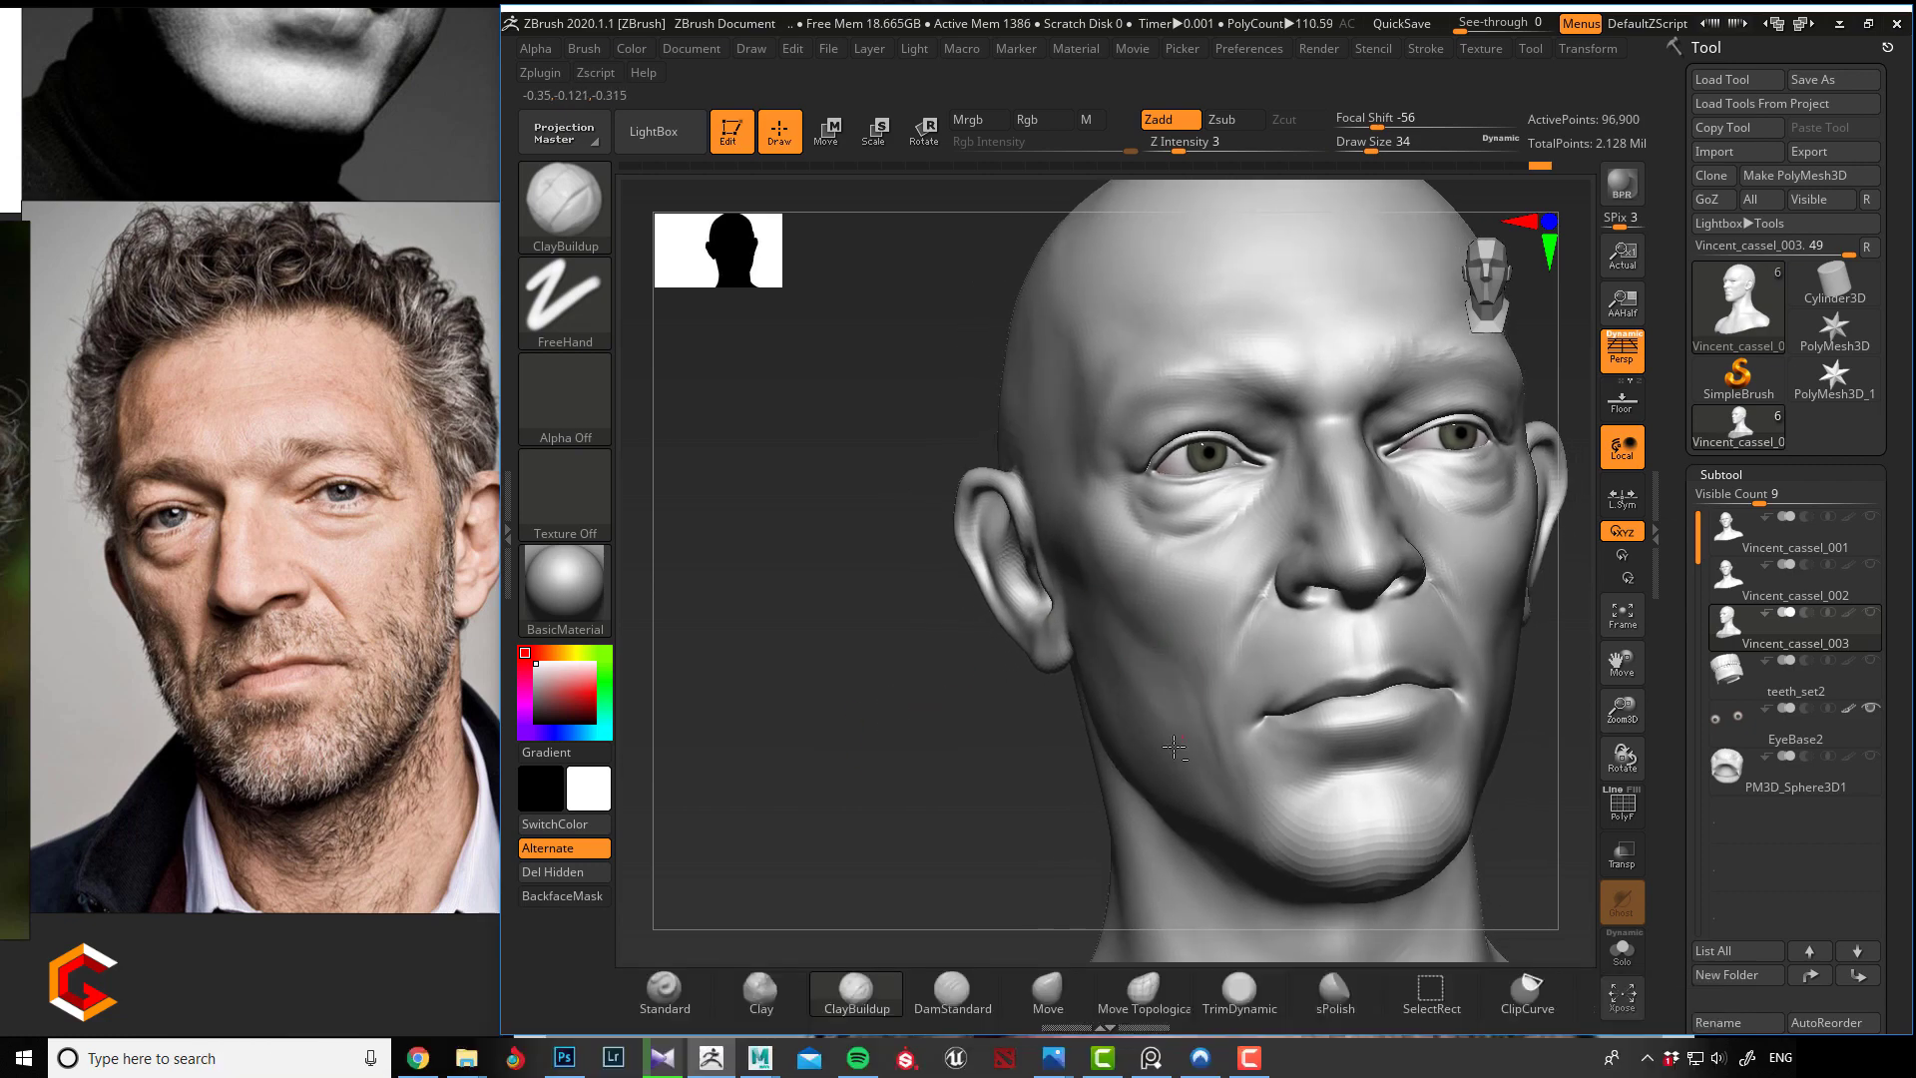
right_click_drag(1118, 636, 1134, 699)
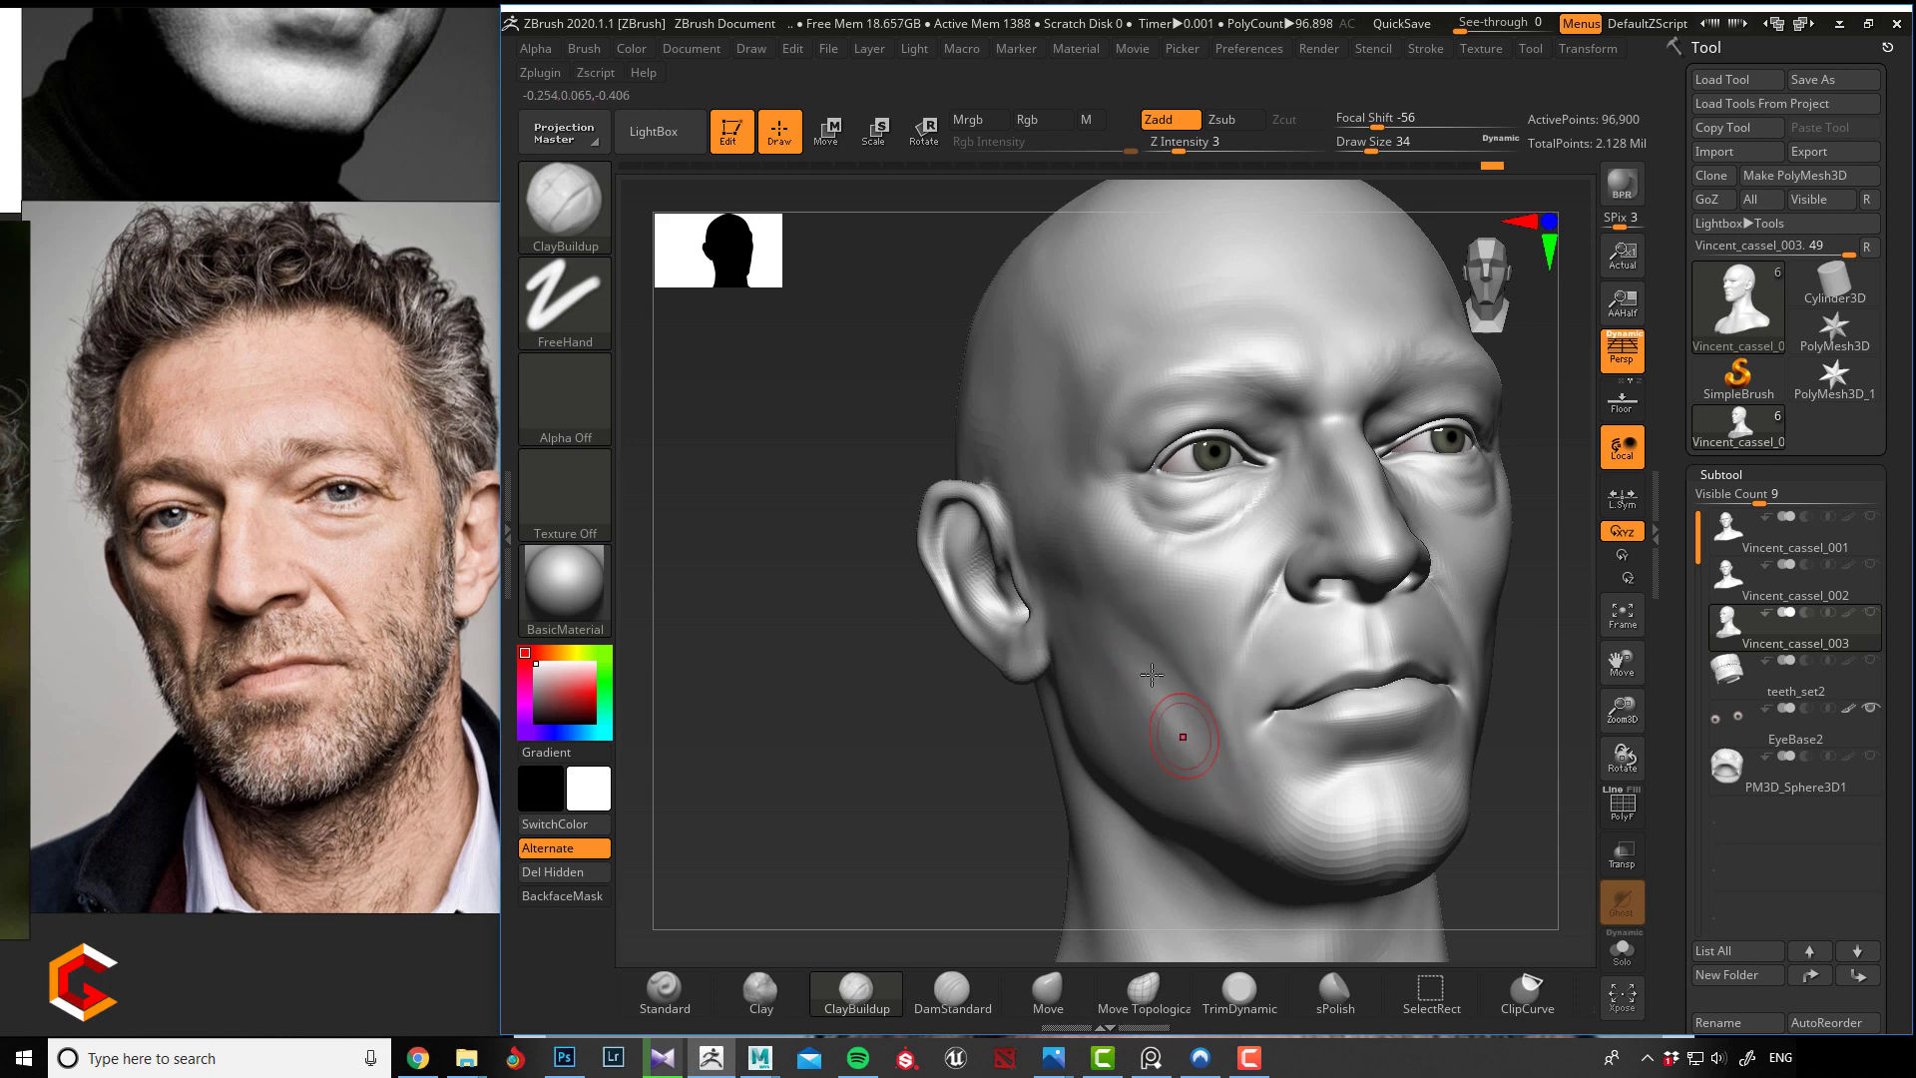
key("shift")
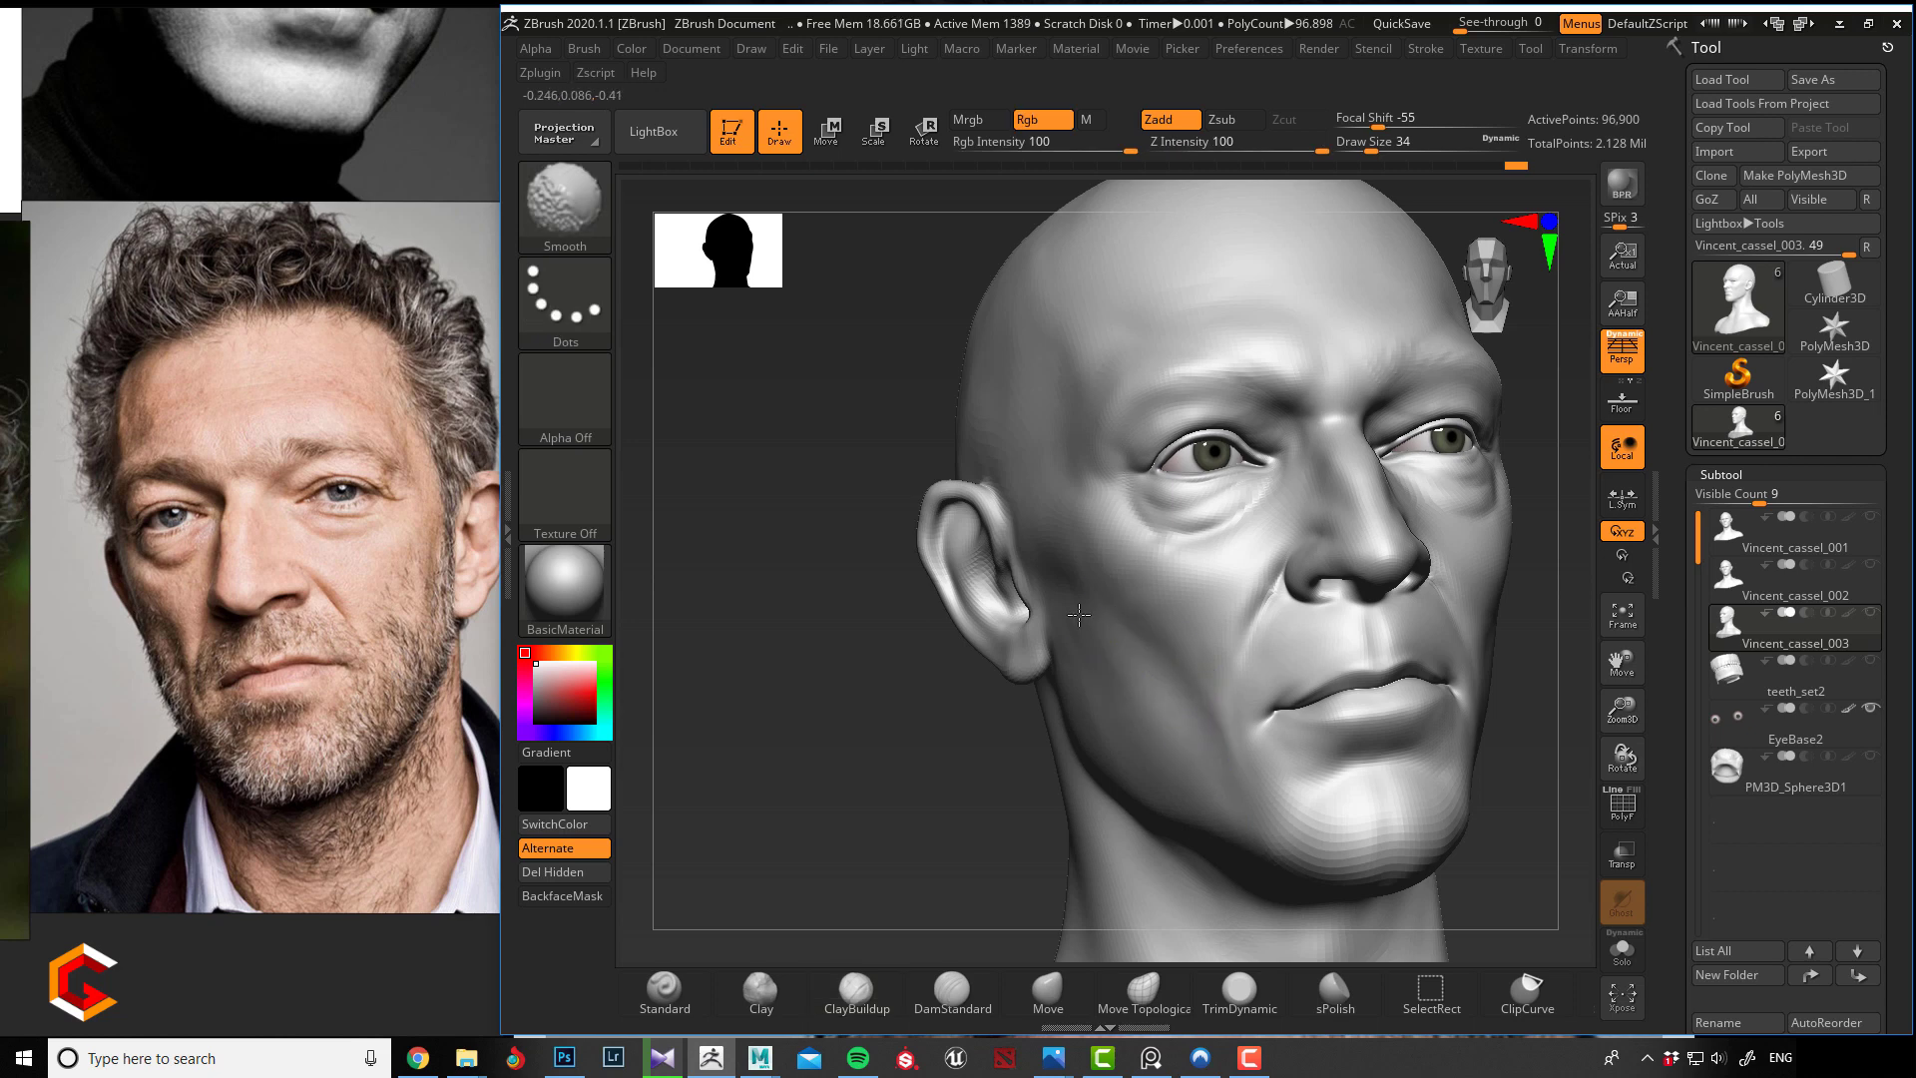
left_click_drag(906, 739, 1105, 633)
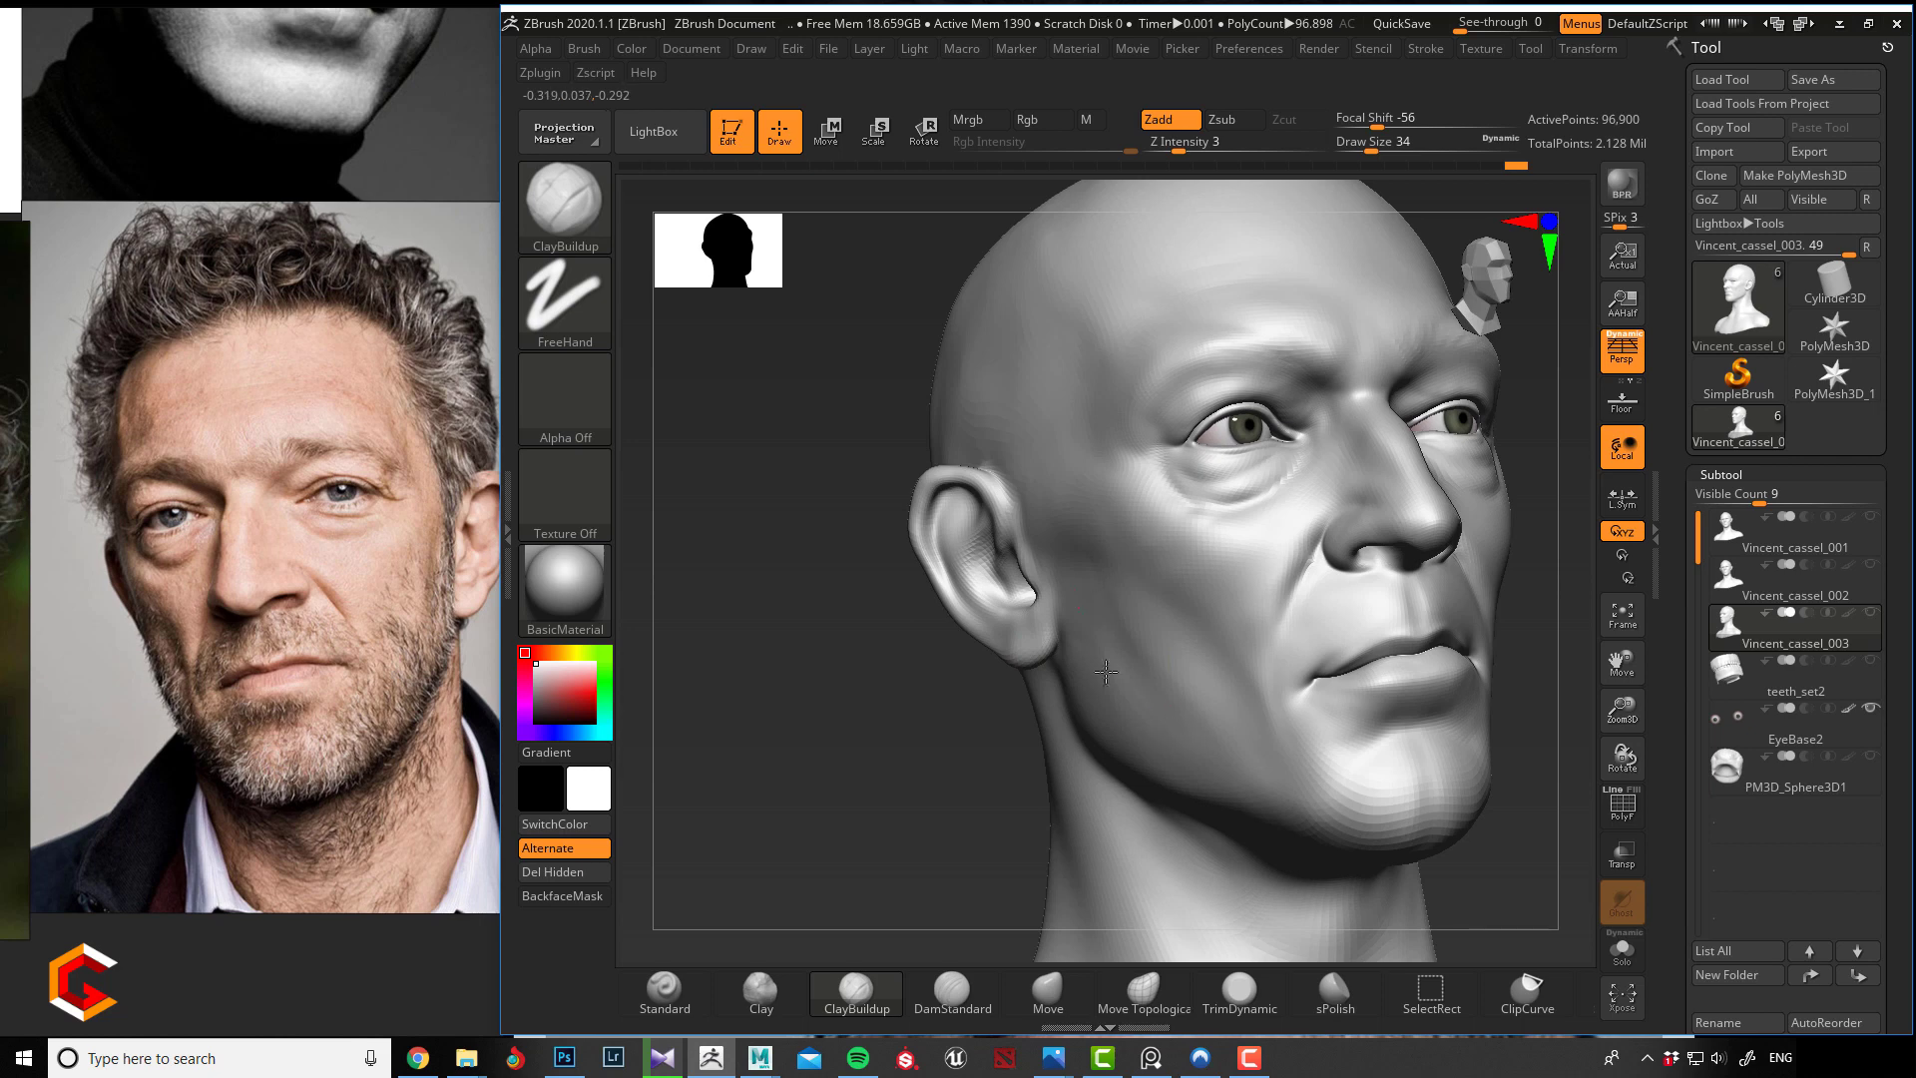
key("shift")
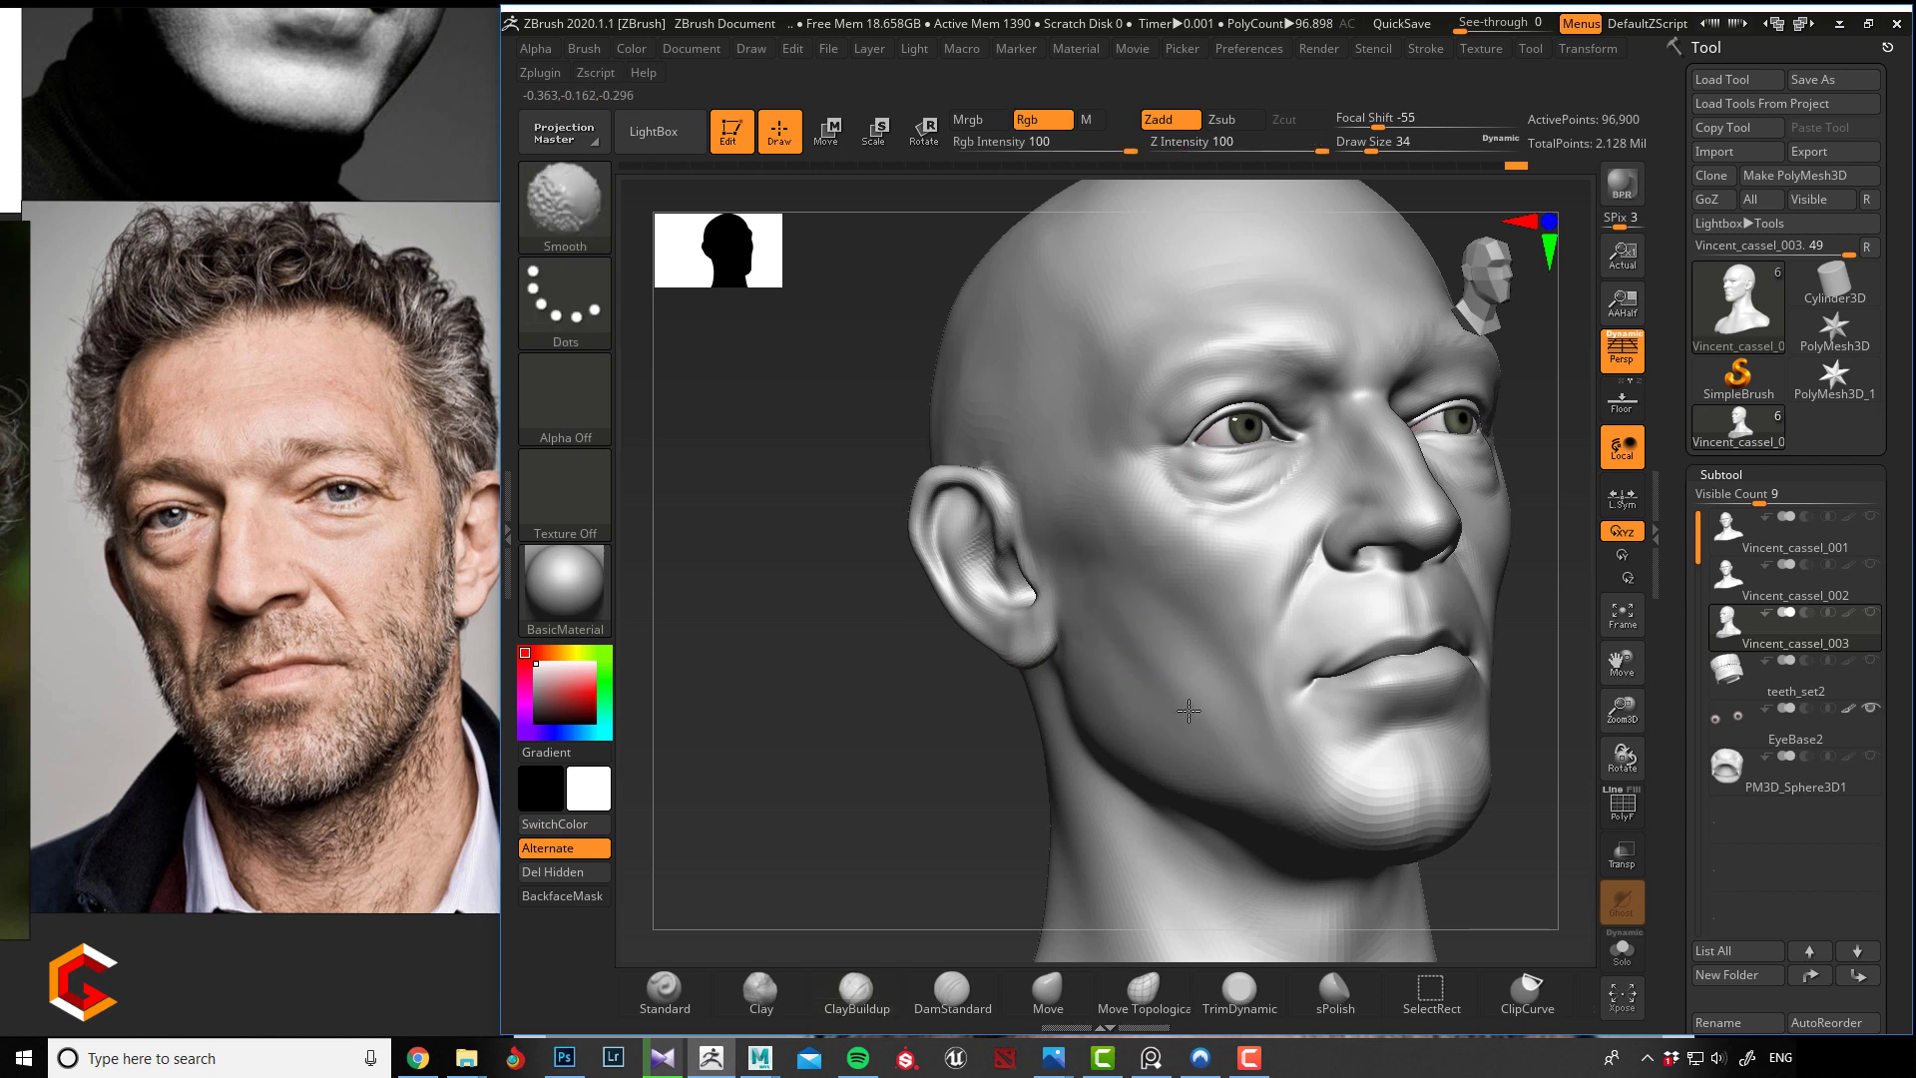
left_click_drag(1076, 605, 1202, 689, "shift")
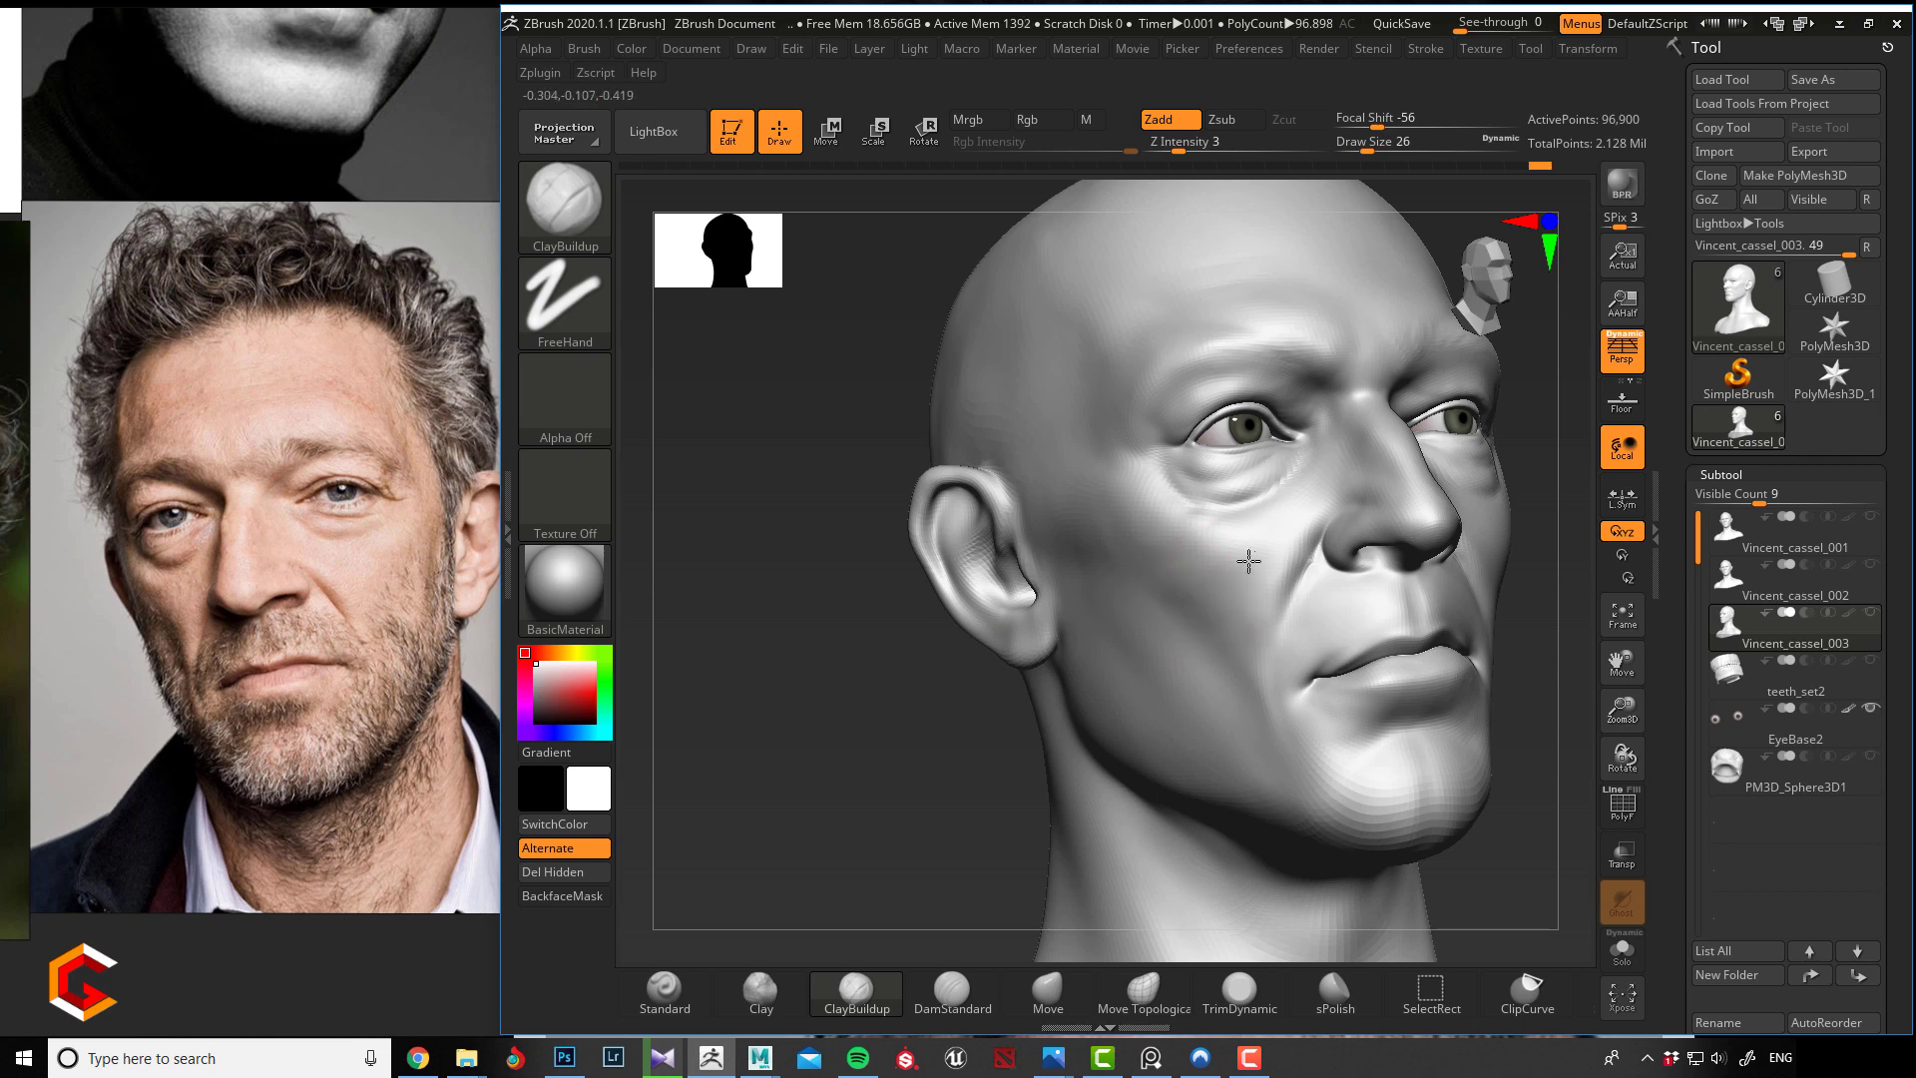
Build up and smooth the cheekbone area below the eye bag with ClayBuildup at draw sizes 26 and 30.
key("shift")
left_click_drag(844, 643, 880, 619)
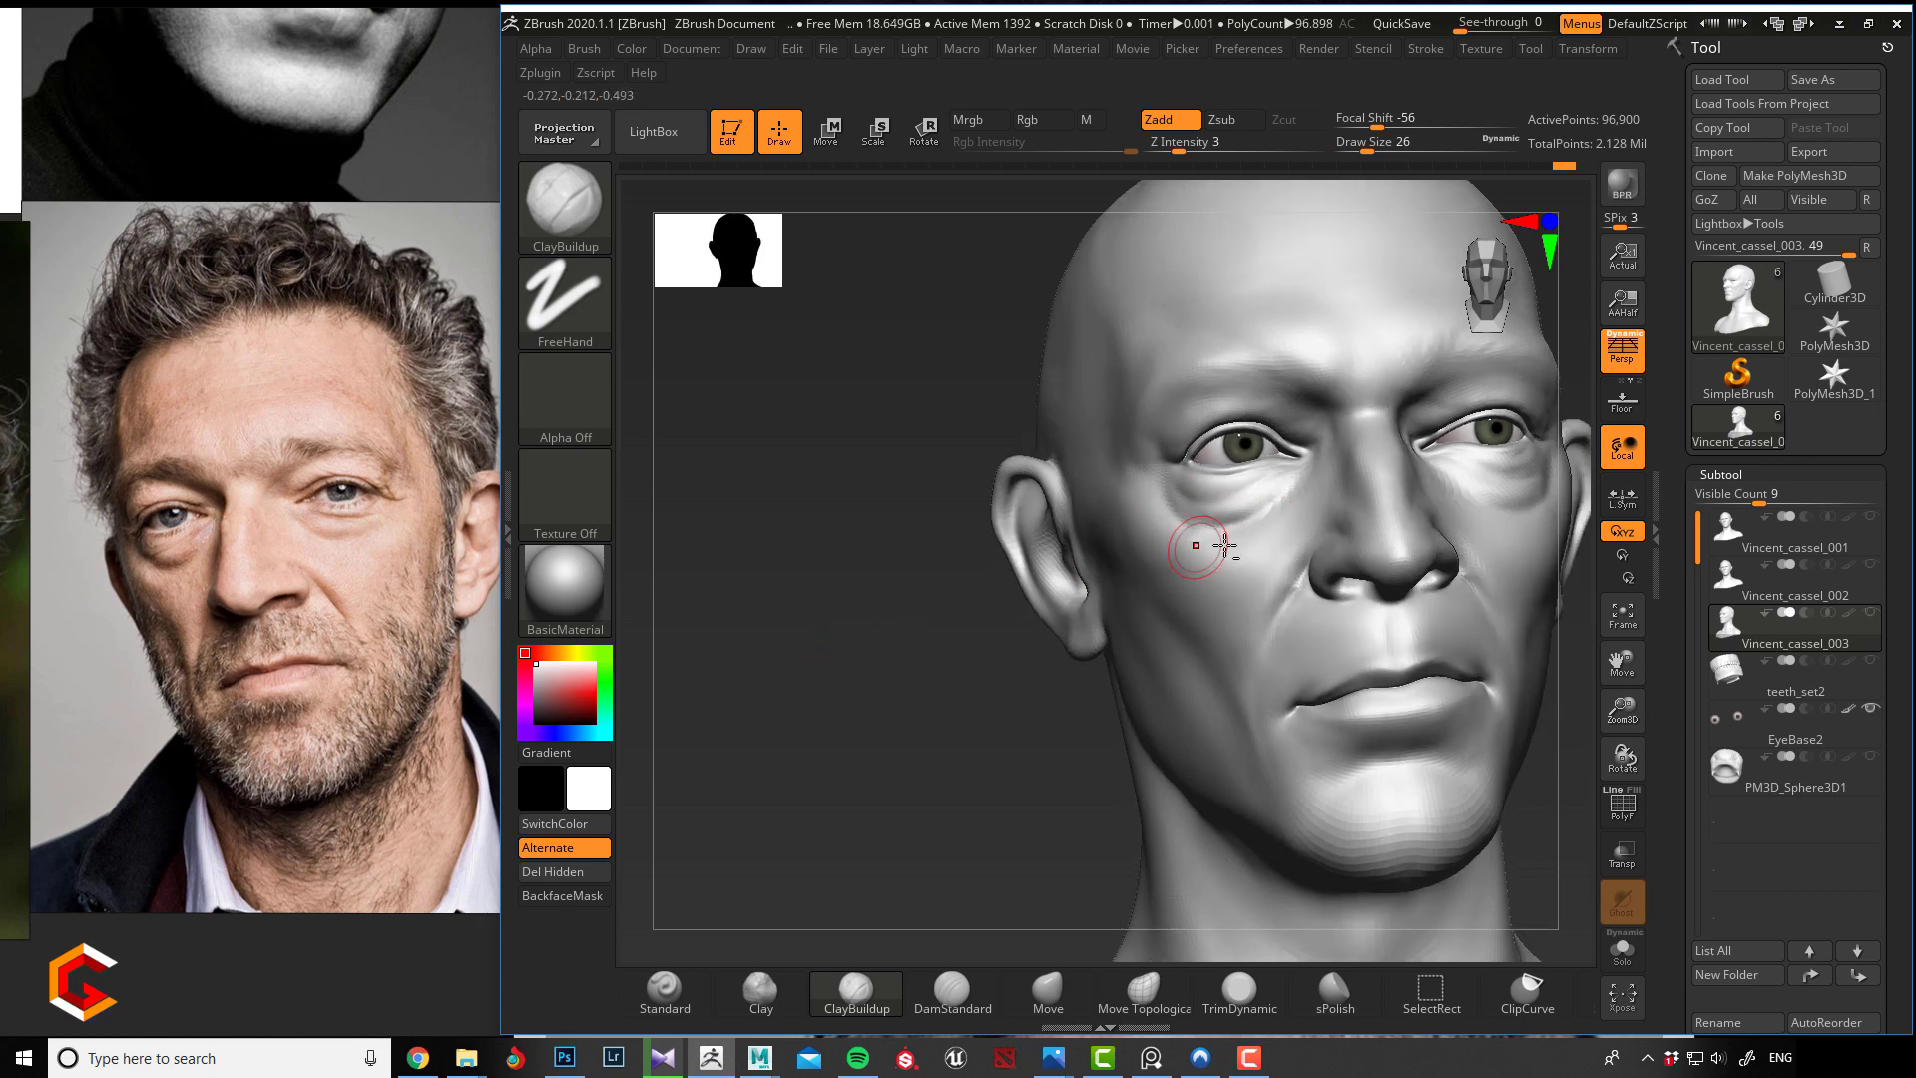
mouse_move(1277, 514)
left_mouse_down()
mouse_move(1182, 560)
mouse_move(1206, 546)
left_mouse_up()
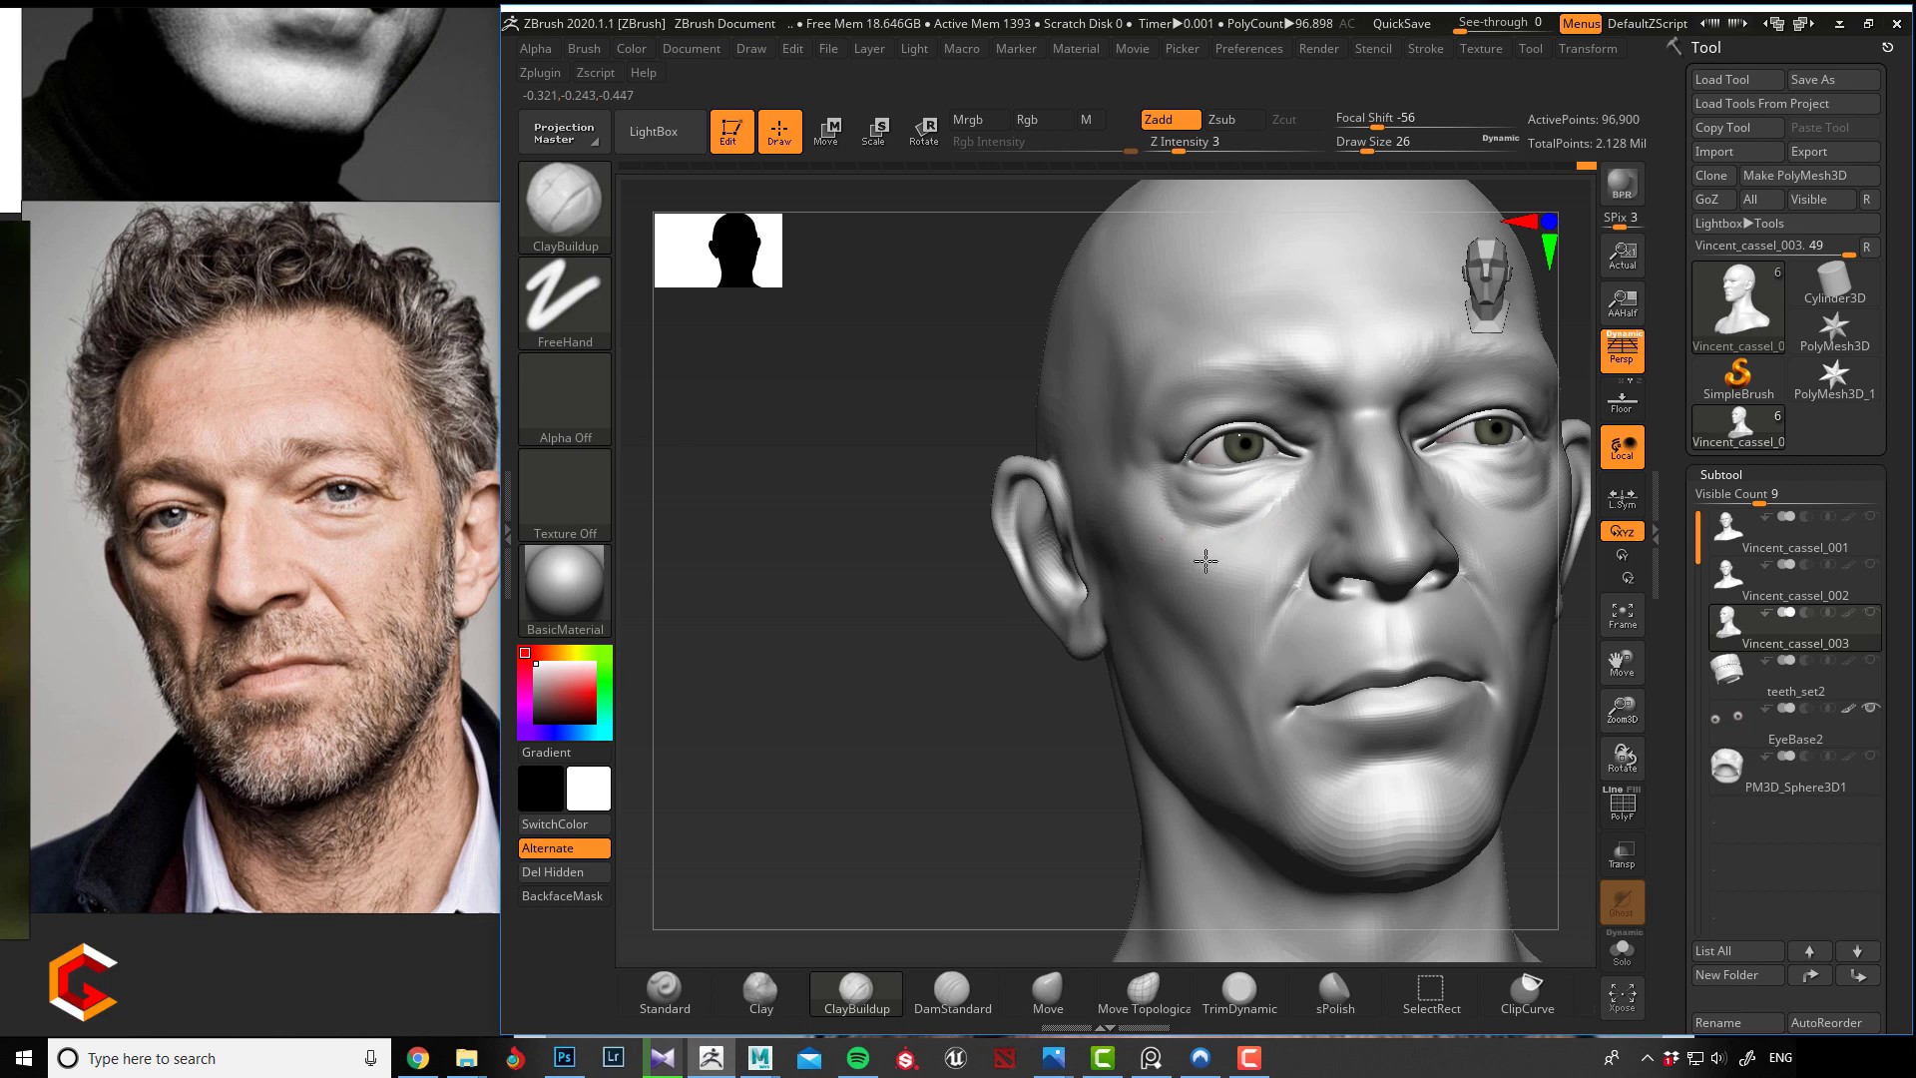
key("shift")
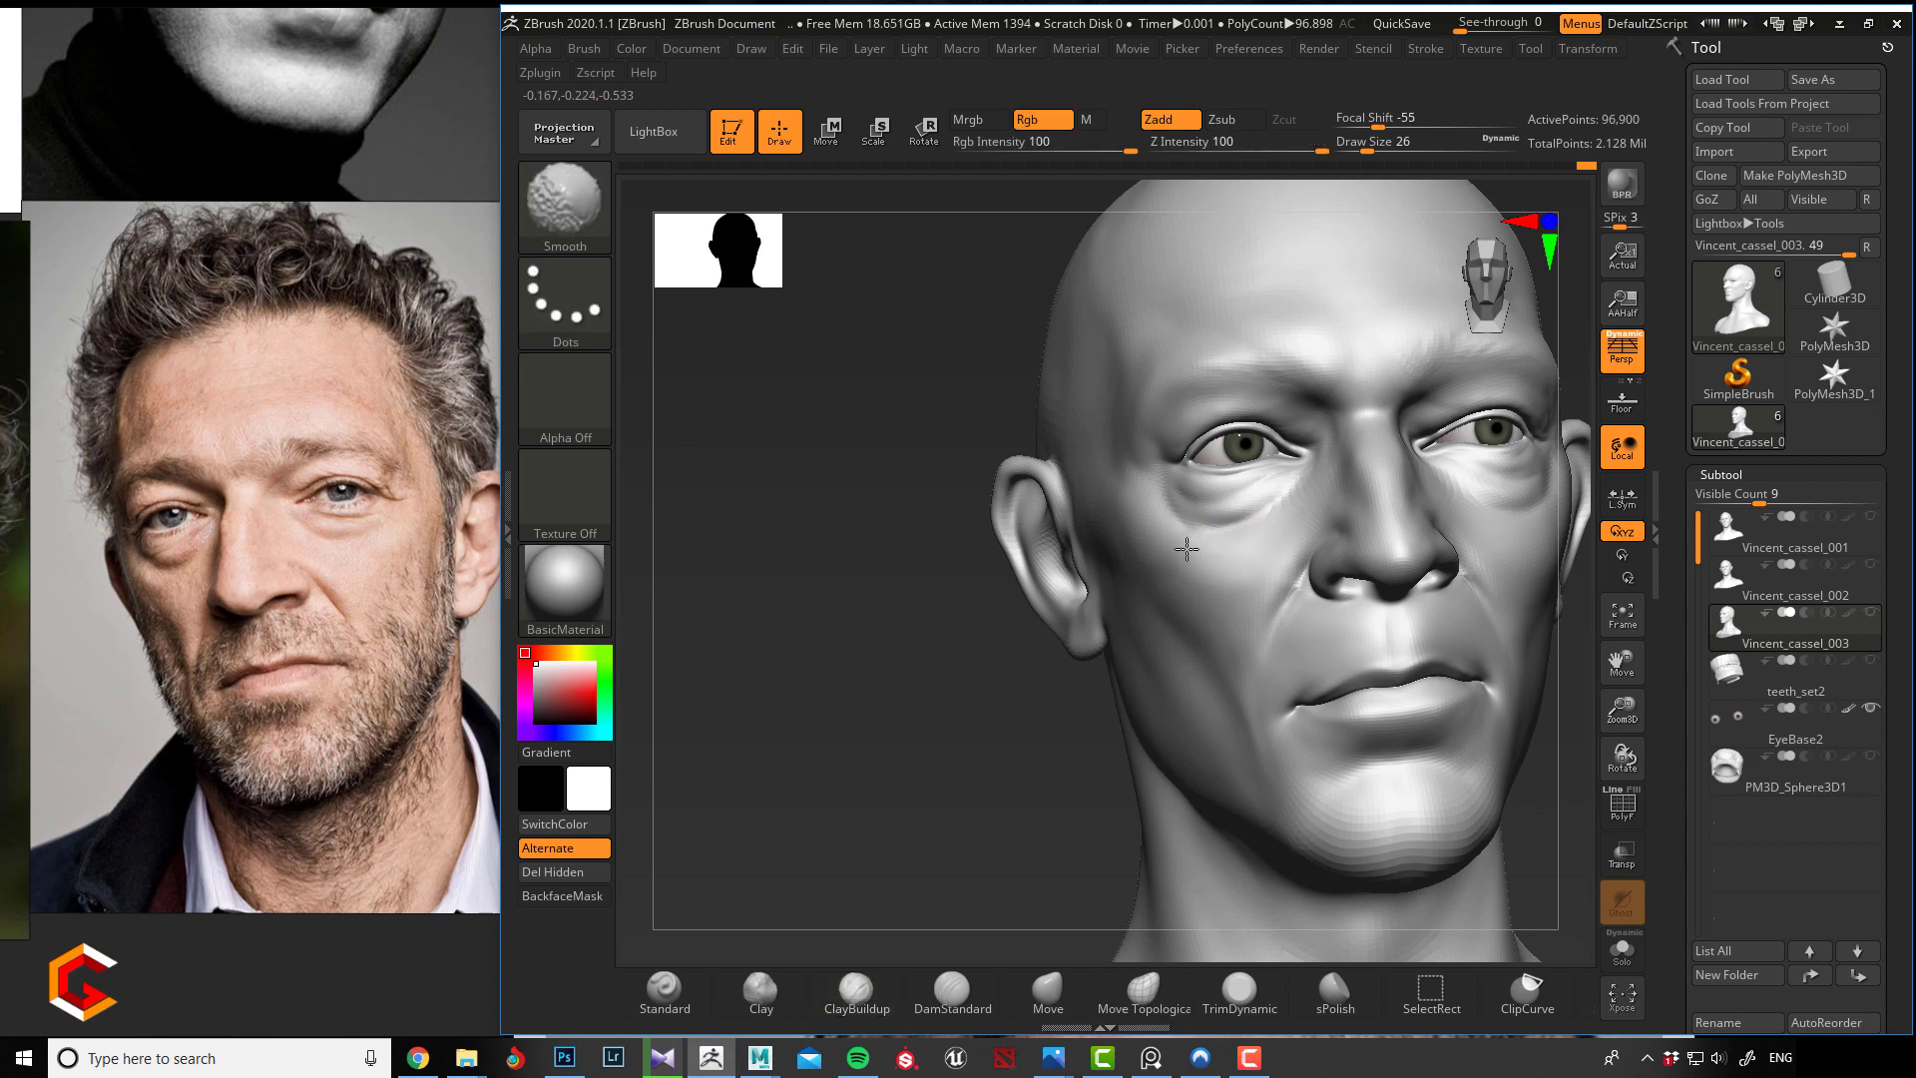
left_click_drag(970, 639, 1058, 654)
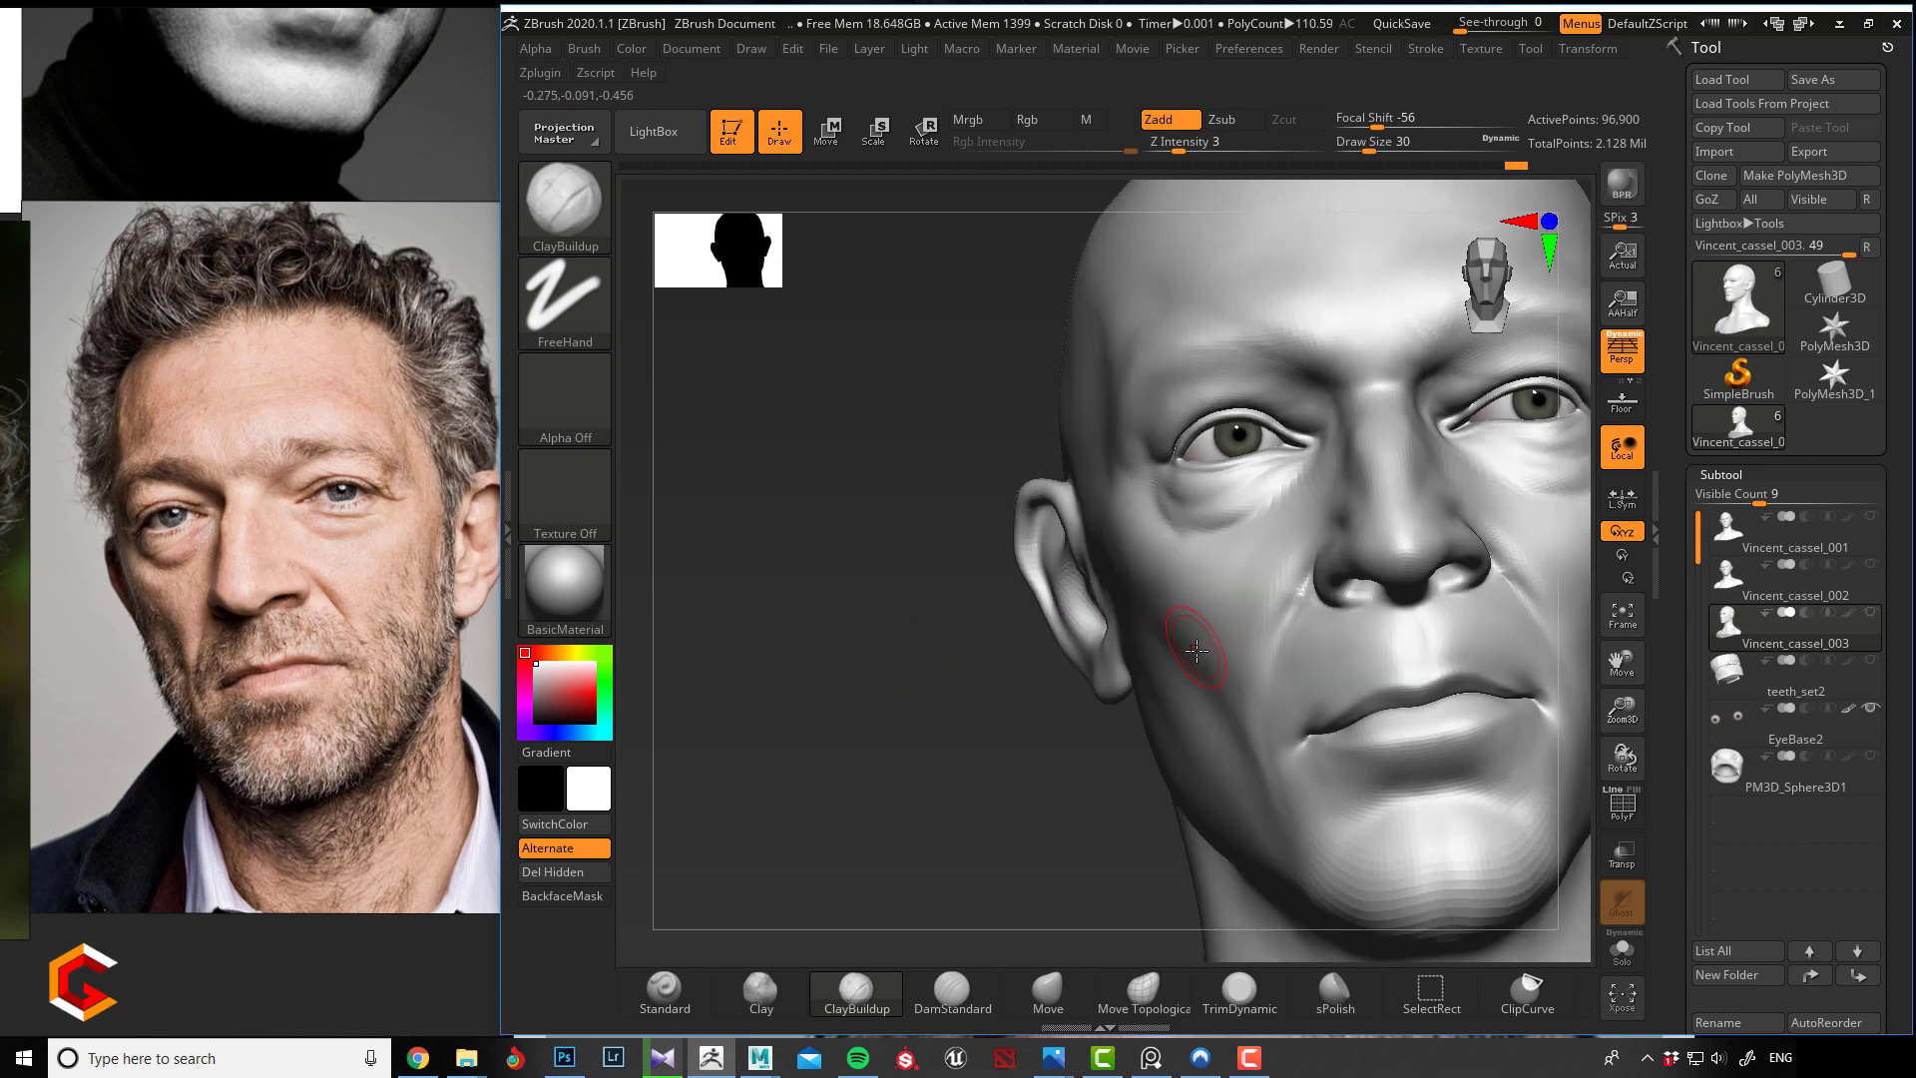
left_click_drag(1008, 652, 1192, 636)
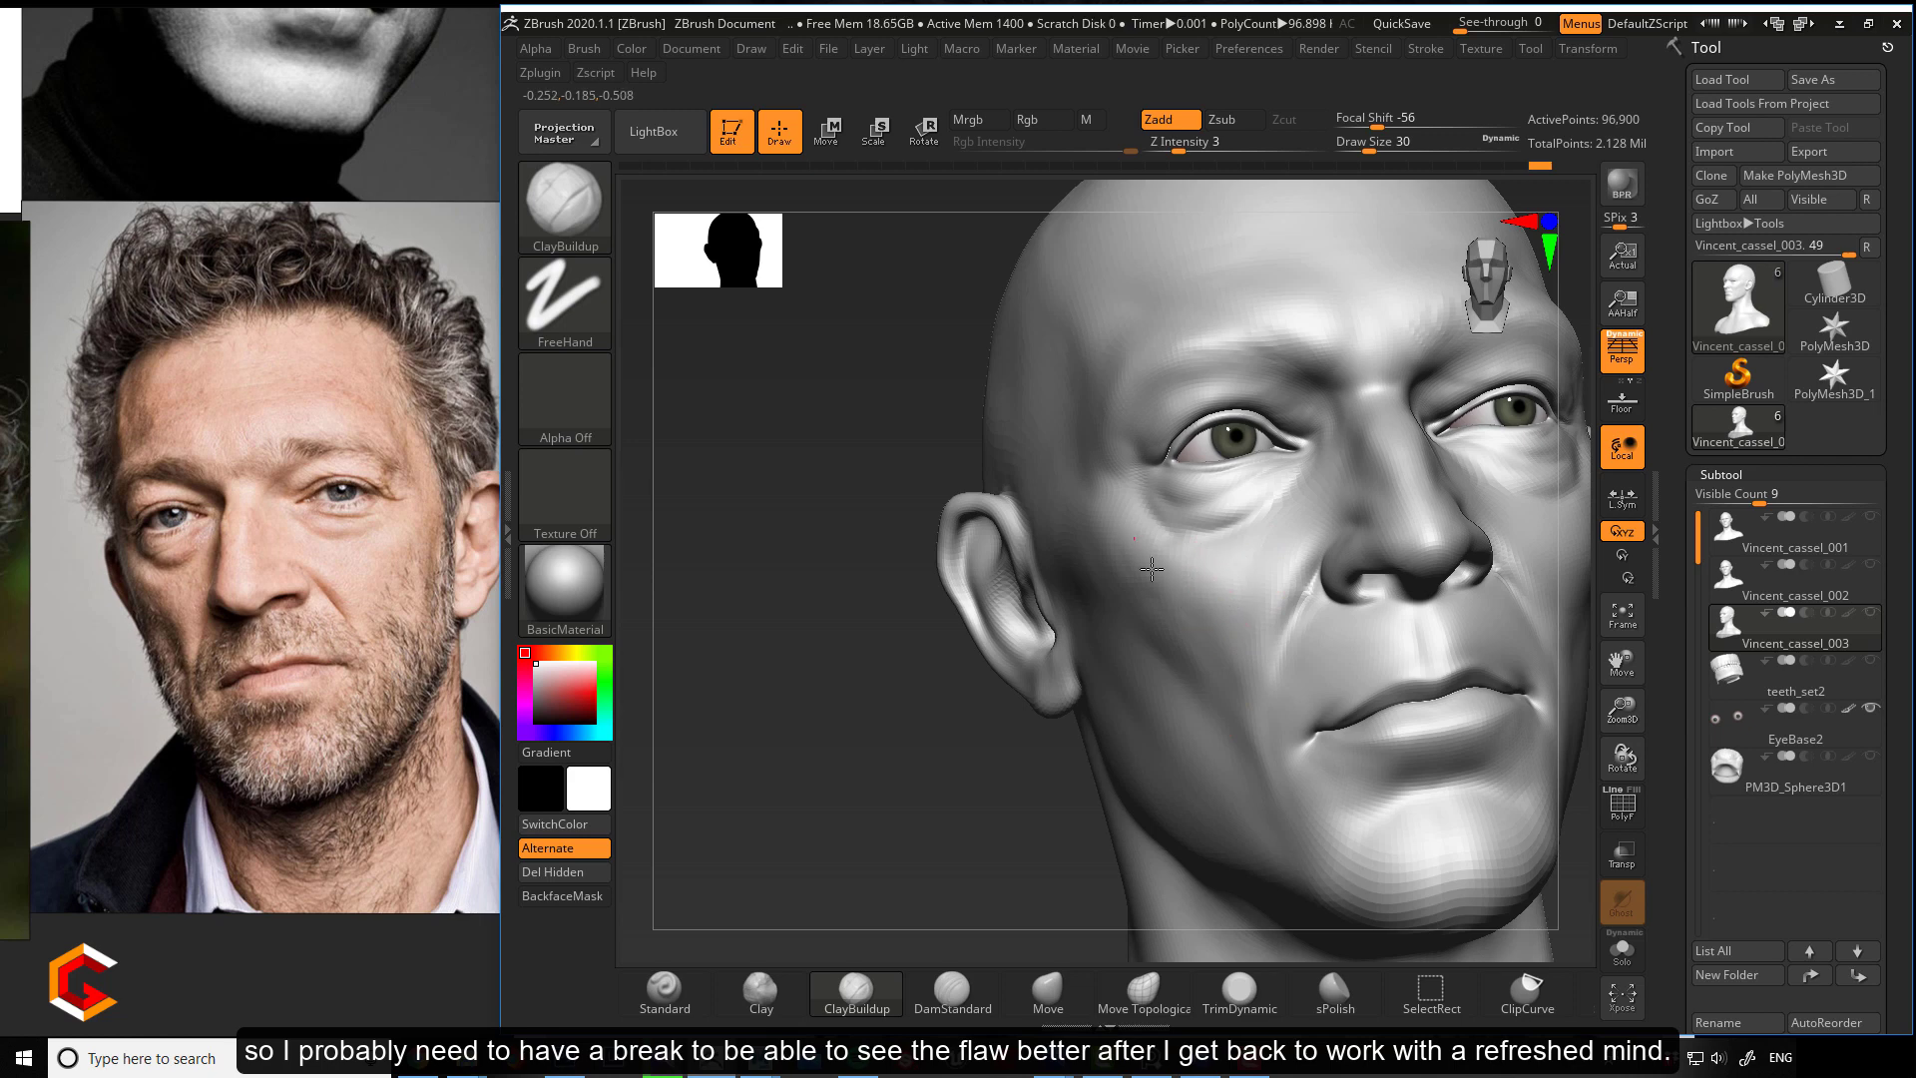
key("shift")
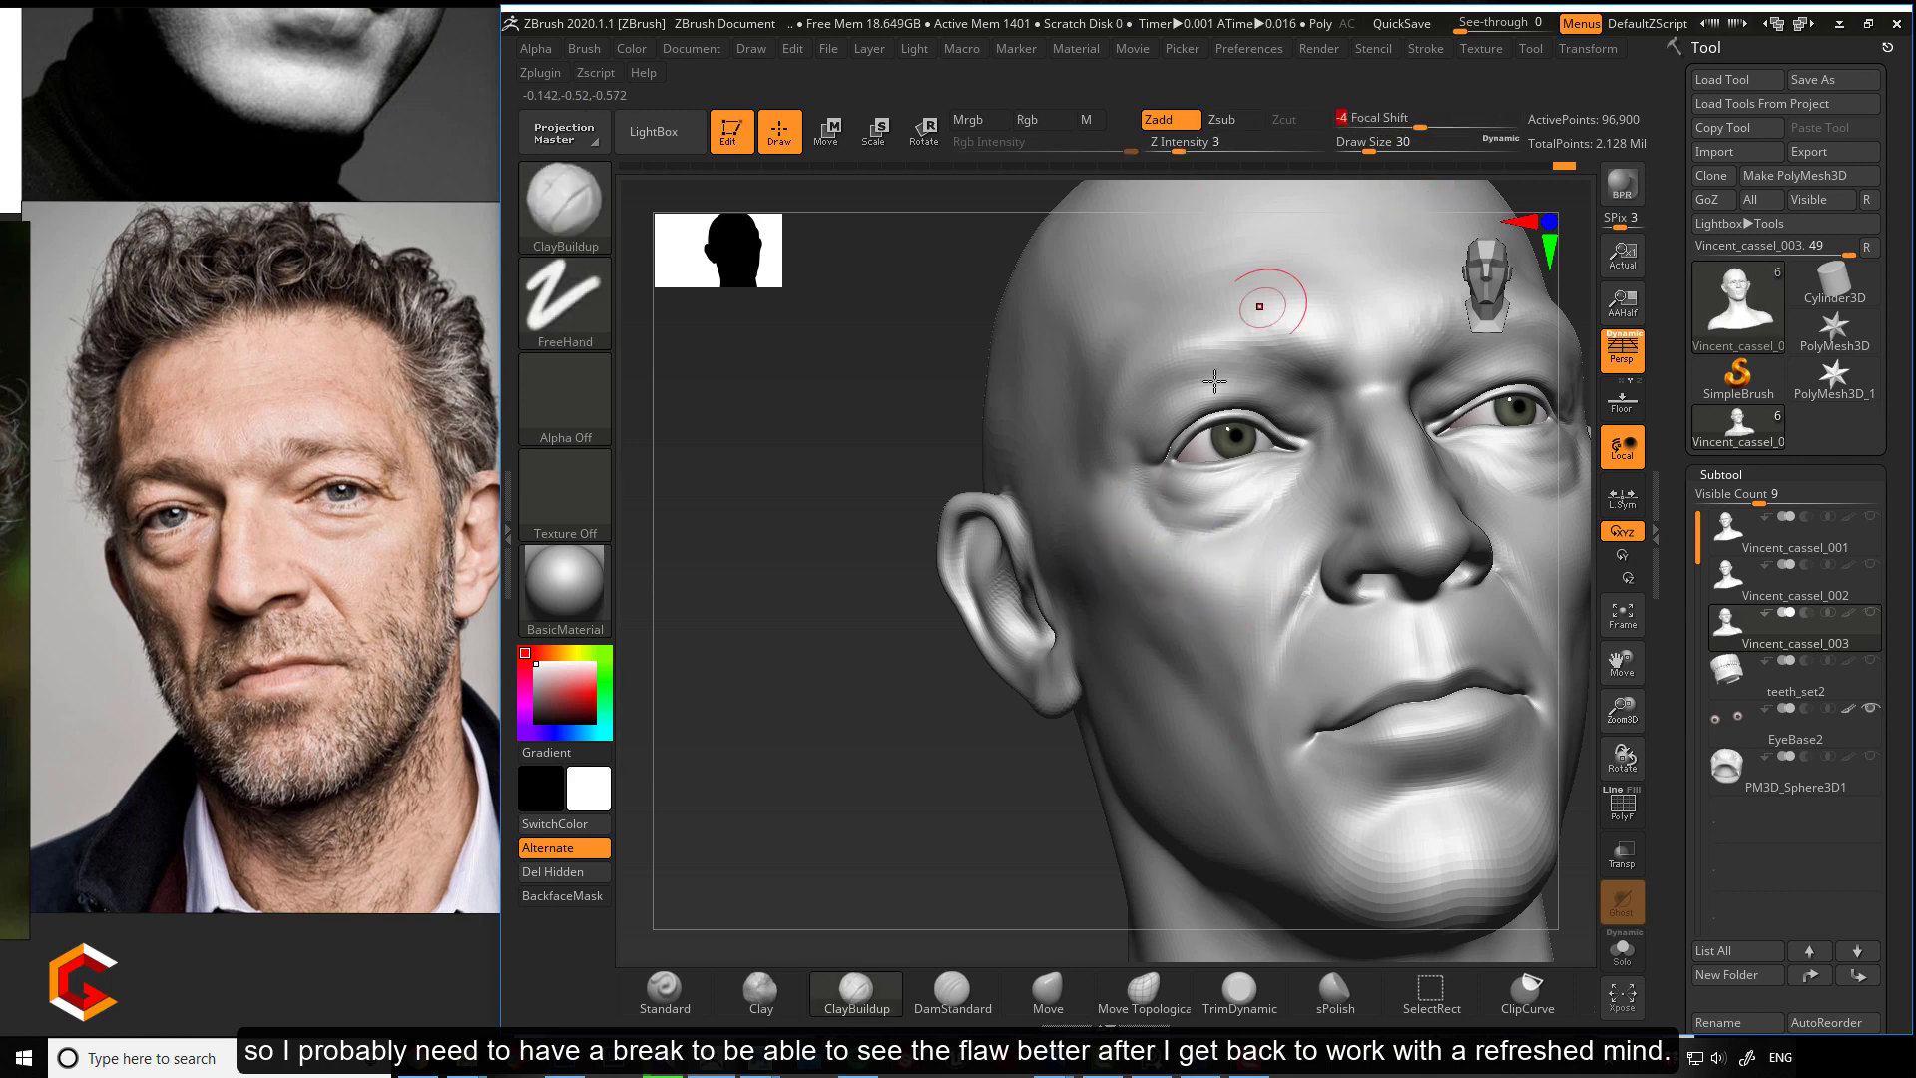
Refine the cheekbone and the side of the nose bridge with ClayBuildup at Focal Shift -4 and draw size 14.
key("bracketleft")
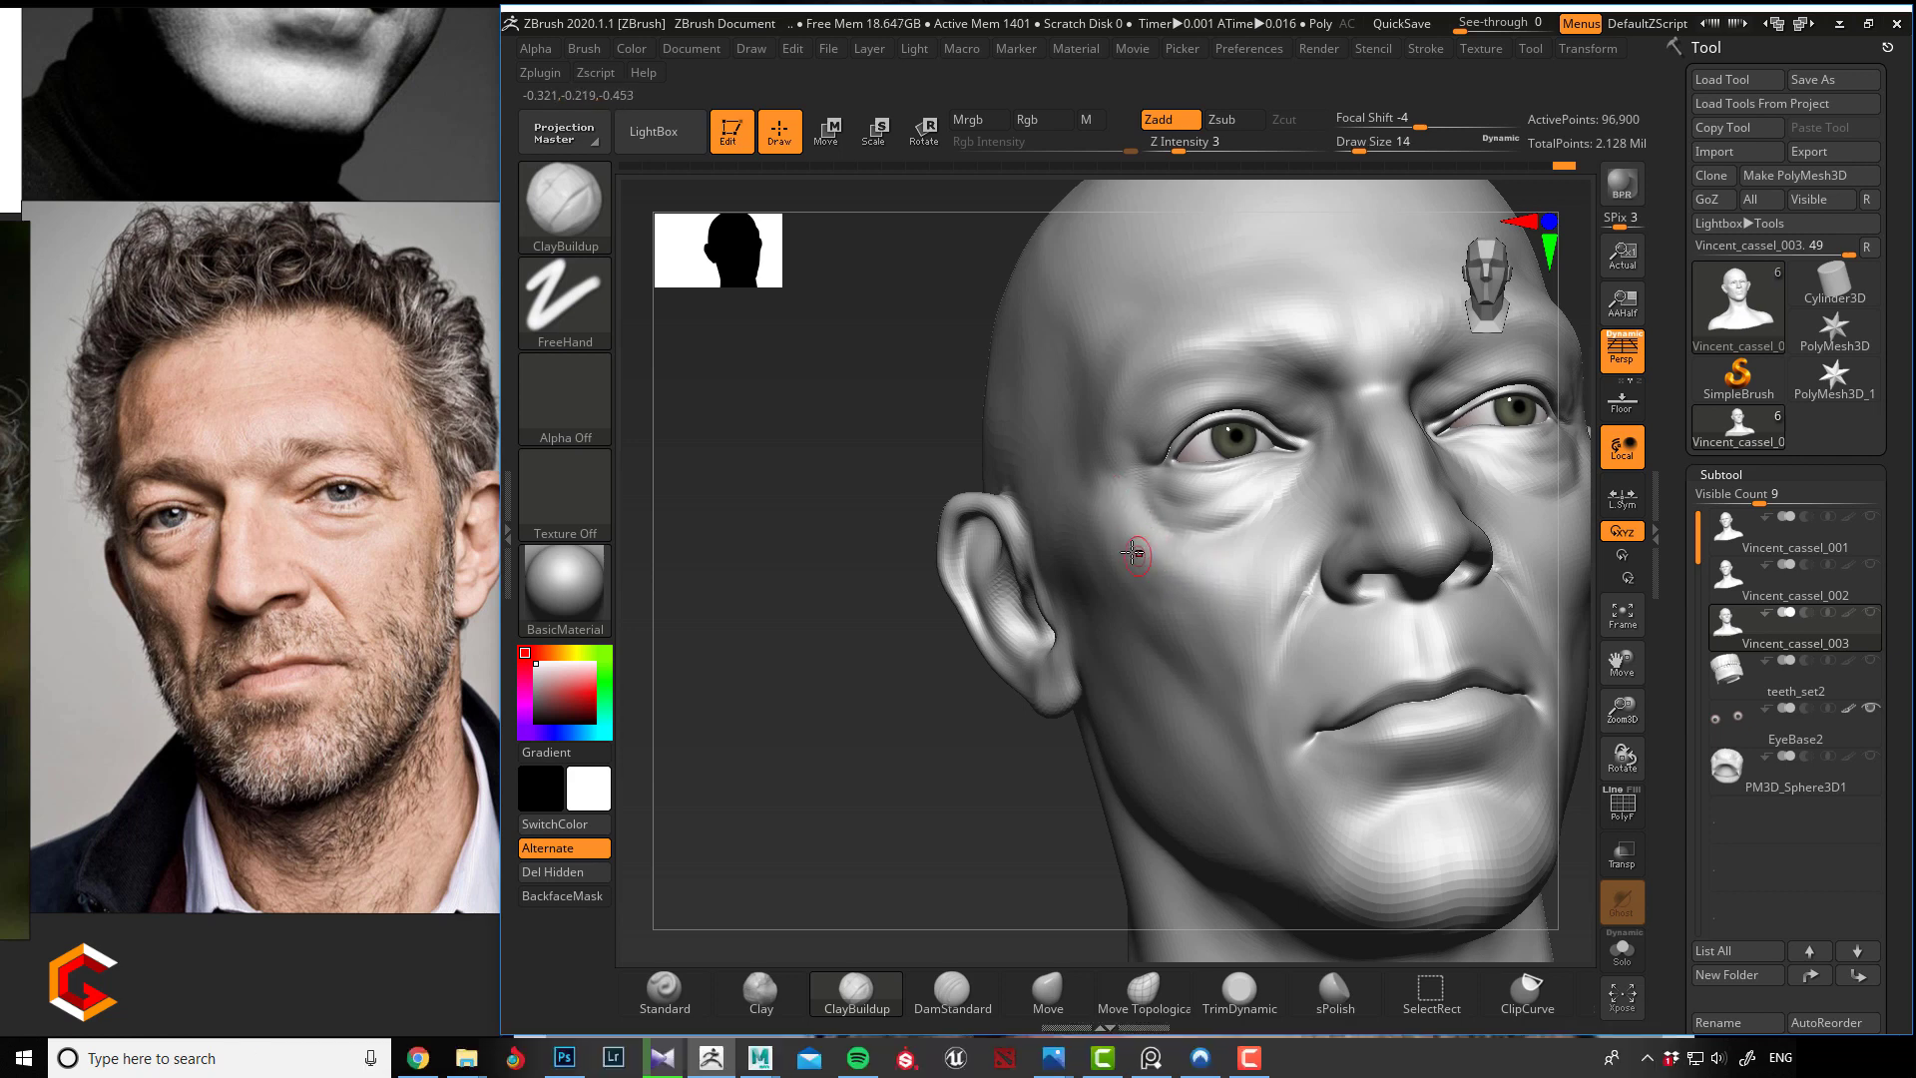
mouse_move(1135, 549)
left_mouse_down("shift")
mouse_move(1177, 567)
mouse_move(1219, 629)
mouse_move(1273, 594)
mouse_move(1332, 503)
left_mouse_up("shift")
key("]")
left_click_drag(1285, 586, 1320, 471)
mouse_move(899, 682)
left_mouse_down()
mouse_move(902, 706)
mouse_move(940, 667)
mouse_move(998, 666)
left_mouse_up()
left_click_drag(1338, 459, 1342, 463)
key("[")
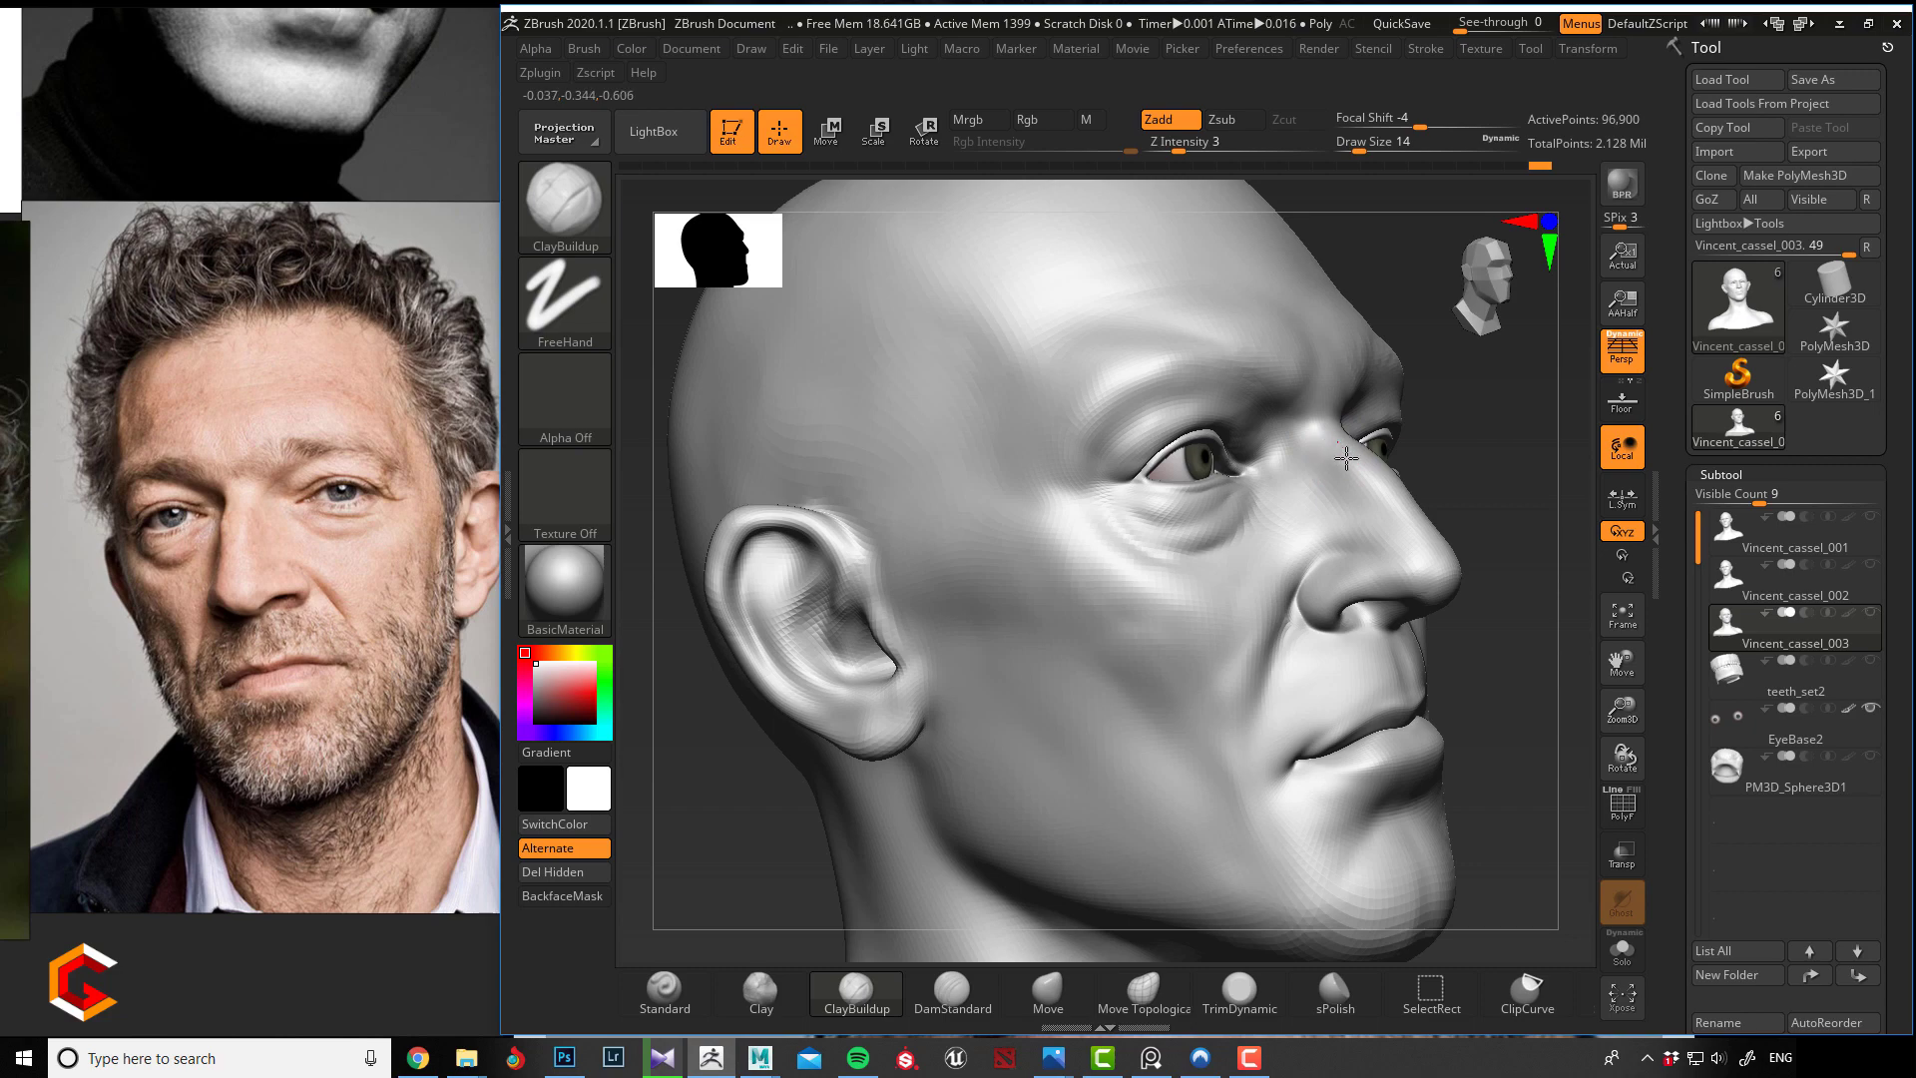
left_click_drag(1491, 528, 889, 526)
left_click_drag(1362, 453, 1387, 473)
left_click_drag(1102, 516, 1315, 481)
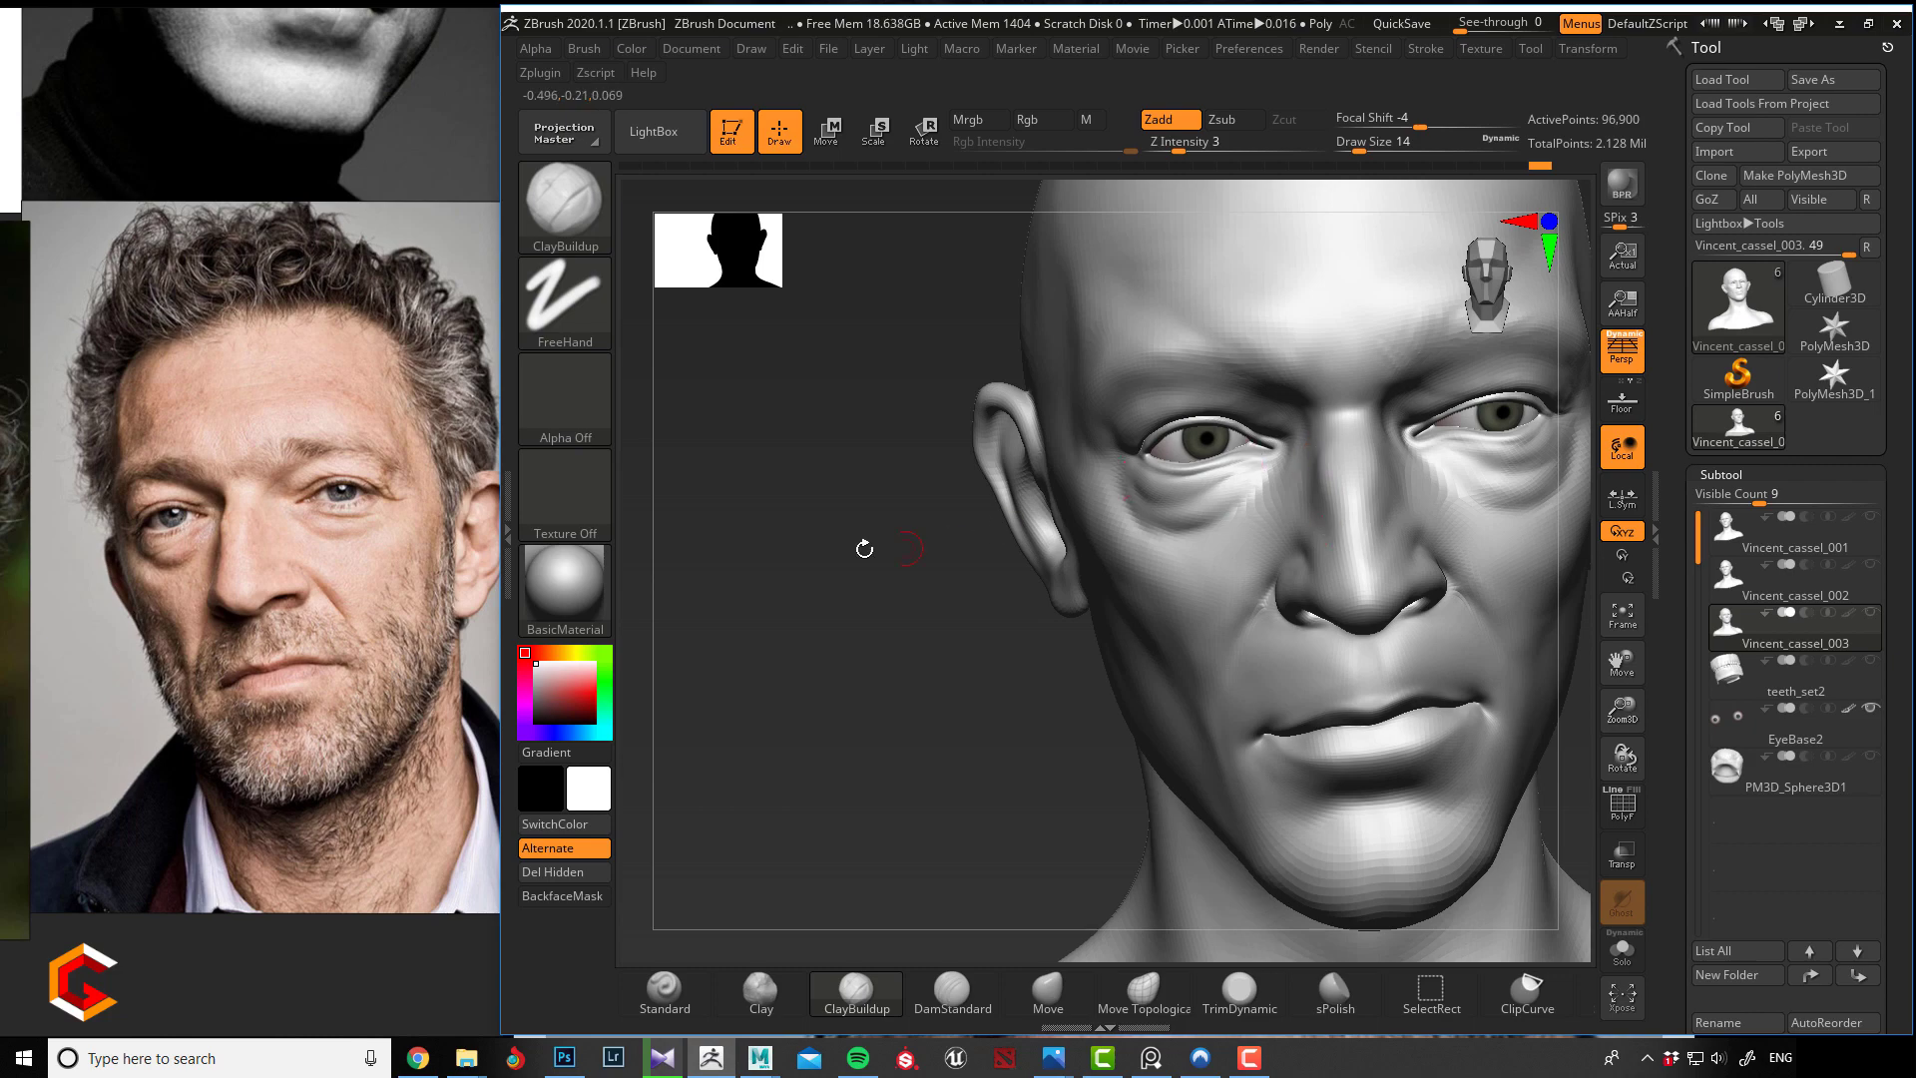
Refine and smooth the outer lower edge of the eye bag at draw size 14.
left_click_drag(865, 548, 915, 556)
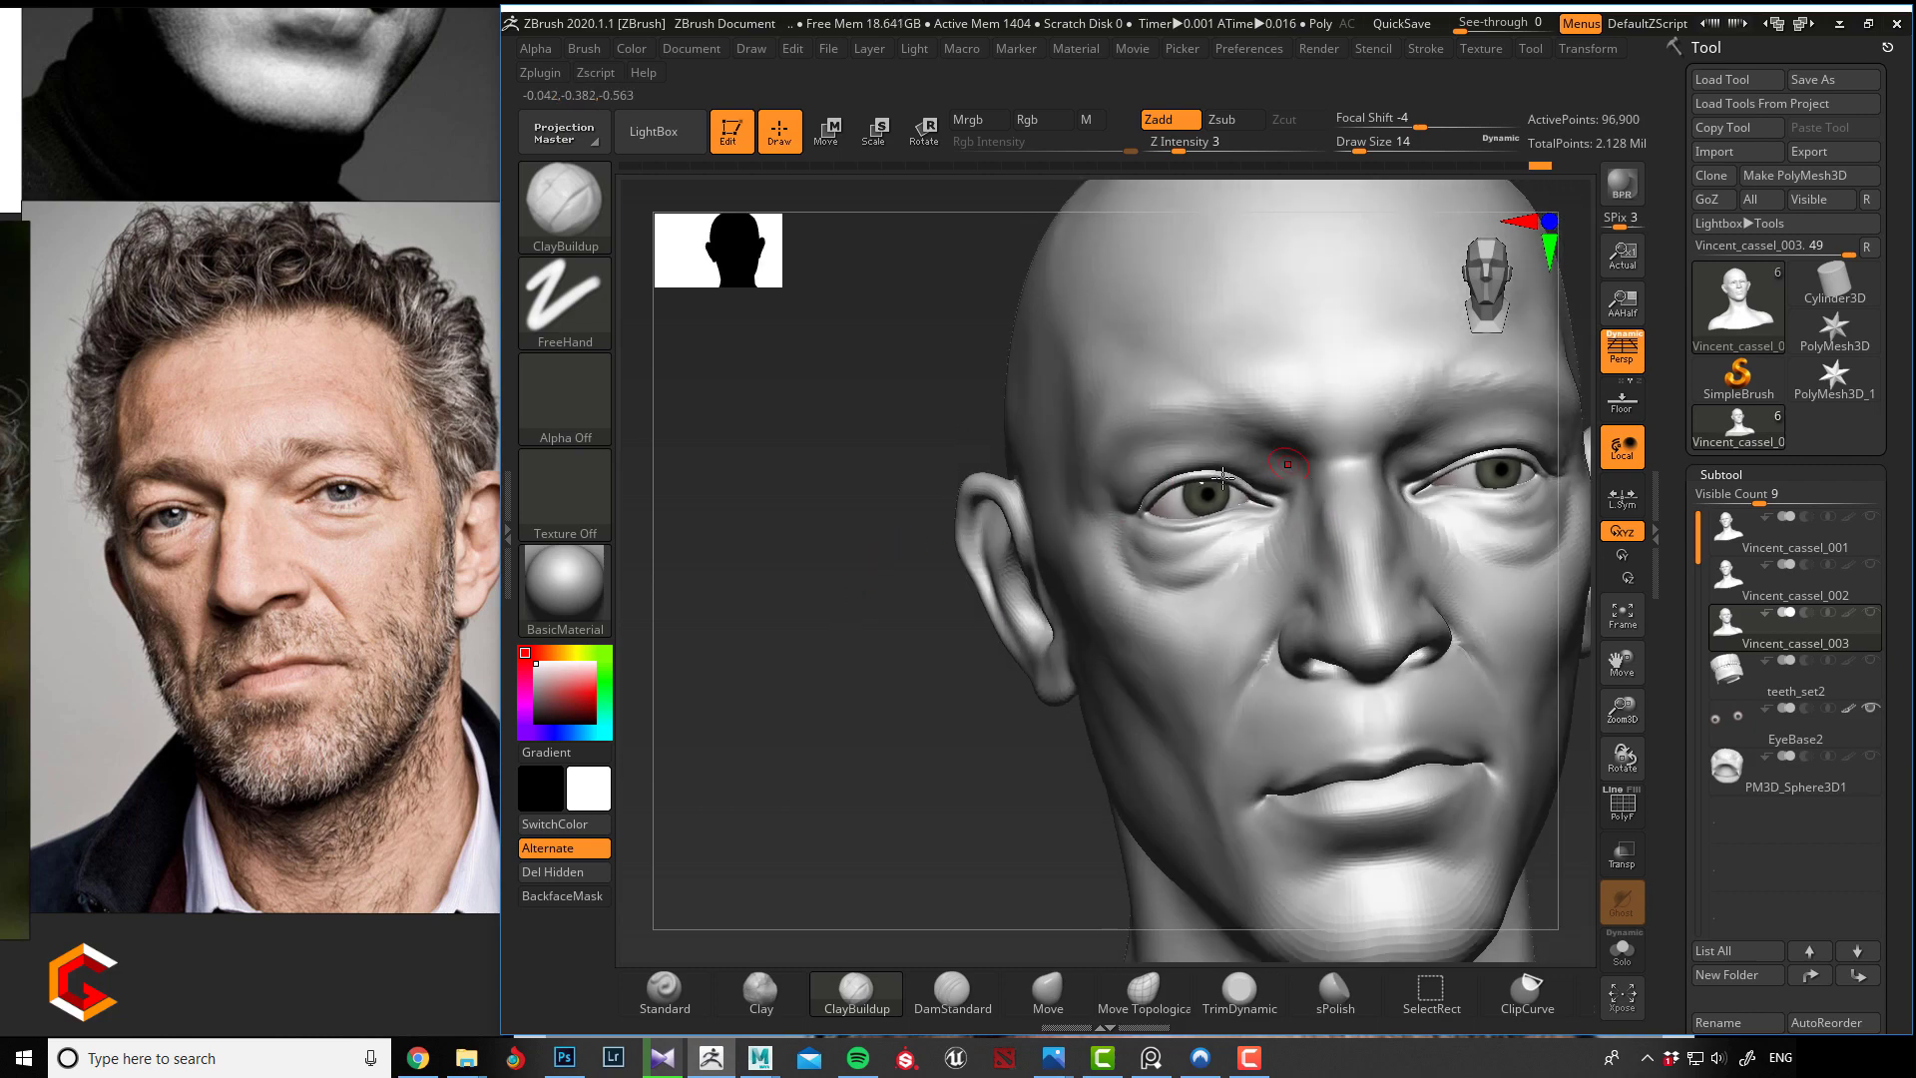
left_click_drag(848, 629, 933, 576)
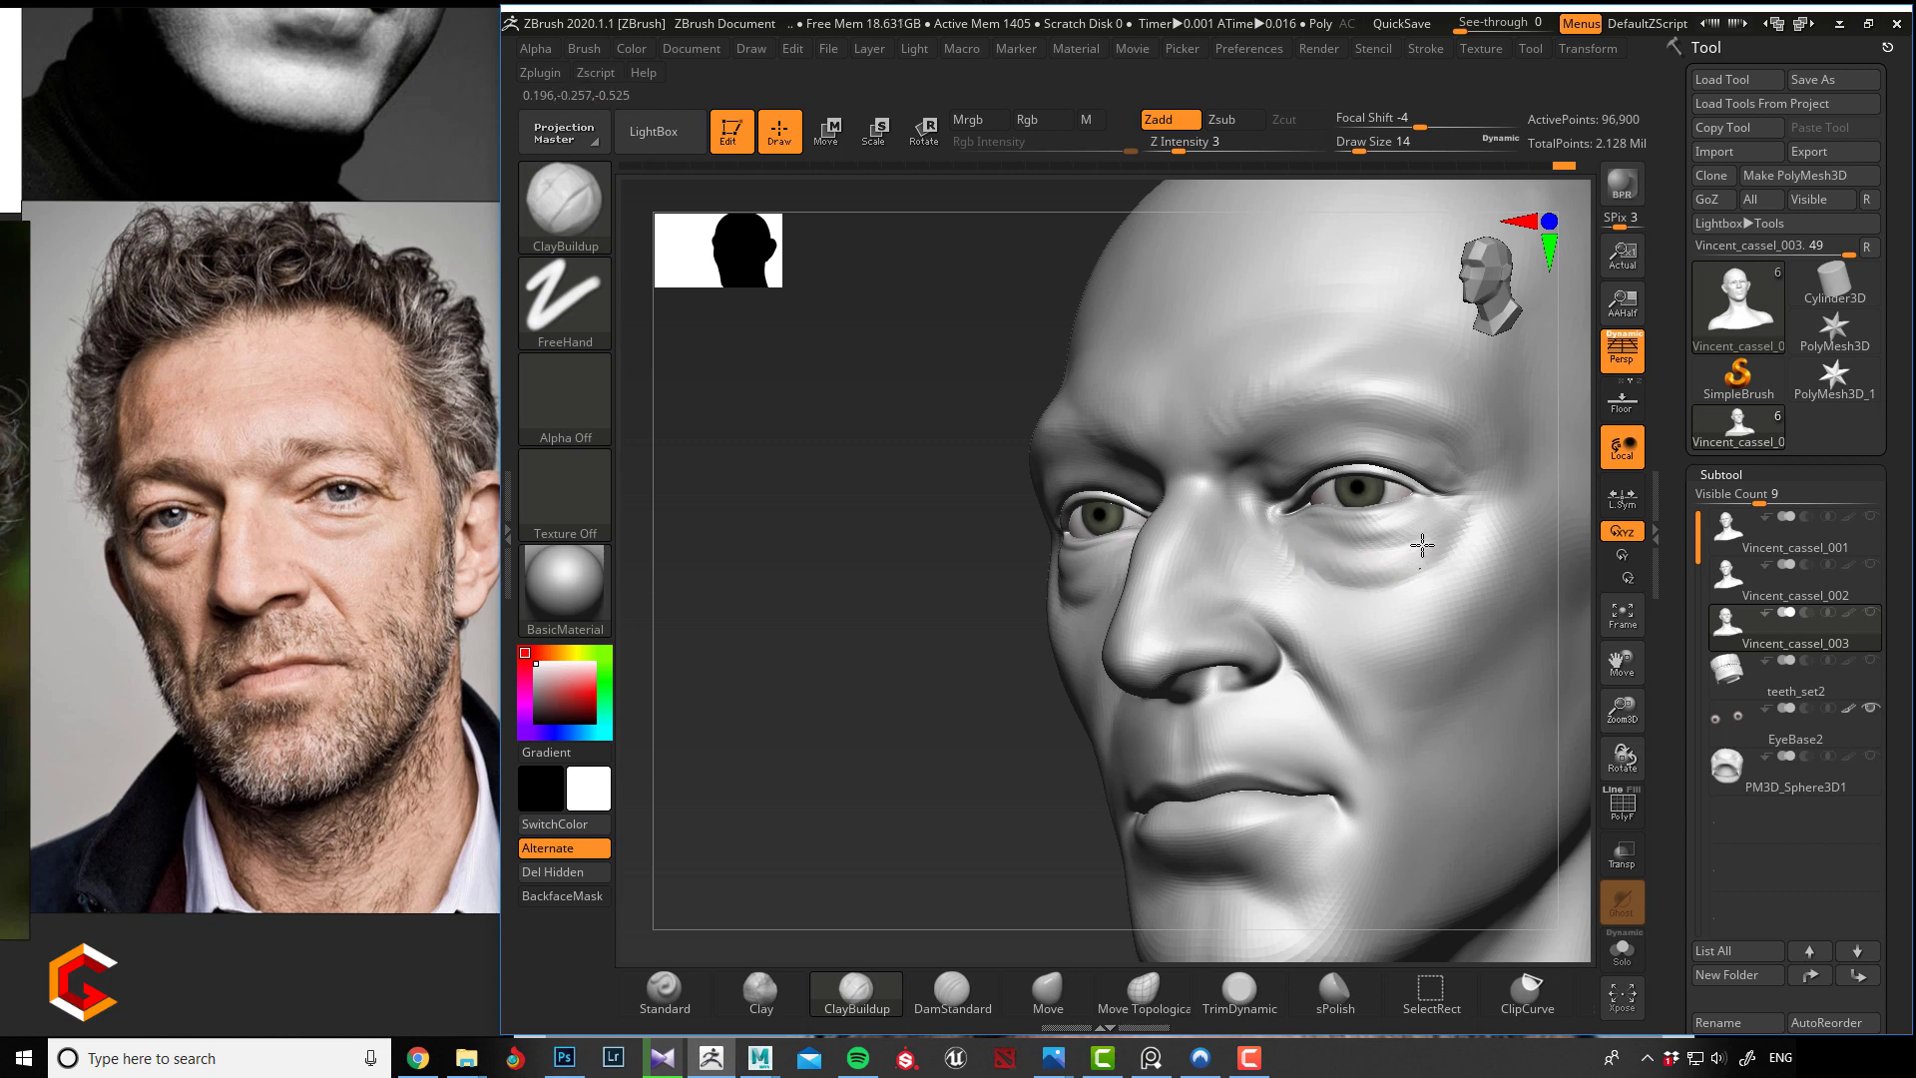
key("shift")
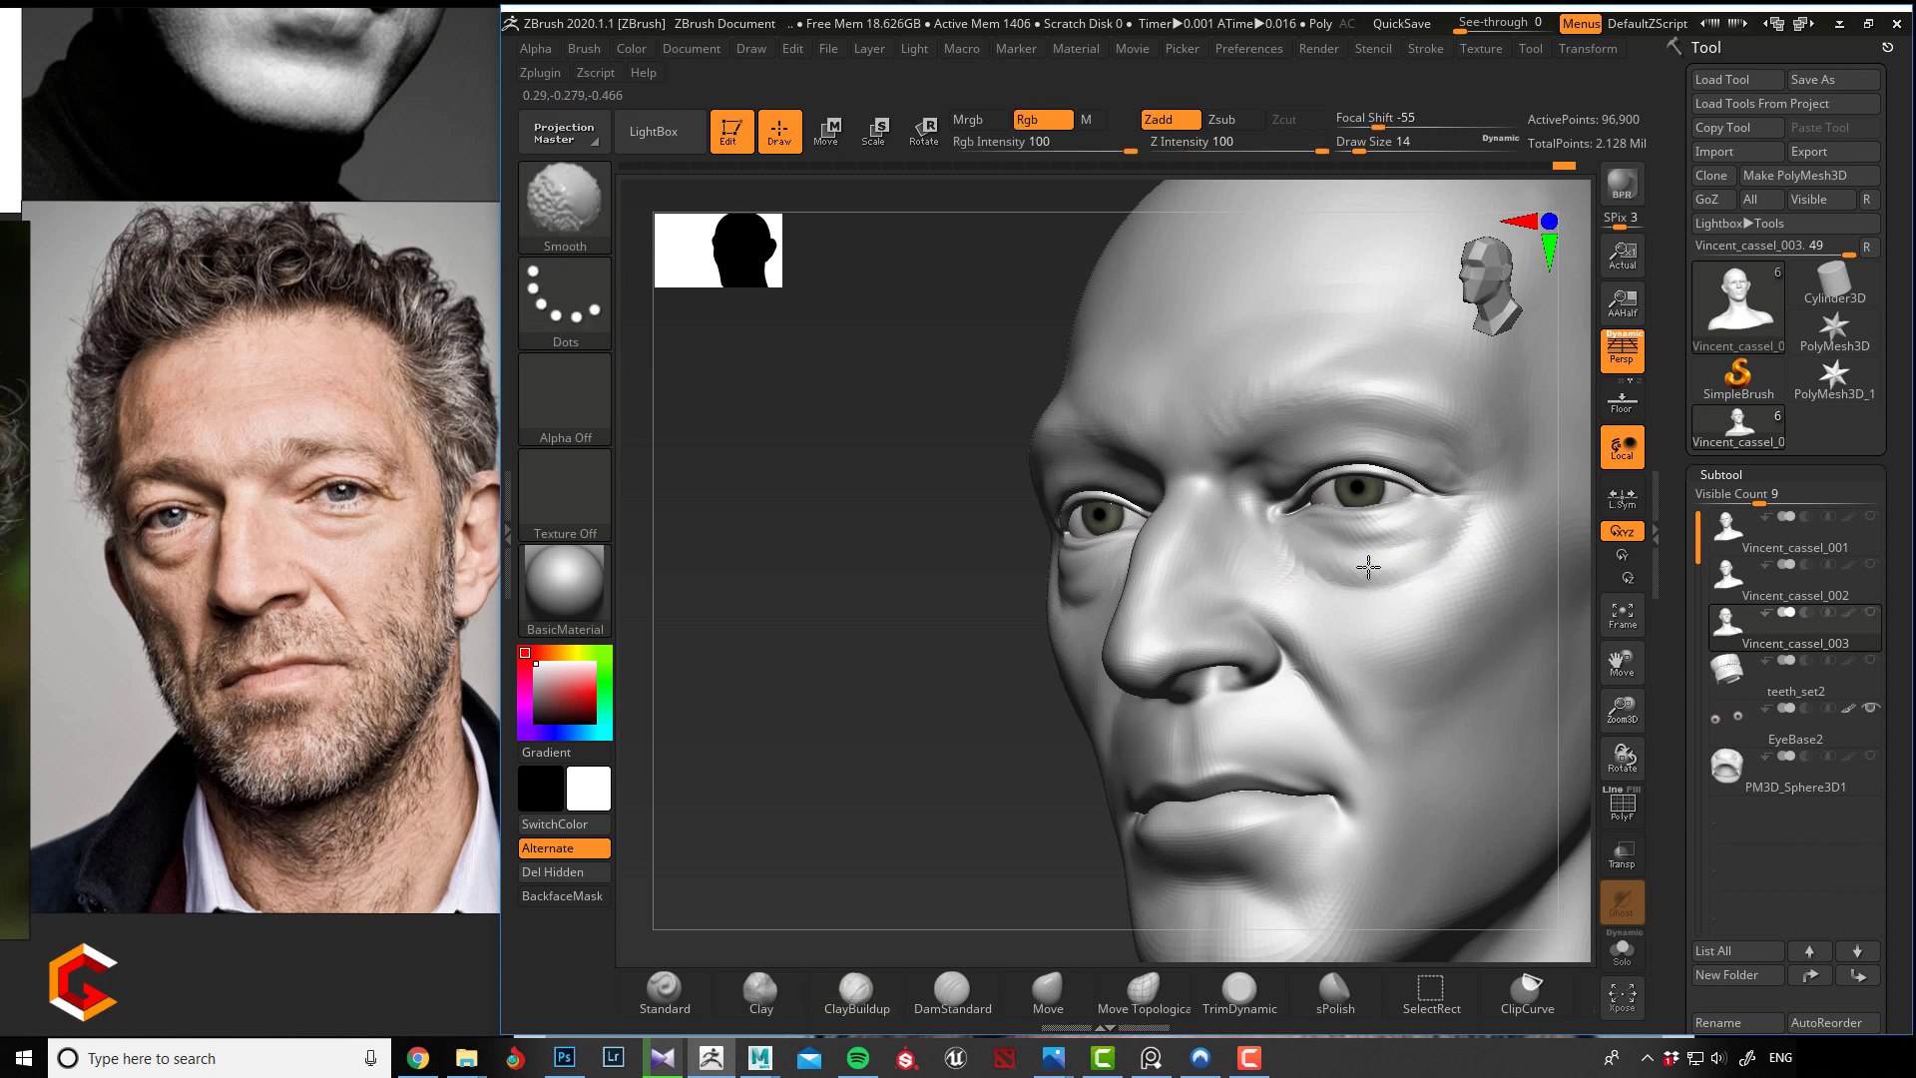
left_click_drag(1430, 539, 1358, 574, "shift")
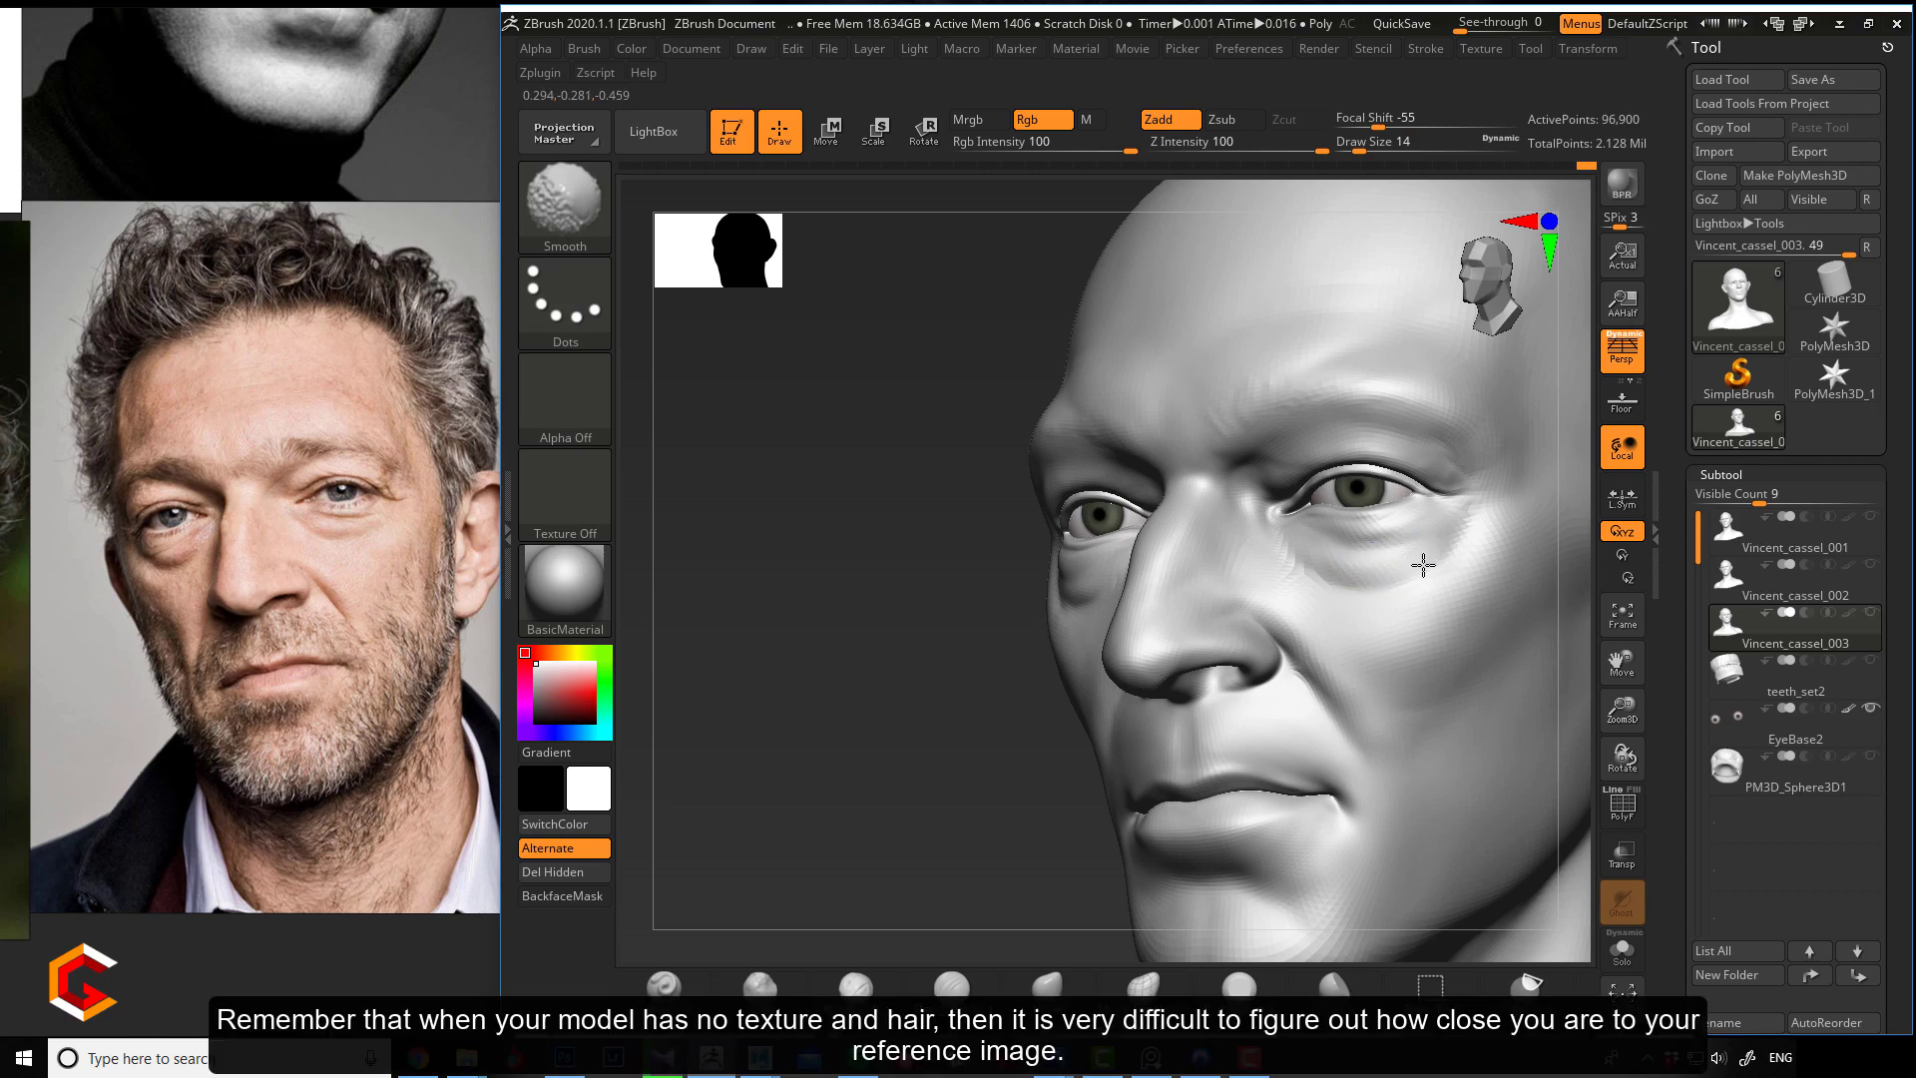
Compare the whole head with the repositioned reference photo and refine the ear's upper rim with ClayBuildup at draw sizes 9 and 8.
mouse_move(955, 603)
left_mouse_down()
mouse_move(894, 627)
mouse_move(785, 603)
left_mouse_up()
mouse_move(704, 689)
left_mouse_down("alt")
mouse_move(697, 641)
mouse_move(774, 700)
mouse_move(847, 685)
mouse_move(811, 734)
mouse_move(816, 715)
mouse_move(777, 721)
mouse_move(833, 732)
left_mouse_up("alt")
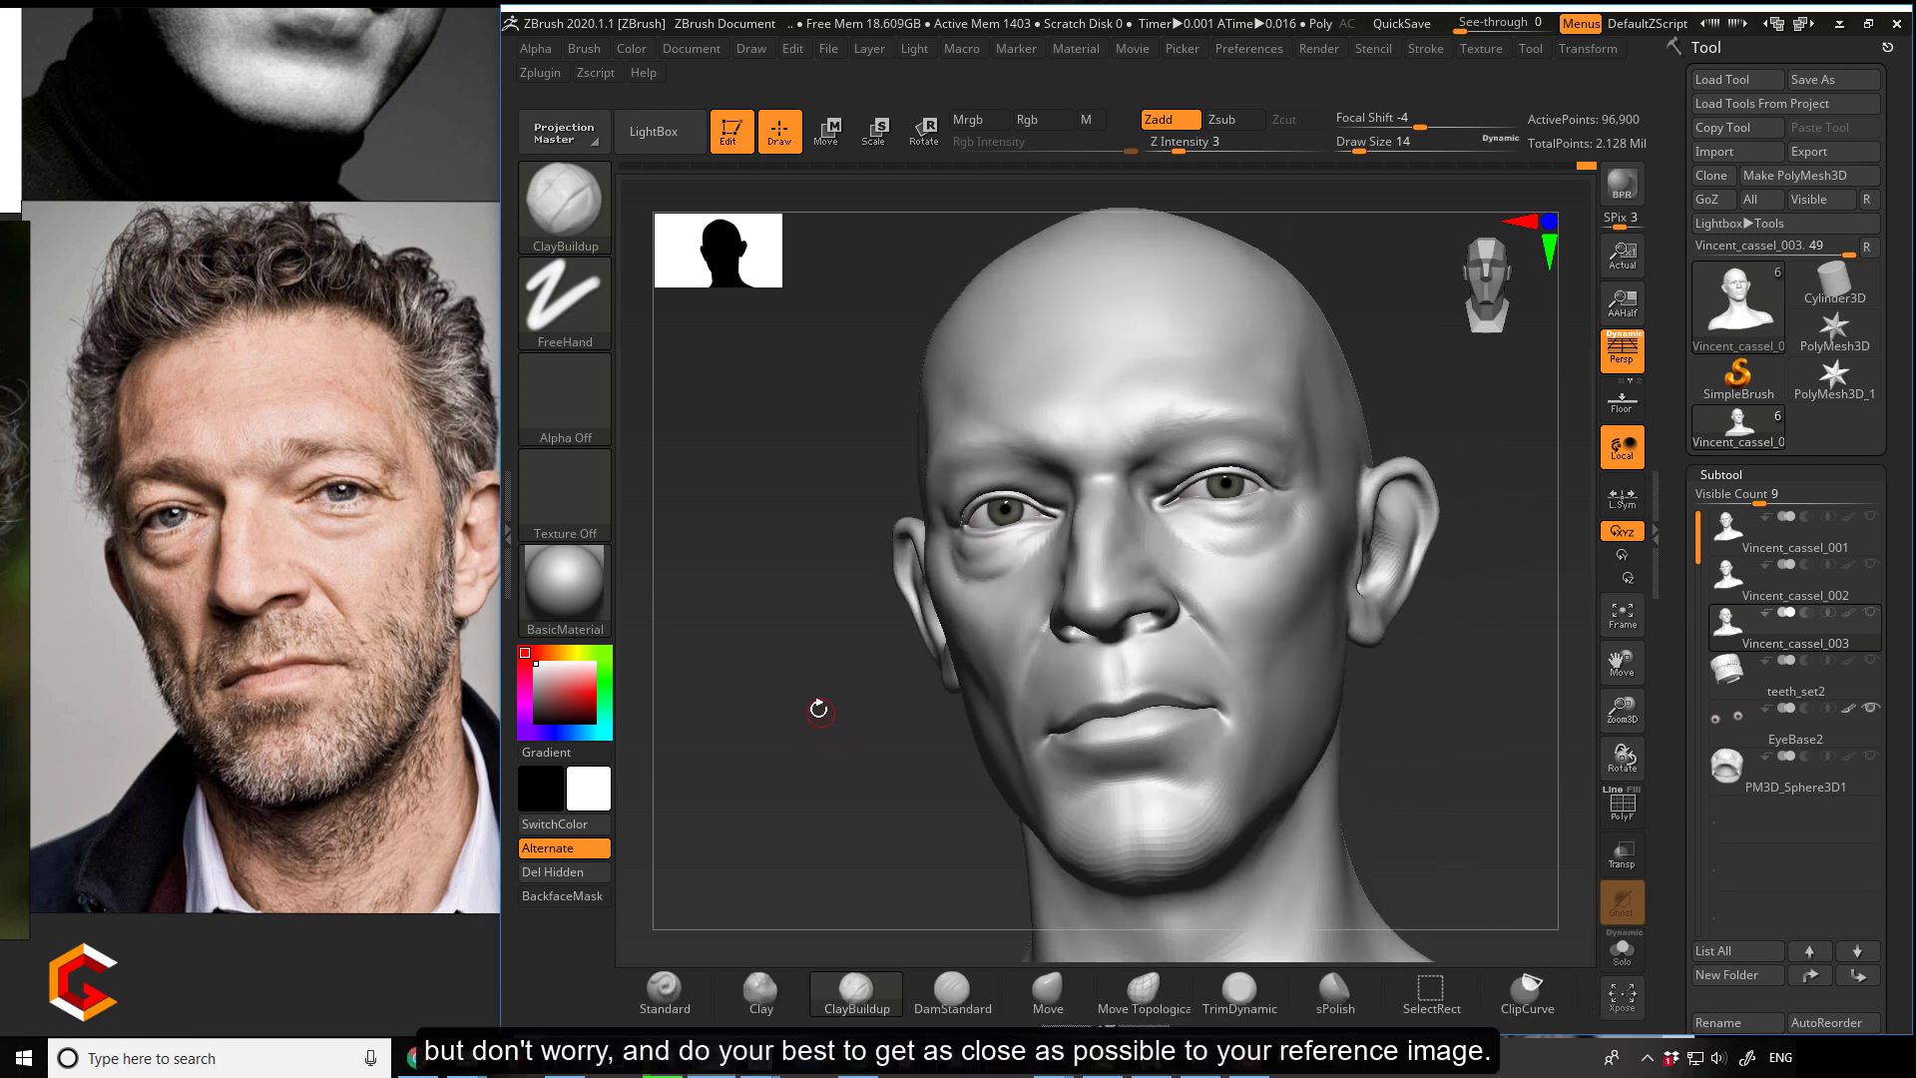
middle_click_drag(221, 621, 193, 614)
left_click(817, 638)
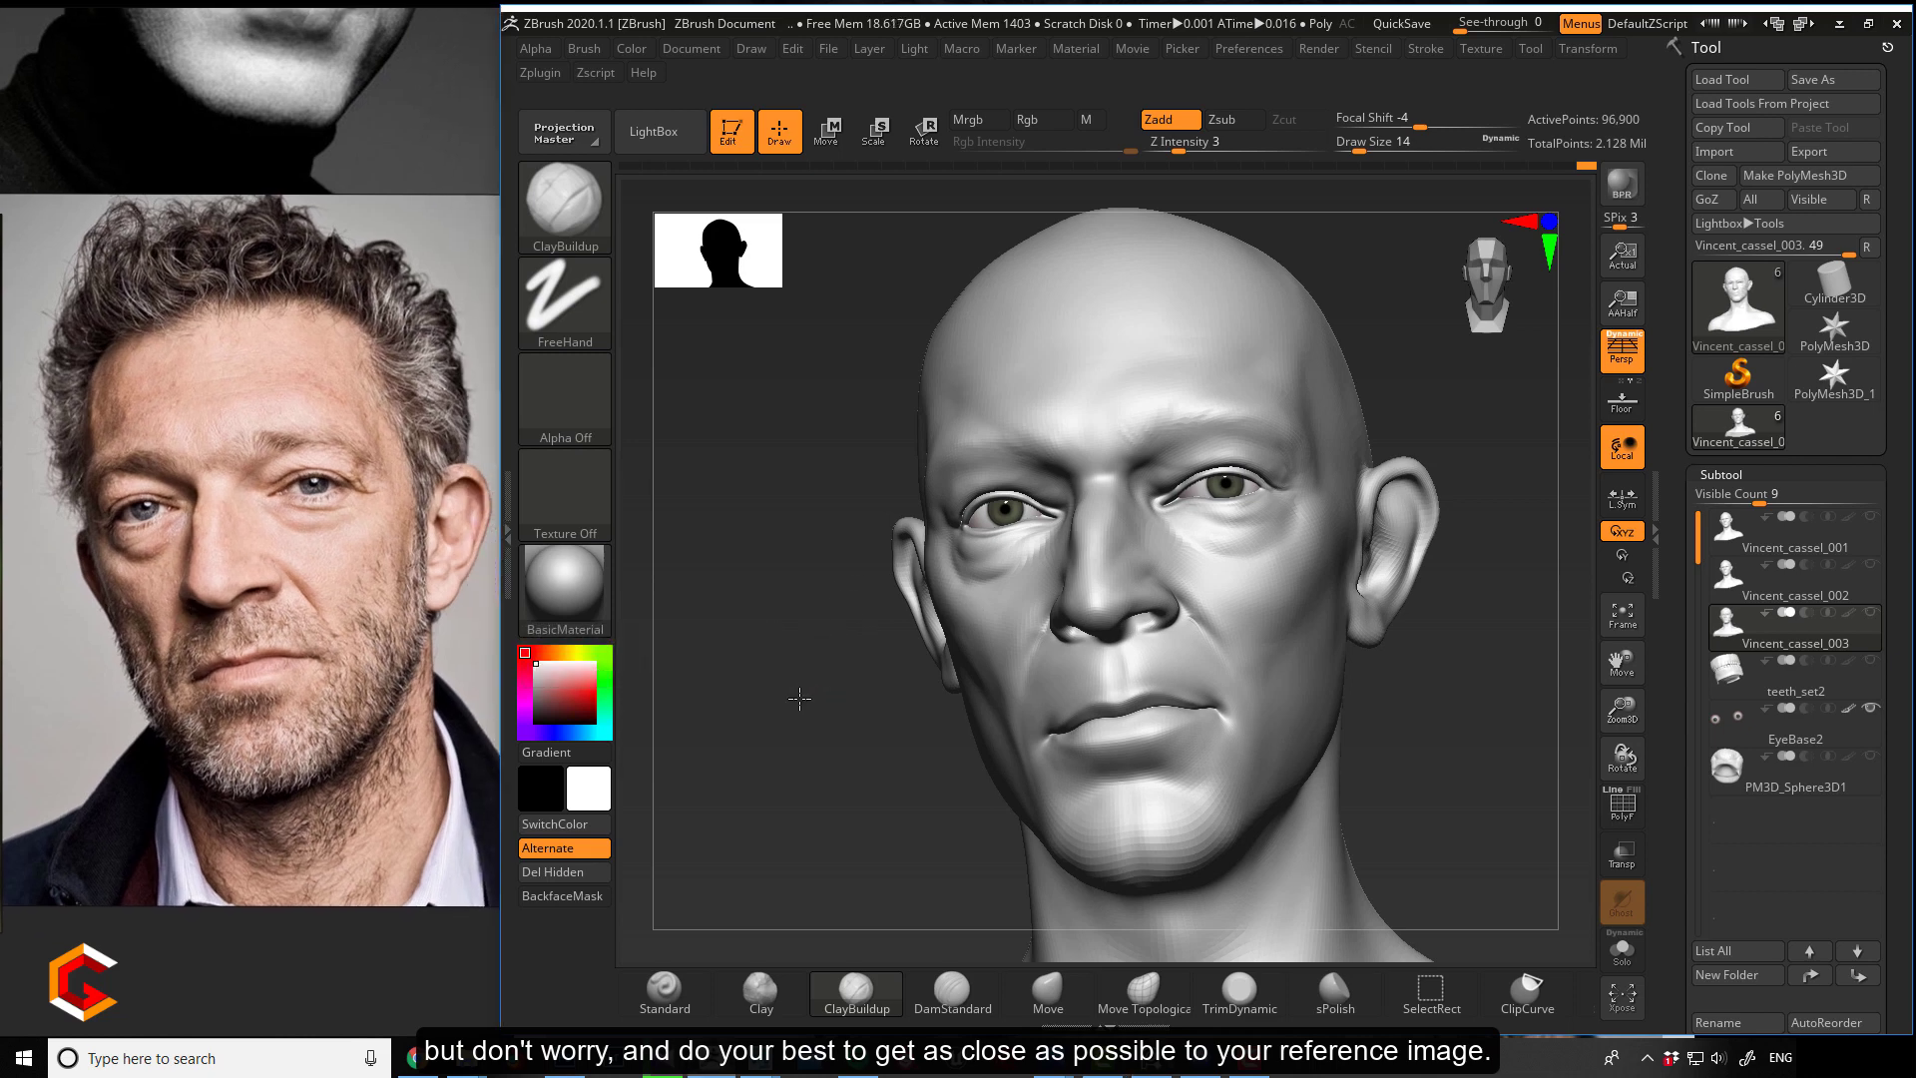
left_click_drag(799, 697, 791, 672)
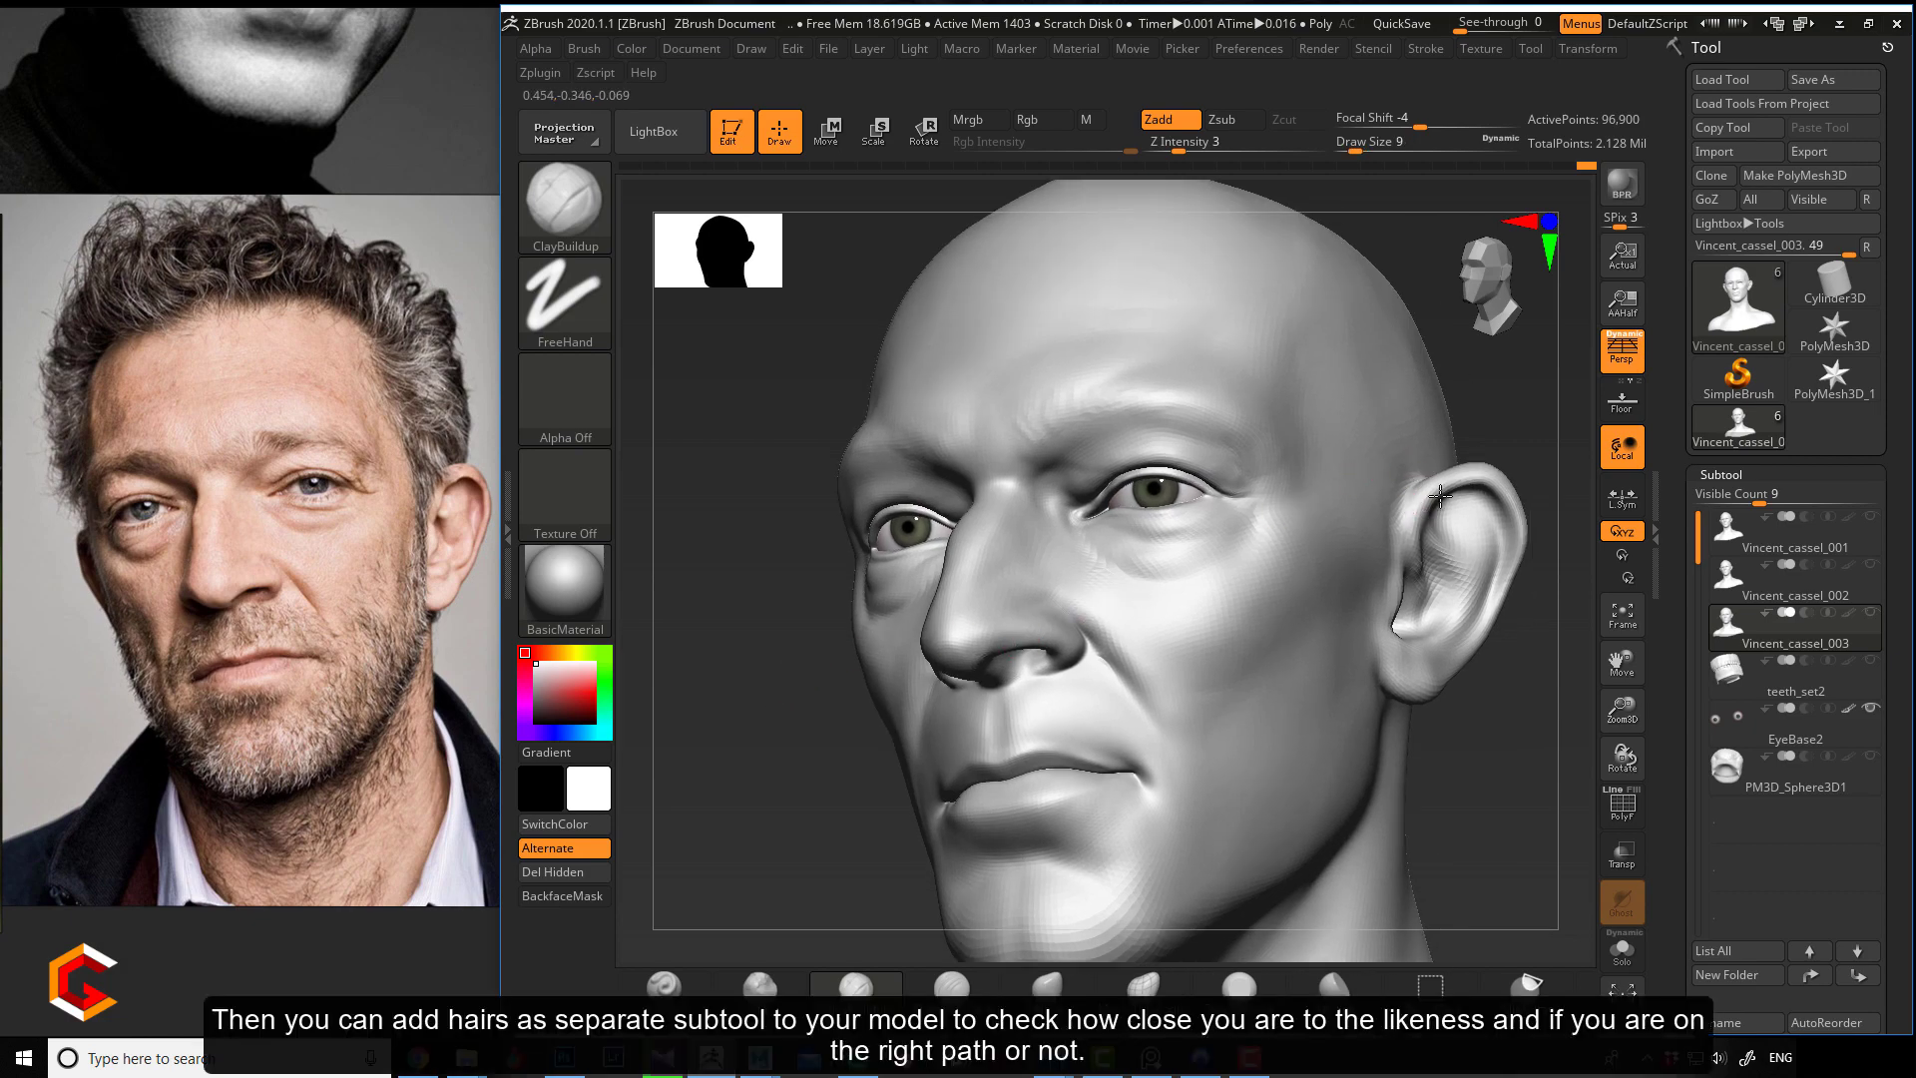
left_click_drag(1459, 423, 1437, 427)
left_click_drag(778, 560, 713, 506)
left_click_drag(1355, 531, 1373, 524)
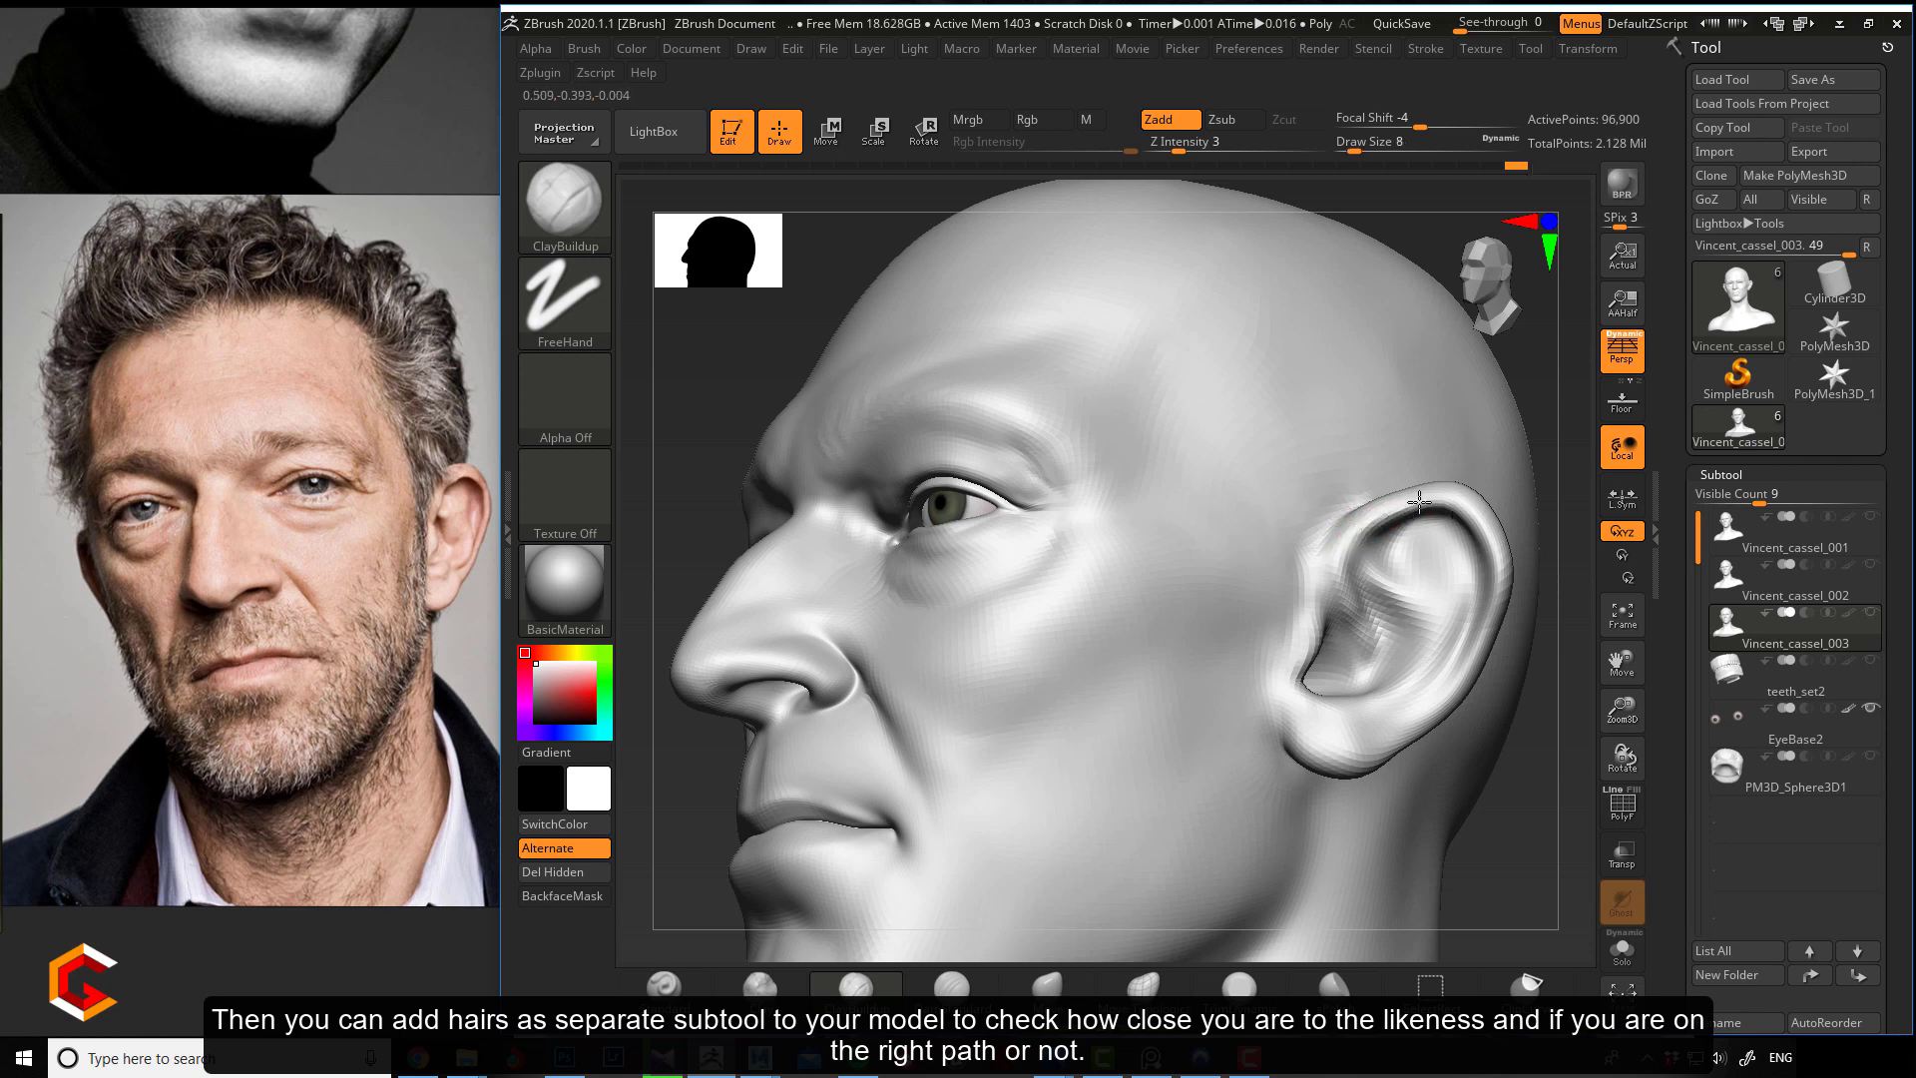
mouse_move(1487, 546)
left_mouse_down()
mouse_move(1377, 539)
mouse_move(1360, 567)
left_mouse_up()
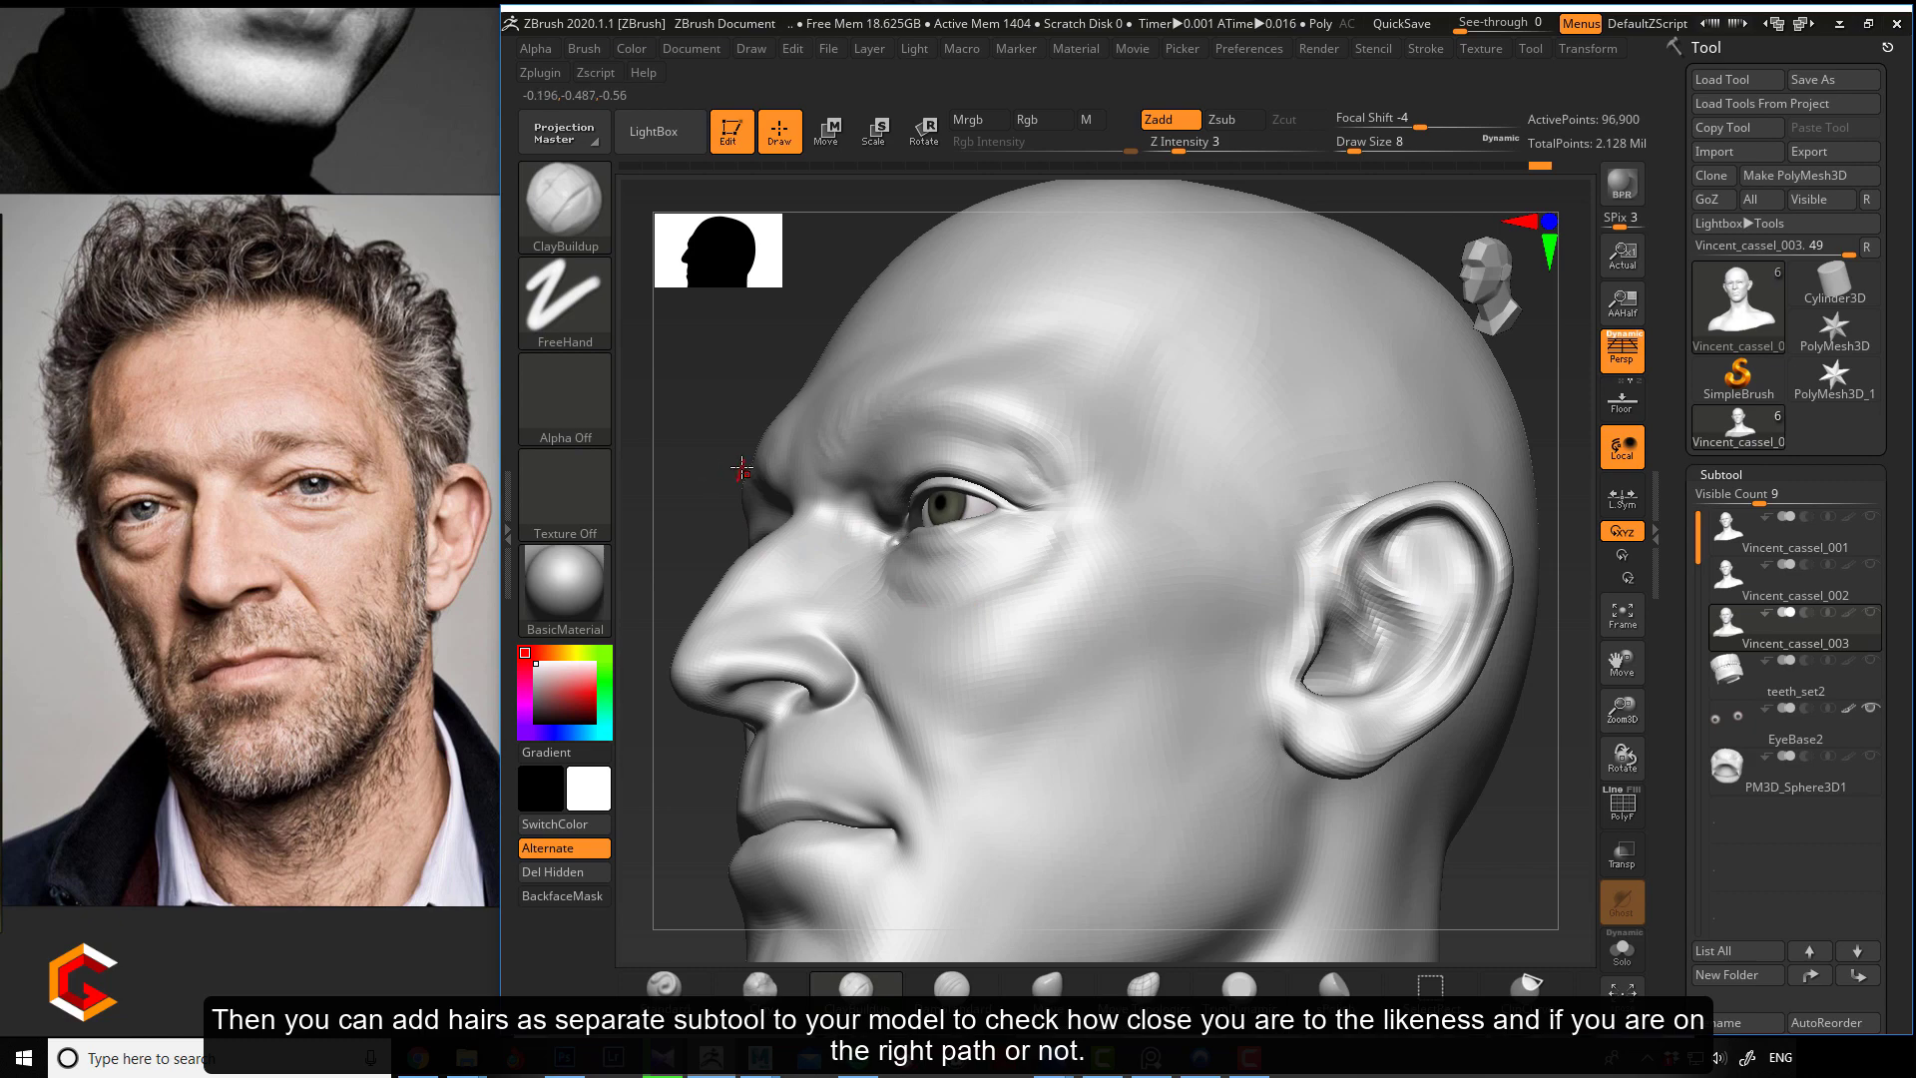
Go up one subdivision level and set ClayBuildup to Z Intensity 5 and draw size 9 with BackfaceMask on.
left_click_drag(710, 458, 734, 488)
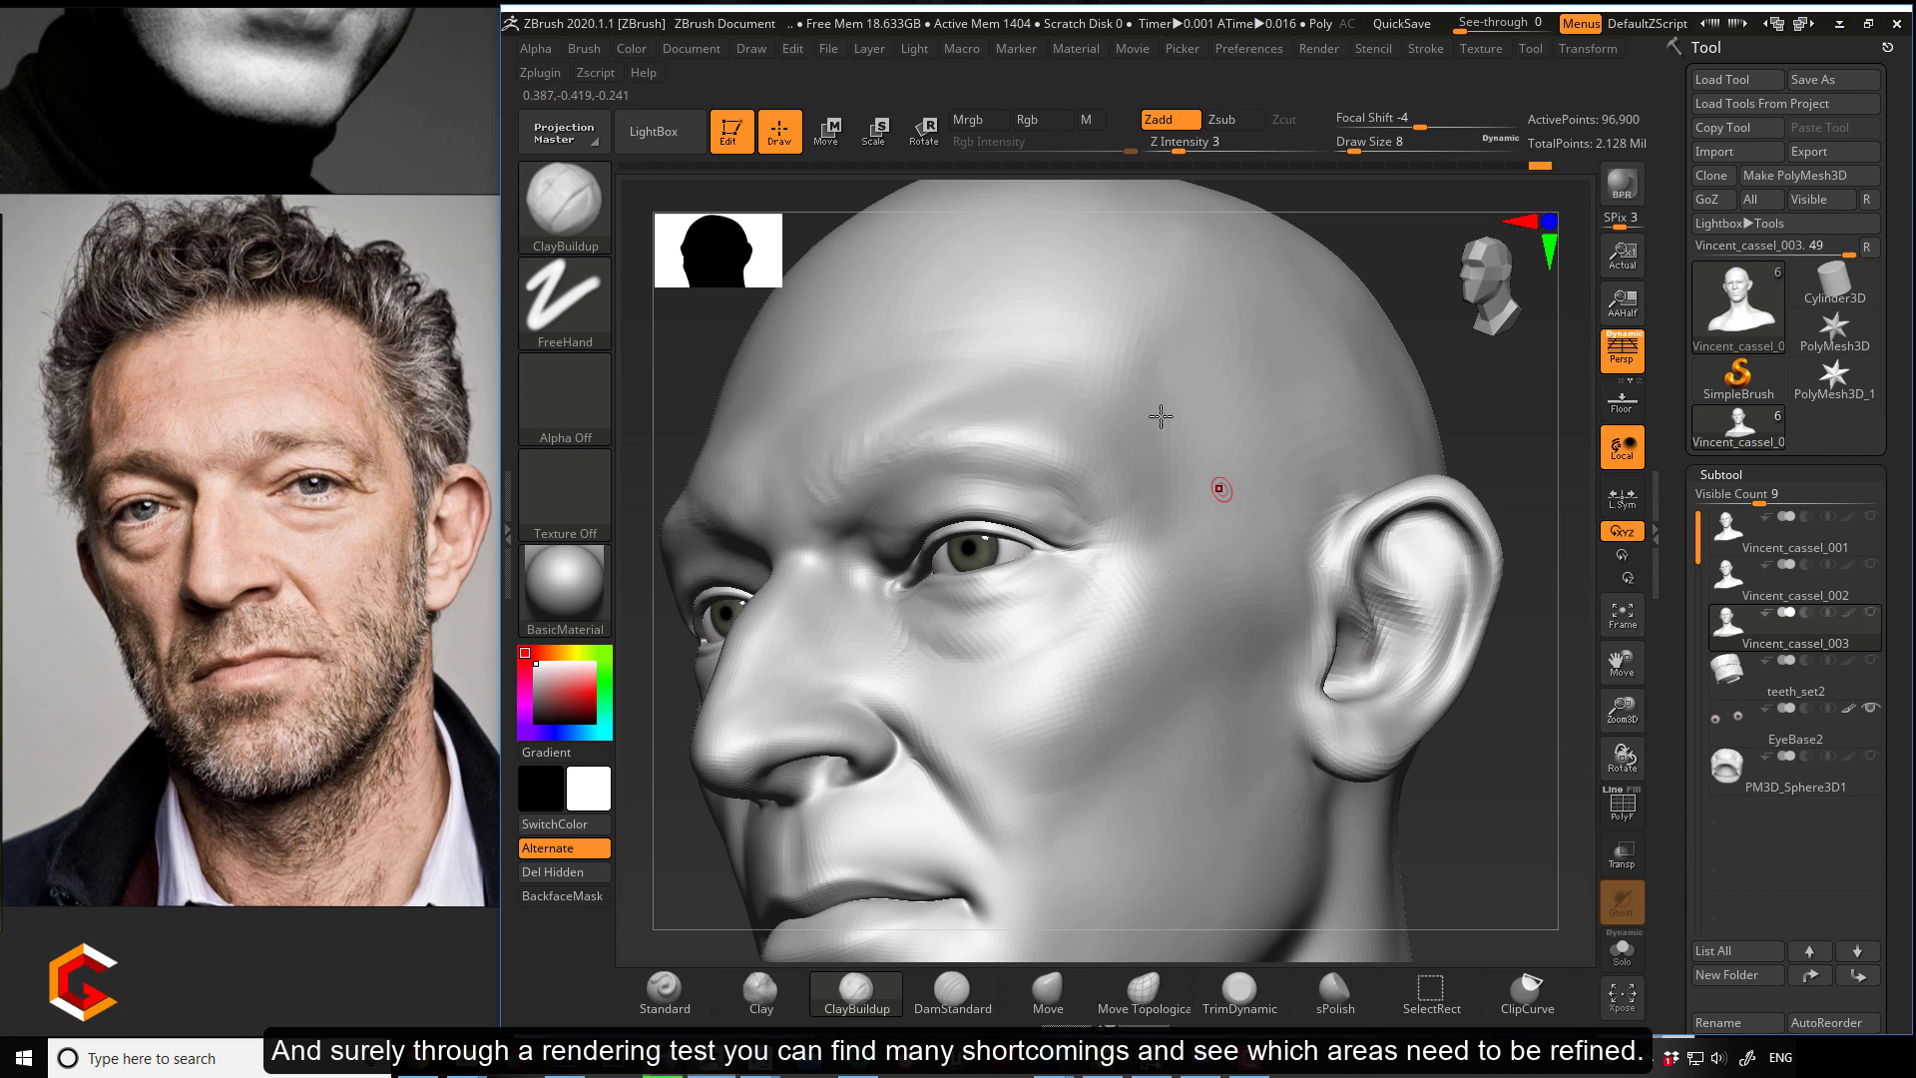
left_click_drag(1174, 142, 1181, 143)
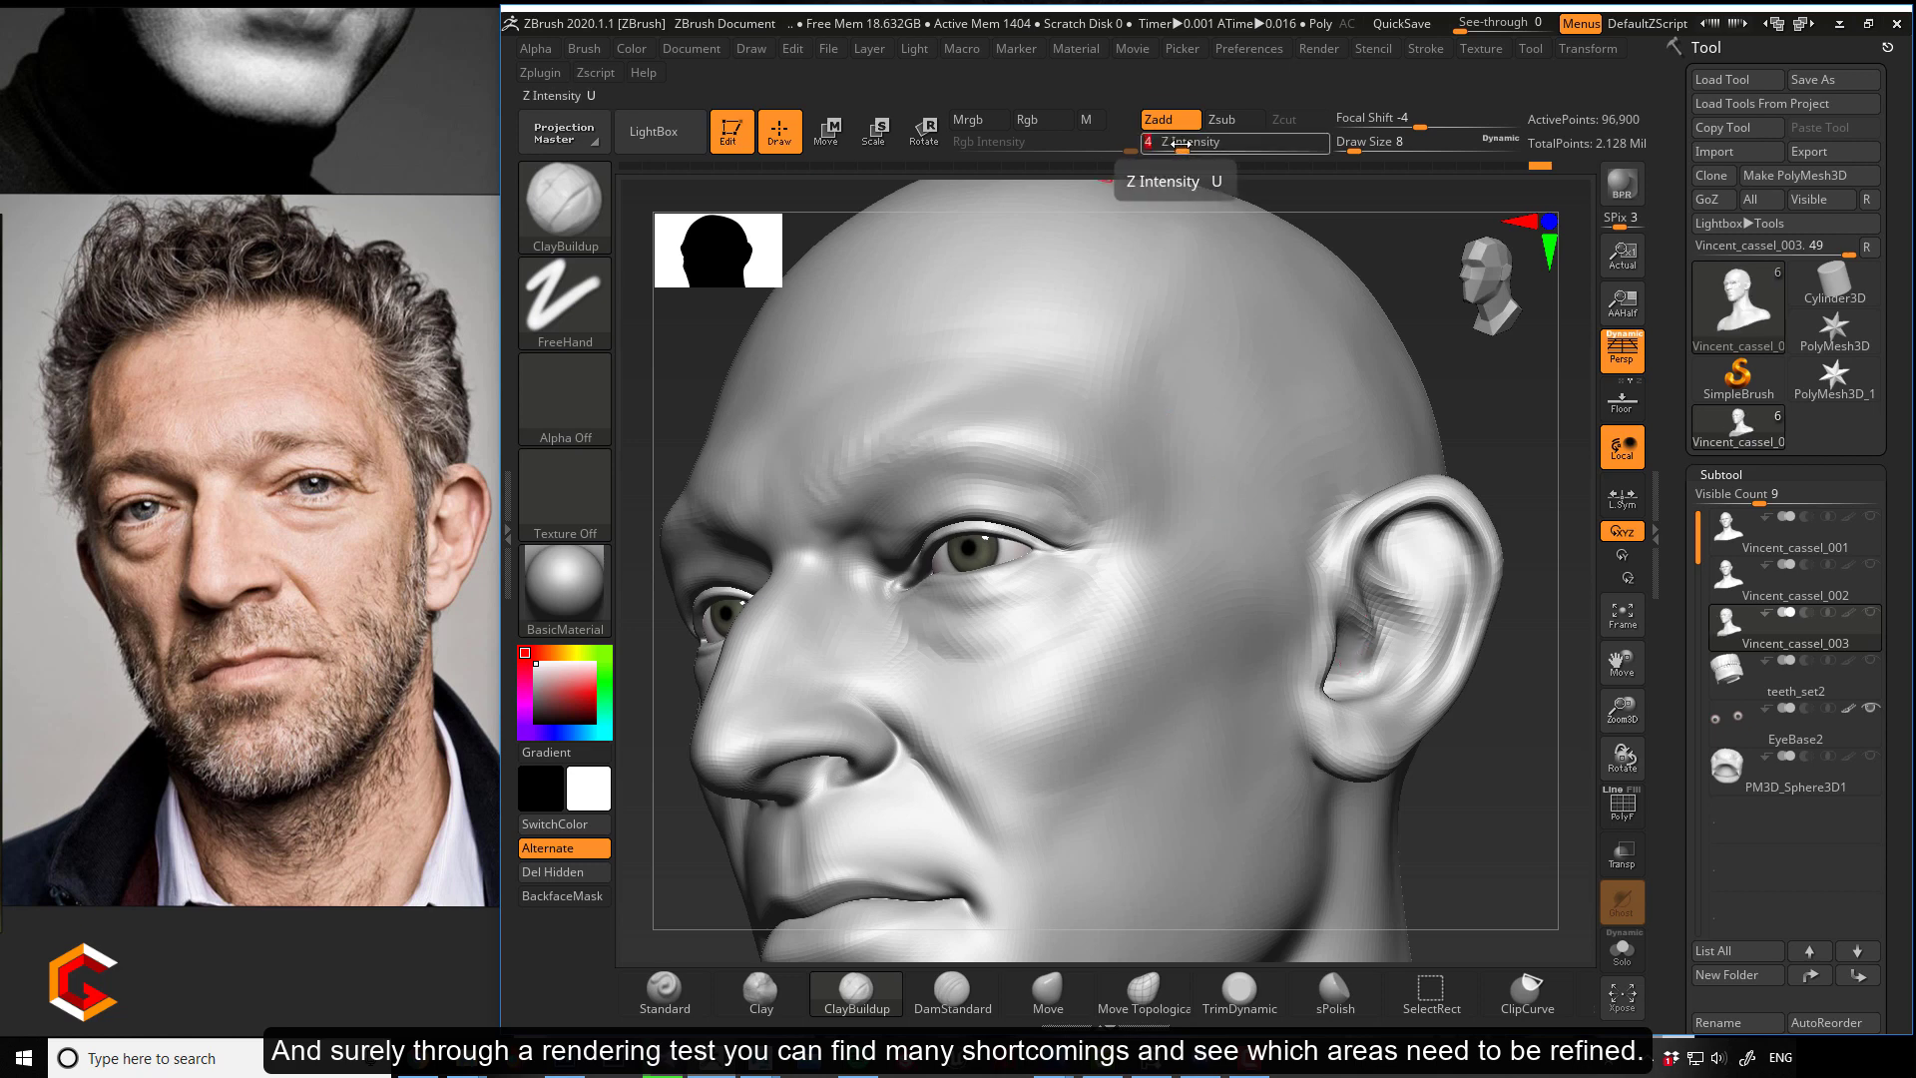
key("d")
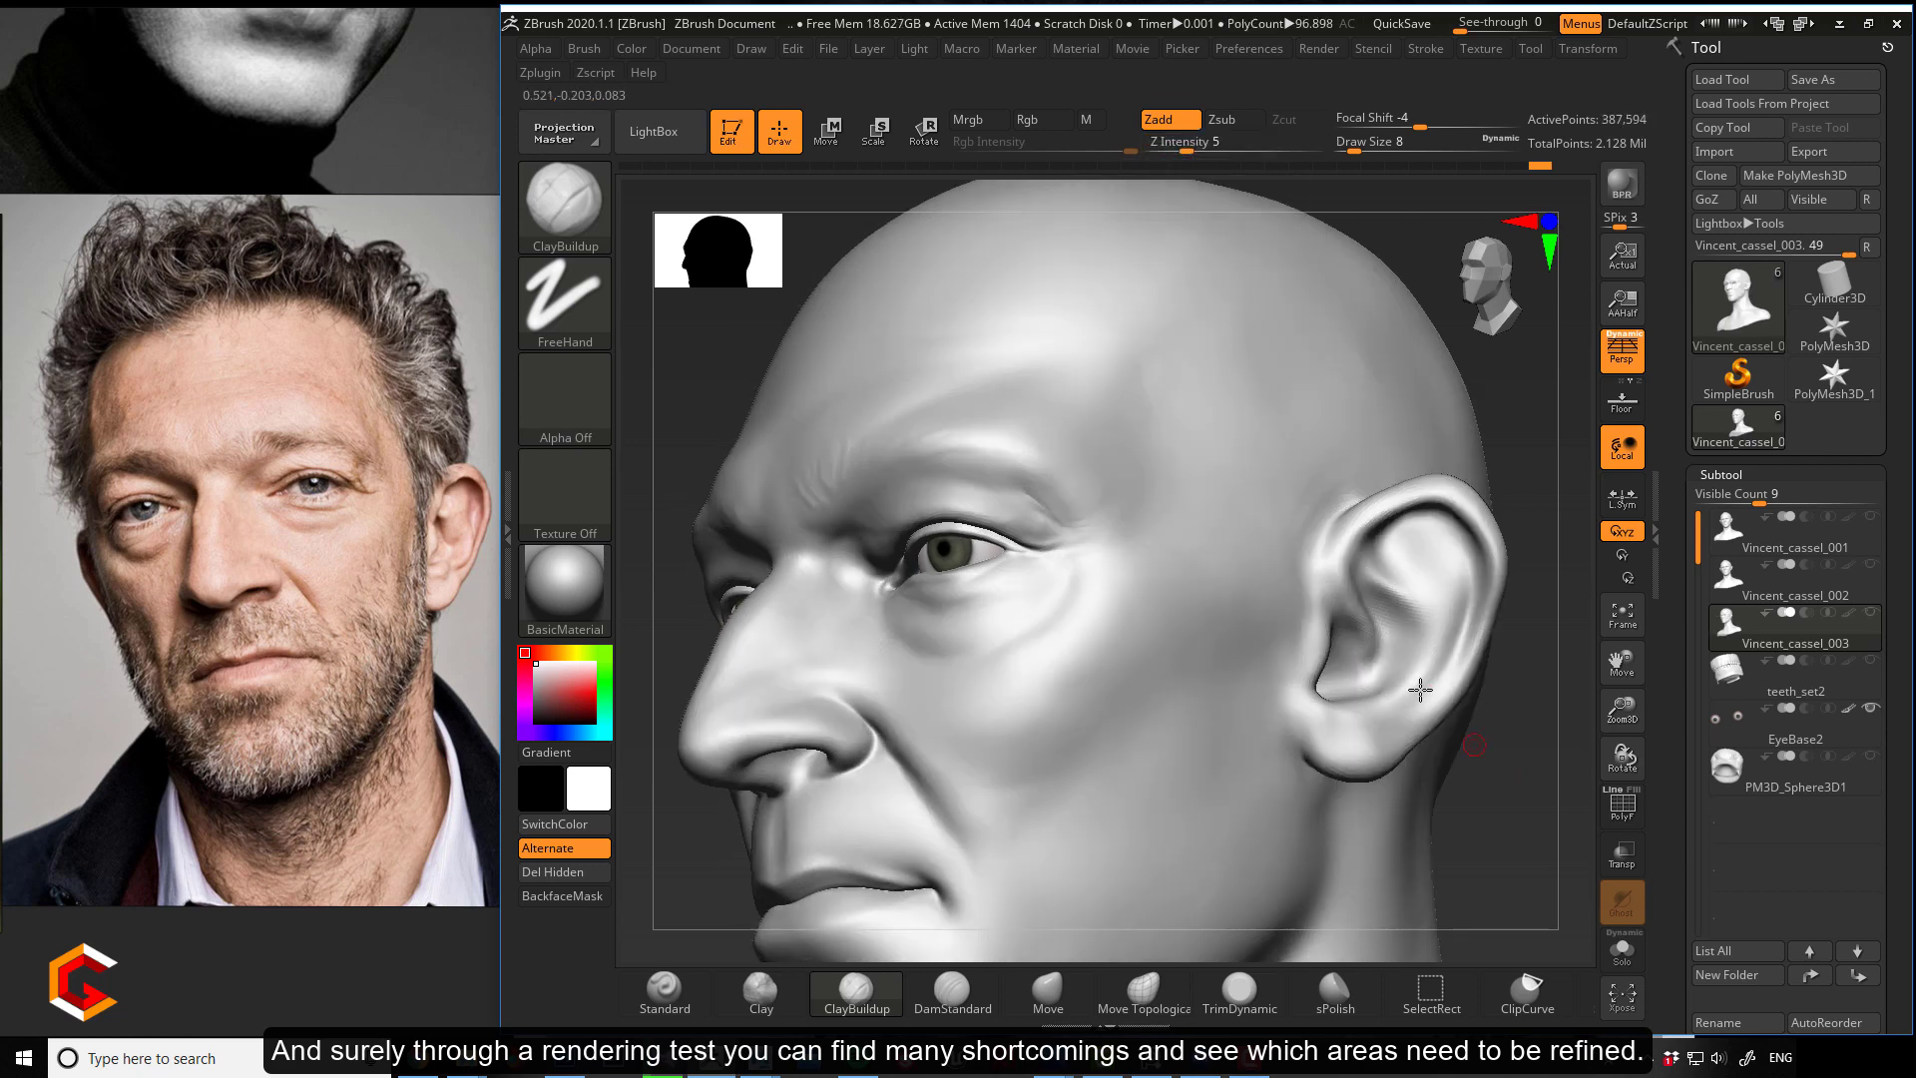
key("bracketright")
left_click_drag(1477, 707, 1167, 578)
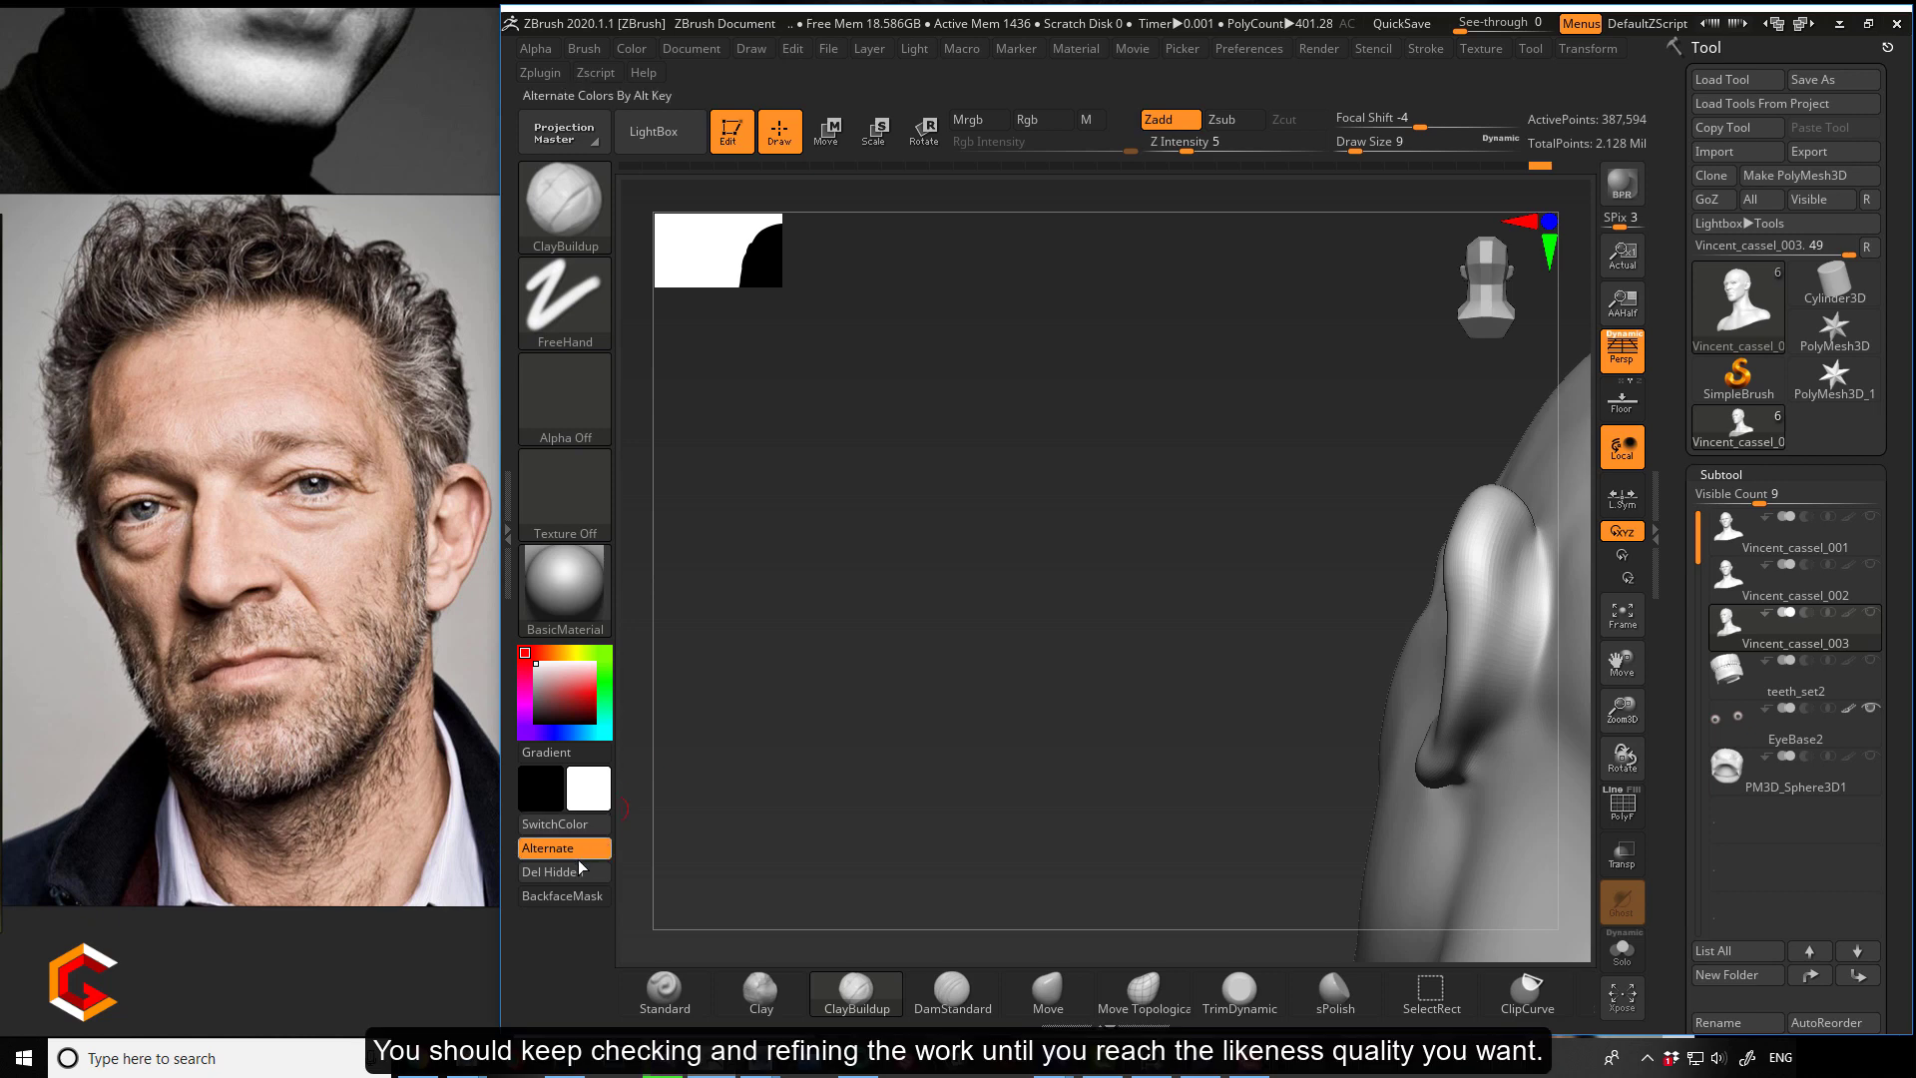
left_click(584, 897)
Build up and smooth the ear's outer rim and the fold beside it with ClayBuildup at draw sizes 9 and 8.
left_click_drag(1005, 697, 1348, 629)
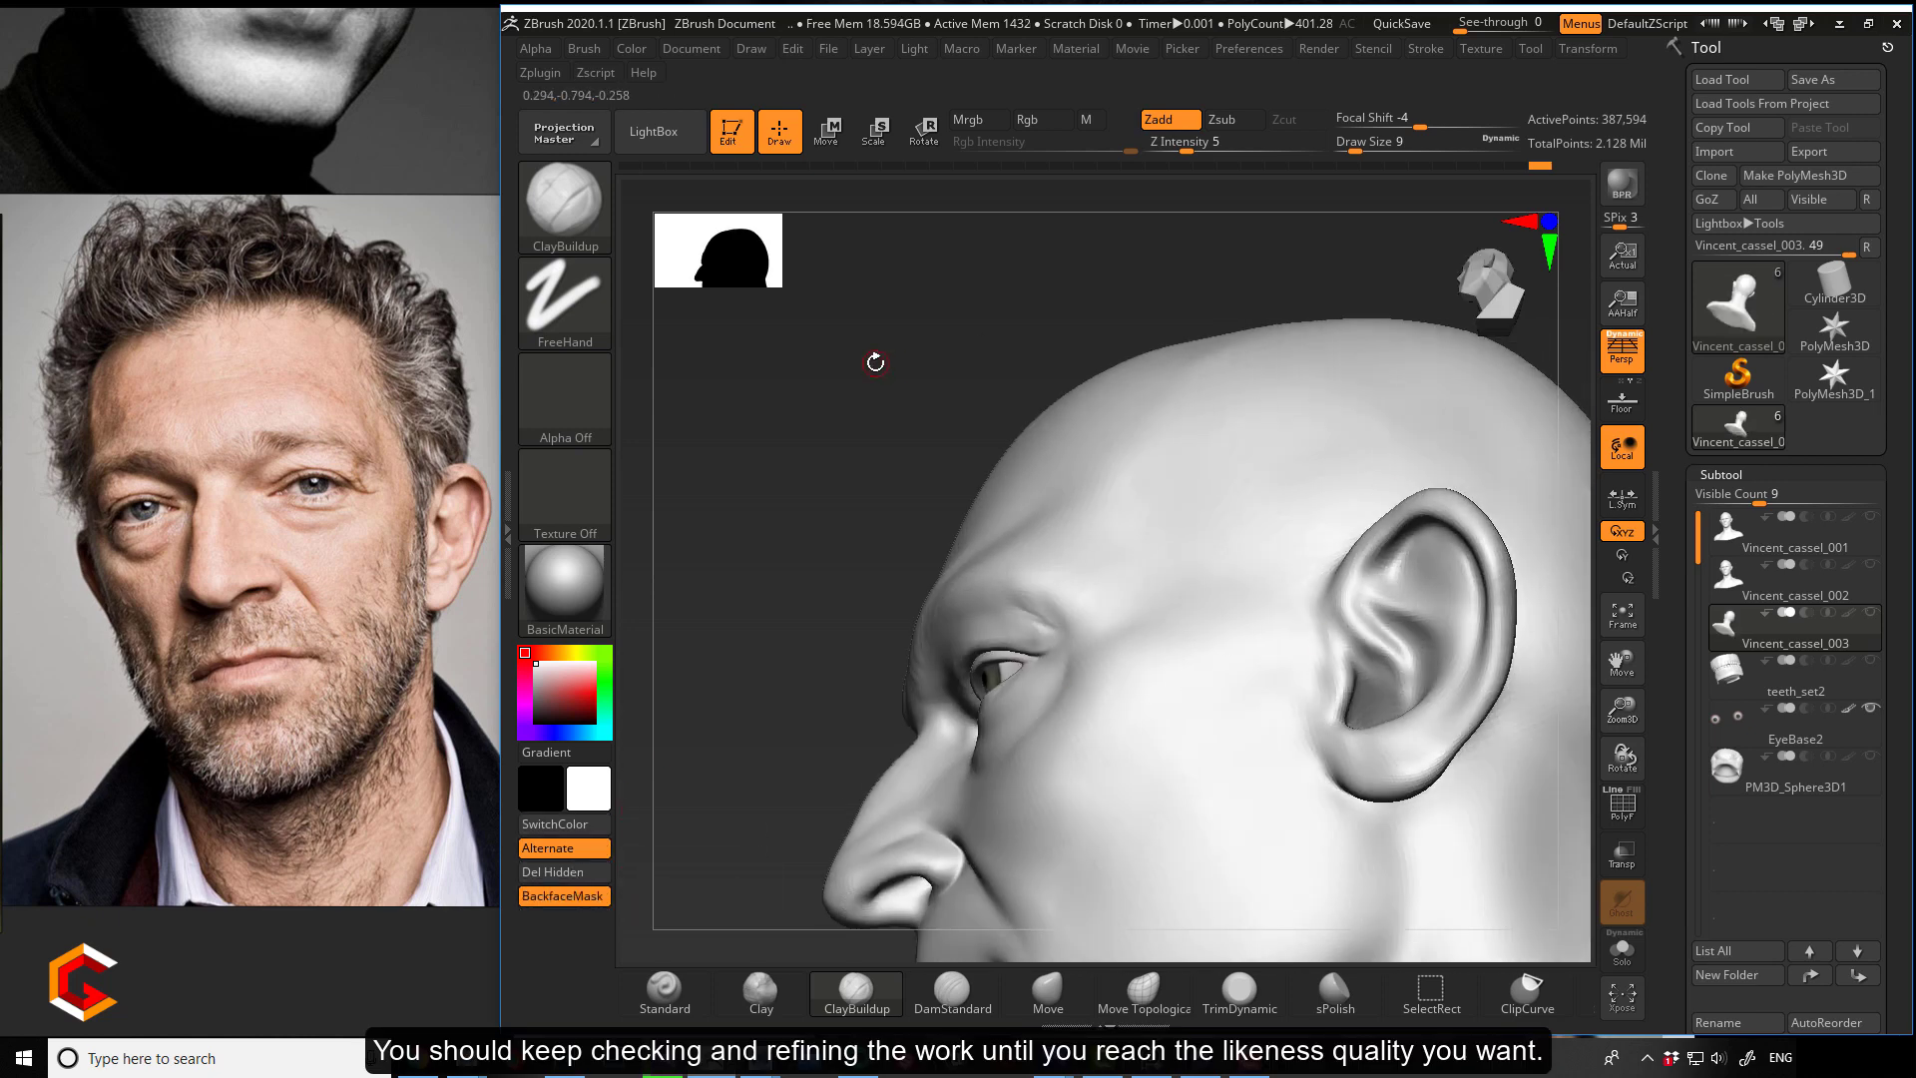
left_click_drag(875, 363, 1104, 300)
key("shift")
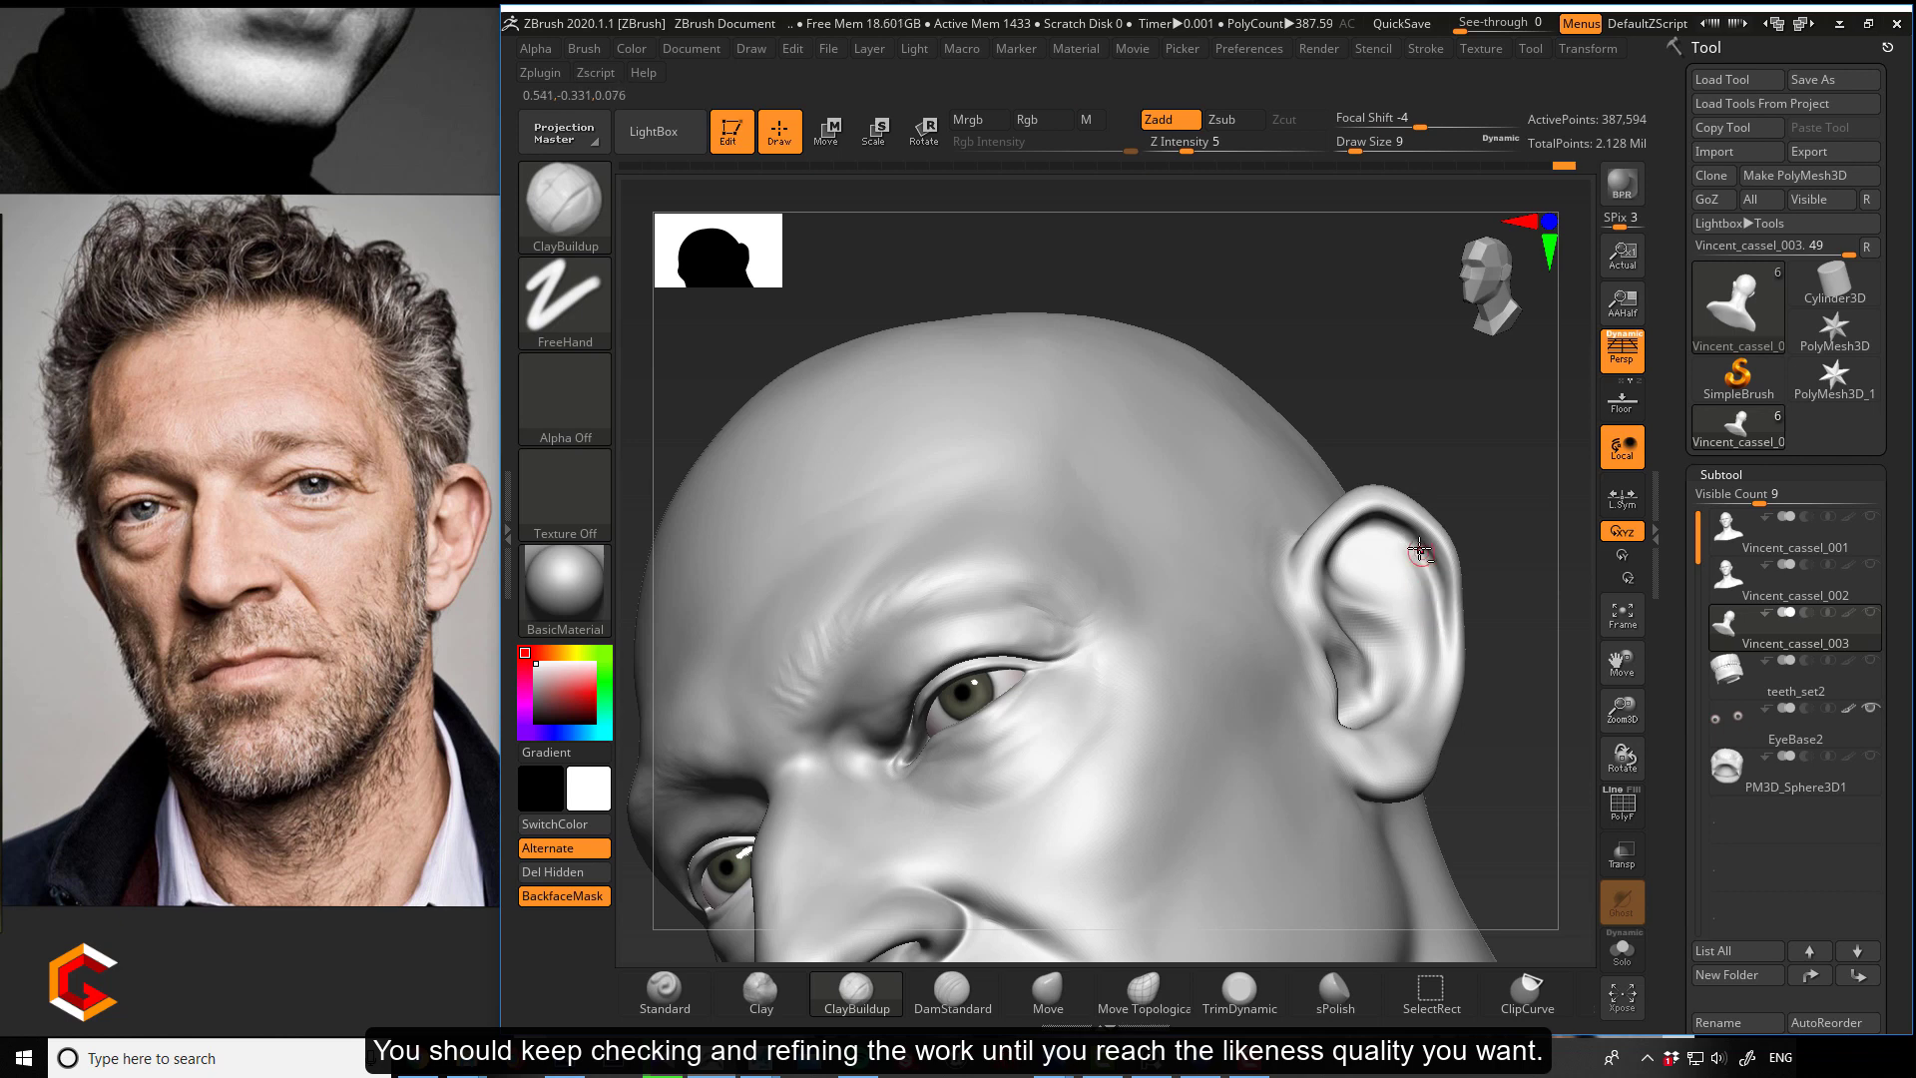
left_click_drag(1432, 578, 1428, 687)
mouse_move(1394, 552)
left_mouse_down()
mouse_move(1423, 611)
mouse_move(1440, 565)
mouse_move(1444, 589)
left_mouse_up()
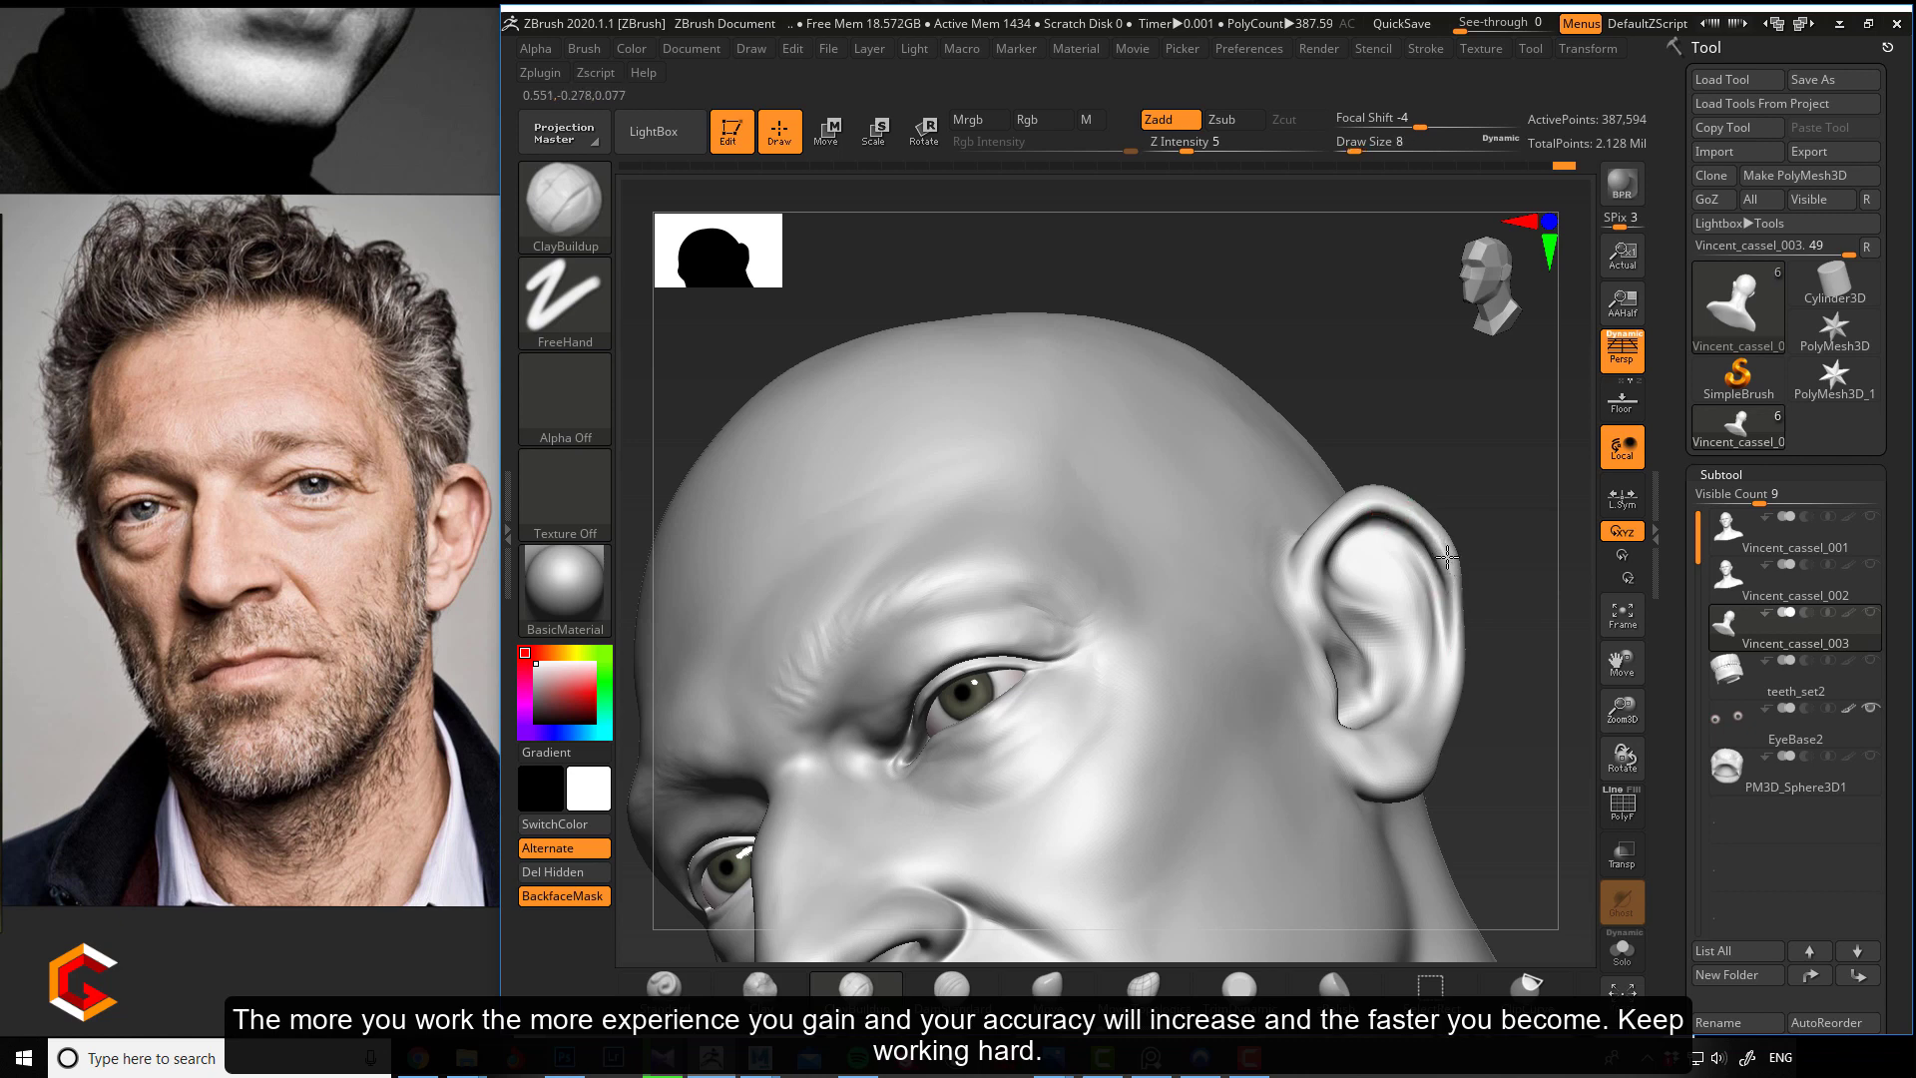
left_click_drag(1447, 557, 1451, 661)
left_click_drag(1445, 544, 1453, 706, "shift")
Carve the groove inside the ear's outer rim down toward the lobe with DamStandard at draw size 14.
left_click(952, 986)
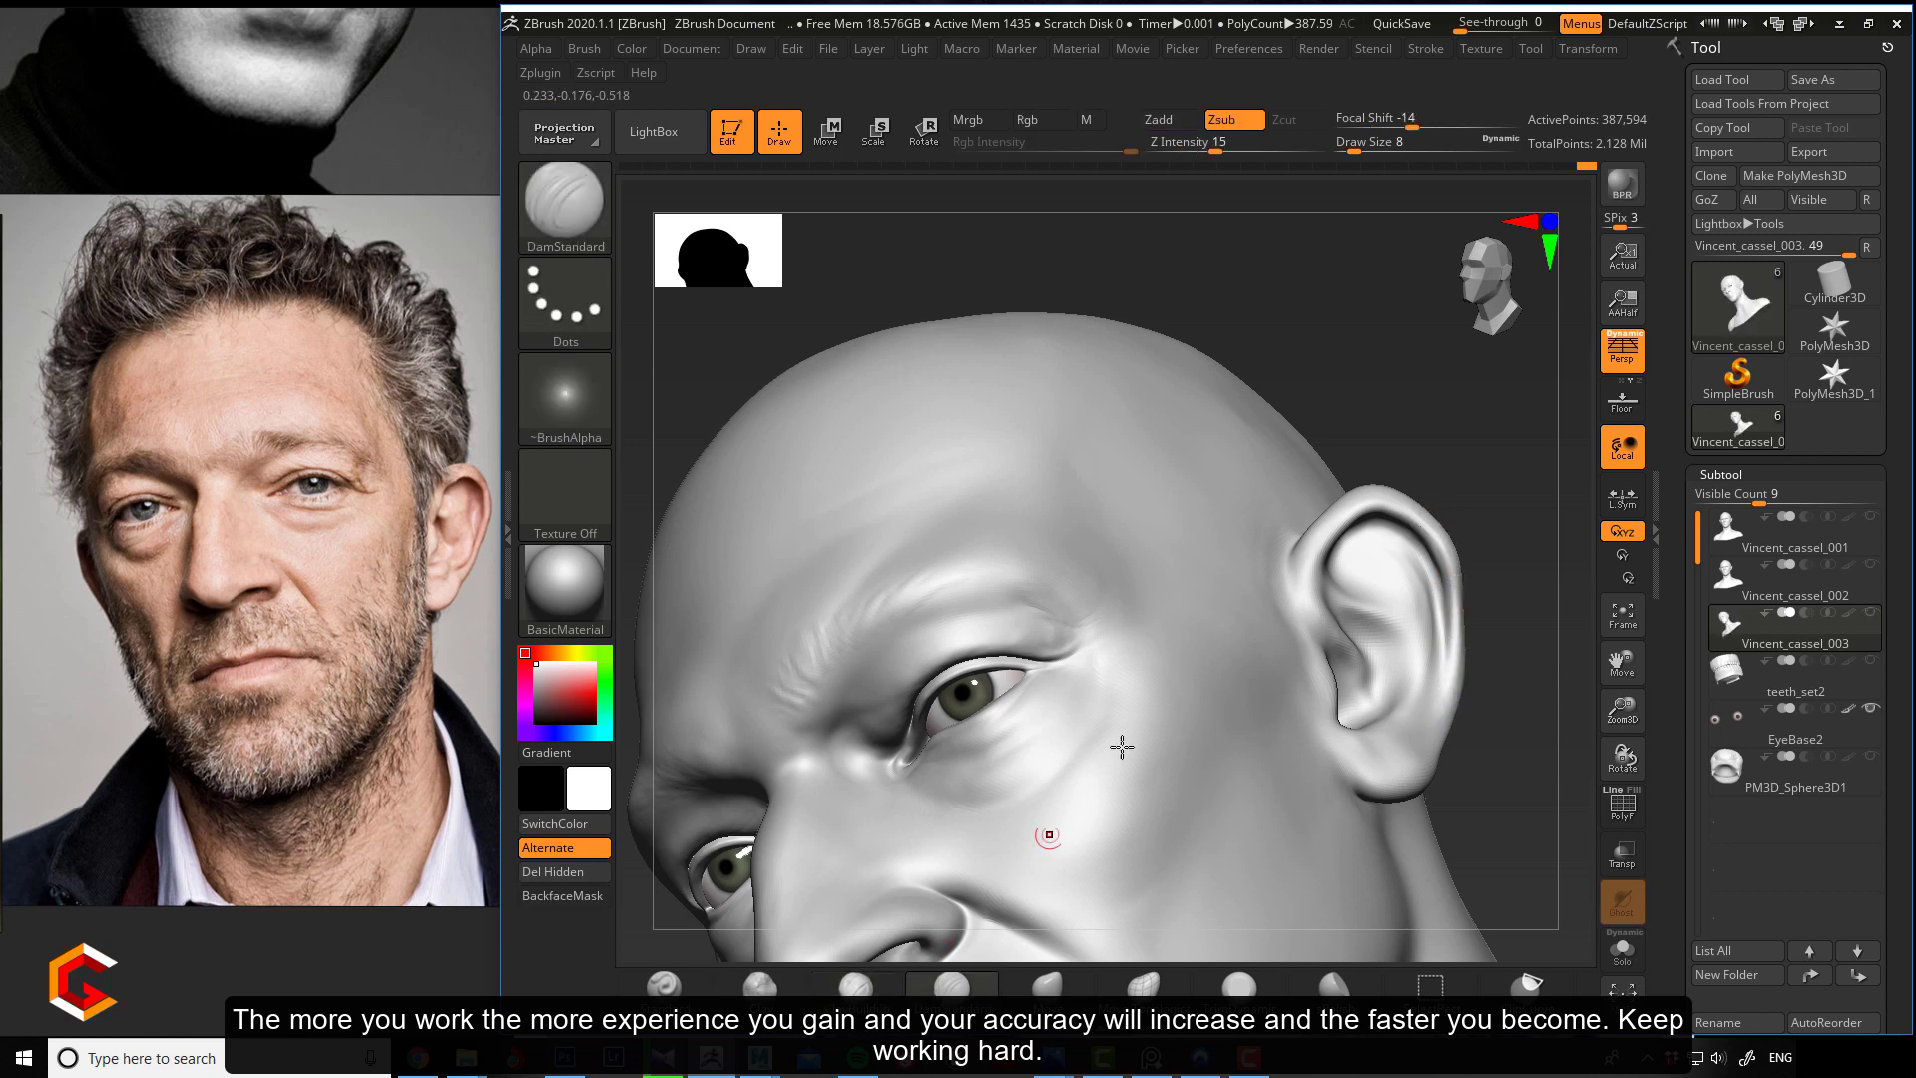
key("bracketright")
left_click_drag(1418, 539, 1435, 712)
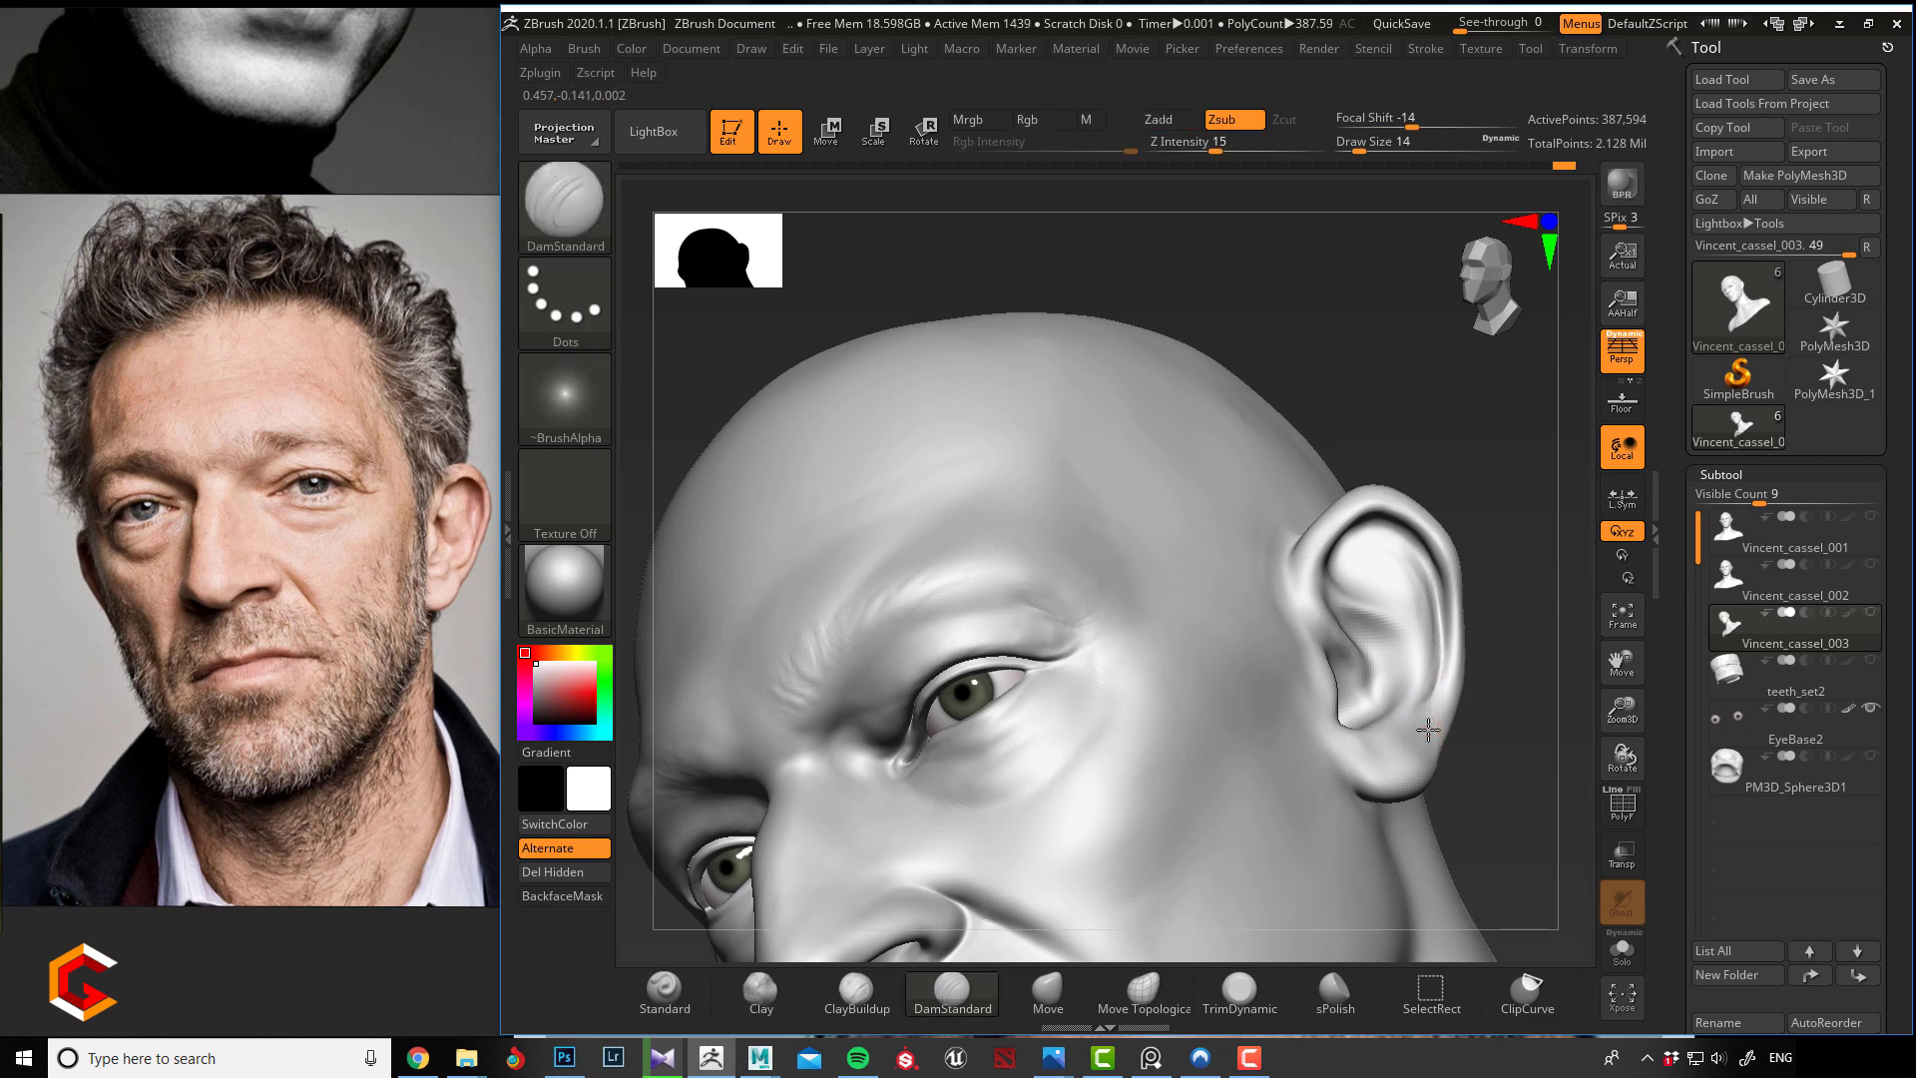
Shape the upper inner folds of the ear with ClayBuildup at draw size 14.
left_click(856, 988)
key("bracketleft")
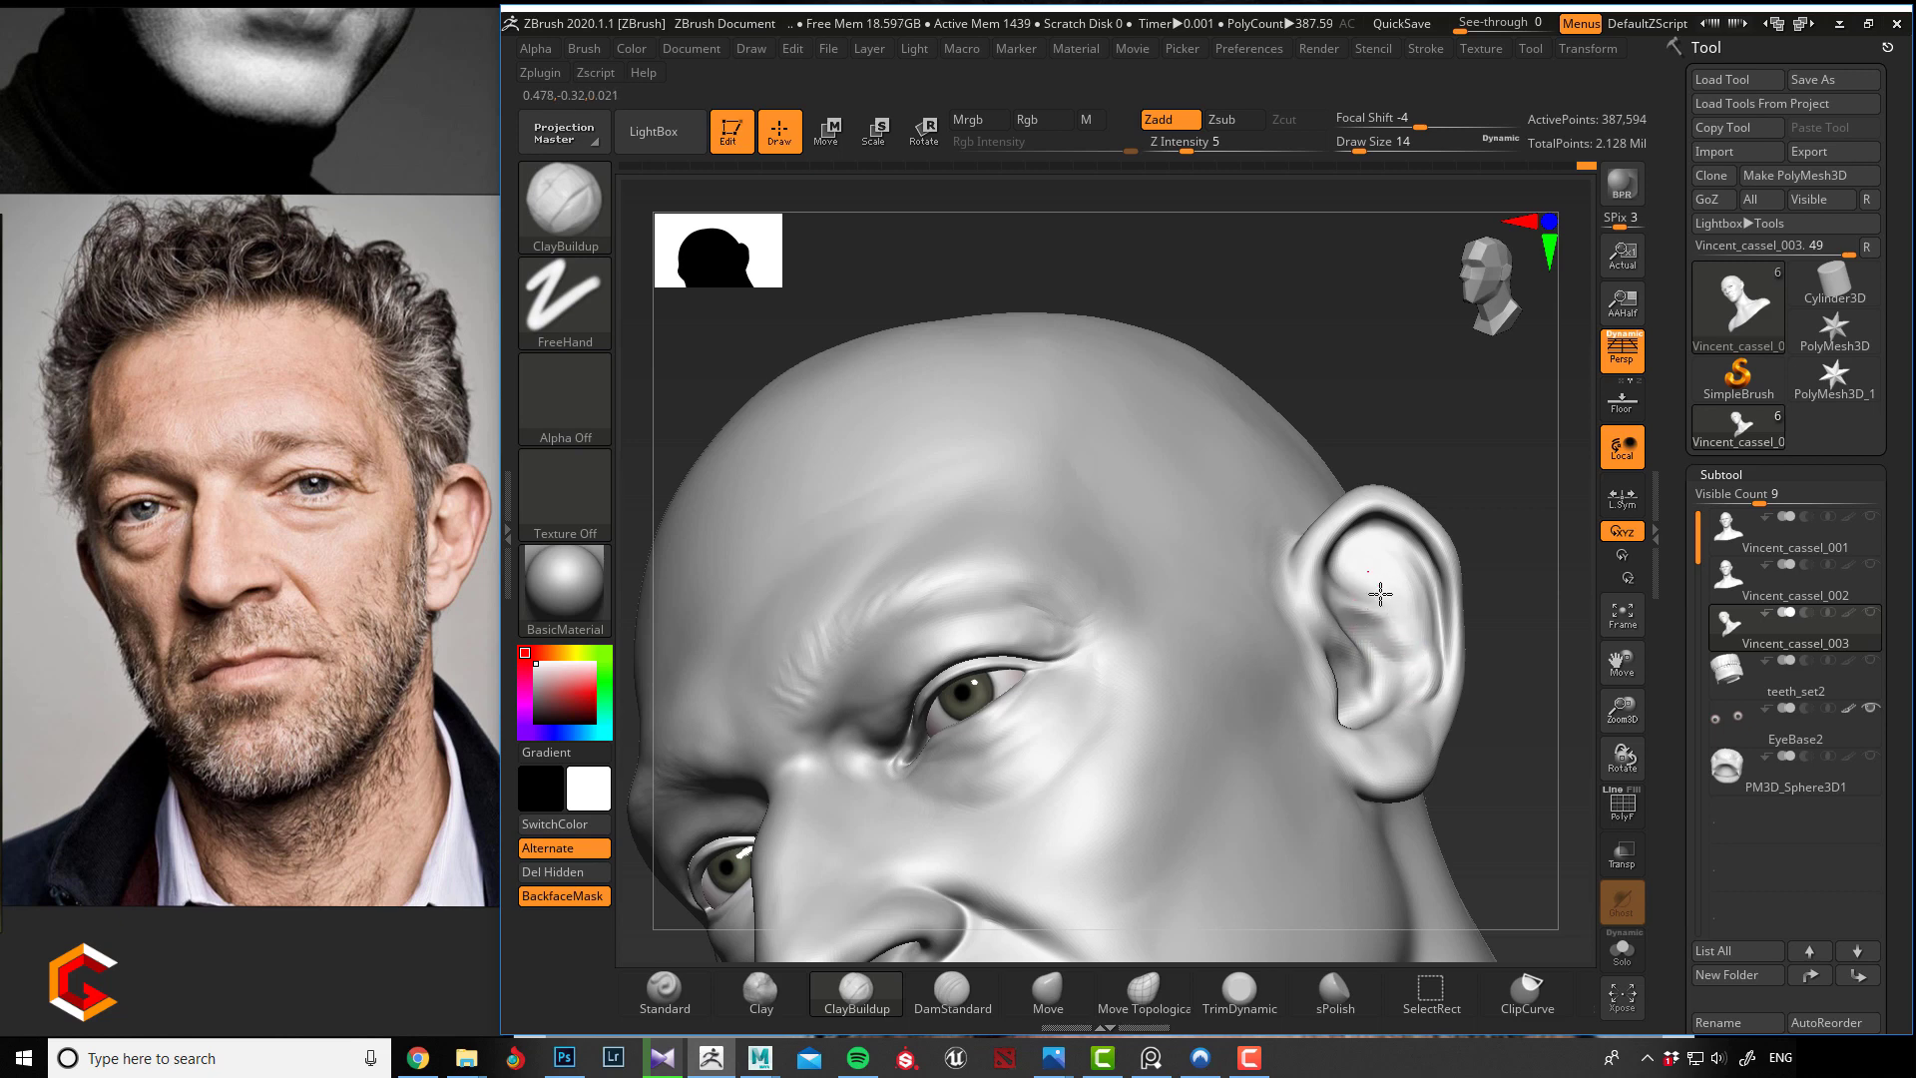
left_click_drag(1338, 562, 1406, 560)
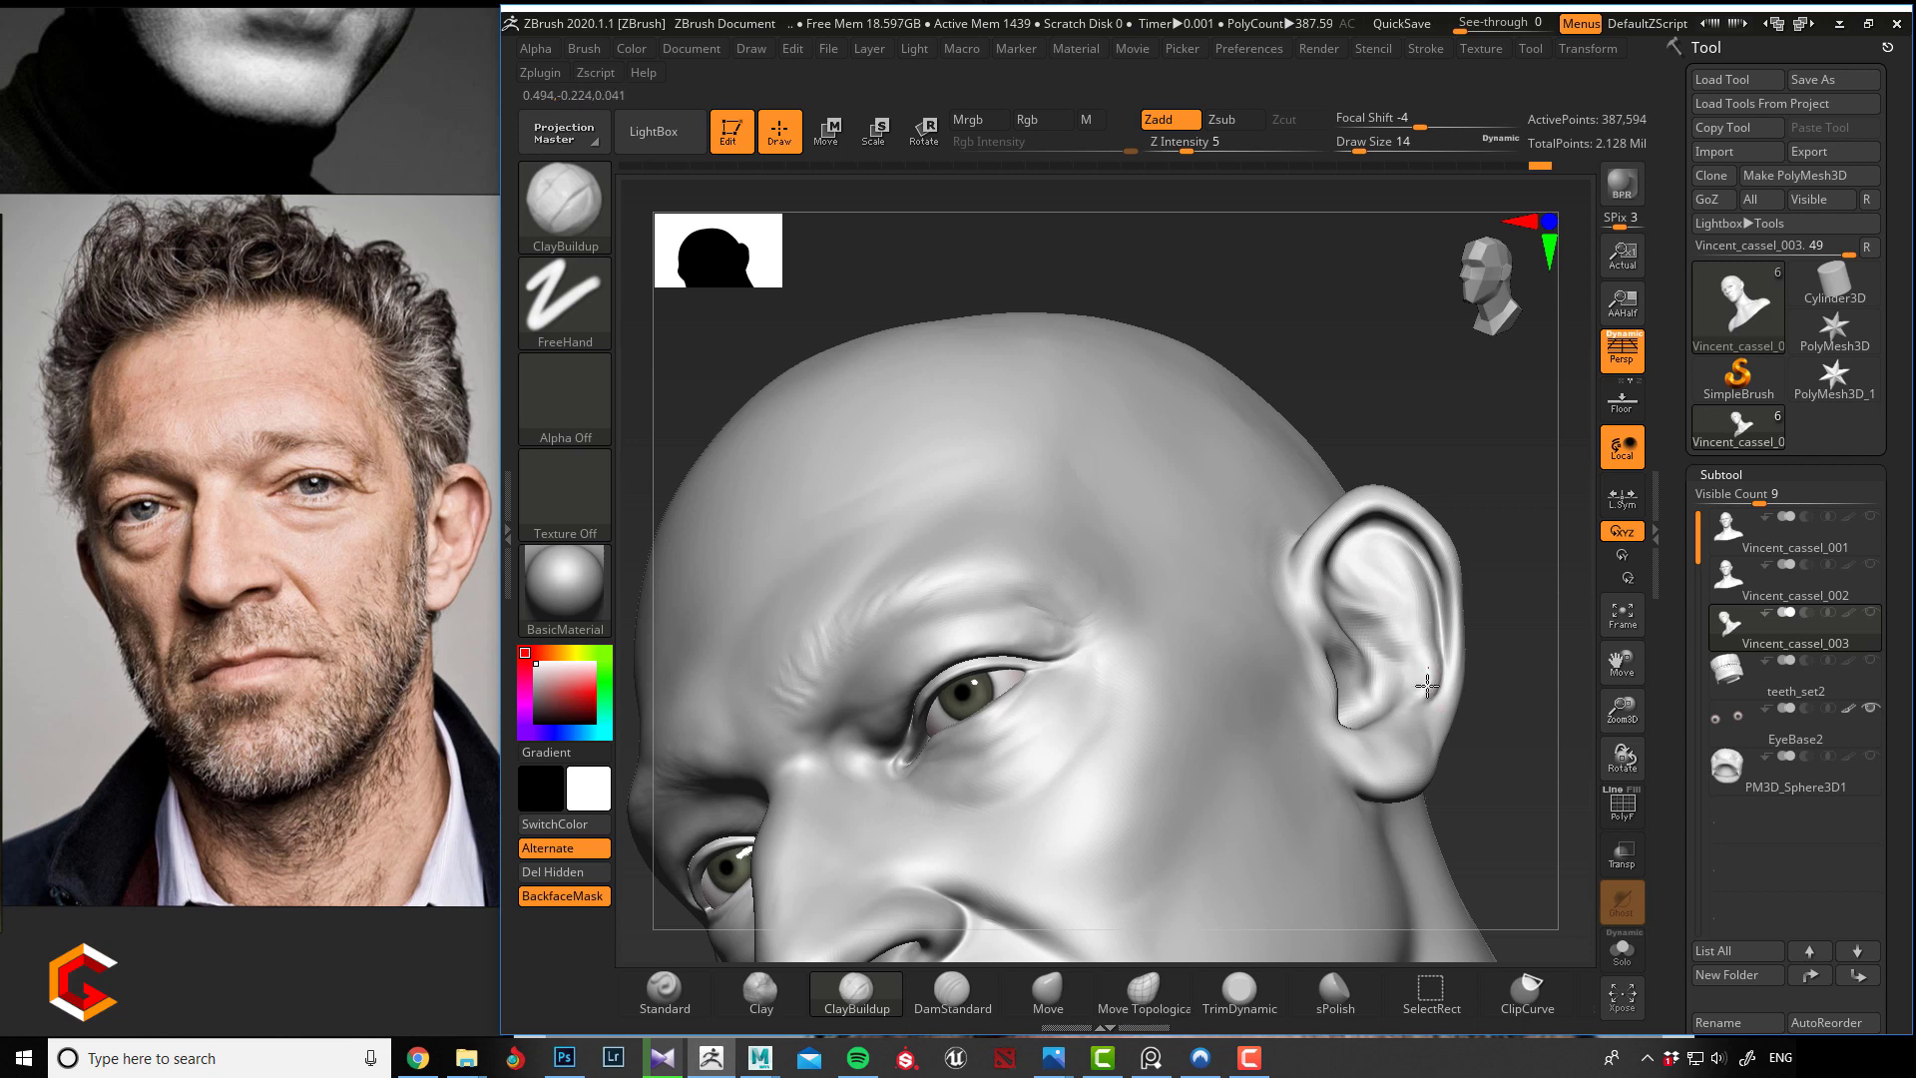
Smooth the ear's inner folds and adjust its front edge and tragus with the Move brush at draw sizes 22 and 26.
key("shift")
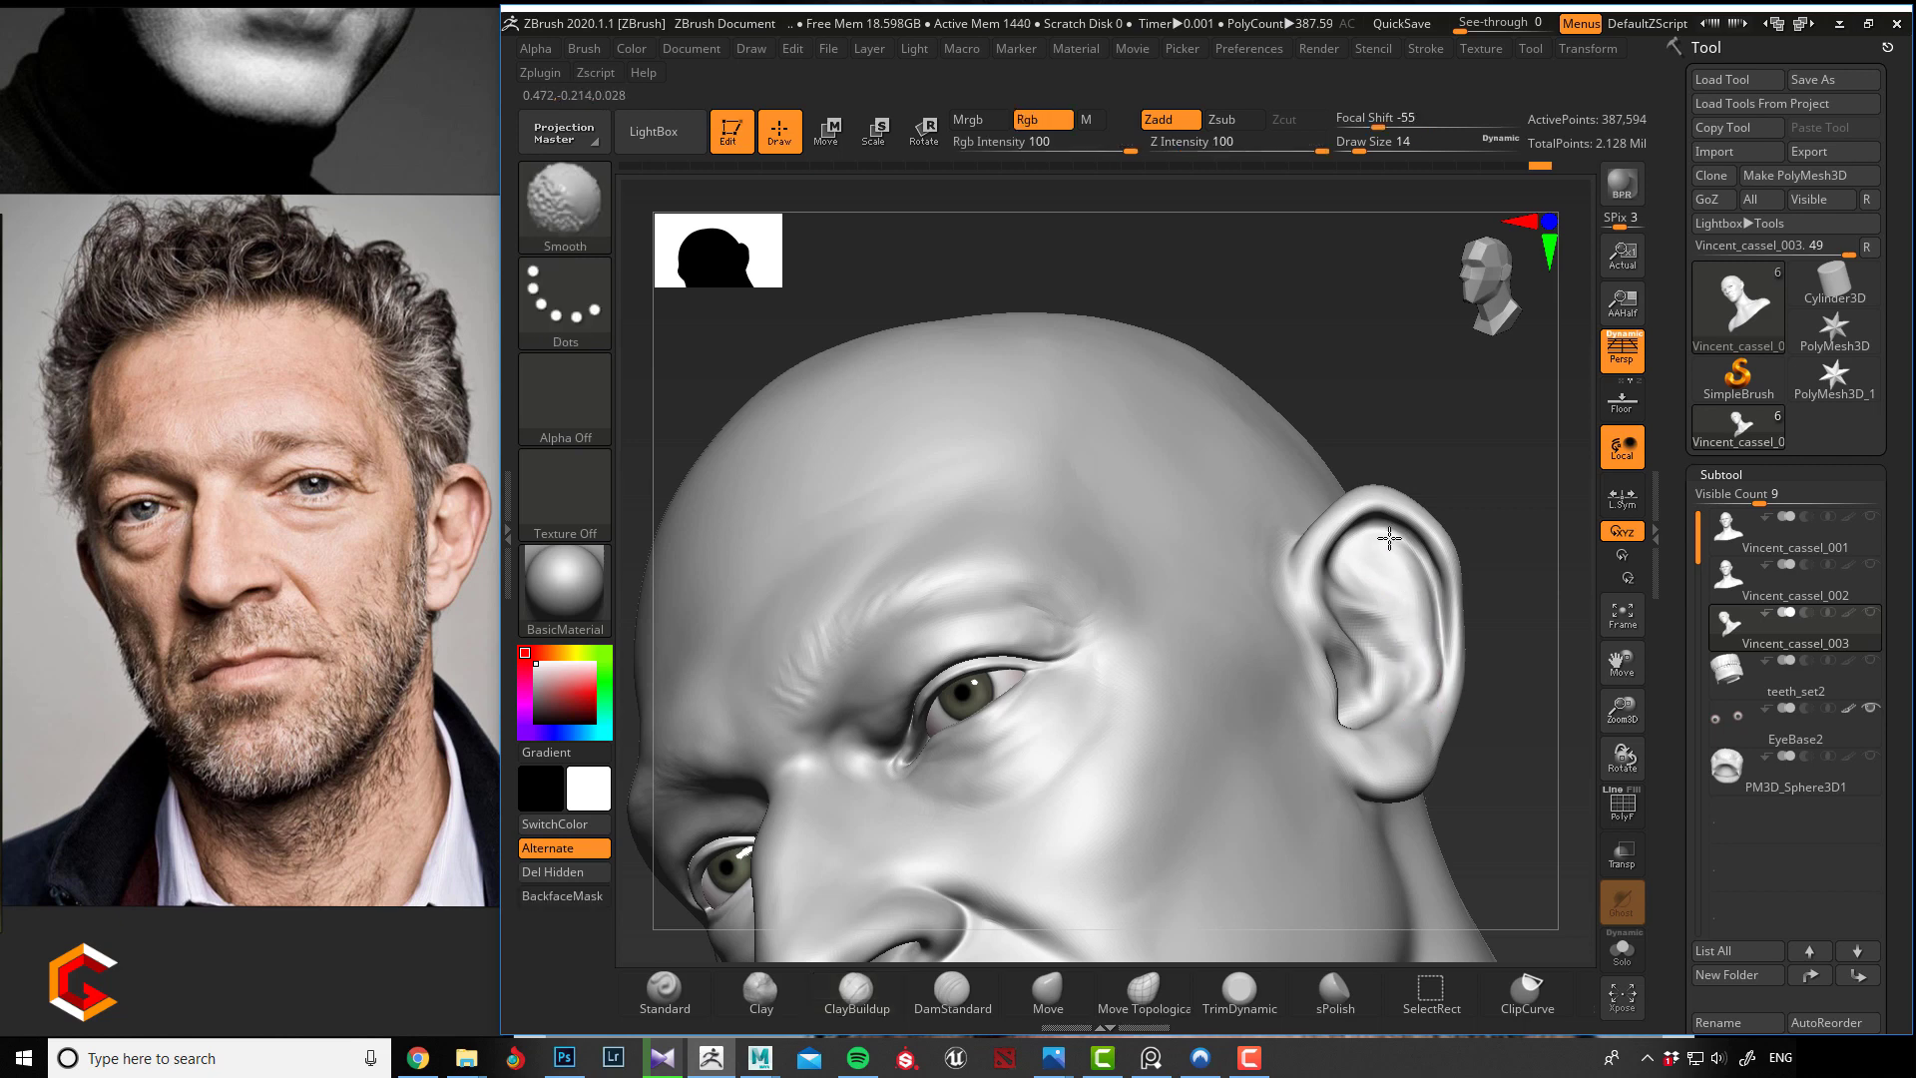
mouse_move(1454, 492)
right_mouse_down()
mouse_move(1366, 360)
mouse_move(1298, 439)
right_mouse_up()
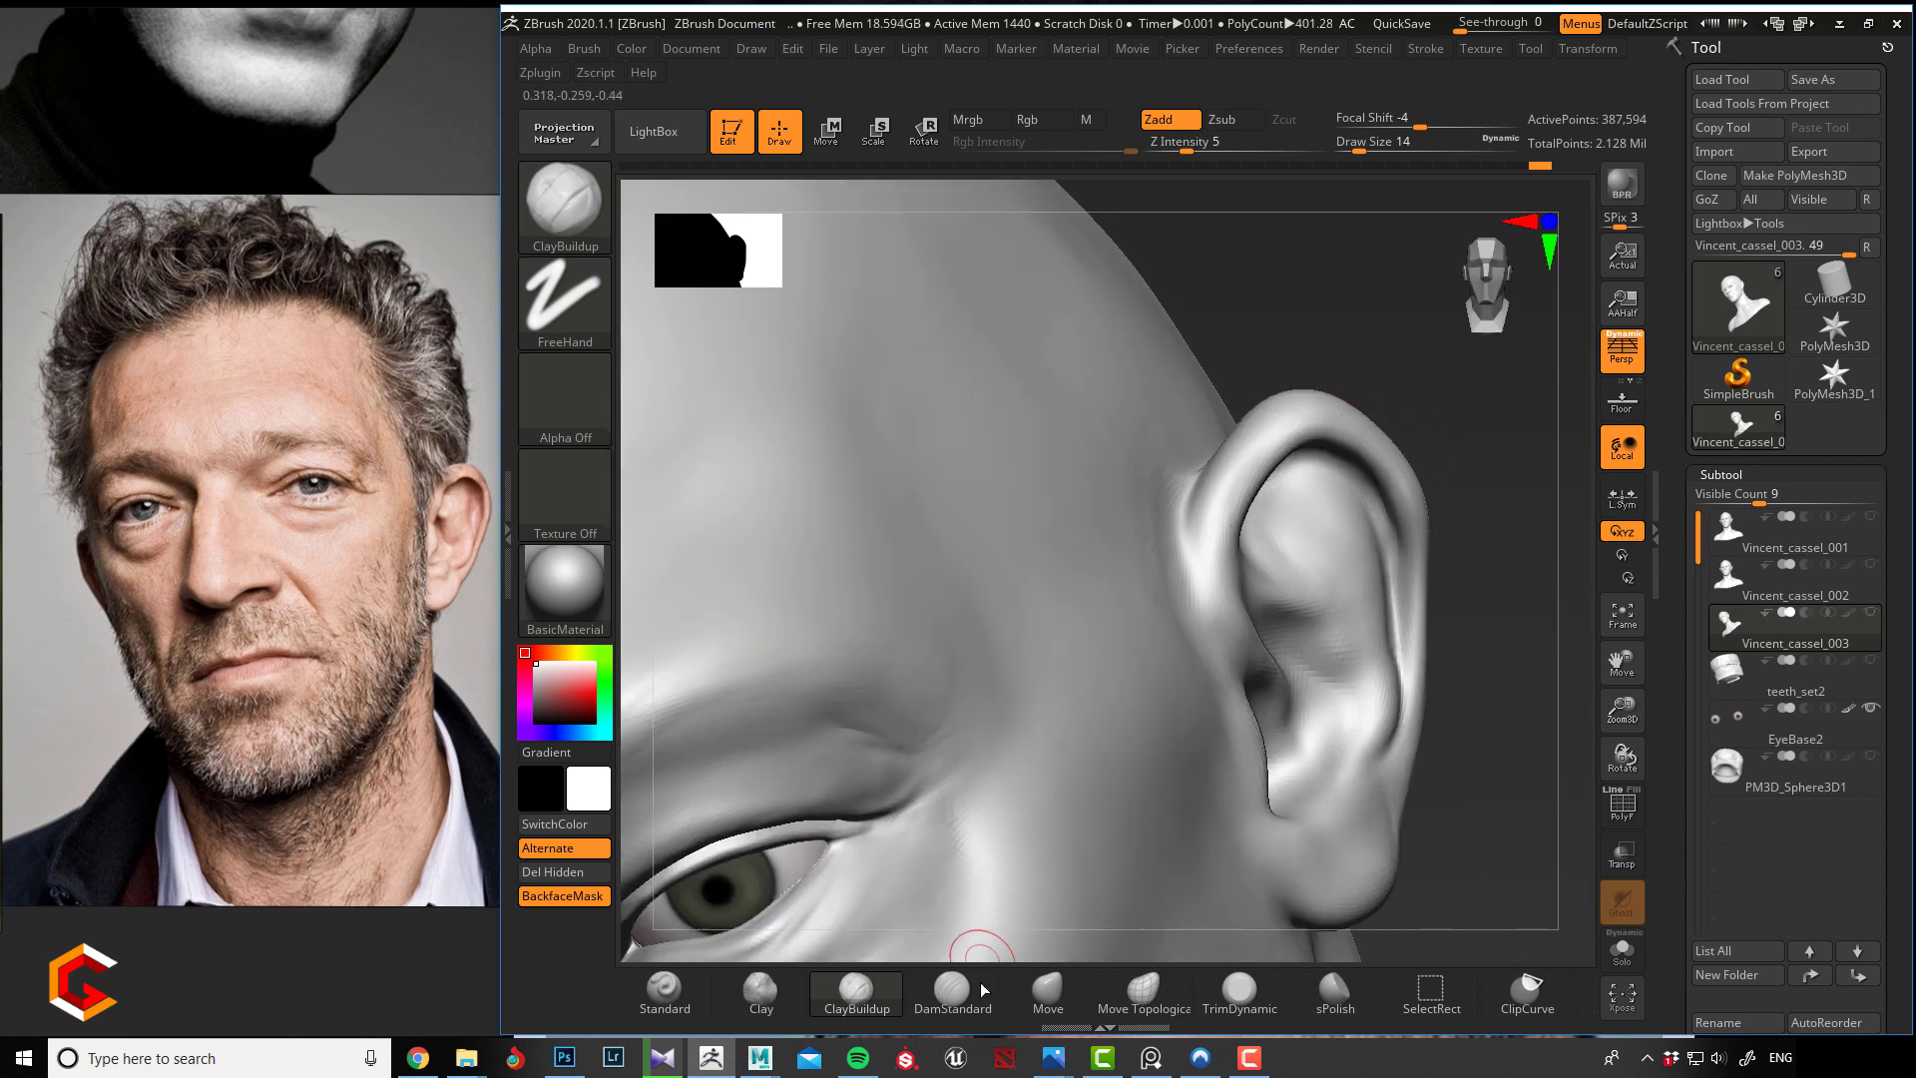
left_click(1048, 988)
key("bracketright")
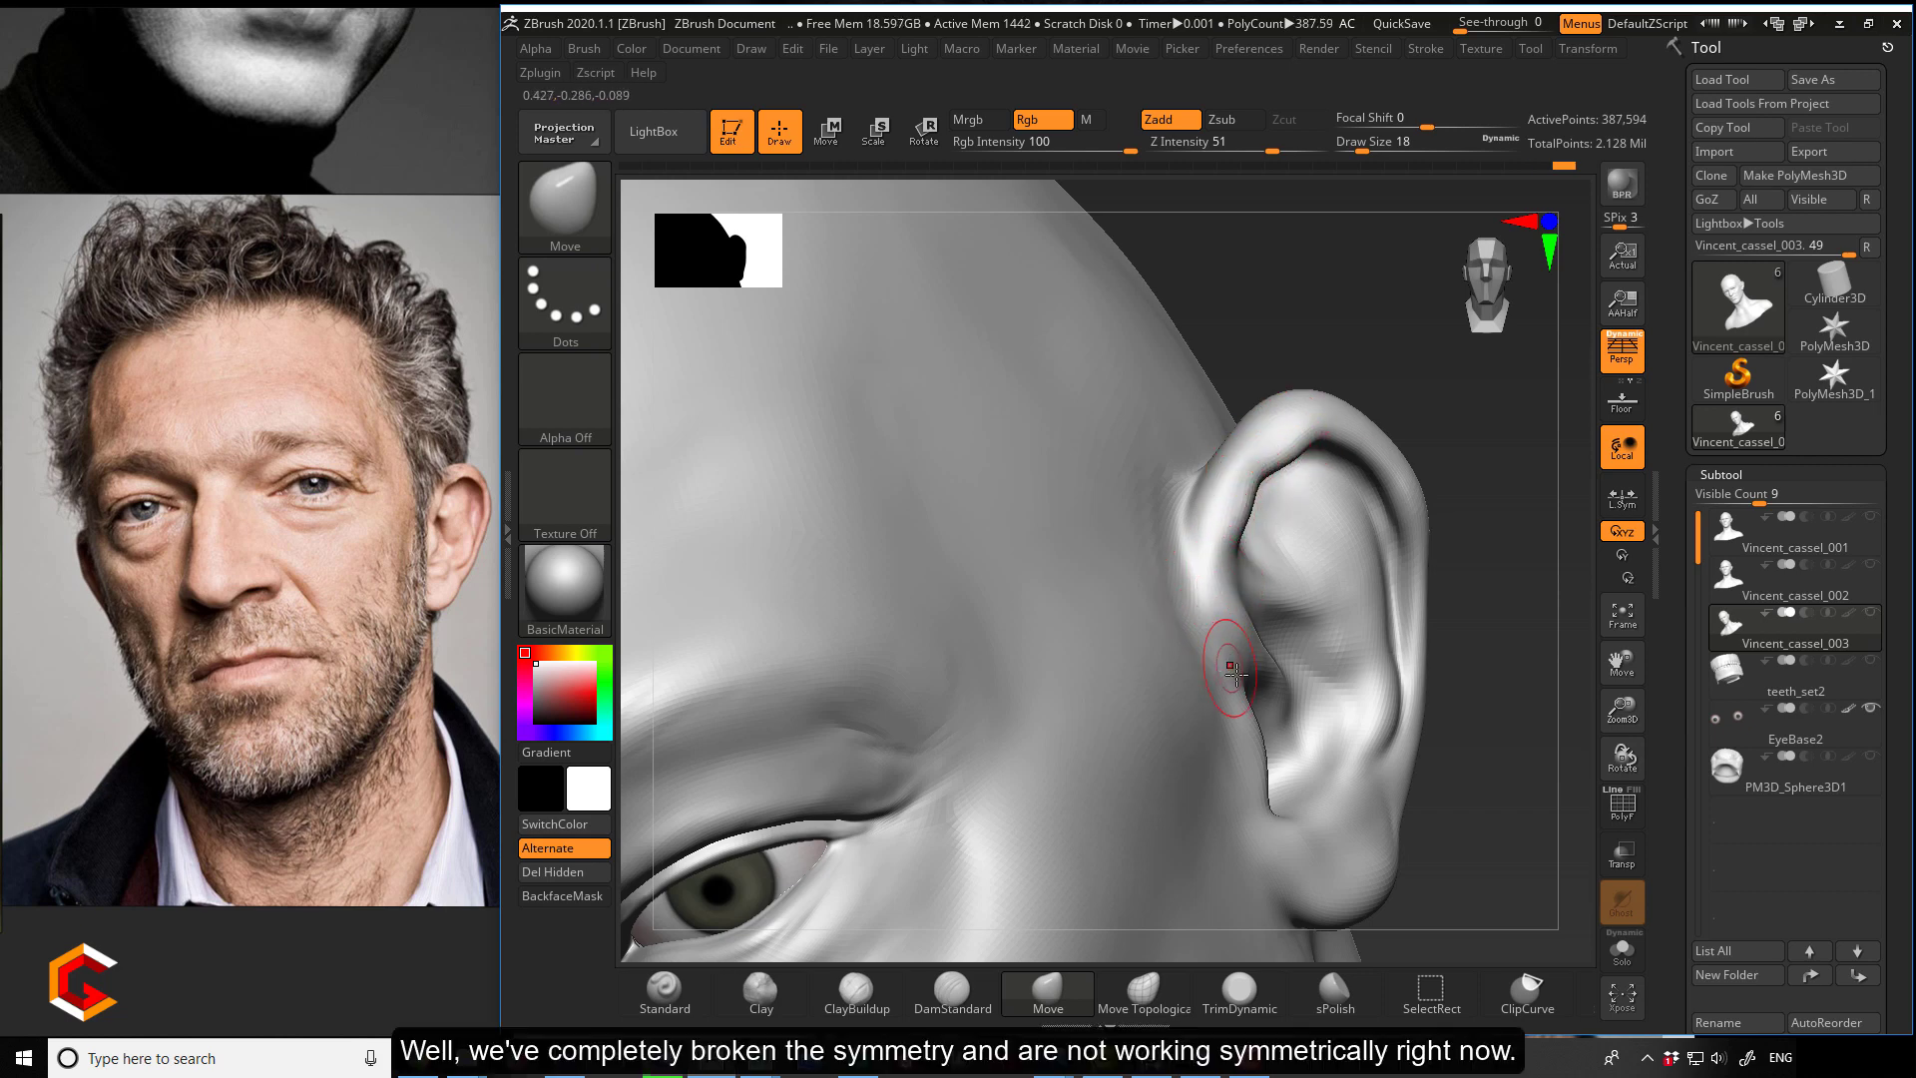
left_click_drag(1468, 640, 1457, 639)
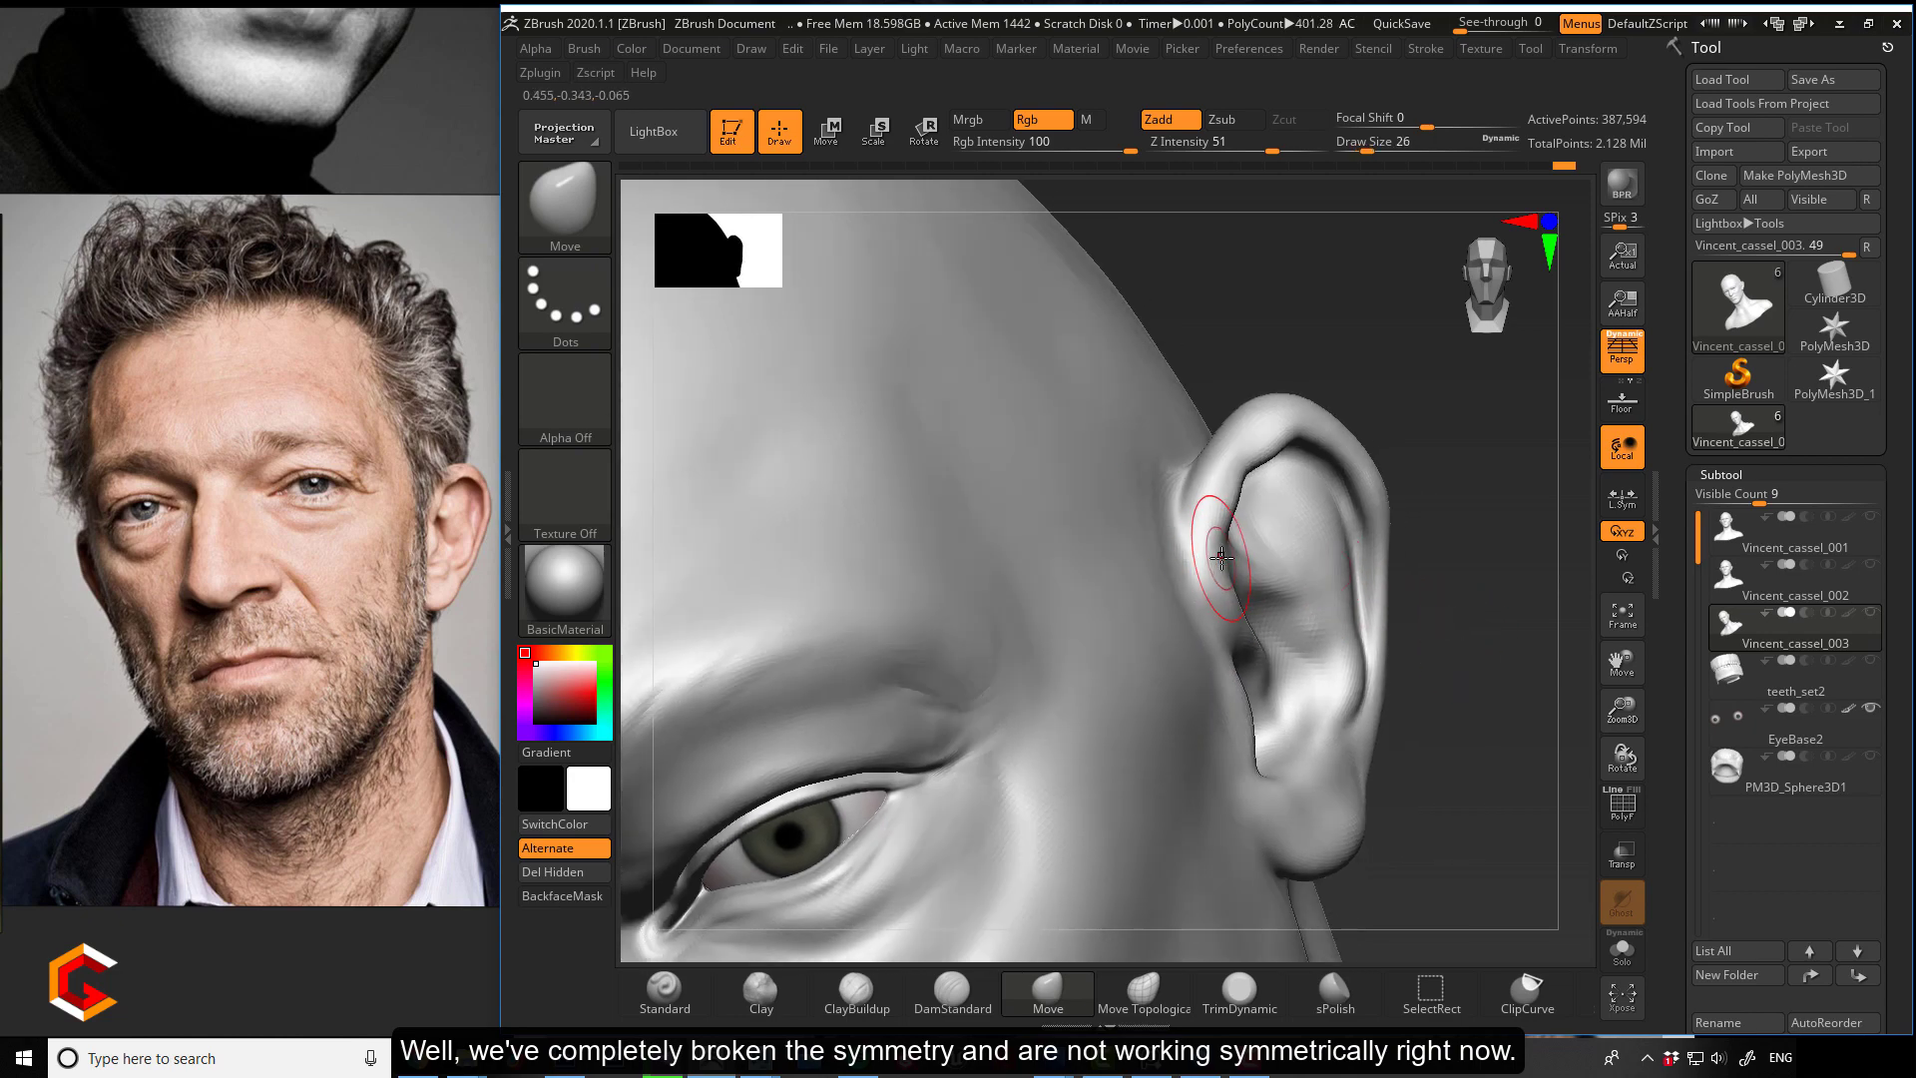
left_click_drag(1221, 557, 1199, 558)
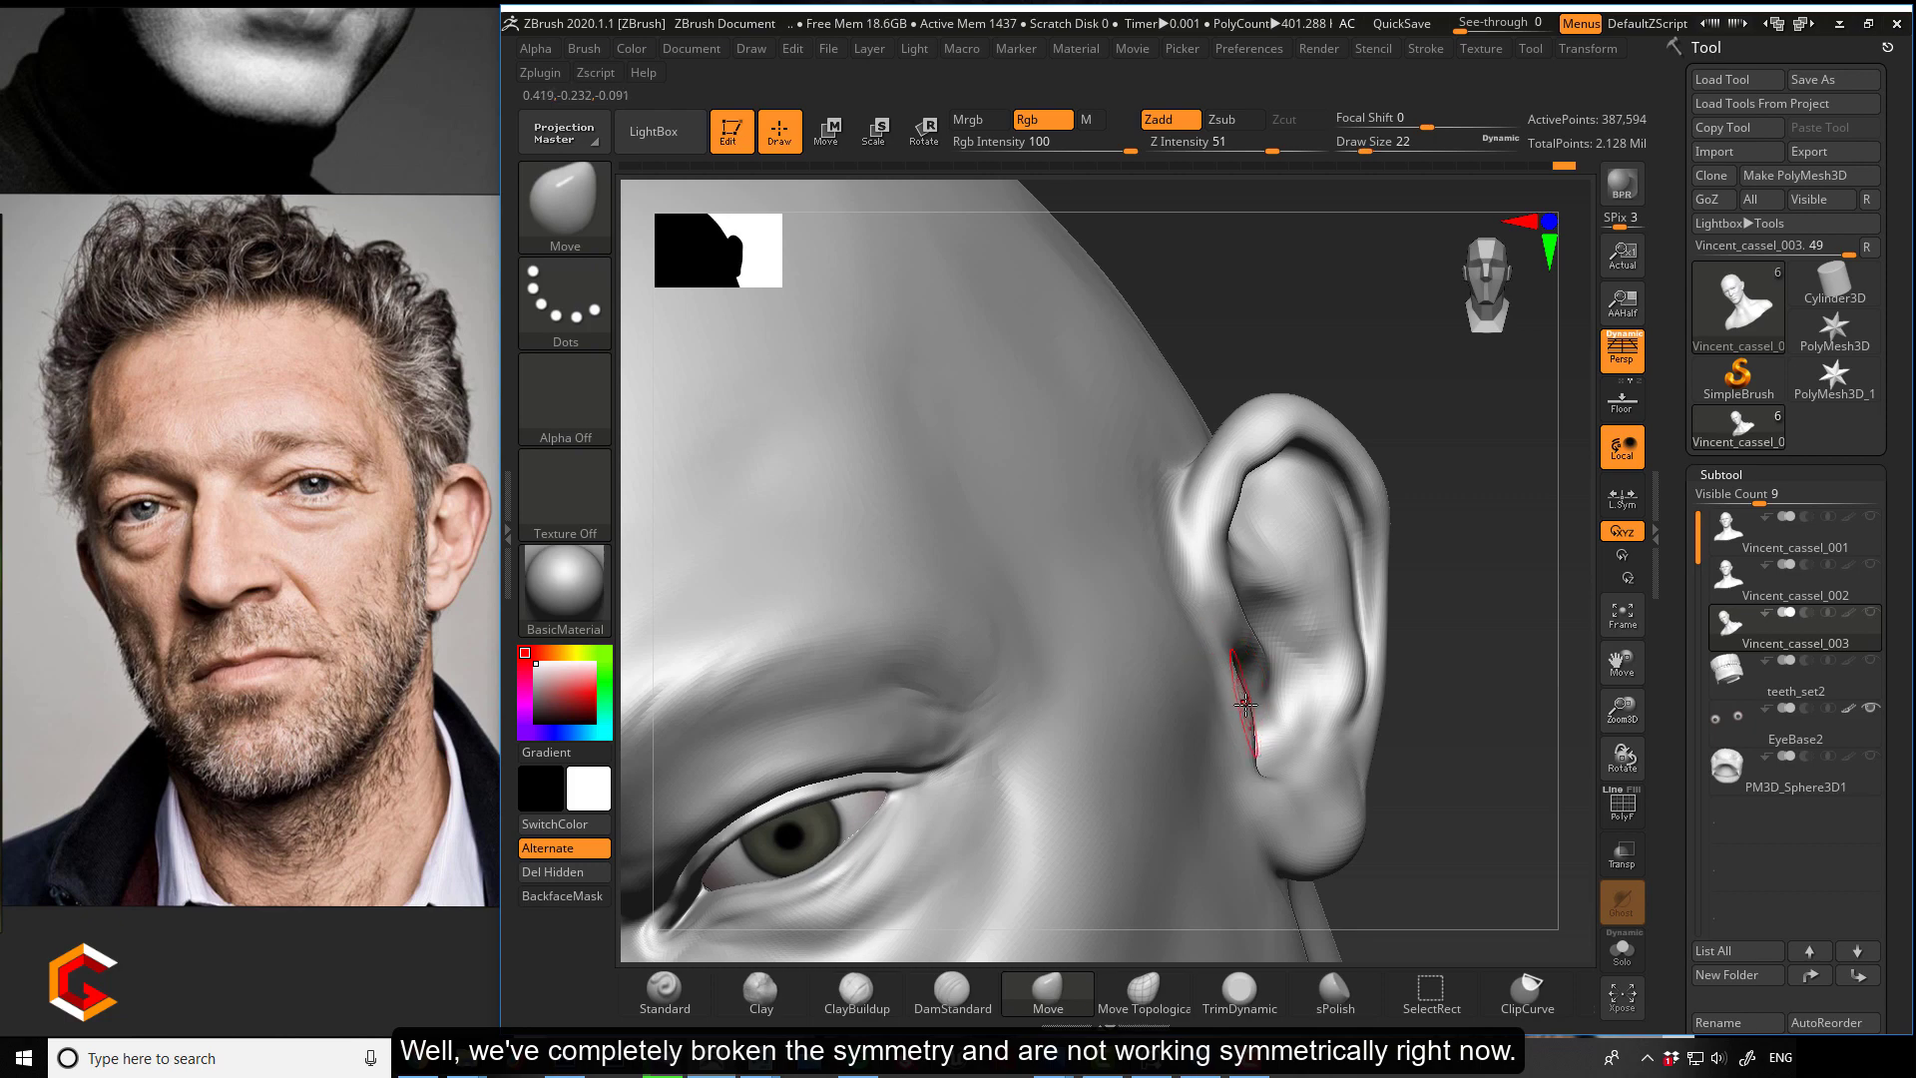
left_click_drag(1254, 705, 1248, 715)
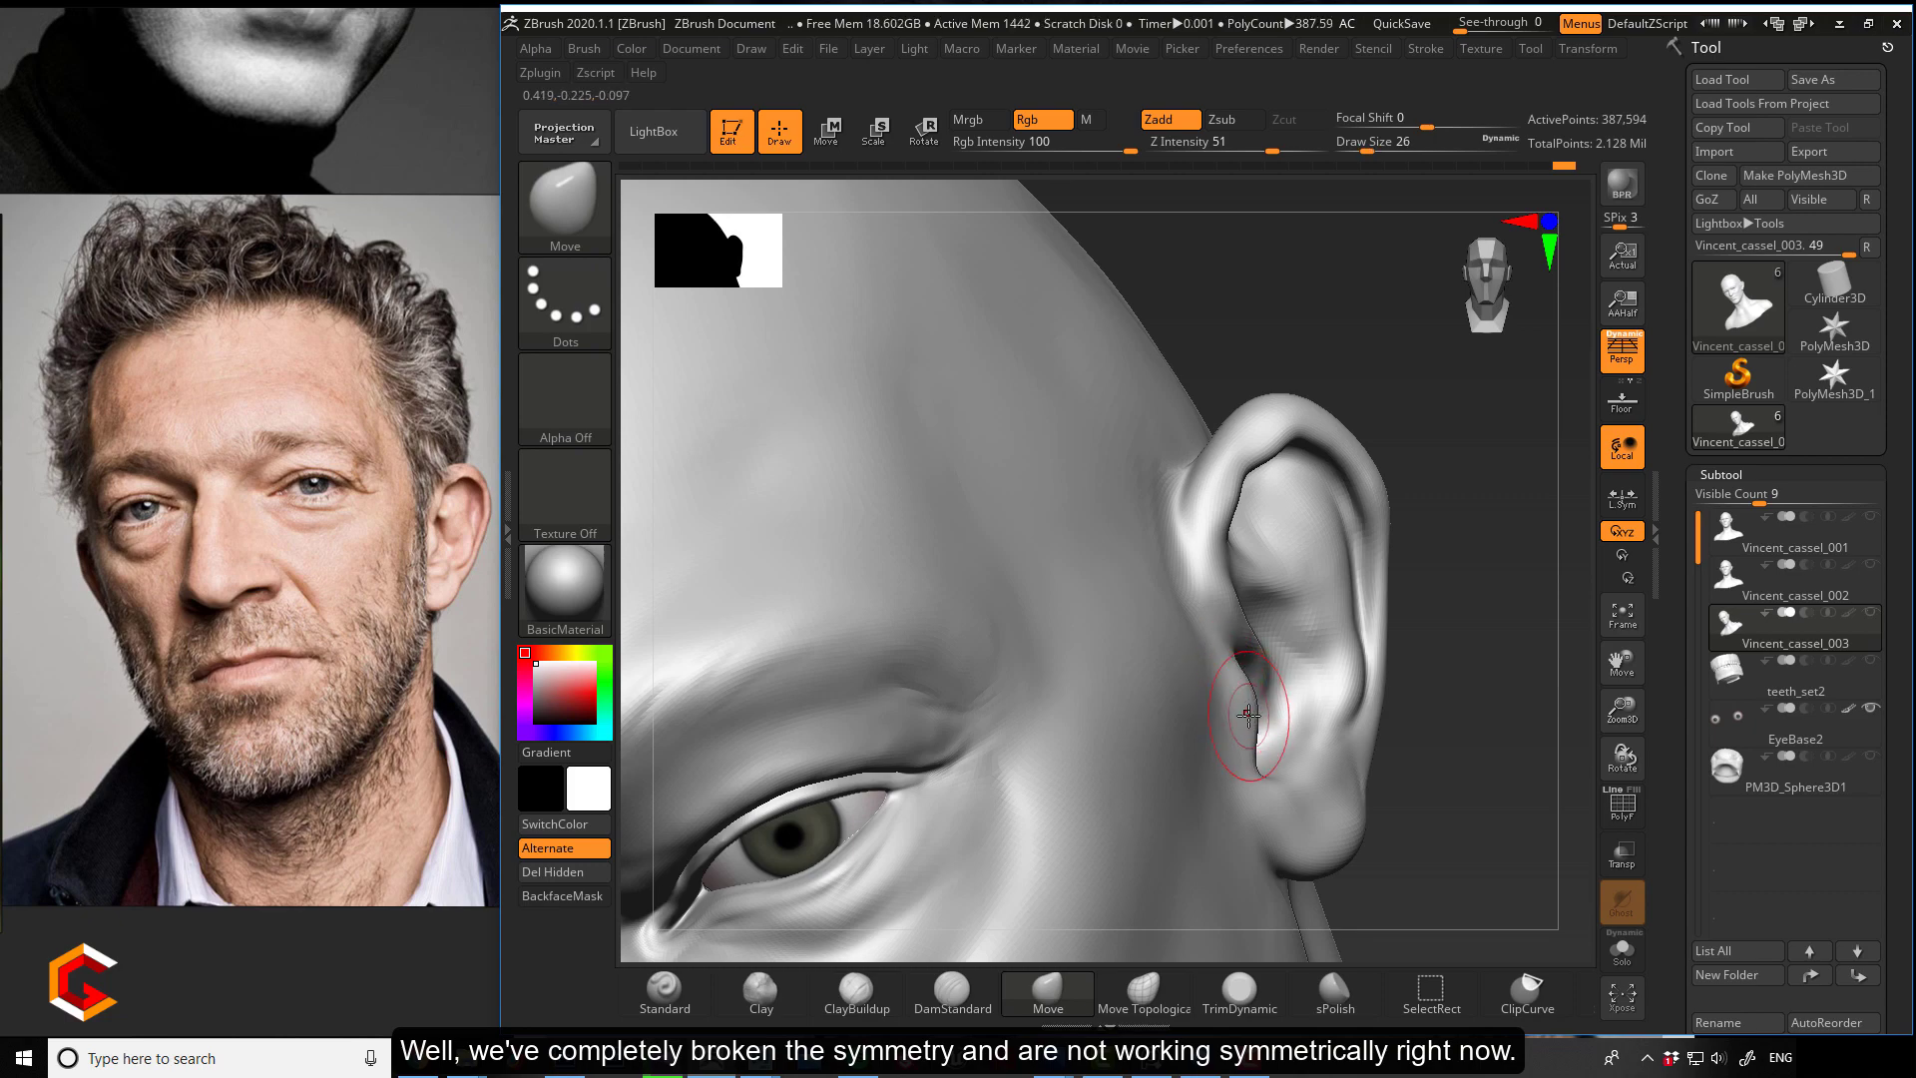
mouse_move(1443, 723)
left_mouse_down()
mouse_move(1474, 748)
mouse_move(1467, 734)
left_mouse_up()
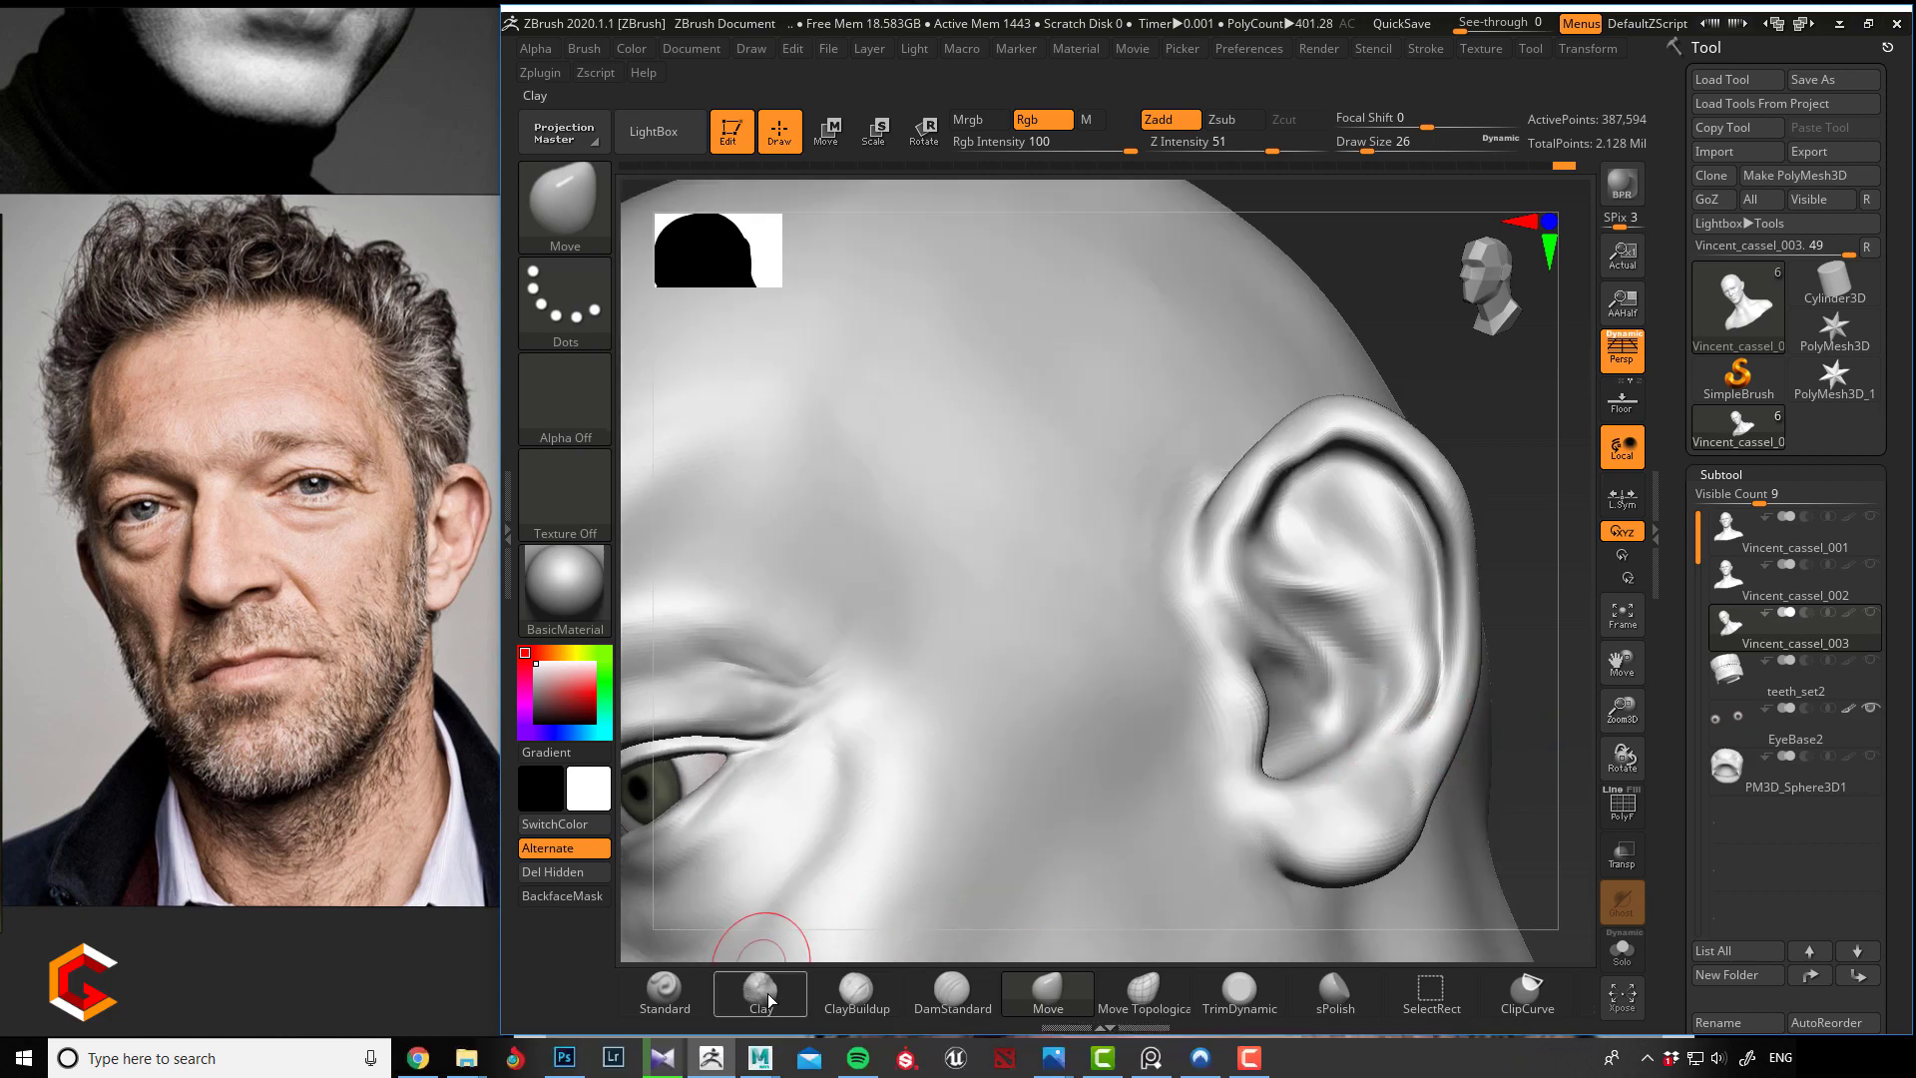
Refine and smooth the ear's upper rim with ClayBuildup at draw size 10.
left_click(857, 988)
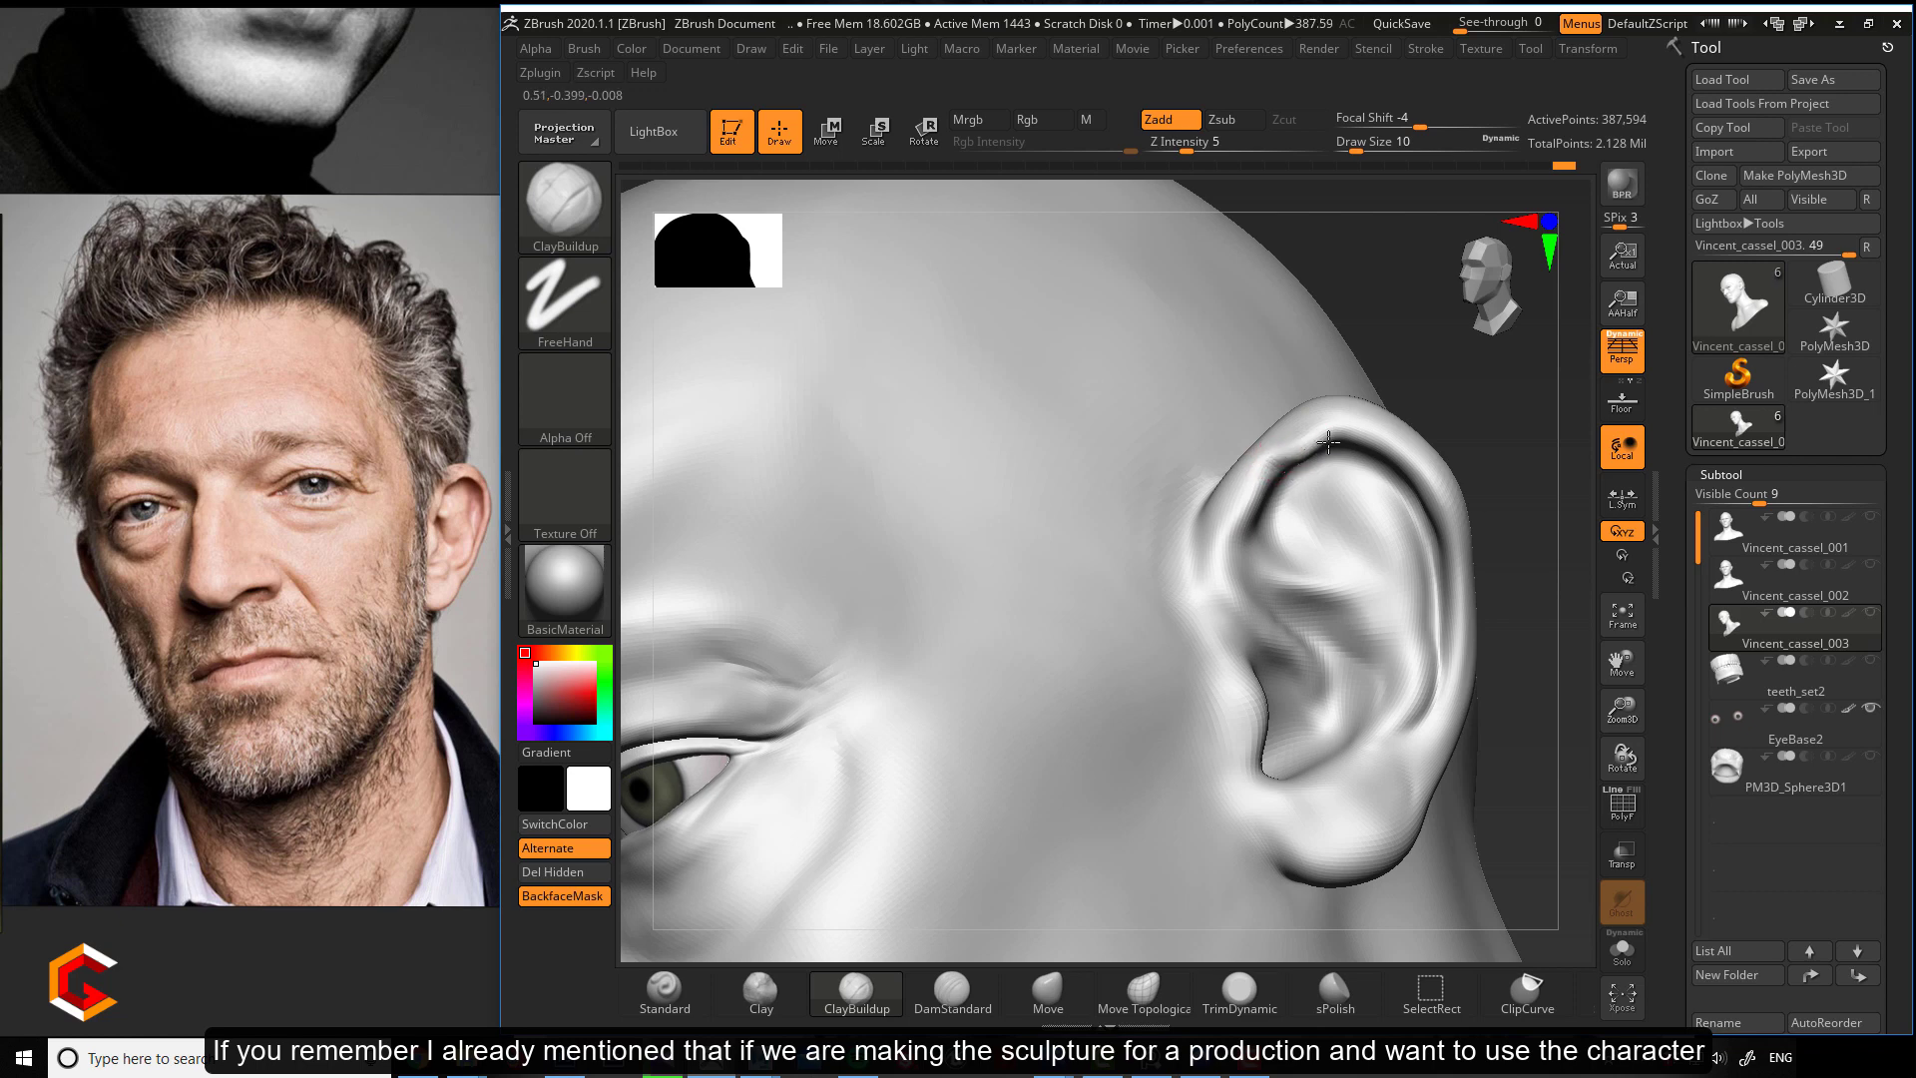
key("shift")
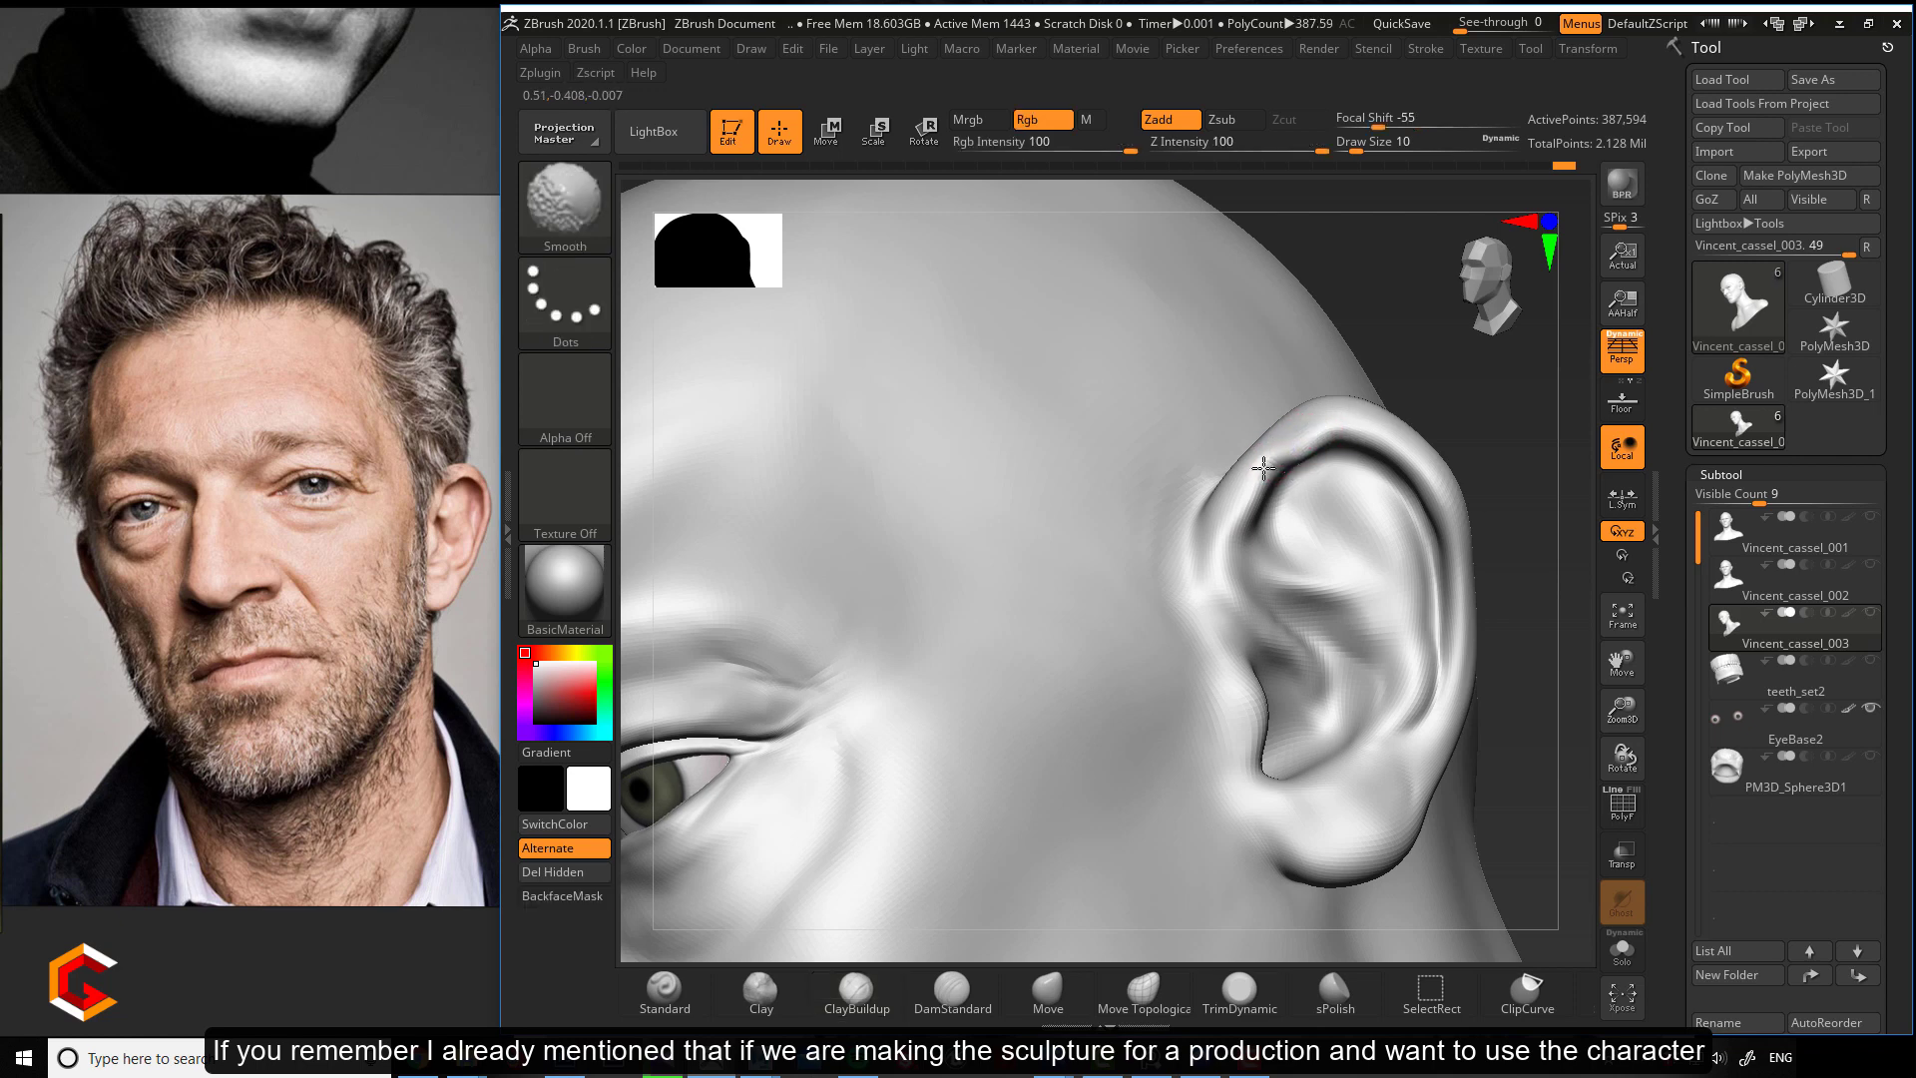
left_click_drag(1314, 543, 1283, 556)
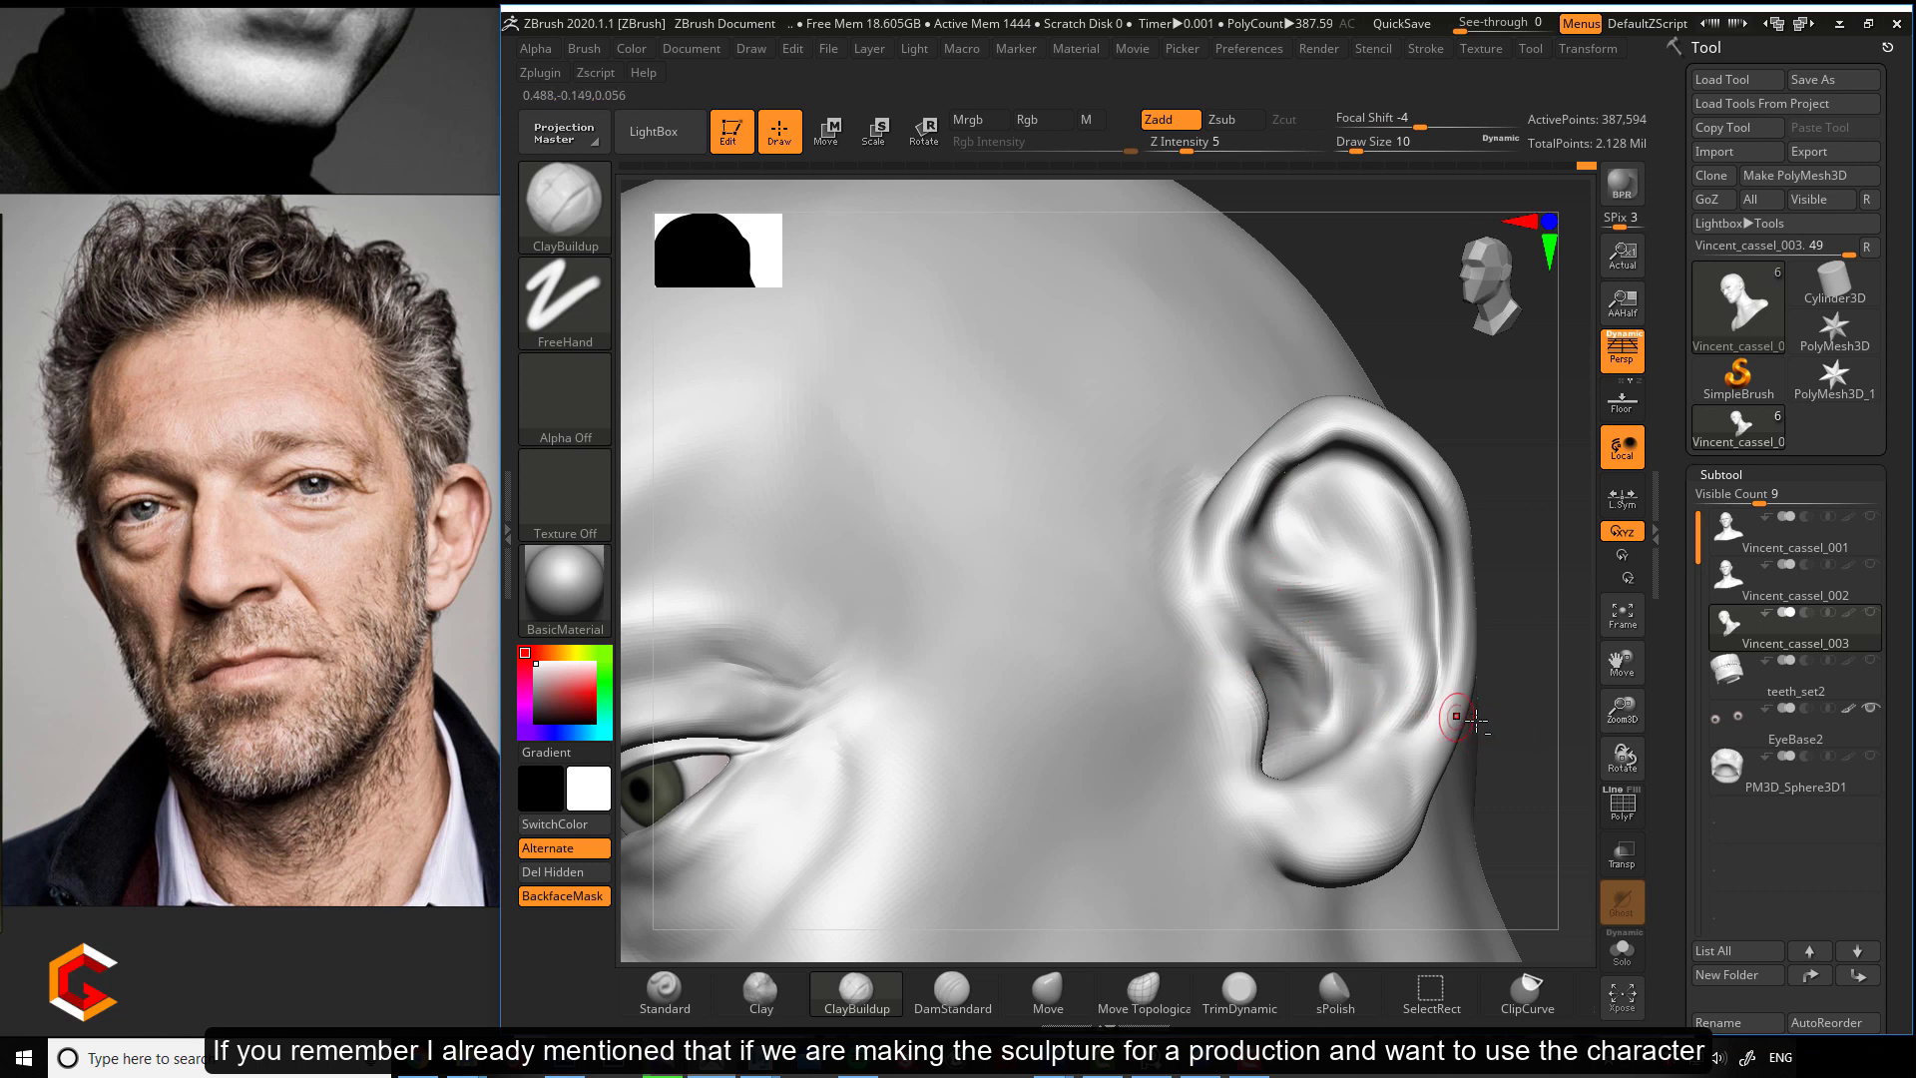
Build up the earlobe with ClayBuildup at draw size 22.
mouse_move(1511, 756)
left_mouse_down("alt")
mouse_move(1483, 653)
mouse_move(1458, 728)
left_mouse_up("alt")
key("bracketright")
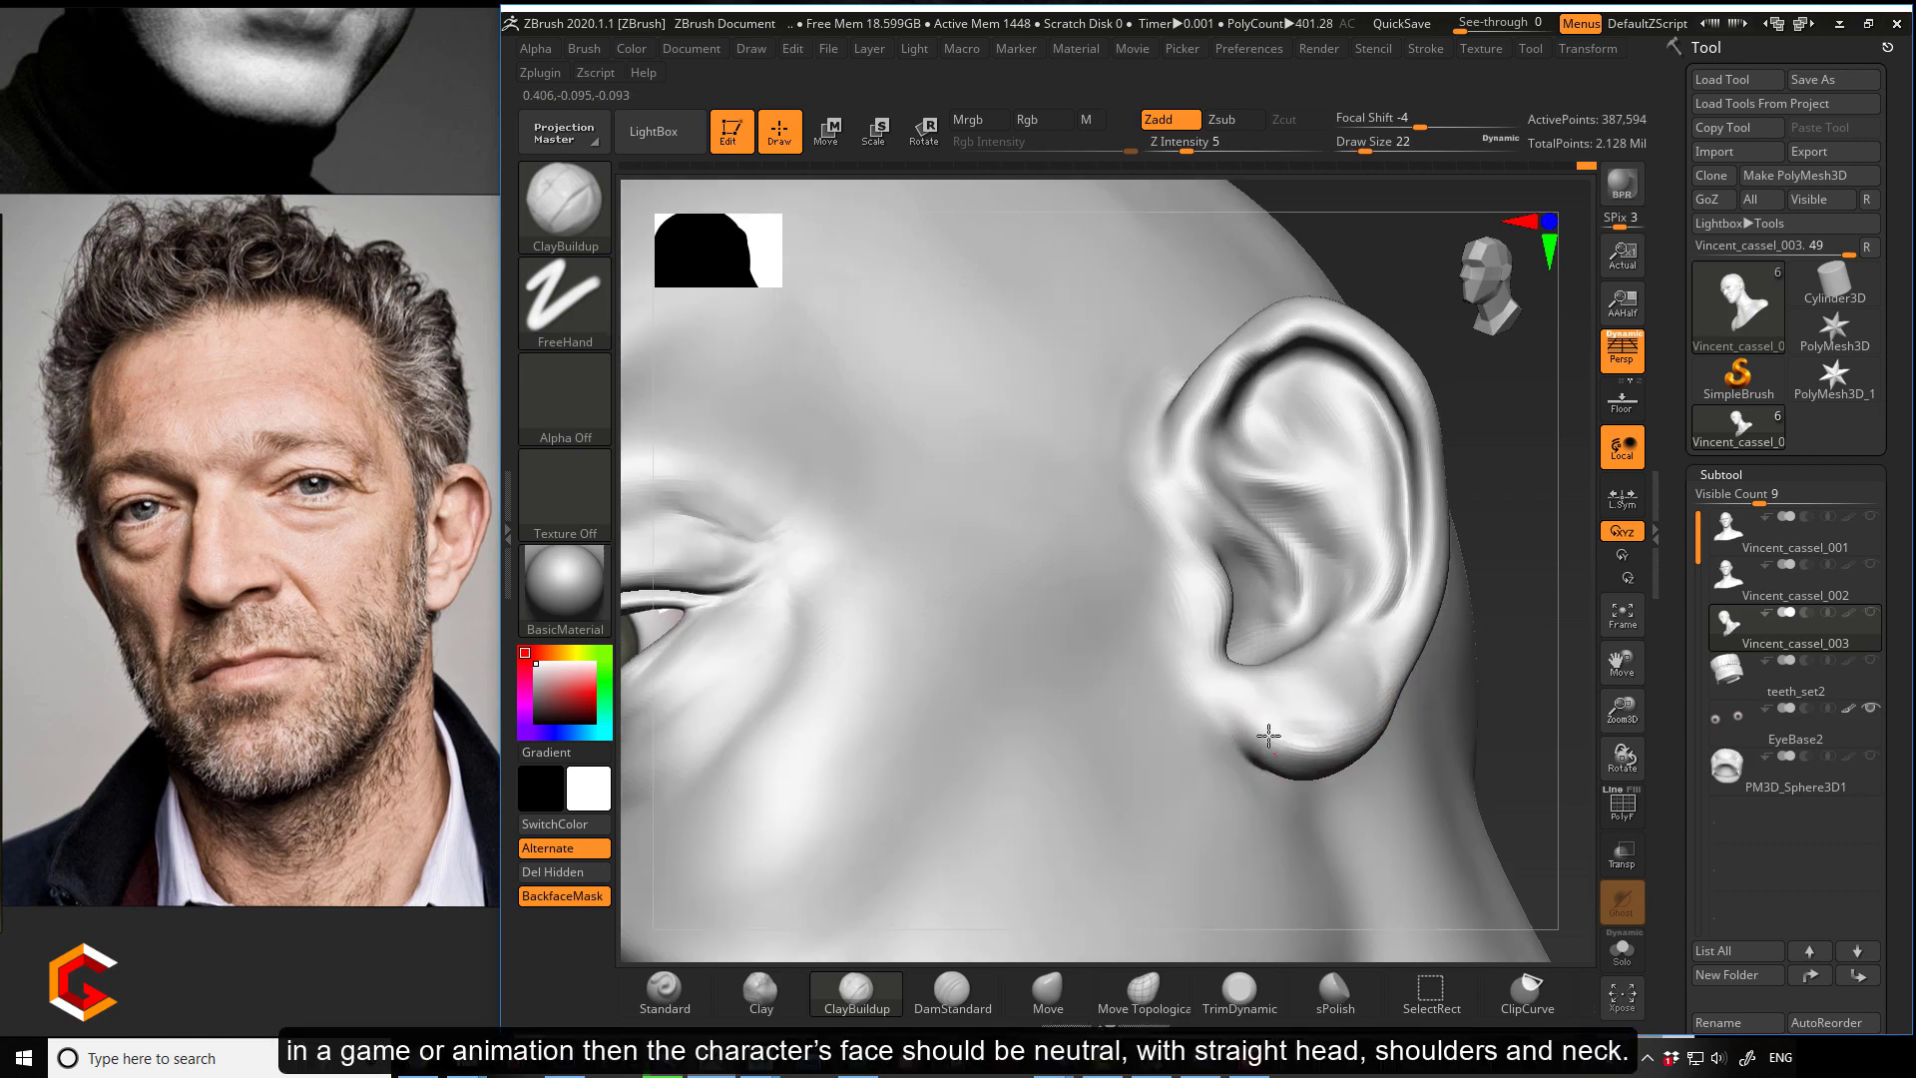
mouse_move(1268, 735)
left_mouse_down()
mouse_move(1325, 762)
mouse_move(1278, 723)
mouse_move(1343, 765)
mouse_move(1284, 710)
left_mouse_up()
key("bracketright")
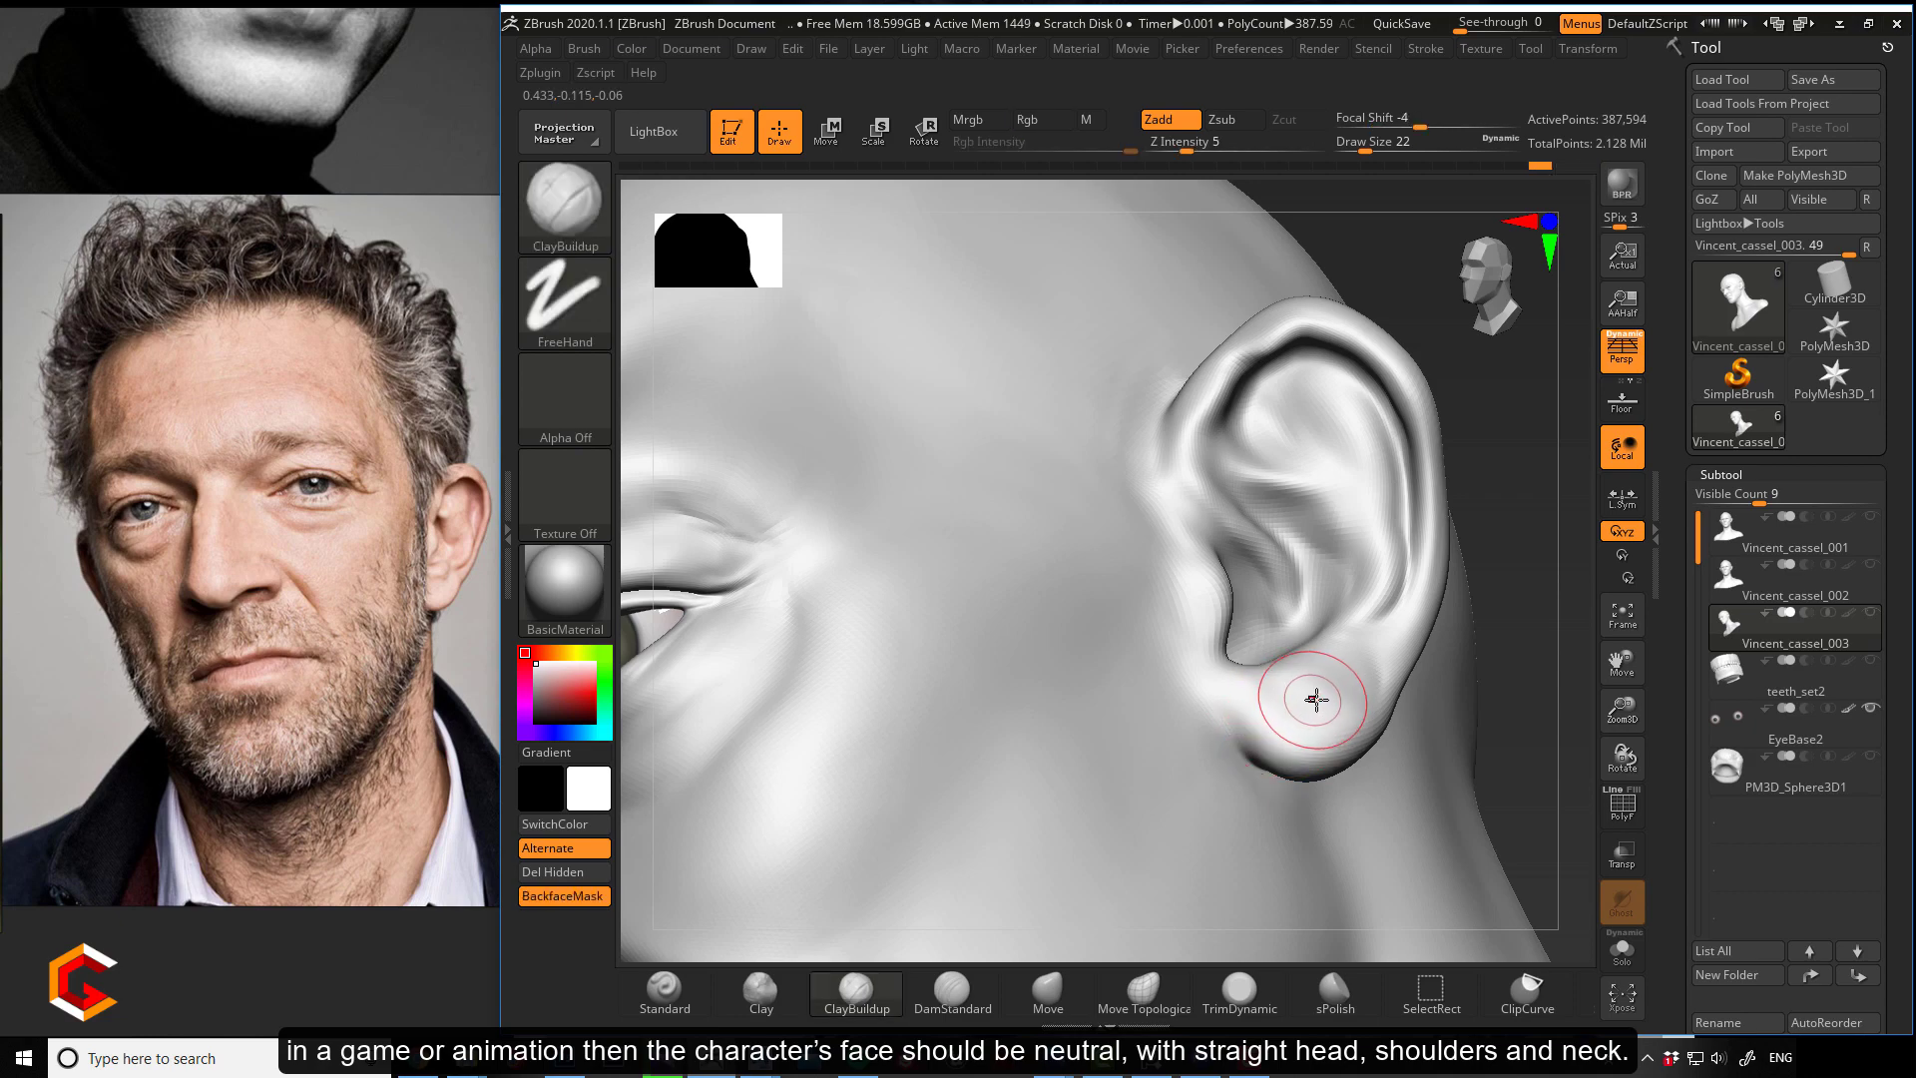
Shape the transition between the ear's lower inner fold and the lobe with ClayBuildup at draw size 10, smoothing the result.
key("bracketleft")
key("bracketleft")
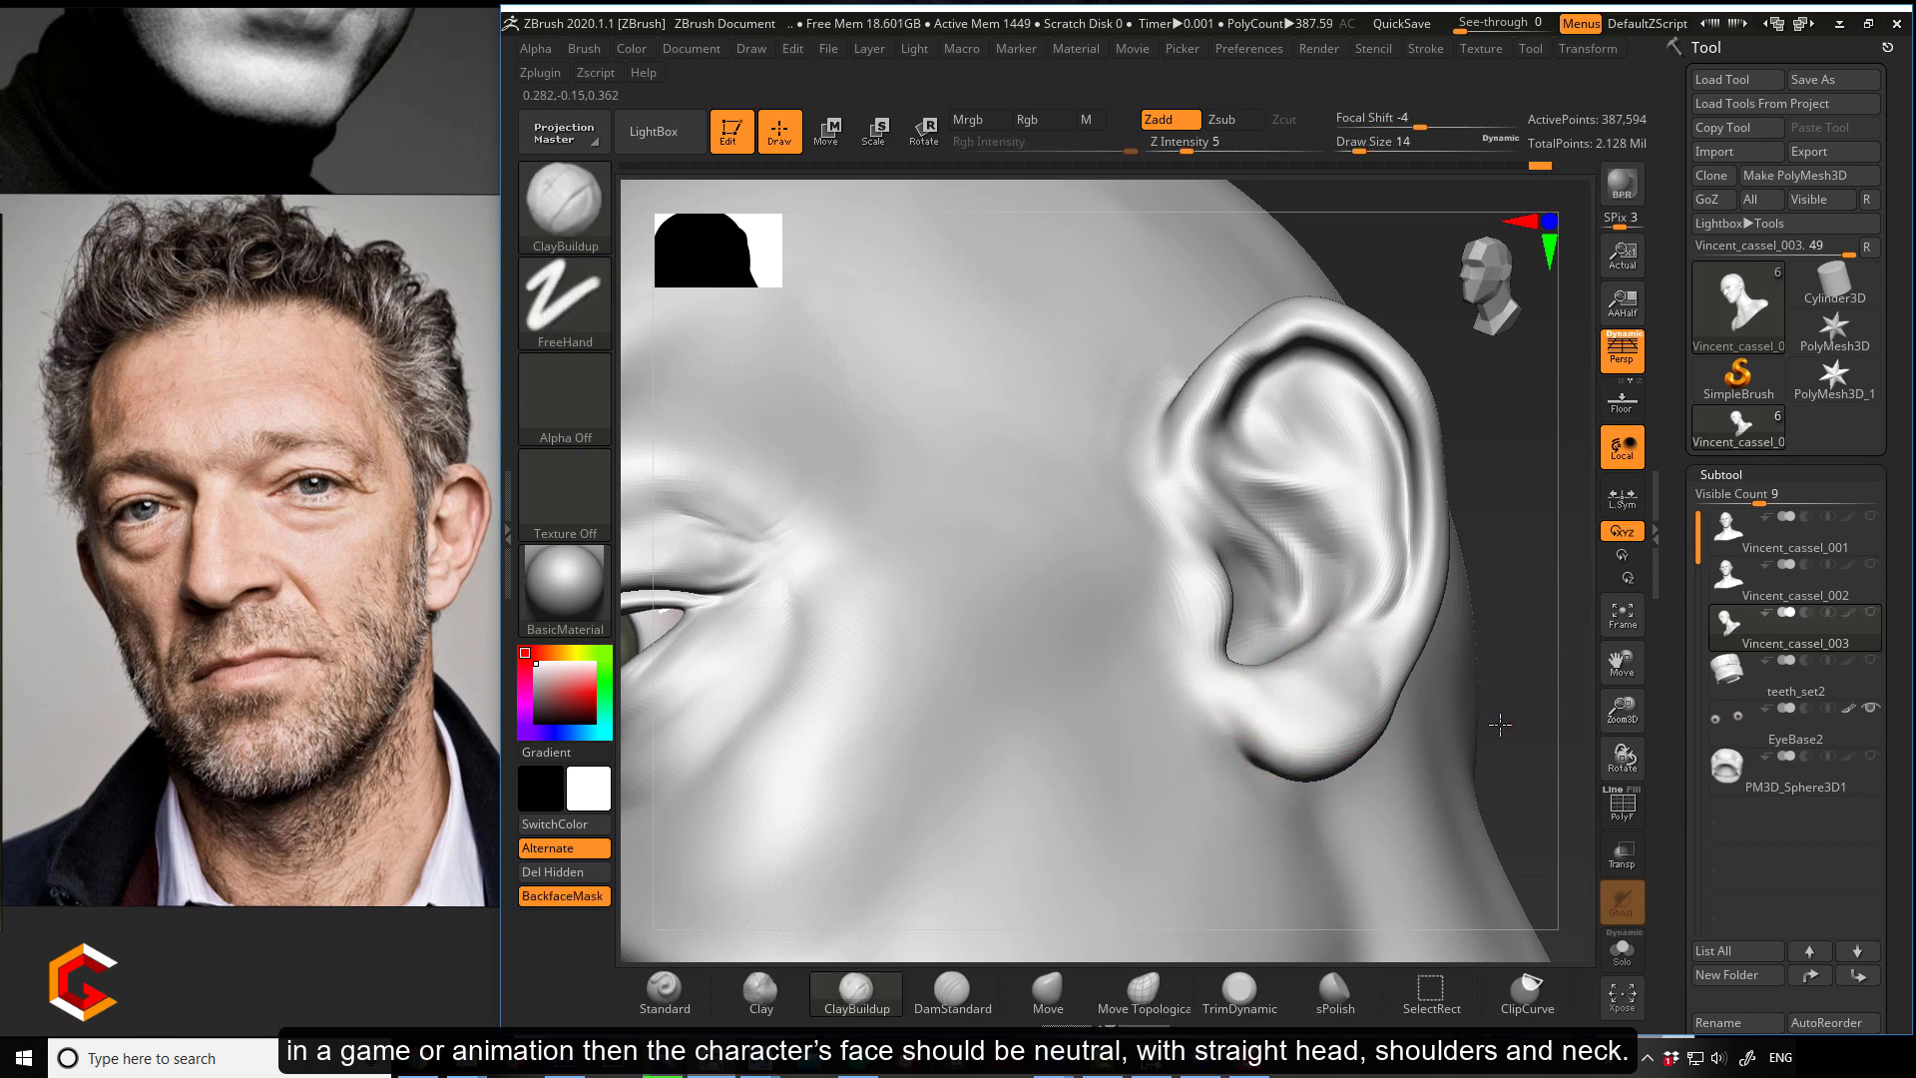
left_click_drag(1500, 725, 1493, 754)
key("bracketleft")
mouse_move(1264, 662)
left_mouse_down()
mouse_move(1301, 659)
mouse_move(1330, 614)
left_mouse_up()
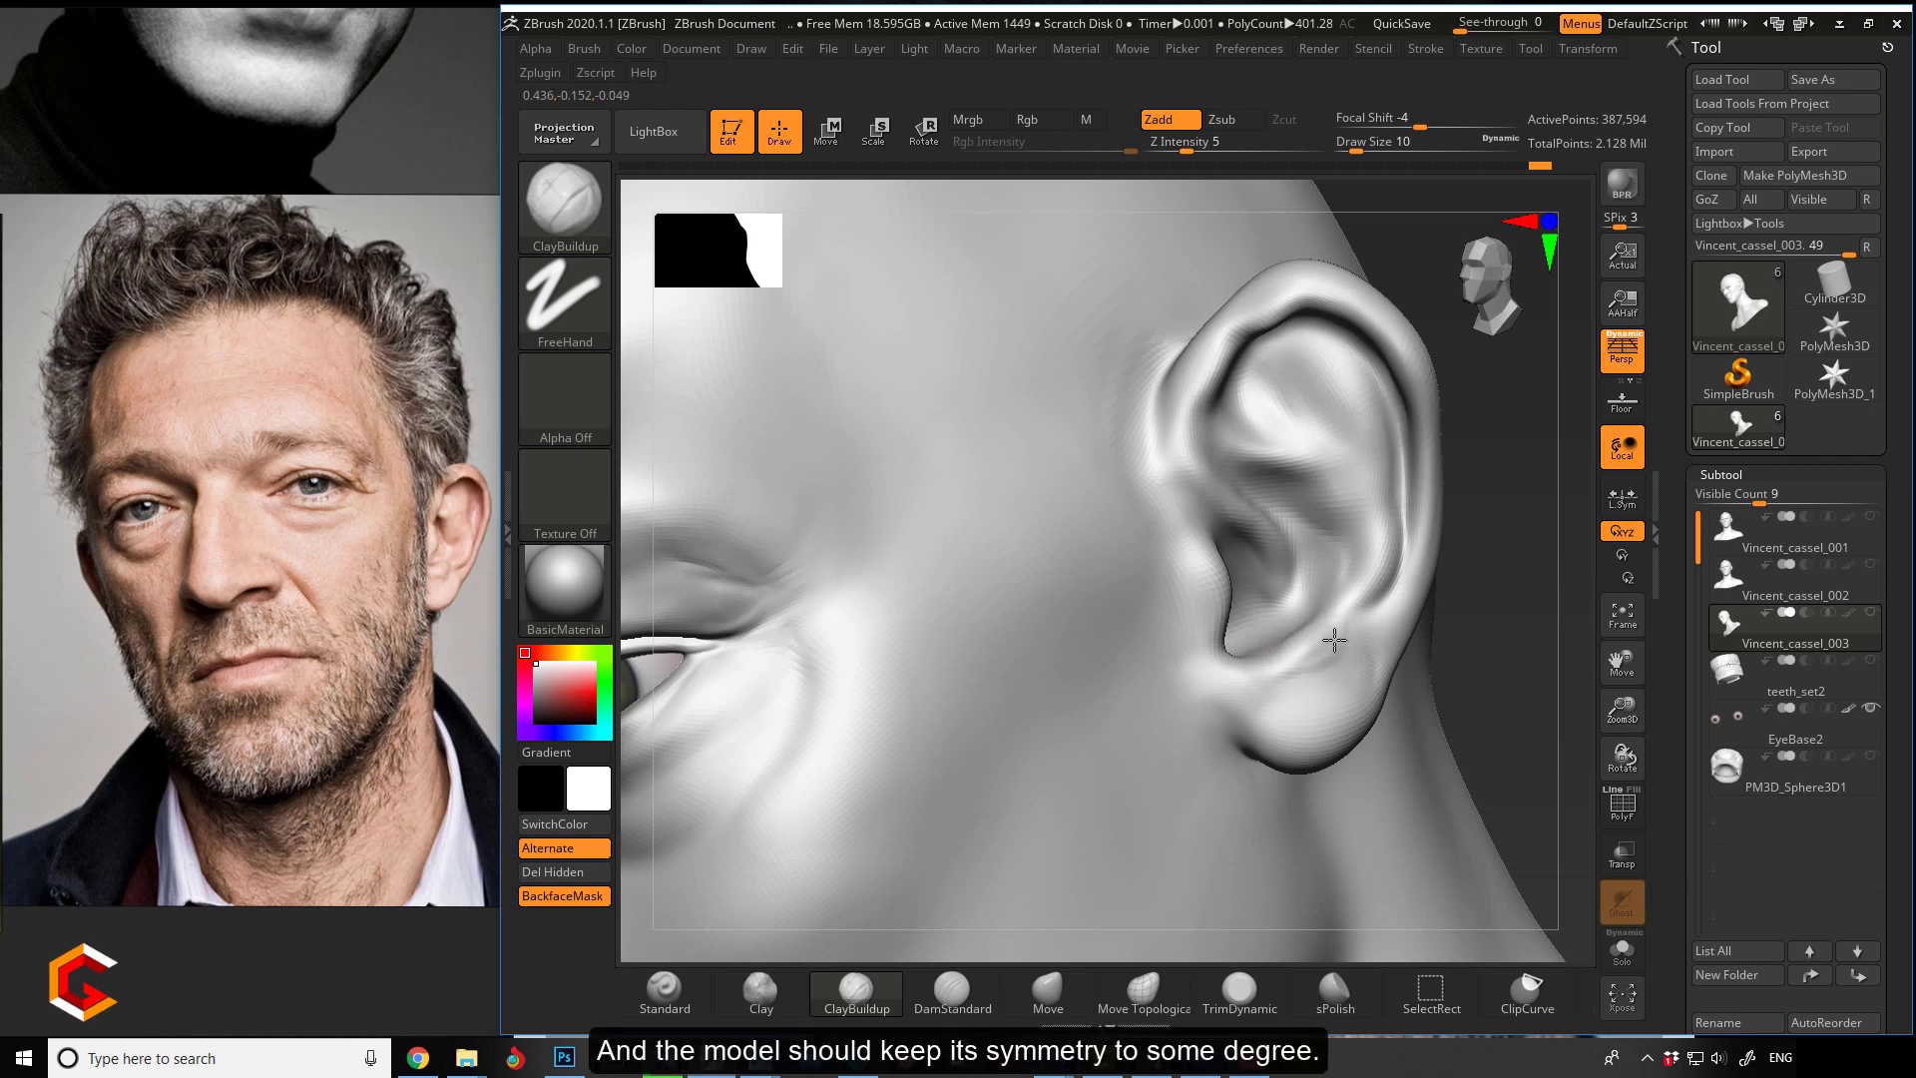
mouse_move(1337, 649)
left_mouse_down("shift")
mouse_move(1277, 669)
mouse_move(1331, 649)
mouse_move(1300, 651)
mouse_move(1291, 728)
mouse_move(1219, 673)
mouse_move(1198, 555)
left_mouse_up("shift")
key("shift")
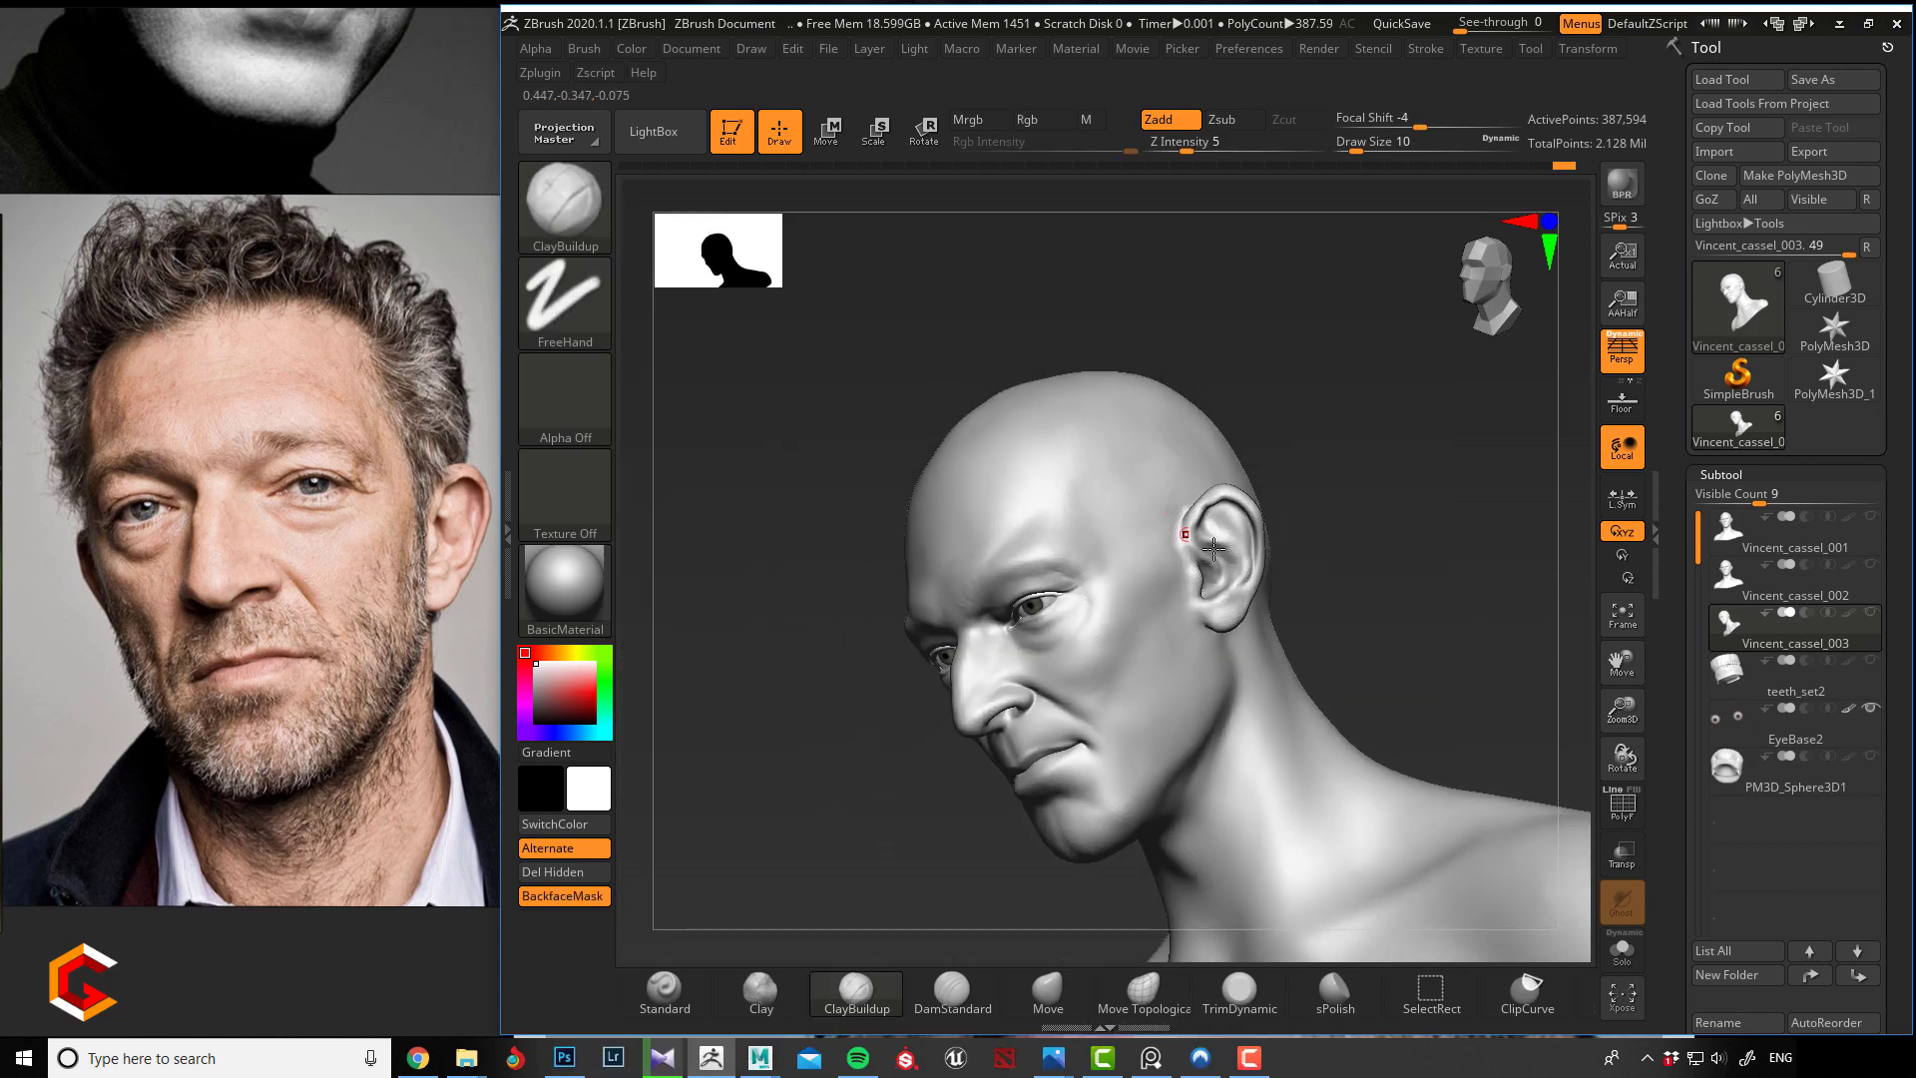
Smooth the back of the ear's outer rim at draw size 22.
left_click_drag(1447, 599, 1334, 569)
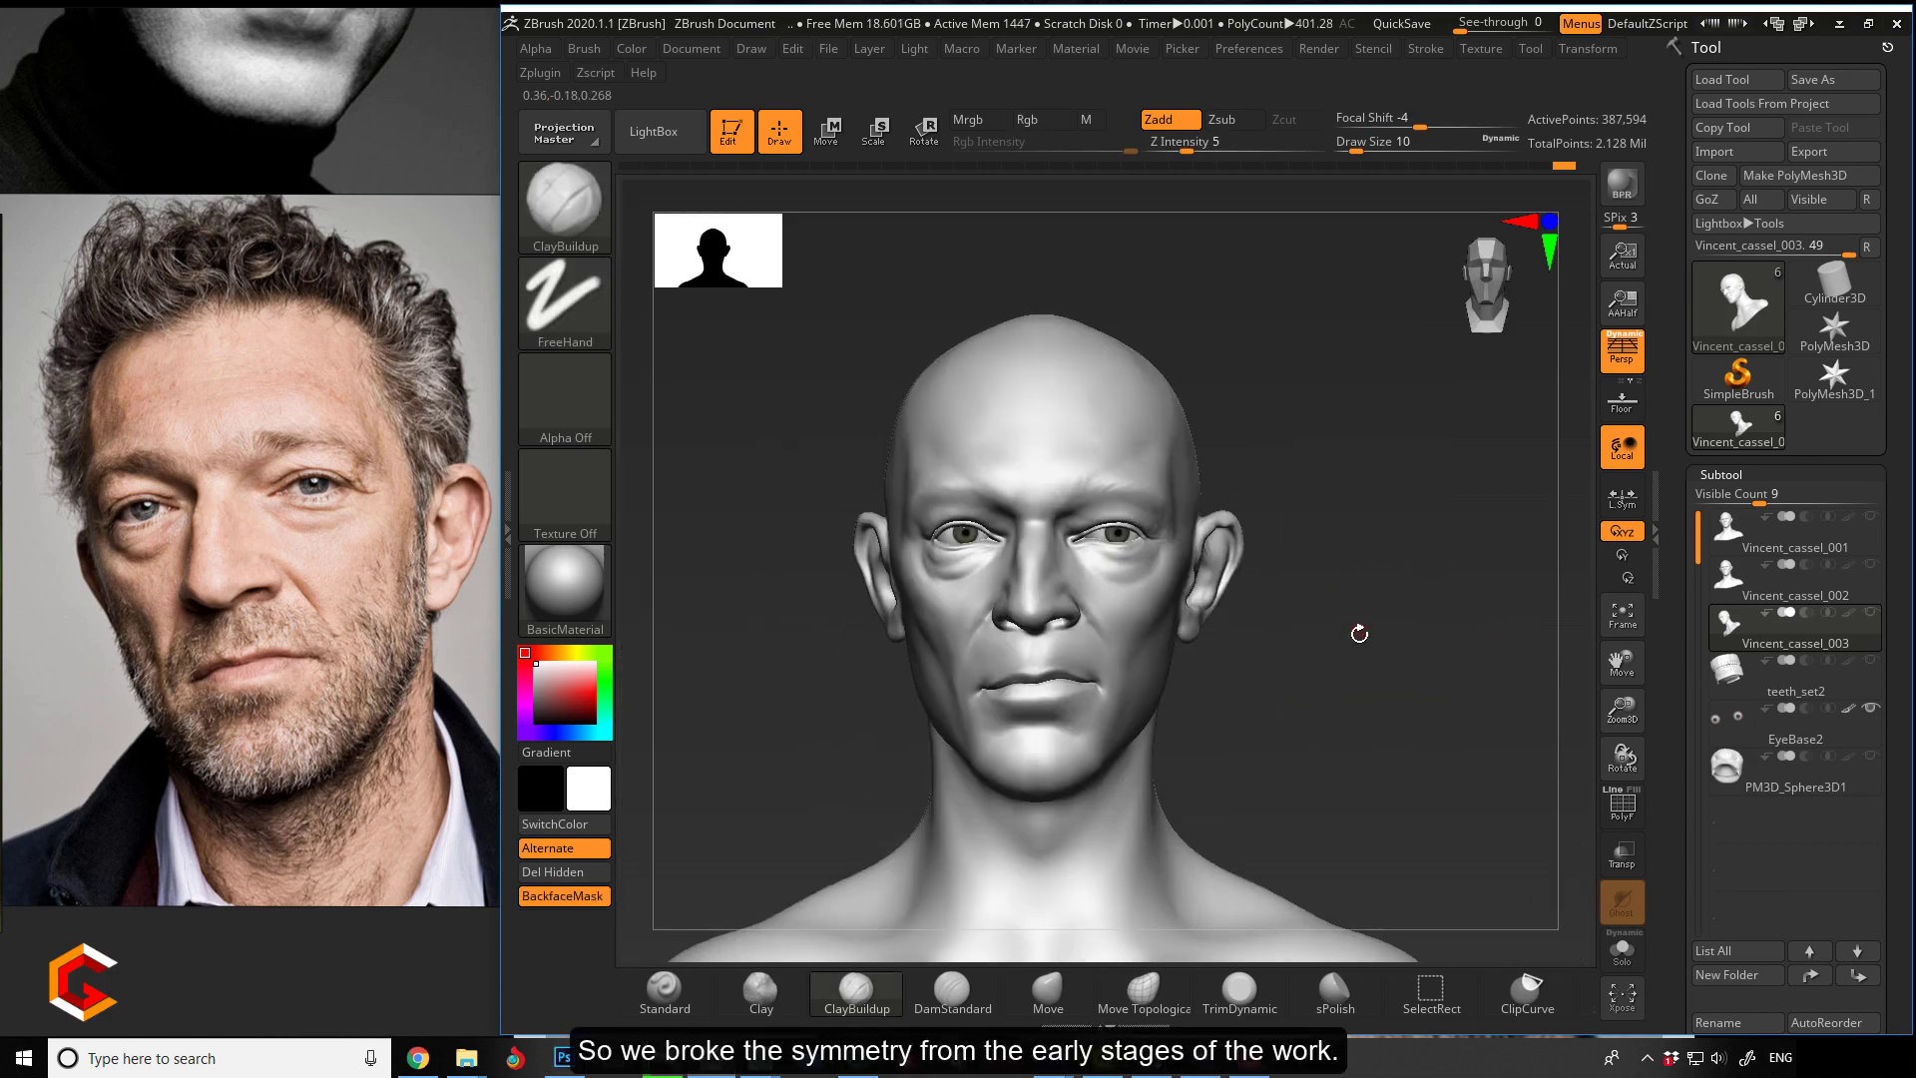
left_click_drag(1360, 633, 1048, 623)
left_click_drag(998, 539, 1045, 649, "alt")
mouse_move(788, 560)
left_mouse_down()
mouse_move(734, 467)
mouse_move(767, 466)
mouse_move(777, 439)
left_mouse_up()
key("shift")
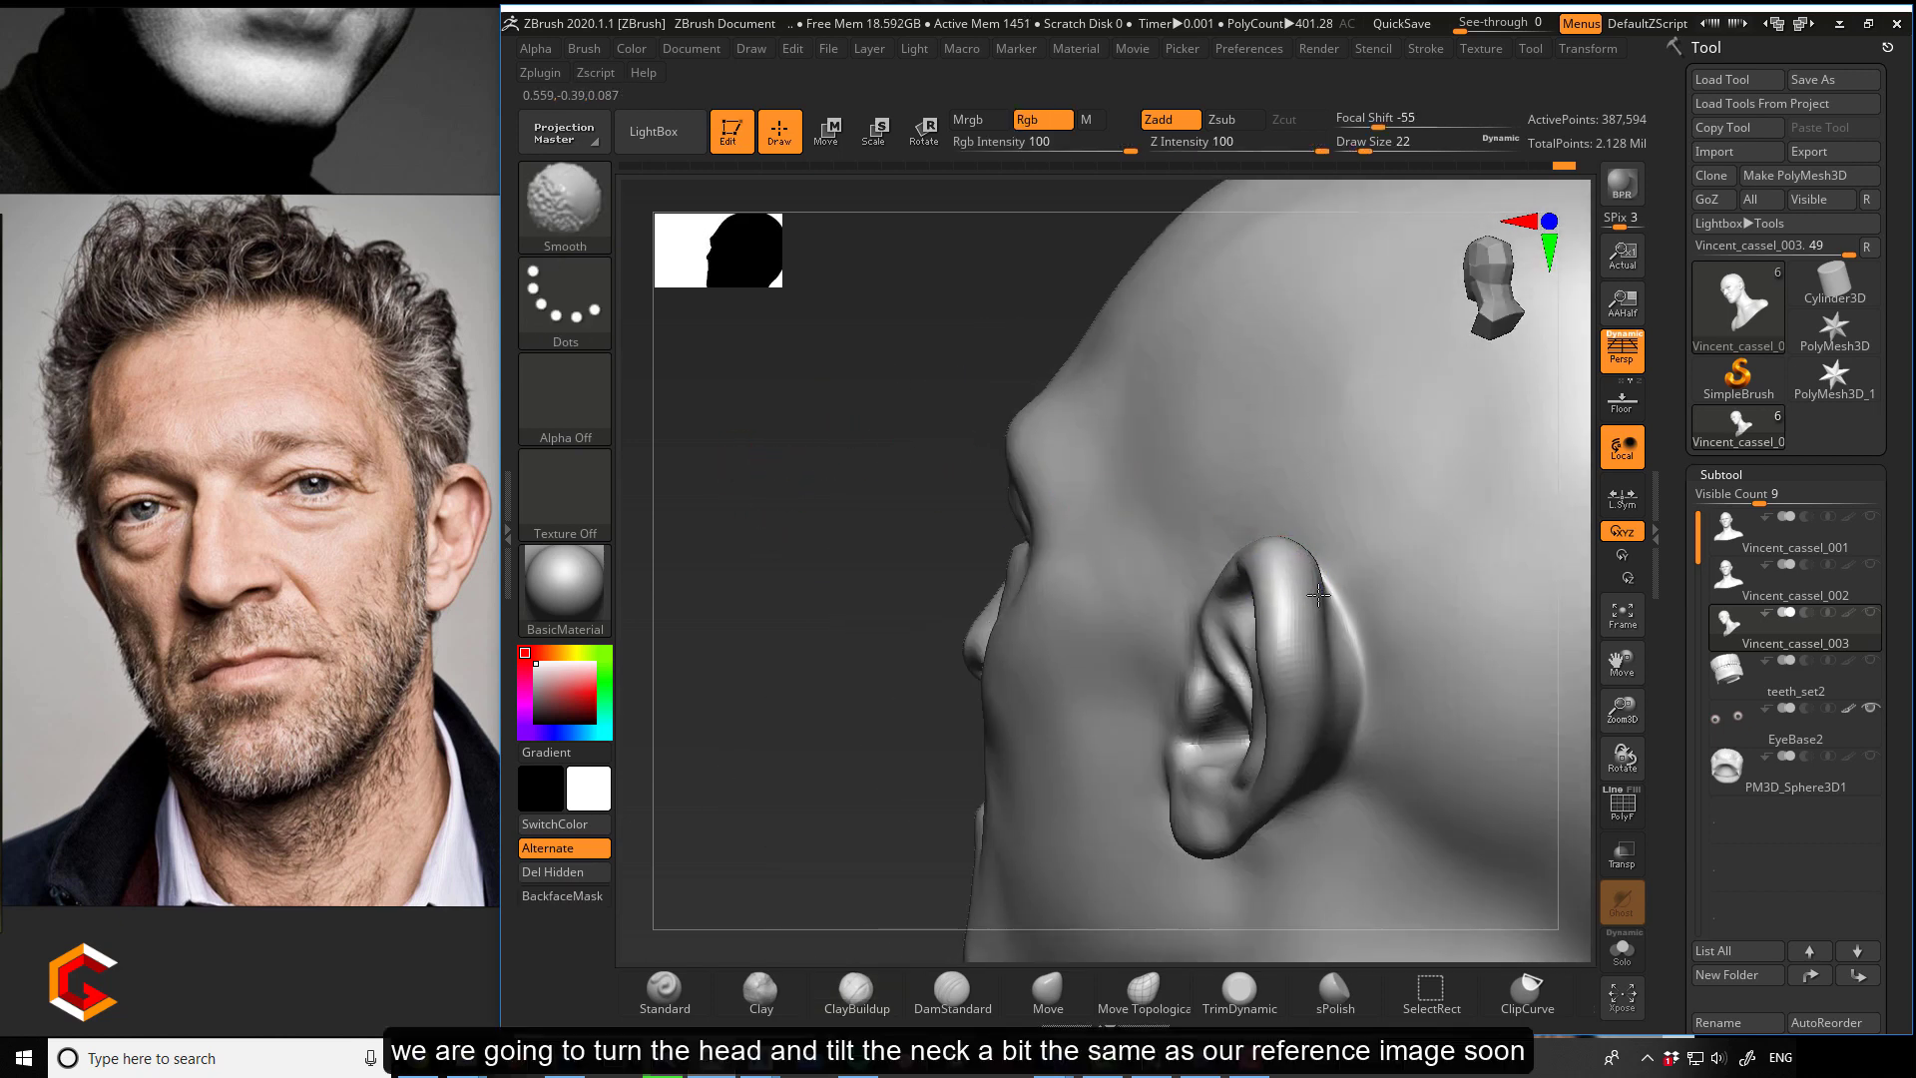
left_click_drag(935, 488, 863, 491)
mouse_move(1318, 631)
left_mouse_down()
mouse_move(1331, 621)
mouse_move(1329, 691)
left_mouse_up()
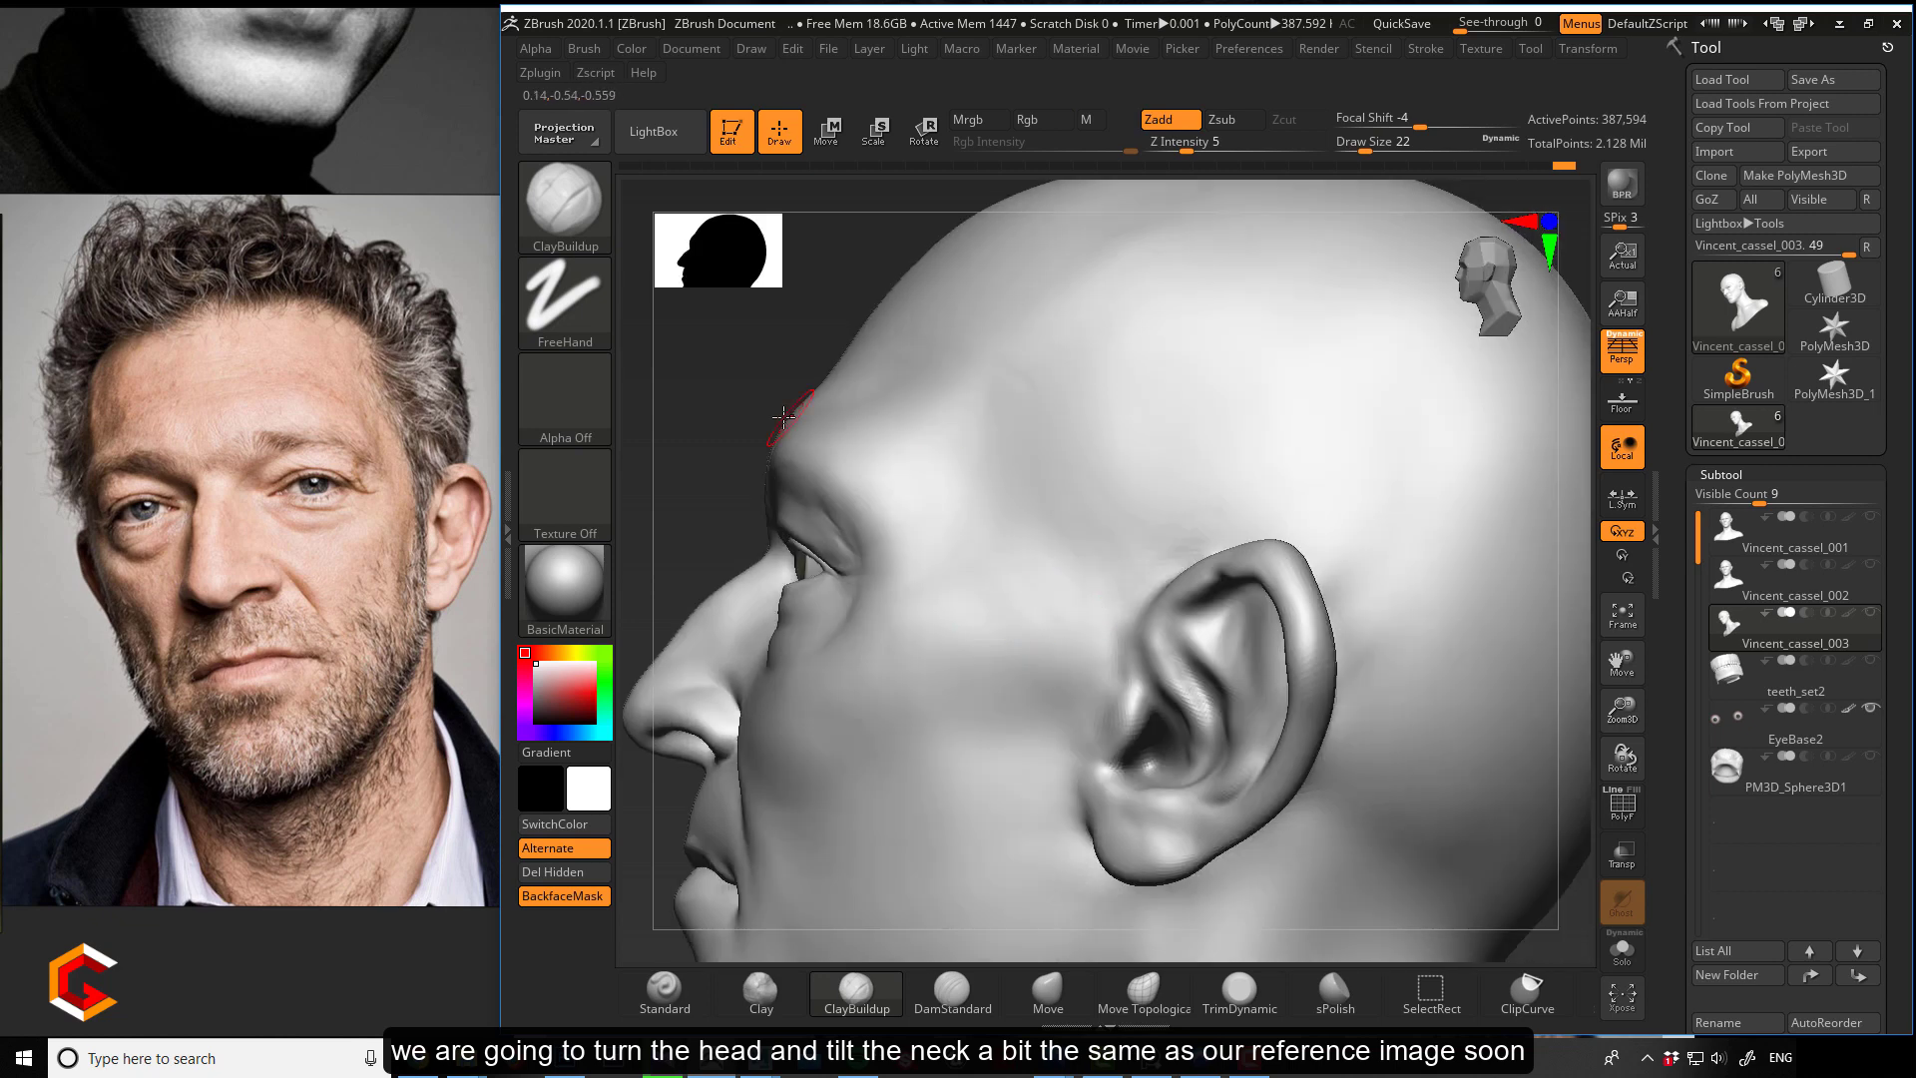
Paint a mask over the whole ear, front and back, with MaskPen at draw size 30.
mouse_move(759, 469)
left_mouse_down()
mouse_move(728, 427)
mouse_move(743, 390)
left_mouse_up()
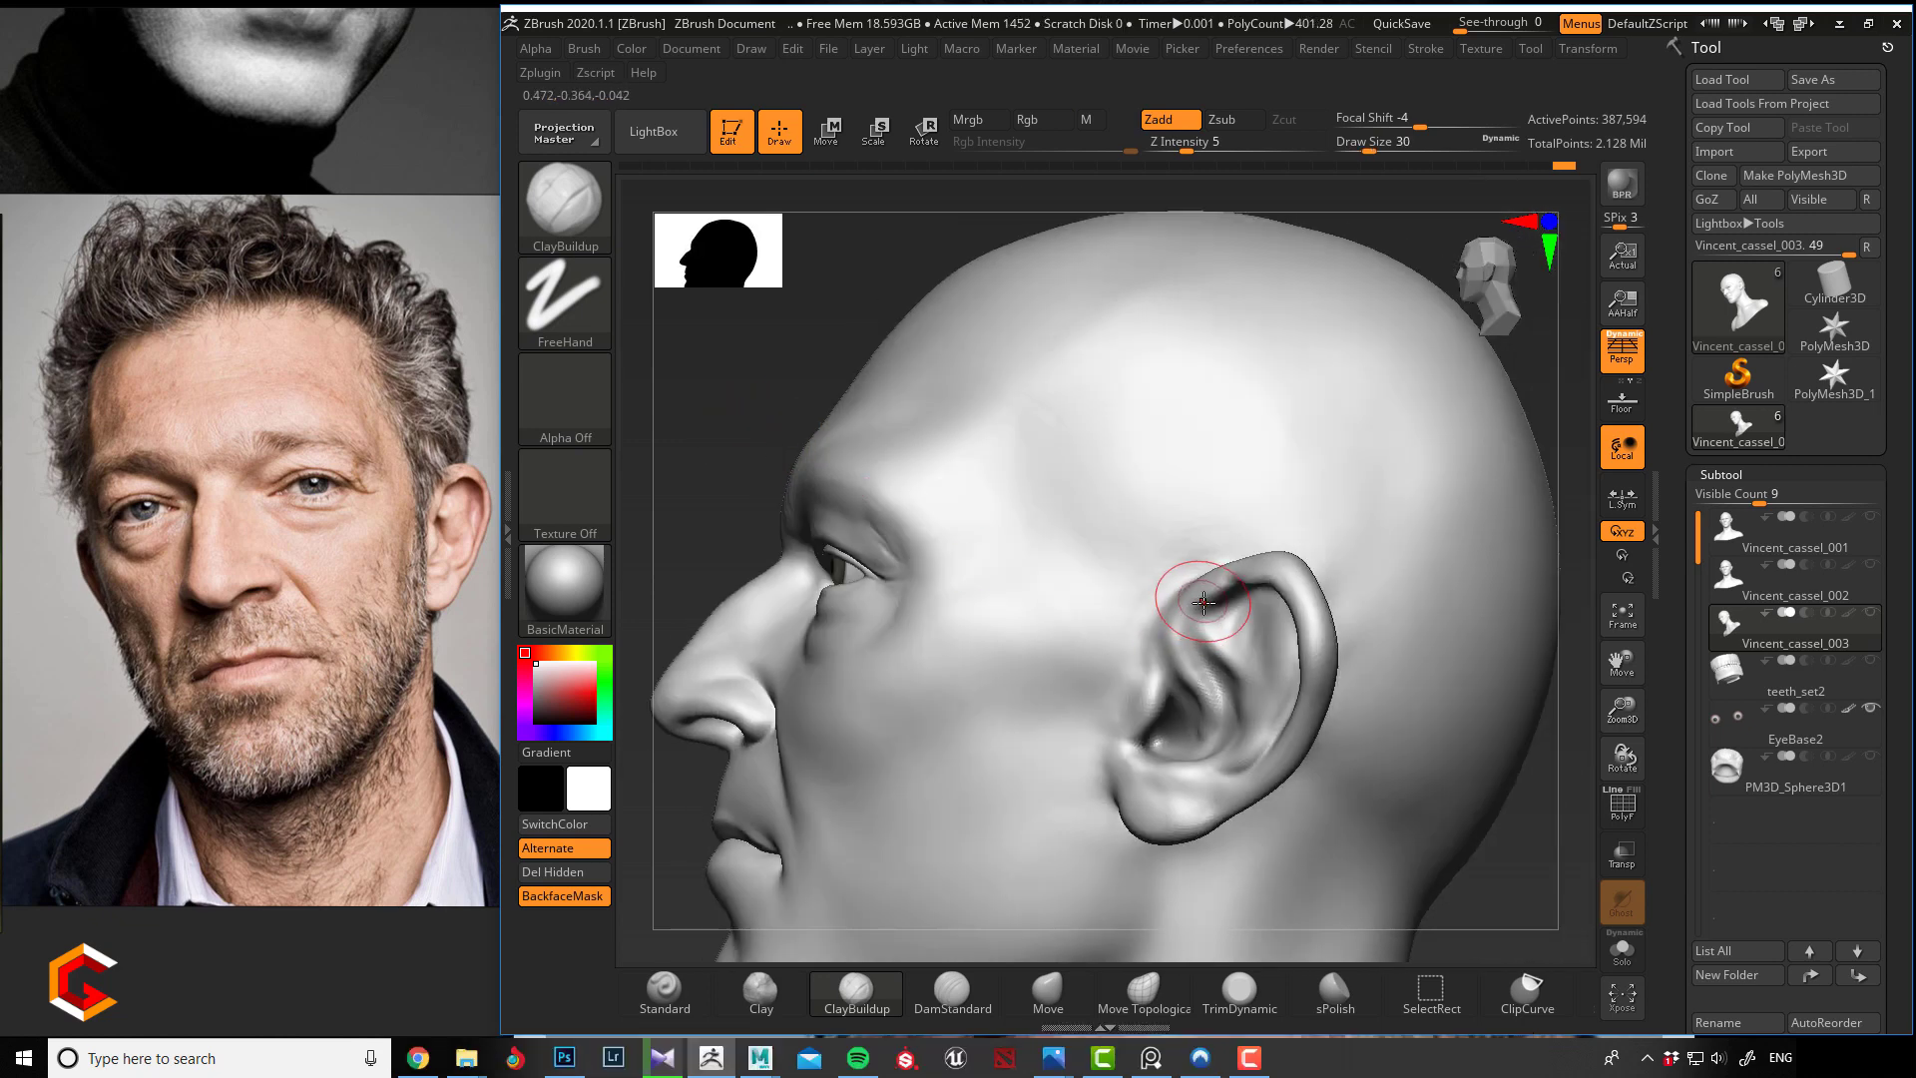
mouse_move(1204, 602)
left_mouse_down("ctrl")
mouse_move(1243, 574)
mouse_move(1299, 584)
mouse_move(1322, 670)
mouse_move(1255, 769)
mouse_move(1172, 813)
mouse_move(1127, 774)
mouse_move(1239, 785)
left_mouse_up("ctrl")
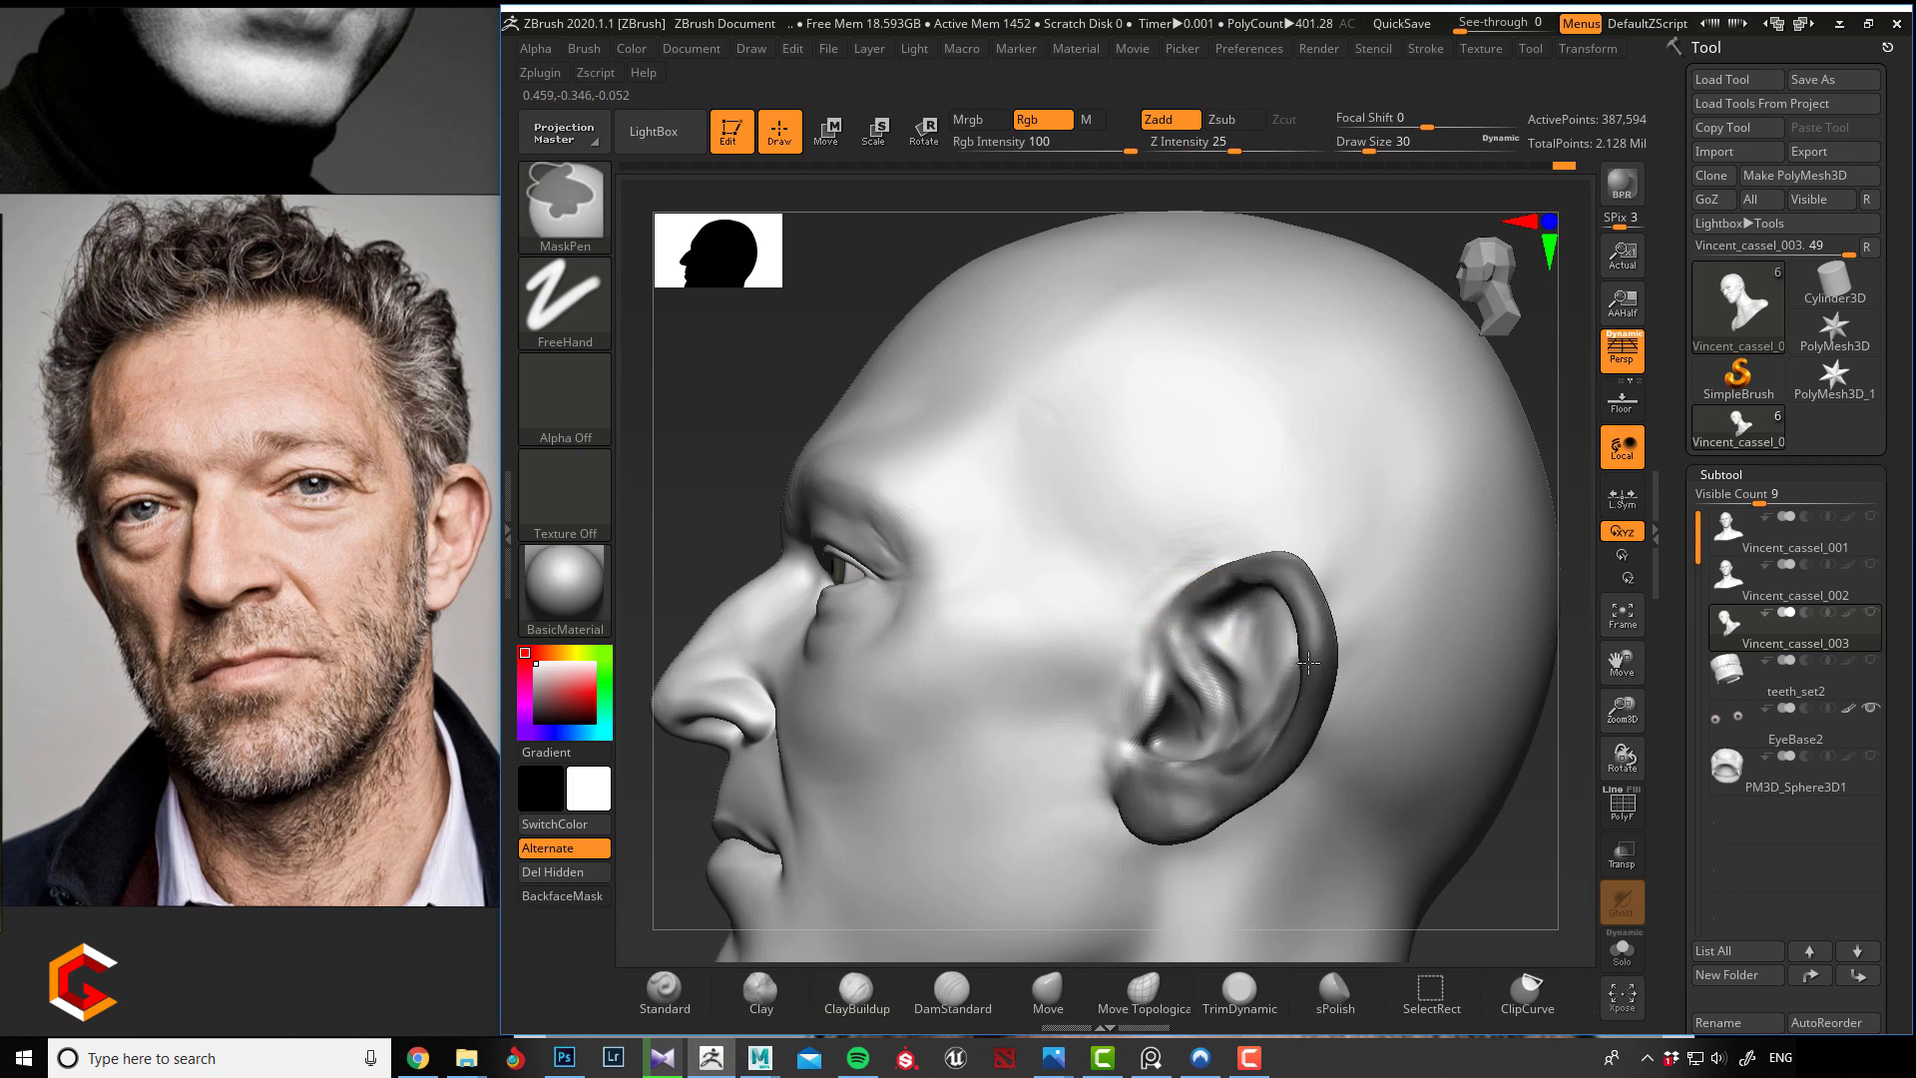
mouse_move(1308, 661)
left_mouse_down("ctrl")
mouse_move(1230, 595)
mouse_move(1183, 639)
left_mouse_up("ctrl")
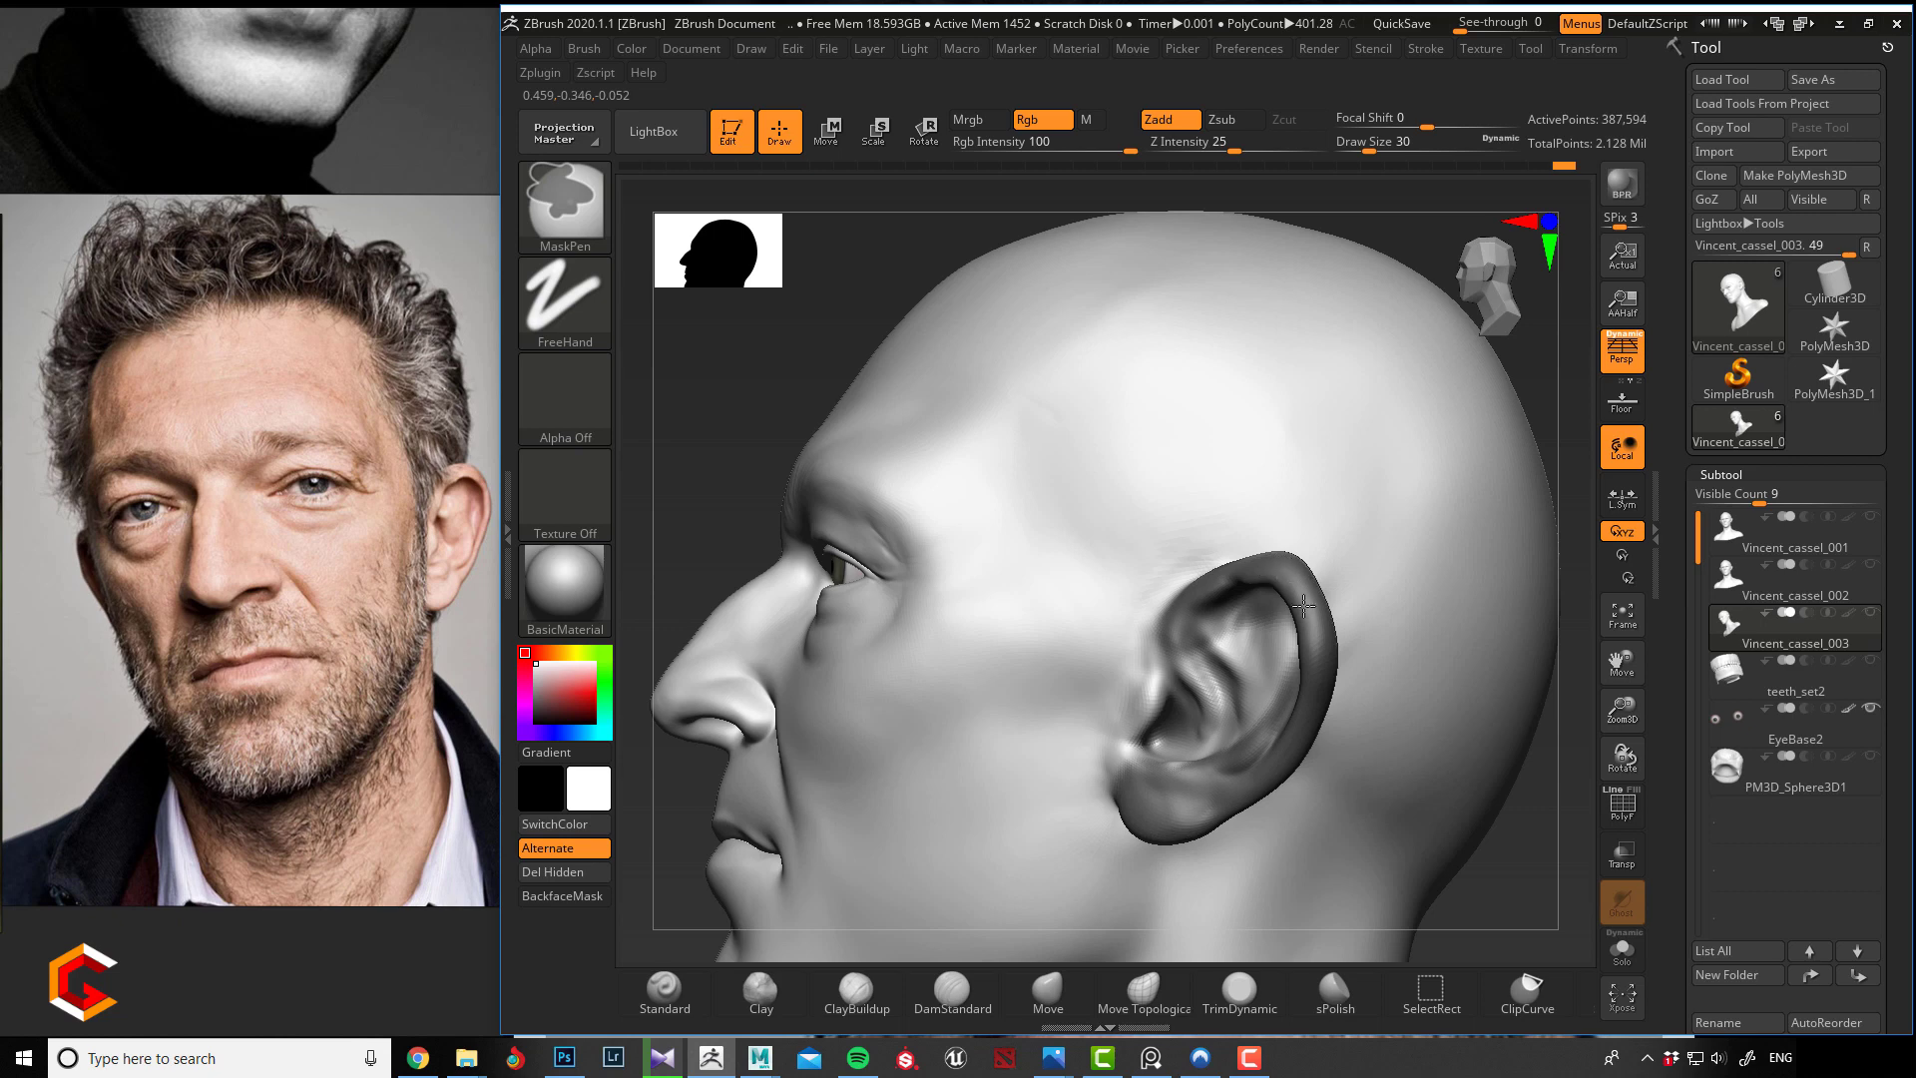
mouse_move(1510, 868)
left_mouse_down()
mouse_move(1198, 599)
mouse_move(1215, 751)
left_mouse_up()
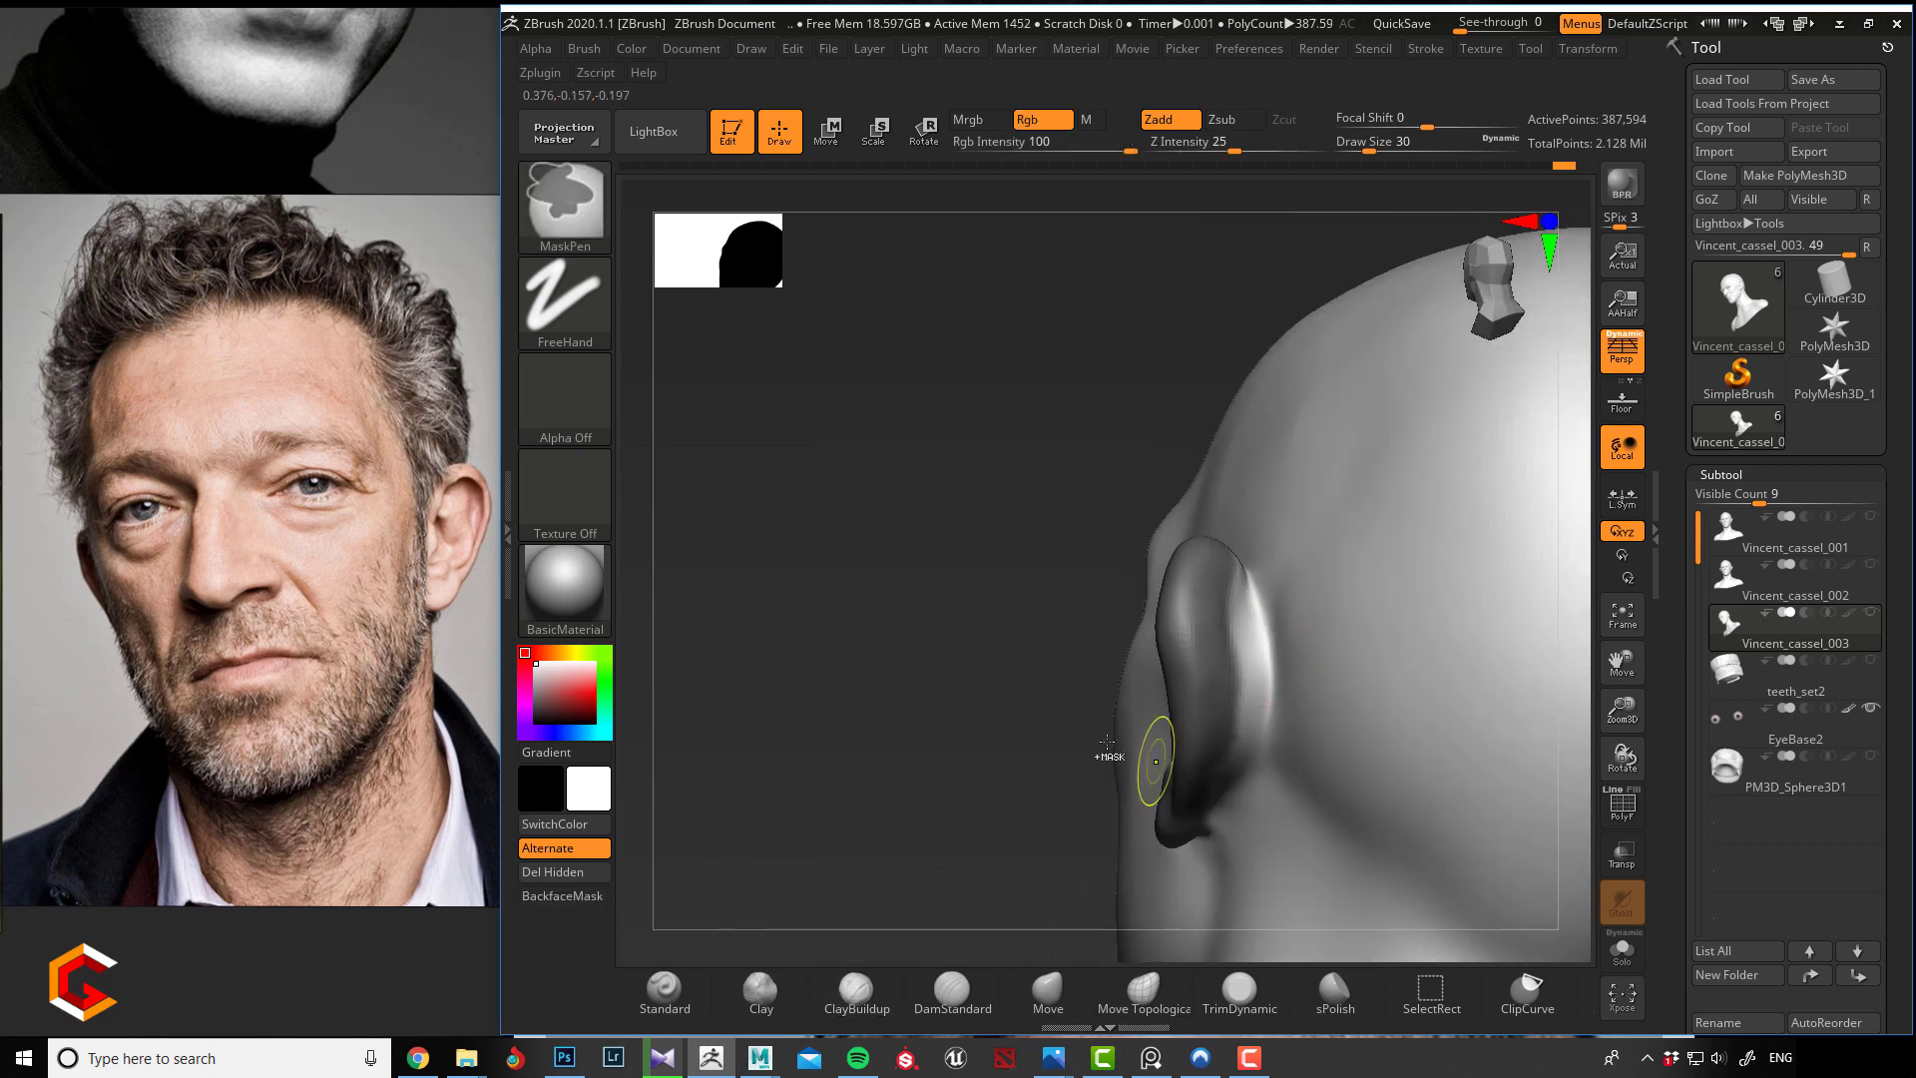
left_click_drag(1078, 727, 1142, 799)
left_click_drag(1201, 862, 1206, 784, "ctrl")
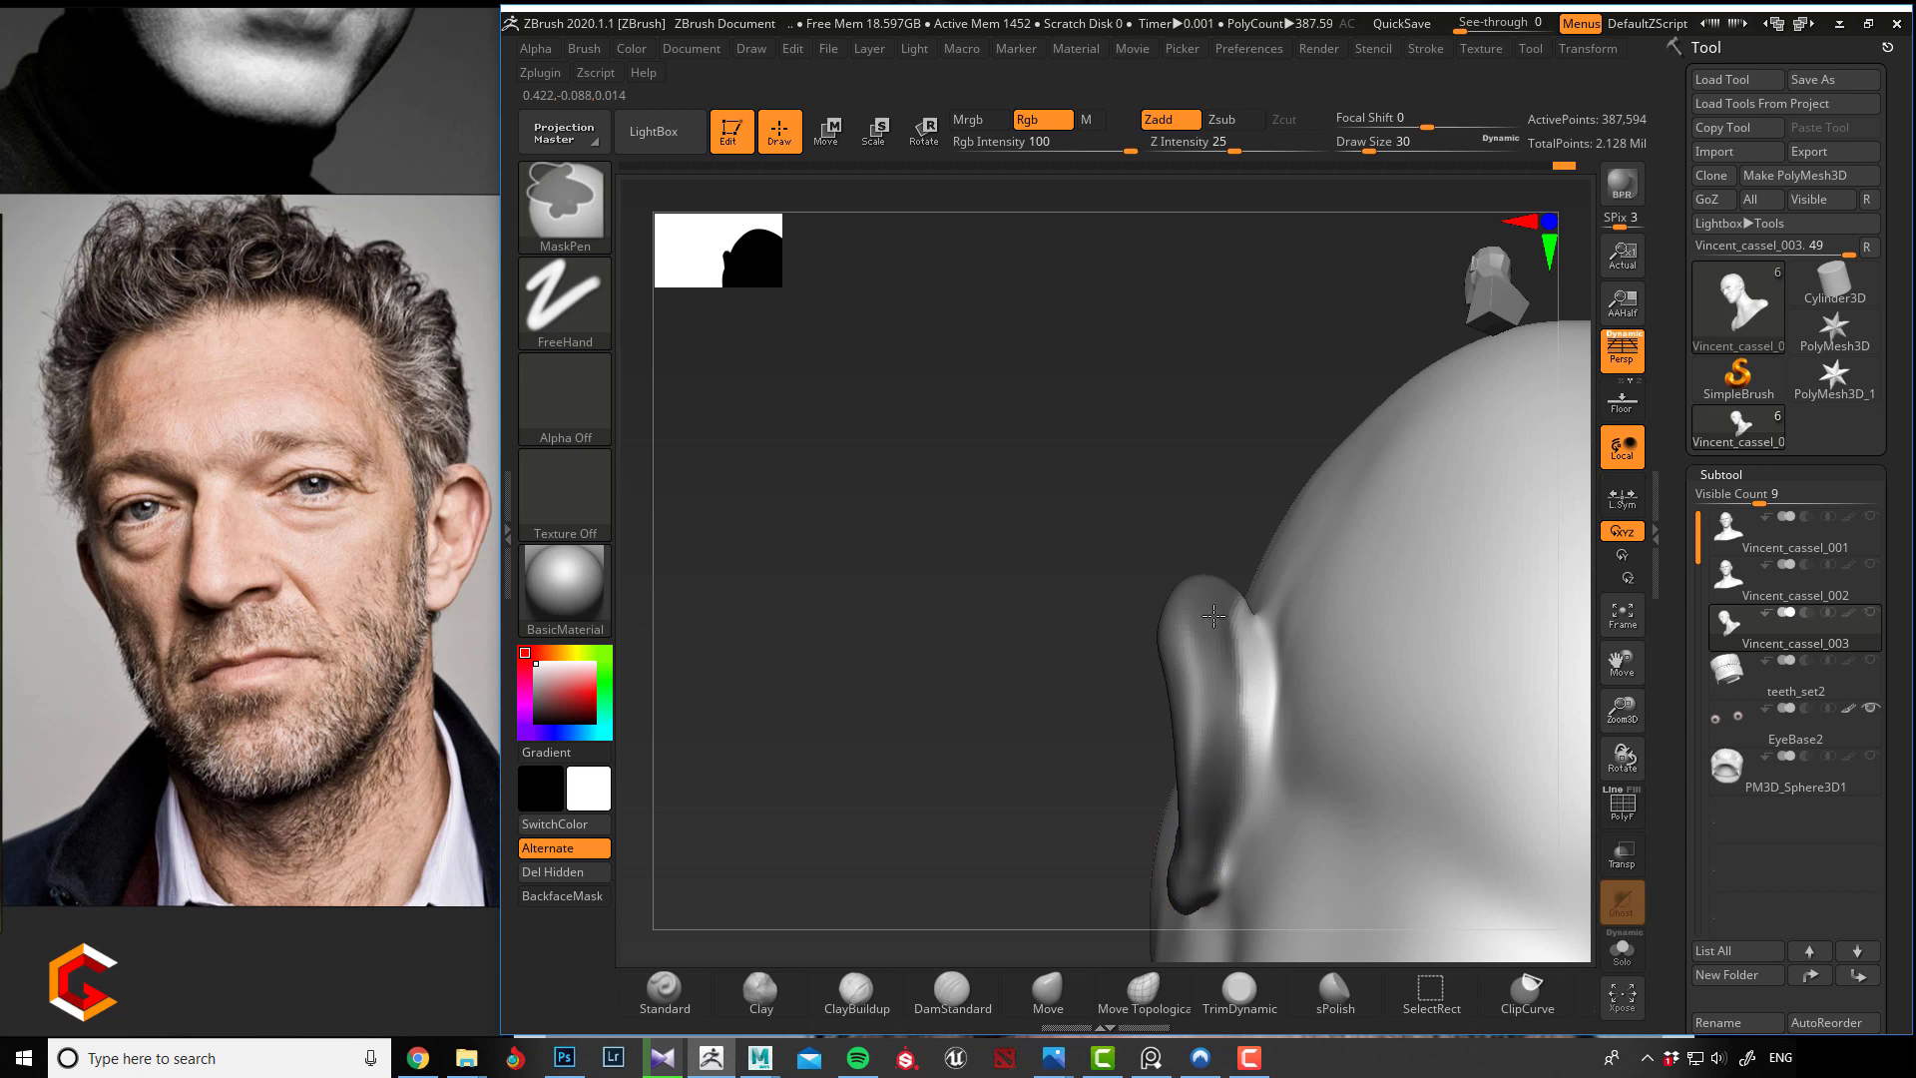
left_click_drag(983, 623, 1078, 668)
Check the ear mask for gaps and invert it so only the ear stays editable.
left_click(751, 392, "ctrl")
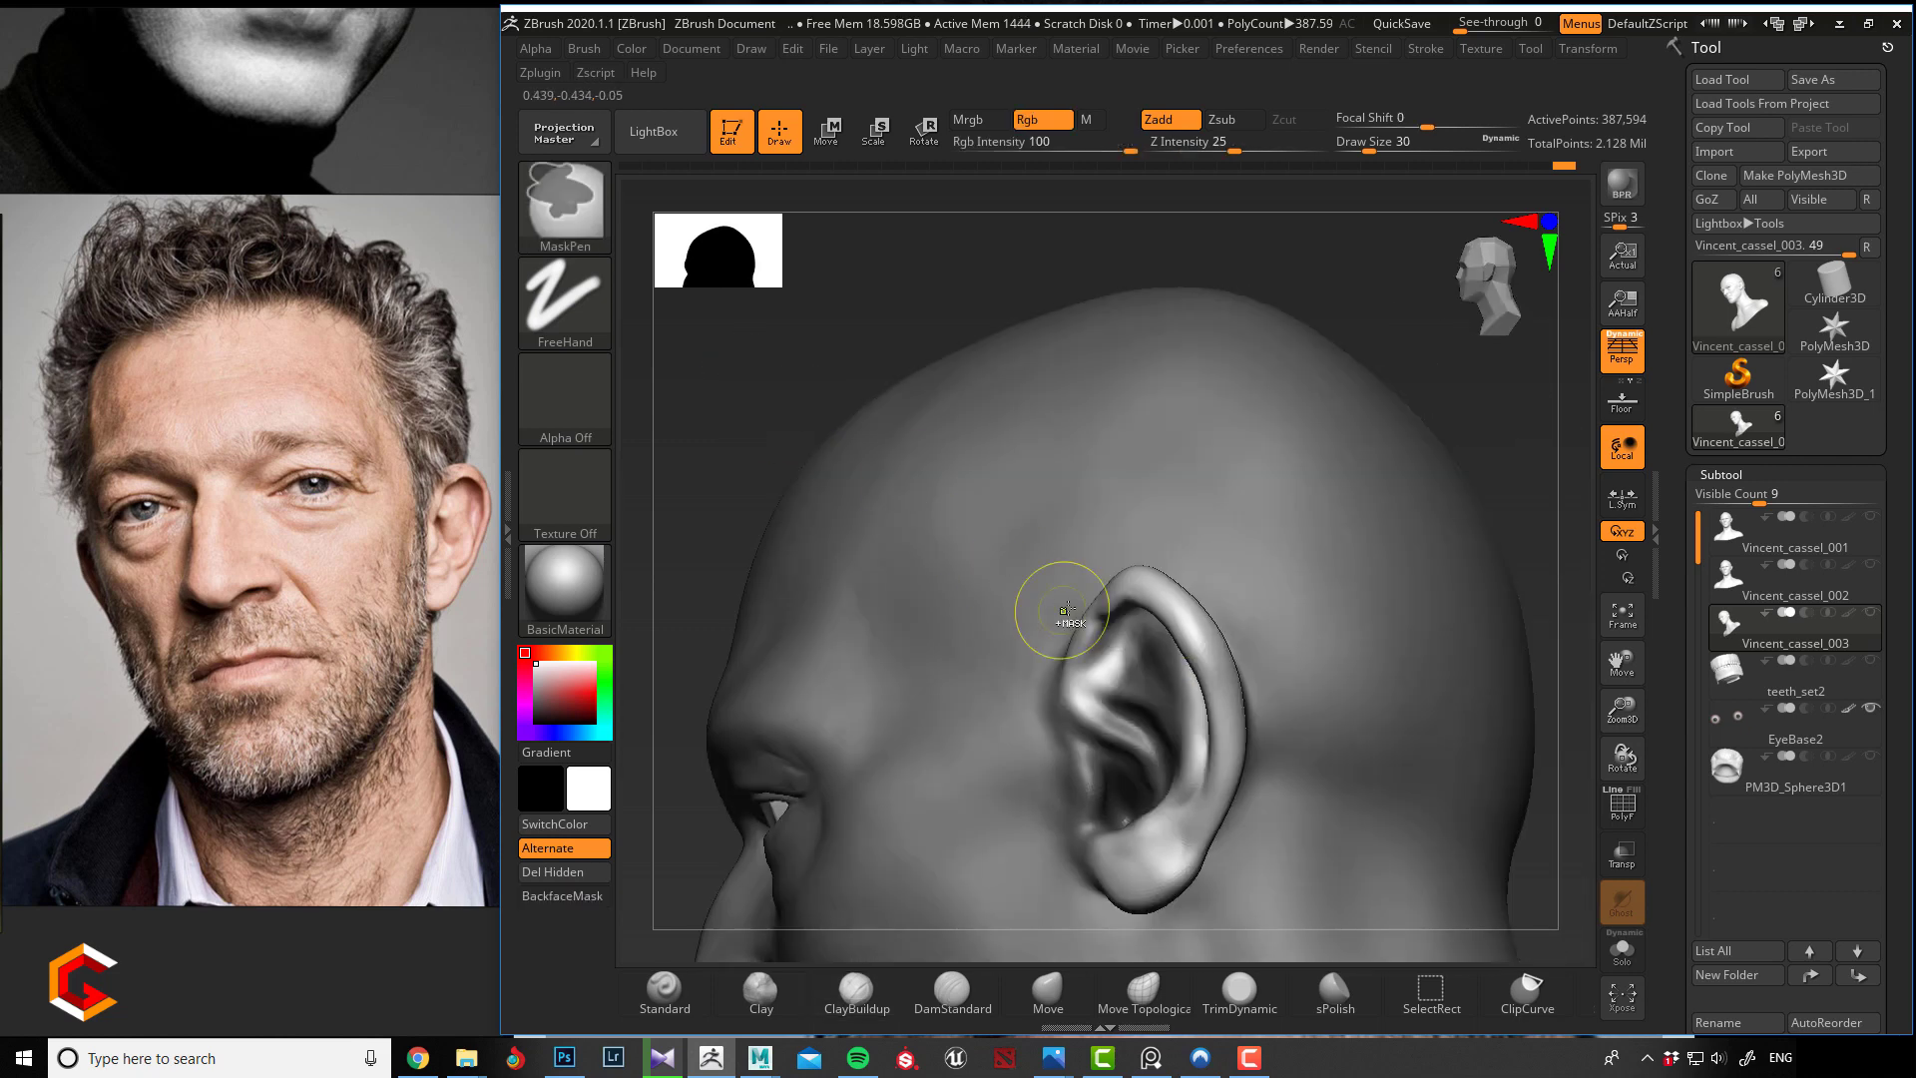
left_click(779, 400, "ctrl")
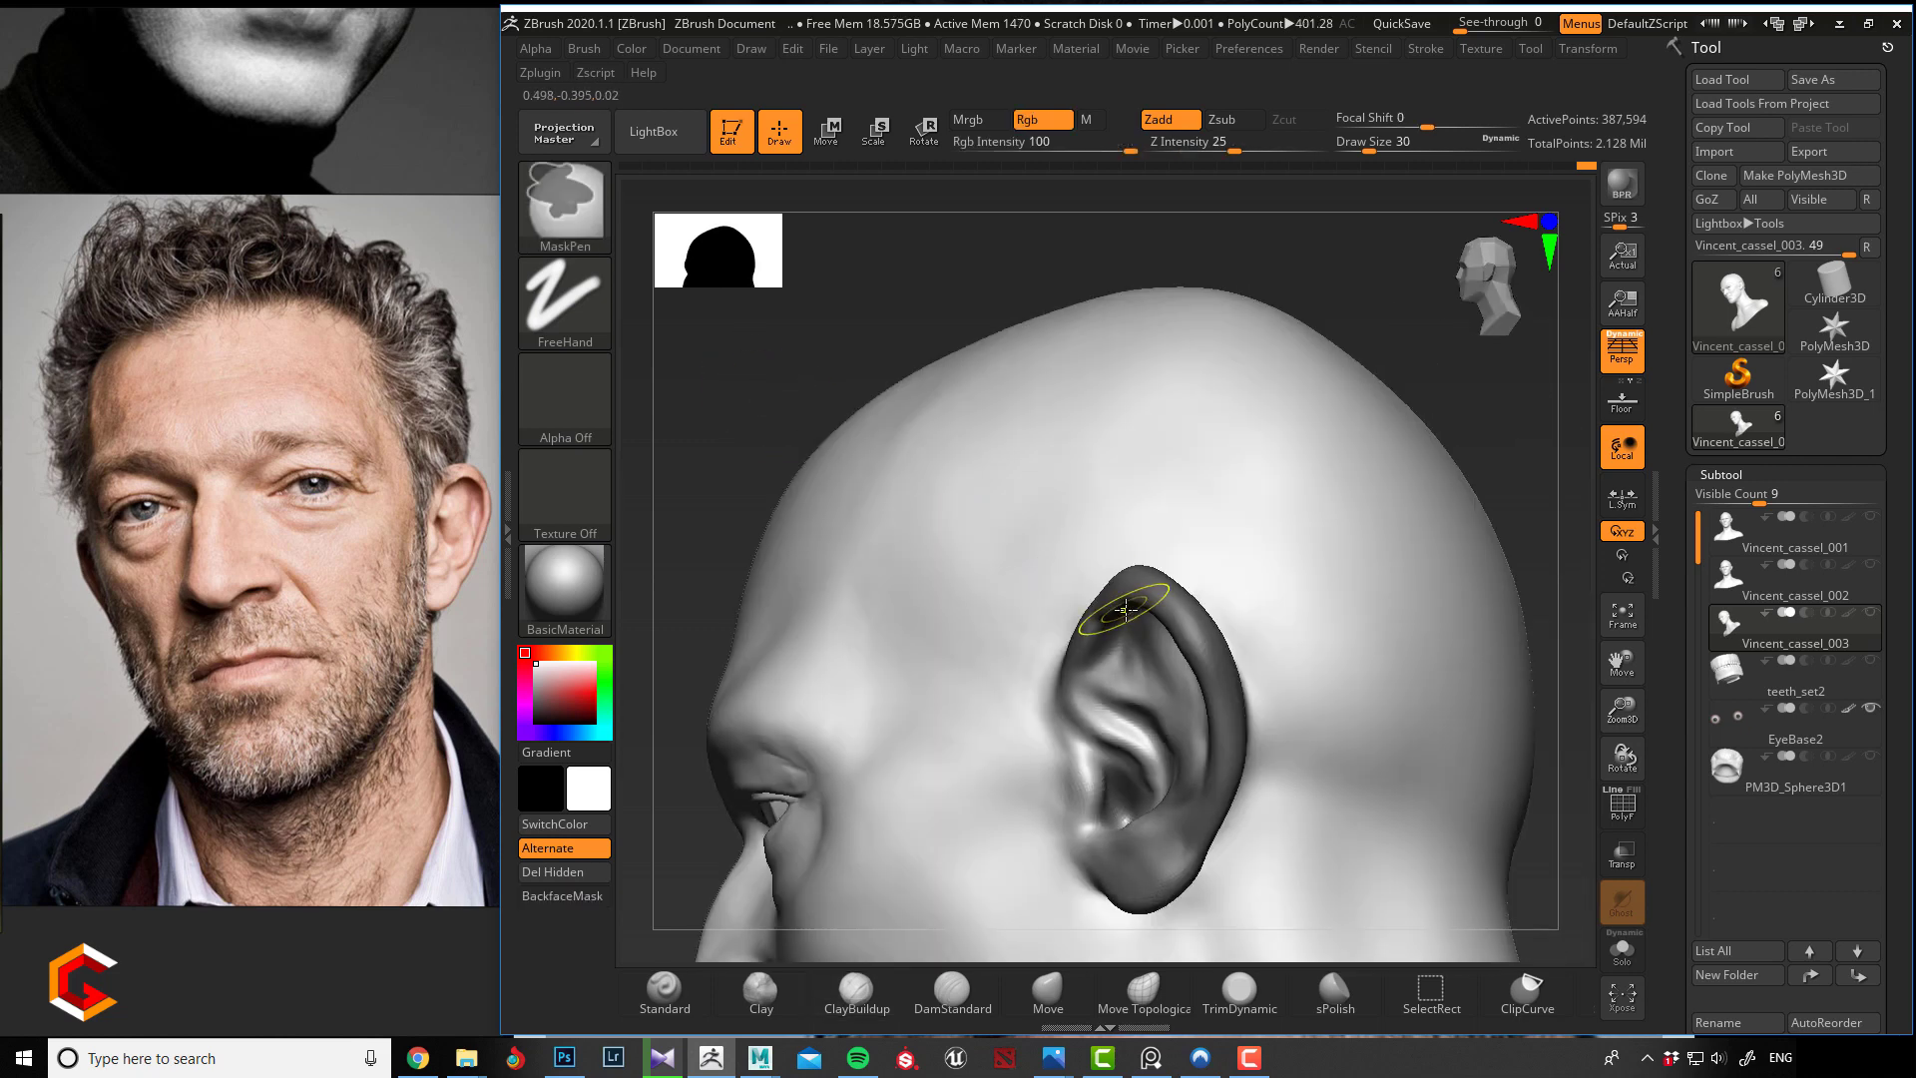
left_click(762, 389, "ctrl")
mouse_move(762, 388)
left_mouse_down("alt")
mouse_move(1189, 508)
mouse_move(1317, 594)
left_mouse_up("alt")
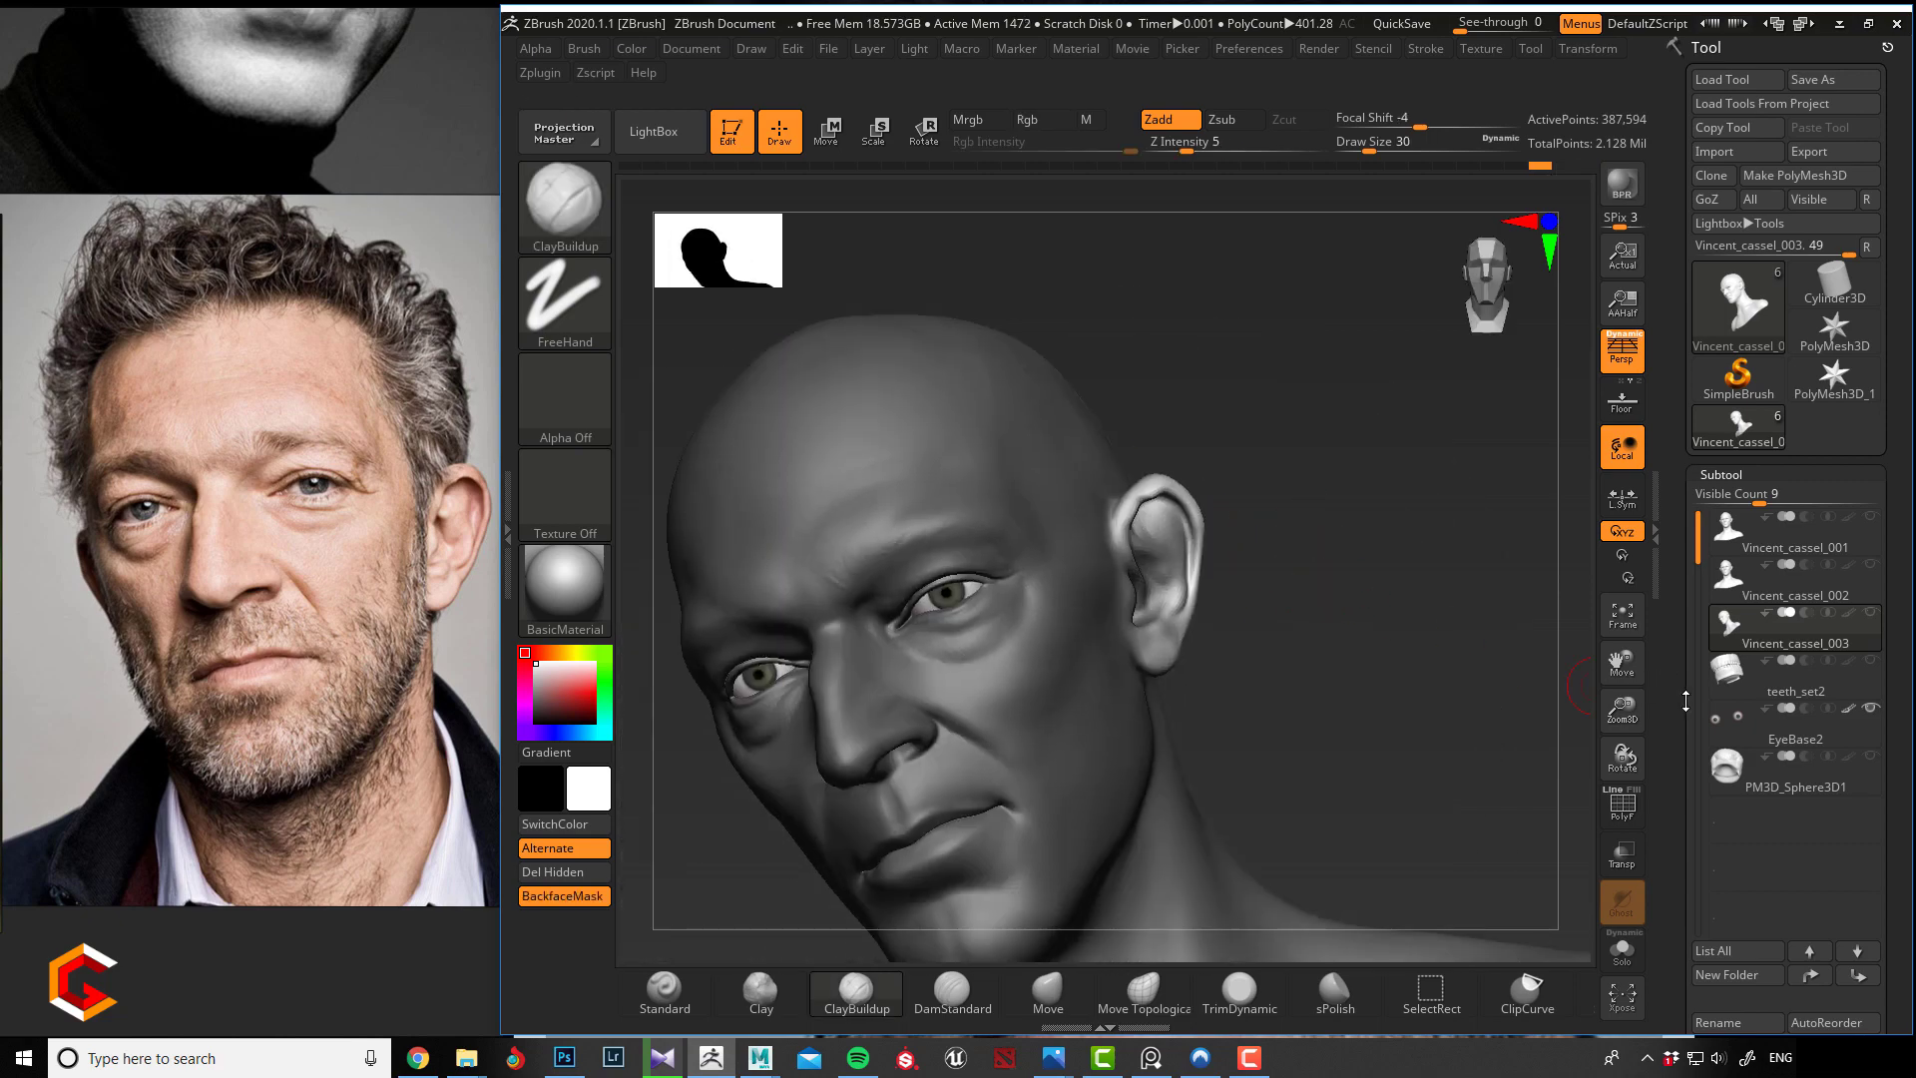
Thin the unmasked ear by applying a Deformation Inflate of about -3.
left_click_drag(1685, 702, 1673, 454)
left_click(1733, 718, "shift")
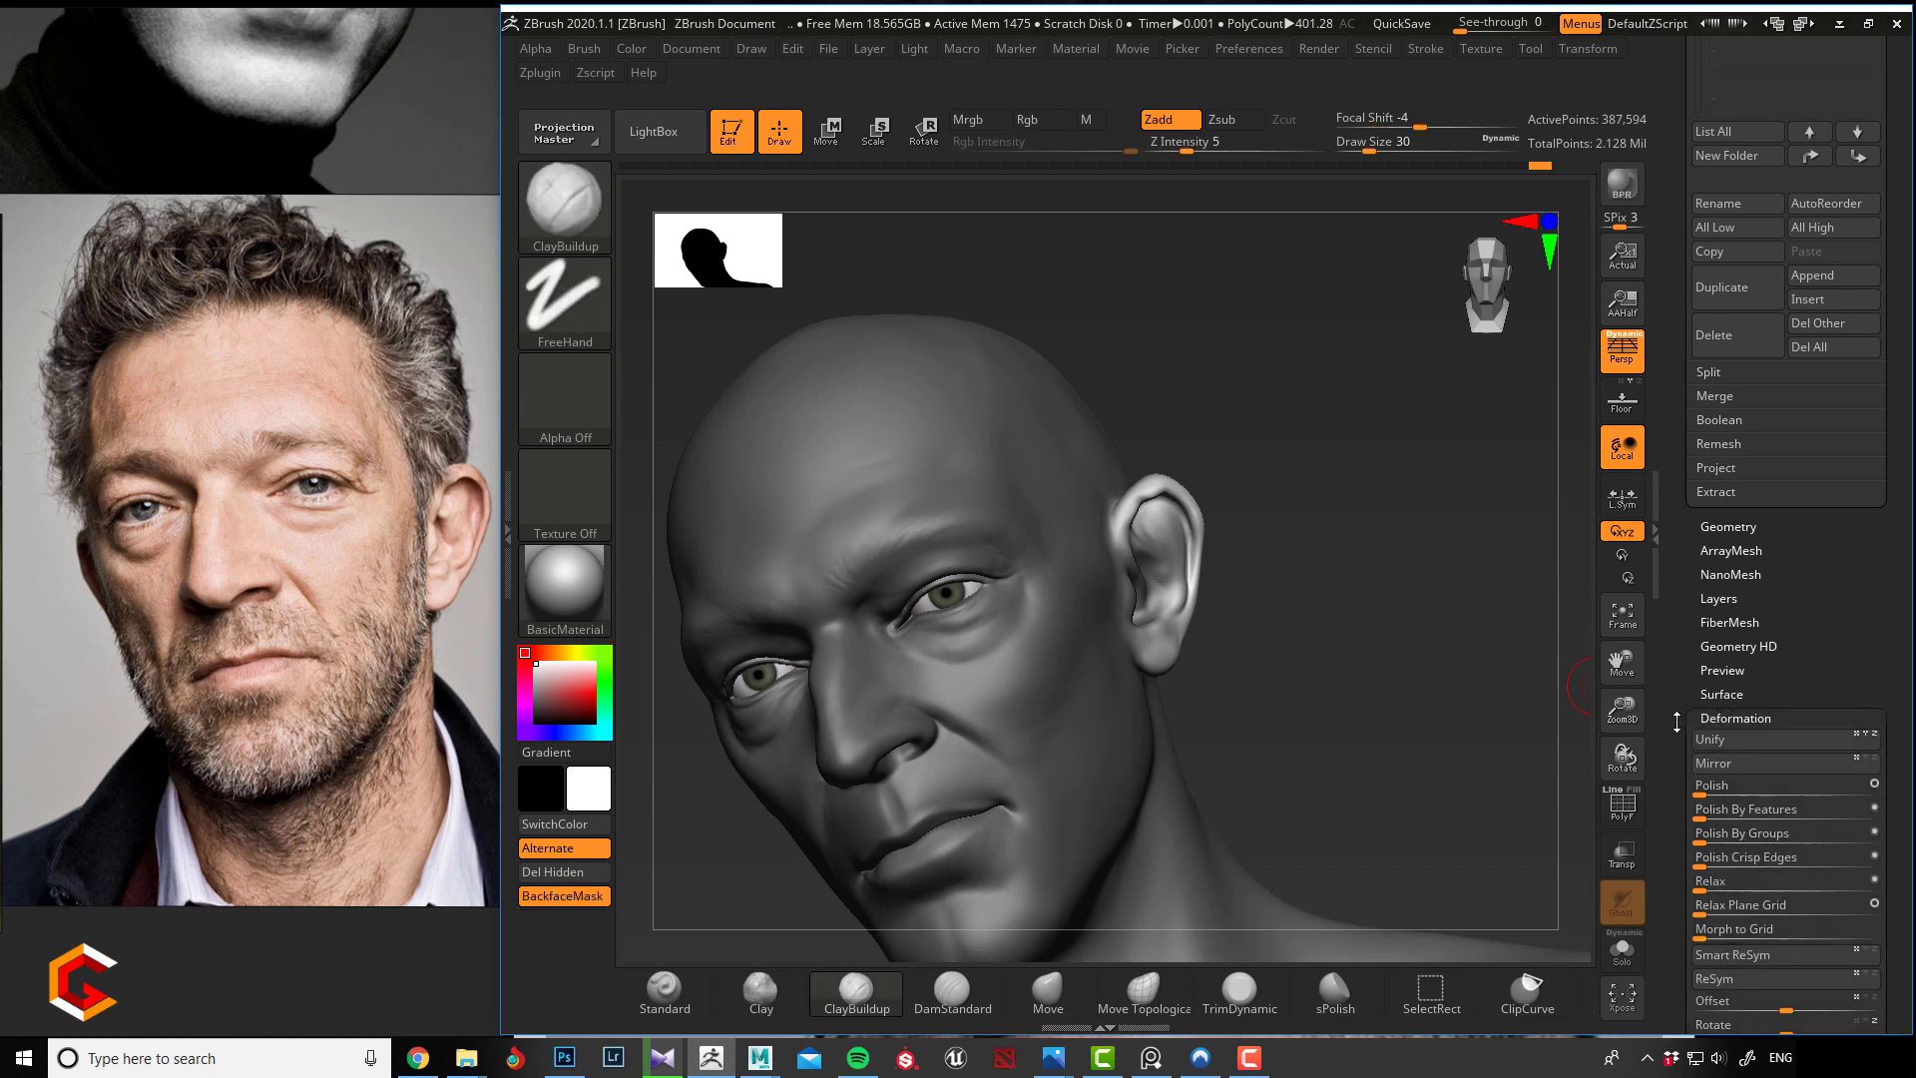
left_click_drag(1680, 702, 1683, 544)
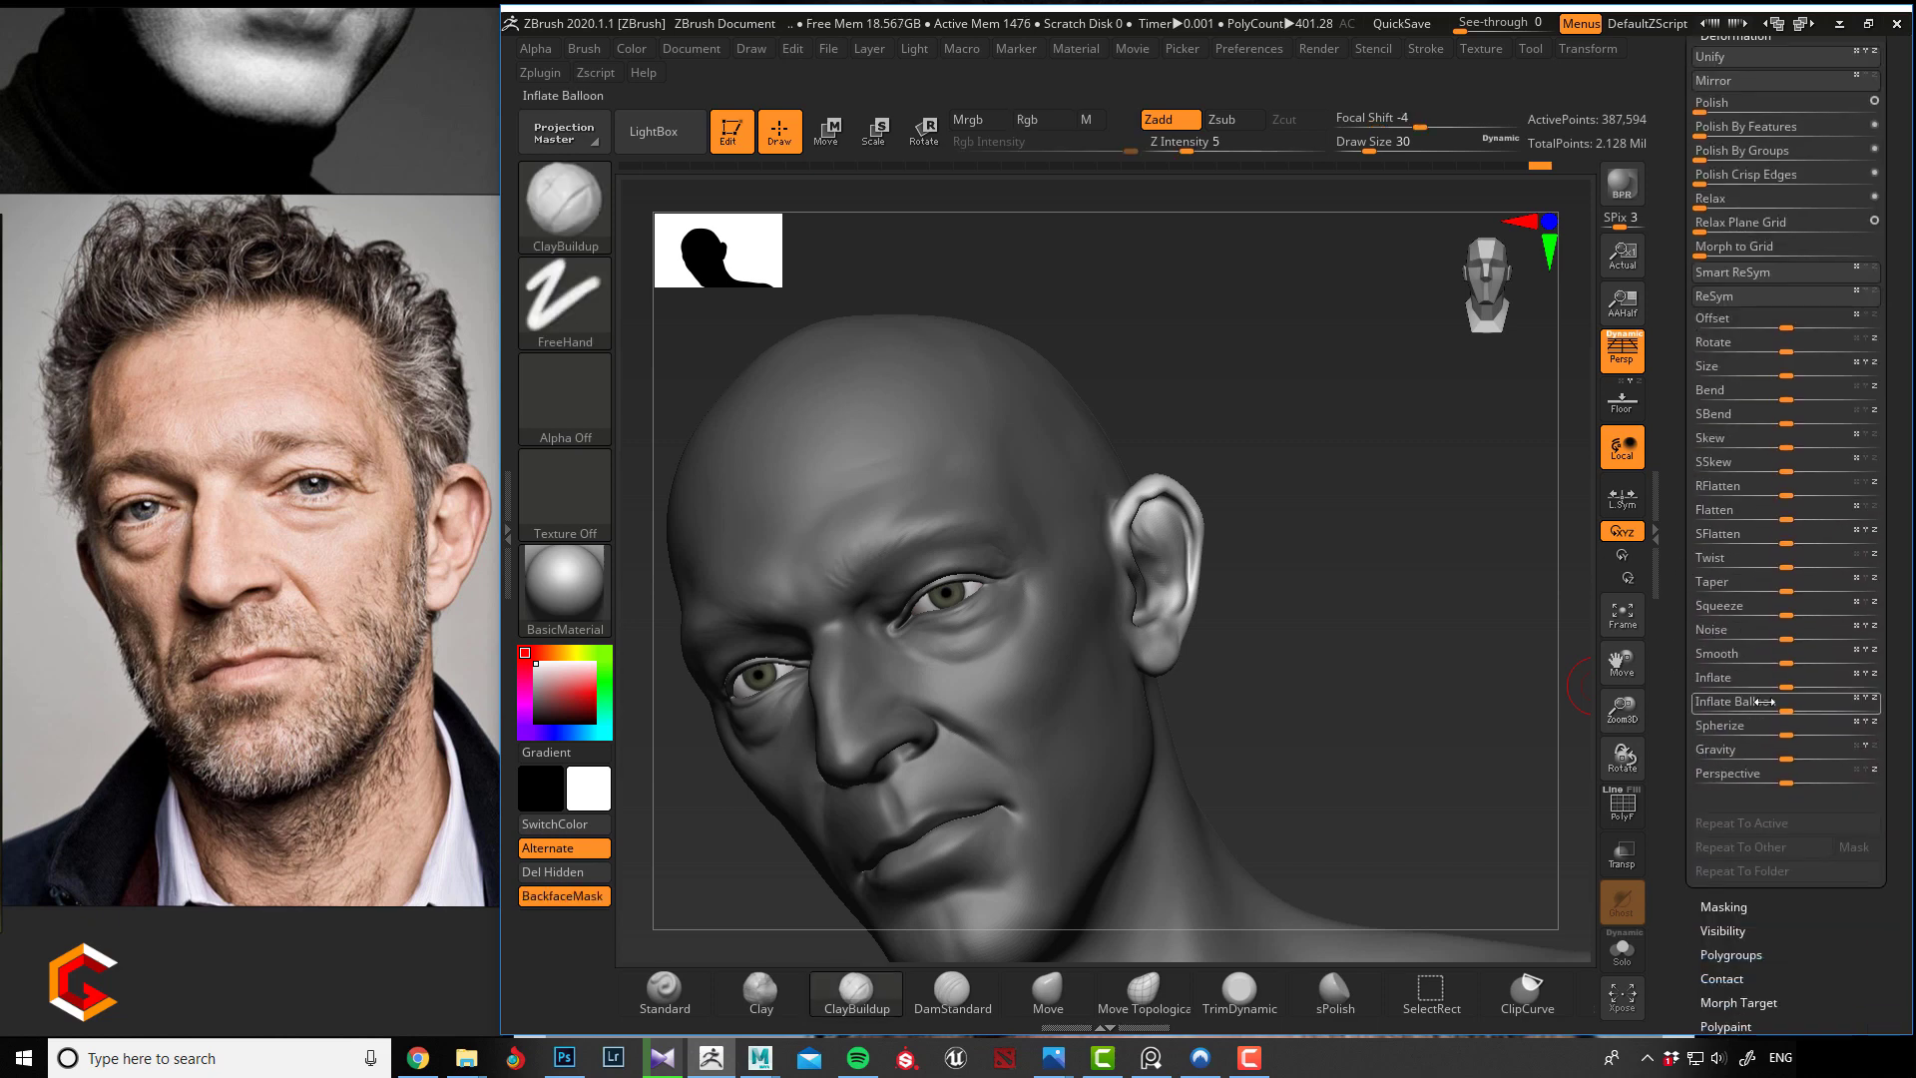
left_click_drag(1788, 684, 1783, 685)
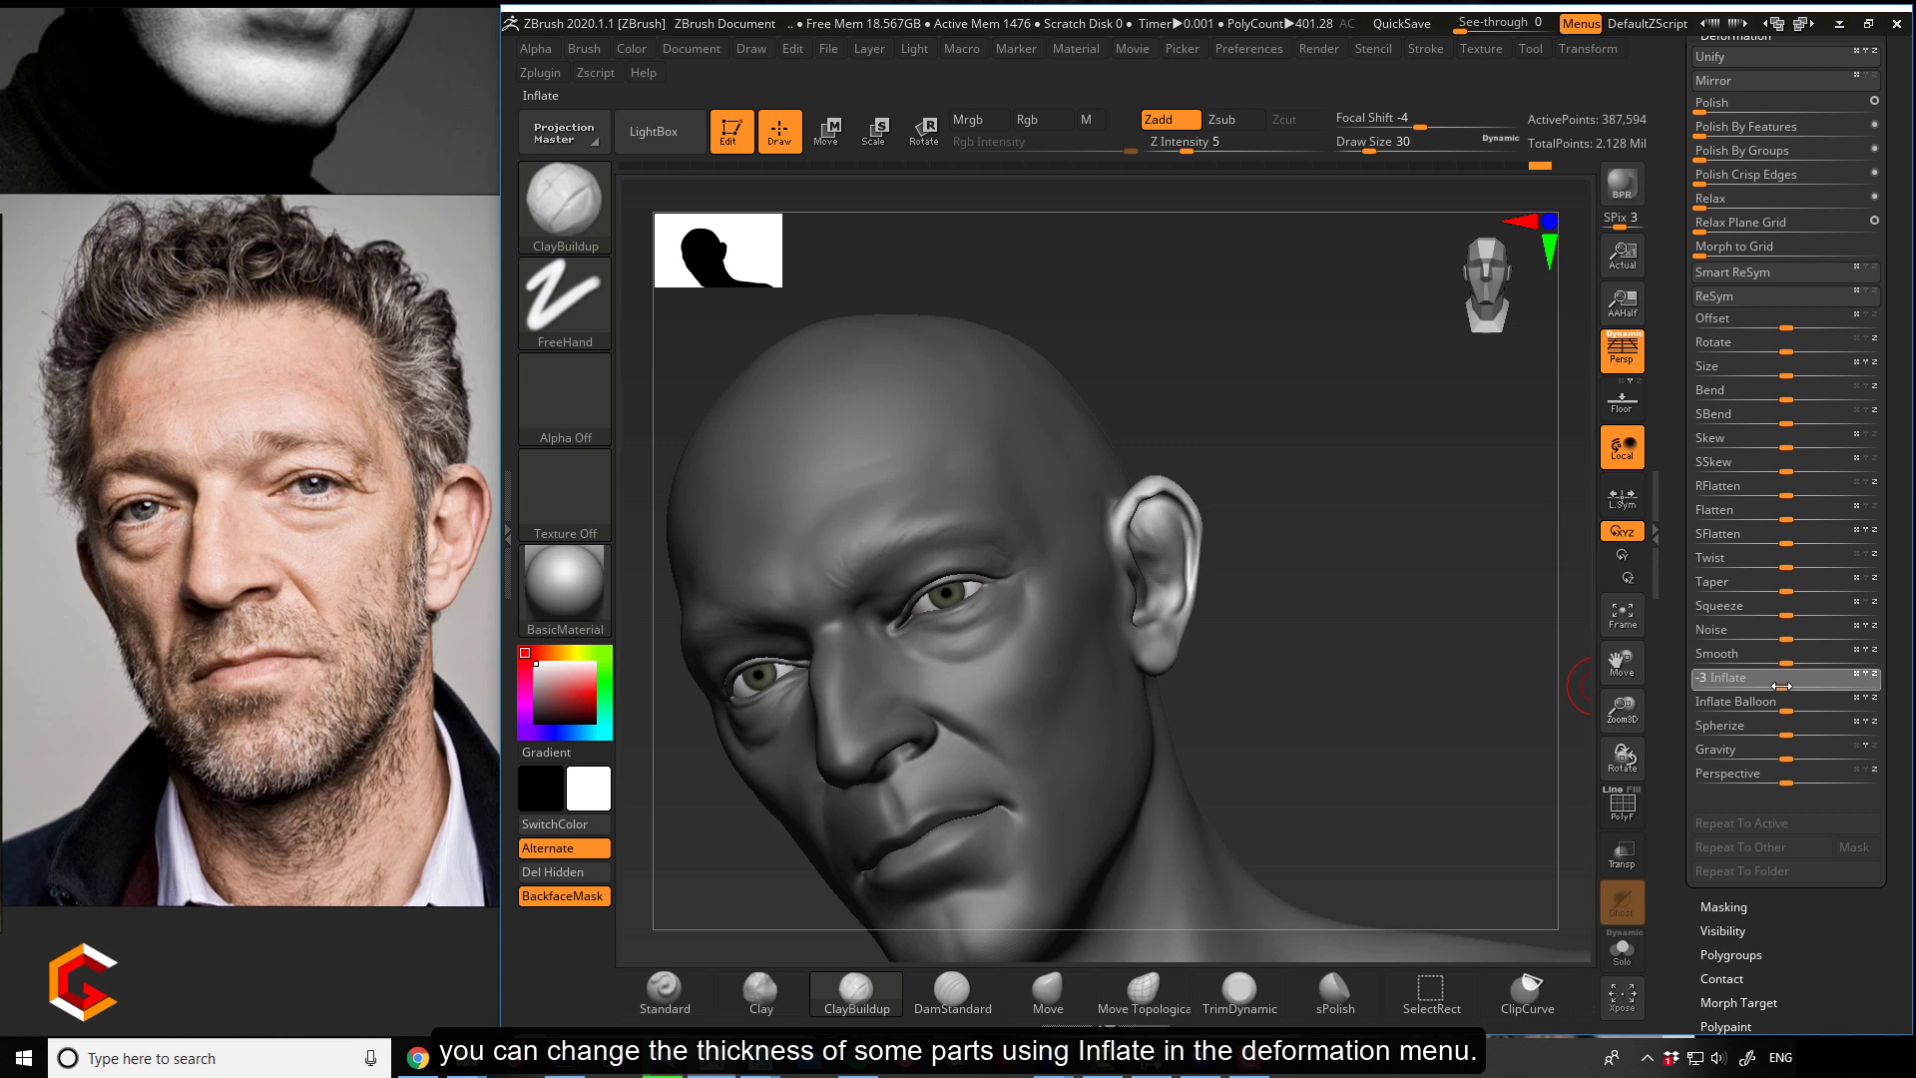
left_click_drag(1781, 686, 1780, 686)
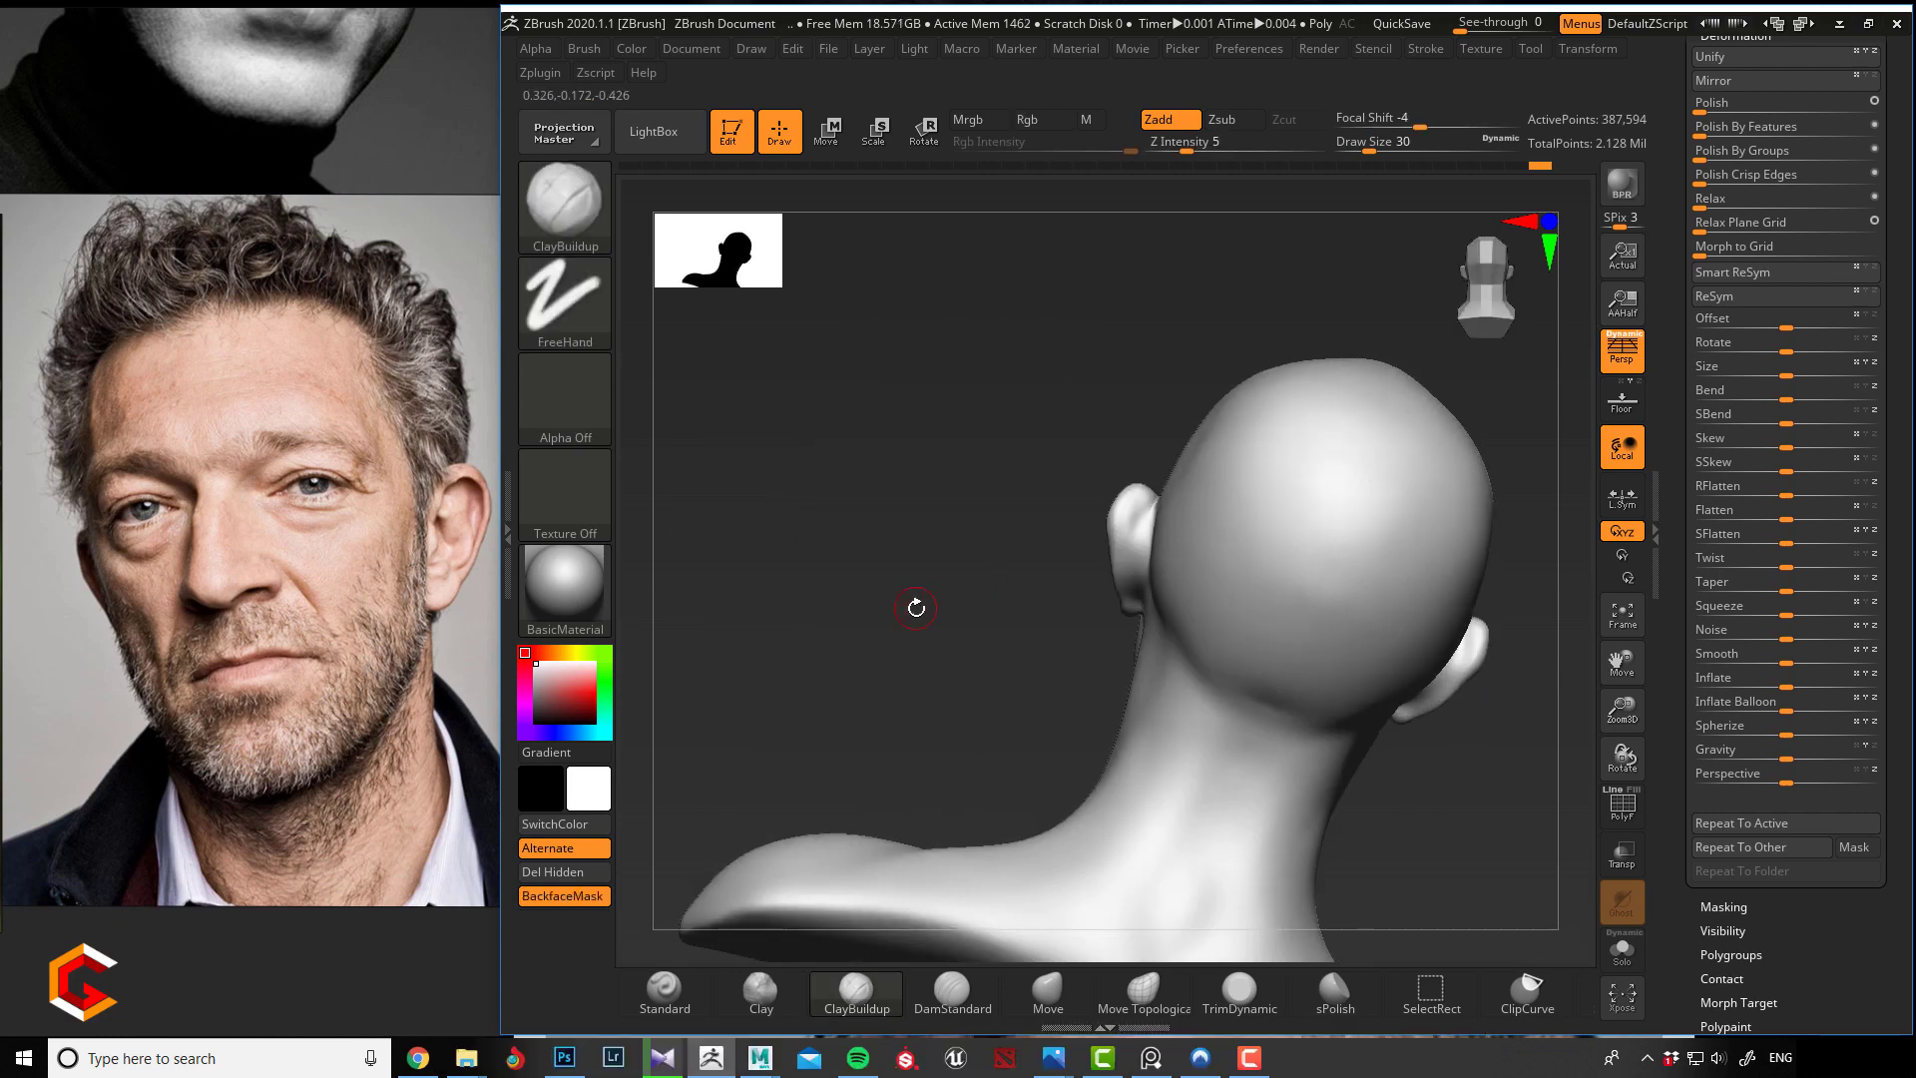
Inspect the ear's thickness from behind and carve the back of the ear with DamStandard at draw size 30.
left_click_drag(917, 608, 924, 569)
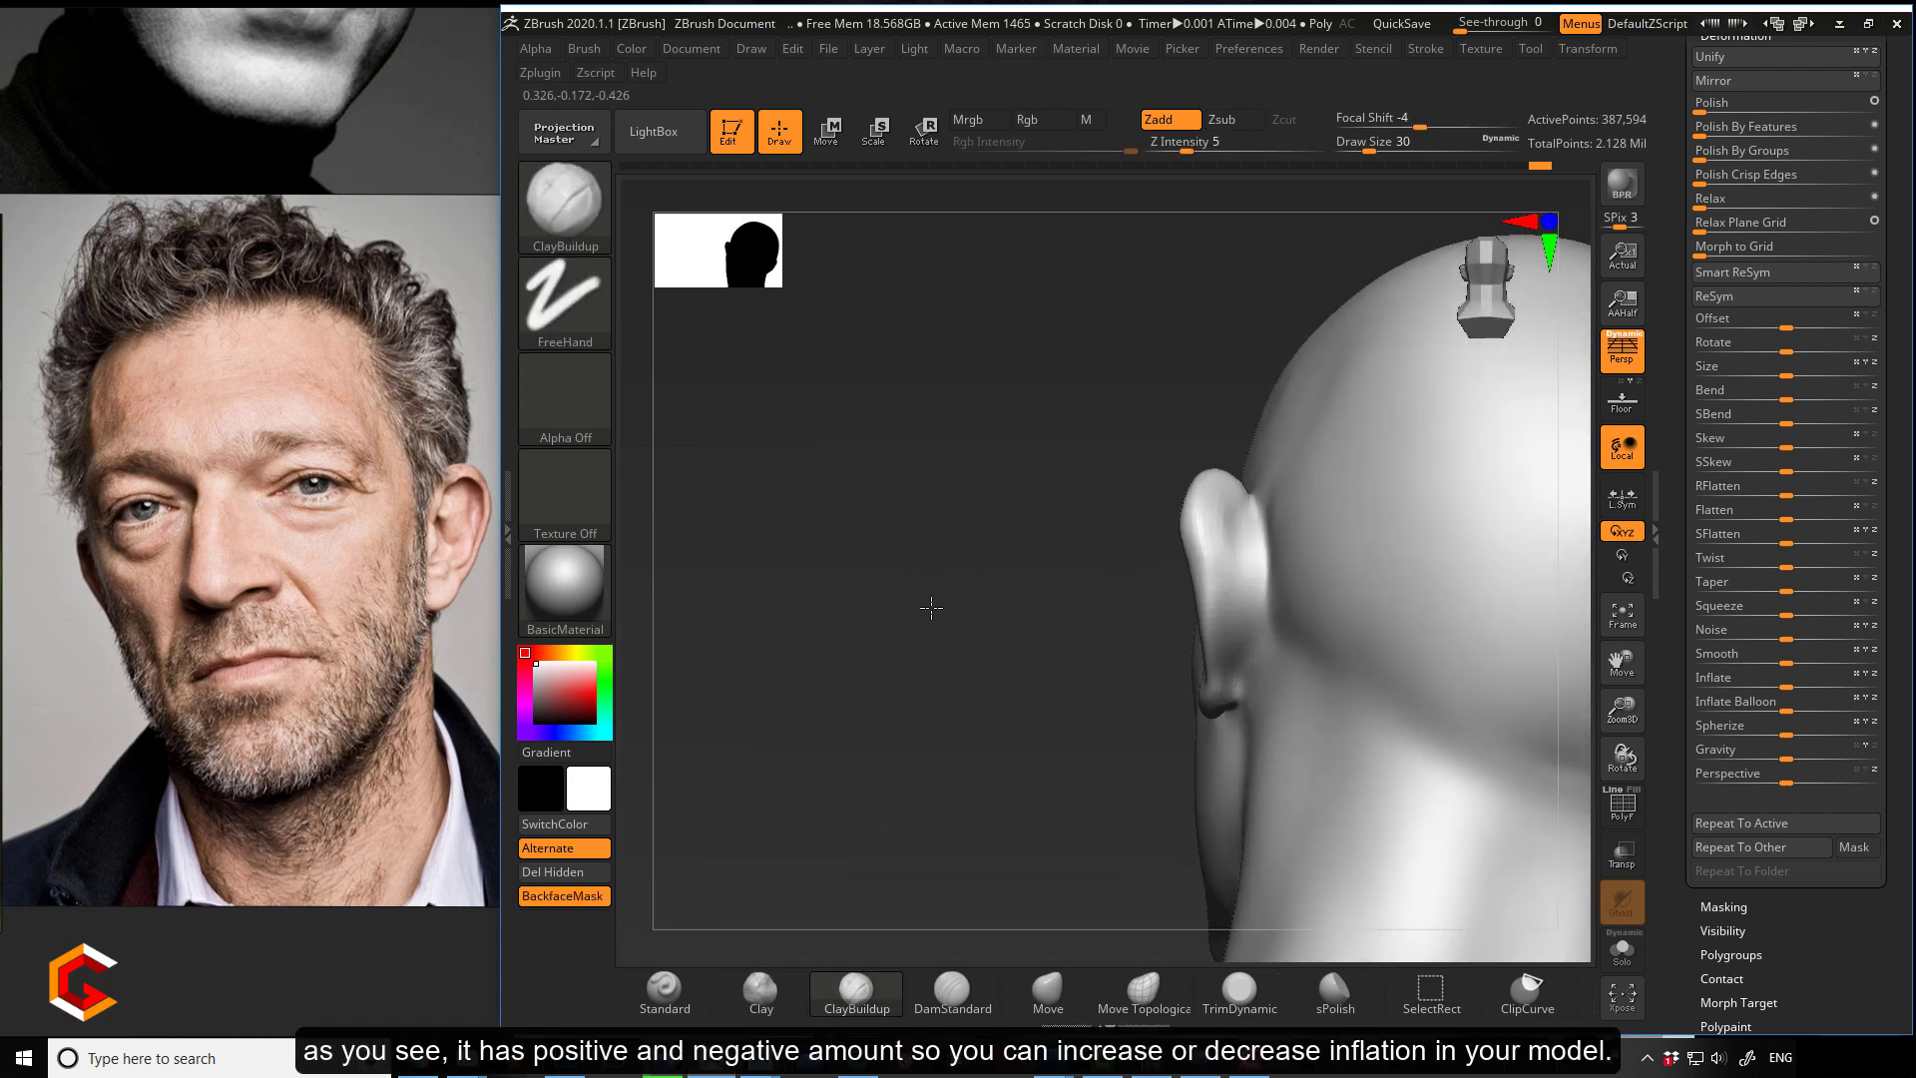
mouse_move(912, 616)
left_mouse_down()
mouse_move(842, 517)
mouse_move(914, 579)
left_mouse_up()
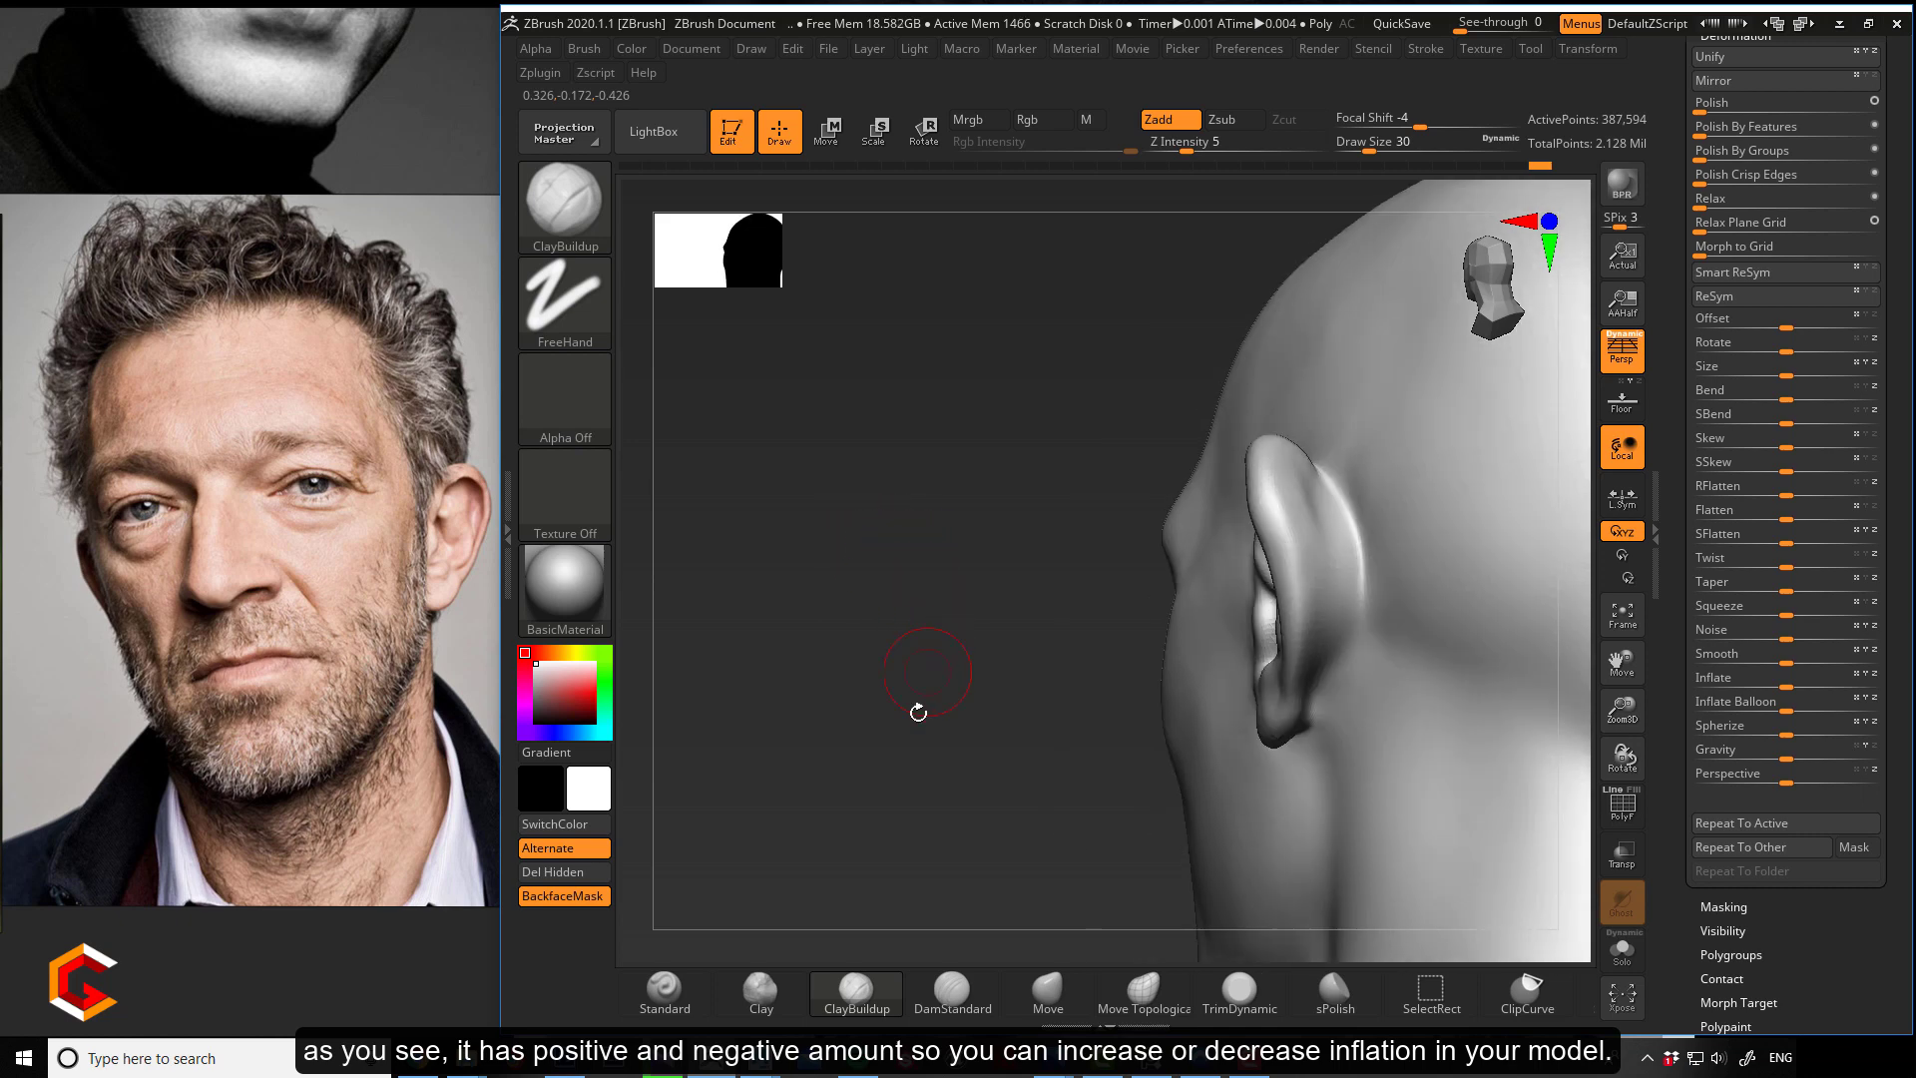
left_click(952, 988)
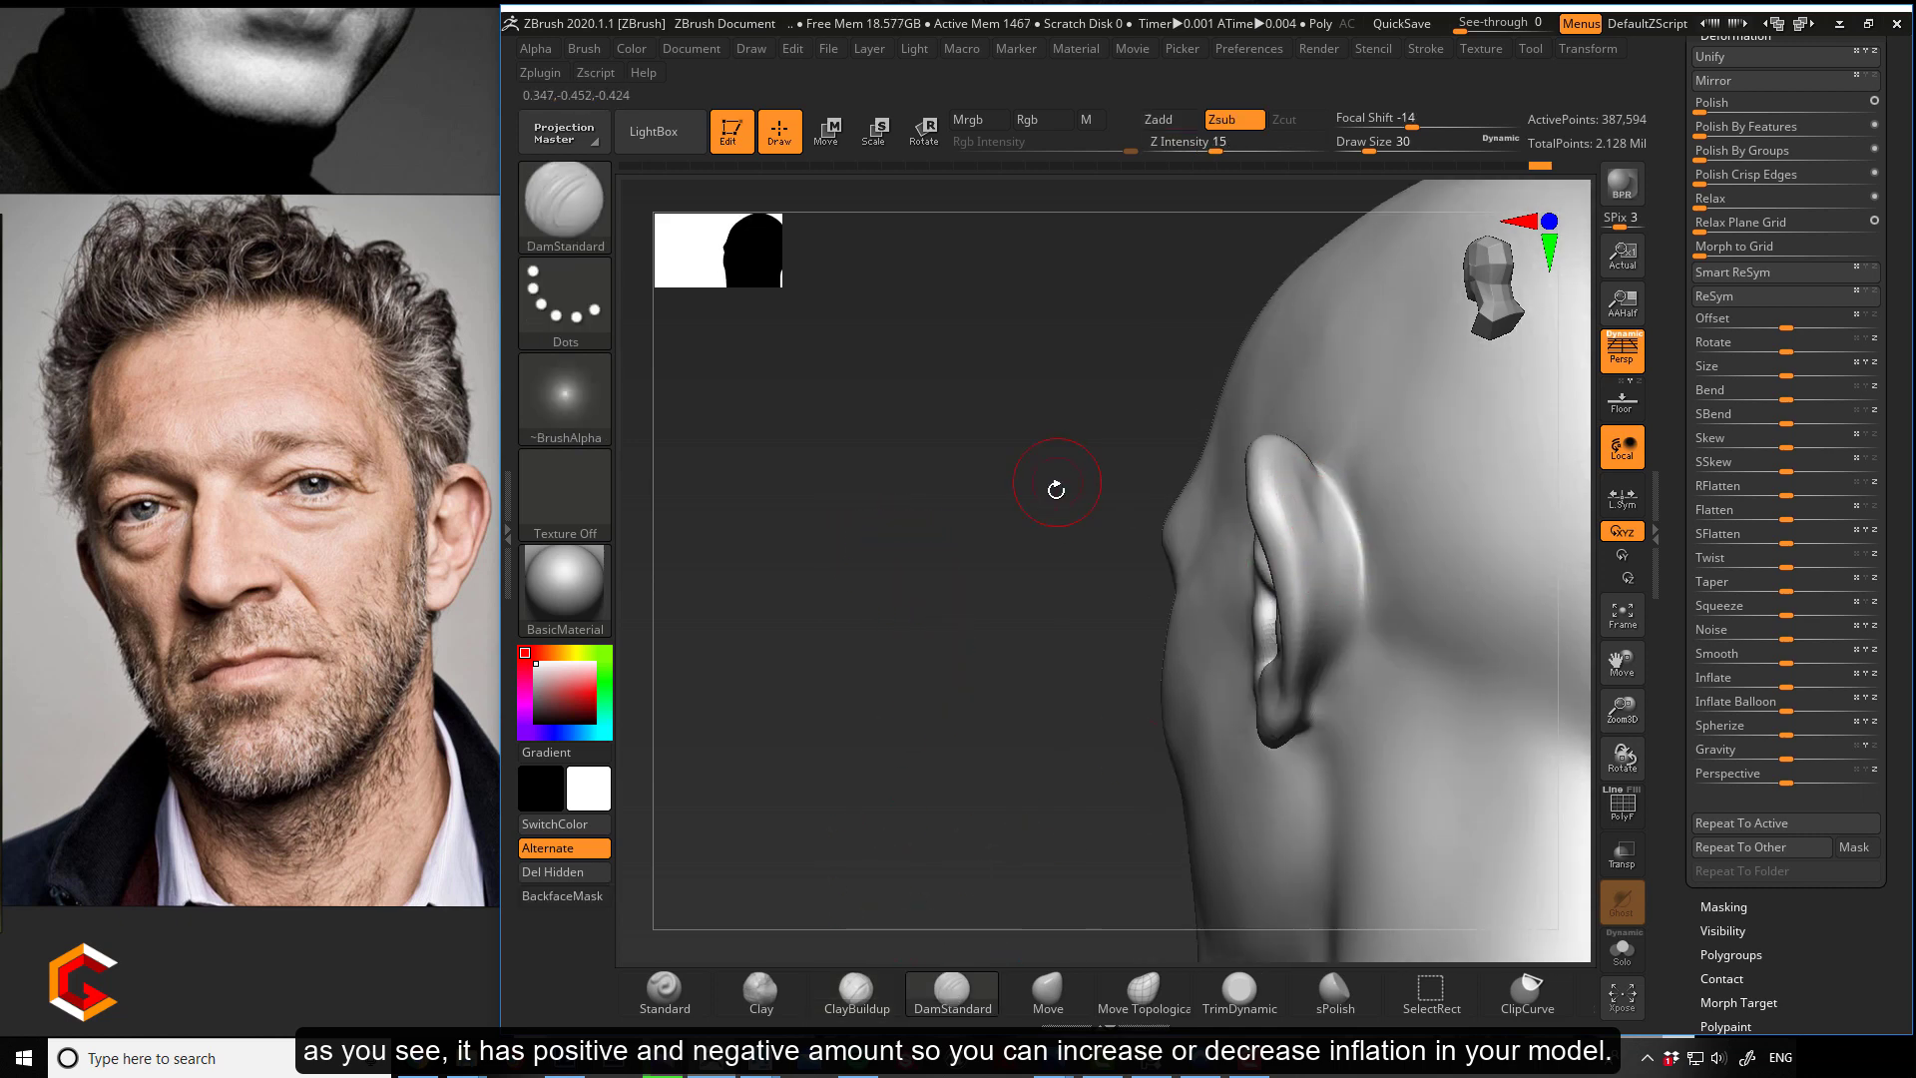
left_click_drag(1056, 483, 1313, 614)
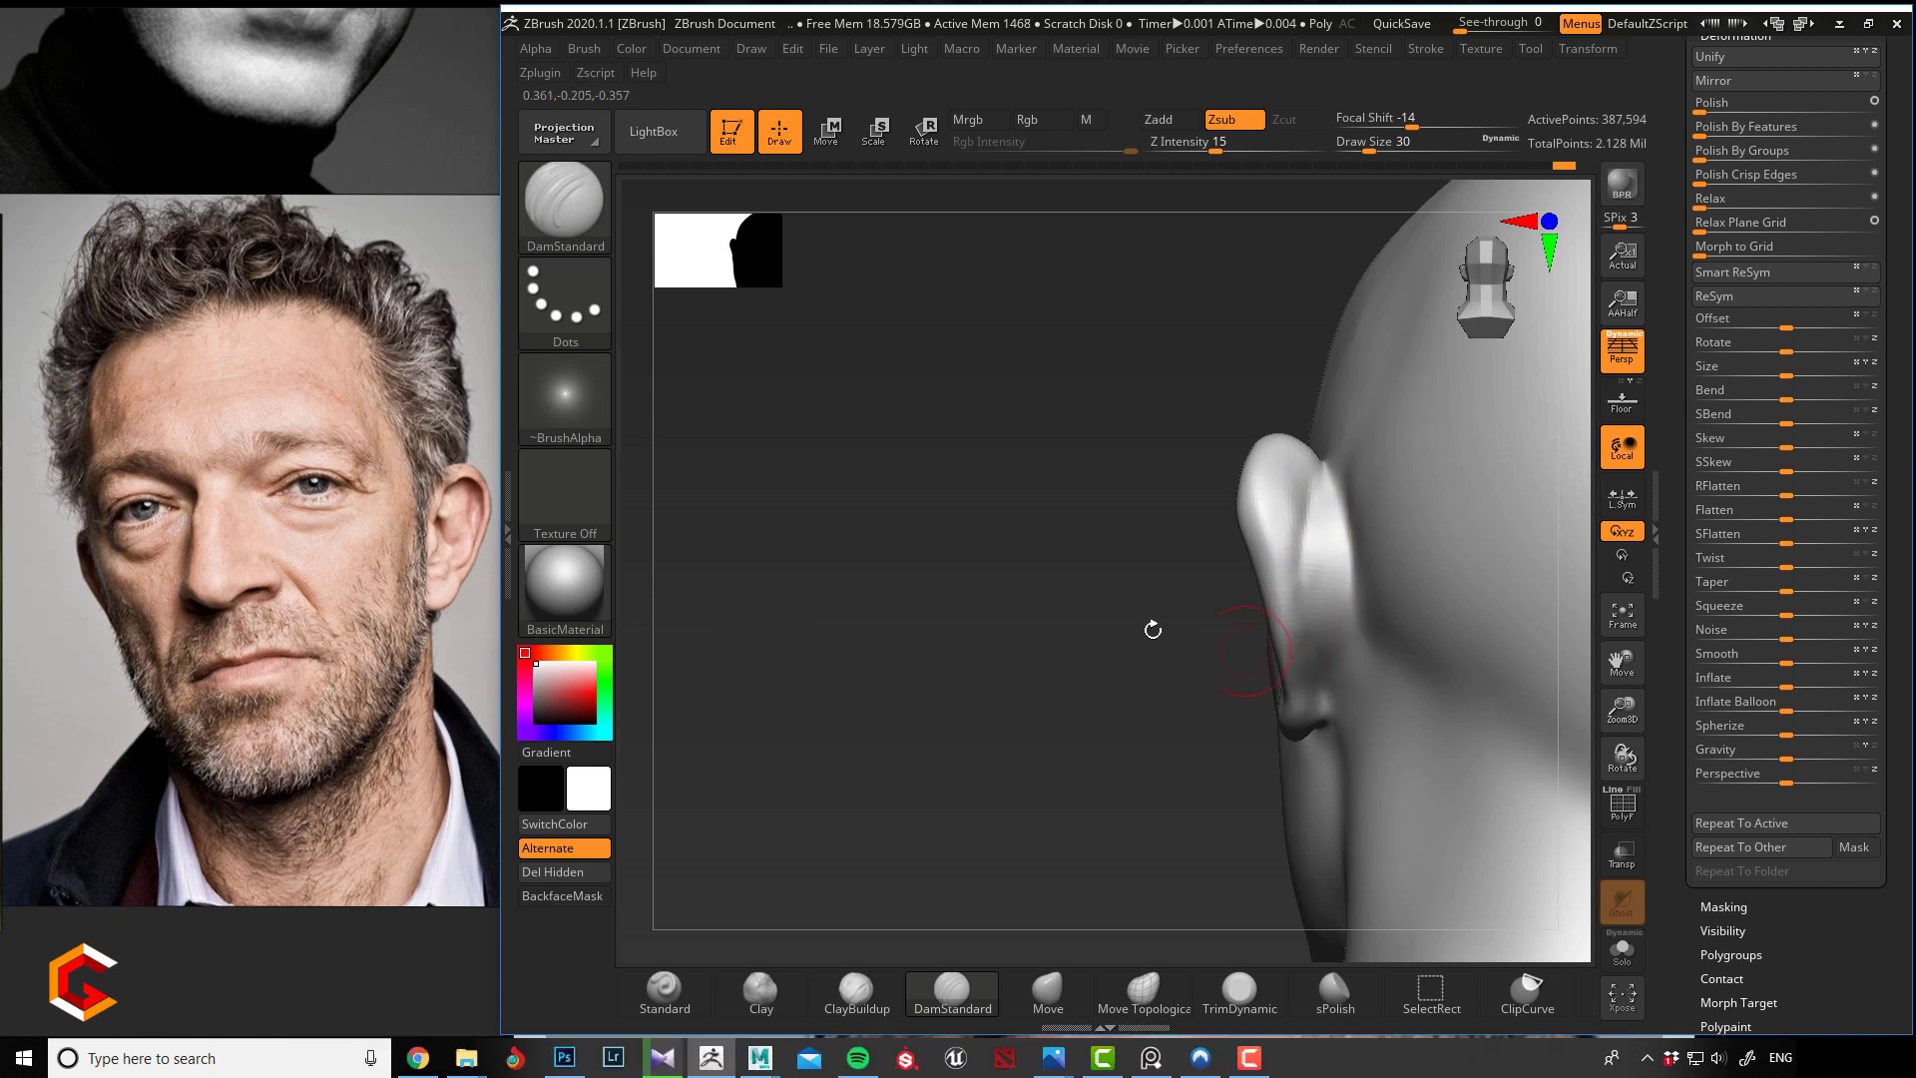
left_click_drag(1150, 628, 1181, 568)
Enlarge the ear in the profile reference photo and turn the sculpted head to the same side for comparison.
mouse_move(1484, 628)
left_mouse_down()
mouse_move(1467, 569)
mouse_move(928, 458)
mouse_move(877, 428)
mouse_move(842, 518)
mouse_move(899, 548)
mouse_move(825, 791)
left_mouse_up()
left_click(856, 990)
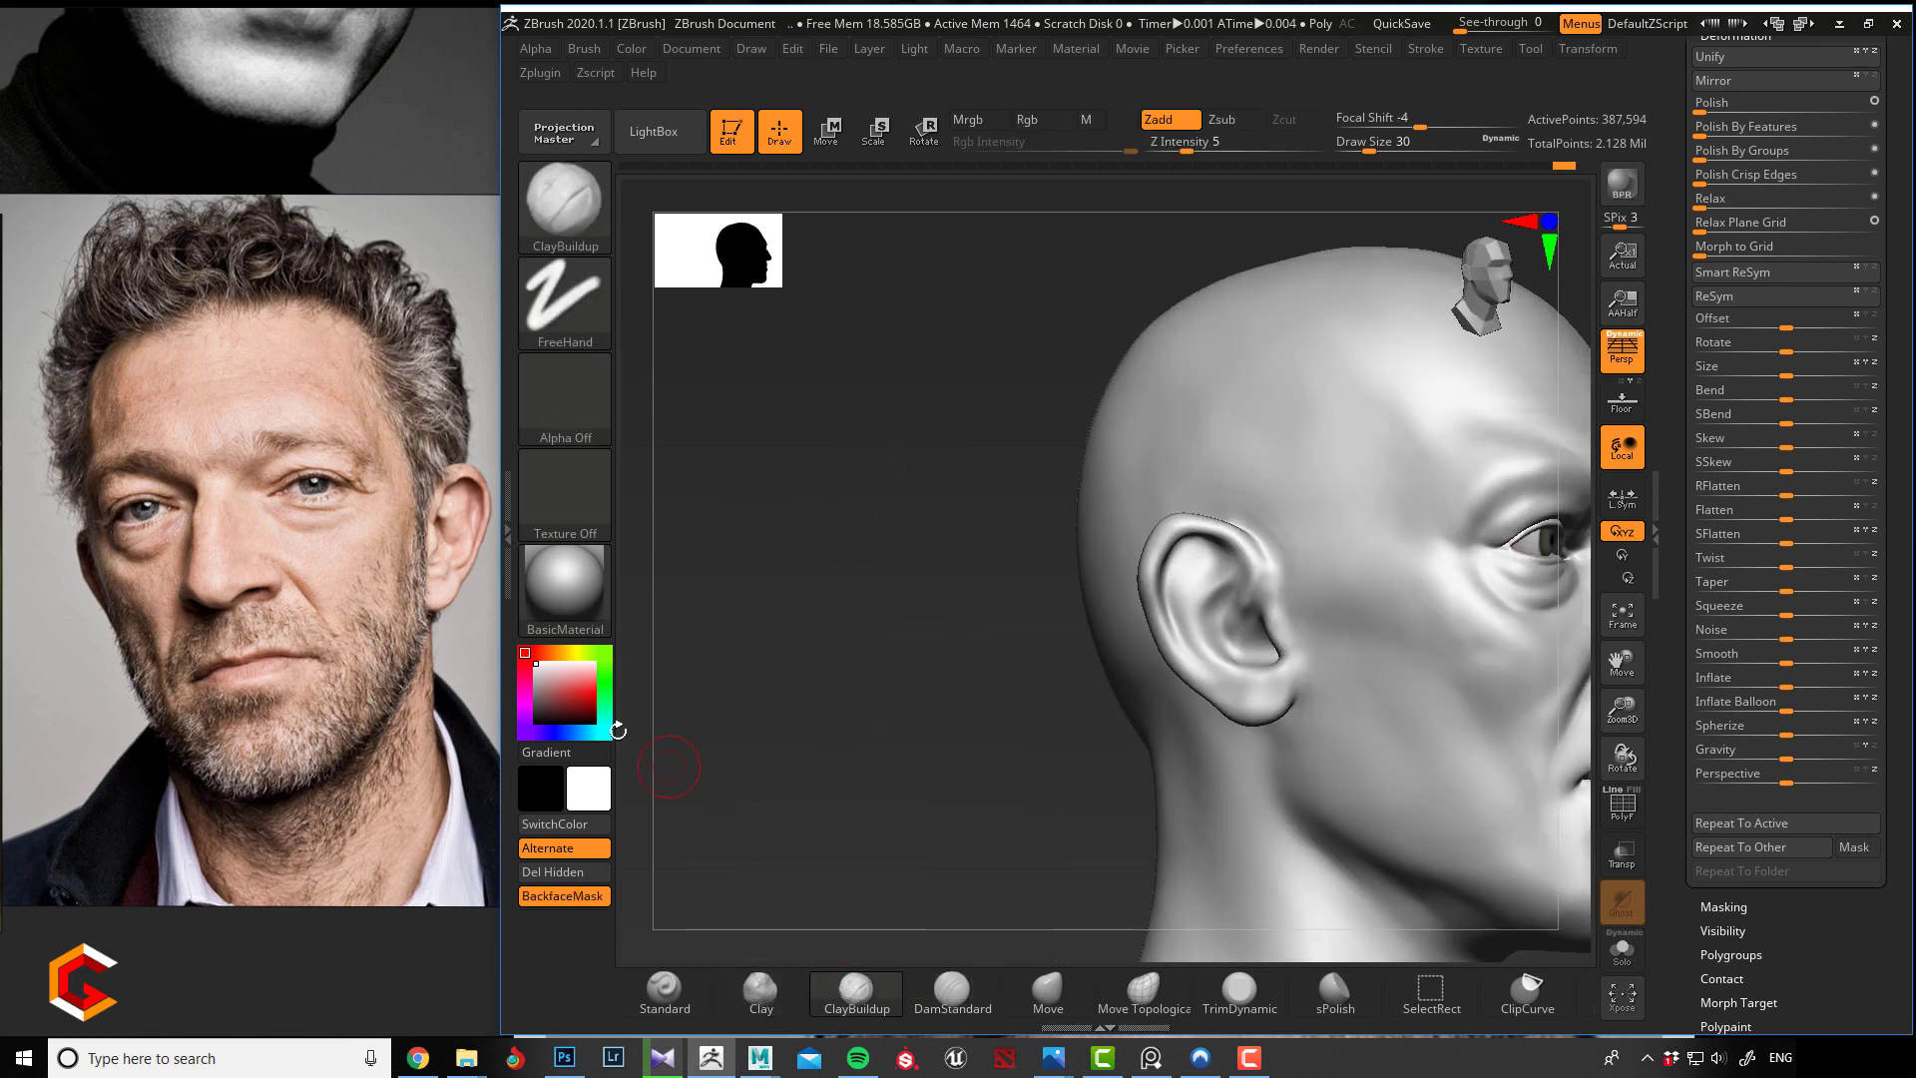
scroll(272, 673, "down", 6)
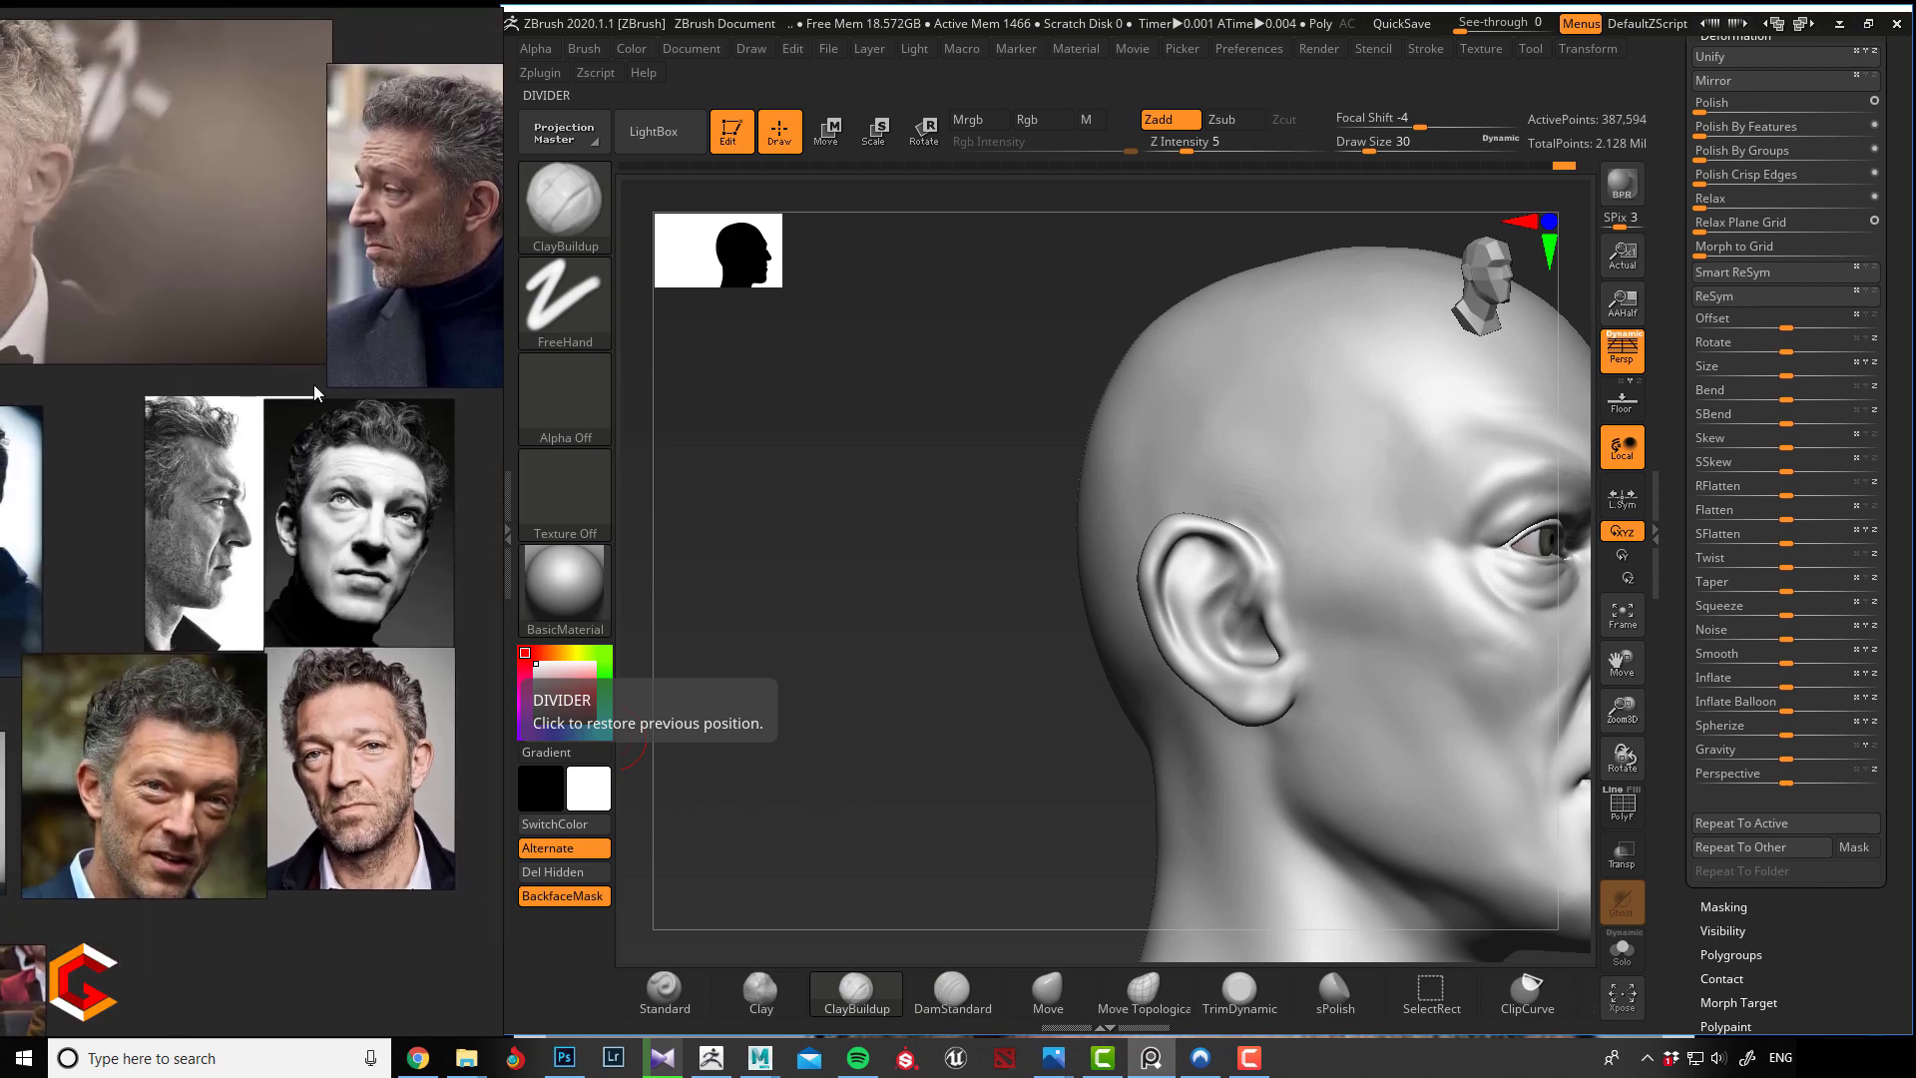
scroll(313, 385, "up", 10)
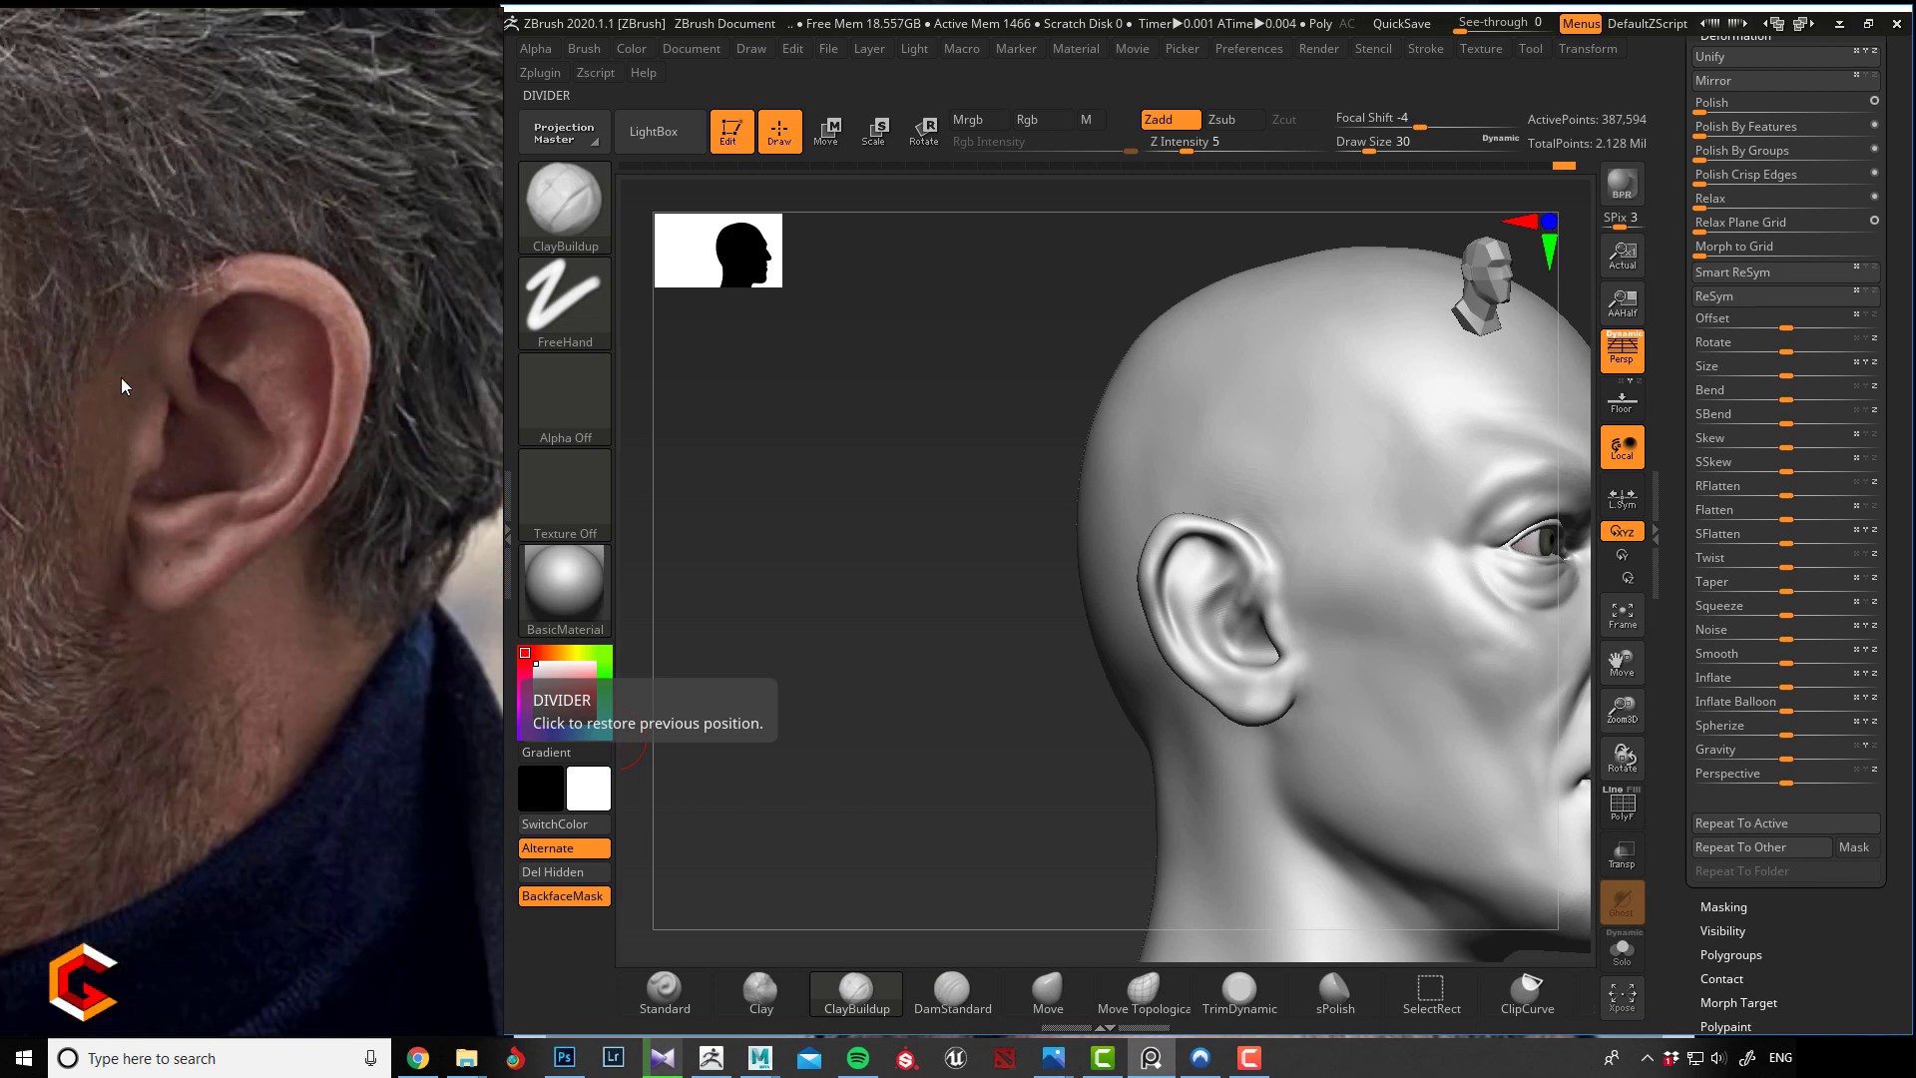
mouse_move(1021, 571)
left_mouse_down()
mouse_move(877, 586)
mouse_move(895, 612)
mouse_move(868, 548)
mouse_move(855, 565)
mouse_move(769, 488)
mouse_move(808, 496)
mouse_move(813, 470)
mouse_move(796, 508)
mouse_move(1027, 946)
left_mouse_up()
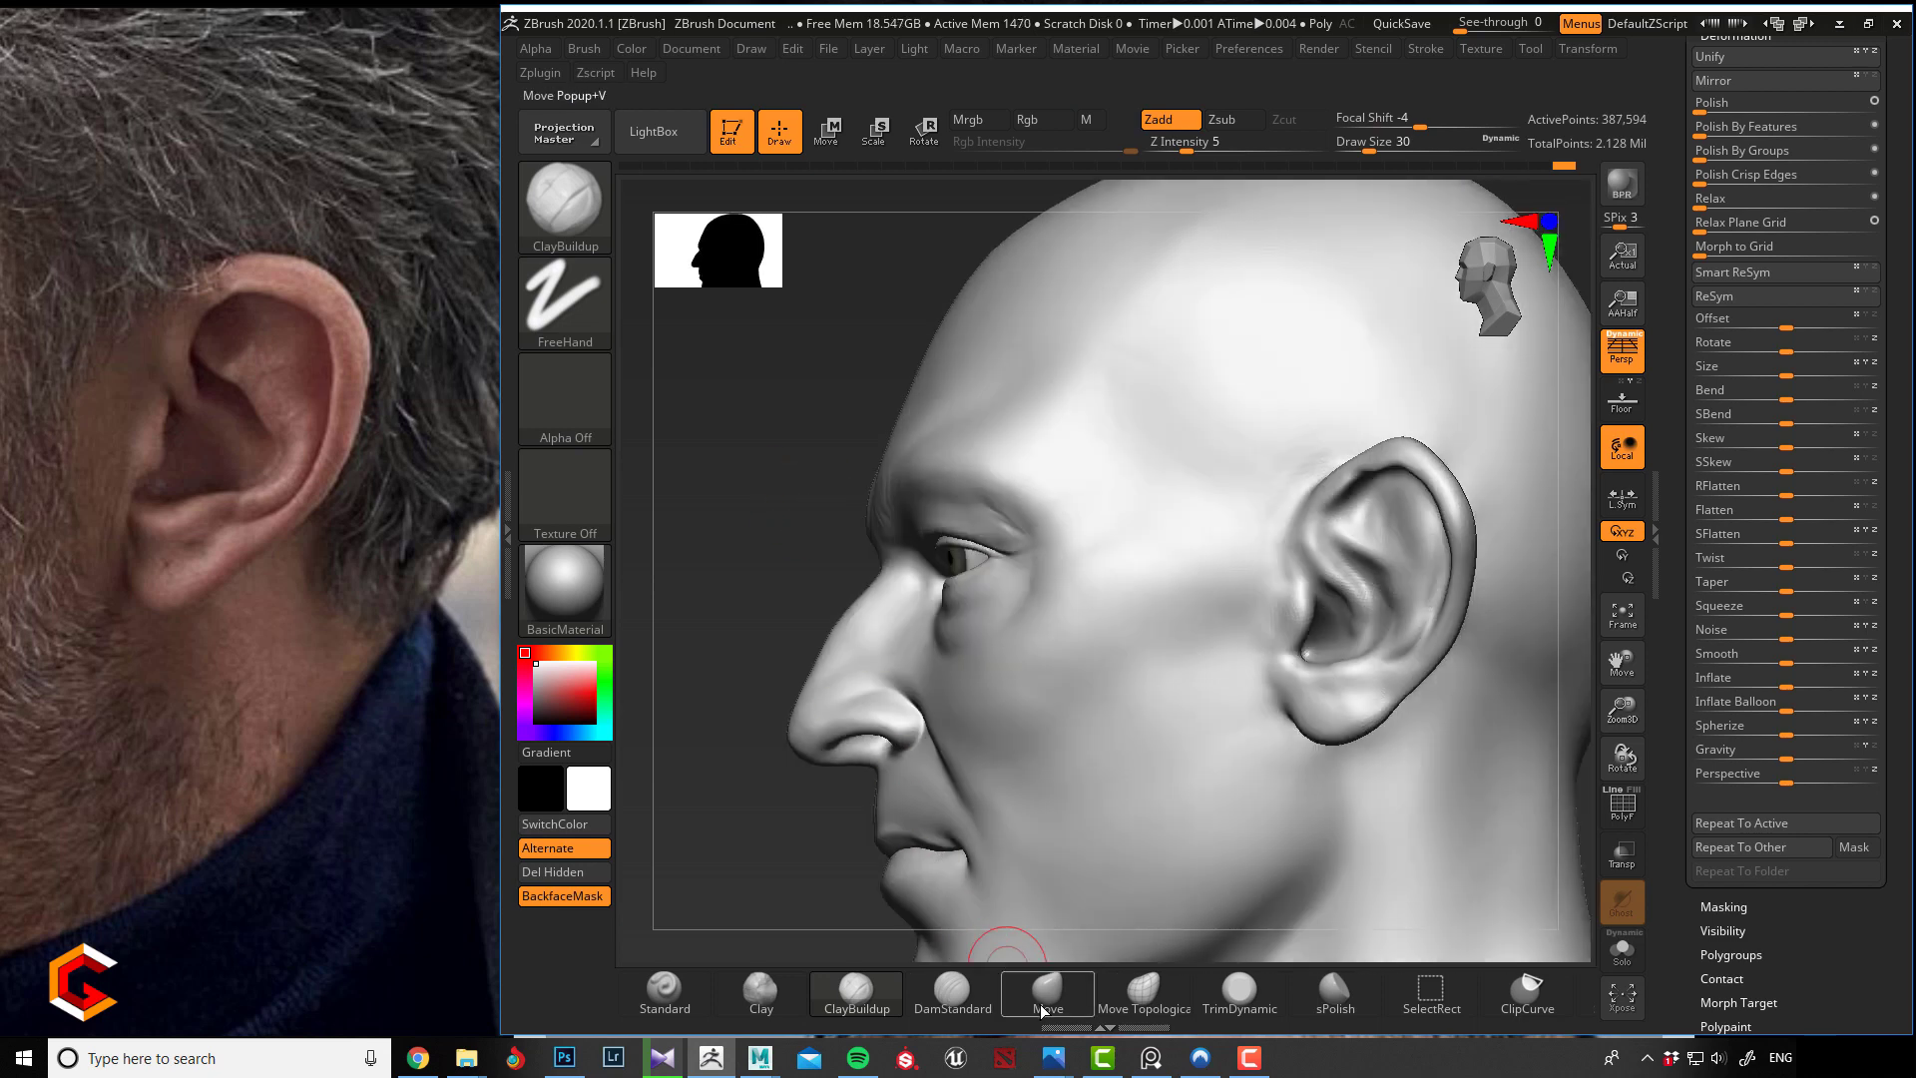
Reshape the ear's upper front rim with the Move brush at draw size 42, and the area around the ear opening at 26.
left_click(1048, 992)
key("bracketright")
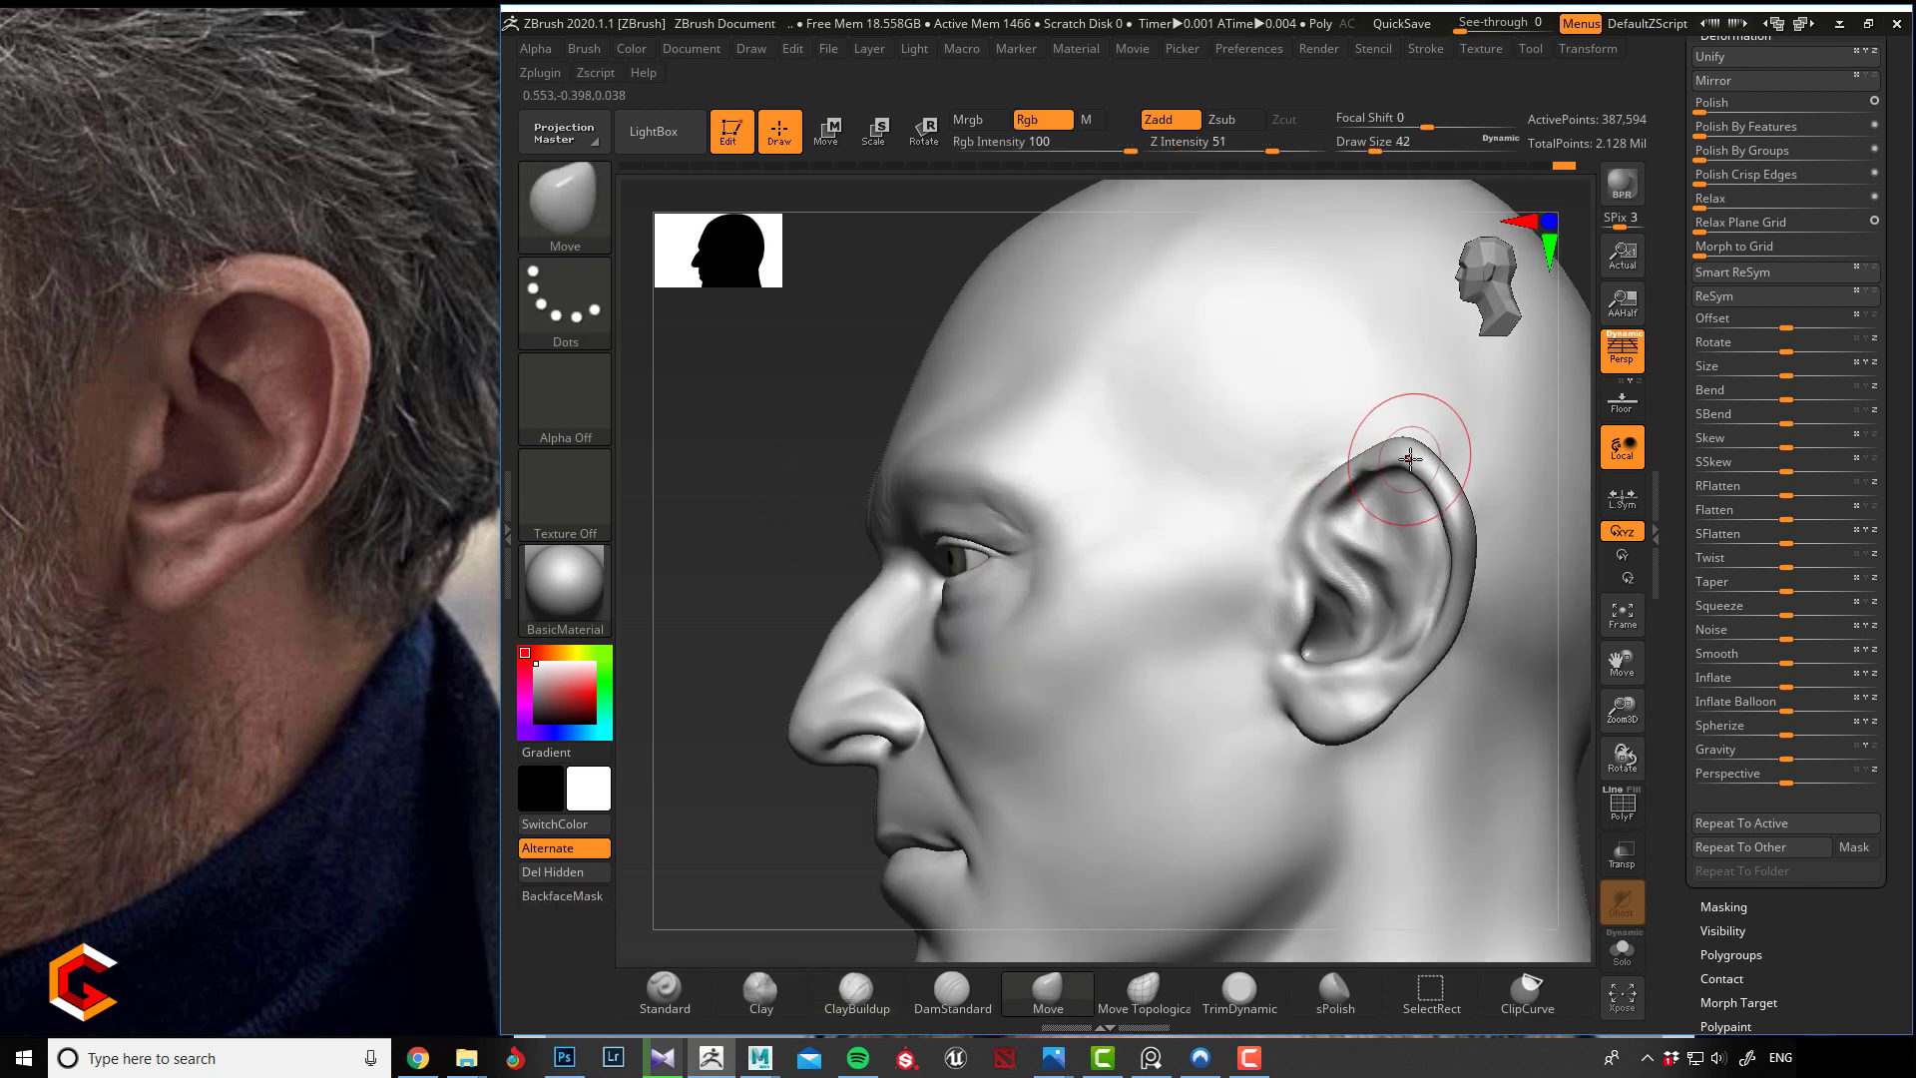
left_click_drag(1395, 452, 1344, 471)
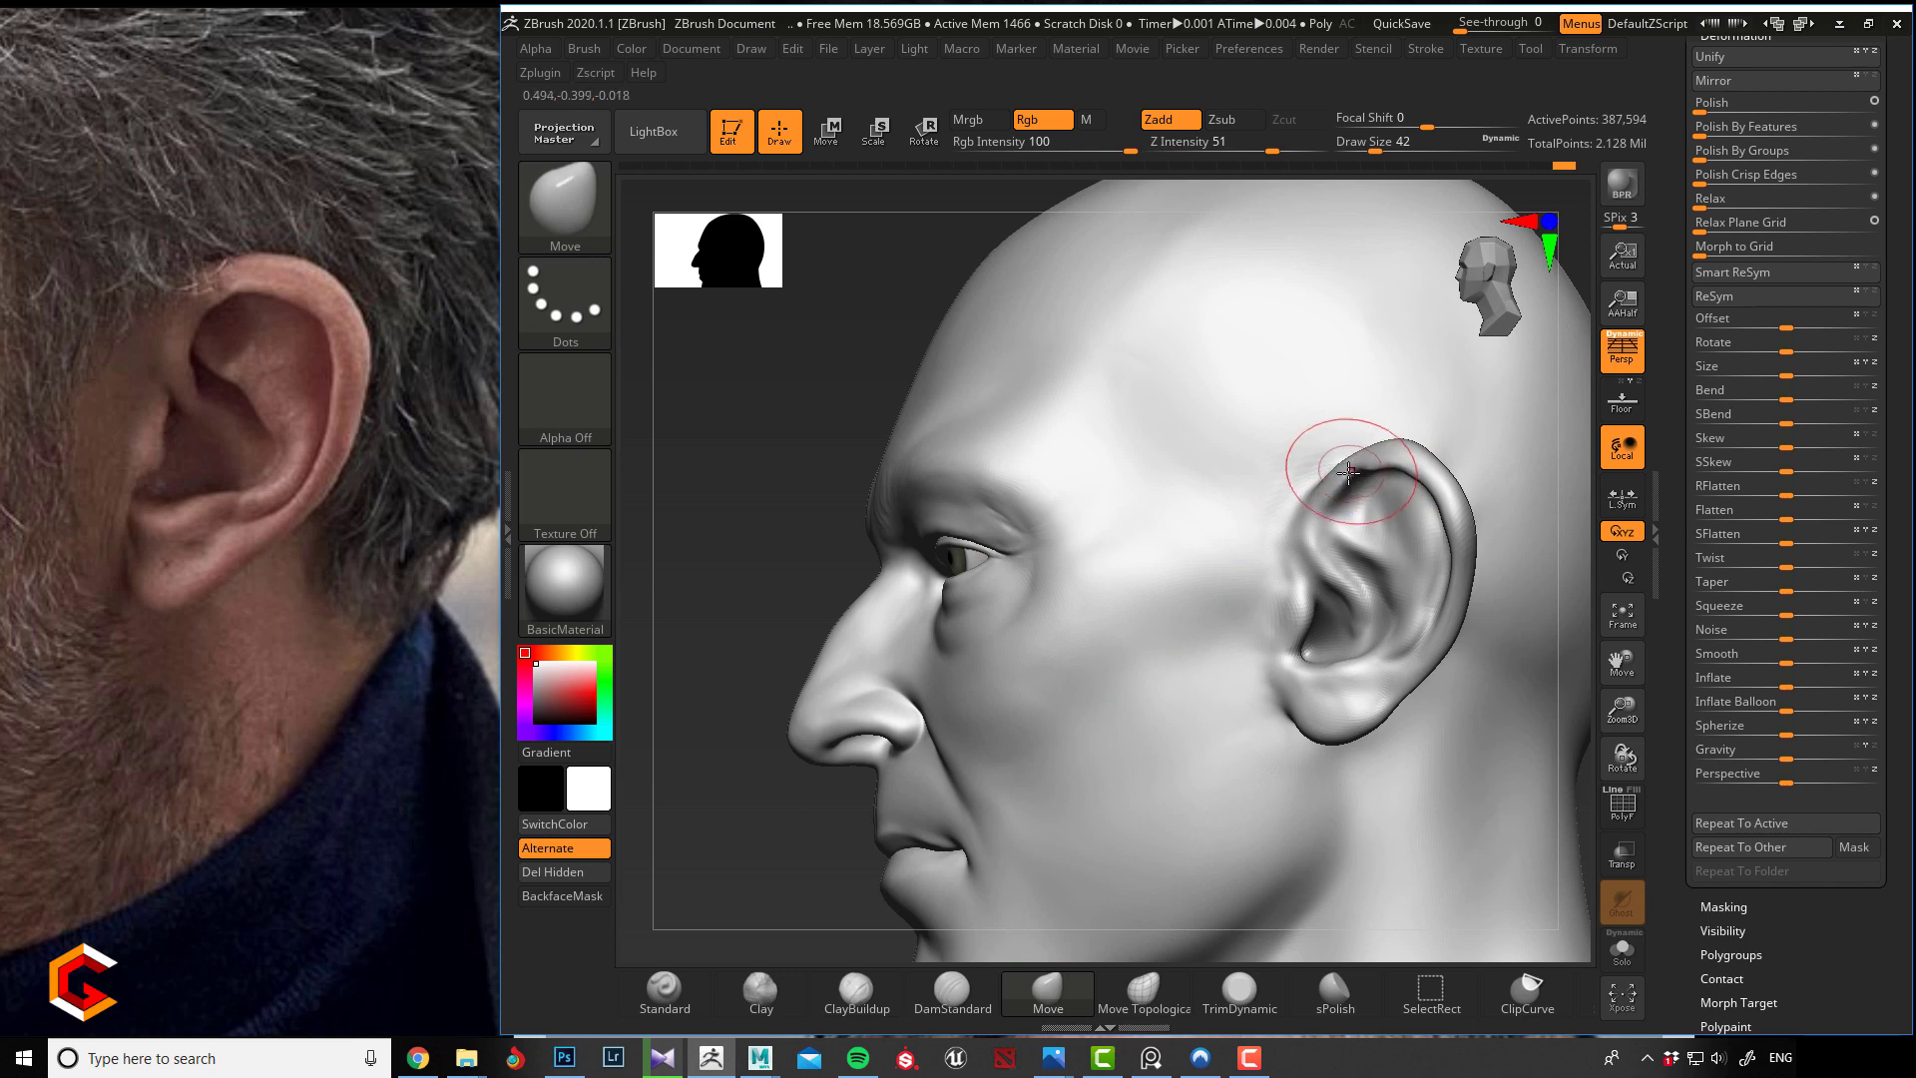
key("bracketleft")
key("bracketleft")
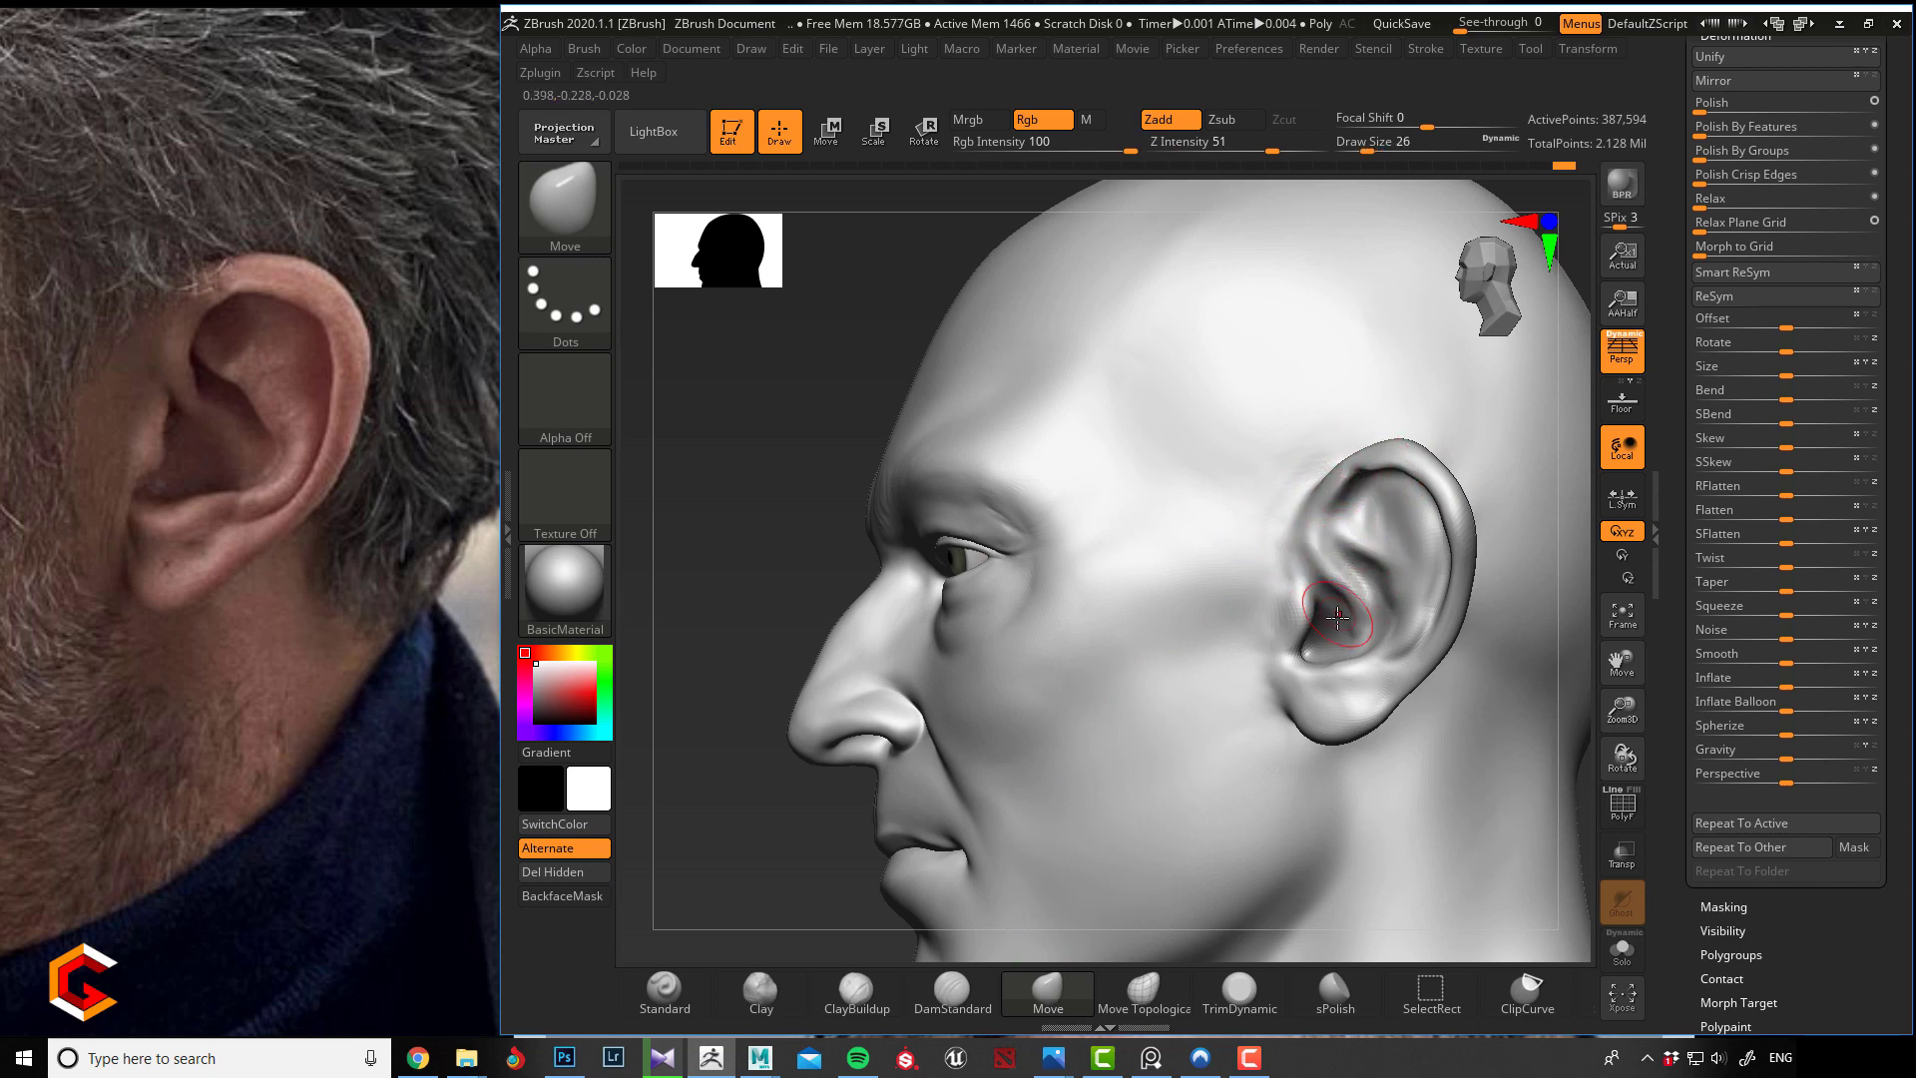
Reshape the ear's lower back rim with the Move brush at draw size 50 and the earlobe at draw size 38.
key("bracketright")
key("bracketright")
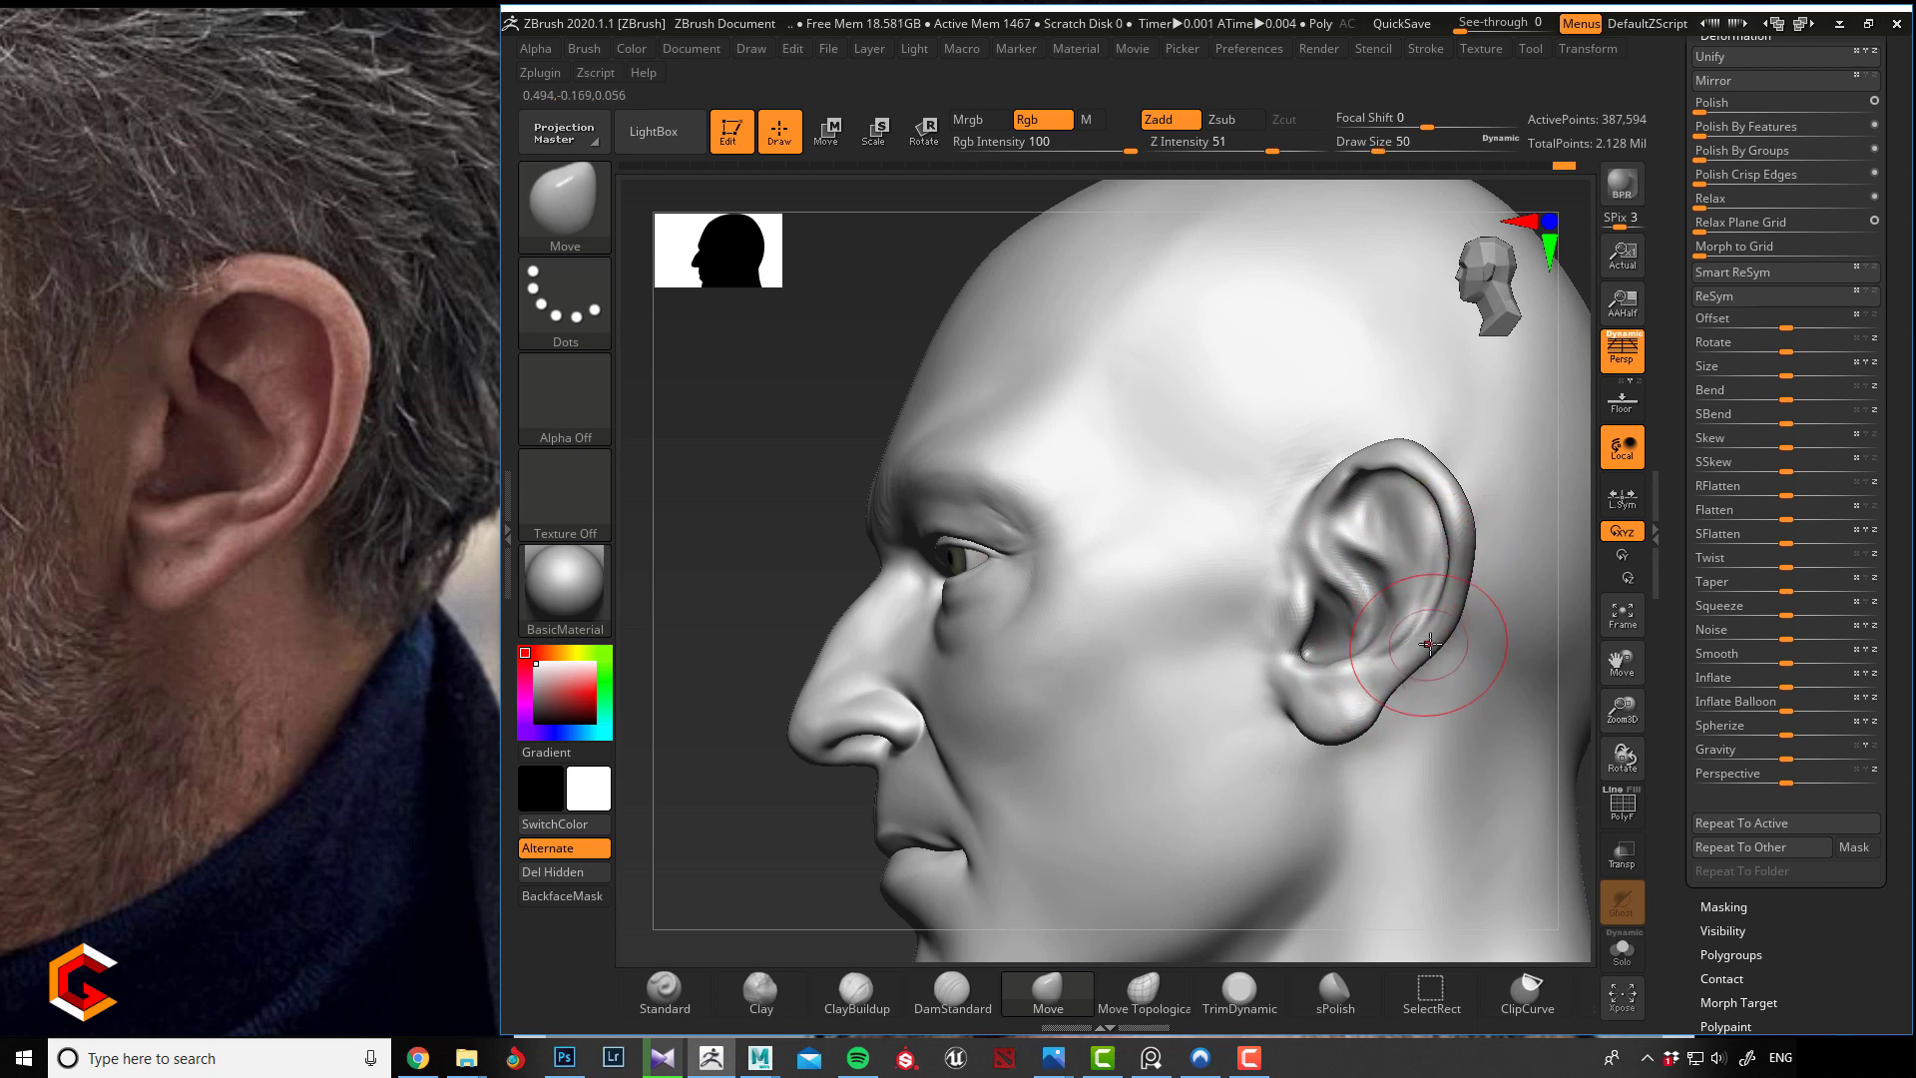
key("bracketleft")
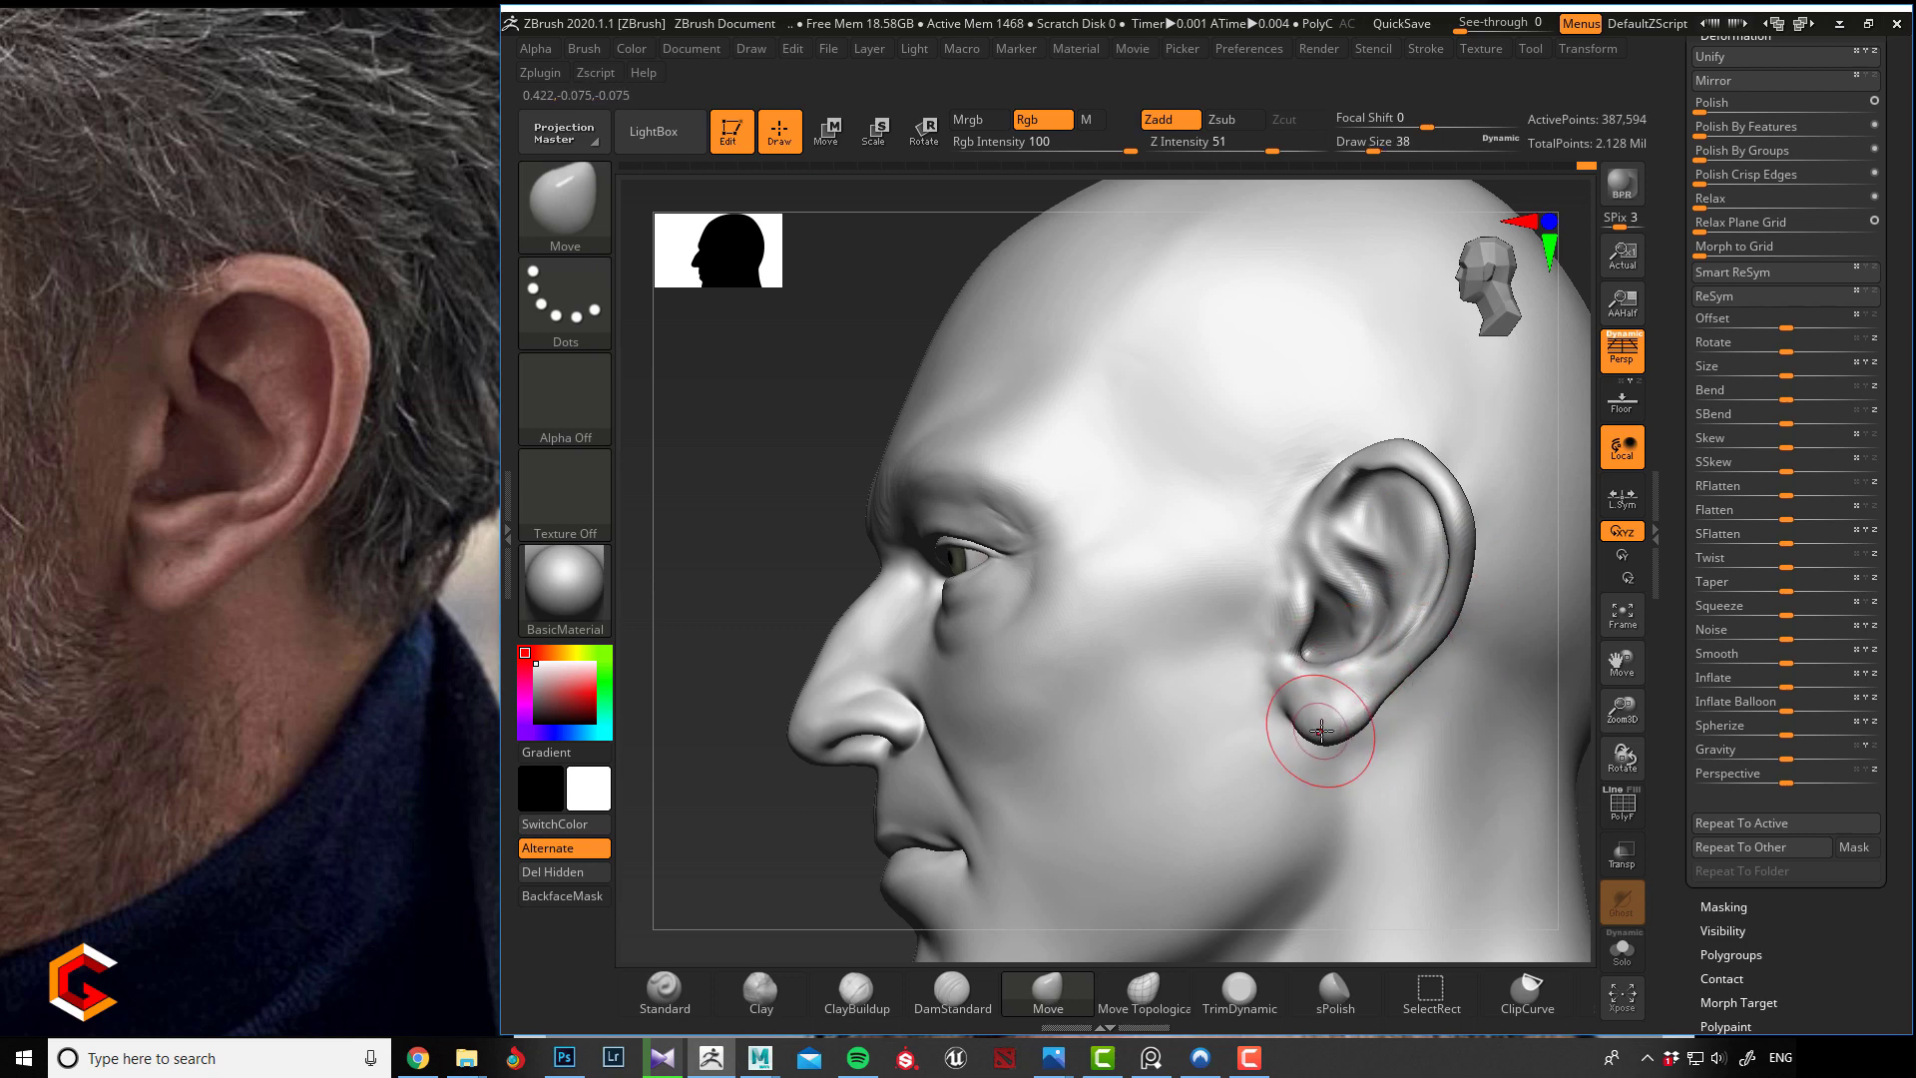
left_click_drag(1343, 710, 1262, 654)
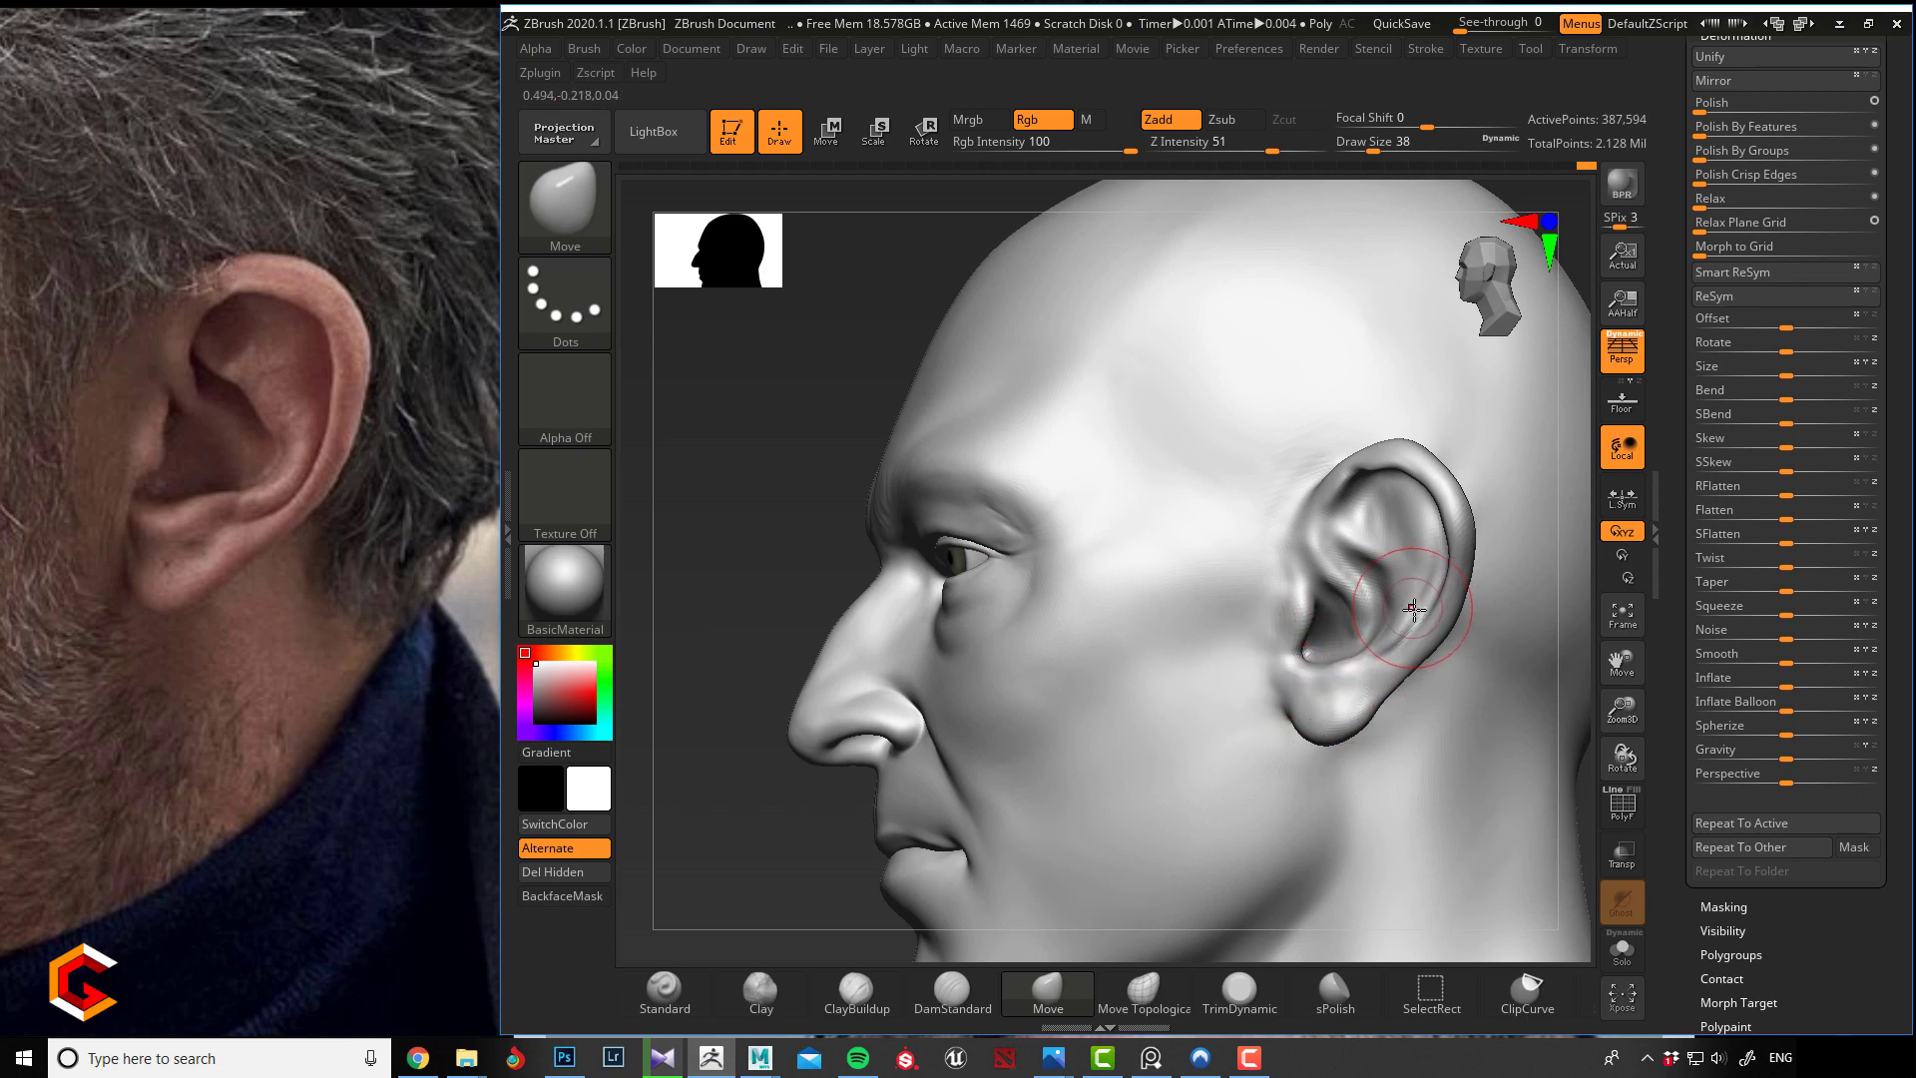